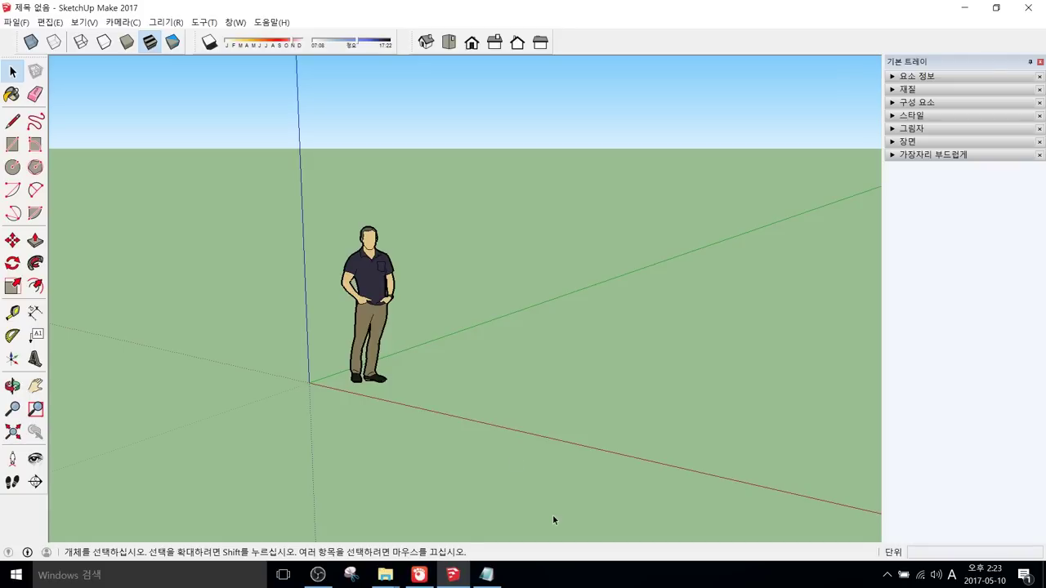
Step: Zoom in on the standing human figure and orbit around it from several angles
middle_click_drag(552, 397, 358, 313)
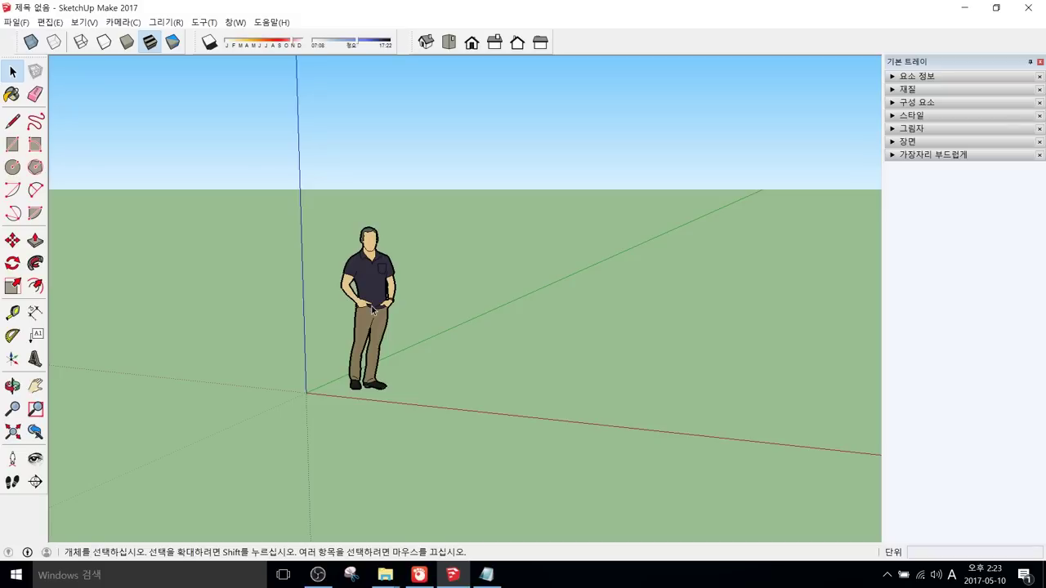
scroll(372, 309, "up", 2)
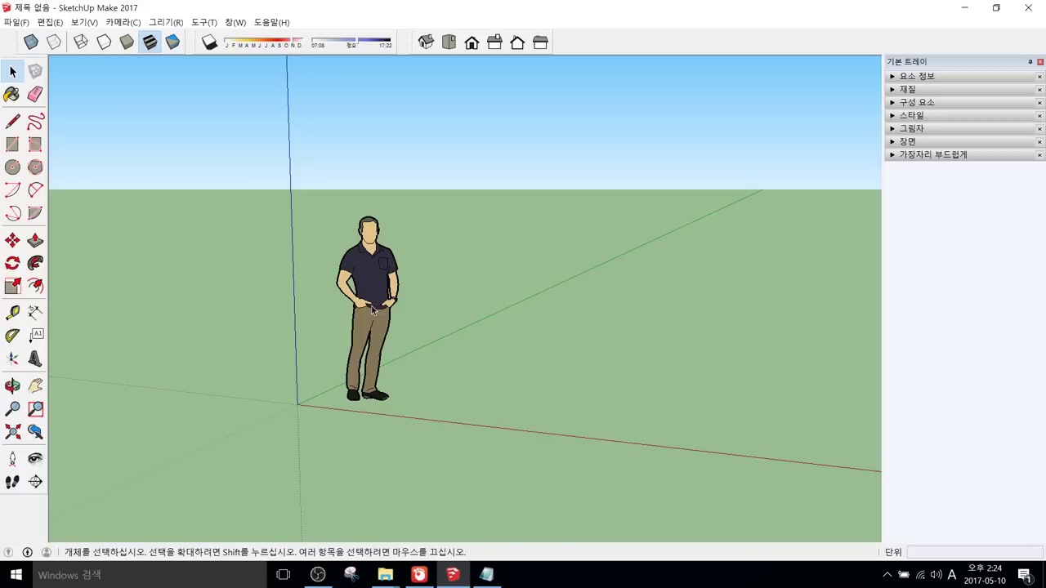
mouse_move(373, 304)
middle_mouse_down()
mouse_move(397, 327)
mouse_move(372, 296)
mouse_move(401, 264)
mouse_move(384, 273)
mouse_move(409, 285)
mouse_move(372, 290)
middle_mouse_up()
scroll(377, 292, "up", 2)
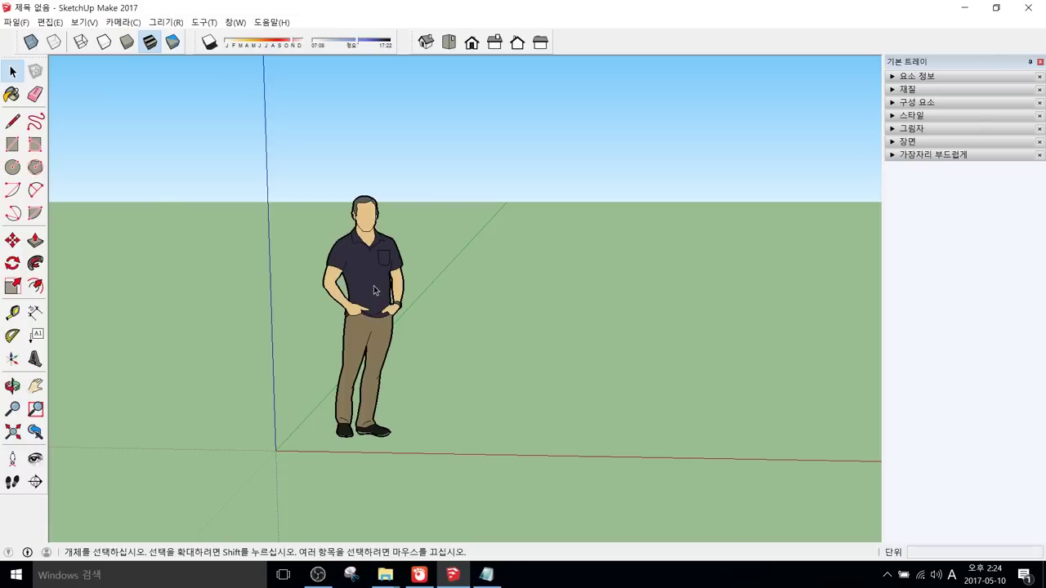
middle_click_drag(376, 290, 407, 271)
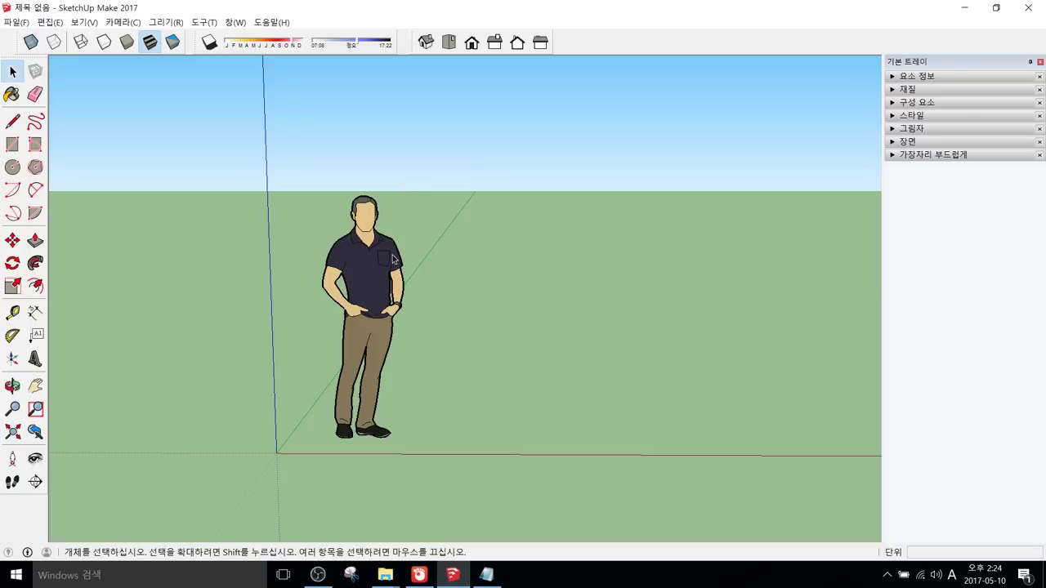
middle_click_drag(406, 263, 368, 275)
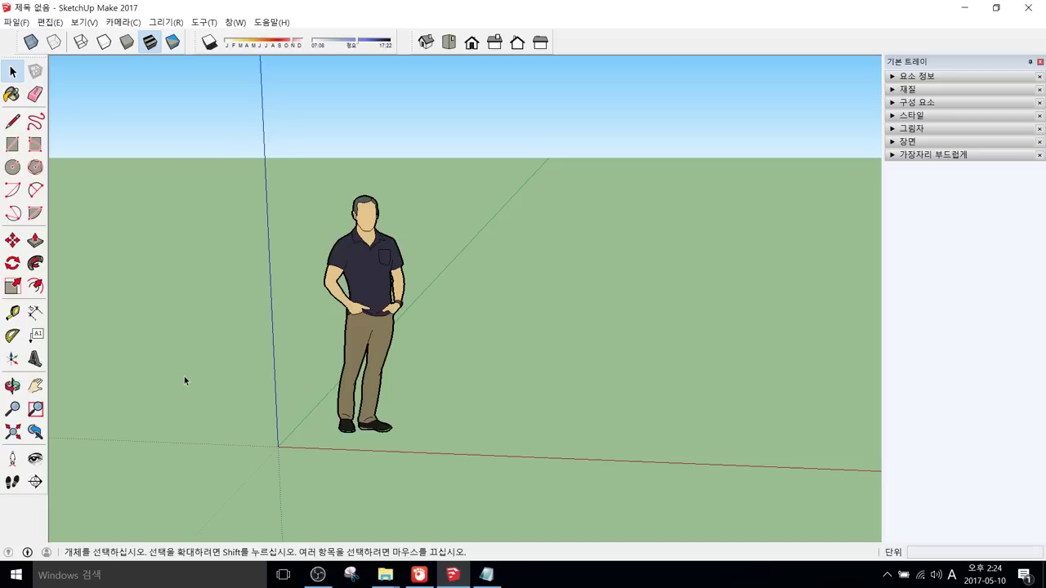
Step: Review the list of available toolbars in the toolbar settings and close the dialog without changing any of them
left_click(84, 22)
left_click(98, 36)
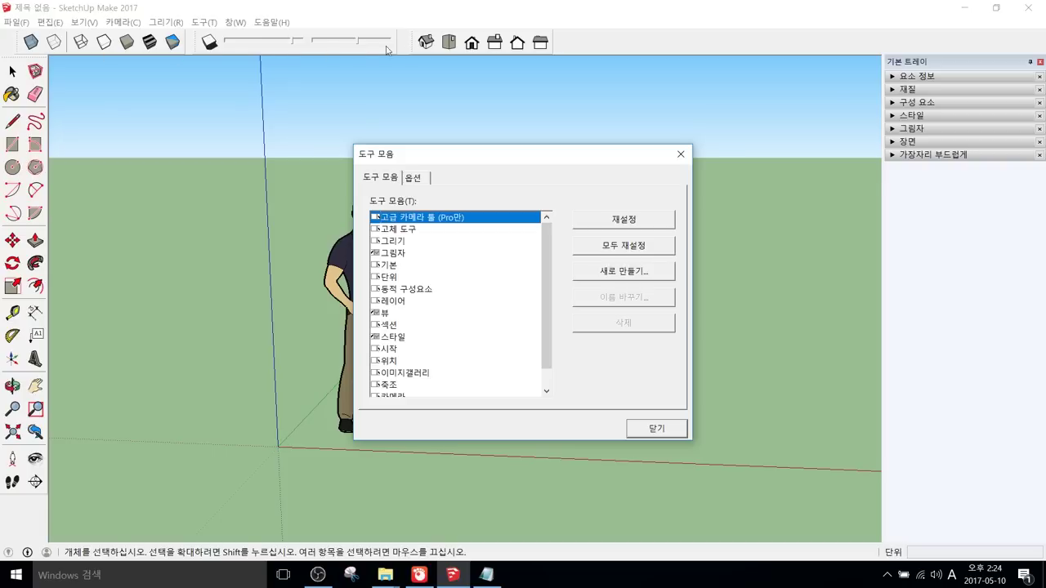
left_click_drag(548, 246, 548, 264)
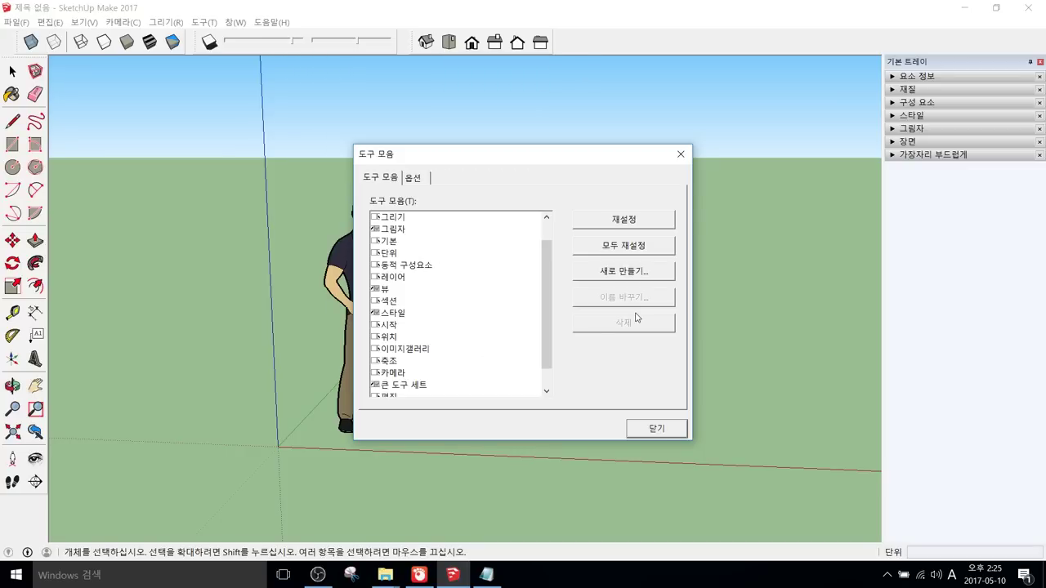
left_click(657, 428)
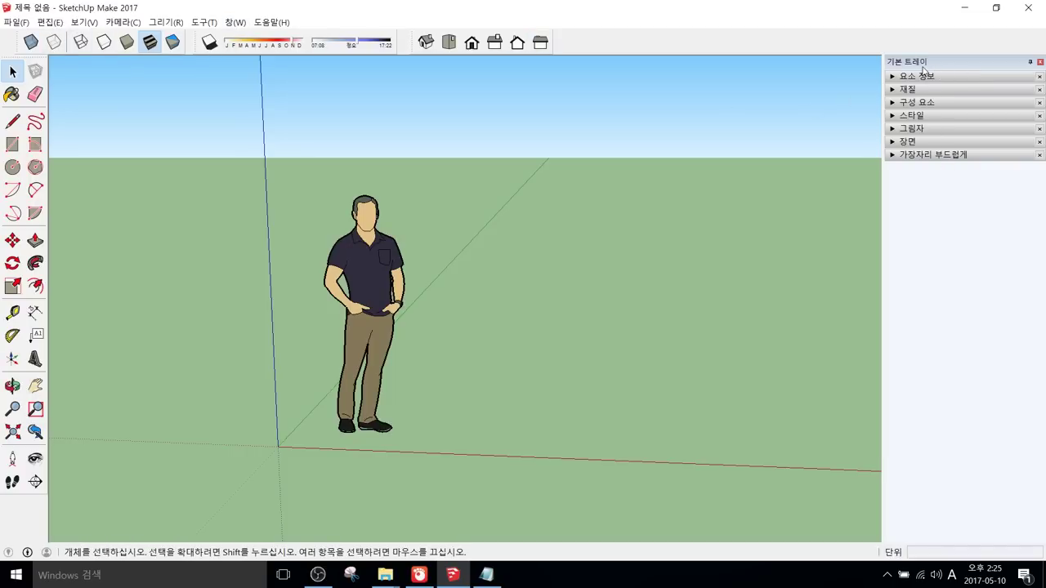
Step: Review which panels can be shown in the default tray
left_click(236, 23)
left_click(236, 24)
left_click(236, 24)
mouse_move(248, 36)
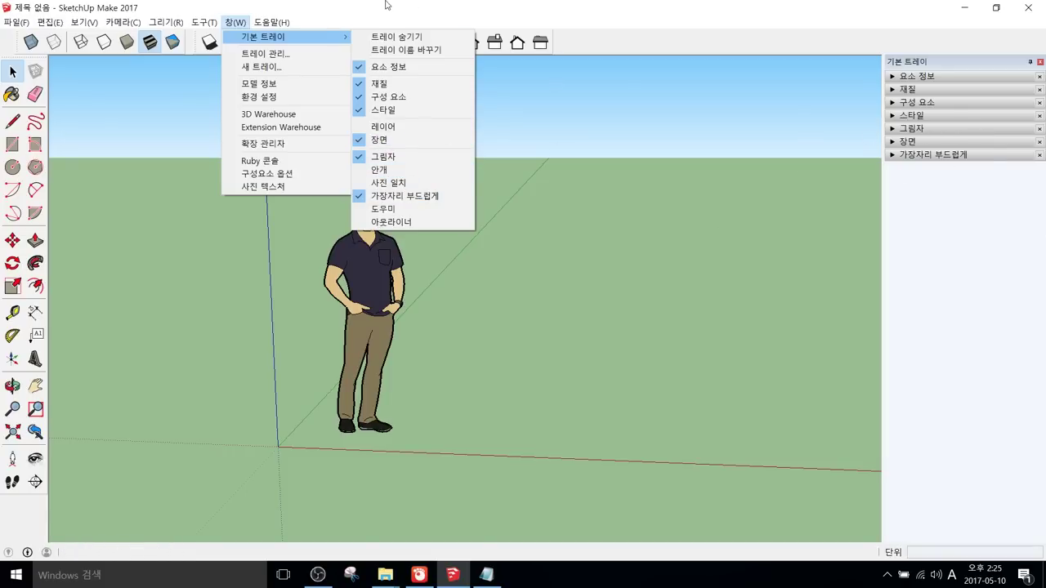
left_click(309, 16)
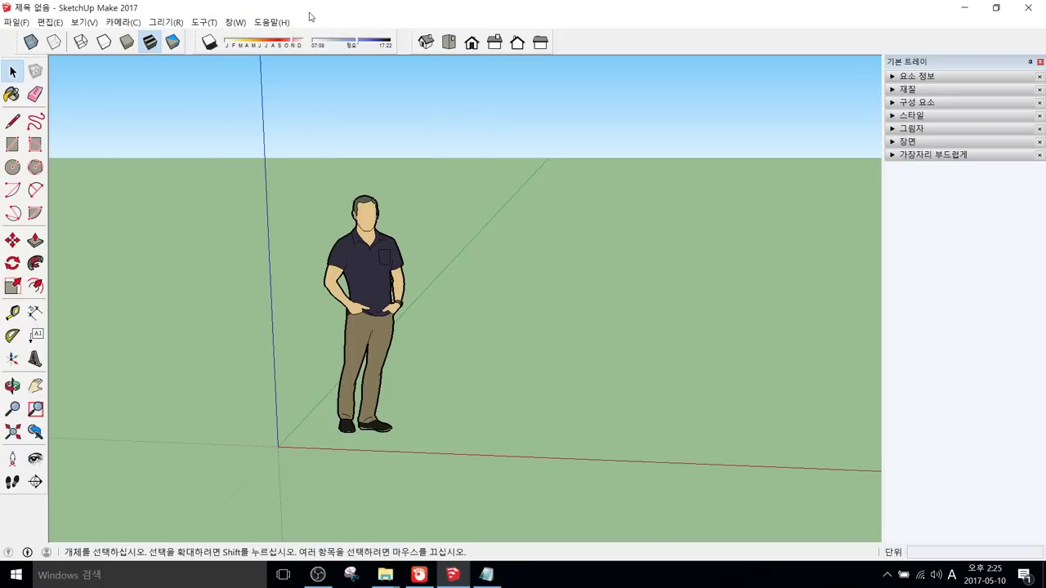
Step: Display the standing figure's entity information, then deselect the figure and remove the Entity Info panel from the default tray
left_click(393, 265)
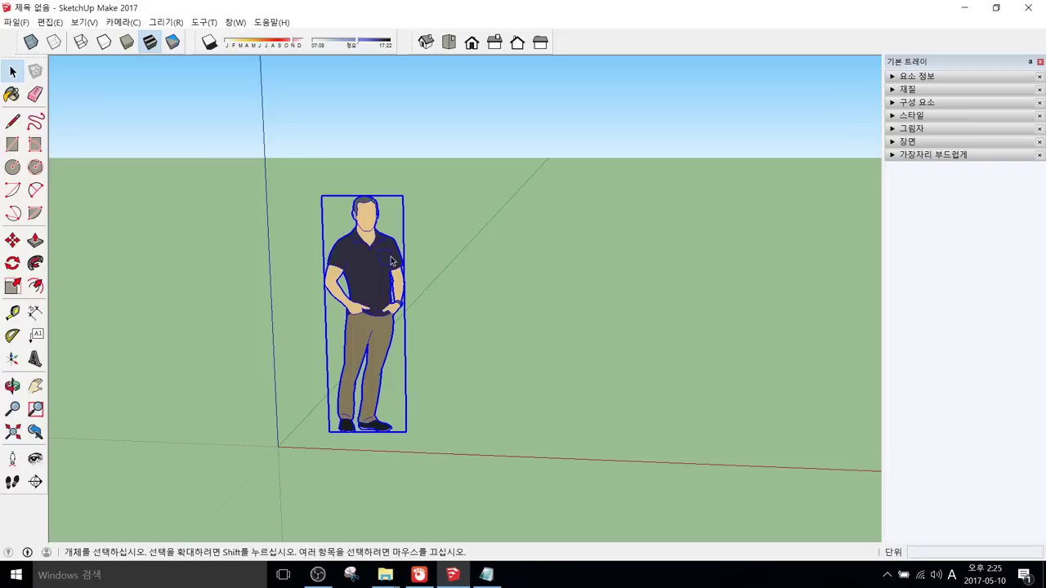
right_click(387, 259)
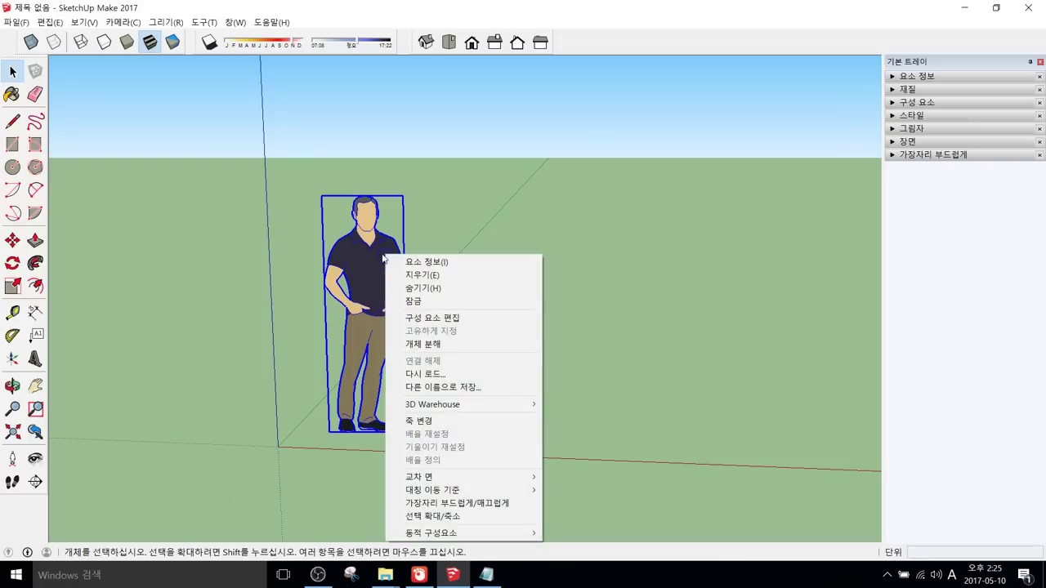
left_click(397, 262)
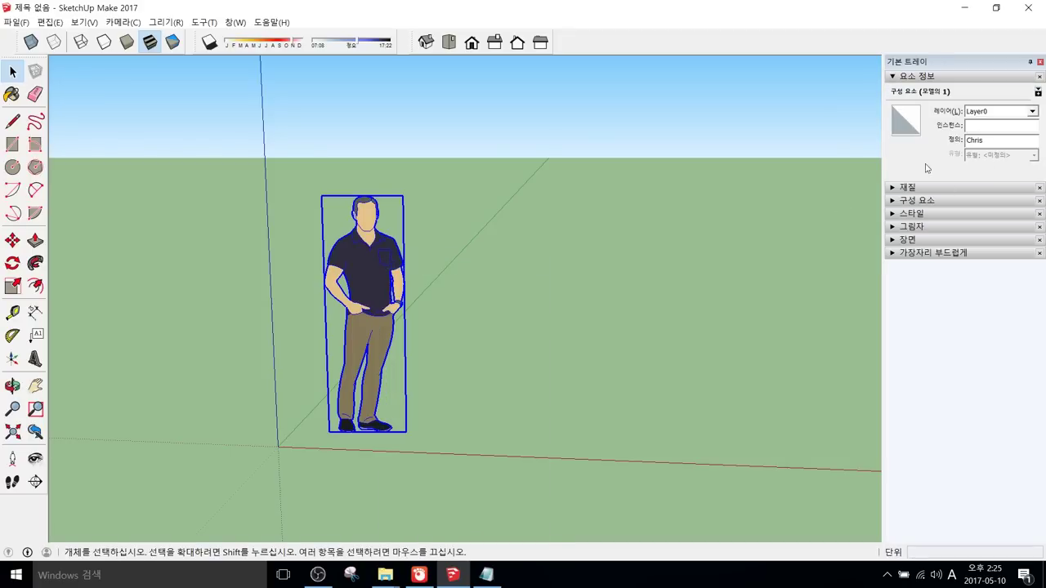
left_click(990, 141)
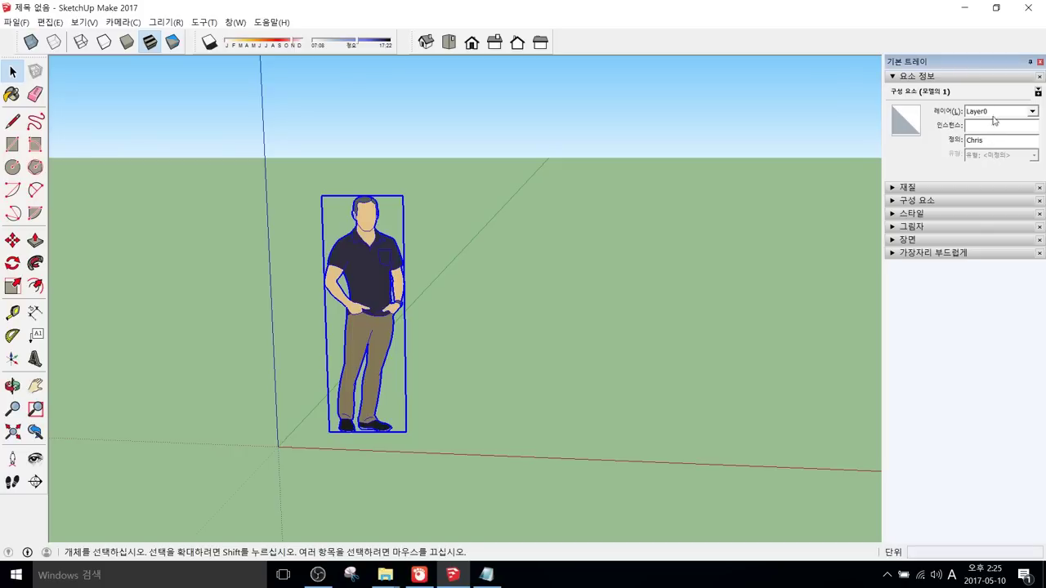
left_click(698, 232)
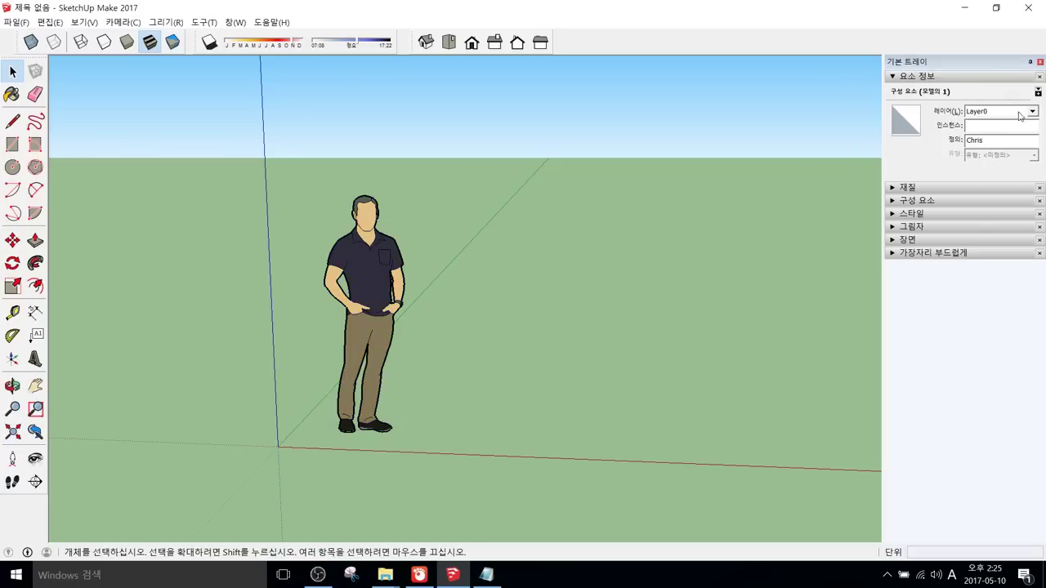
left_click(1039, 77)
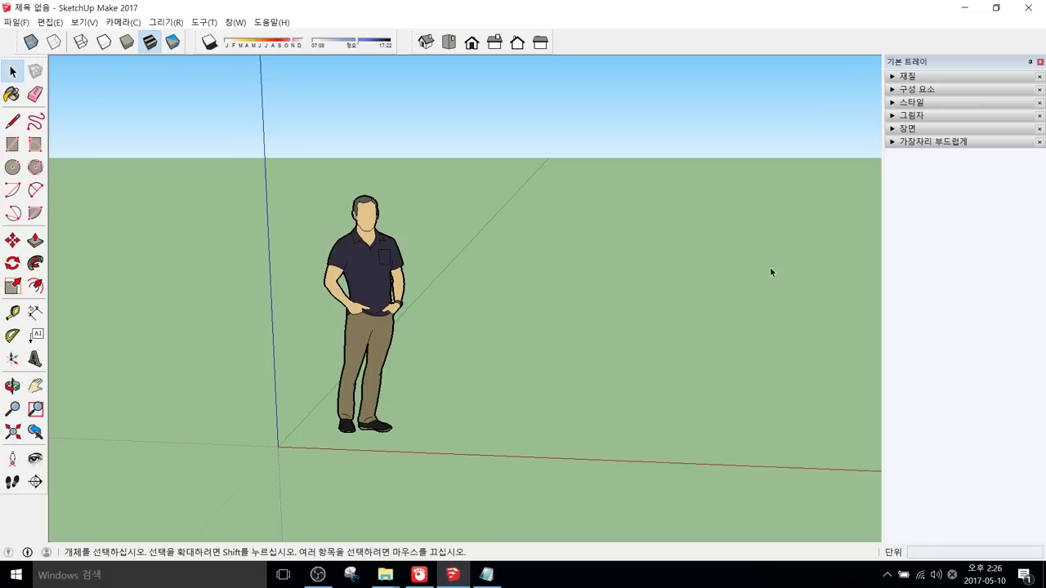
Step: Orbit around the standing figure and pan the view in different directions to examine it
middle_click_drag(423, 285, 442, 272)
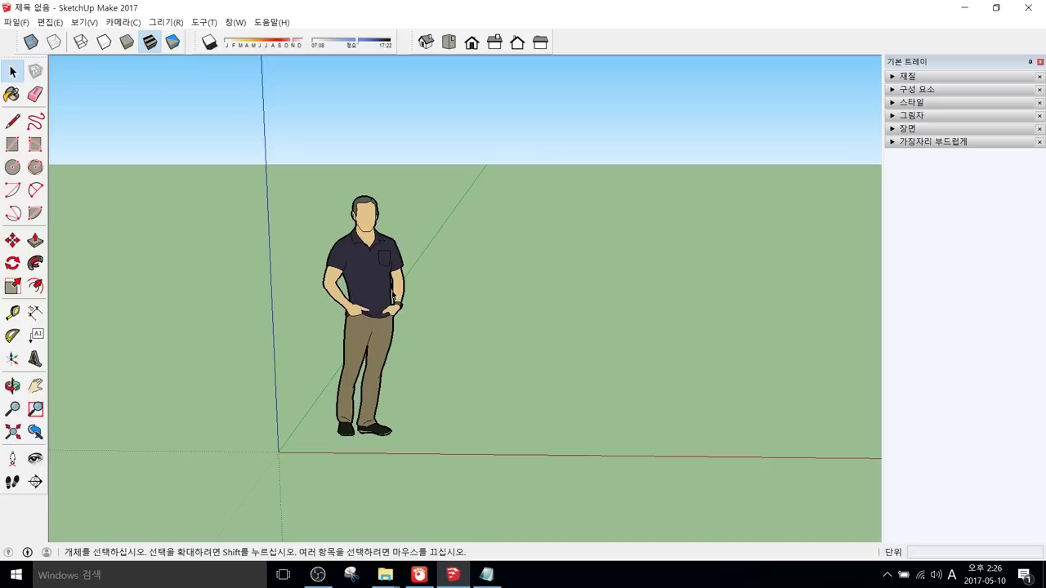
key("h")
left_click_drag(391, 293, 333, 286)
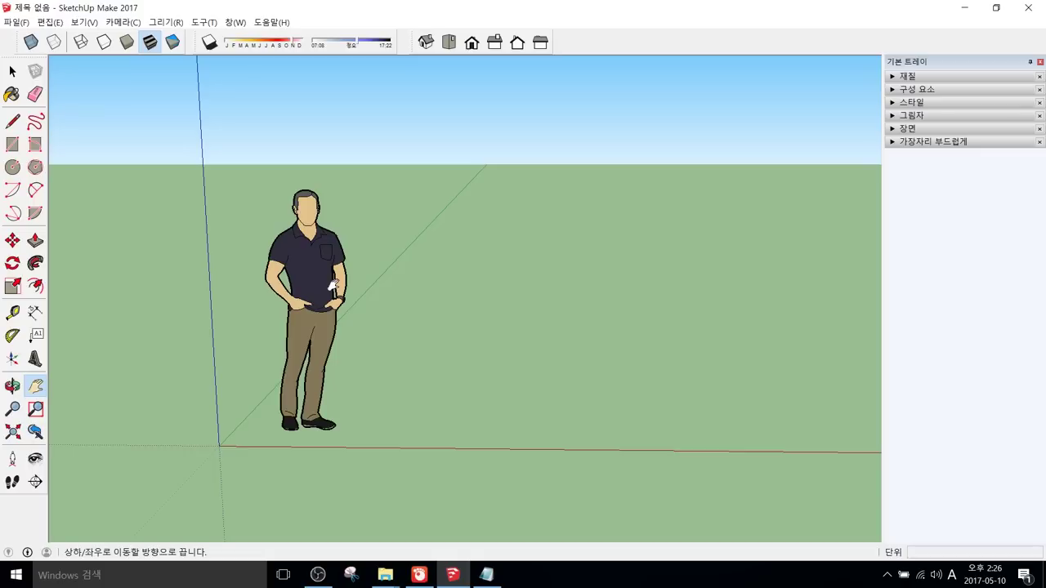
left_click_drag(337, 286, 422, 244)
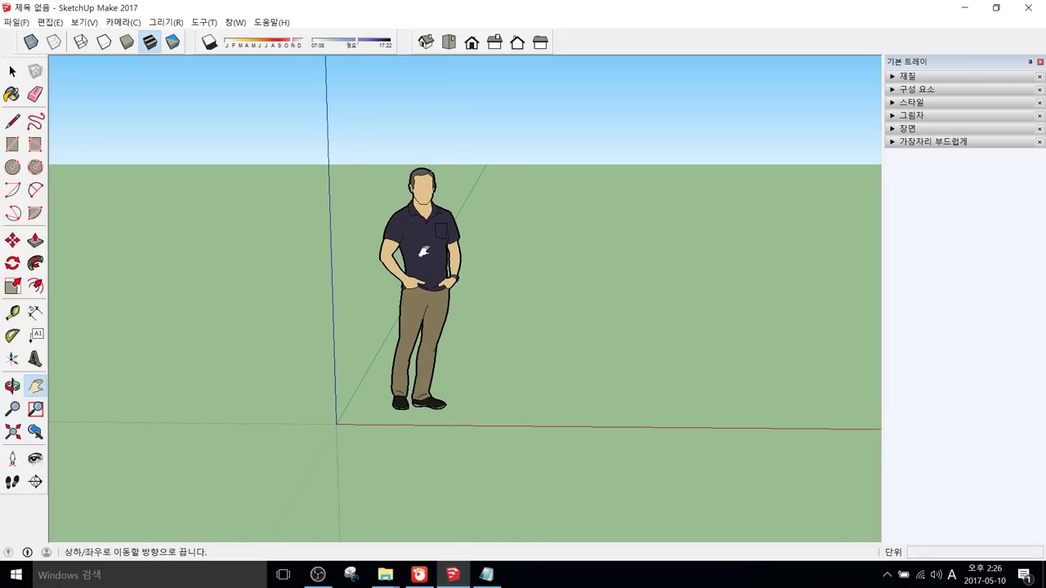
left_click_drag(425, 252, 378, 245)
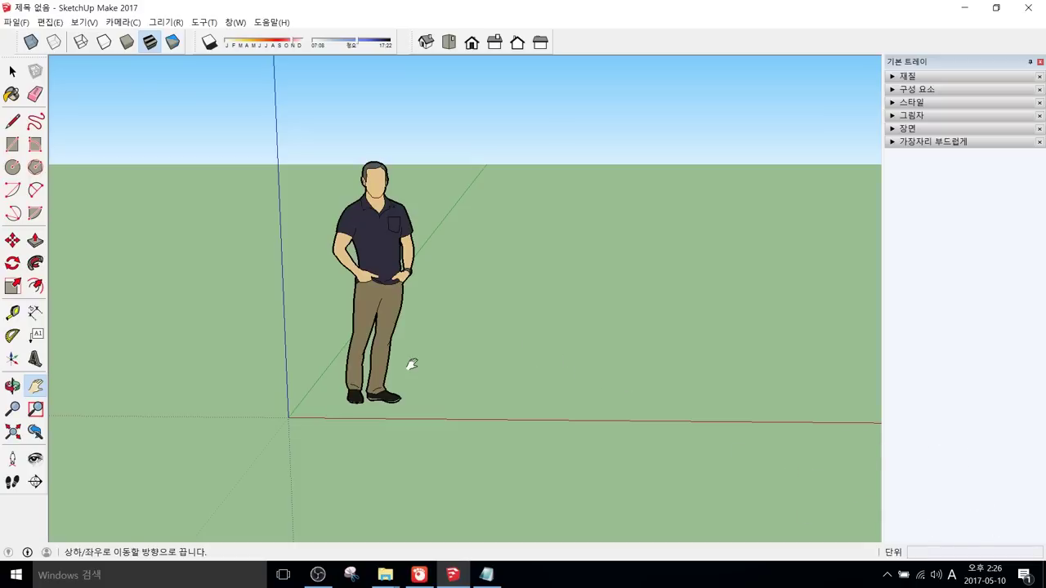
left_click_drag(383, 217, 204, 299)
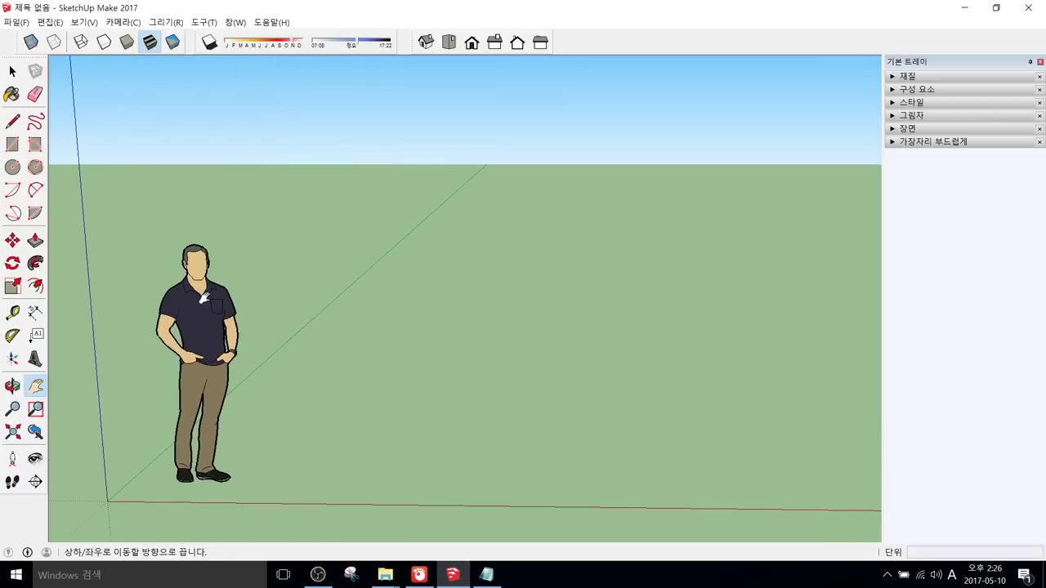
middle_click_drag(205, 298, 274, 293)
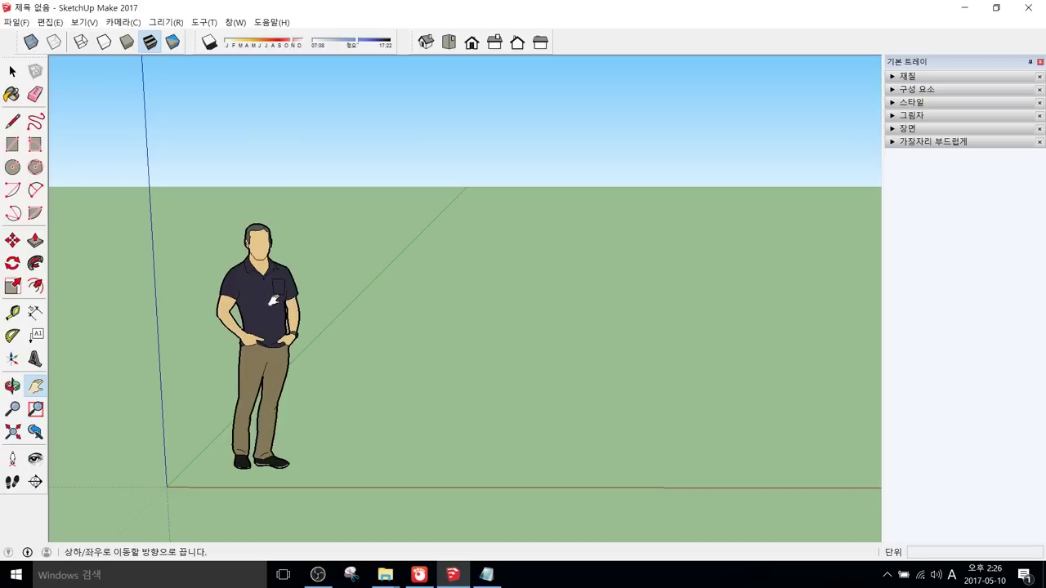
left_click_drag(272, 301, 334, 275)
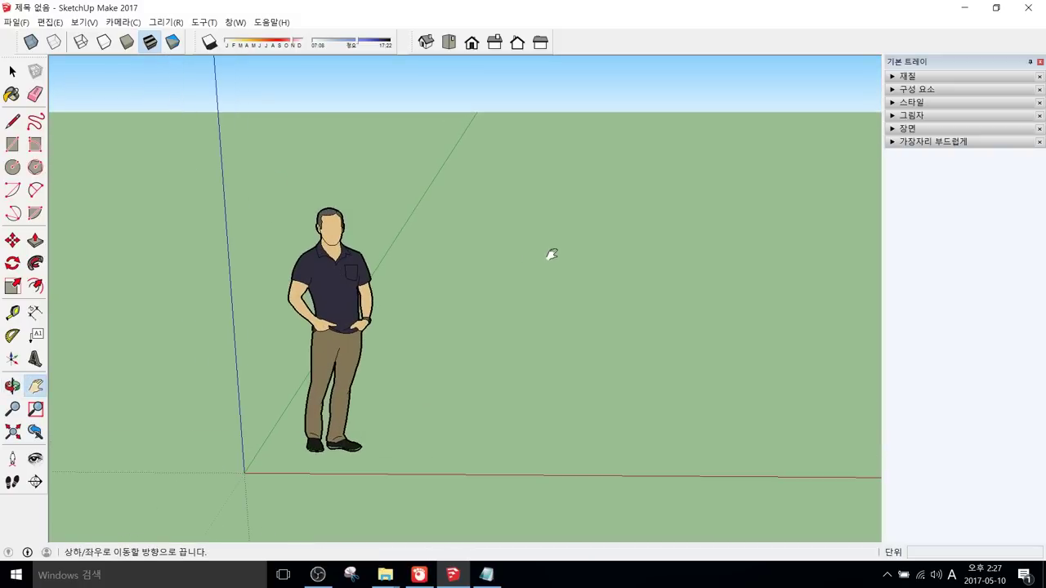
Step: Save the current view of the figure as a new scene, move the camera away and return to the saved scene
left_click(906, 129)
left_click(907, 144)
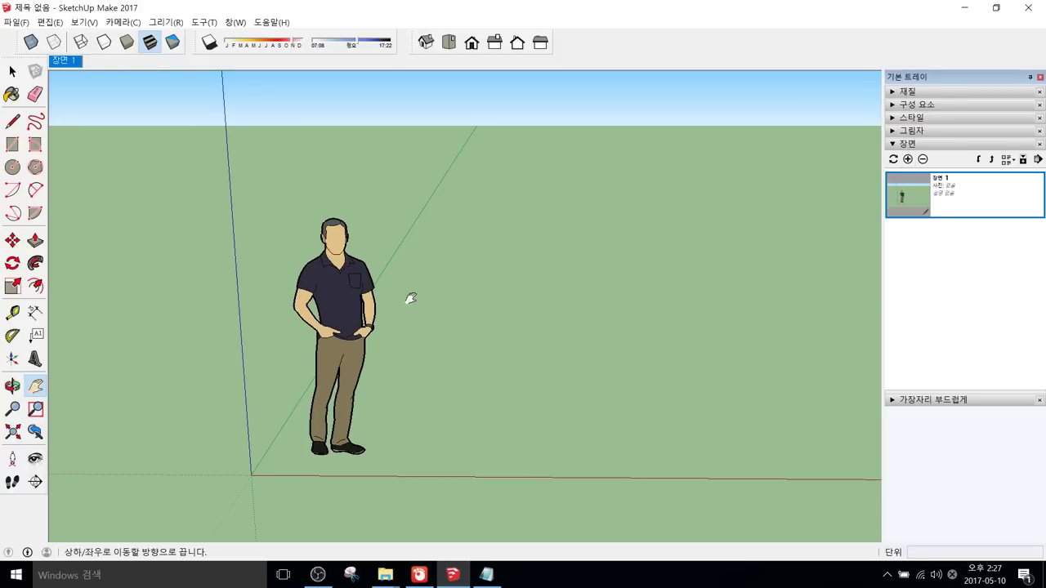
middle_click_drag(341, 301, 567, 318)
left_click_drag(432, 295, 312, 252)
middle_click_drag(313, 252, 450, 373)
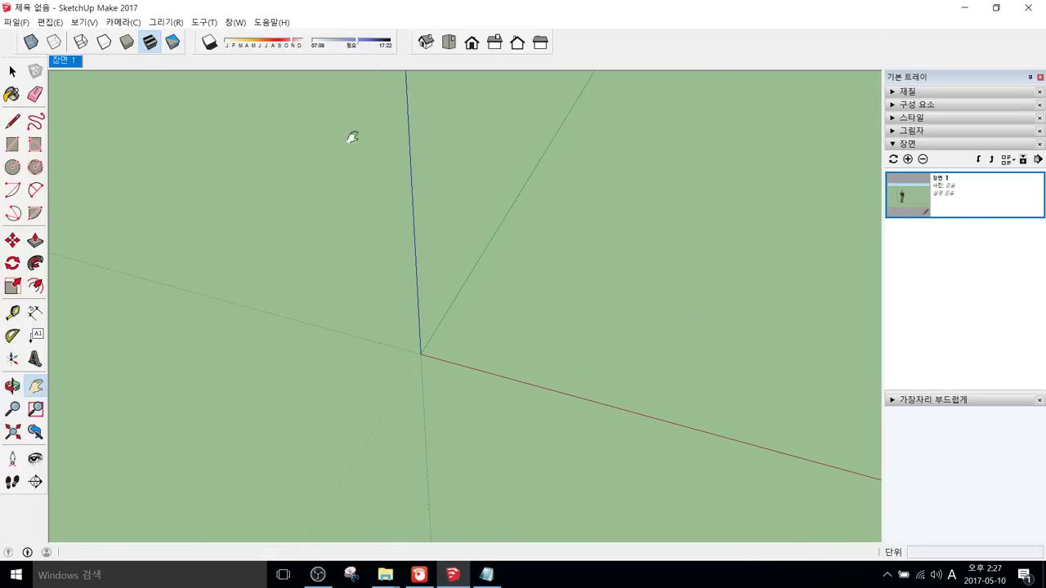
left_click_drag(407, 327, 660, 222)
key("Page_Down")
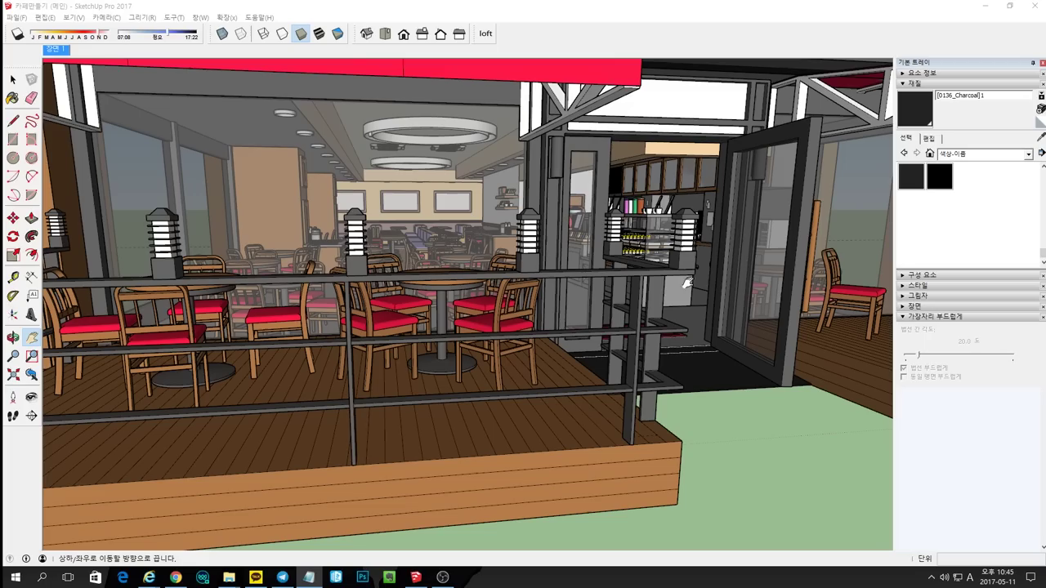
Step: Walk through the café model from the outdoor terrace past the entrance towards the interior counter
left_click(13, 416)
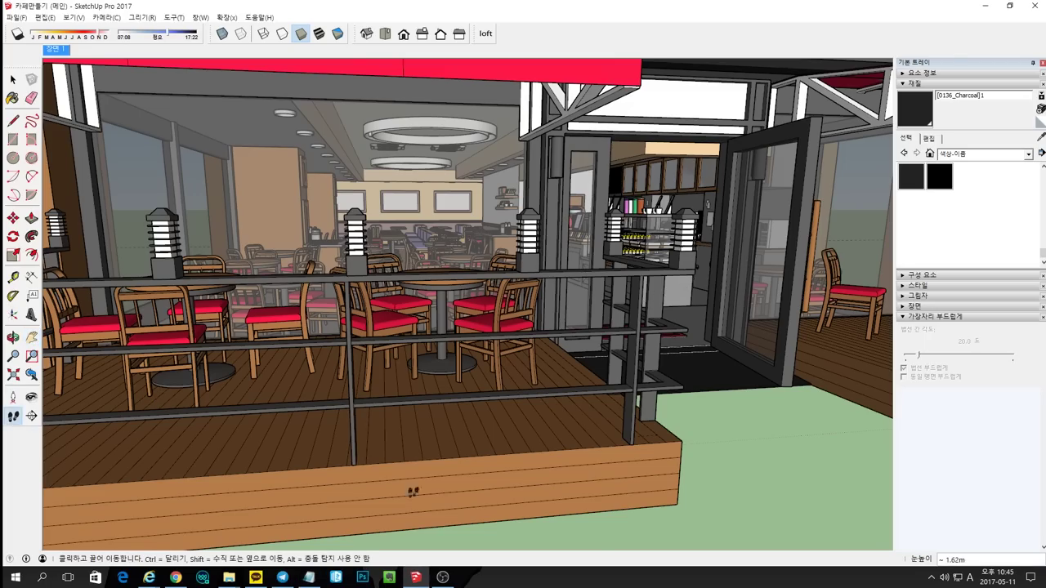
left_click_drag(651, 525, 277, 386)
middle_click_drag(277, 385, 294, 415)
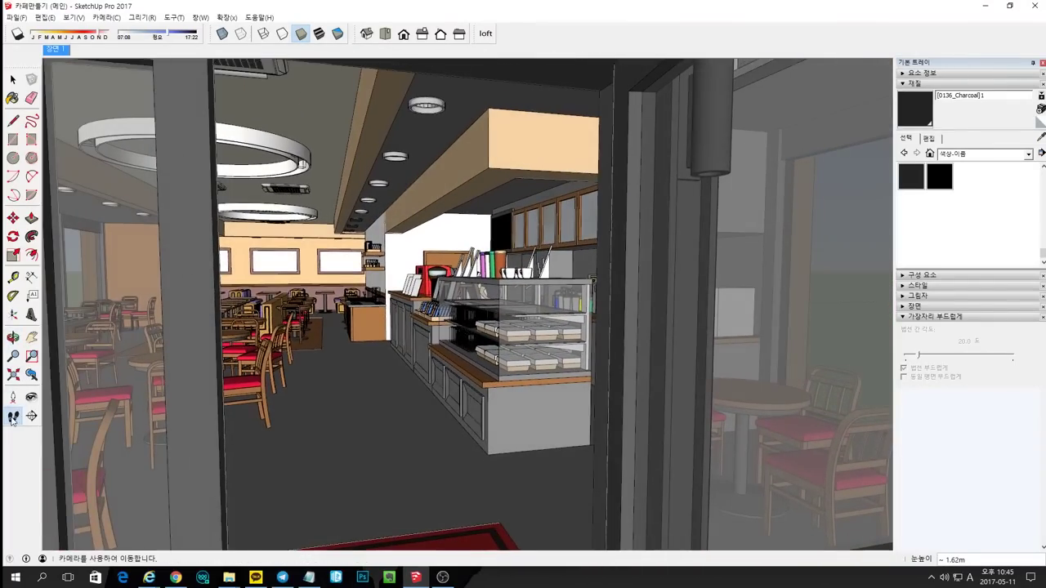
left_click_drag(295, 415, 276, 383)
middle_click_drag(276, 382, 459, 352)
left_click_drag(561, 373, 552, 418)
middle_click_drag(552, 418, 542, 344)
mouse_move(542, 343)
left_mouse_down()
mouse_move(619, 359)
mouse_move(536, 352)
left_mouse_up()
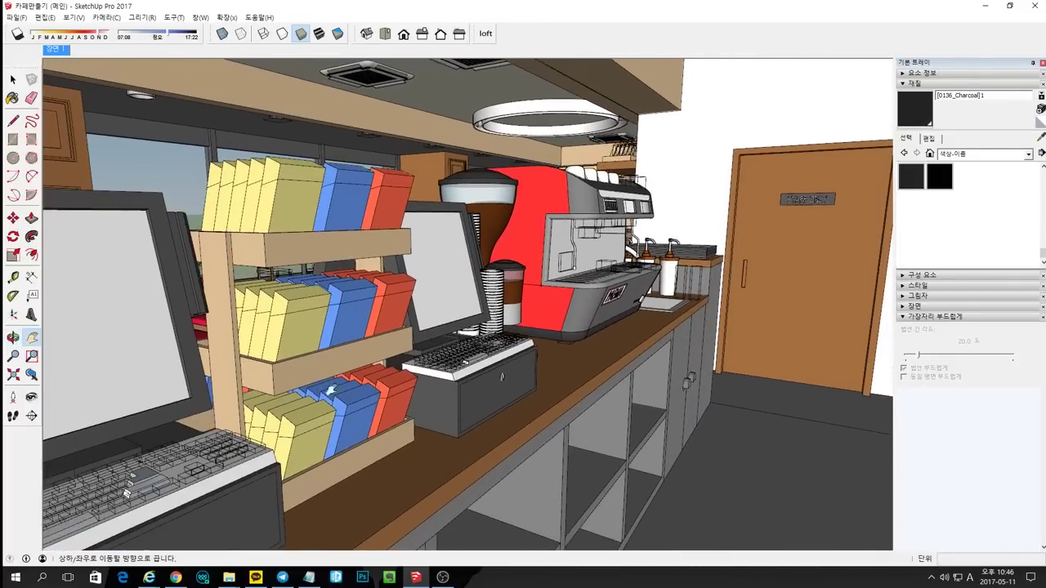
Step: Look around the area behind the café counter from a fixed standing position
left_click(31, 398)
left_click_drag(127, 494, 266, 317)
middle_click_drag(266, 317, 523, 361, "shift")
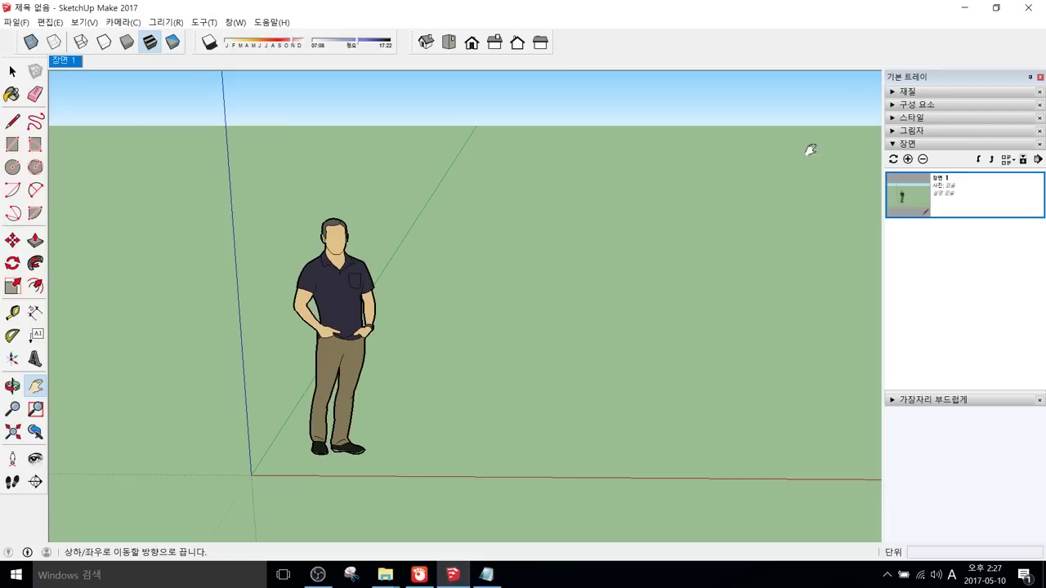
Step: Collapse the Scenes panel, zoom out from the standing figure and orbit to a higher viewpoint
left_click(893, 145)
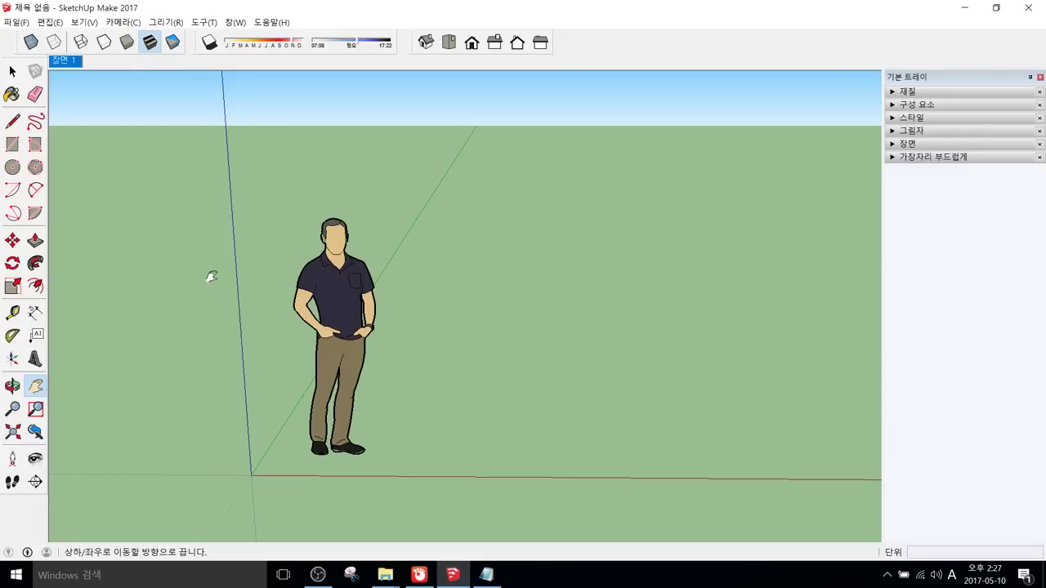
scroll(268, 302, "down", 2)
scroll(331, 290, "down", 2)
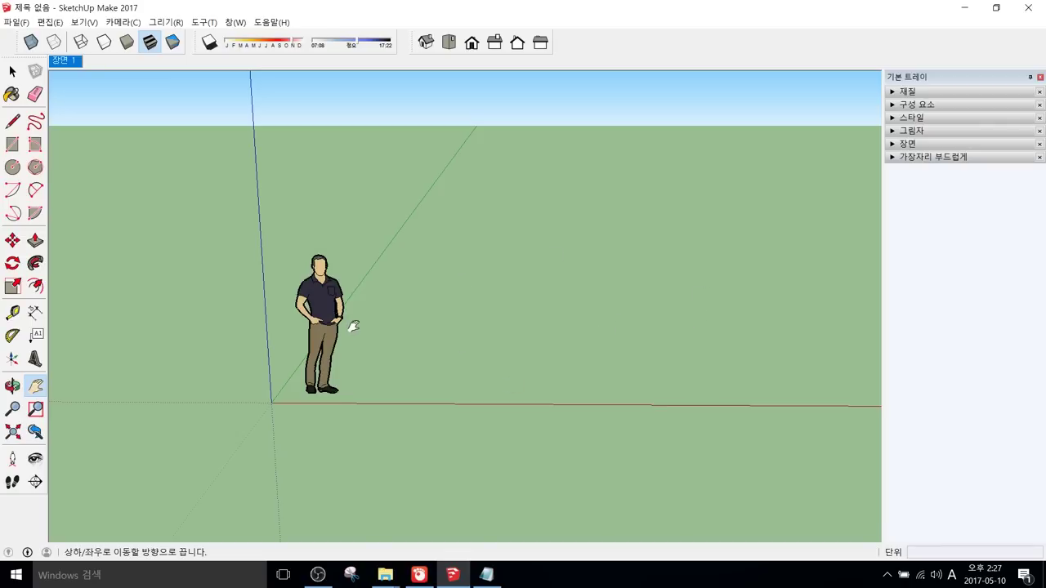
middle_click_drag(351, 327, 372, 304)
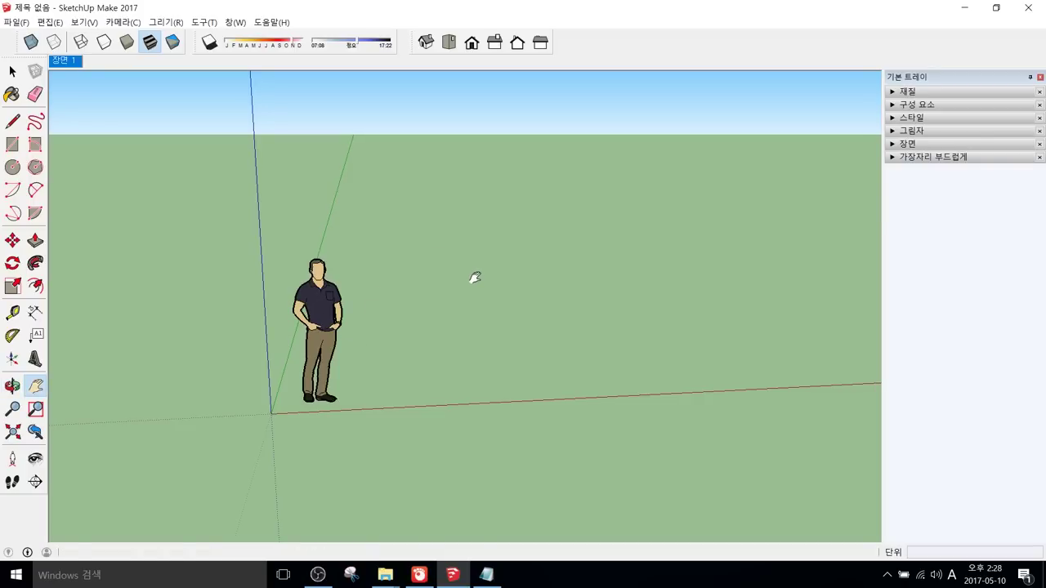
middle_click_drag(420, 294, 303, 329)
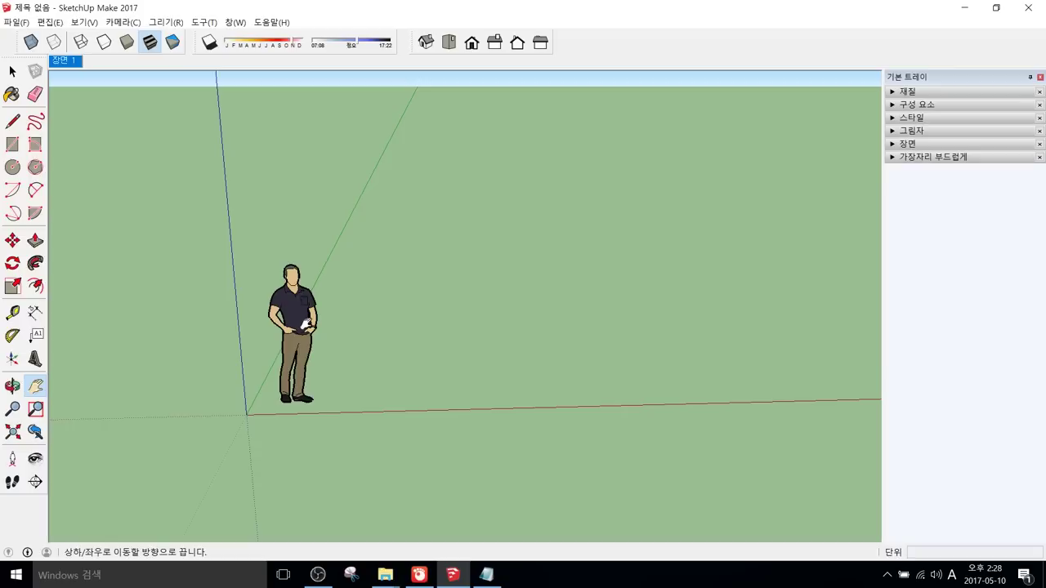
middle_click_drag(298, 327, 260, 375)
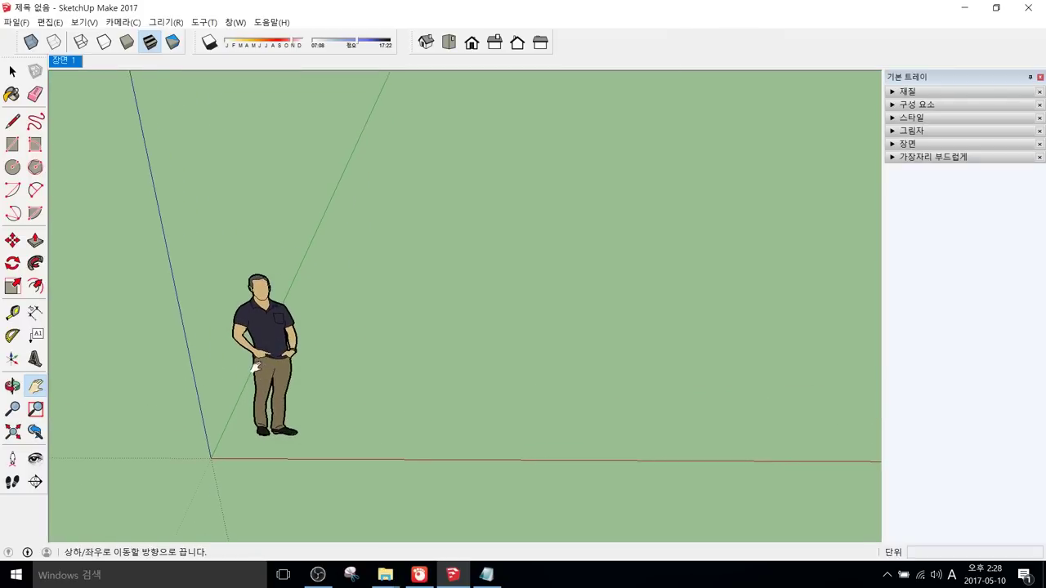
Step: Move the standing figure away from the origin to a spot farther along the red axis, then clear the selection
middle_click_drag(399, 303, 369, 335)
left_click_drag(369, 335, 365, 299)
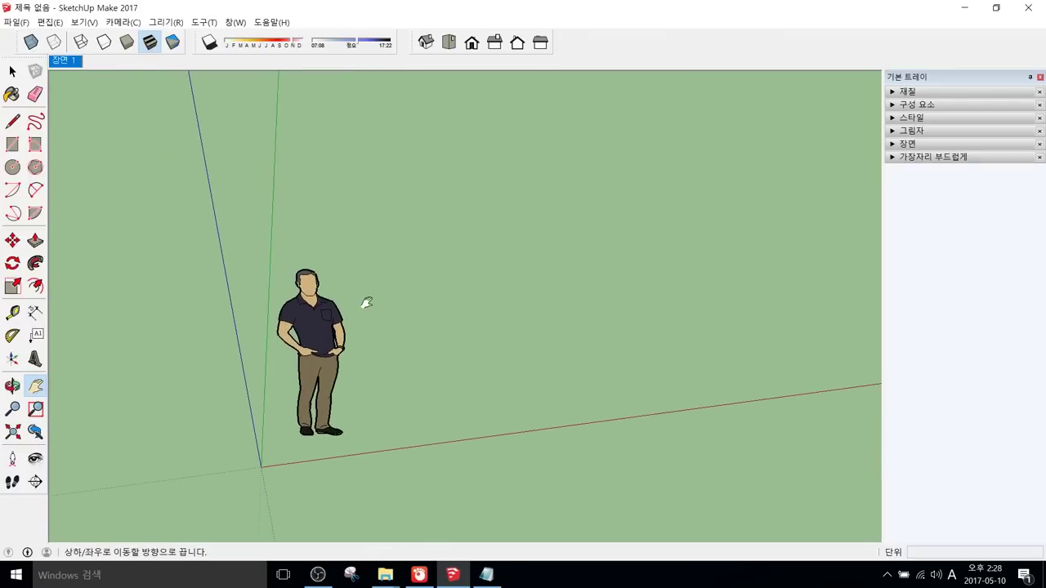
key("space")
left_click(325, 326)
key("m")
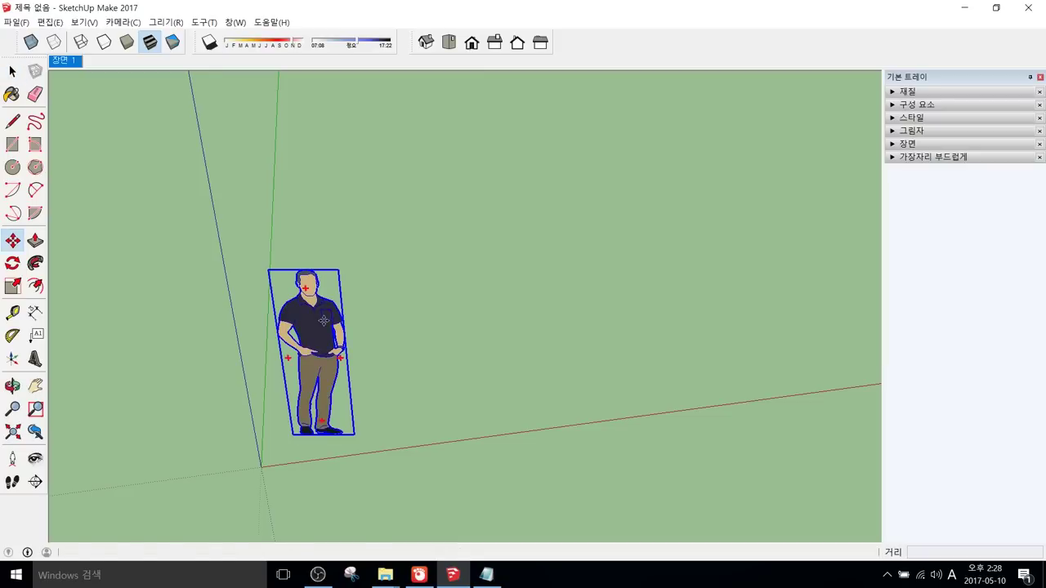
left_click(325, 325)
left_click(627, 294)
key("h")
left_click_drag(349, 357, 449, 303)
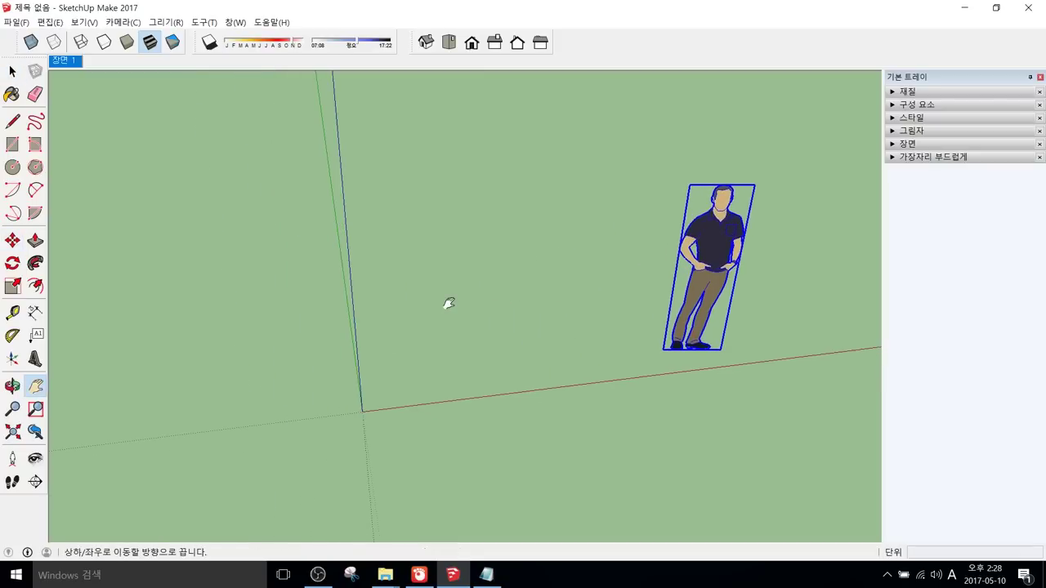
left_click_drag(396, 359, 357, 349)
key("space")
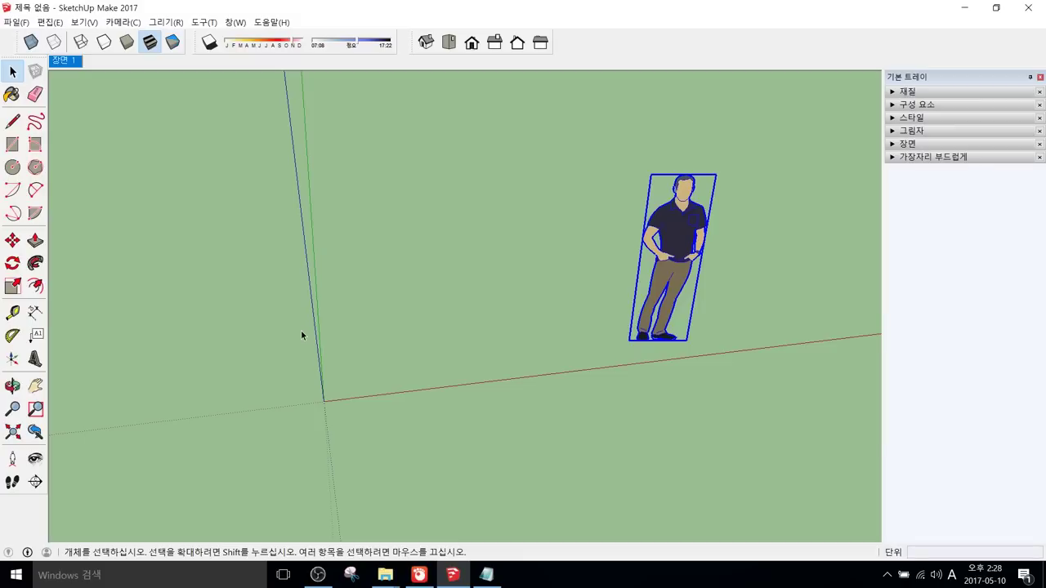
key("o")
left_click_drag(398, 350, 376, 221)
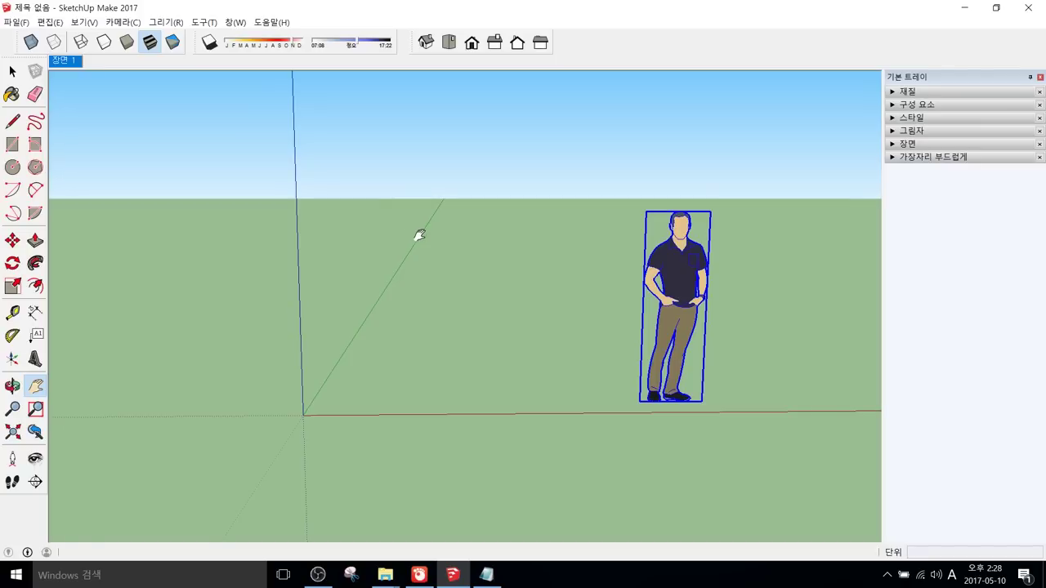
key("space")
left_click(457, 271)
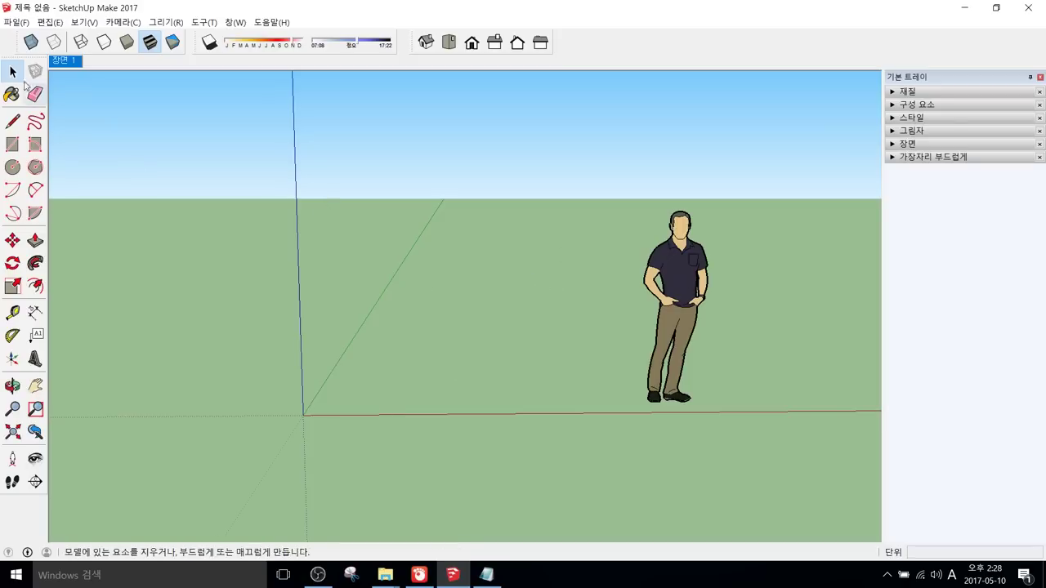
Step: Select the standing figure again and reposition it with the Move tool
left_click(688, 286)
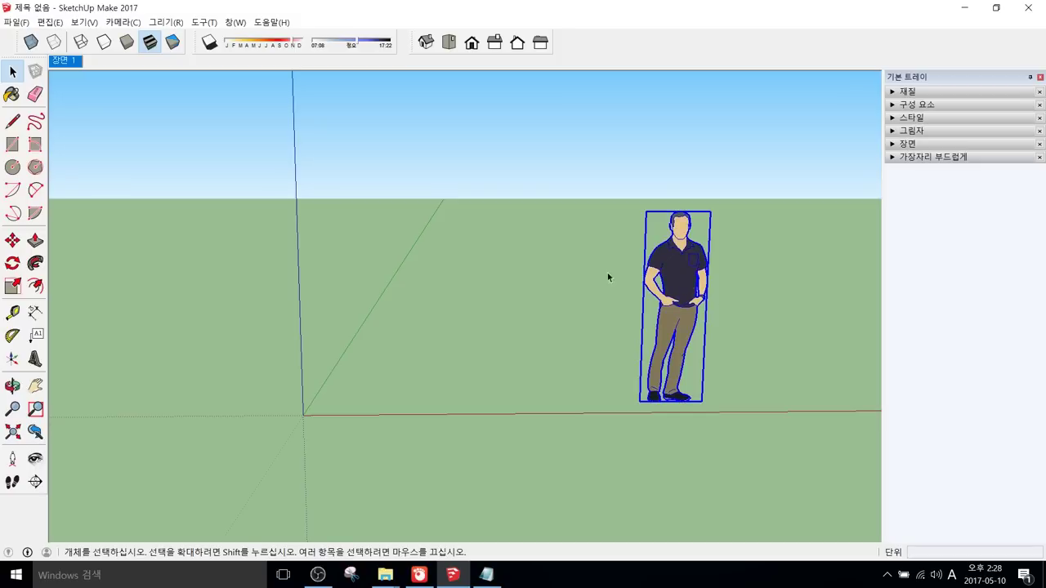
key("m")
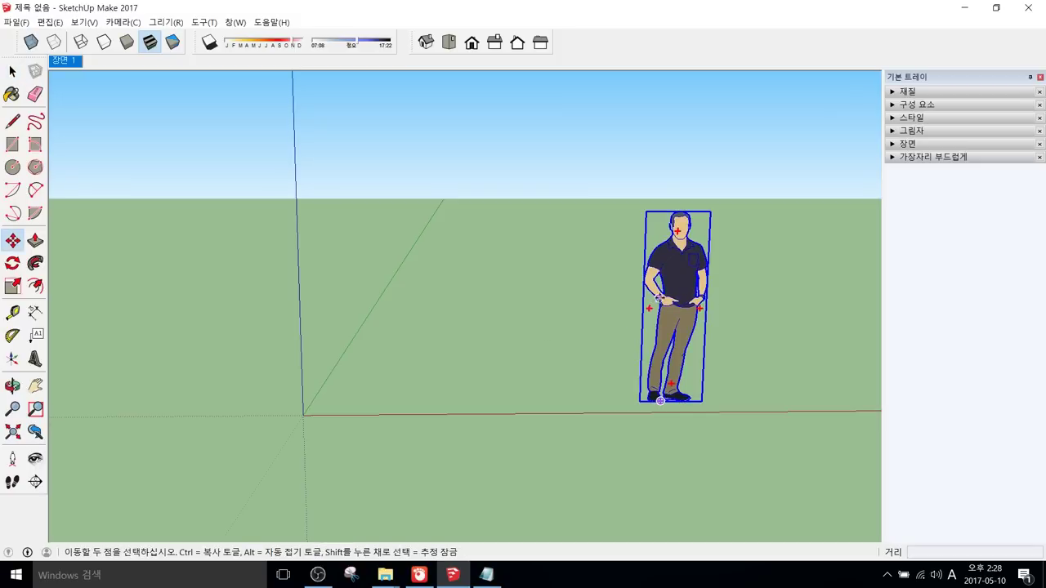
left_click(671, 288)
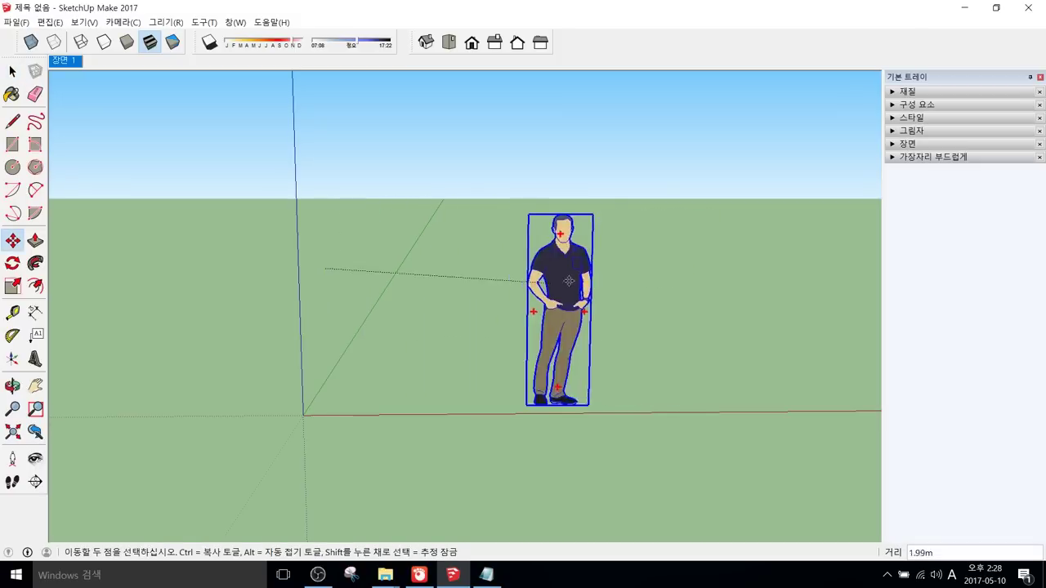
left_click(531, 273)
Step: Examine the area around the axes origin from a closer, higher viewpoint
mouse_move(480, 338)
middle_mouse_down()
mouse_move(416, 373)
mouse_move(471, 374)
middle_mouse_up()
scroll(327, 369, "up", 2)
mouse_move(496, 417)
middle_mouse_down()
mouse_move(498, 427)
mouse_move(468, 403)
middle_mouse_up()
left_click_drag(419, 367, 445, 293)
scroll(443, 296, "down", 1)
left_click_drag(309, 381, 356, 349)
middle_click_drag(356, 349, 373, 336, "shift")
middle_click_drag(374, 337, 413, 225)
middle_click_drag(385, 409, 423, 234, "shift")
scroll(402, 422, "up", 2)
scroll(430, 411, "up", 1)
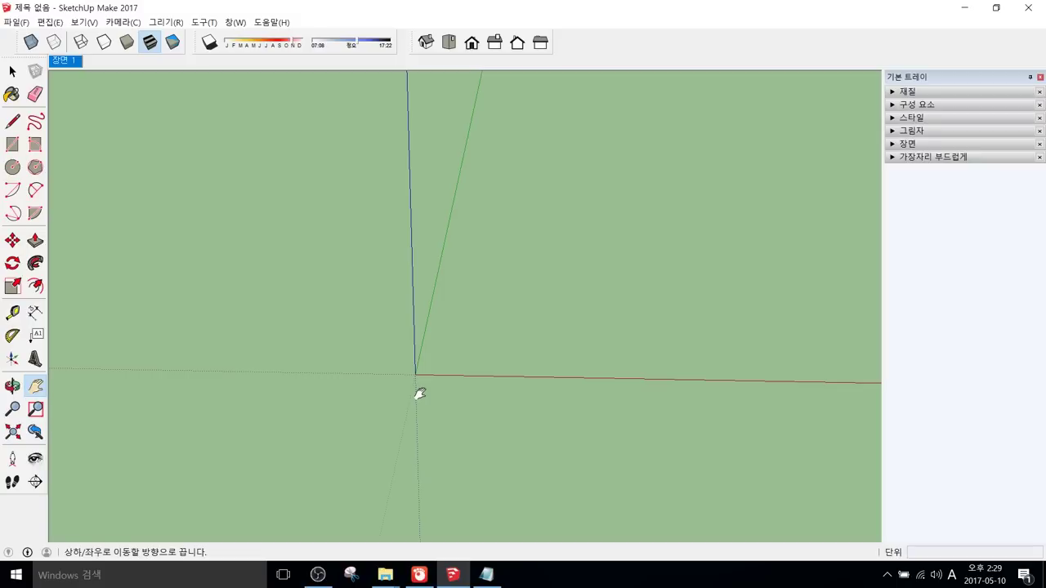
key("c")
middle_click_drag(422, 362, 450, 412)
key("h")
left_click_drag(455, 428, 428, 252)
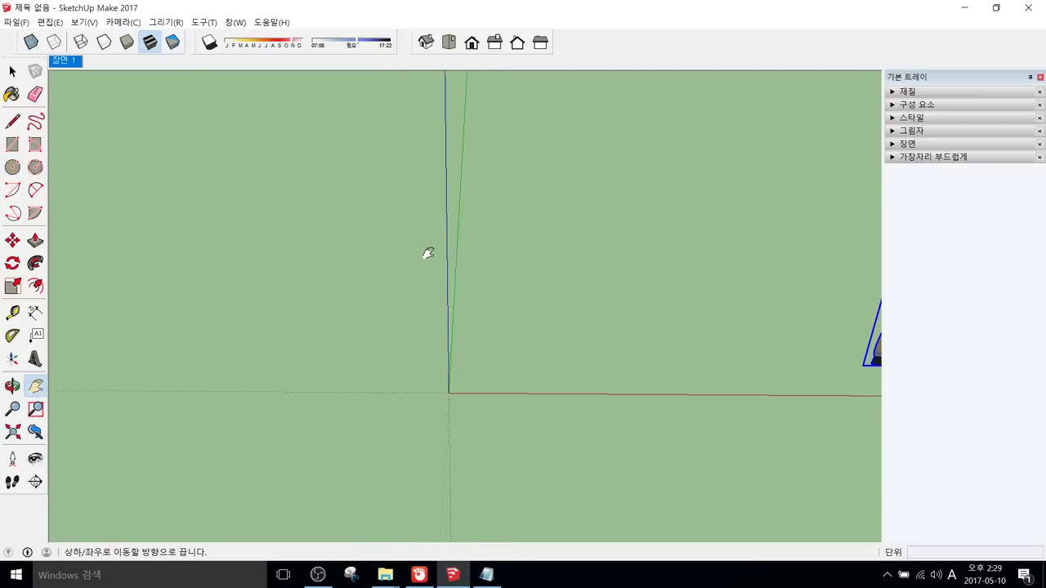
Step: Try a circle with a 0.3 m radius centred on the origin, then undo it
left_click(13, 167)
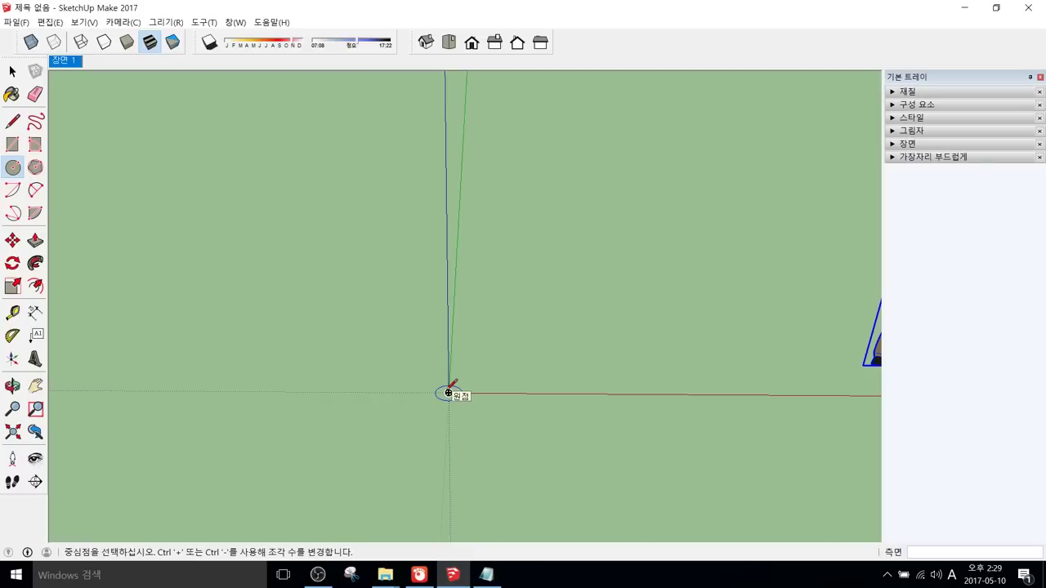
left_click(448, 394)
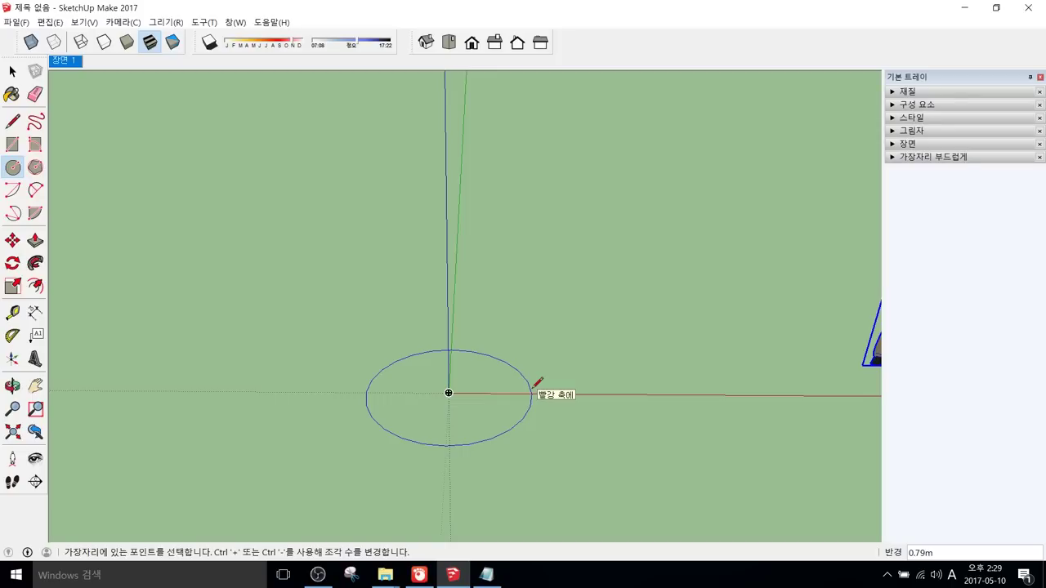
key("Escape")
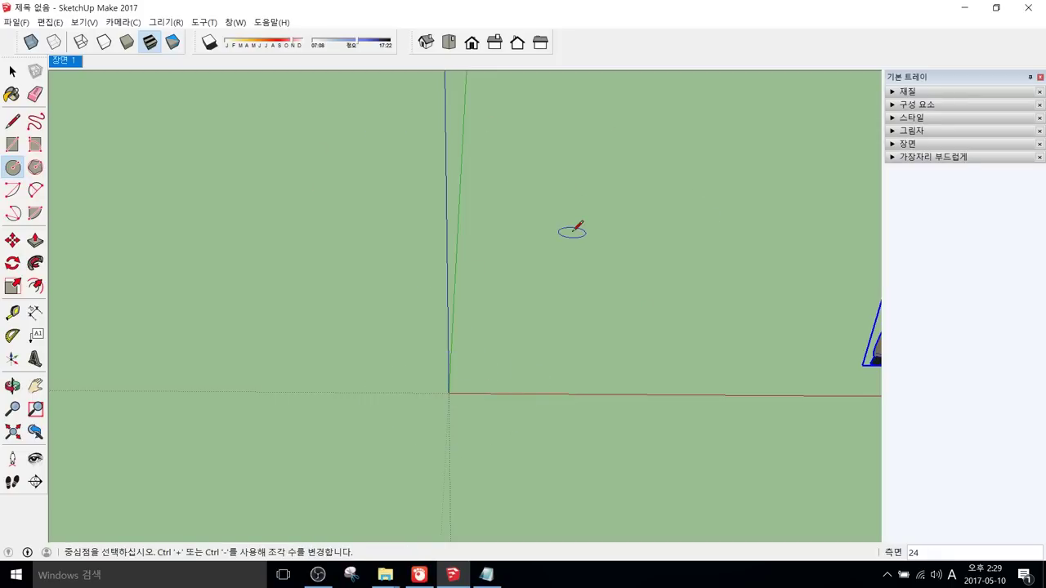
left_click(448, 393)
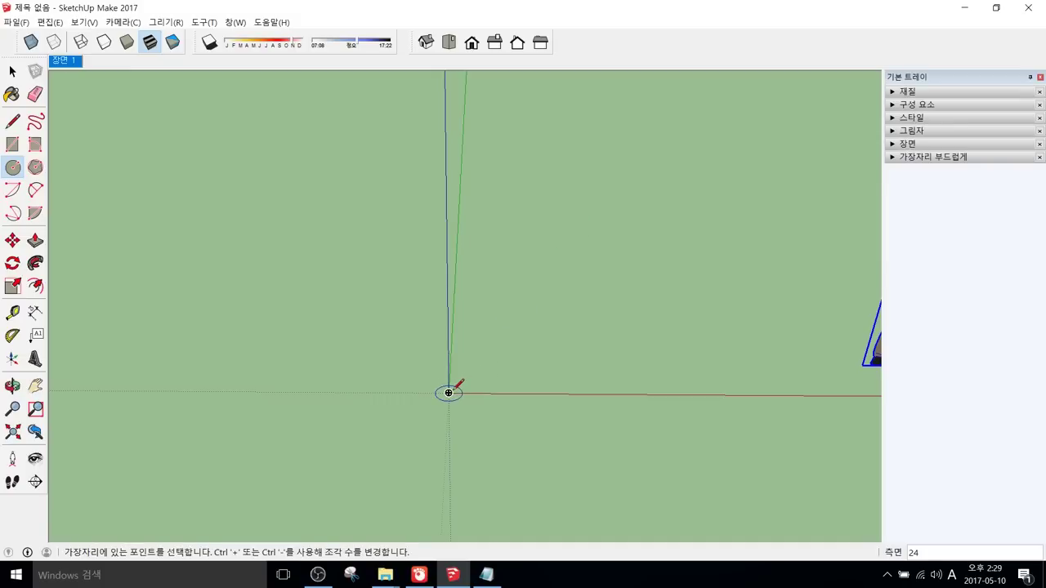
left_click(499, 390)
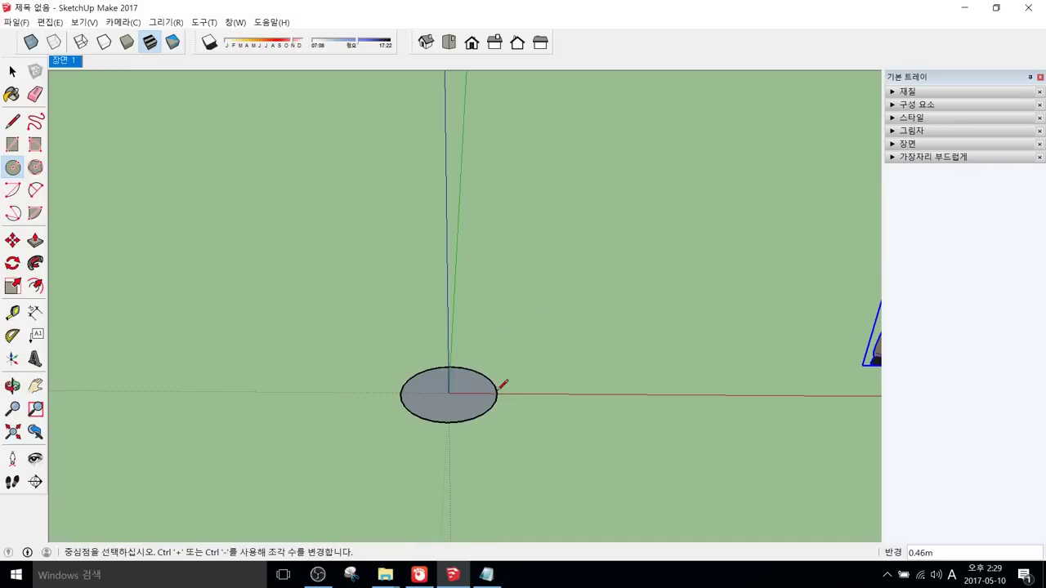
type("0.3")
key("Return")
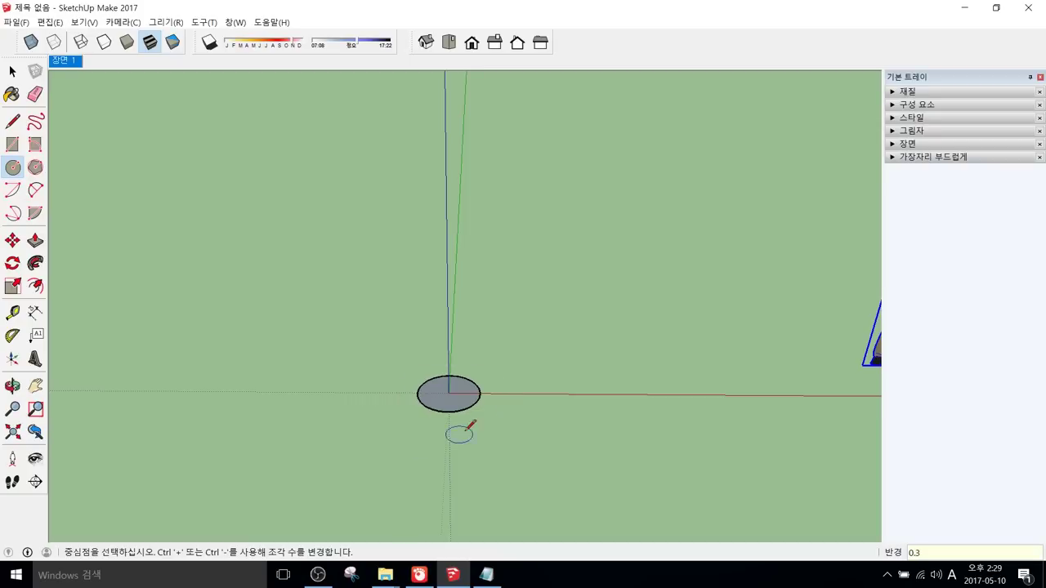
scroll(479, 395, "up", 2)
scroll(428, 394, "up", 1)
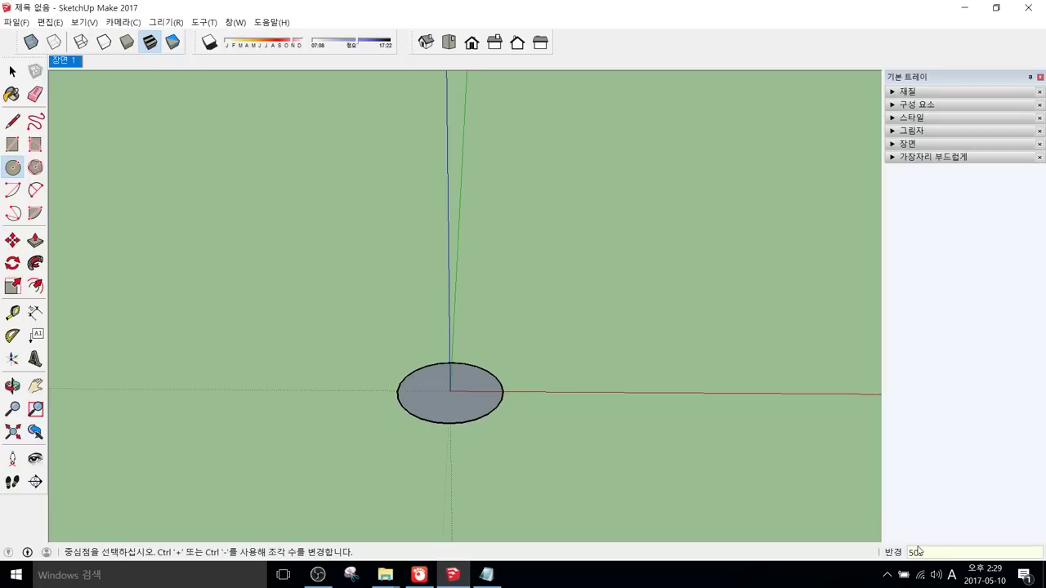
middle_click_drag(413, 386, 482, 343)
key("ctrl+z")
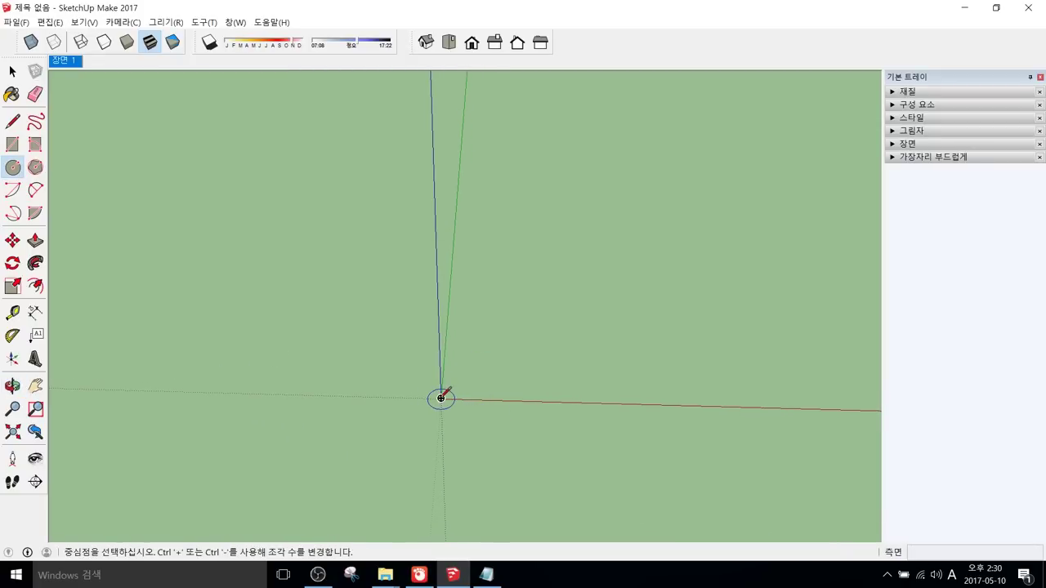
Step: Draw a ground-plane circle centred on the origin with a radius of 0.3 m
left_click(441, 398)
left_click(502, 395)
type("0.3")
key("Return")
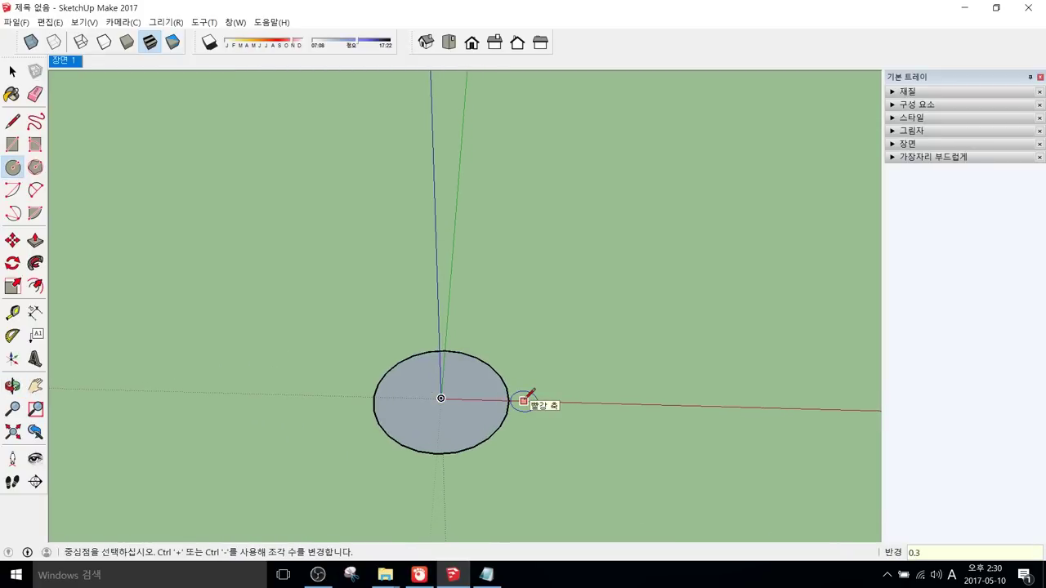
key("BackSpace")
key("space")
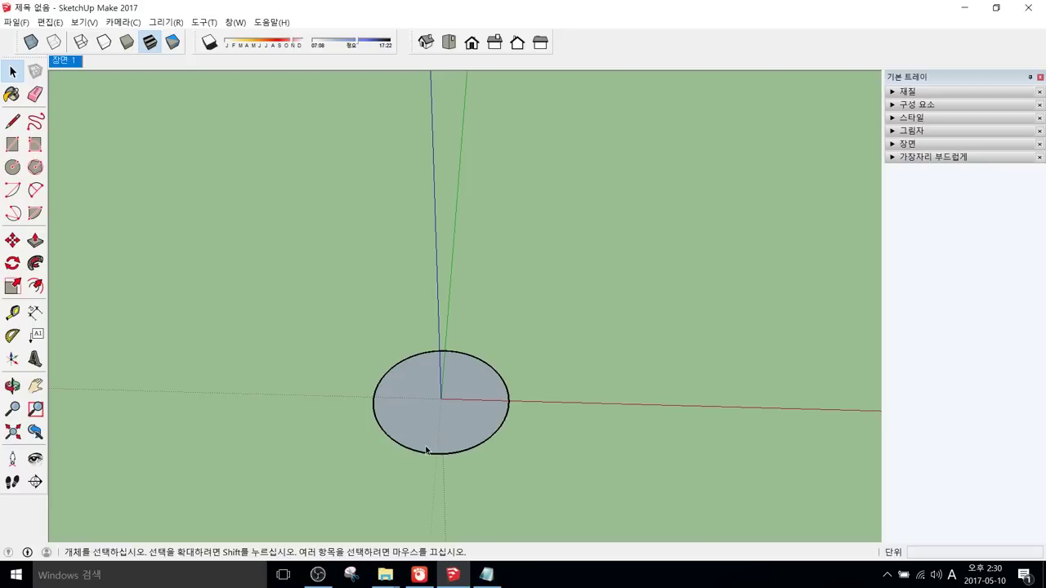
Step: Push/Pull the circular face upward by 0.02 m to form a thin disc
middle_click_drag(473, 417, 415, 364)
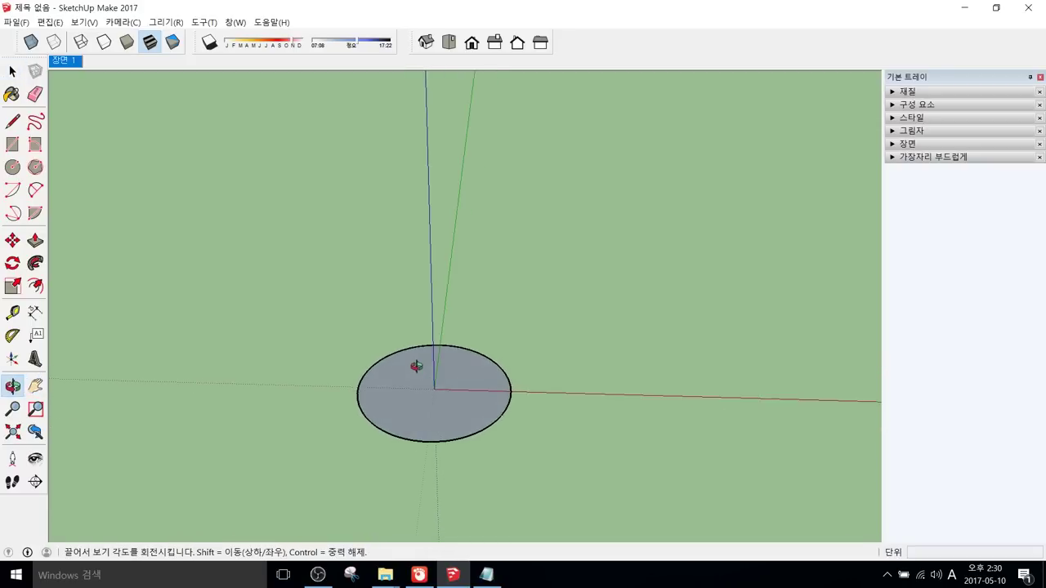
key("p")
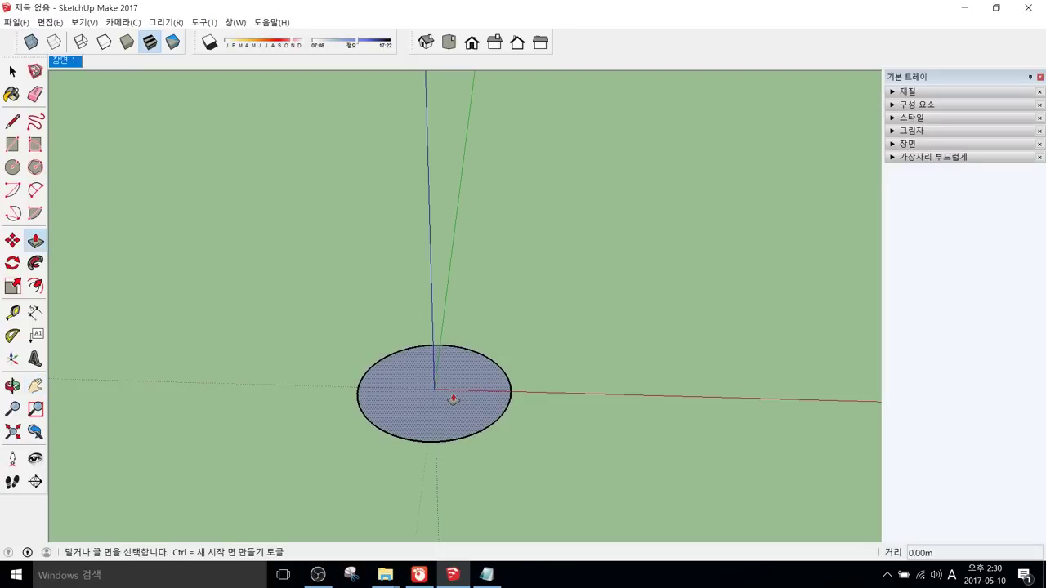
left_click(466, 399)
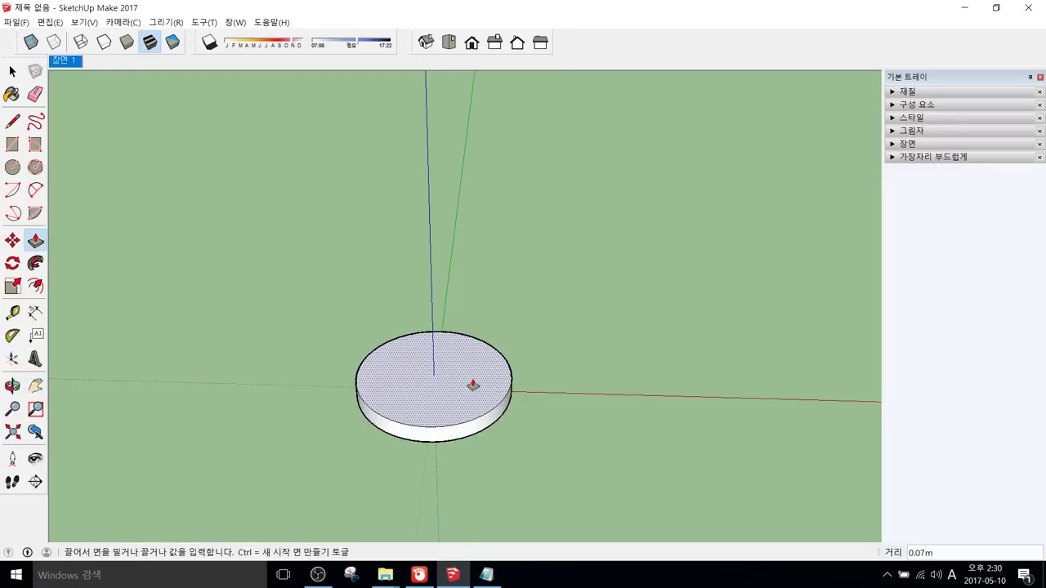
type("0.02")
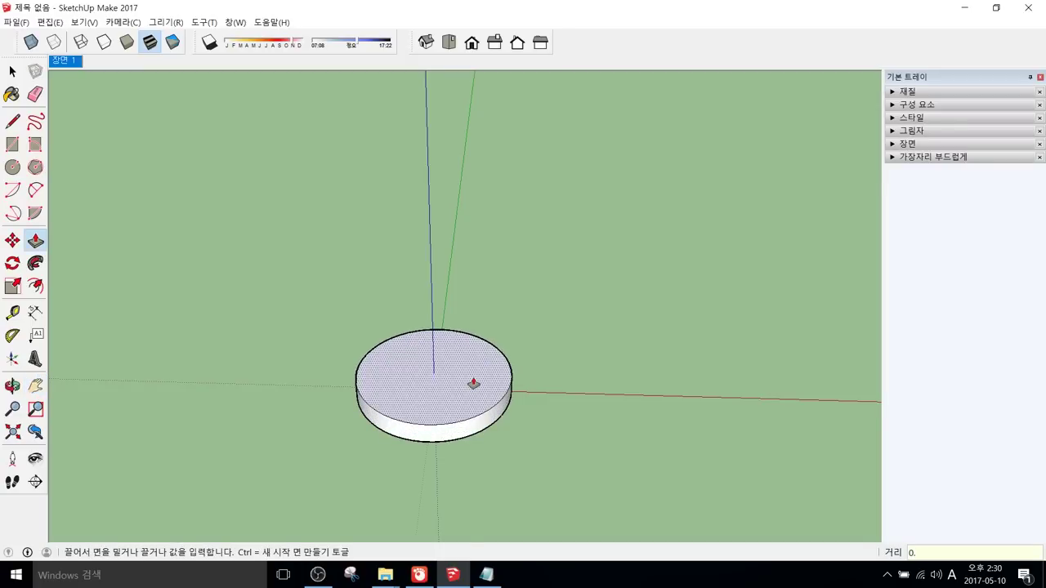
key("Return")
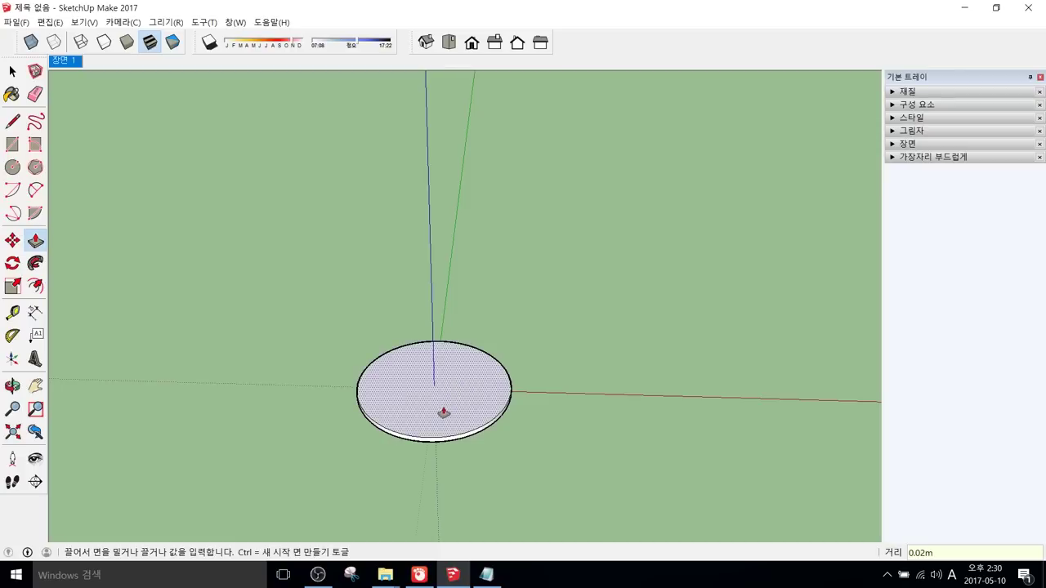
Step: Offset the disc's top edge inward by 0.26 m to outline a small concentric circle
scroll(449, 407, "up", 2)
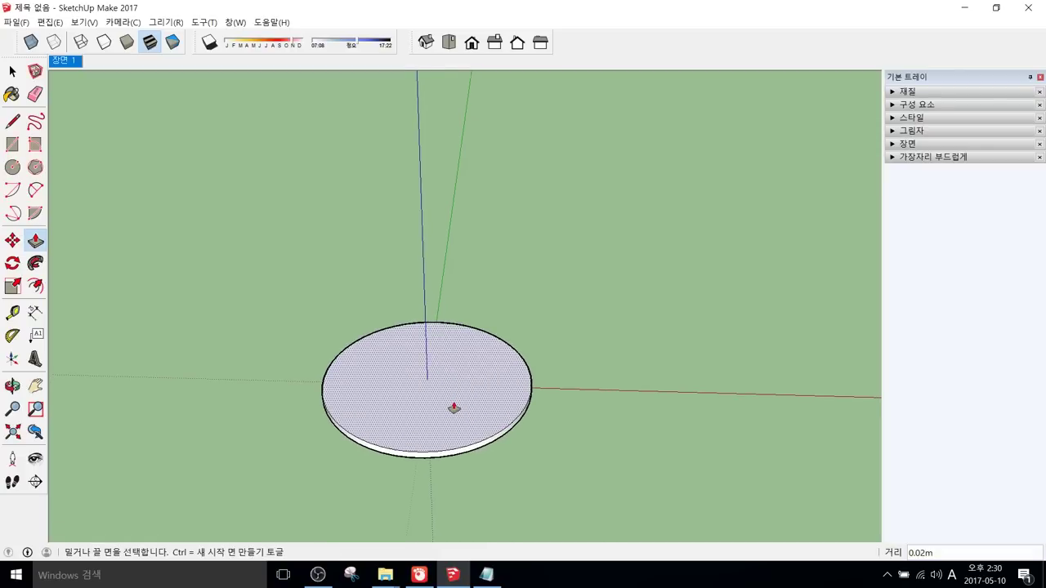
key("f")
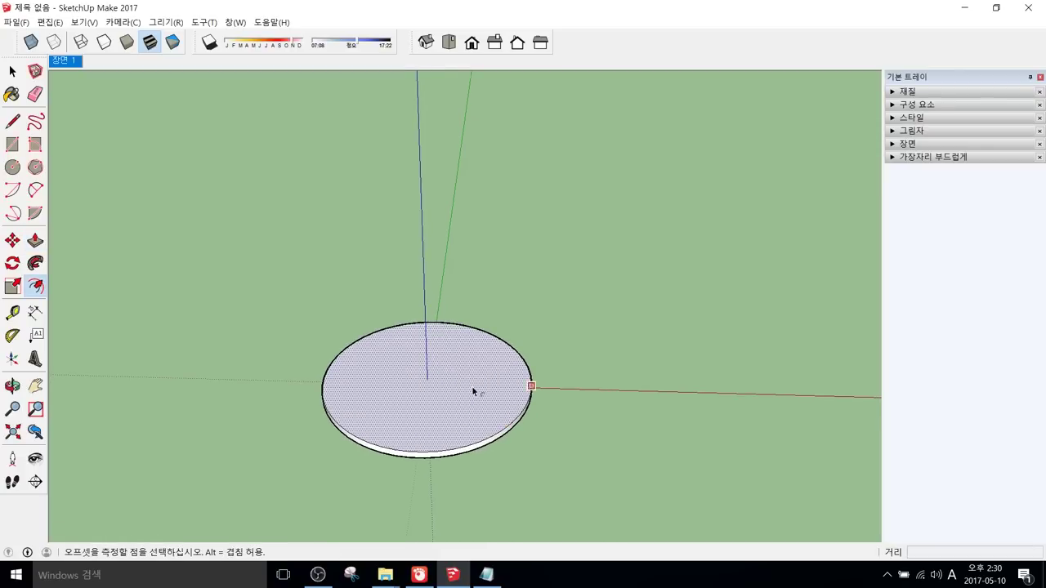
left_click(512, 420)
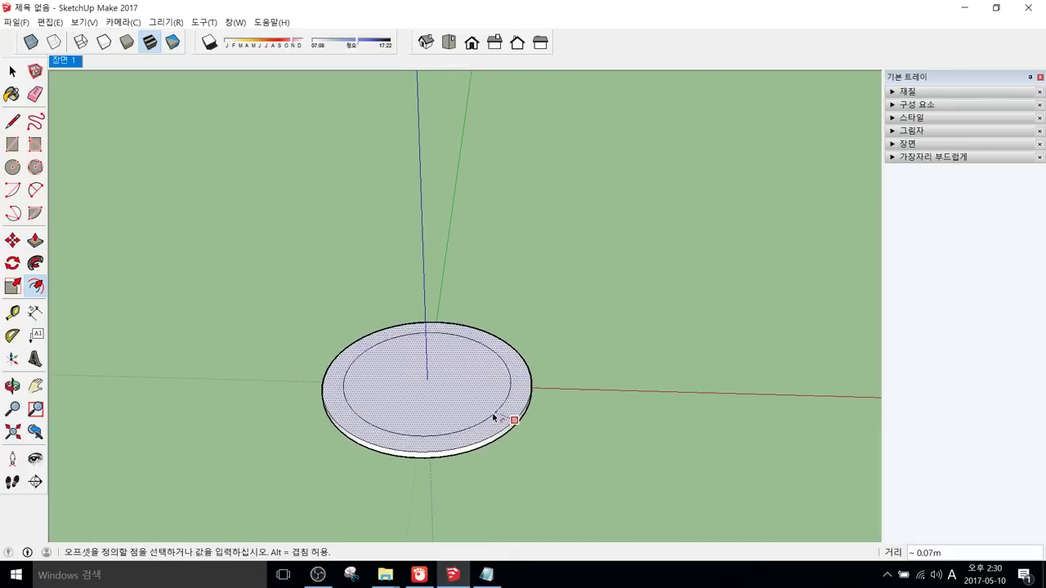
left_click(462, 397)
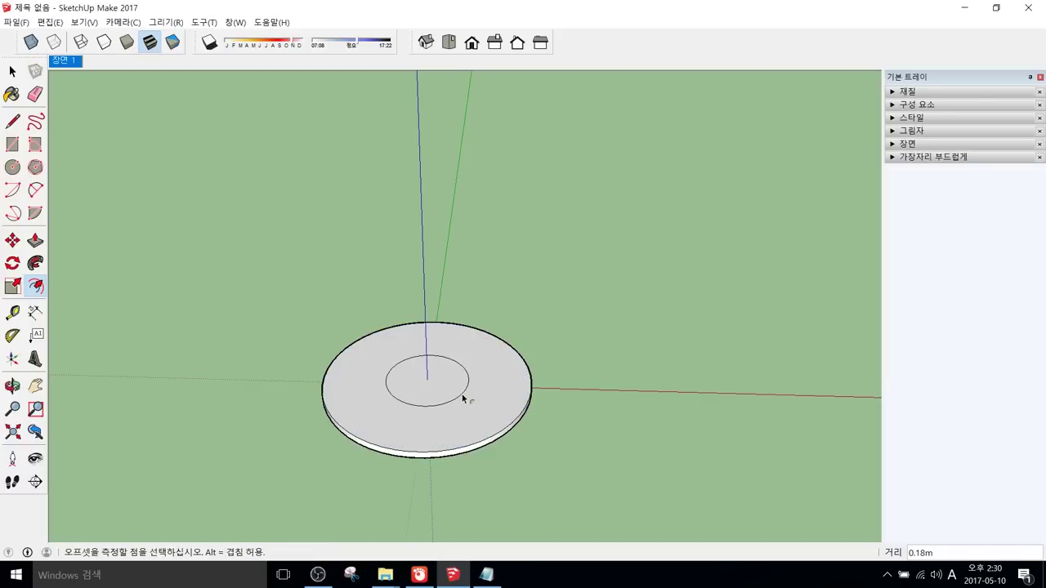
key("Return")
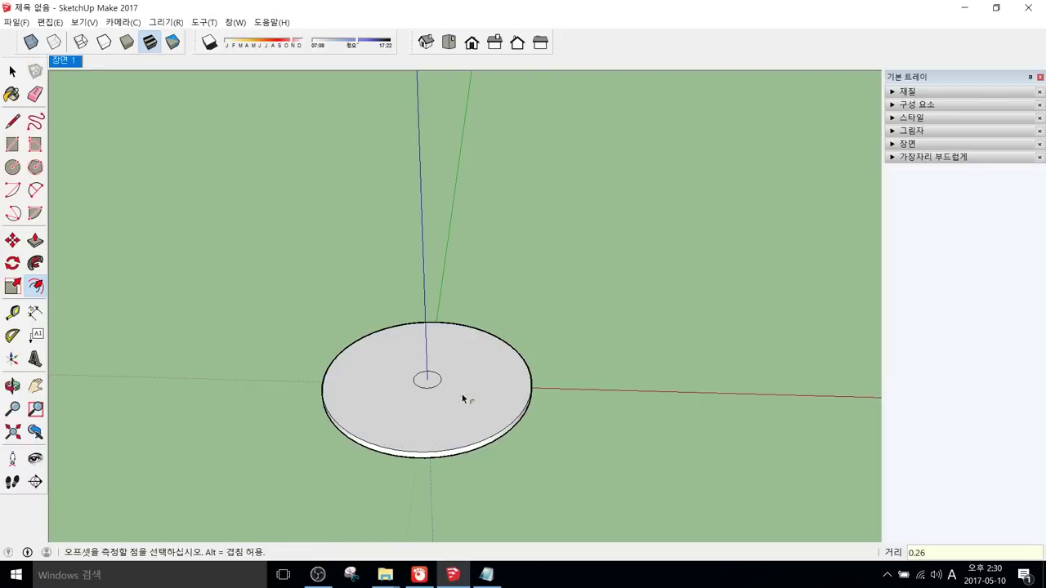
Step: Move the small inner circular face up 0.03 m along the blue axis so the disc's top slopes toward its edge
key("space")
left_click(437, 382)
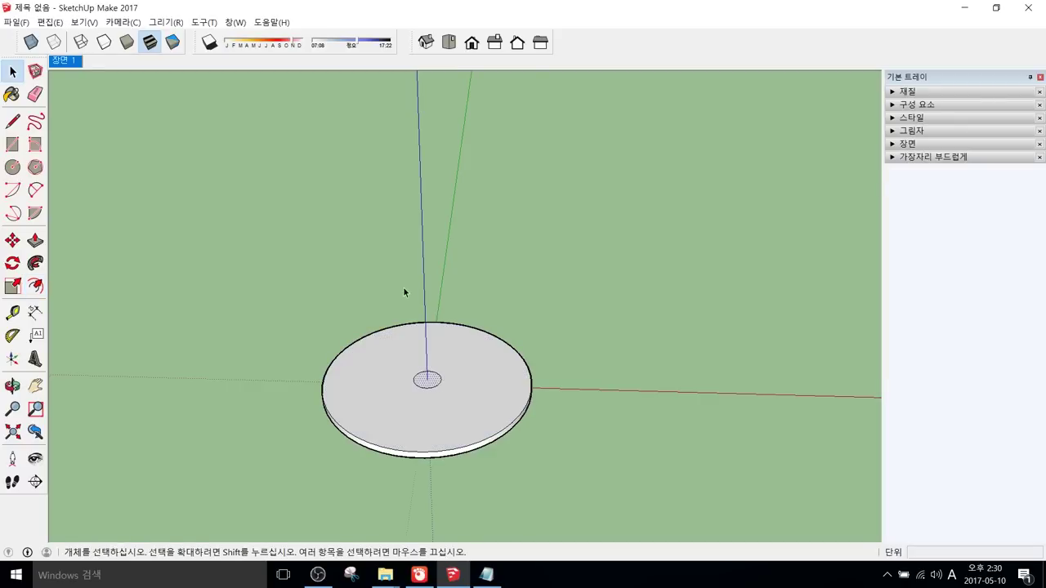
middle_click_drag(486, 403, 414, 325)
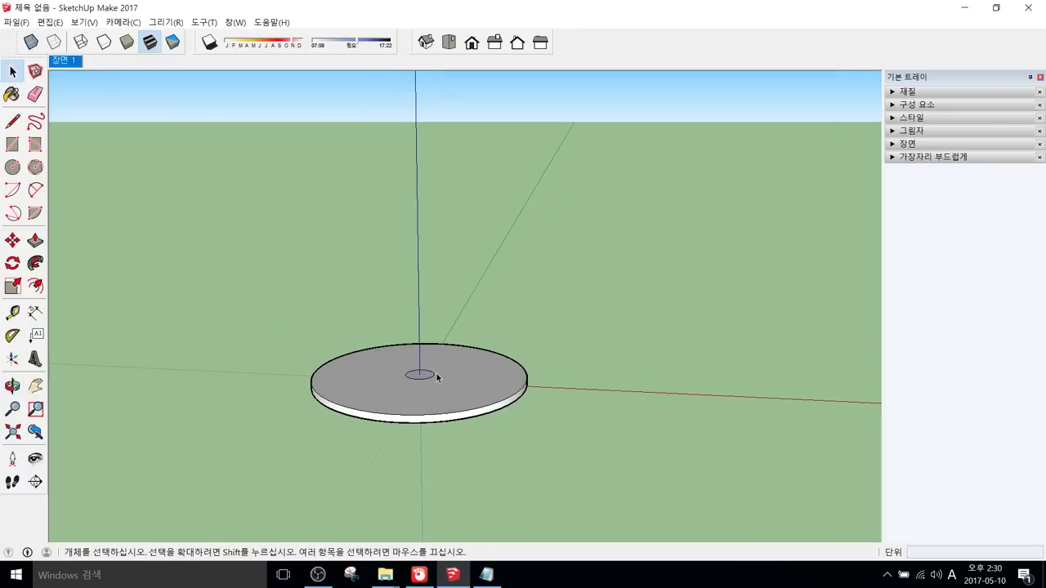
mouse_move(429, 400)
middle_mouse_down()
mouse_move(424, 374)
mouse_move(418, 386)
middle_mouse_up()
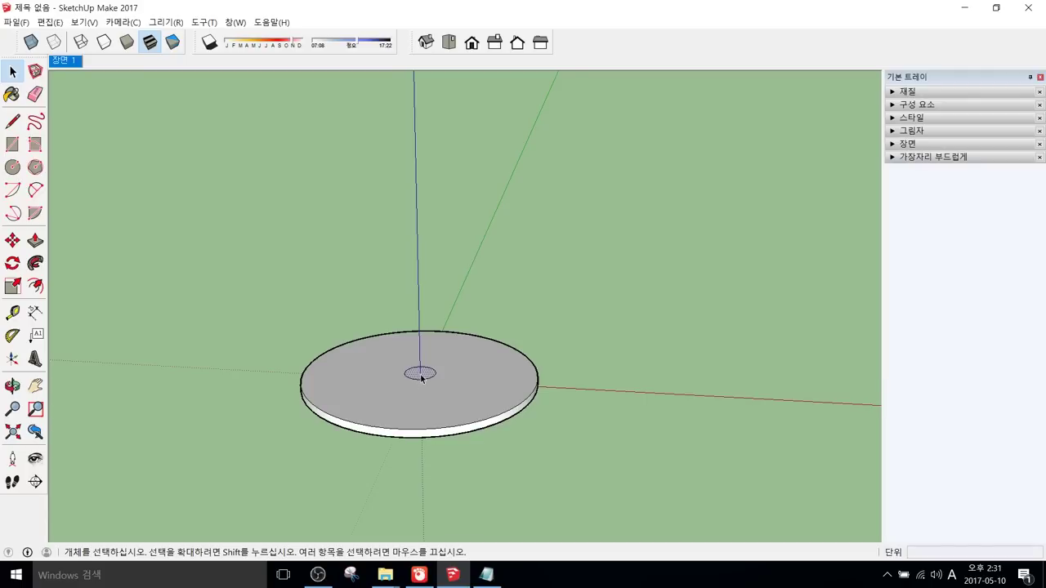
key("m")
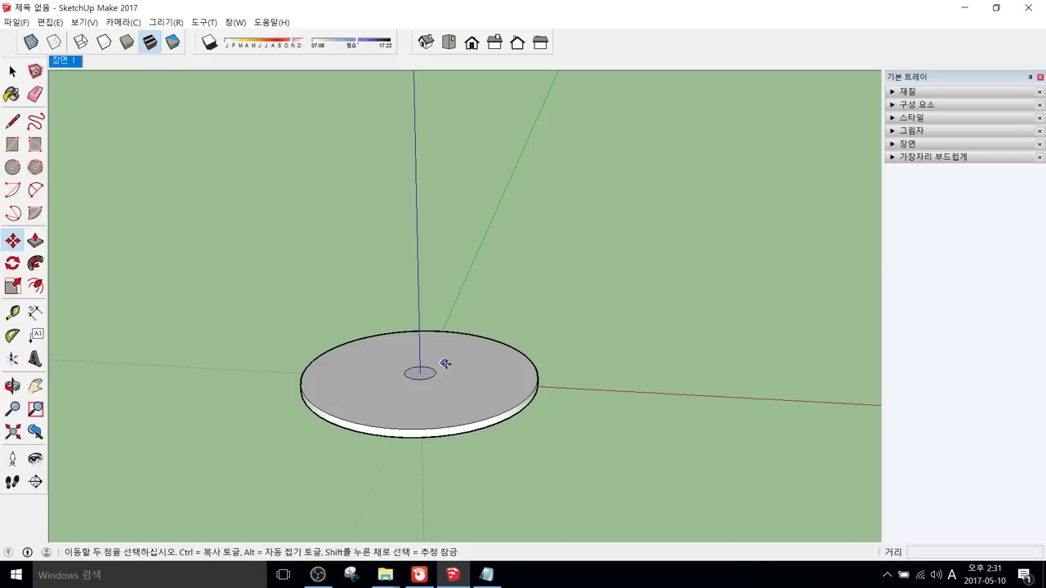
left_click(425, 376)
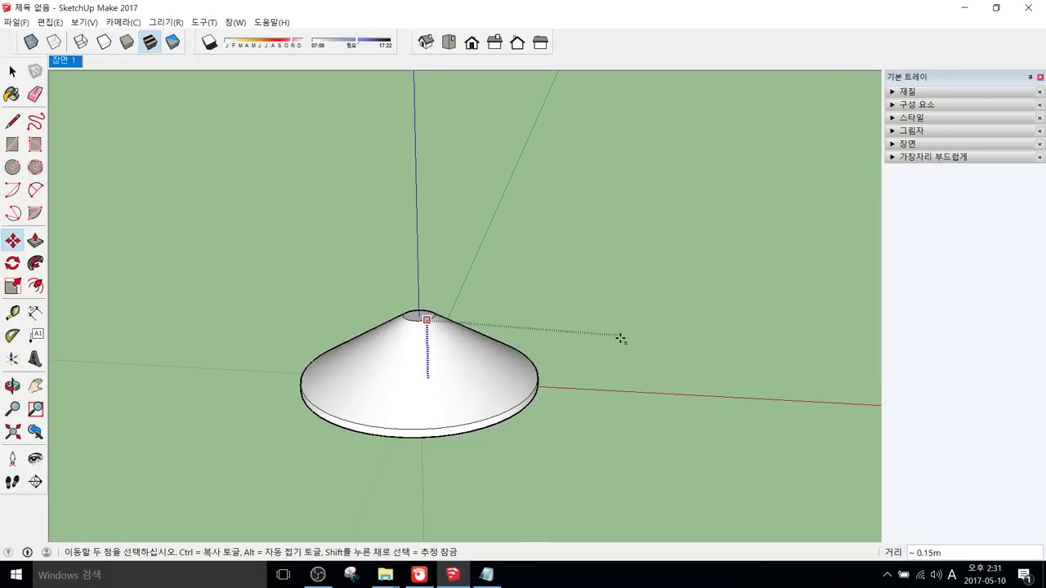
middle_click(563, 424)
middle_click_drag(563, 425, 561, 338)
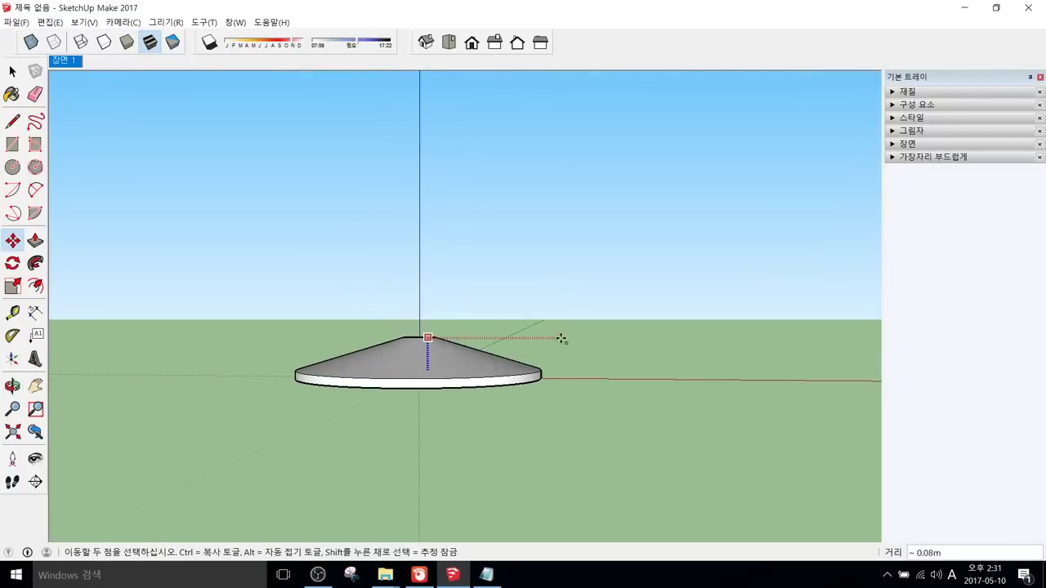
left_click(582, 358)
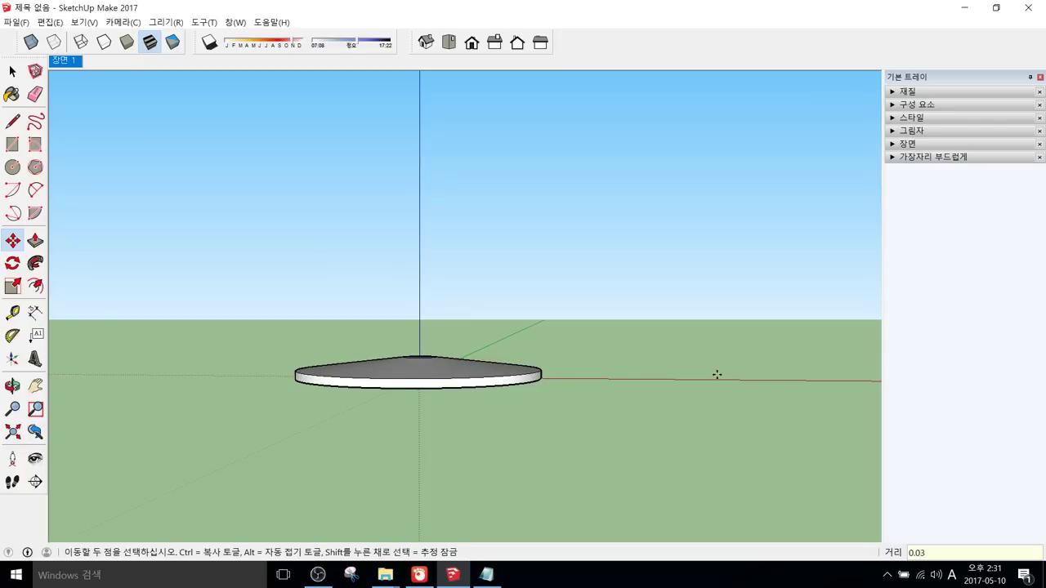
Step: Push/Pull the small central circle upward by 0.70 m to form a cylindrical column
middle_click_drag(434, 283, 415, 316)
key("p")
left_click_drag(420, 342, 459, 253)
key("Return")
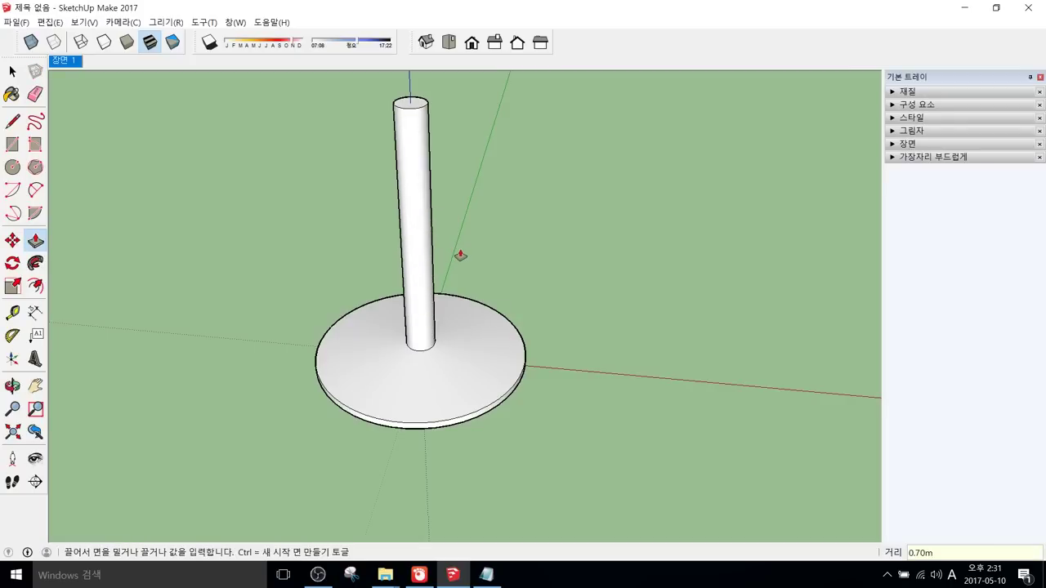
Step: Select all connected geometry of the column and base and make it a group
scroll(484, 254, "down", 1)
middle_click_drag(469, 250, 561, 348, "shift")
mouse_move(561, 349)
middle_mouse_down()
mouse_move(536, 266)
mouse_move(467, 192)
middle_mouse_up()
mouse_move(488, 254)
middle_mouse_down()
mouse_move(566, 437)
mouse_move(515, 285)
middle_mouse_up()
key("space")
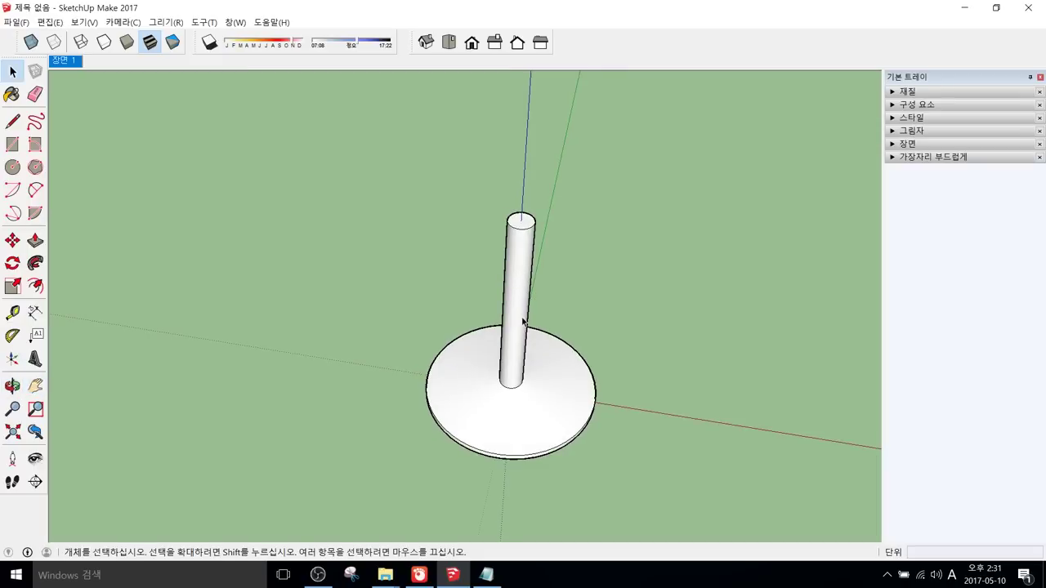
triple_click(508, 318)
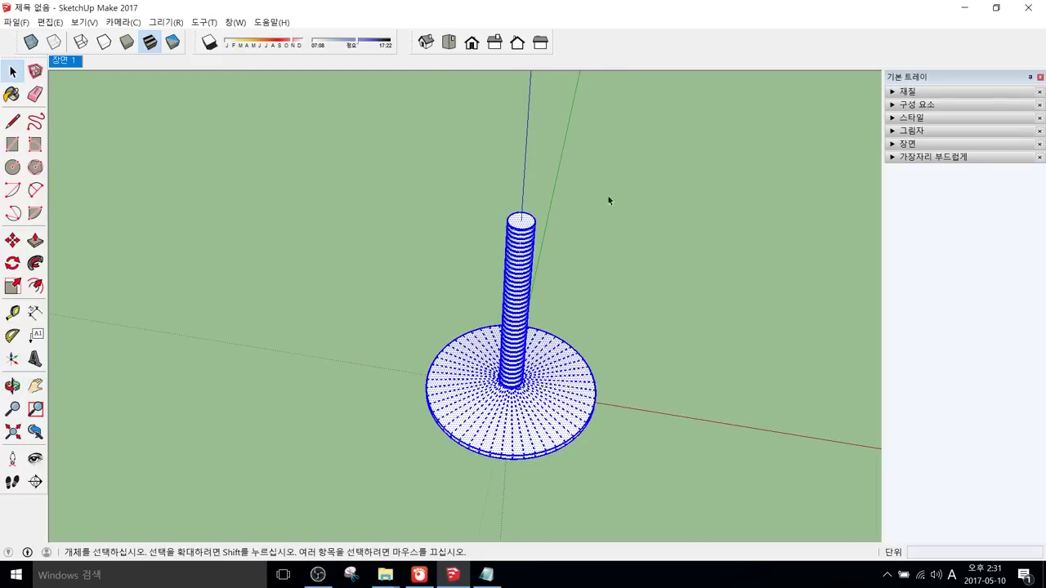
right_click(579, 406)
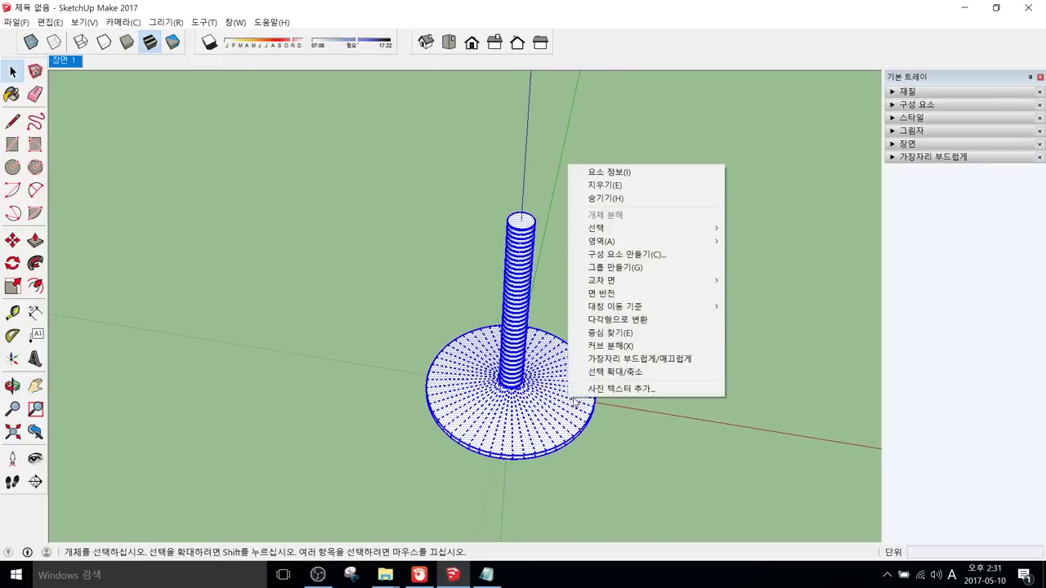
left_click(620, 268)
left_click(693, 384)
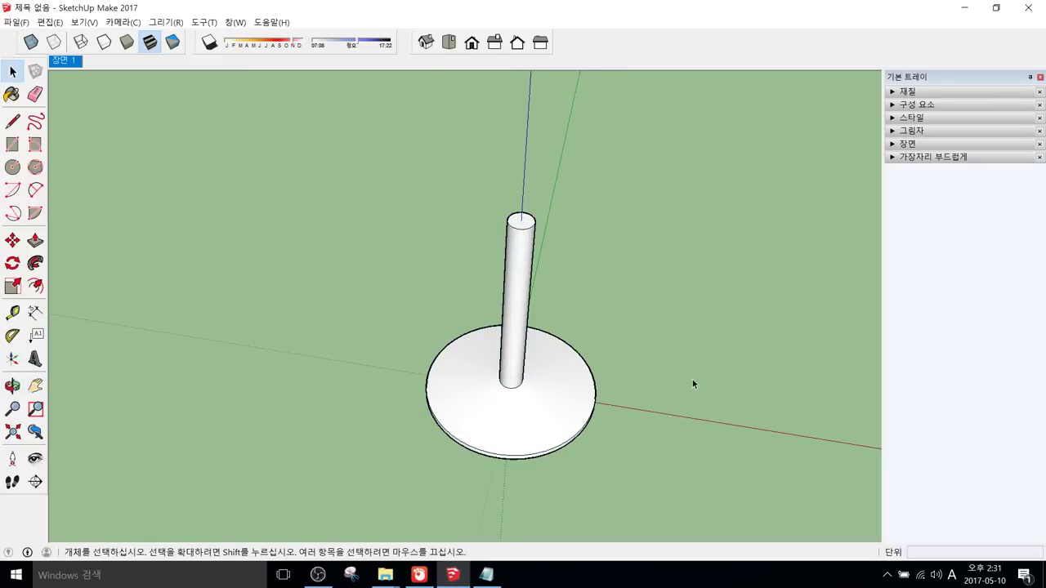
Step: In the preferences, assign Ctrl+G as the shortcut for making a group and accept the settings
key("h")
left_click_drag(450, 346, 434, 329)
scroll(434, 328, "down", 1)
left_click_drag(490, 306, 450, 307)
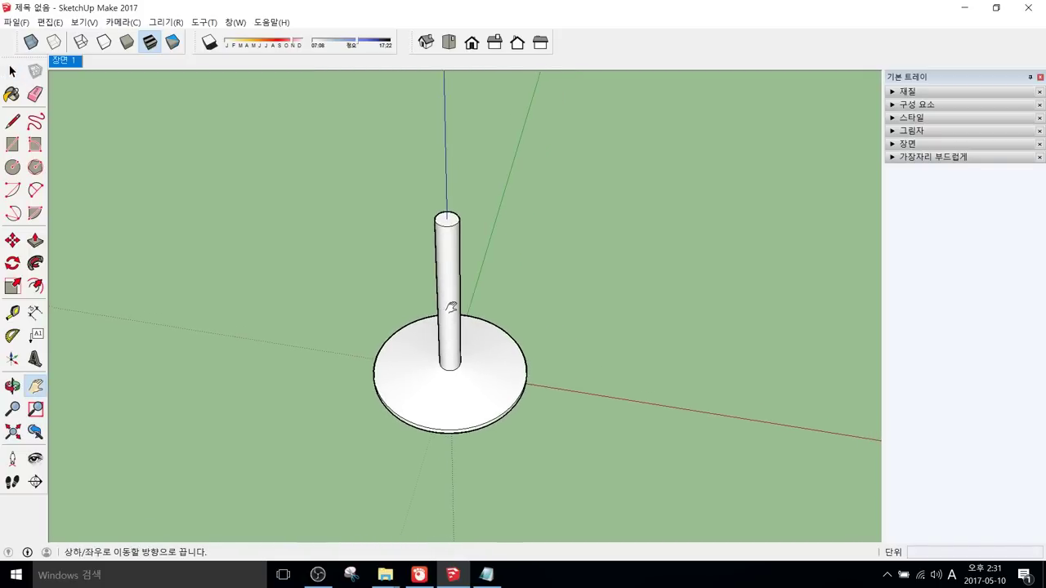
left_click(38, 23)
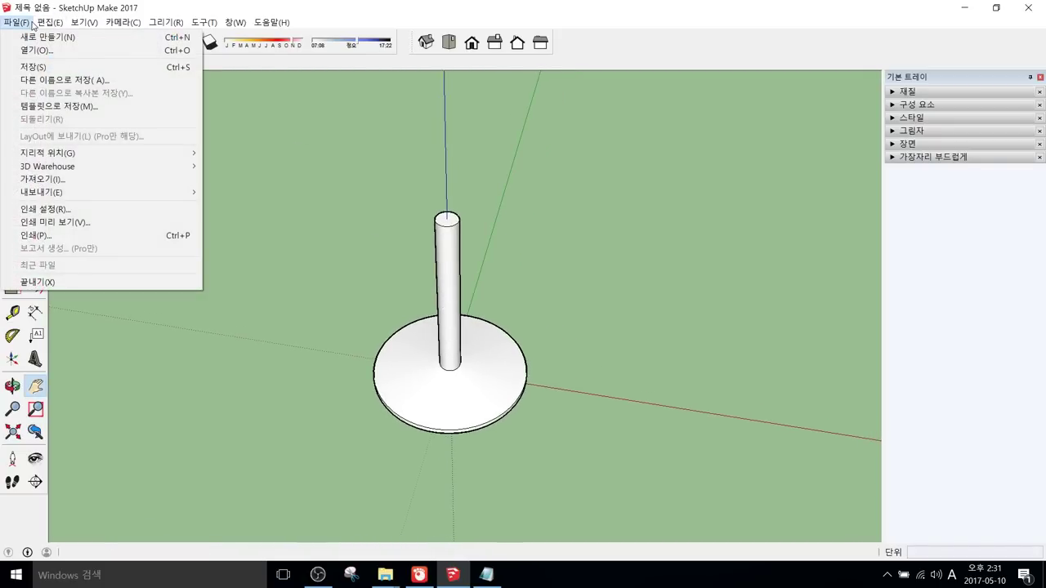
mouse_move(119, 31)
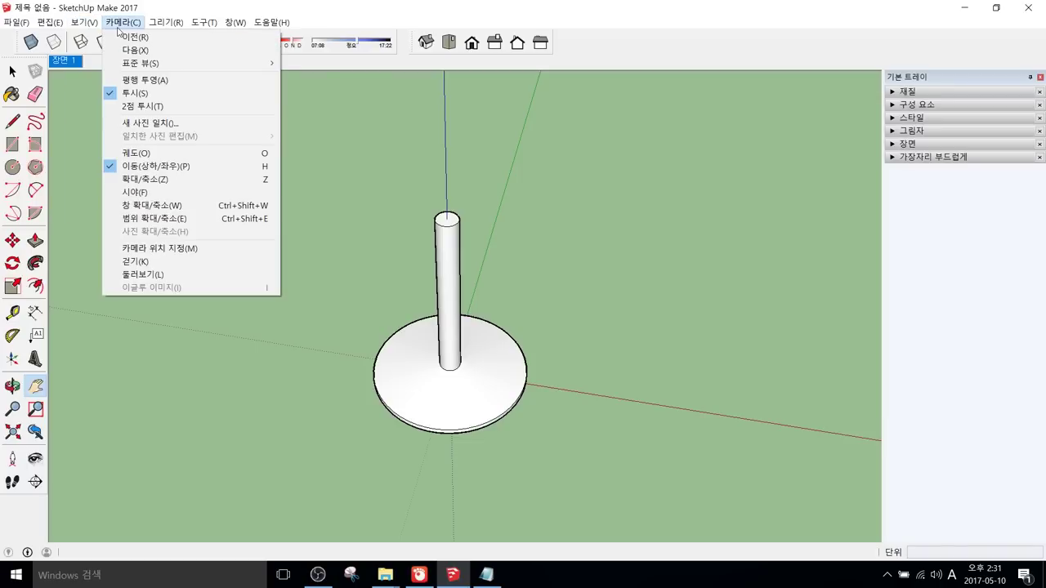
mouse_move(235, 22)
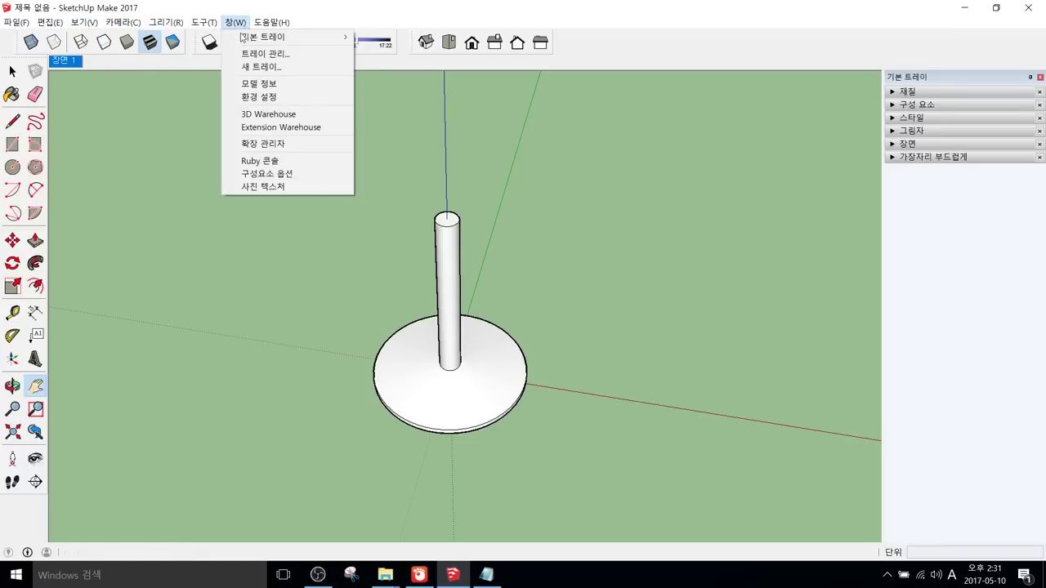
left_click(260, 96)
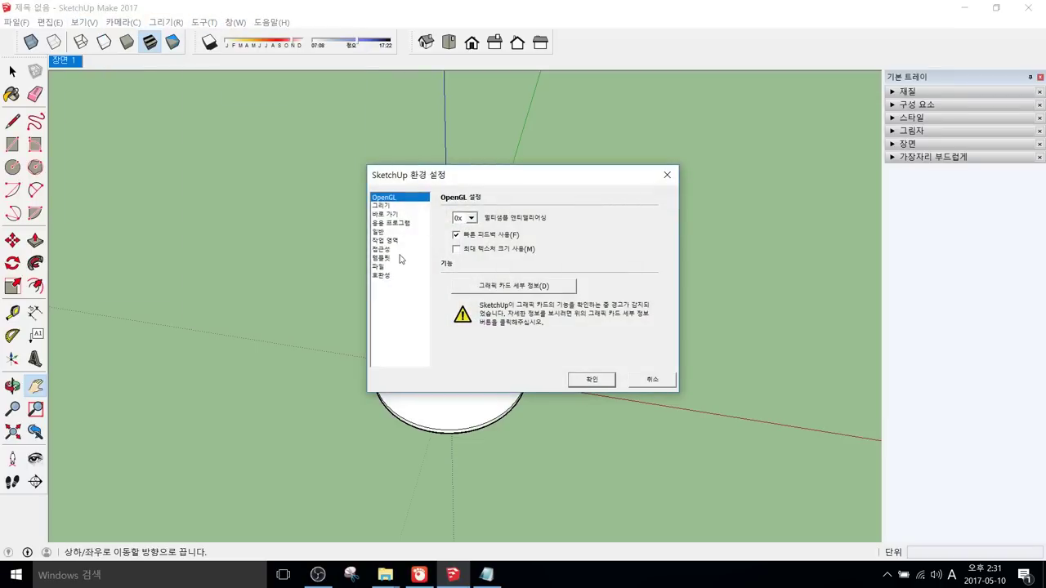
left_click(385, 215)
left_click_drag(556, 244, 554, 319)
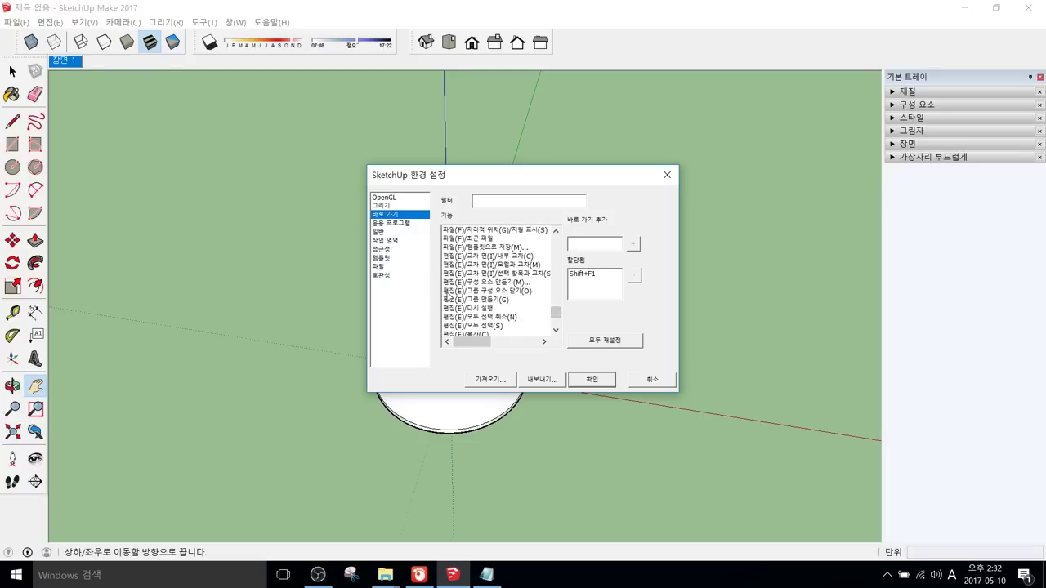
left_click(473, 299)
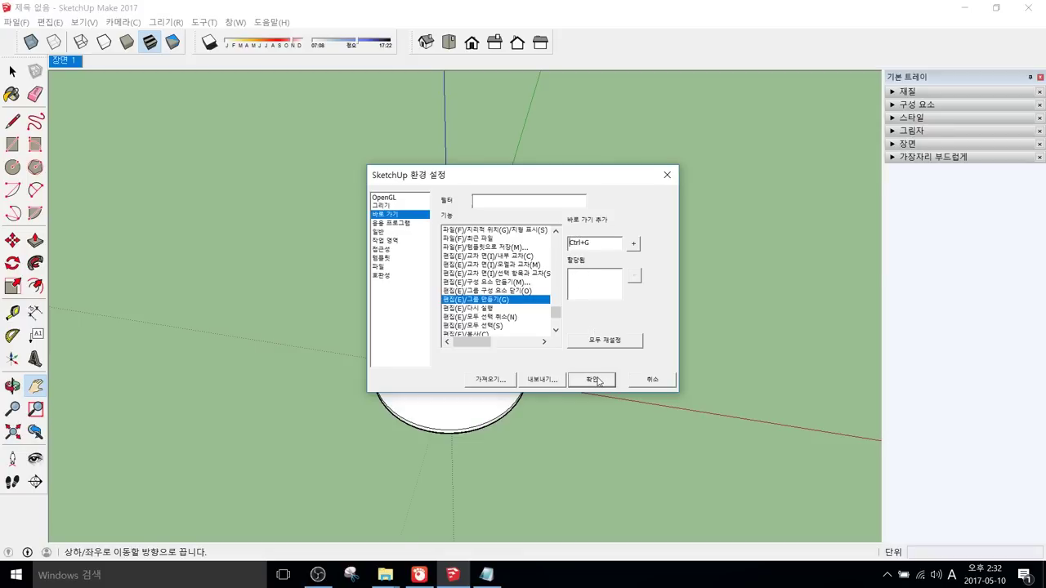
left_click(633, 246)
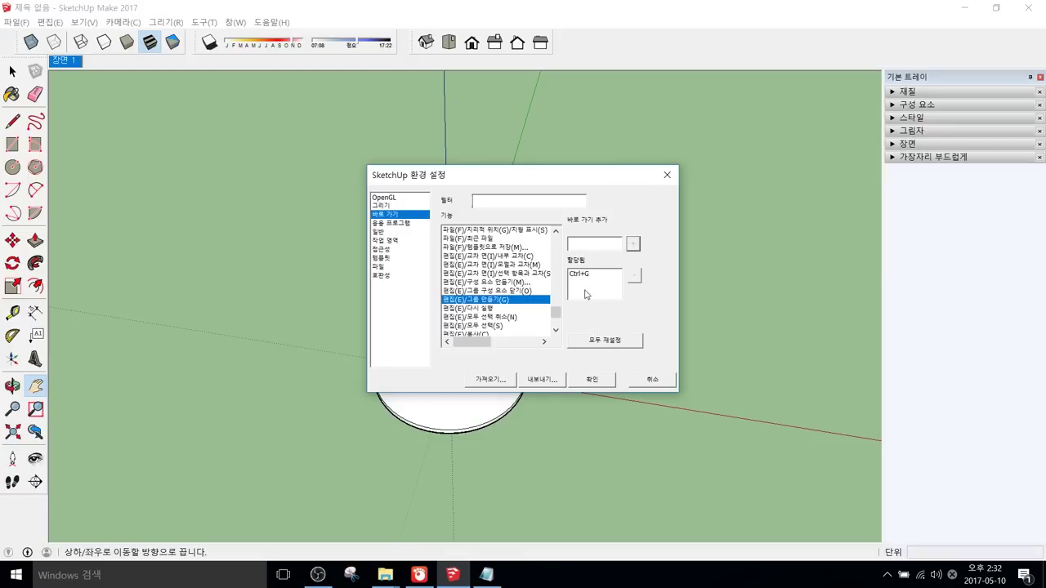
left_click(586, 384)
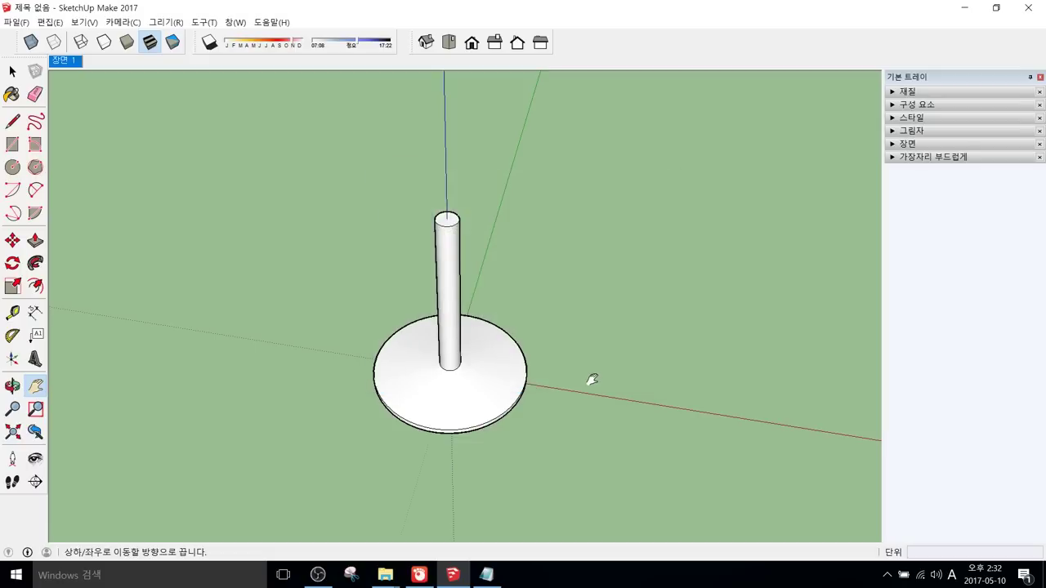
Step: Inside the group, draw a line from the centre of the column's top face to its edge, then leave group editing
scroll(501, 352, "down", 3)
key("space")
left_click(493, 384)
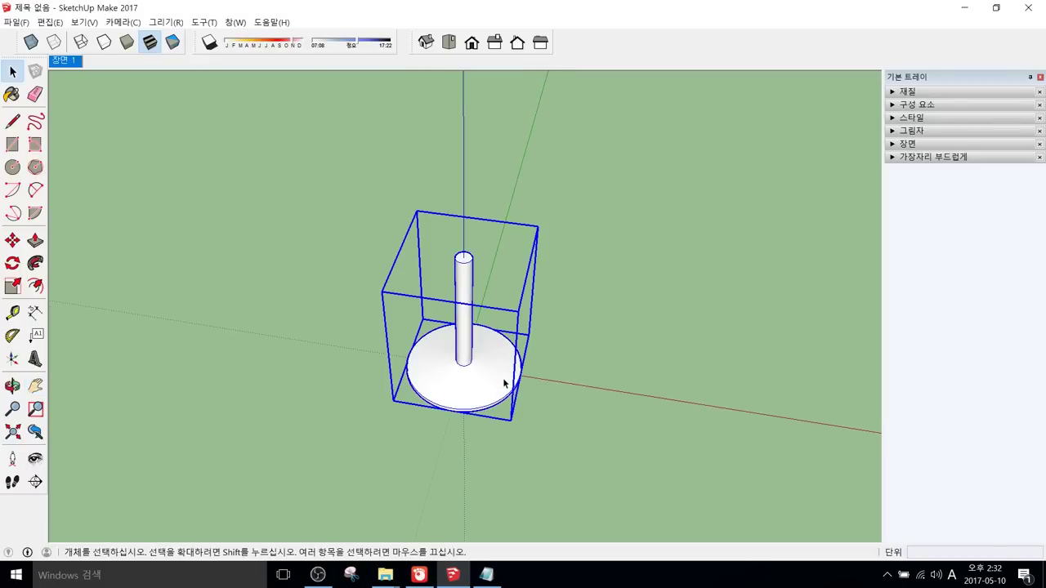
middle_click_drag(510, 375, 533, 378)
scroll(472, 260, "up", 3)
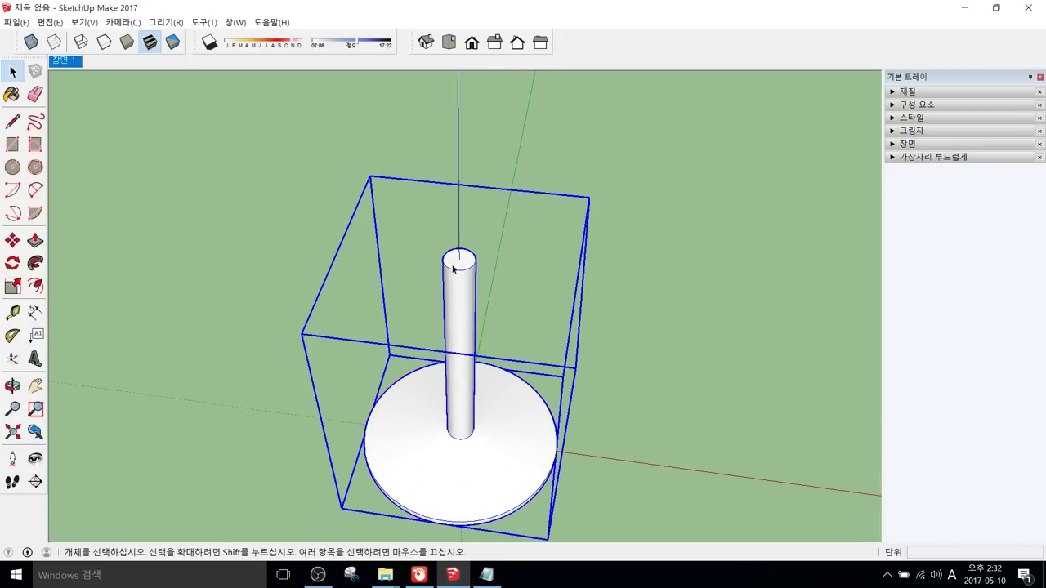
double_click(460, 263)
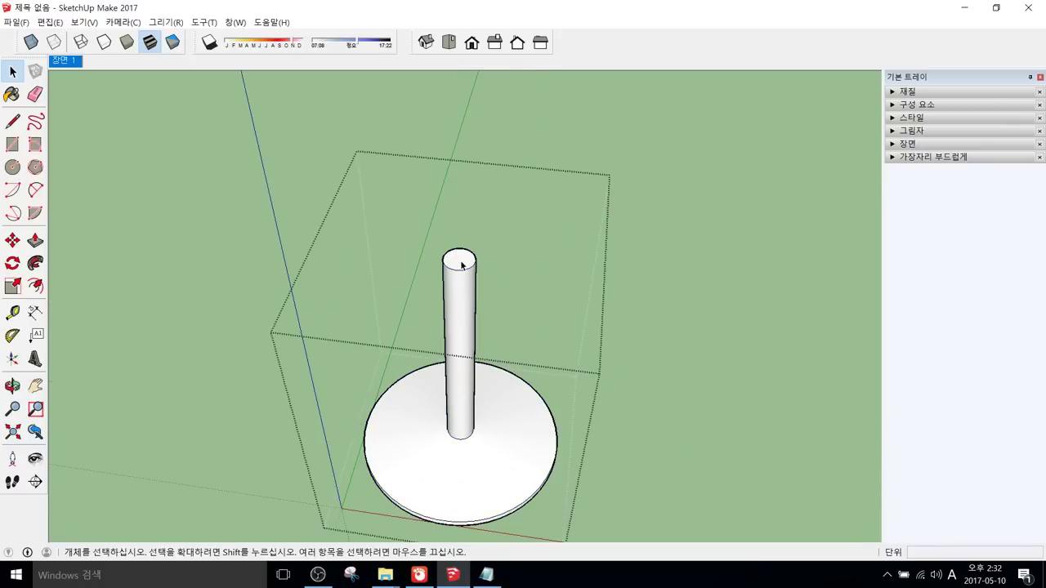
scroll(460, 267, "up", 1)
scroll(460, 260, "up", 2)
key("l")
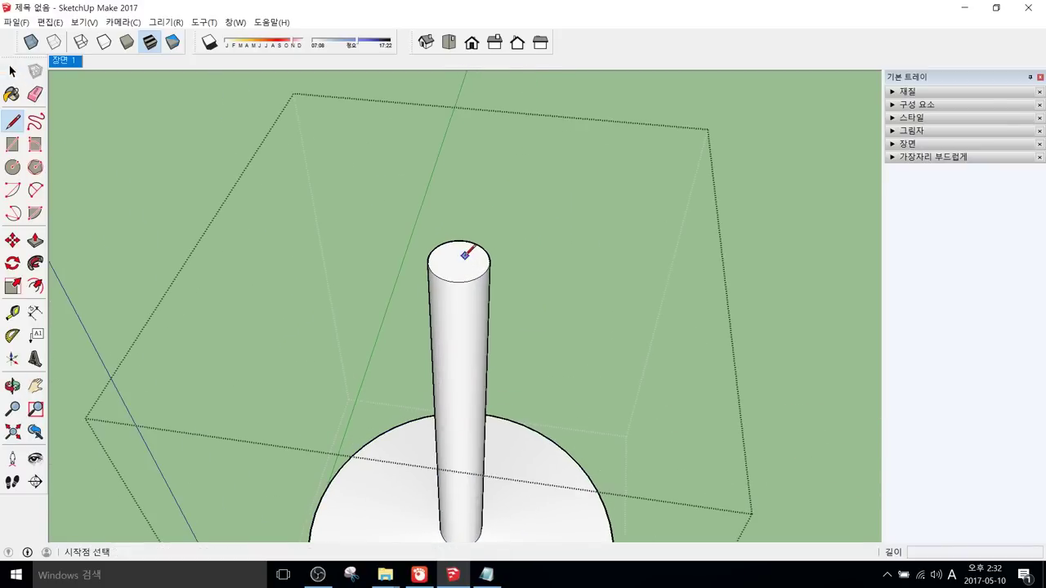
scroll(463, 263, "up", 1)
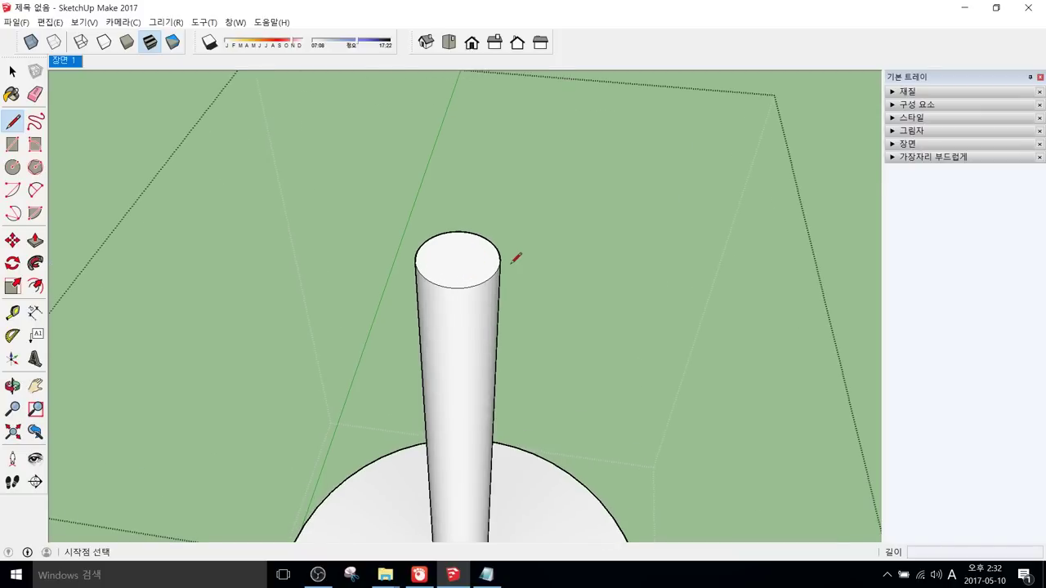
left_click(458, 258)
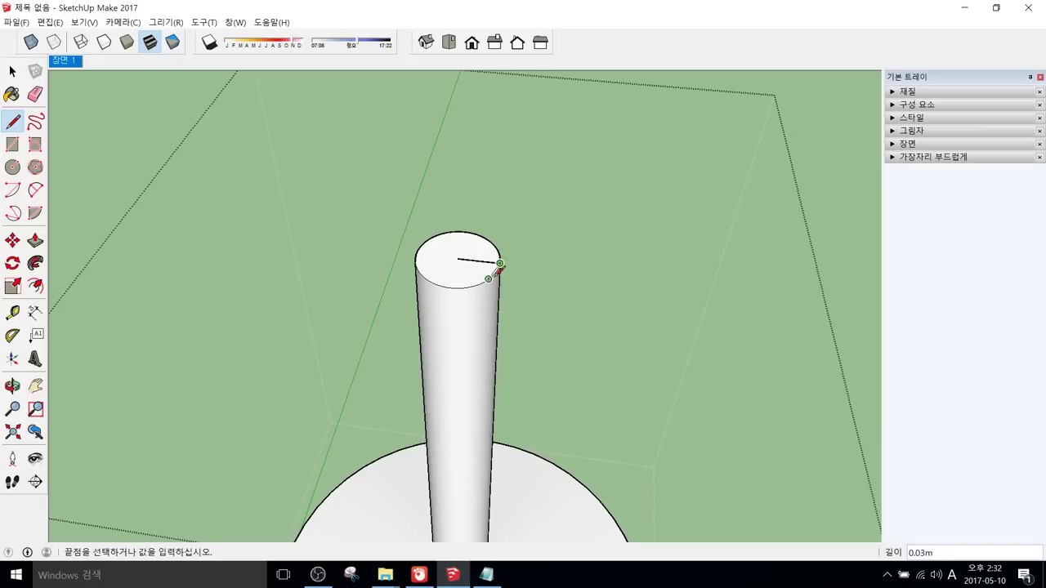
key("Escape")
scroll(491, 263, "up", 4)
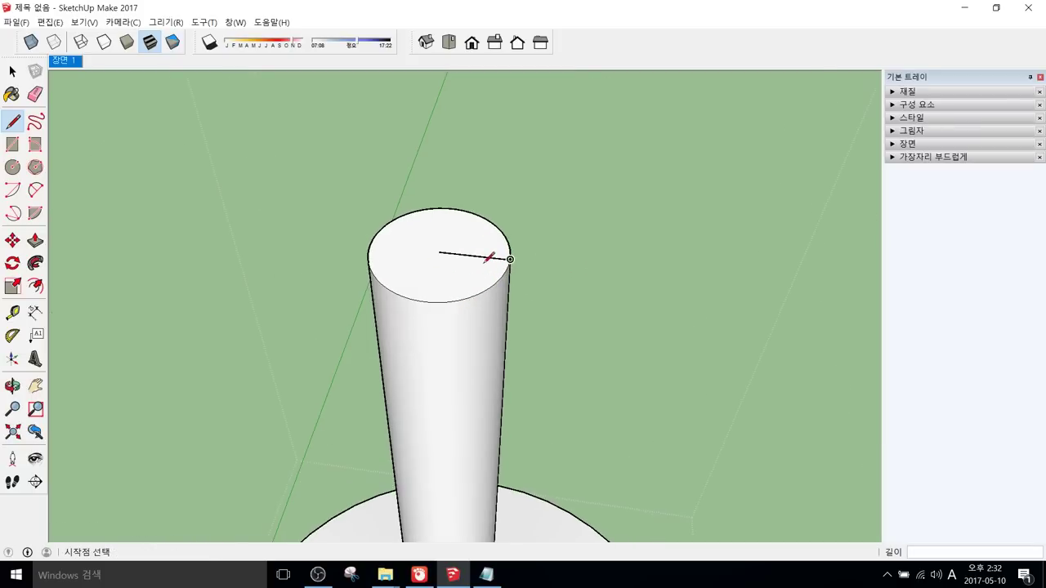
key("space")
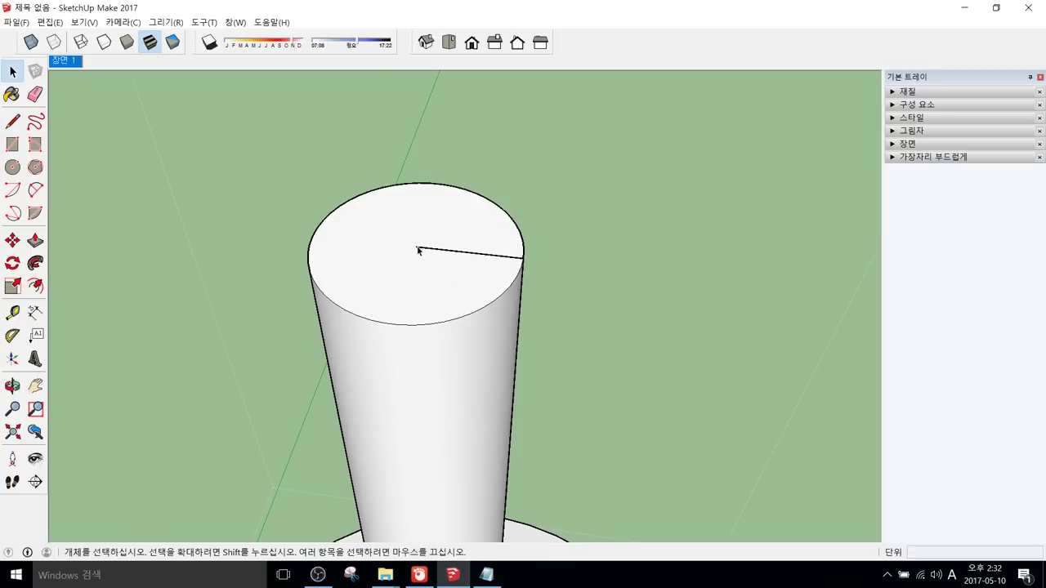
scroll(430, 258, "down", 6)
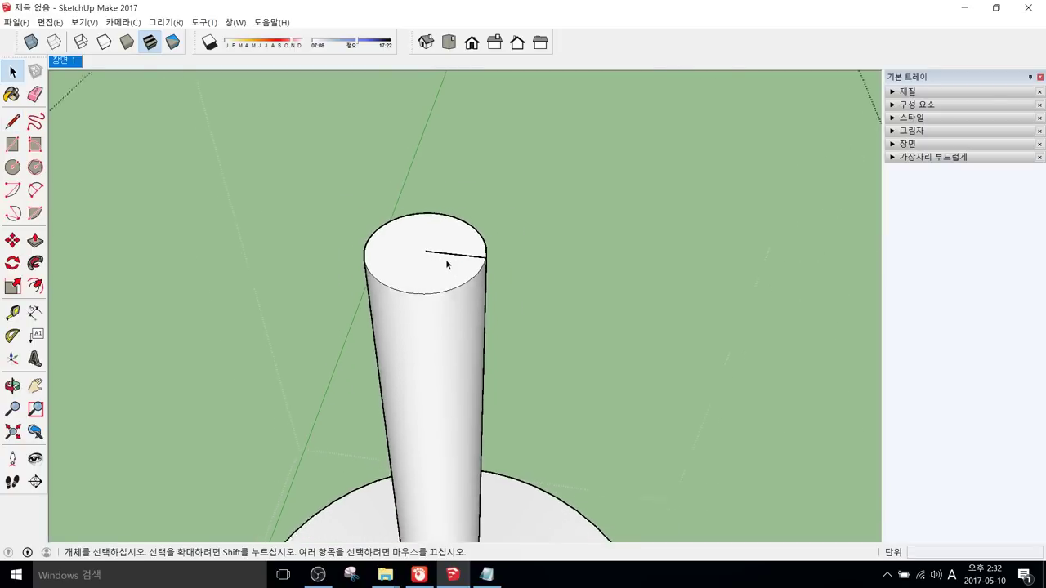
left_click(432, 272)
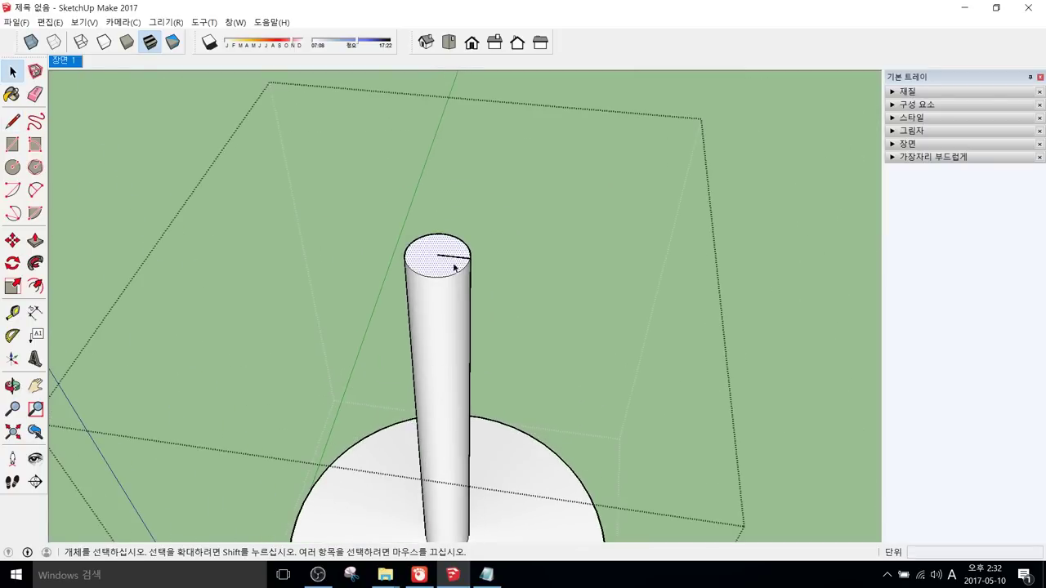
left_click(778, 311)
Step: Hide the group containing the base and column
middle_click_drag(778, 310, 506, 282)
key("space")
left_click(497, 342)
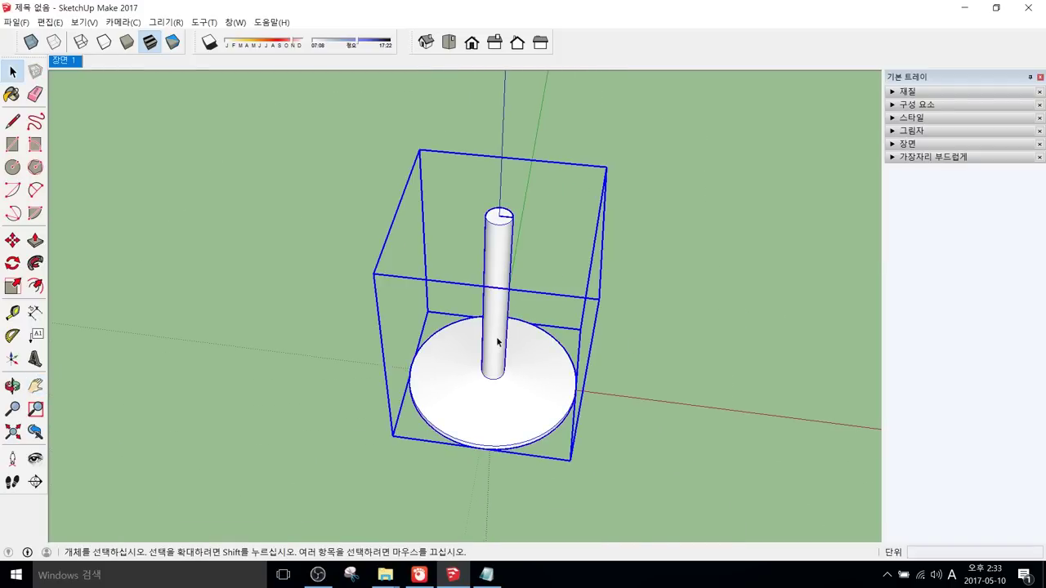
right_click(501, 338)
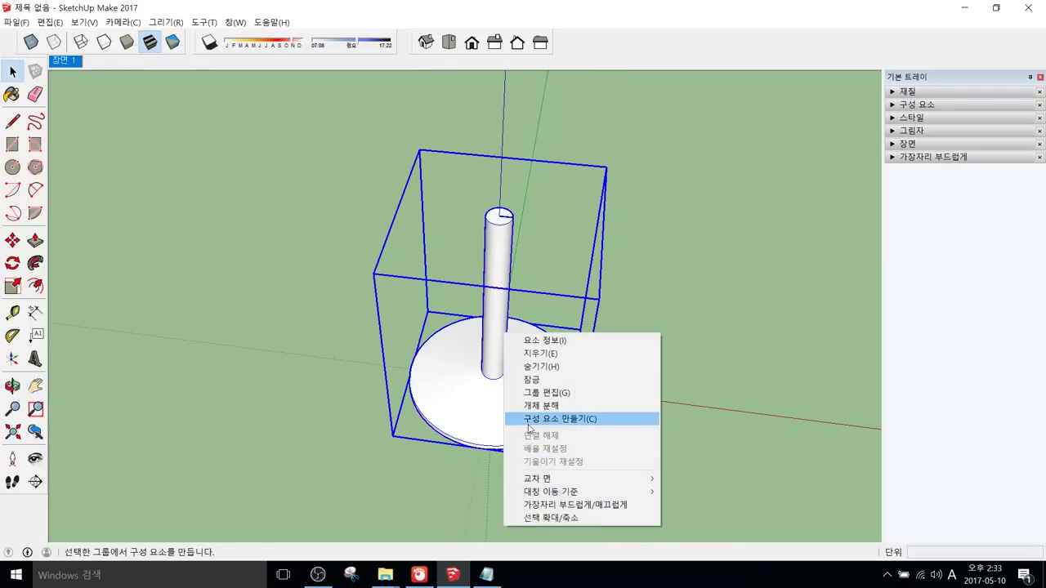
left_click(538, 368)
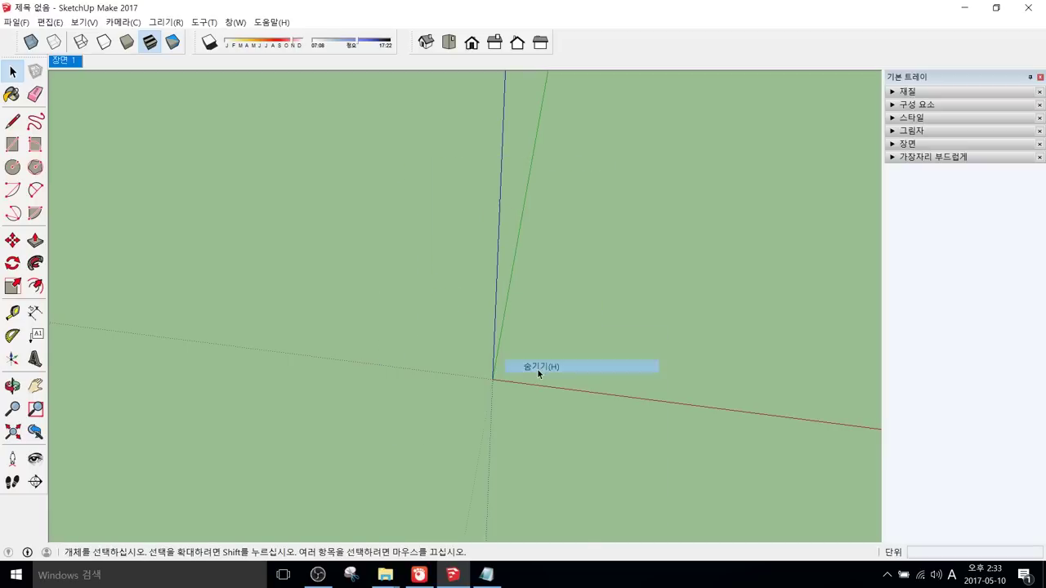
Step: Draw a circle with a radius of 0.8 m centred on the origin on the ground plane
key("c")
left_click(492, 380)
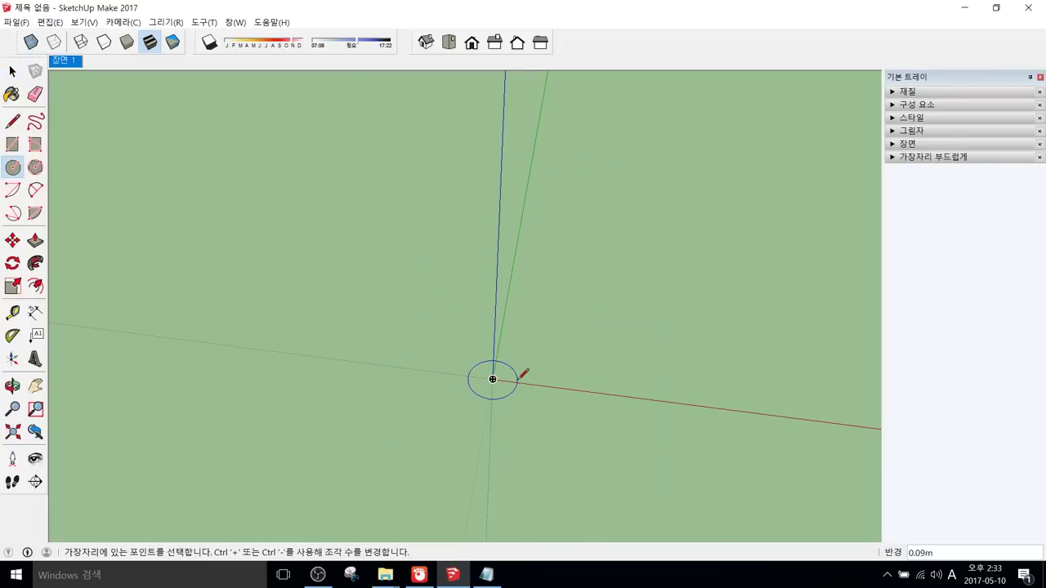
left_click(599, 392)
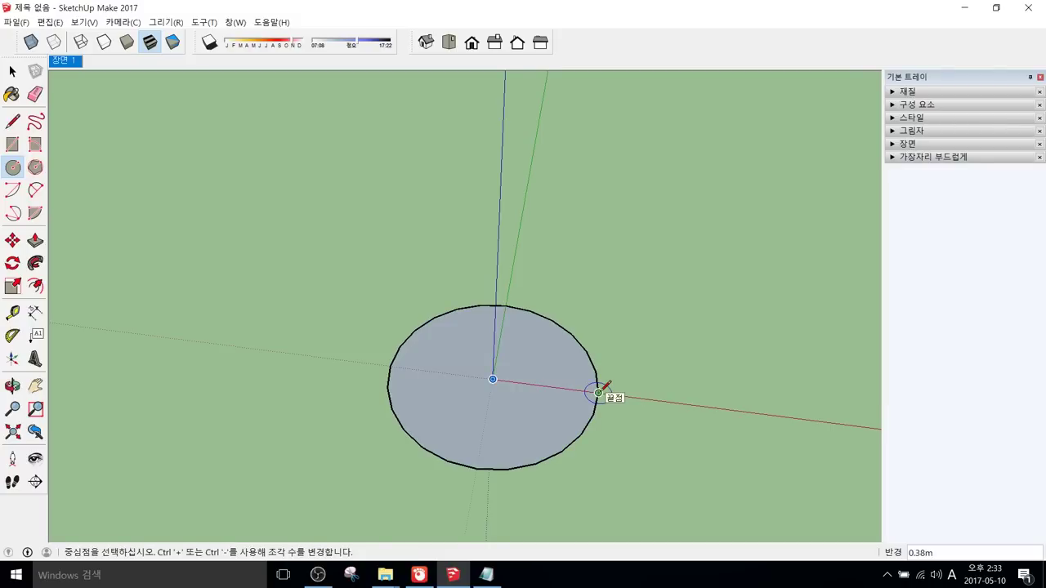
type("0.8")
key("Return")
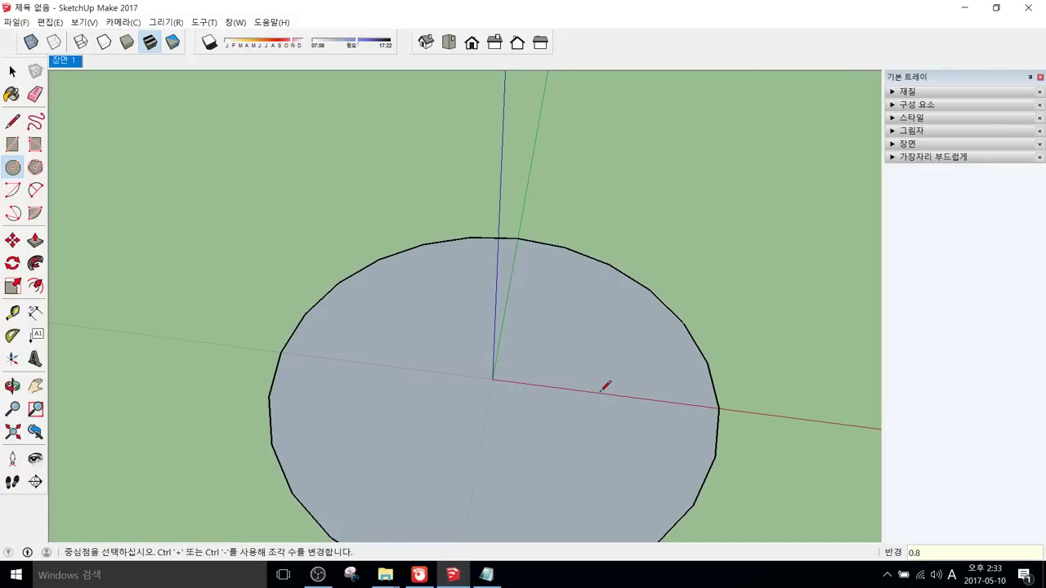
key("Return")
scroll(605, 385, "down", 1)
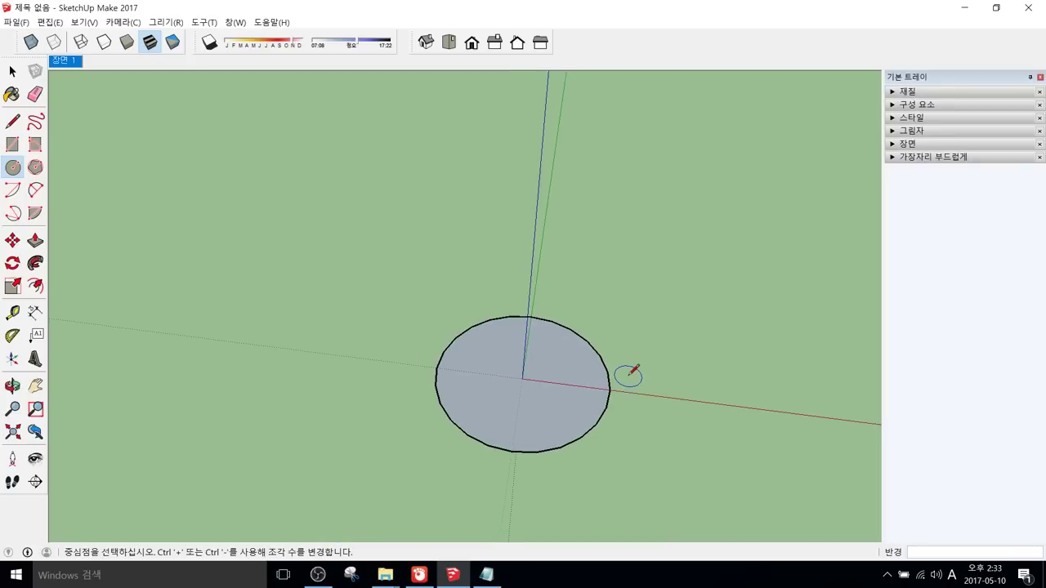
Step: Select the circle's face together with its edge and move it 1 m up along the blue axis
key("space")
left_click(570, 376)
double_click(570, 376)
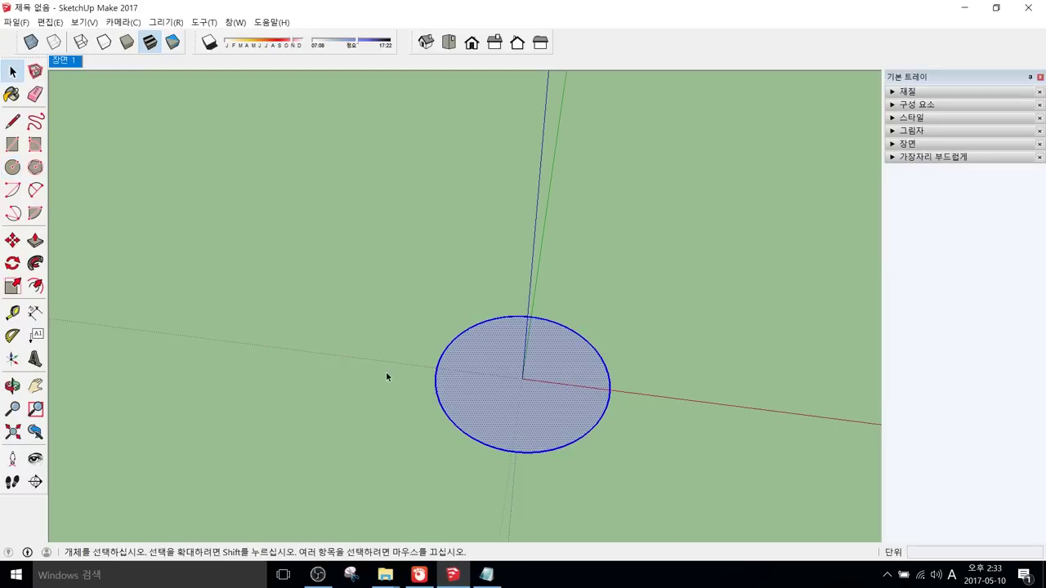
key("m")
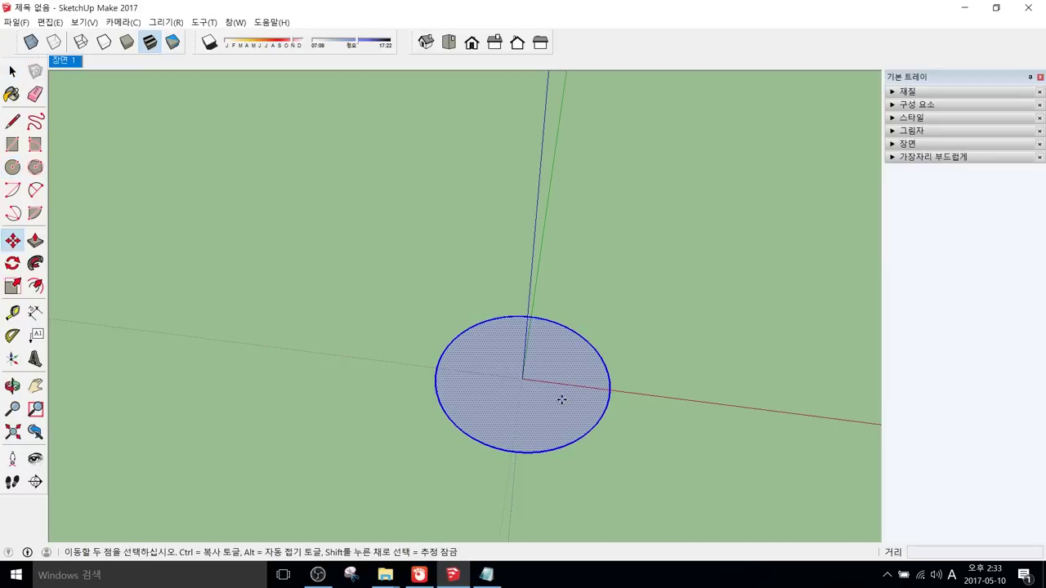
left_click(562, 402)
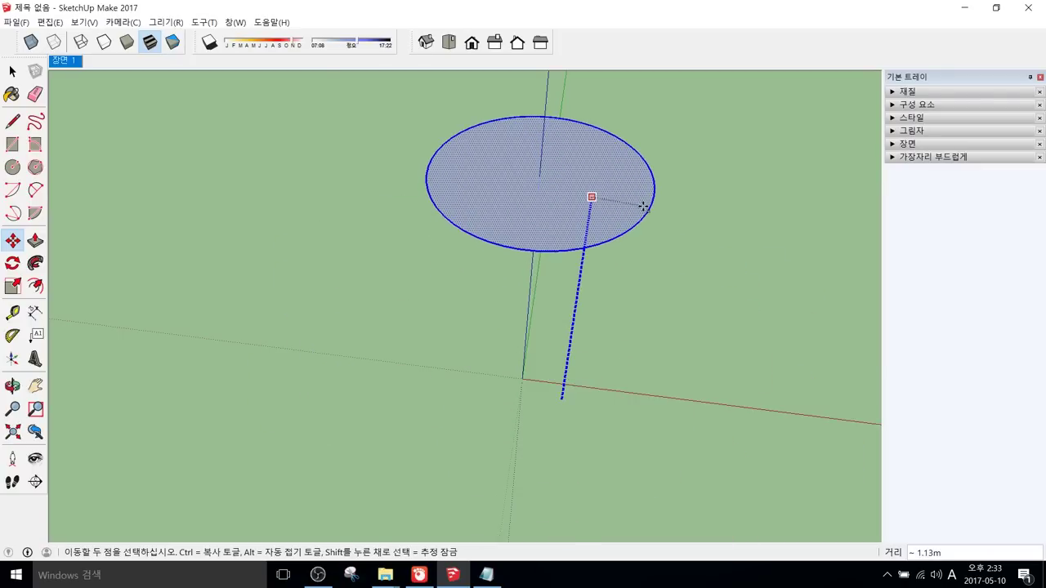
type("1")
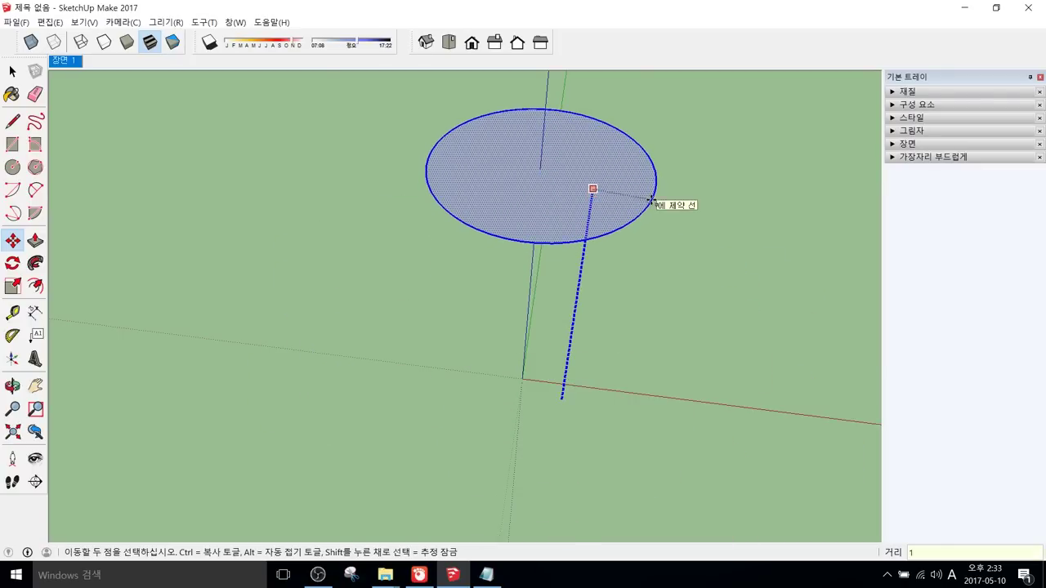
key("Return")
middle_click_drag(551, 343, 513, 283)
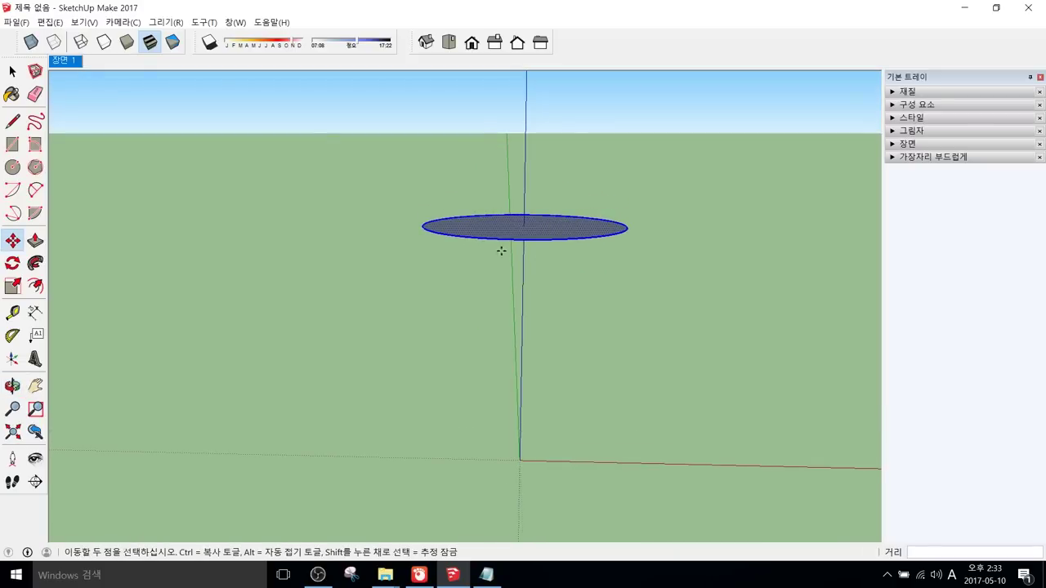
Step: Unhide the last hidden object, the base and column group, and view it beneath the raised circle
left_click(49, 22)
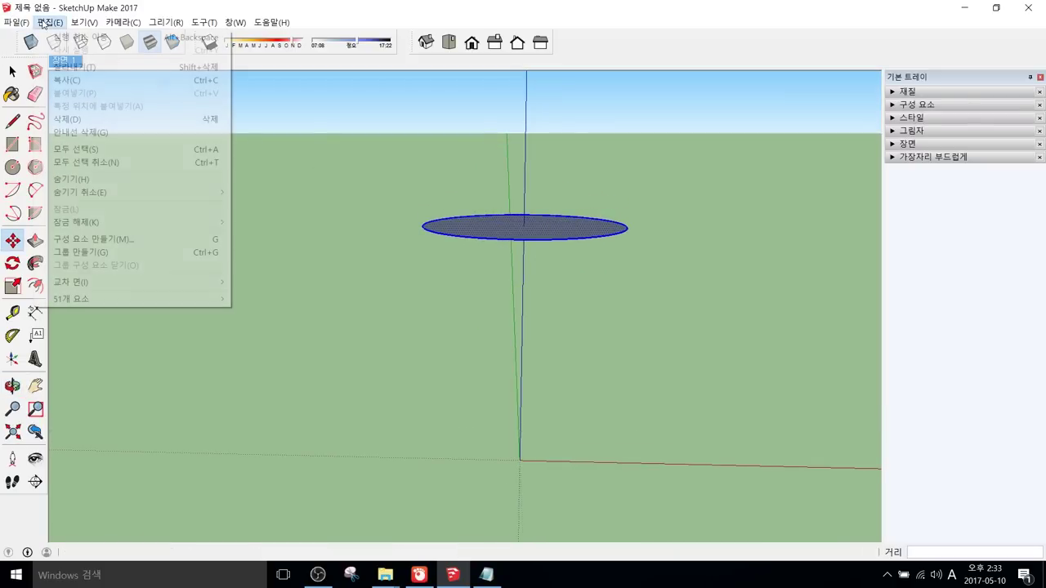
mouse_move(99, 195)
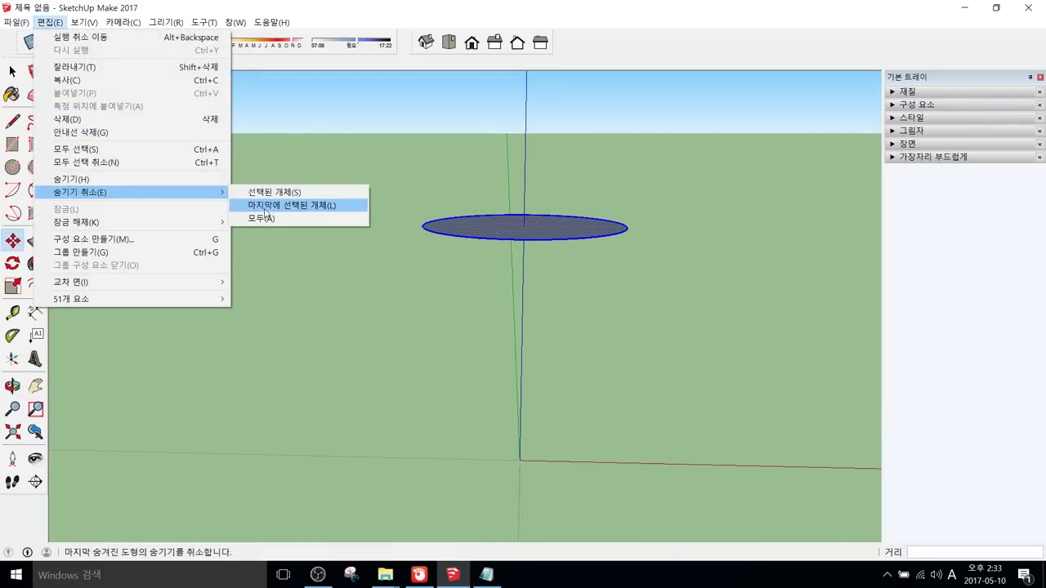
left_click(266, 206)
middle_click_drag(617, 351, 544, 486)
middle_click_drag(477, 367, 542, 273)
Step: Move the circular face by its centre onto the centre of the column's top face
key("space")
left_click(549, 217)
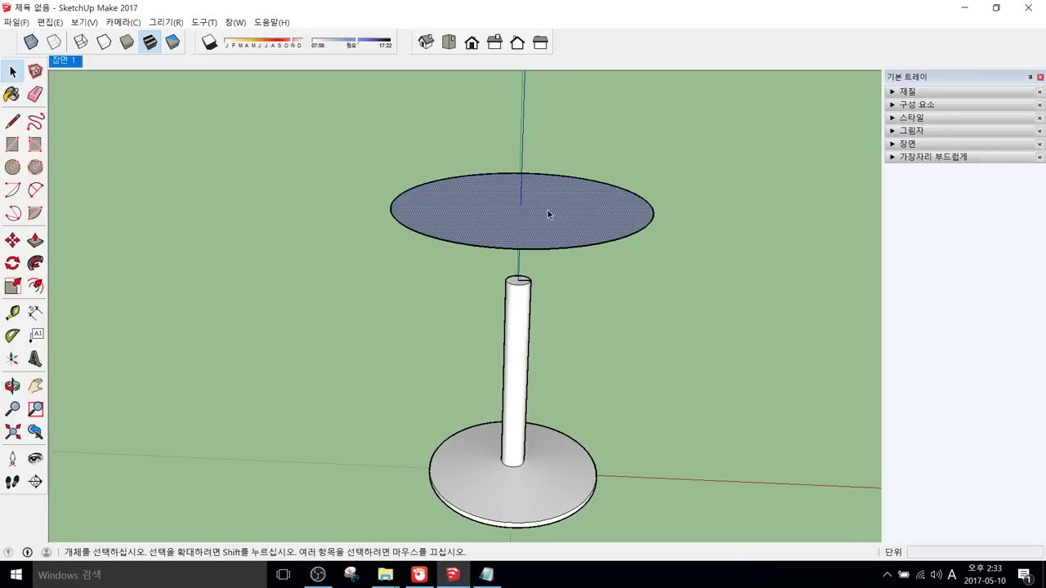
key("m")
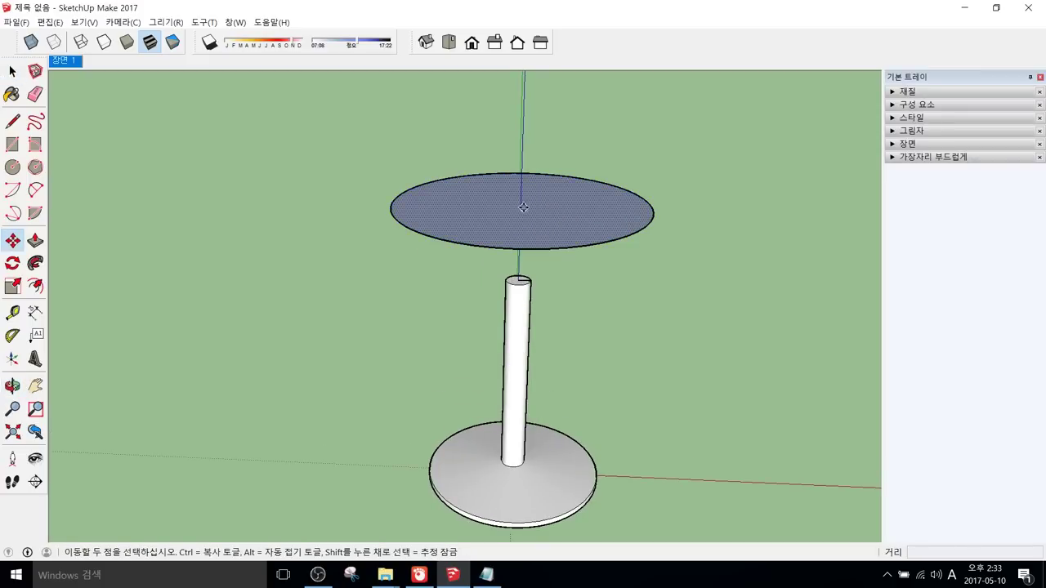
left_click(521, 208)
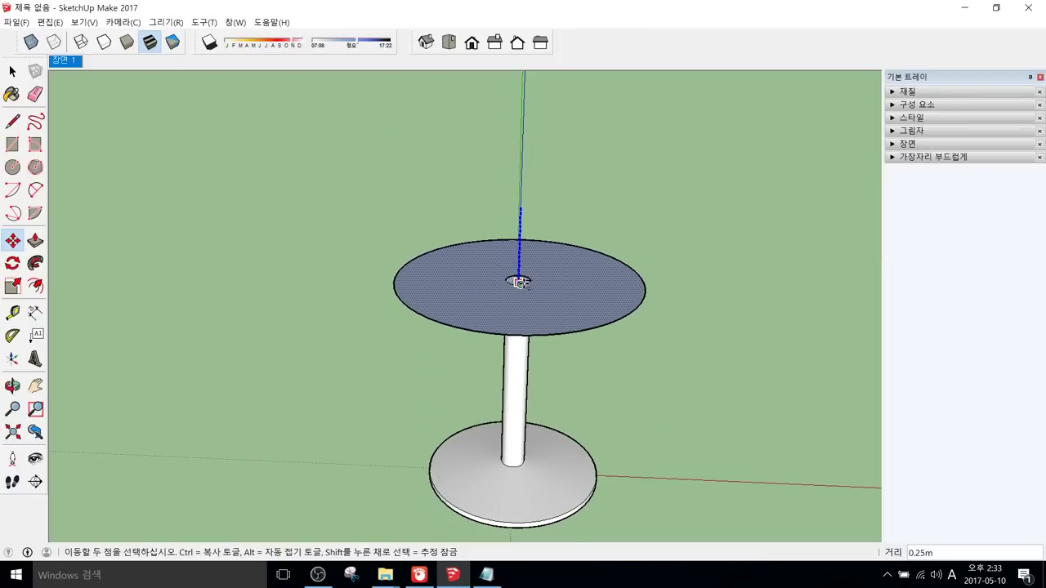
scroll(517, 282, "up", 4)
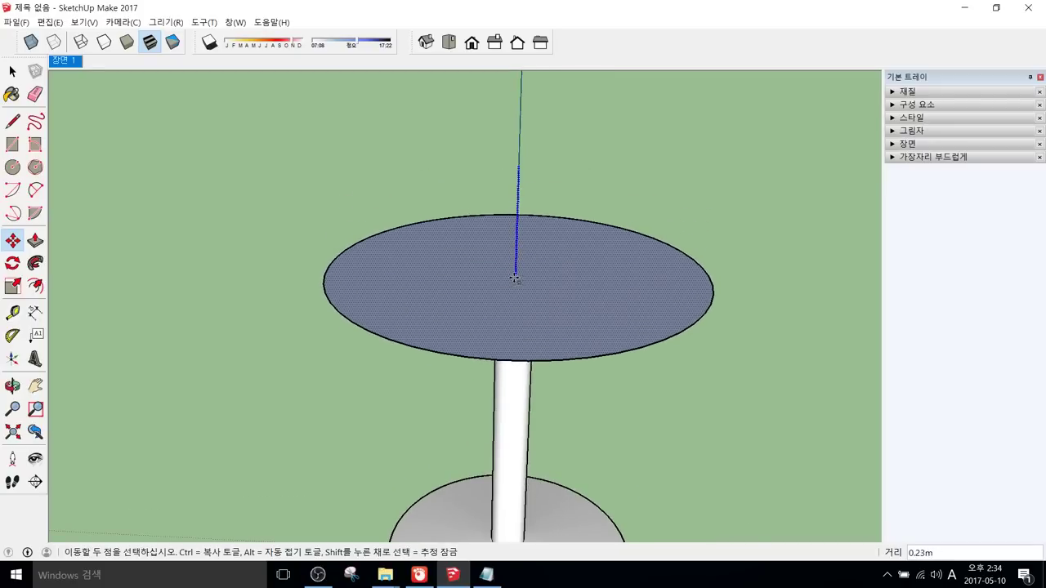
left_click(515, 282)
scroll(515, 286, "down", 3)
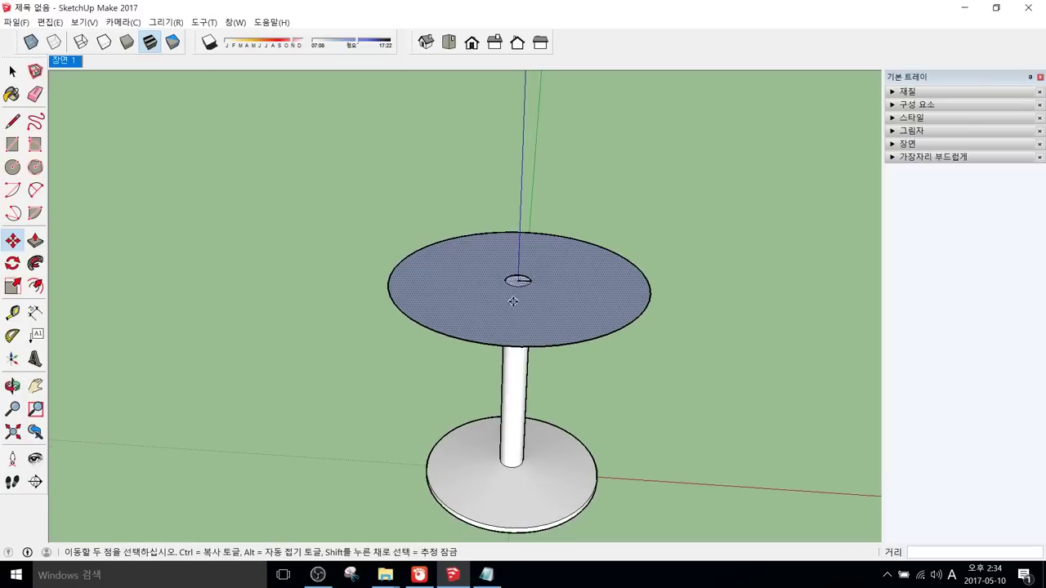
Step: Push/Pull the circular face upward 0.04 m to give the tabletop its thickness
key("p")
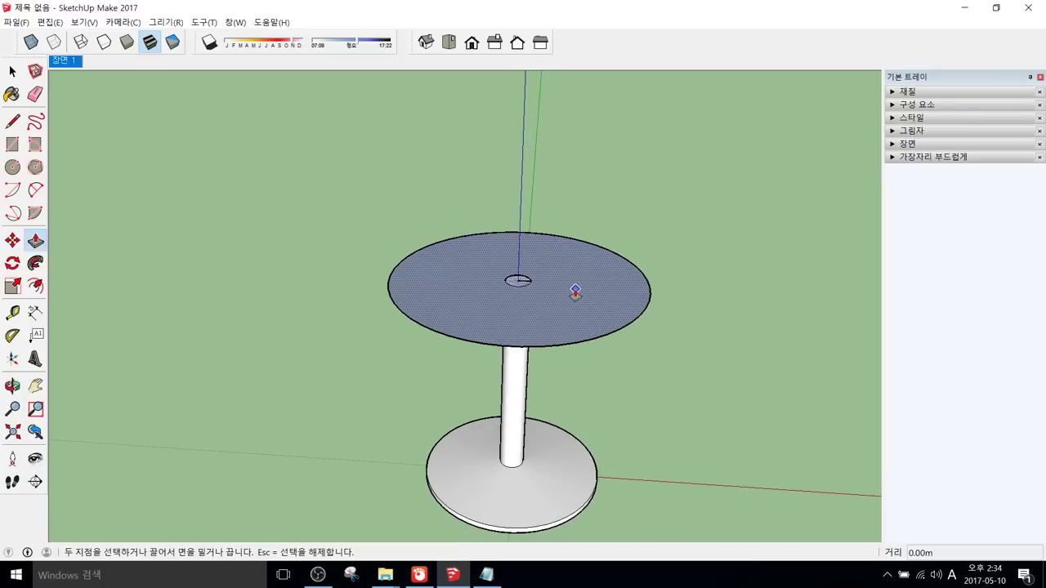
left_click(577, 298)
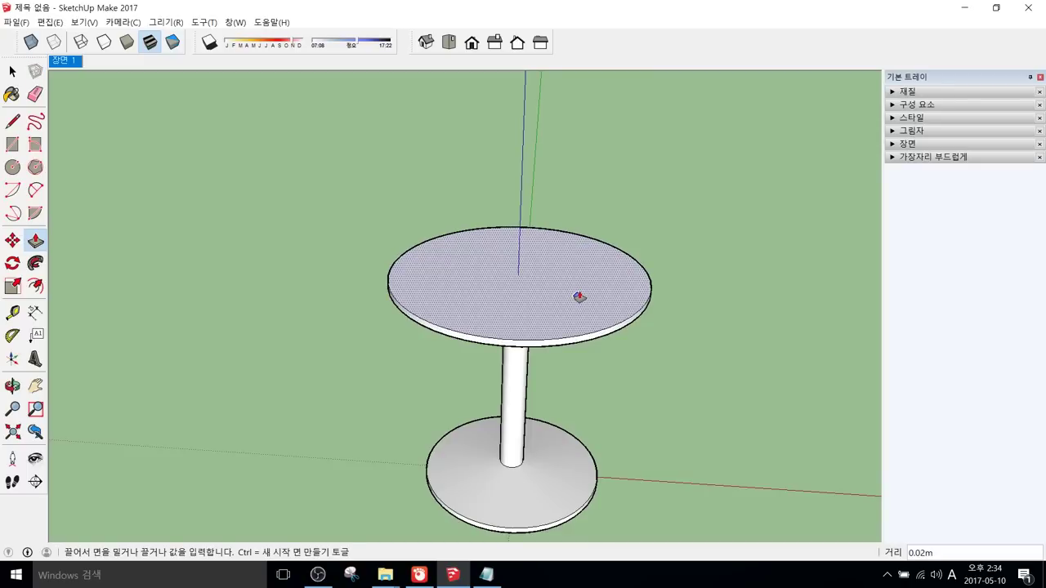
left_click(580, 296)
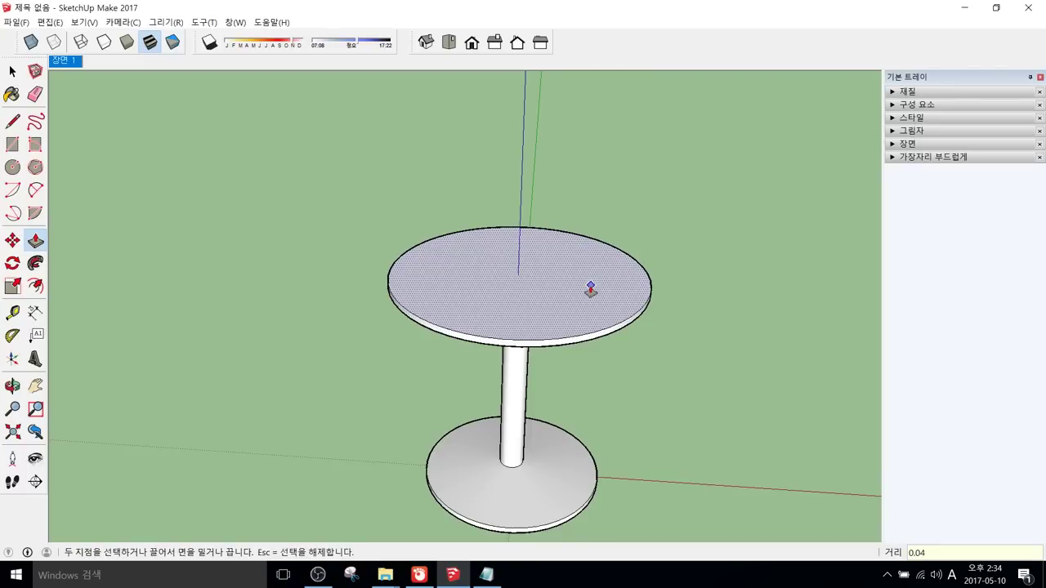
left_click(591, 289)
Step: Select all connected geometry of the tabletop, make it a group, and clear the selection
middle_click_drag(564, 352, 553, 310)
key("space")
left_click(558, 302)
double_click(557, 295)
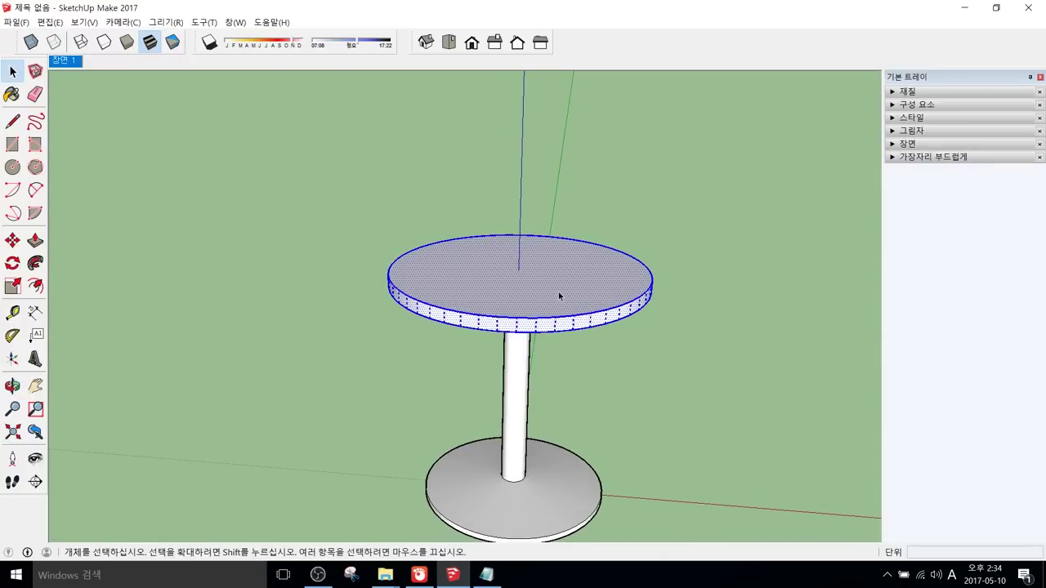
right_click(558, 290)
key("Escape")
key("ctrl+g")
left_click(774, 456)
Step: Select the tabletop group, open it for editing, and close it again
scroll(518, 333, "down", 2)
middle_click_drag(518, 333, 490, 270)
middle_click_drag(522, 341, 542, 321)
scroll(497, 356, "up", 2)
left_click(521, 352)
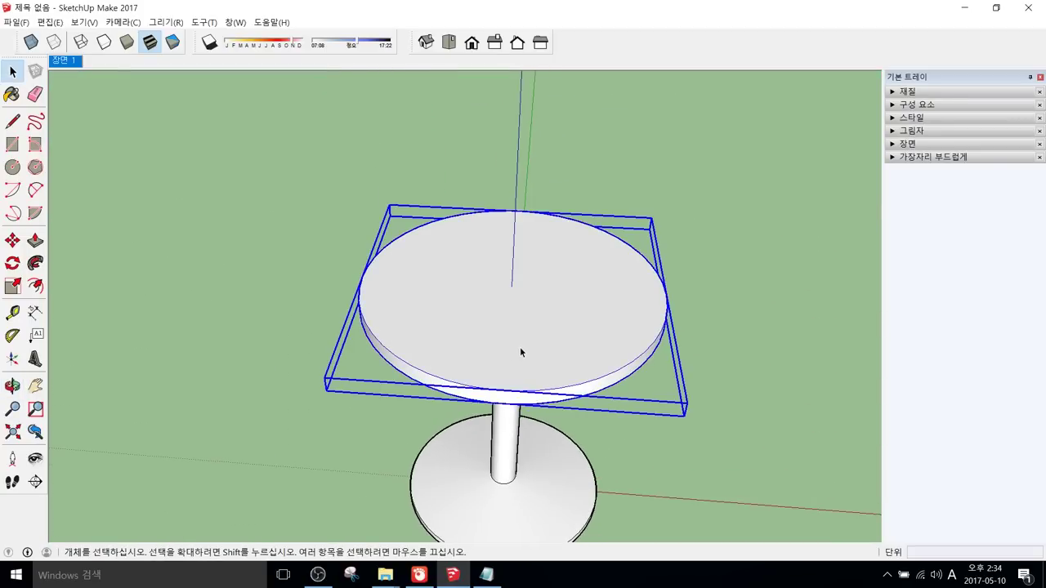
middle_click_drag(534, 322, 538, 293)
double_click(538, 292)
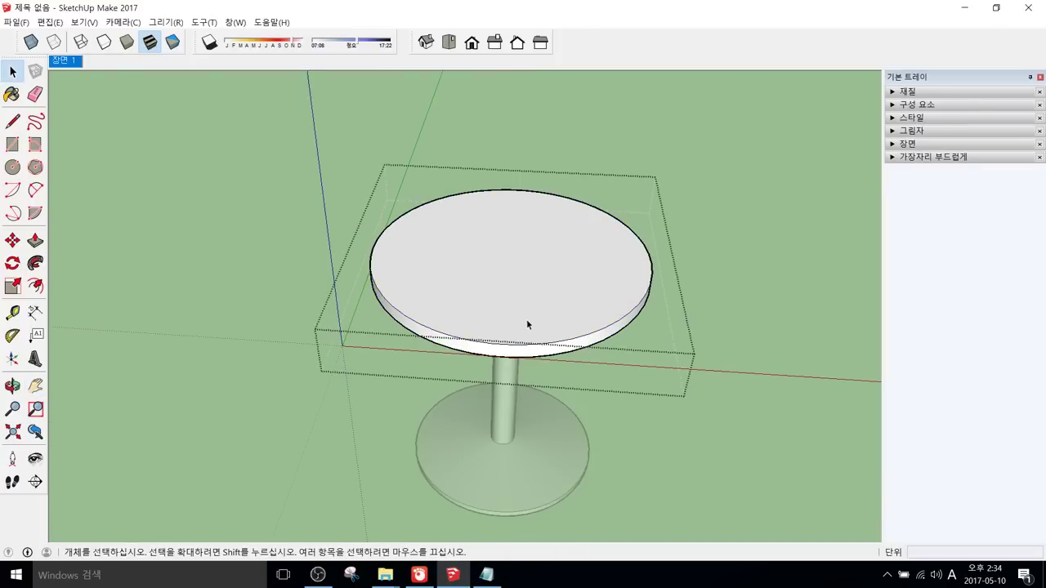
left_click(632, 356)
middle_click_drag(633, 356, 523, 287)
Step: Open the tabletop group for editing and offset the outline of its top face inward by 0.05 m
left_click(505, 273)
double_click(505, 273)
middle_click_drag(462, 381, 488, 330)
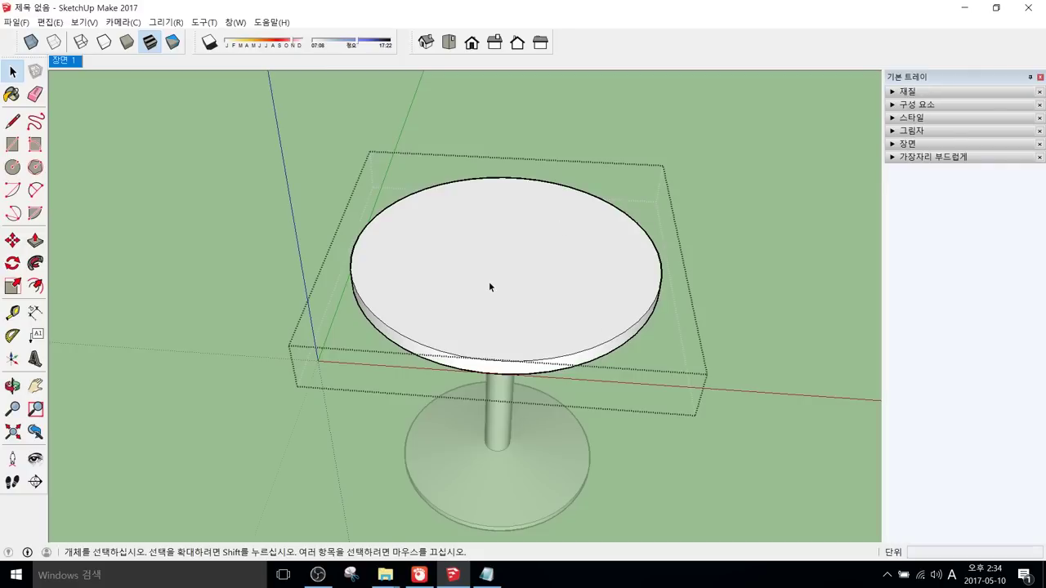
scroll(489, 281, "down", 1)
left_click(543, 306)
key("f")
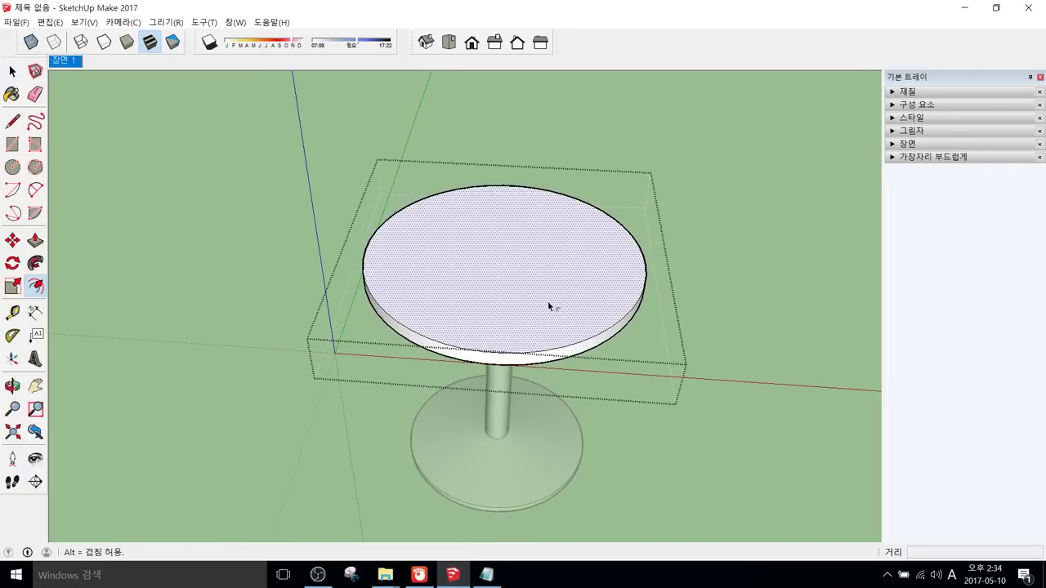
left_click(543, 351)
left_click(553, 346)
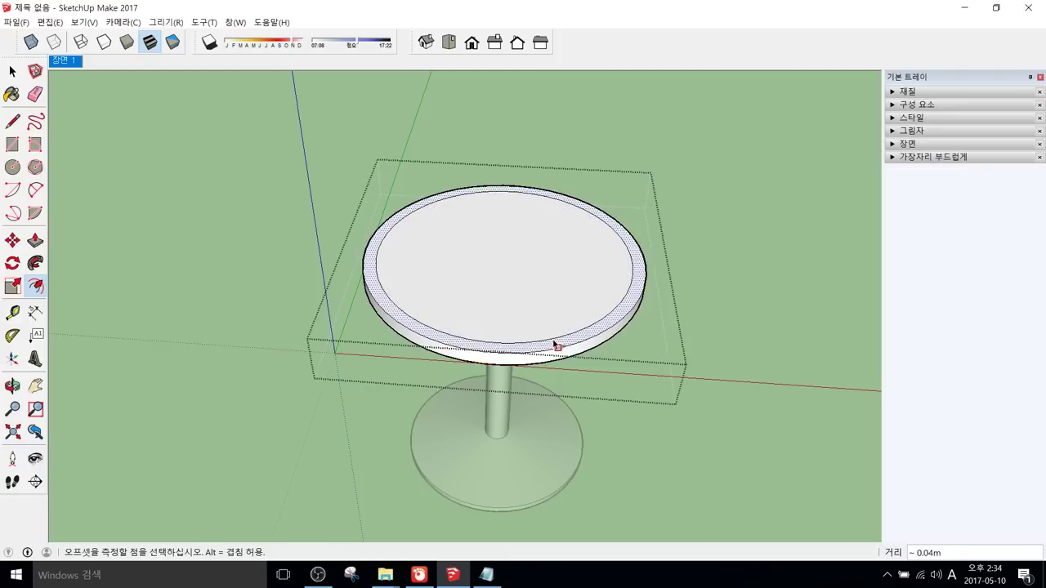
type("0.05")
key("Return")
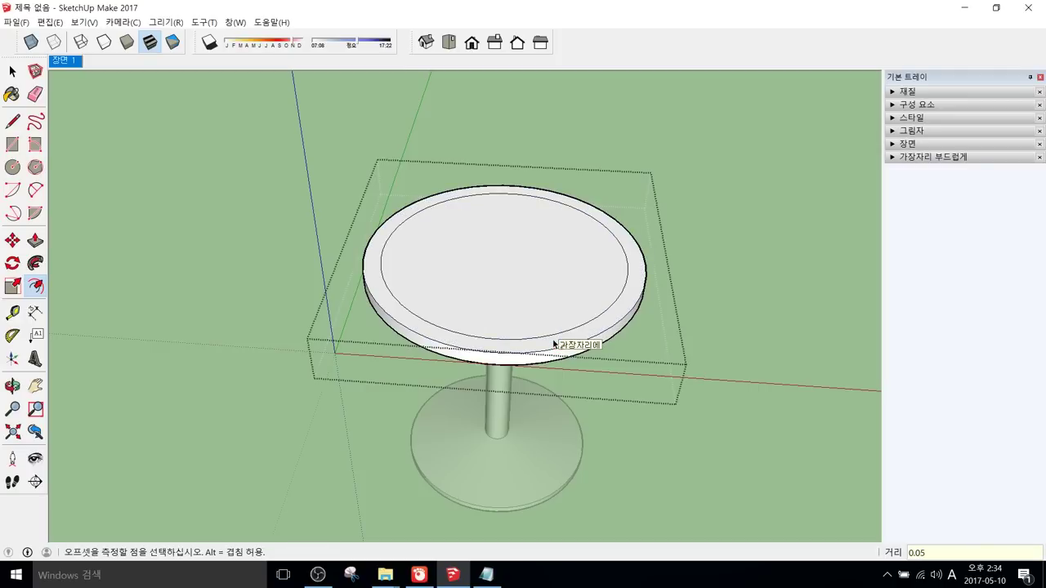
Step: Offset the outline of the inner top face inward by 0.01 m to form a narrow ring
key("space")
left_click(536, 308)
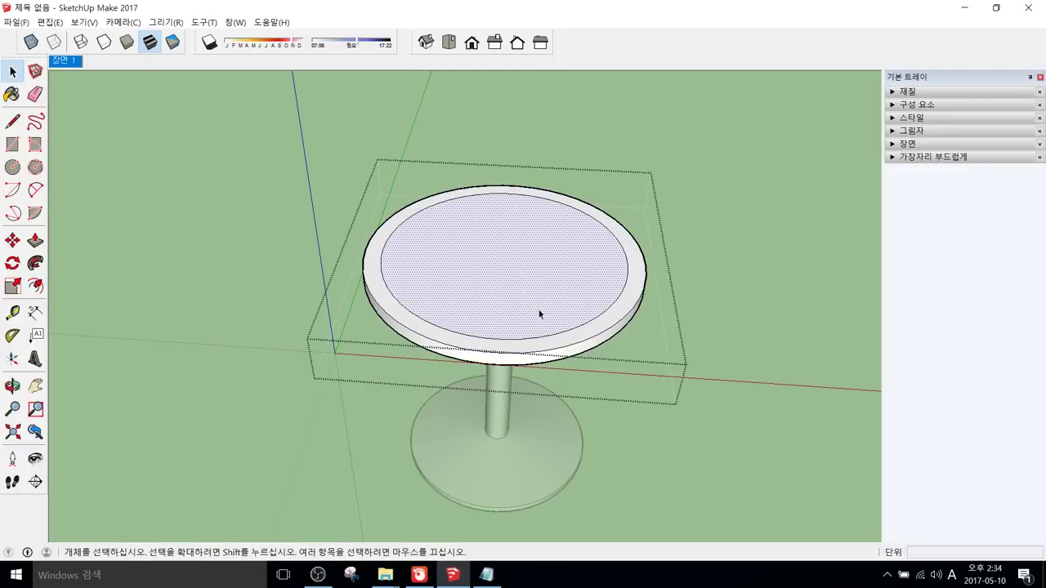
scroll(539, 309, "up", 1)
key("f")
left_click(548, 337)
left_click(548, 337)
key("Return")
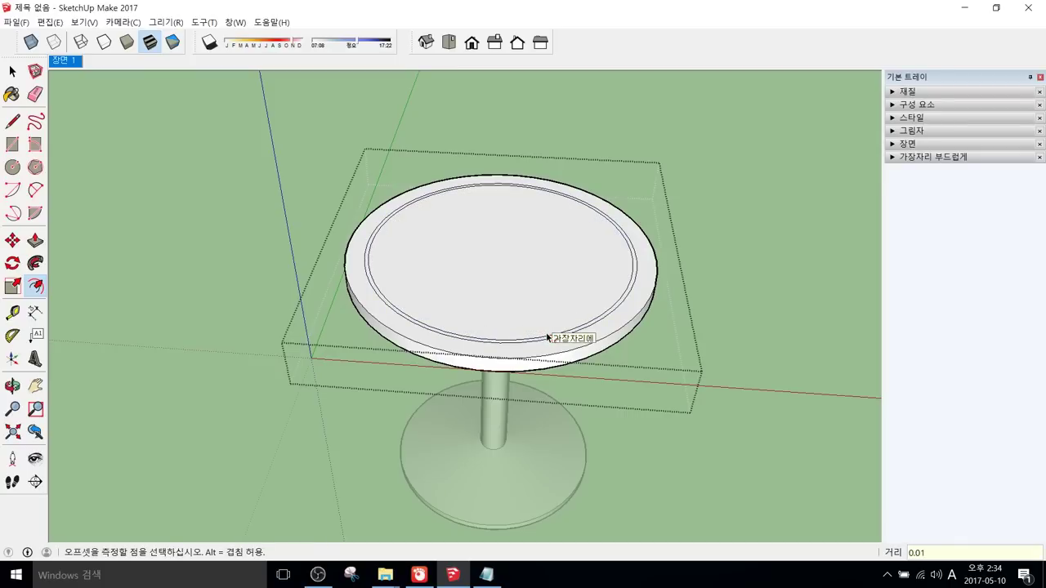
Step: Push/Pull the narrow ring on the tabletop upward 0.05 m to form a raised rim
scroll(478, 318, "up", 1)
scroll(499, 332, "up", 2)
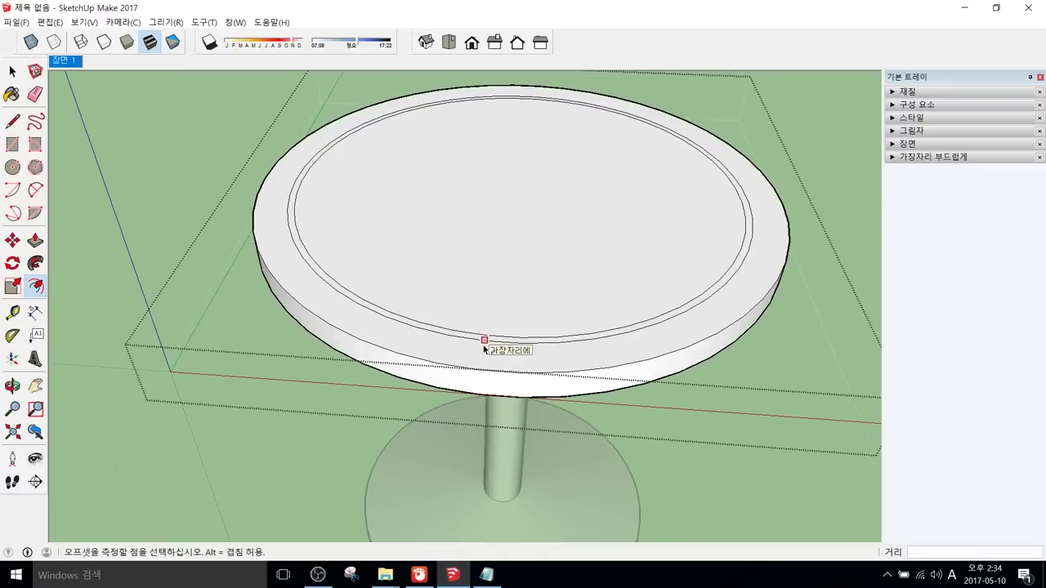
key("p")
key("space")
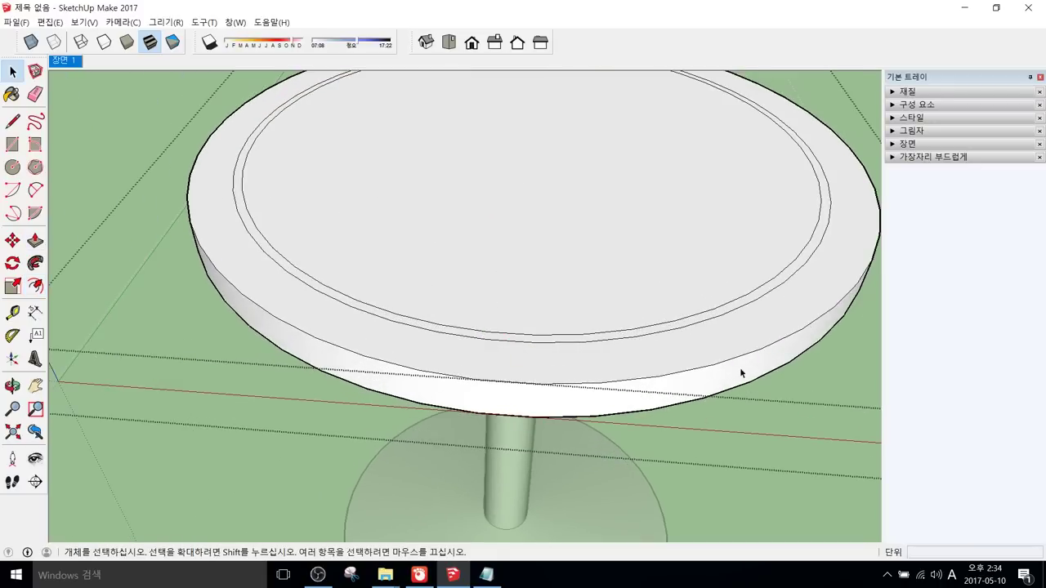
key("p")
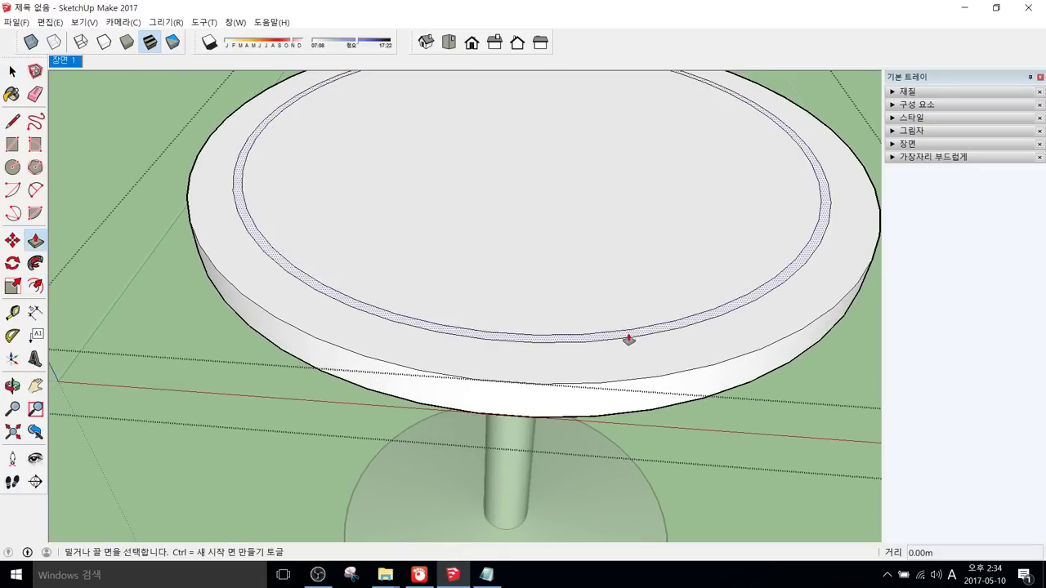
left_click_drag(628, 340, 651, 293)
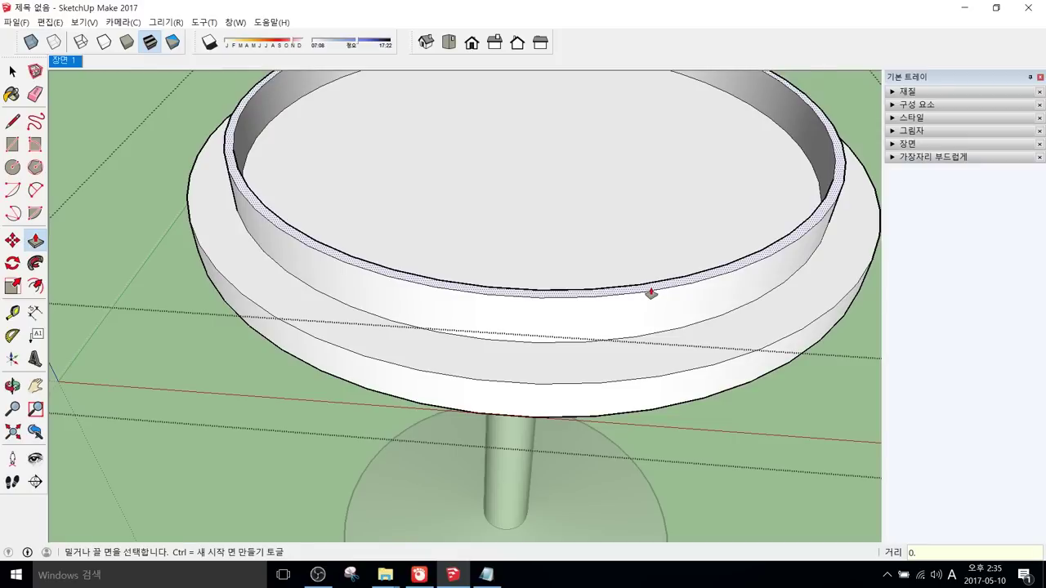
left_click(650, 294)
key("Return")
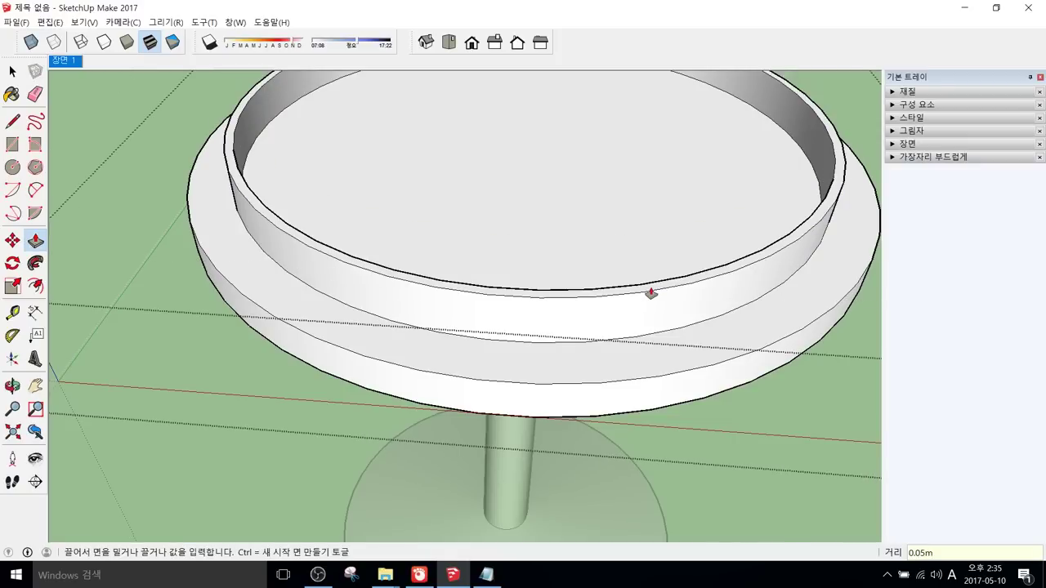
scroll(645, 295, "down", 6)
Step: Close the tabletop group and flip it along its blue axis so the rim points downward
key("space")
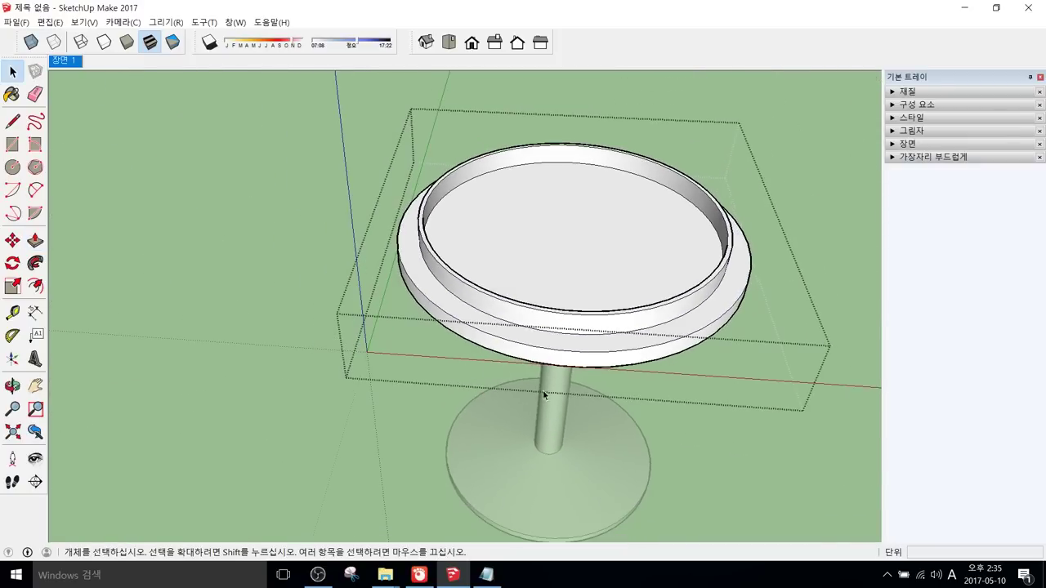
left_click(716, 429)
right_click(559, 274)
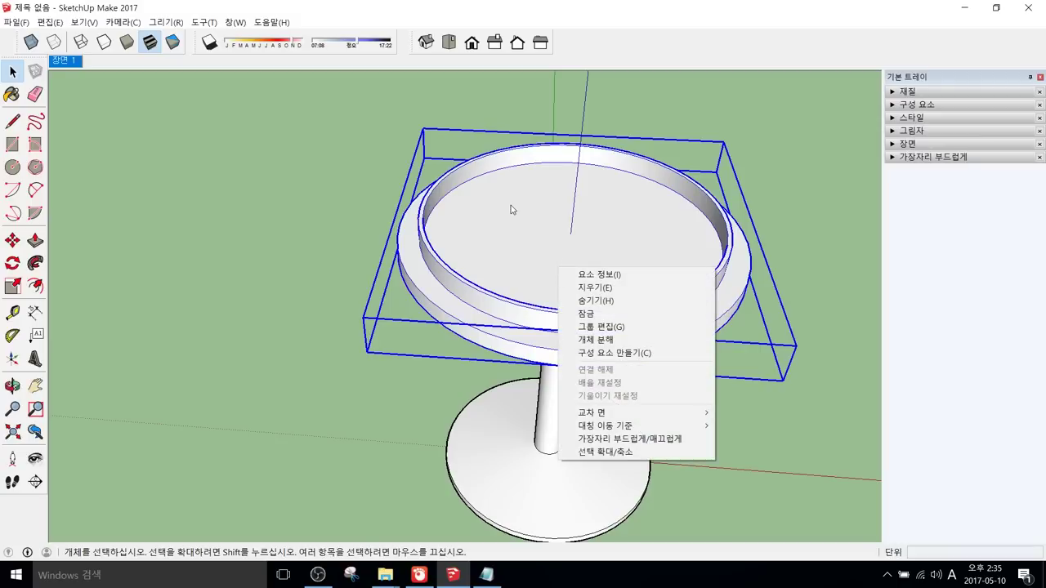
mouse_move(621, 426)
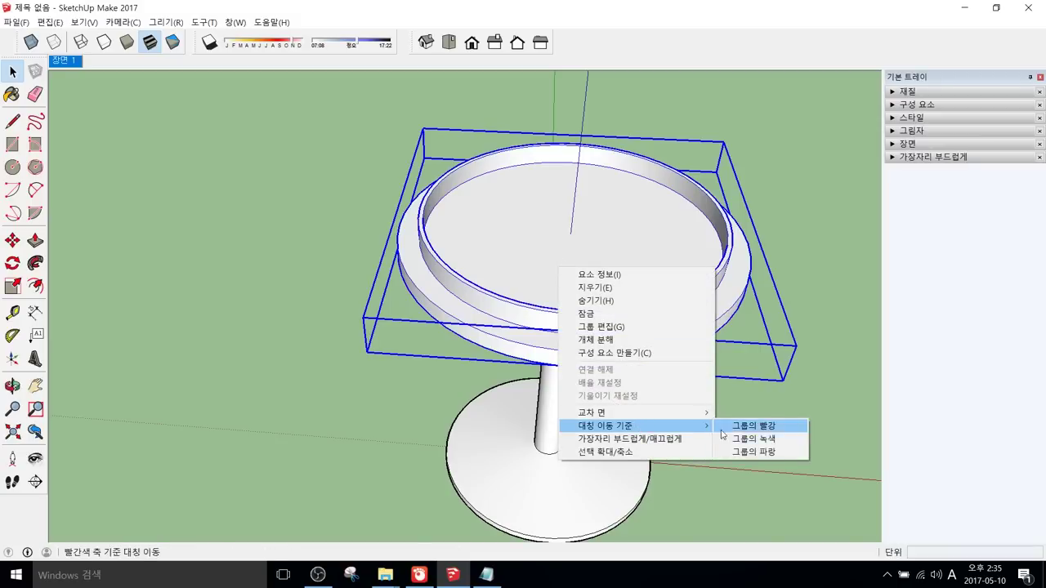
left_click(764, 451)
middle_click_drag(764, 452, 602, 186)
left_click(593, 199)
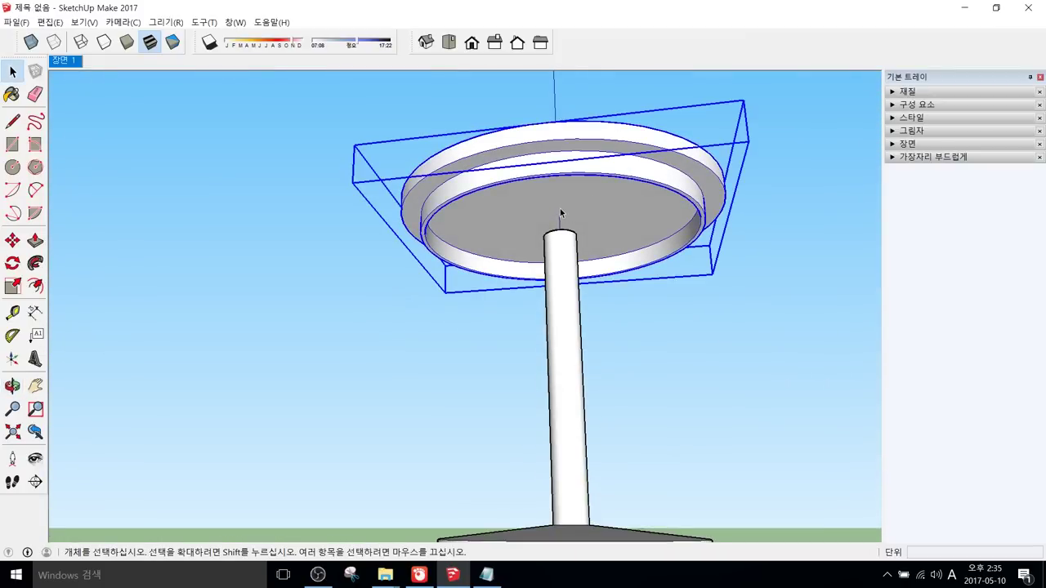
Step: Move the flipped tabletop group down 0.05 m so its underside rests on the column
key("m")
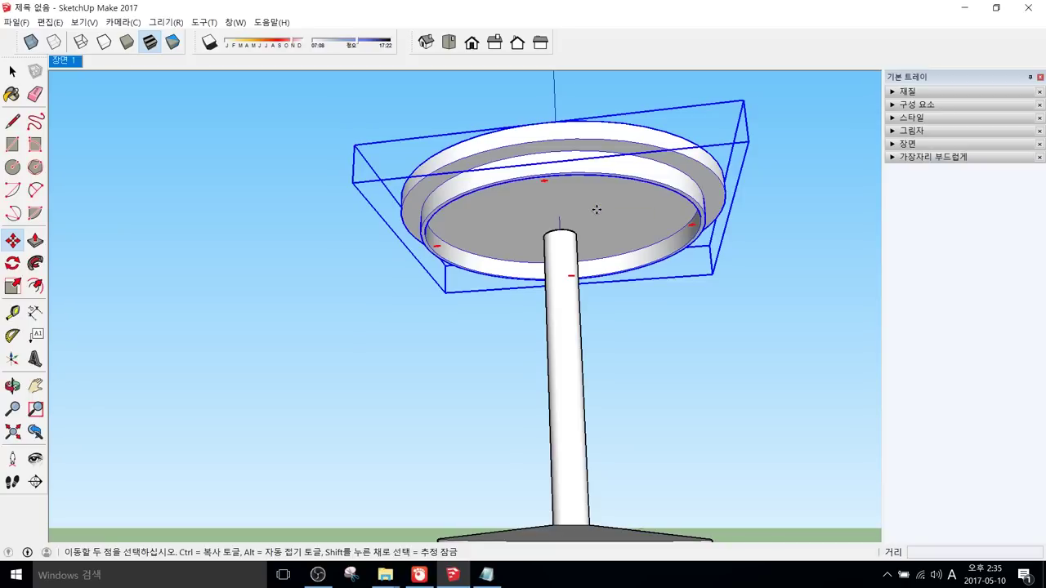
left_click(597, 210)
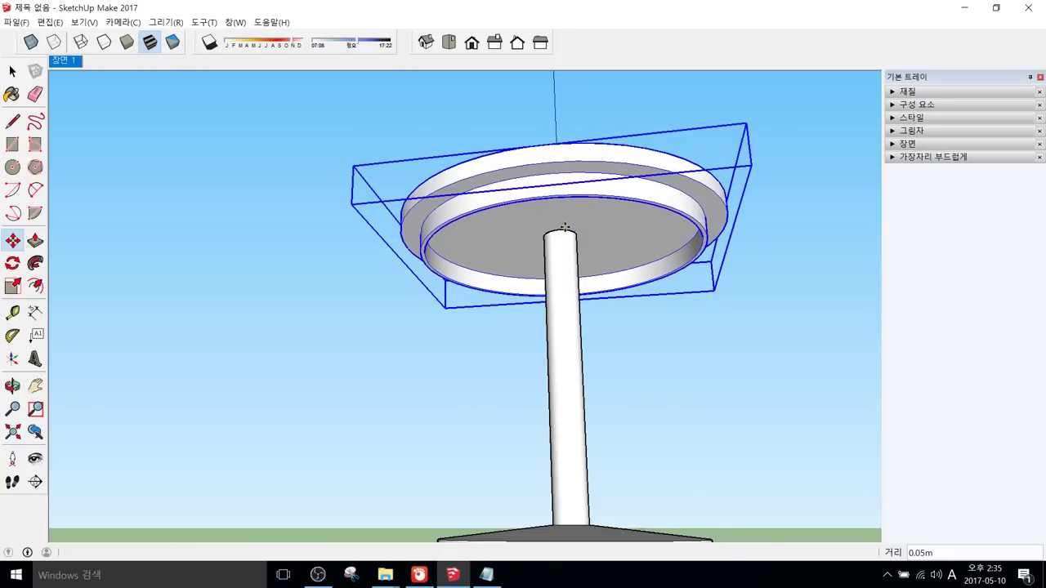
middle_click_drag(596, 238, 560, 539)
scroll(591, 450, "down", 2)
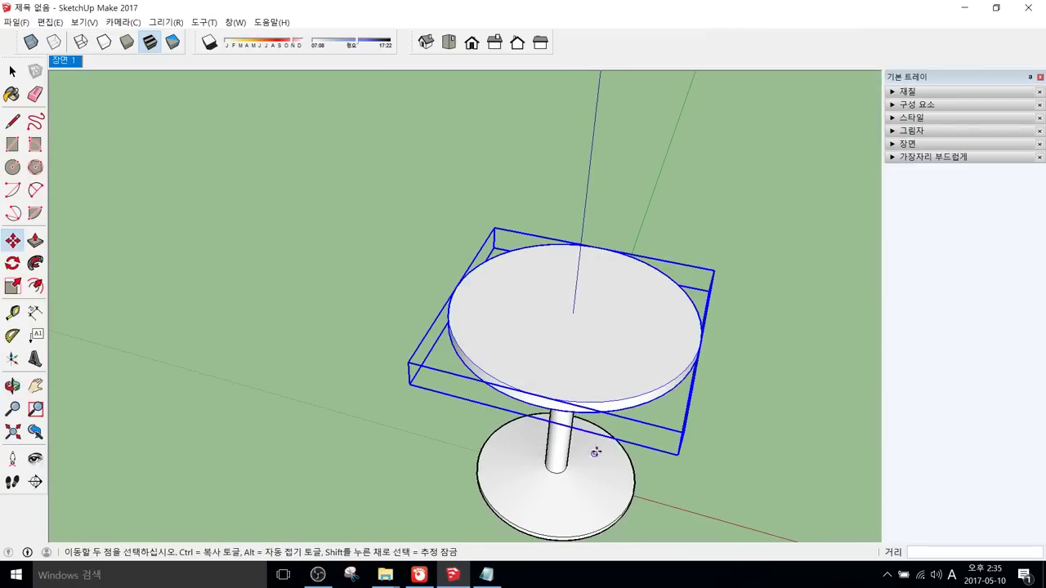
Step: Deselect the tabletop and inspect the assembled table from below and above
key("space")
left_click(684, 448)
middle_click_drag(523, 413, 573, 285)
scroll(537, 348, "down", 2)
scroll(576, 339, "up", 2)
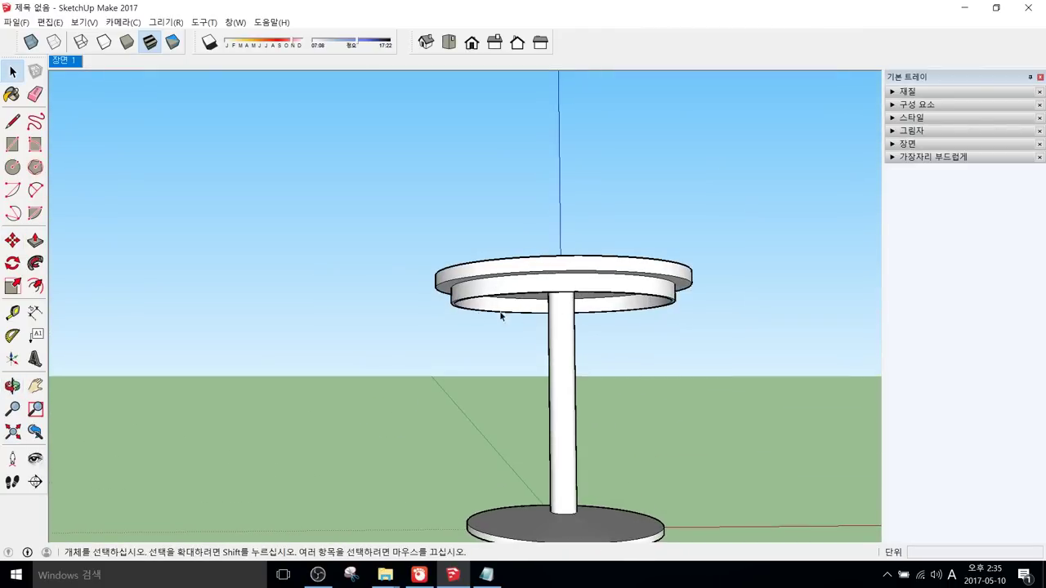
middle_click_drag(526, 289, 521, 204)
scroll(522, 204, "down", 1)
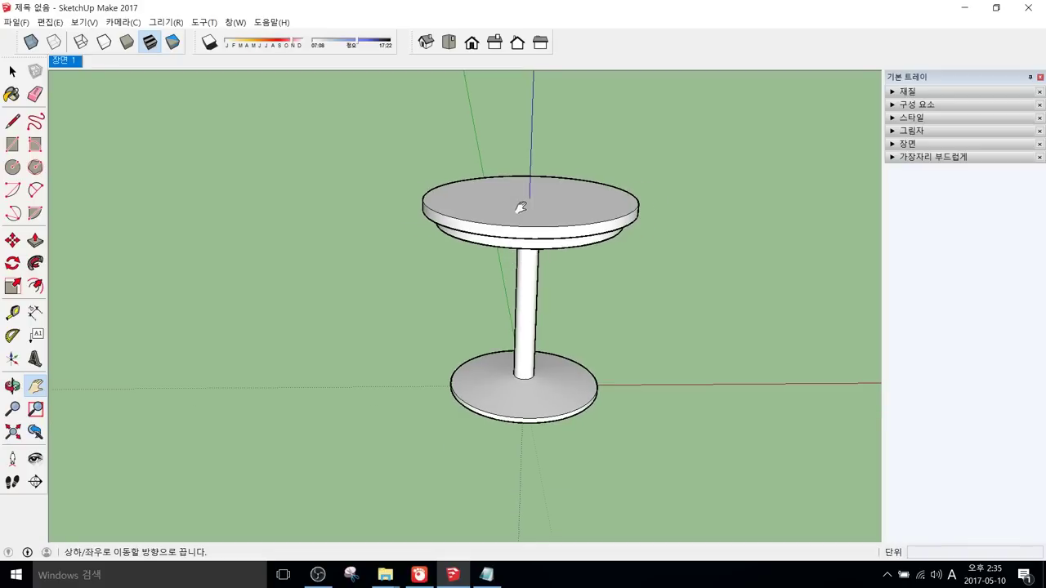
scroll(546, 217, "up", 1)
middle_click_drag(508, 272, 443, 304, "shift")
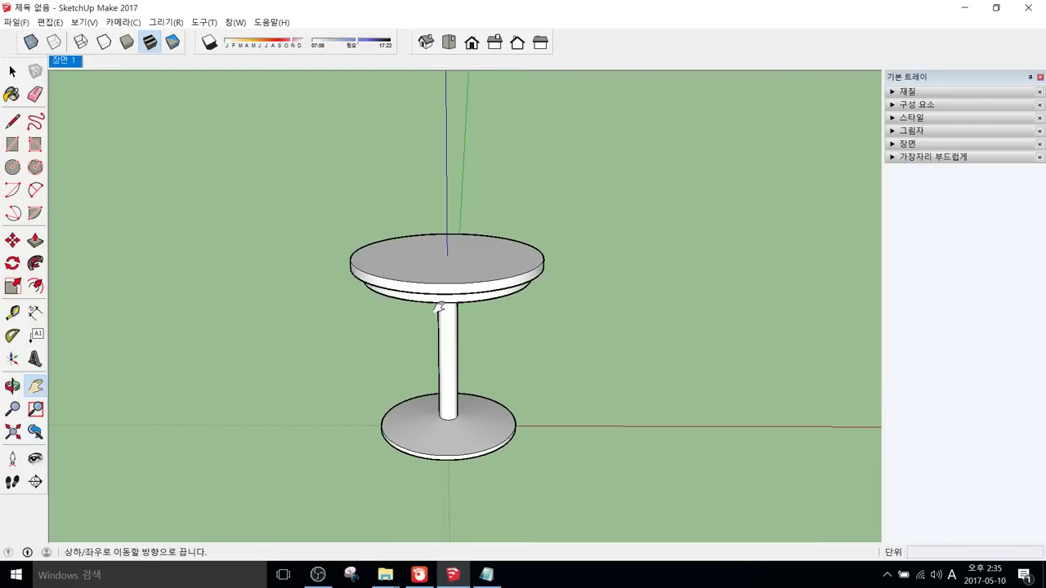
Step: Paint the base and column group with the dark grey M06 colour from the colours (색상) collection
left_click(464, 272)
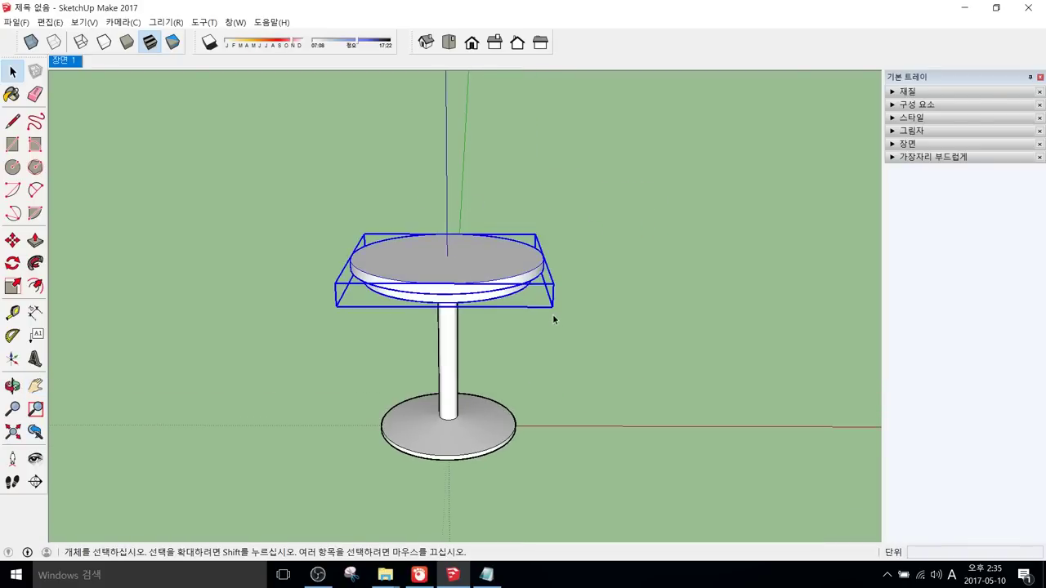
key("b")
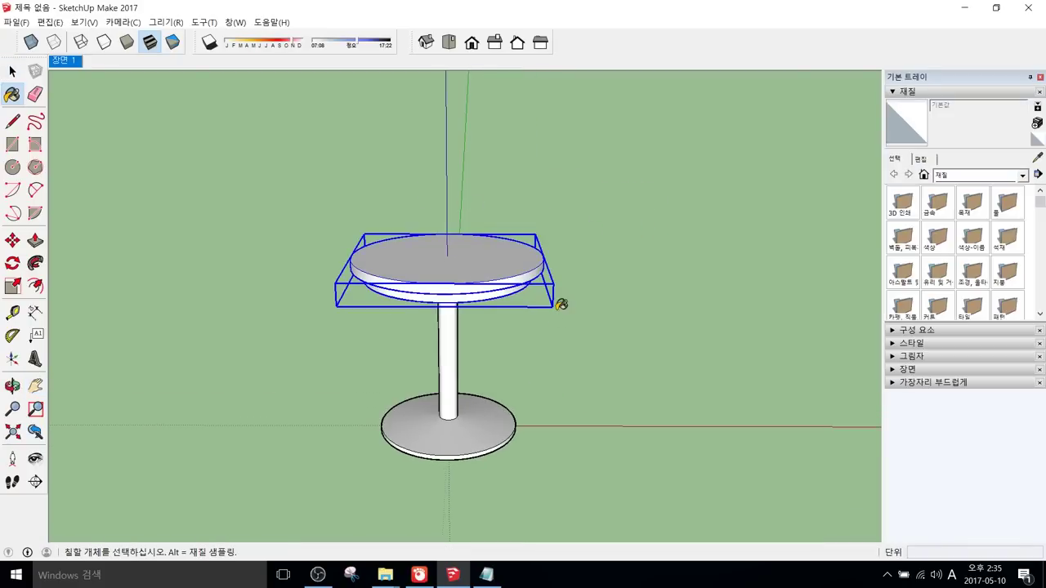
left_click(954, 176)
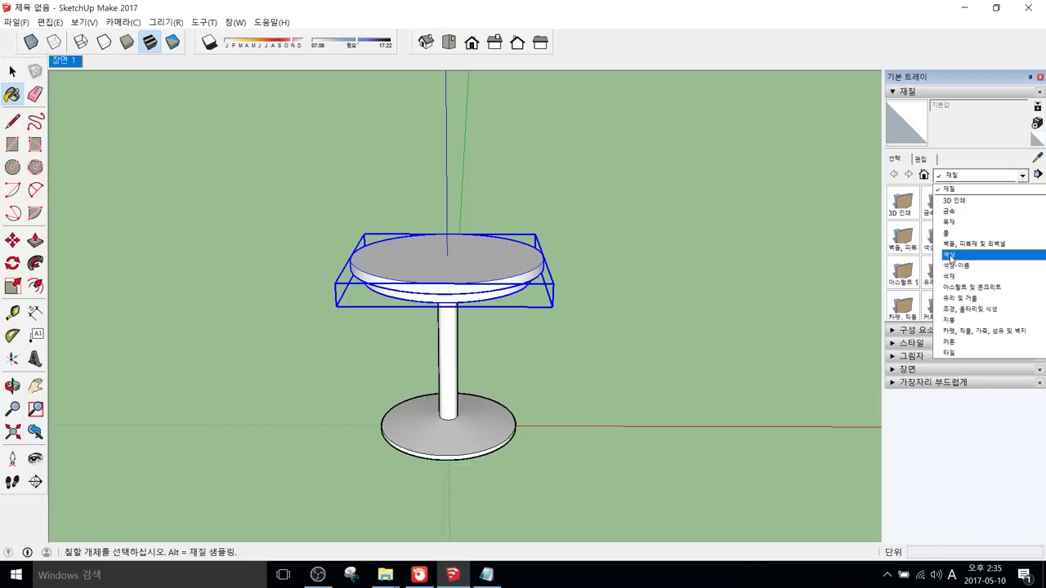
left_click(951, 257)
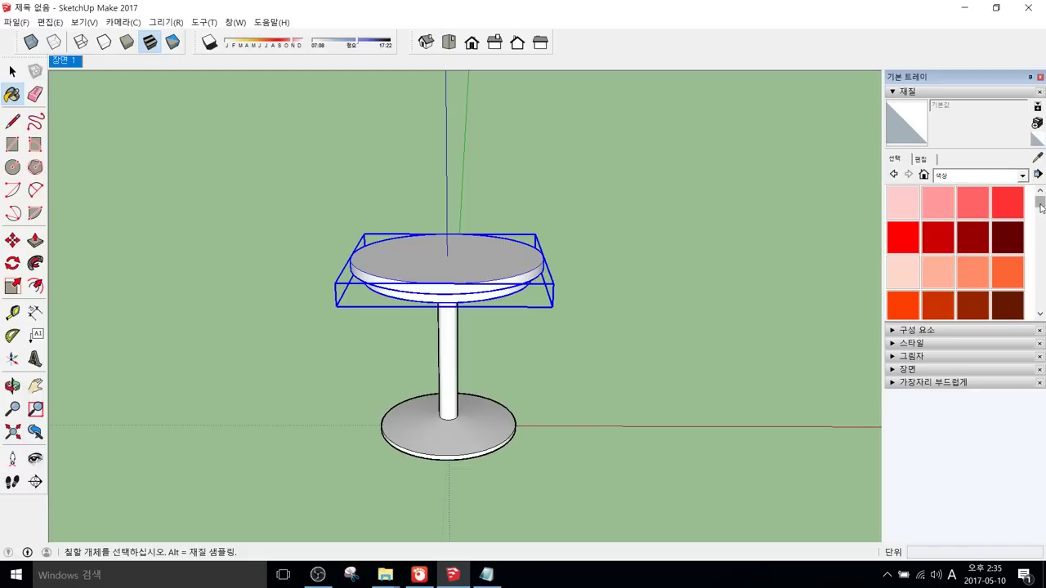
left_click_drag(1041, 215, 1040, 298)
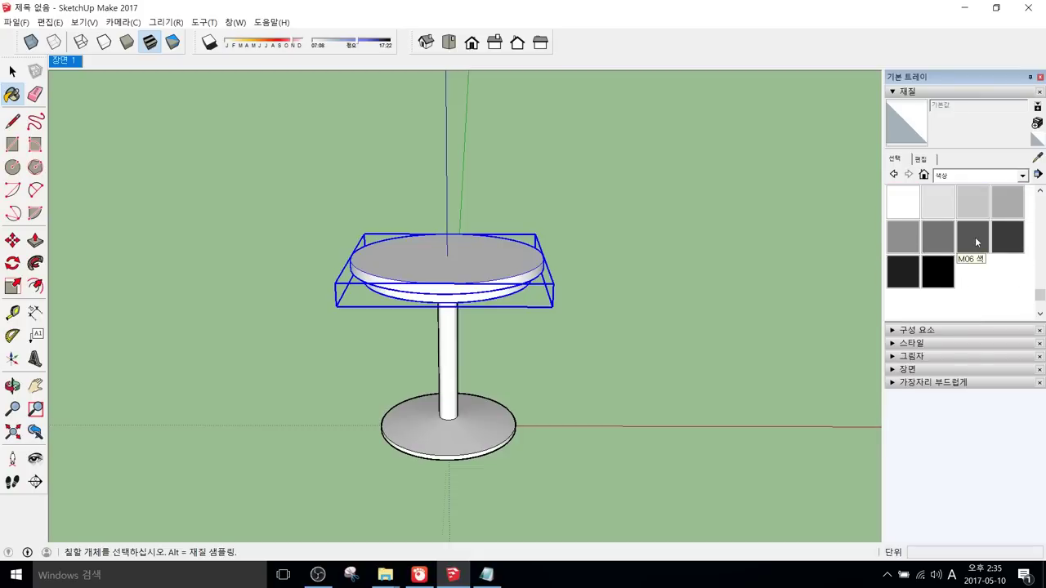
left_click(972, 242)
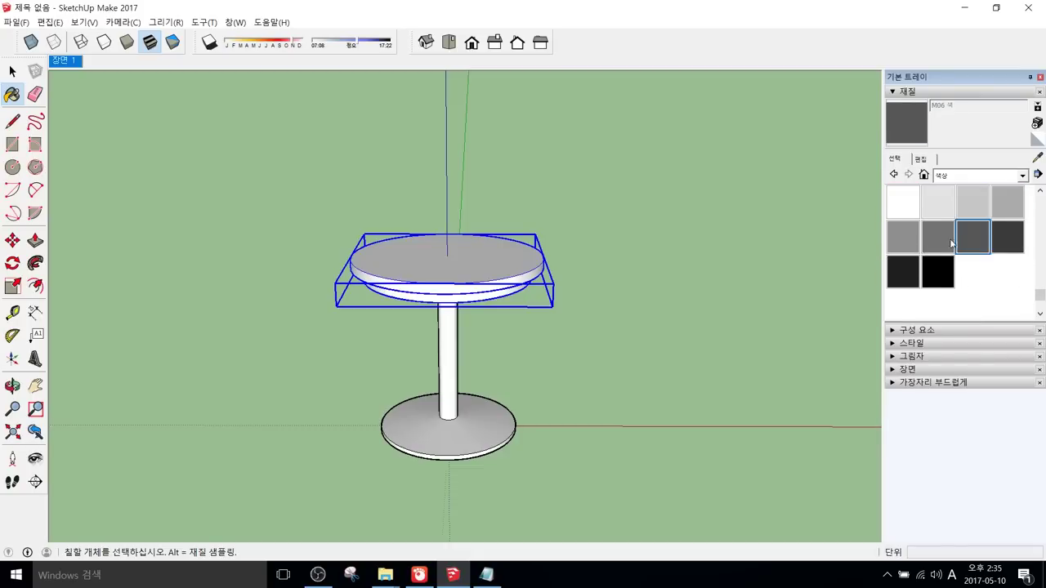
left_click(481, 417)
mouse_move(482, 414)
middle_mouse_down()
mouse_move(415, 346)
mouse_move(542, 362)
mouse_move(1044, 277)
middle_mouse_up()
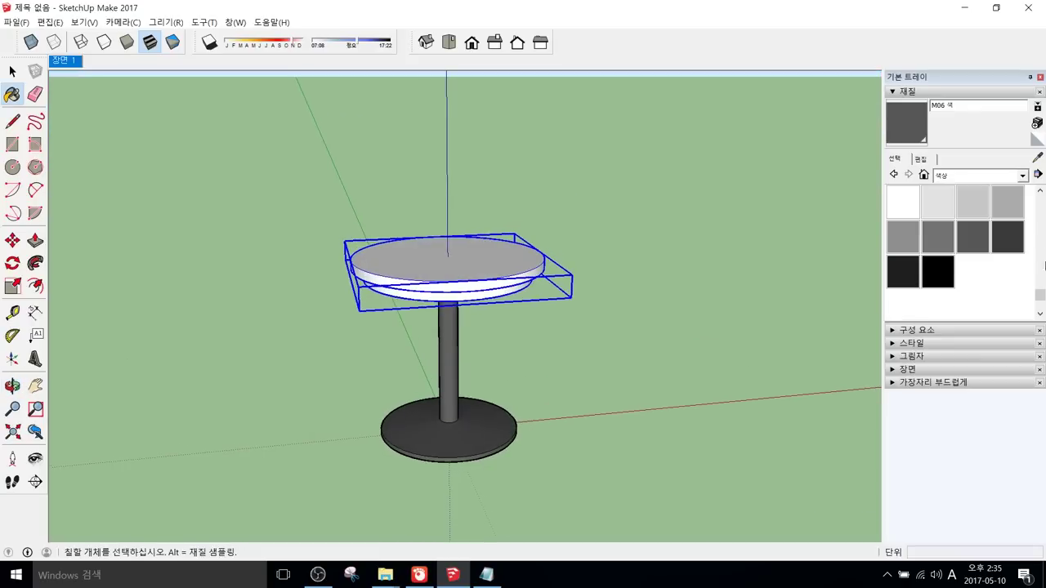
Step: Paint the tabletop group with the 목재바닥 wood material from the wood (목재) collection
left_click(965, 179)
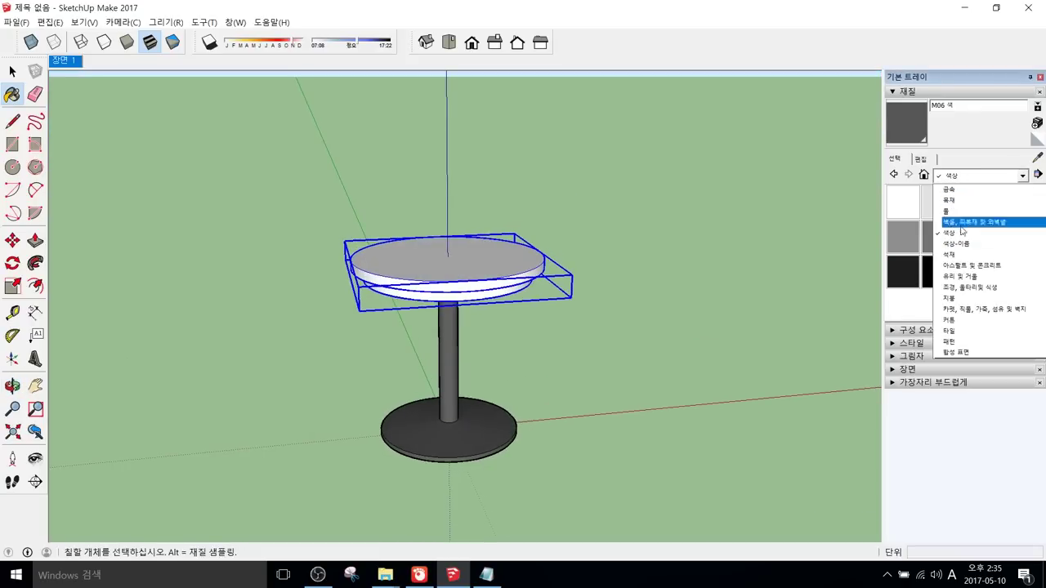
left_click(953, 201)
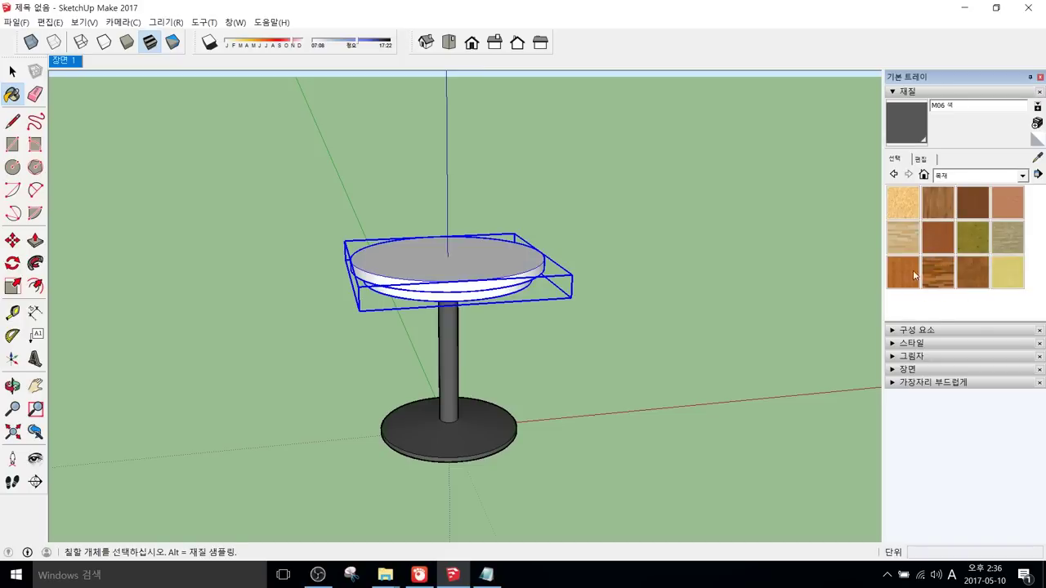
left_click(938, 202)
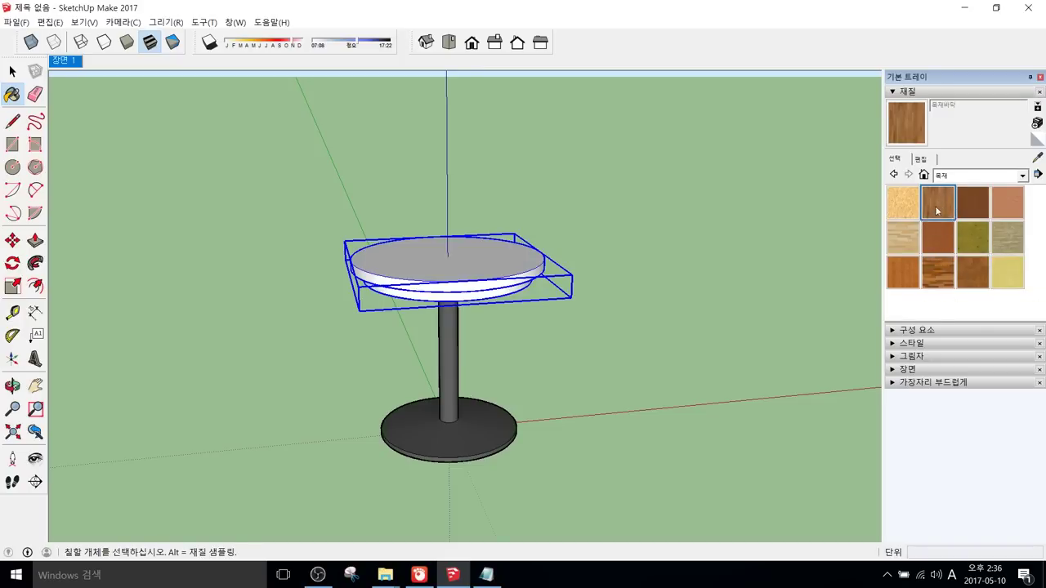
mouse_move(421, 268)
middle_mouse_down()
mouse_move(428, 296)
mouse_move(503, 160)
mouse_move(545, 156)
mouse_move(497, 299)
mouse_move(523, 221)
middle_mouse_up()
left_click(427, 296)
Step: Open the tabletop group for editing, select the rim's outer face, and sample the dark grey M06 colour from the column
scroll(458, 297, "up", 3)
key("space")
middle_click_drag(482, 256, 572, 220)
scroll(504, 229, "up", 2)
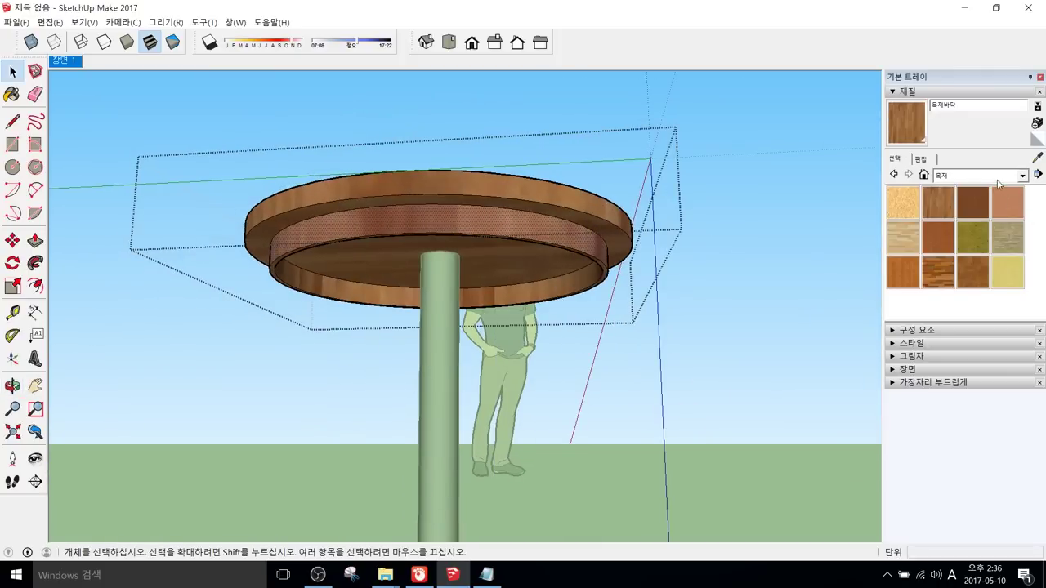
mouse_move(459, 351)
middle_mouse_down()
mouse_move(434, 376)
mouse_move(467, 203)
mouse_move(444, 250)
middle_mouse_up()
key("b")
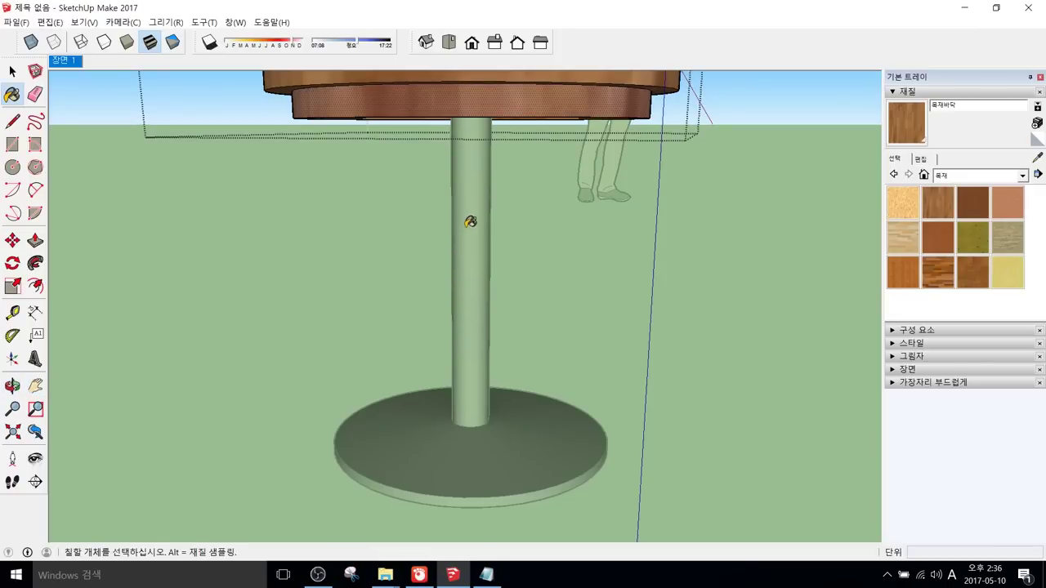
key("alt")
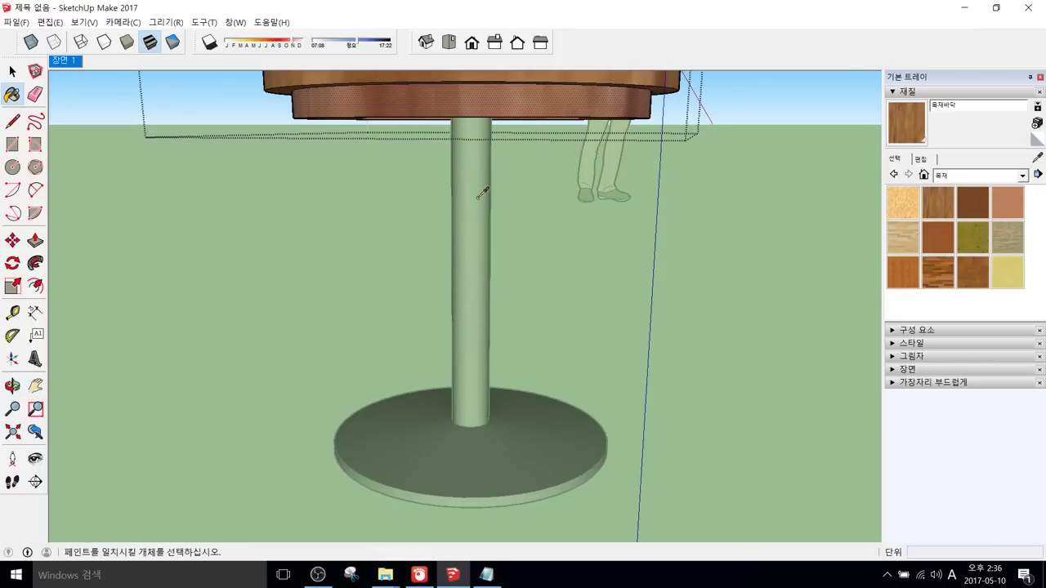
left_click(483, 193)
Step: Paint the faces of the rim under the tabletop with the sampled M06 colour and close the group
mouse_move(479, 196)
middle_mouse_down()
mouse_move(449, 256)
mouse_move(519, 234)
mouse_move(583, 158)
mouse_move(528, 215)
middle_mouse_up()
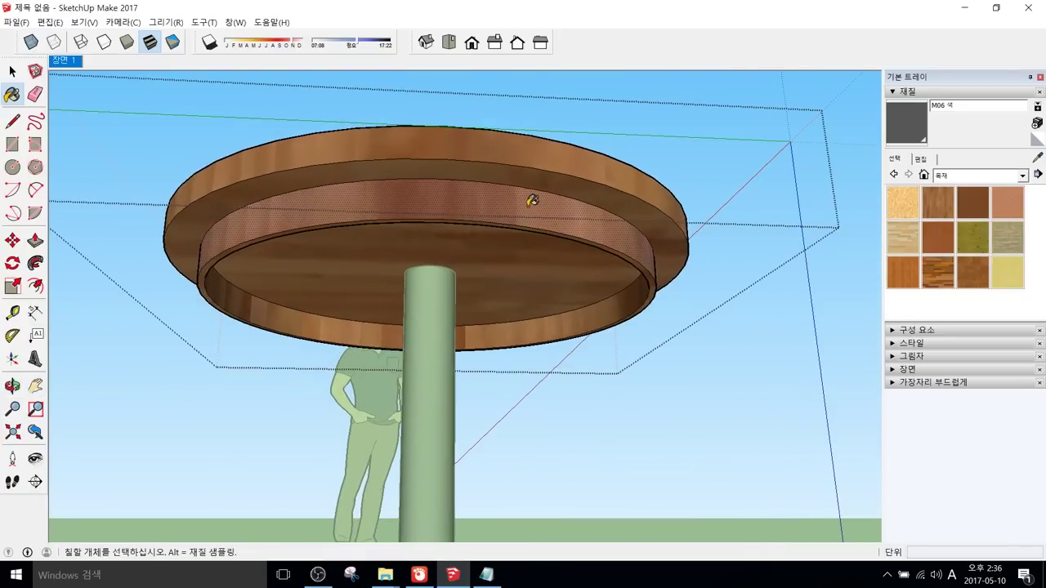
left_click(532, 200)
scroll(490, 237, "up", 3)
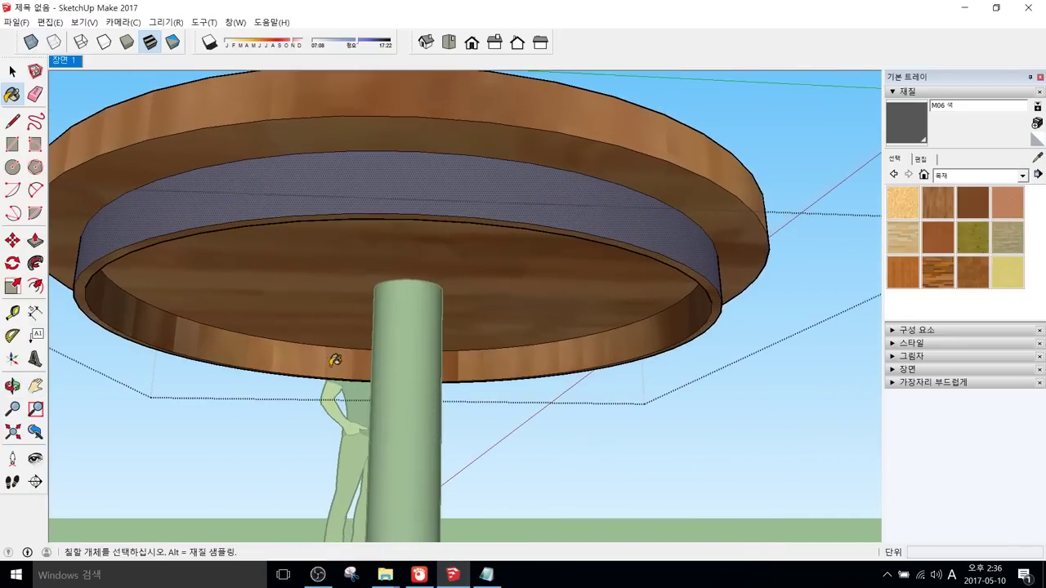
left_click(335, 360)
mouse_move(425, 205)
middle_mouse_down()
mouse_move(474, 169)
mouse_move(397, 354)
middle_mouse_up()
left_click(467, 190)
scroll(509, 299, "down", 4)
middle_click_drag(707, 458, 509, 281)
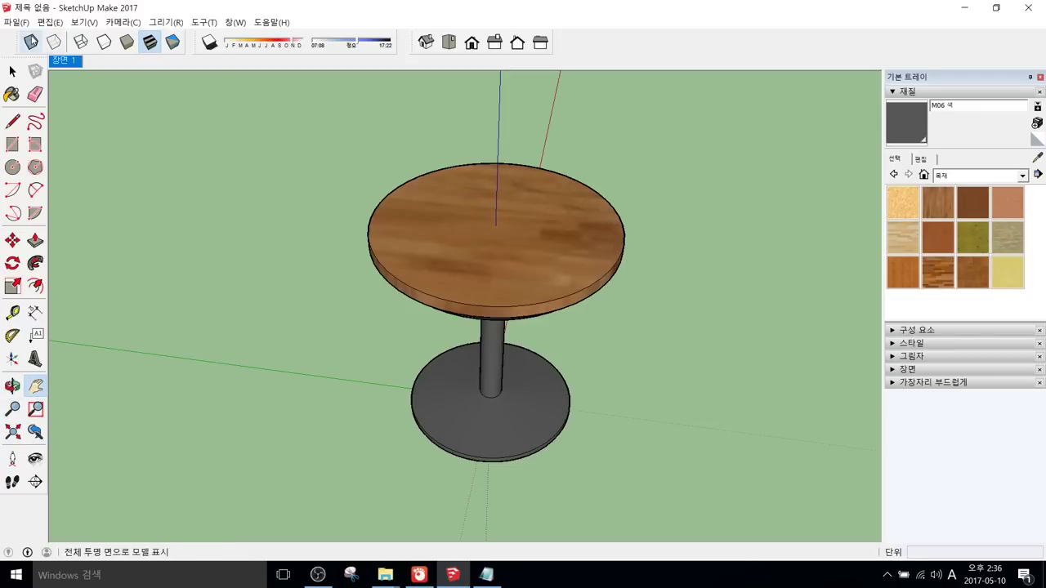
Step: Compare the table in the shaded and shaded-with-textures face styles, ending with textures displayed
left_click(126, 43)
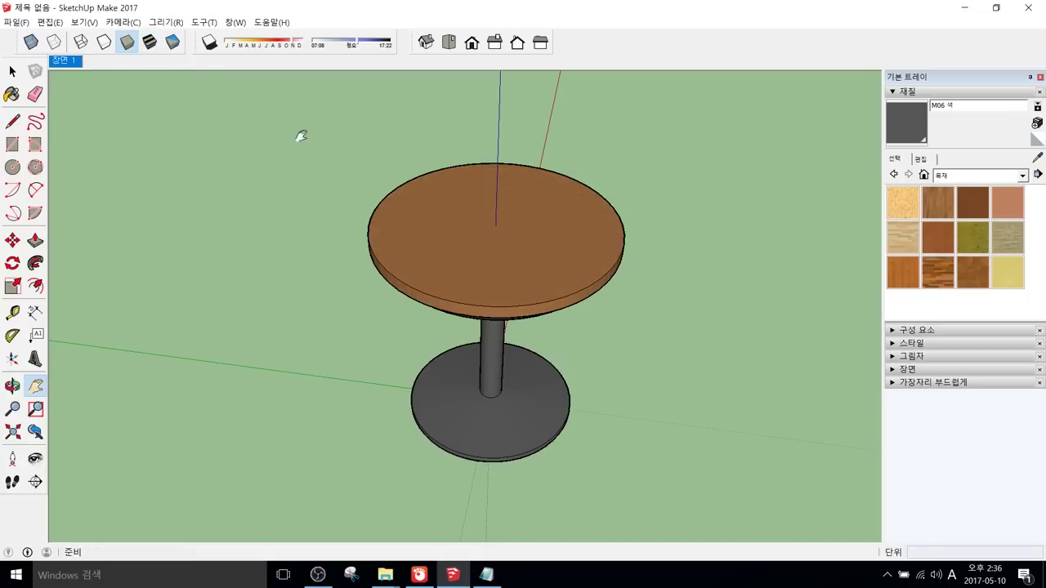
left_click(149, 44)
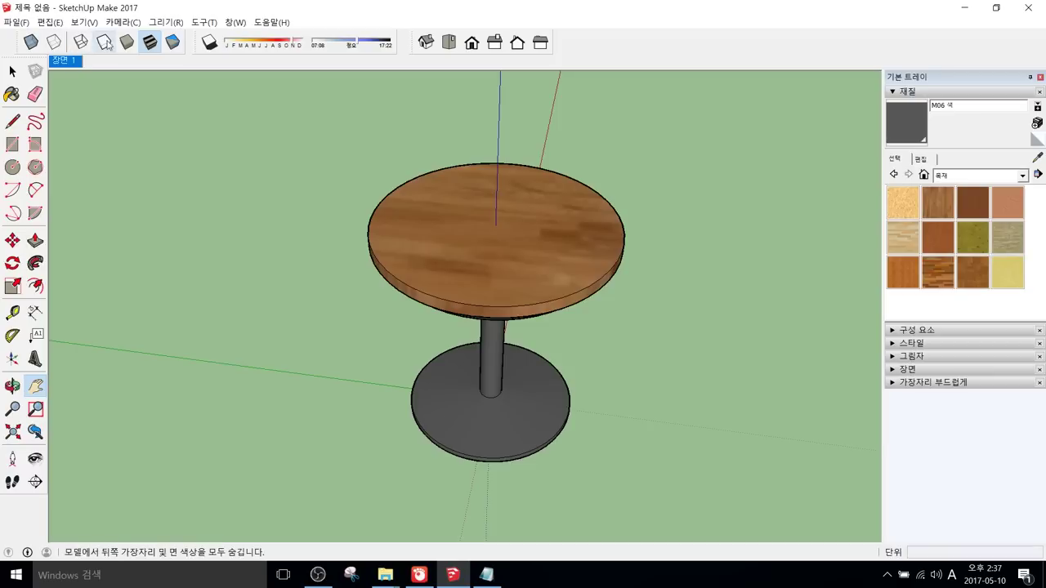
left_click(127, 42)
scroll(582, 317, "down", 3)
mouse_move(588, 319)
middle_mouse_down()
mouse_move(543, 260)
mouse_move(535, 204)
middle_mouse_up()
left_click(149, 41)
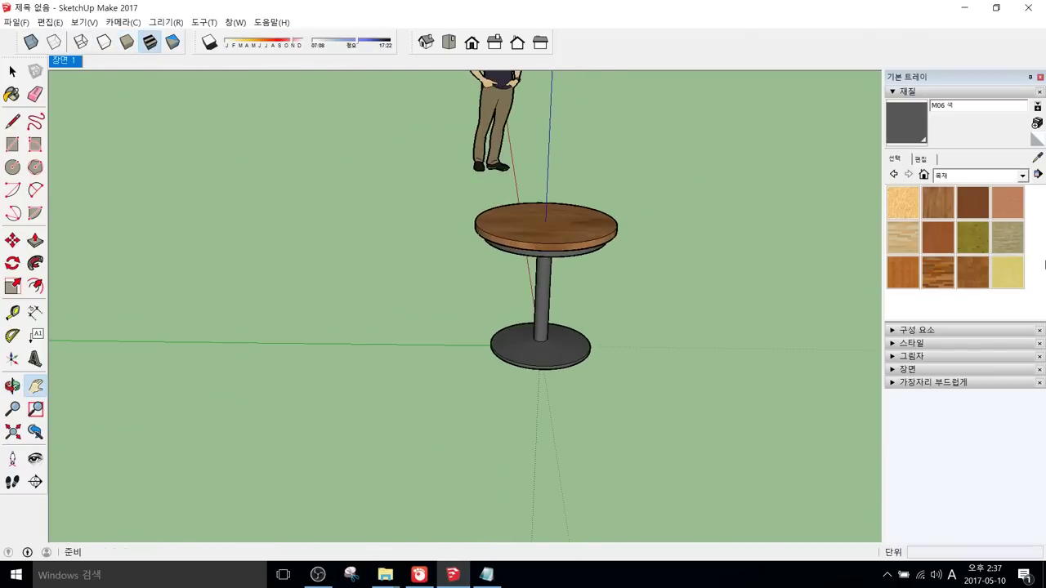
Step: Copy the whole table, base and tabletop groups together, about 1.06 m along the green axis
left_click(907, 91)
middle_click_drag(499, 311, 479, 316)
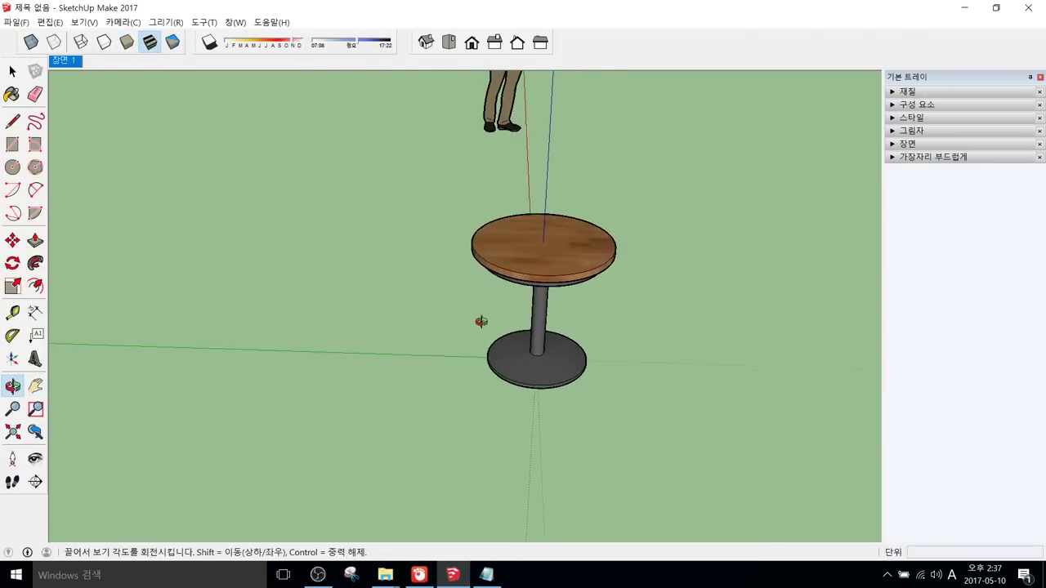
key("space")
left_click(539, 270)
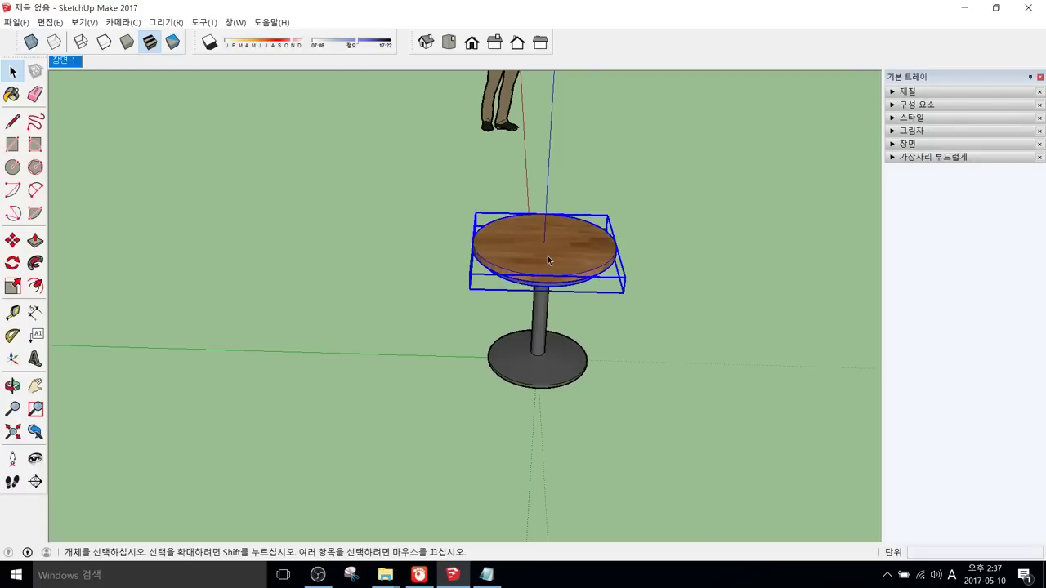
scroll(547, 258, "up", 2)
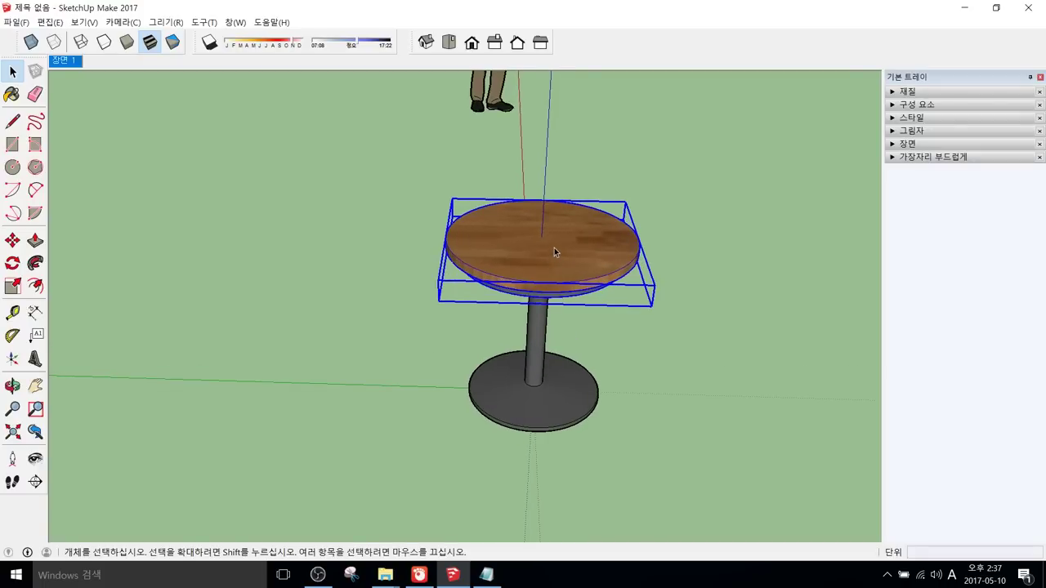
left_click_drag(371, 161, 648, 415)
left_click_drag(362, 144, 717, 458)
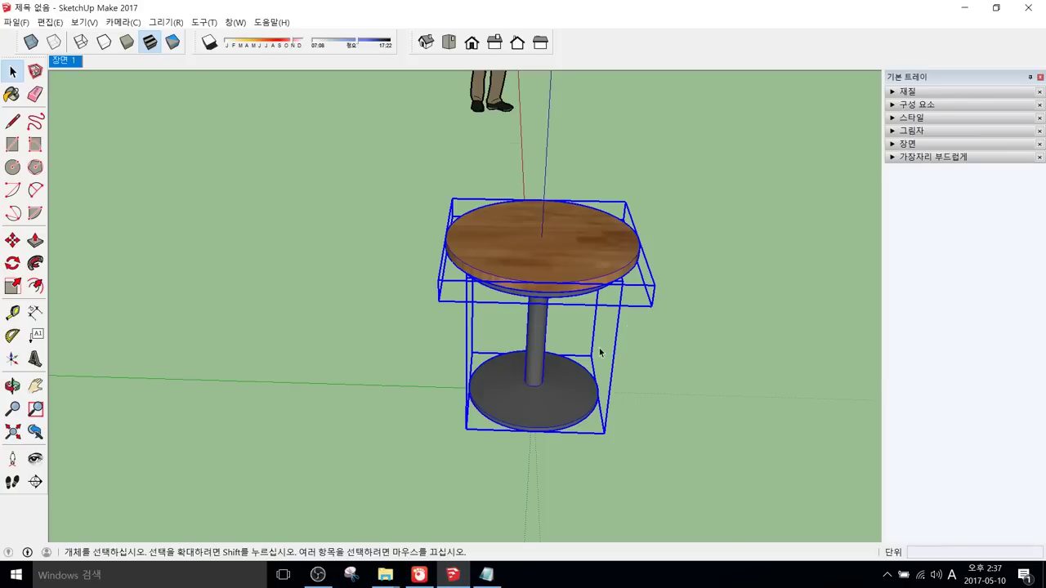
key("m")
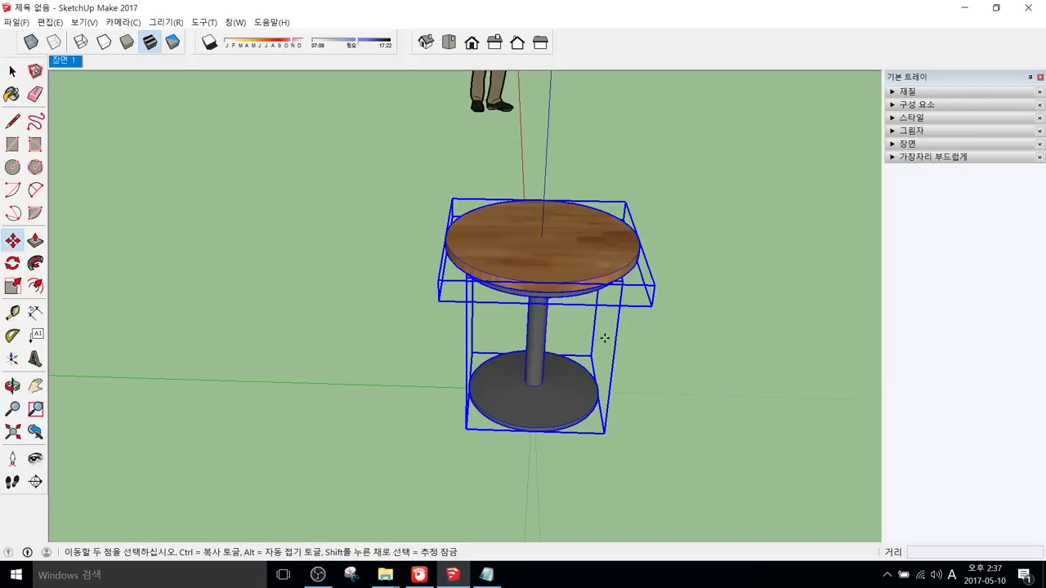
left_click(579, 266, "ctrl")
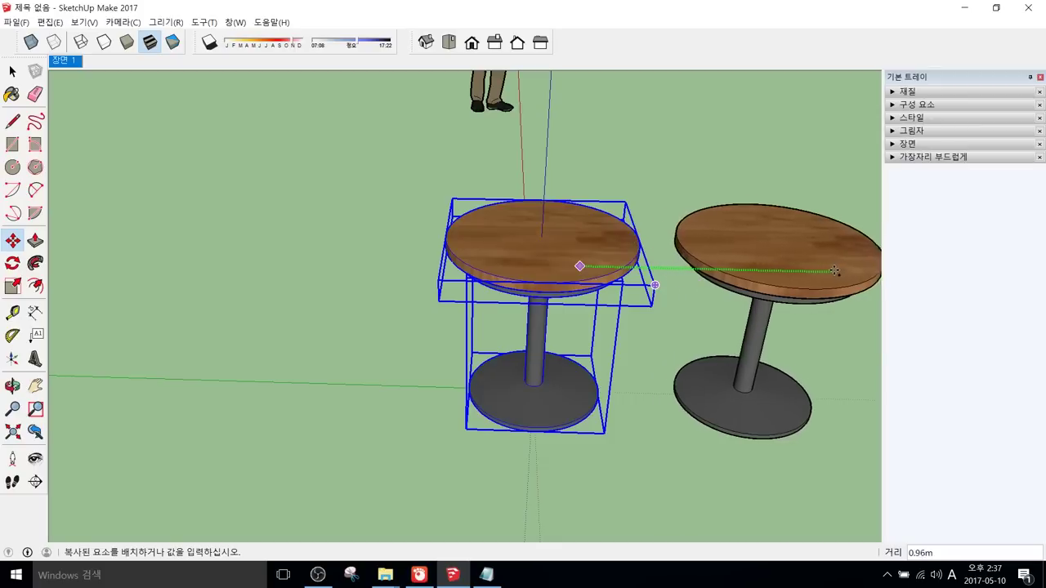
left_click(860, 267)
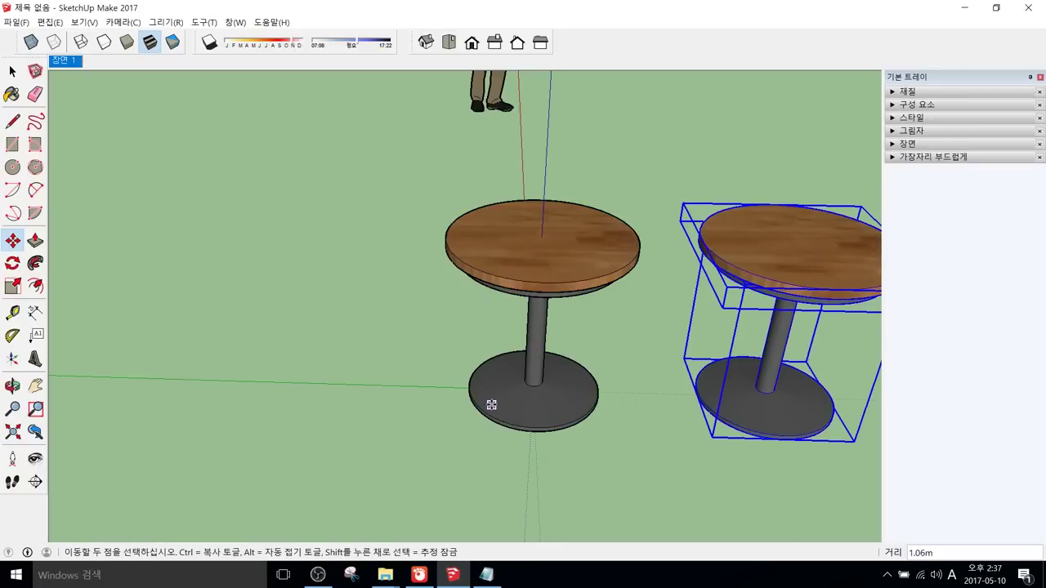
Step: Delete the tabletop group of the original table at the origin
scroll(491, 403, "down", 1)
key("space")
left_click(588, 447)
left_click(540, 292)
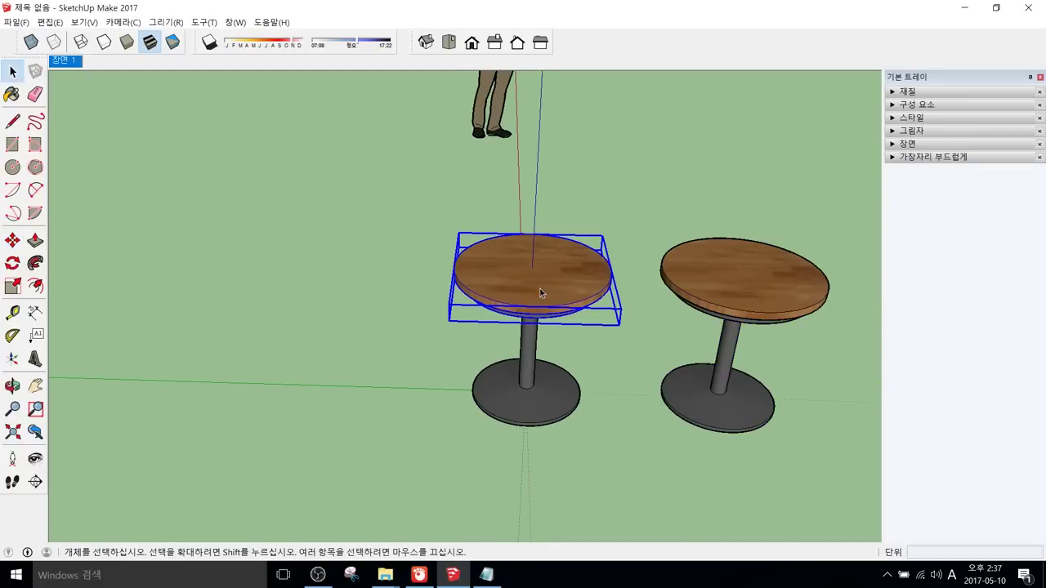
key("Delete")
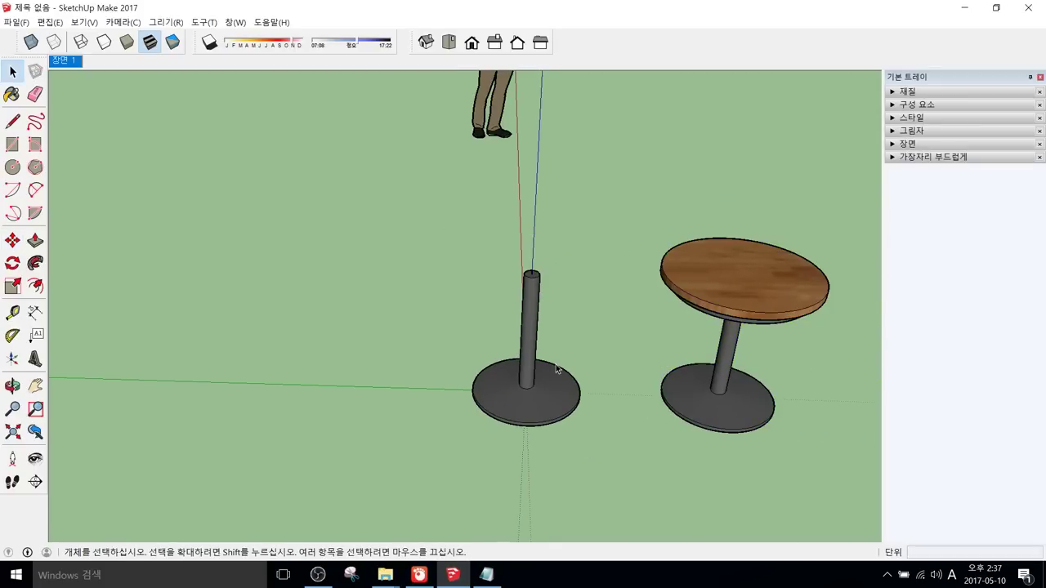
Step: Hide the base group of the original table at the origin
left_click(531, 383)
right_click(502, 362)
left_click(541, 394)
middle_click_drag(542, 394, 517, 446)
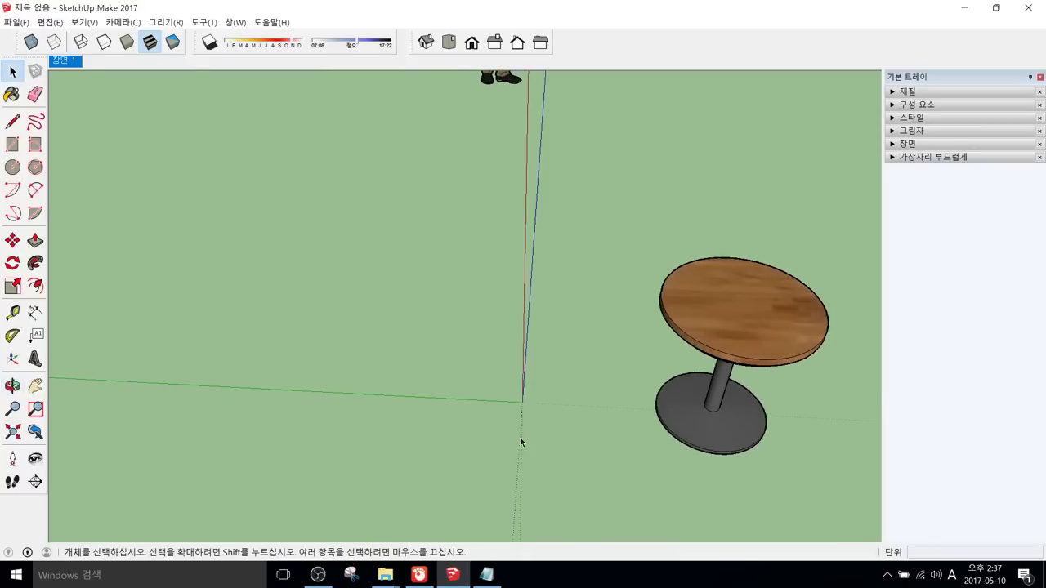
Step: Draw a 0.8 by 0.8 m square on the ground around the origin
scroll(532, 411, "up", 3)
key("r")
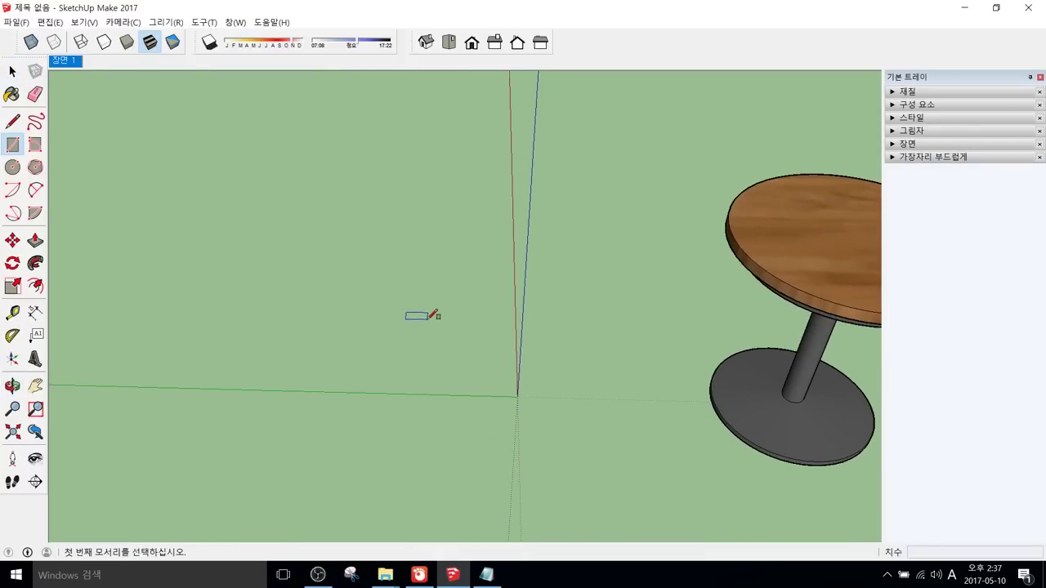
left_click(381, 298)
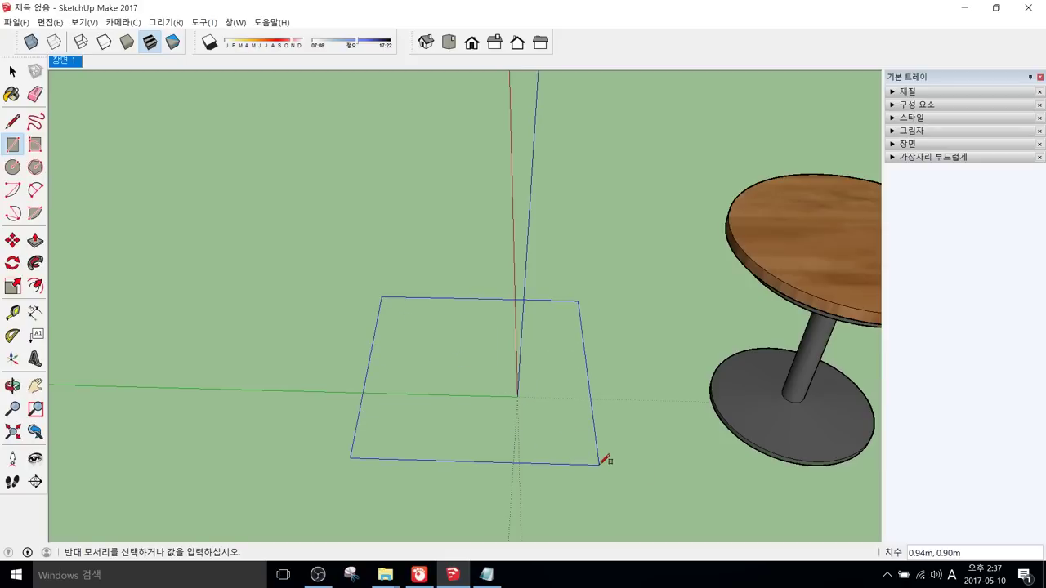
type("0.")
key("Return")
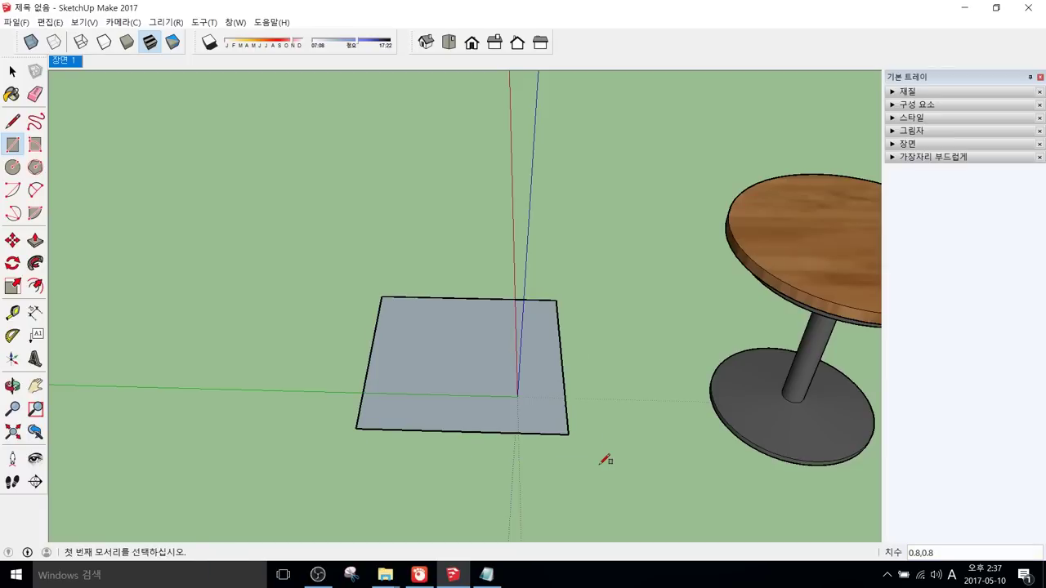
Step: Add two Tape Measure guide lines 0.40 m inside two adjacent edges of the square so they cross at its centre
key("space")
left_click(479, 401)
double_click(478, 402)
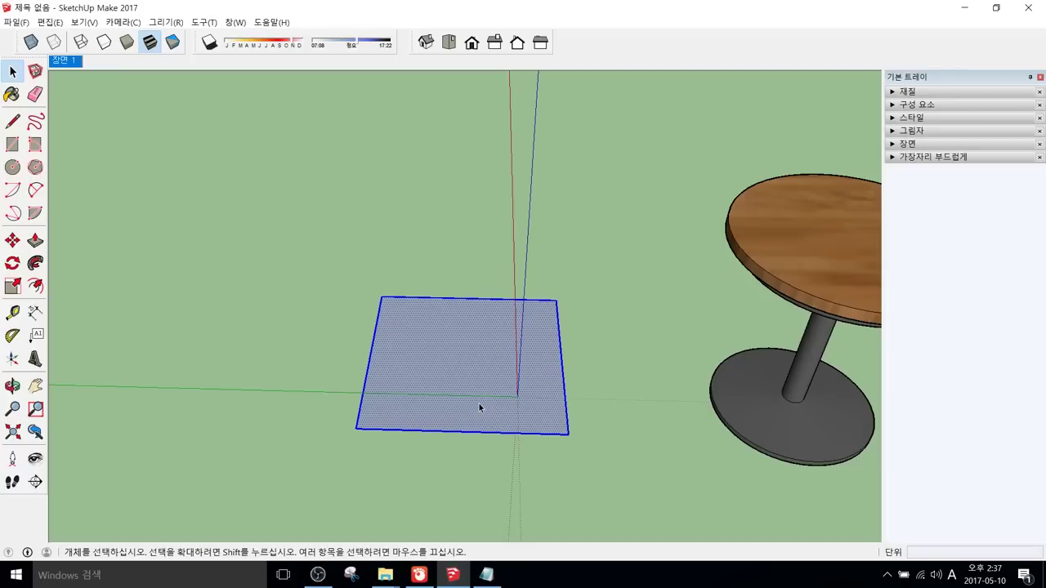
key("m")
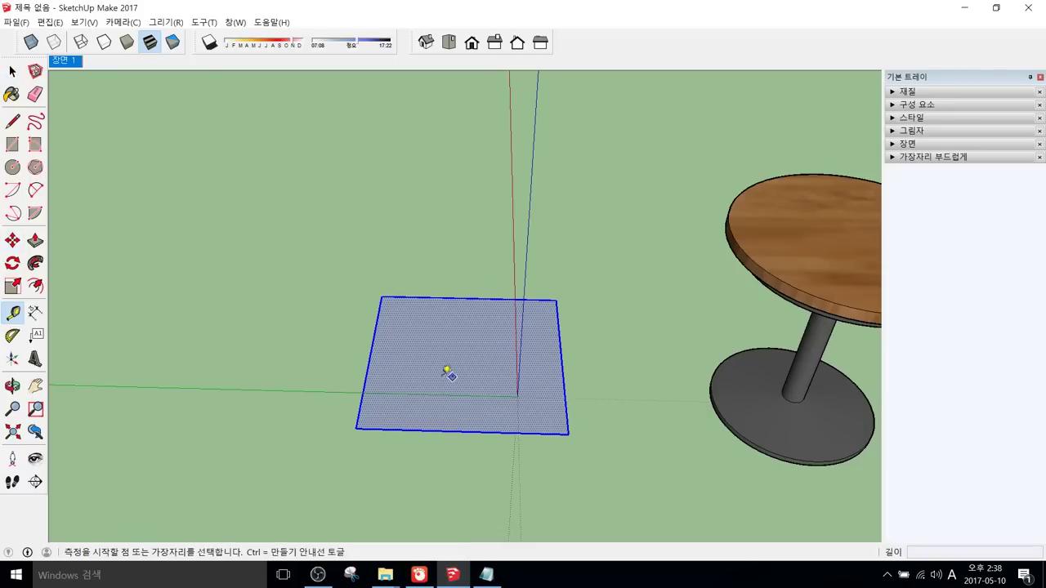
left_click(12, 312)
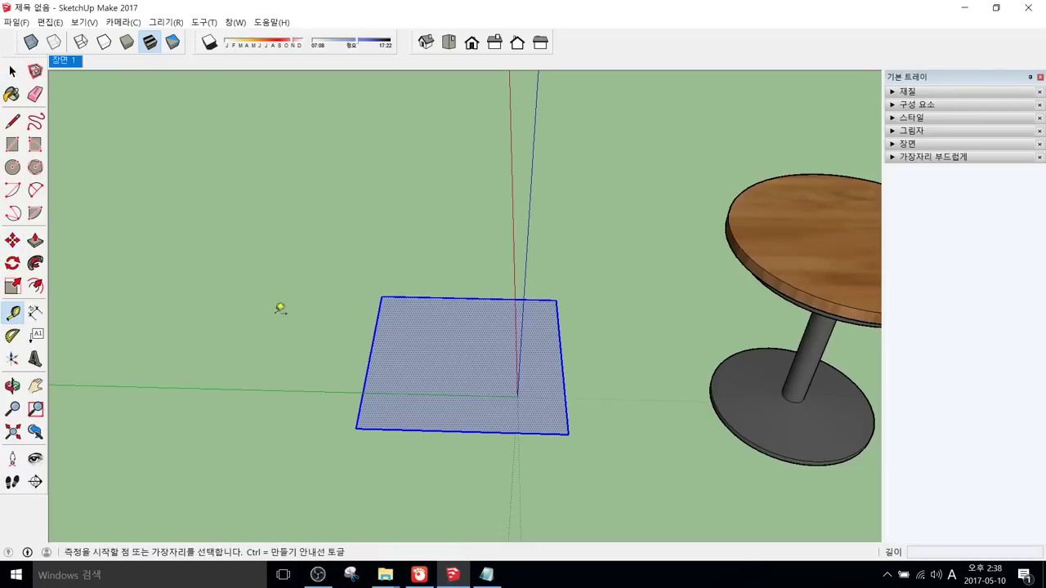
left_click(376, 332)
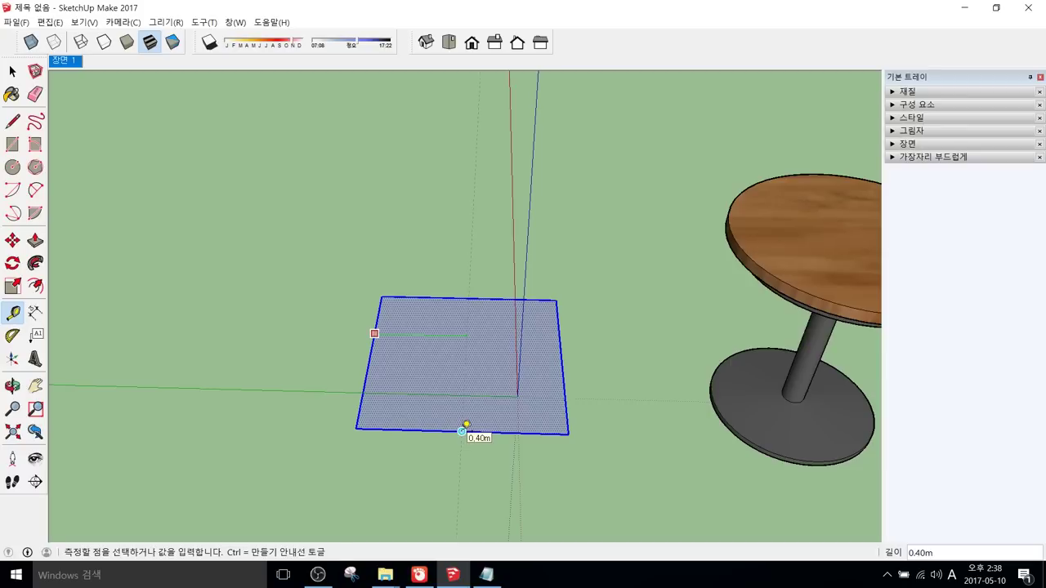
left_click(464, 429)
left_click(481, 430)
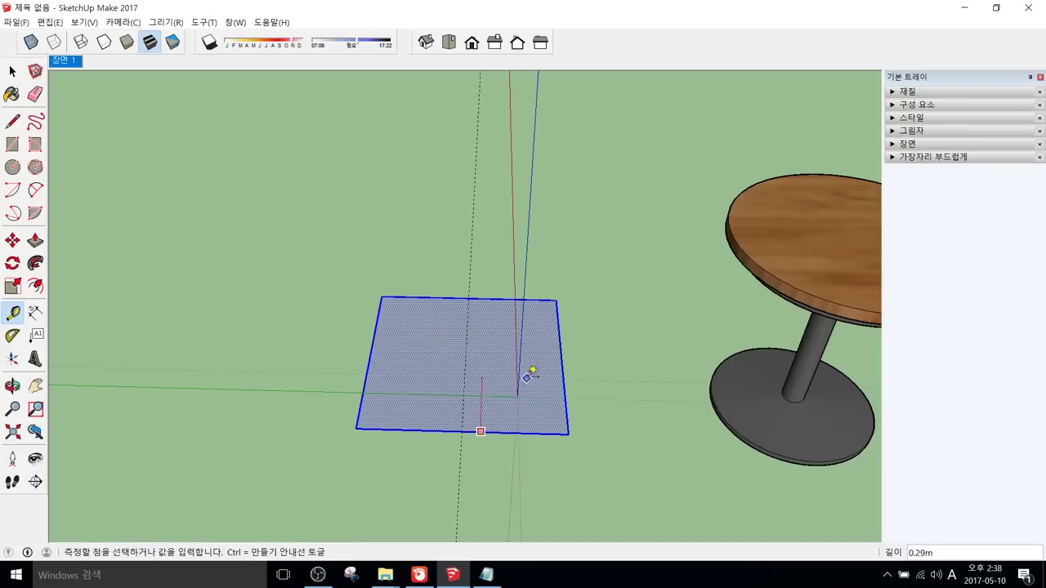
left_click(563, 361)
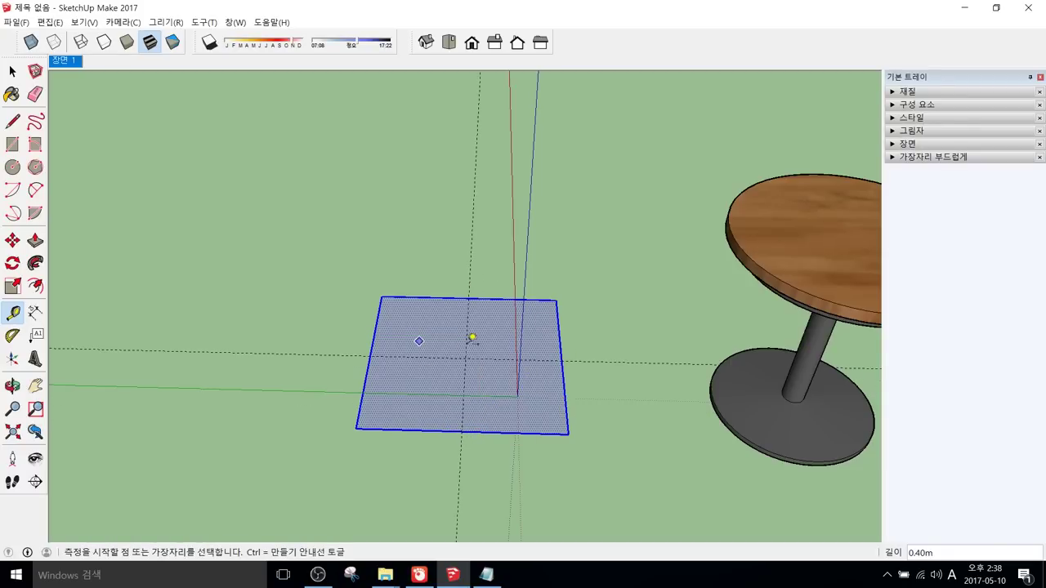
Step: Move the square and its guides so their crossing sits on the origin, and raise them 0.79 m to the copied tabletop's height
key("space")
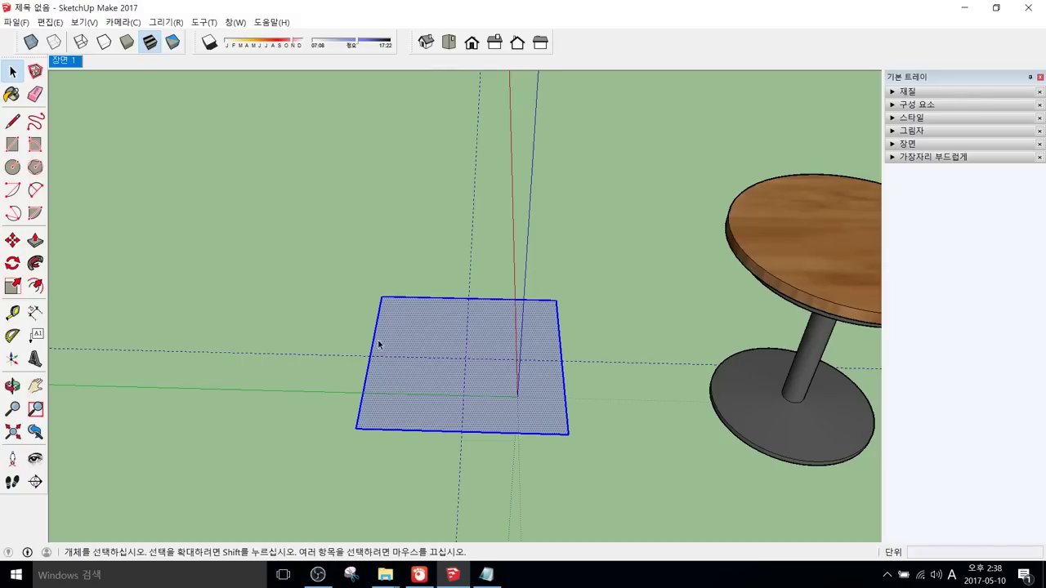
key("m")
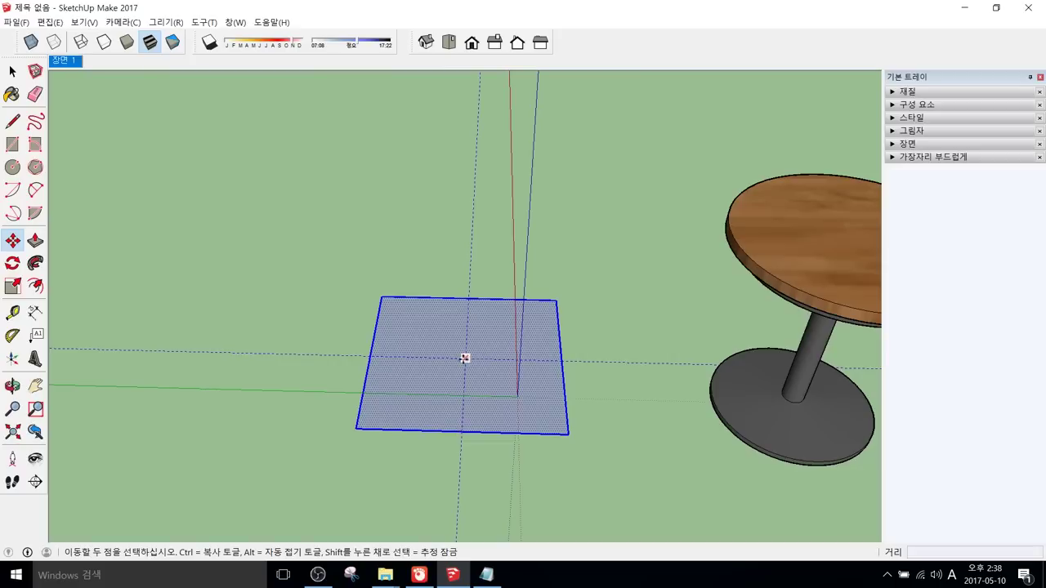
left_click_drag(465, 358, 519, 395)
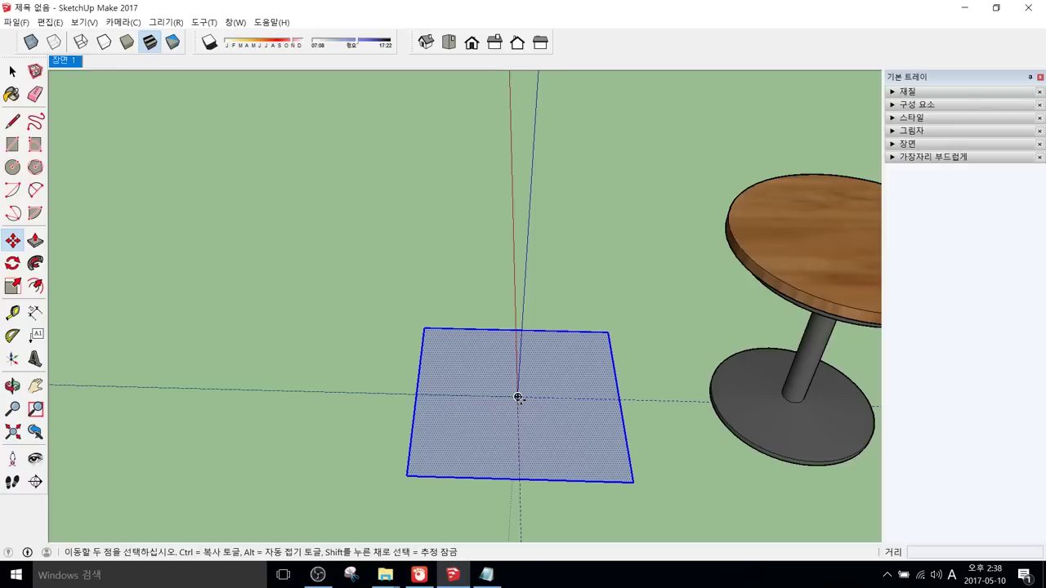
left_click_drag(518, 397, 817, 245)
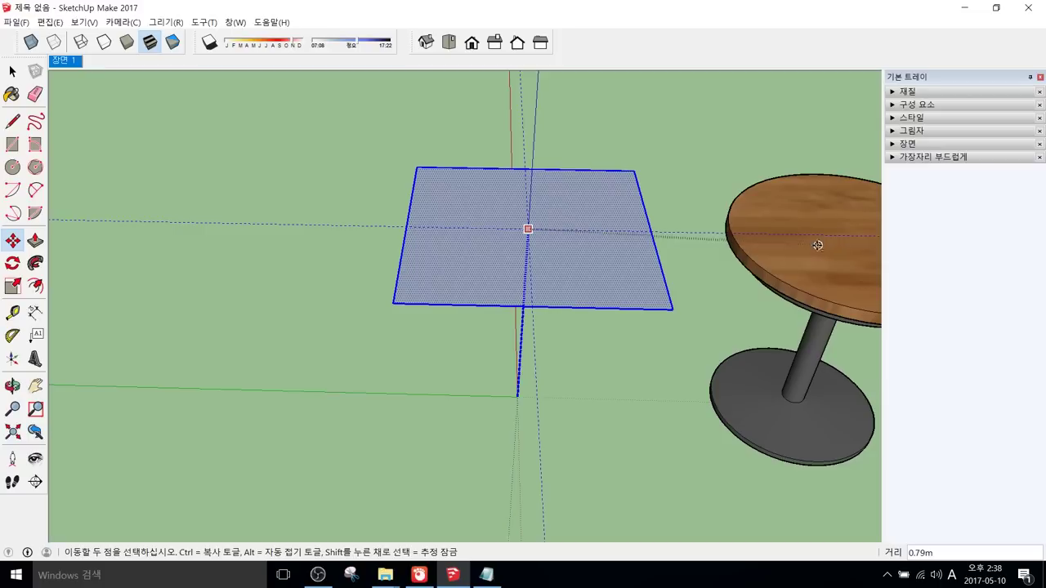
left_click(780, 224)
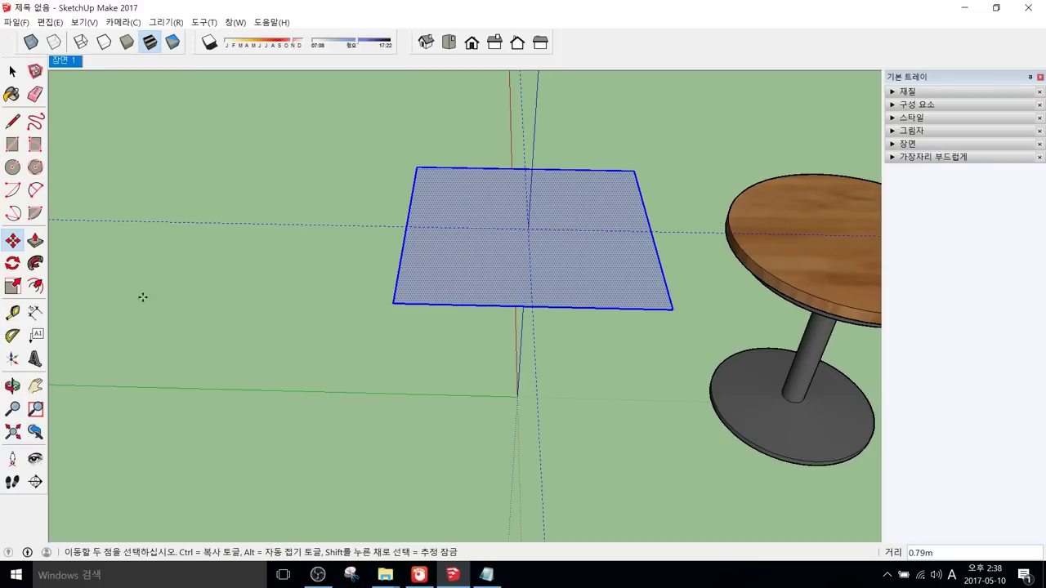
Step: Unhide the last hidden object to bring back the base under the square
left_click(50, 22)
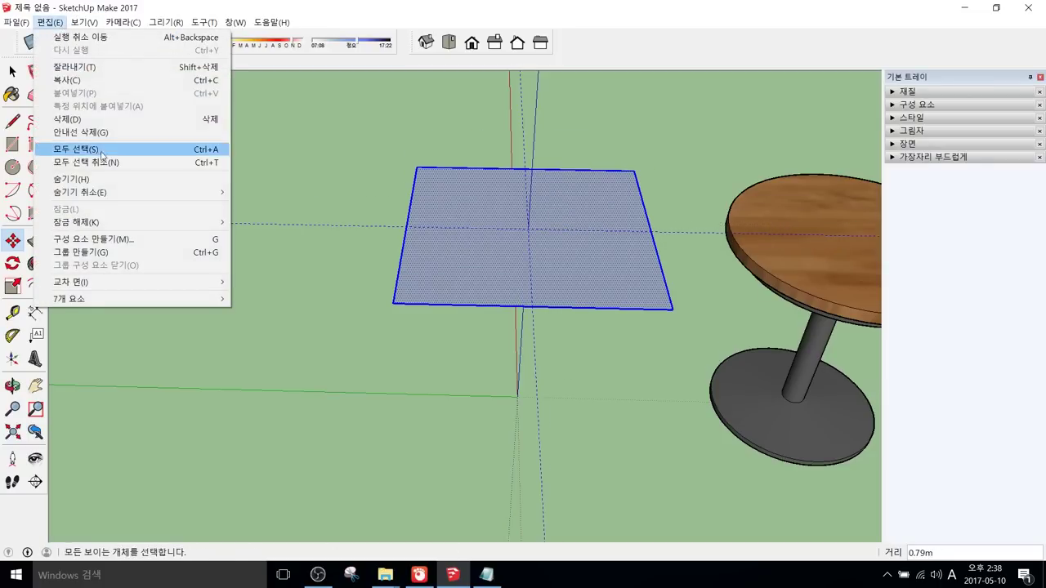
mouse_move(108, 192)
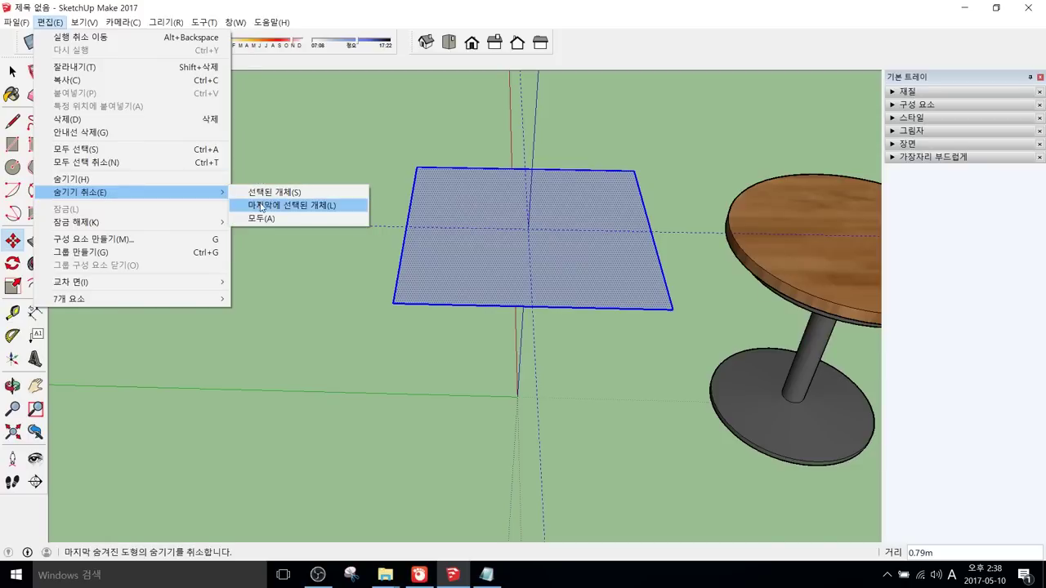
left_click(264, 206)
middle_click_drag(449, 361, 400, 302)
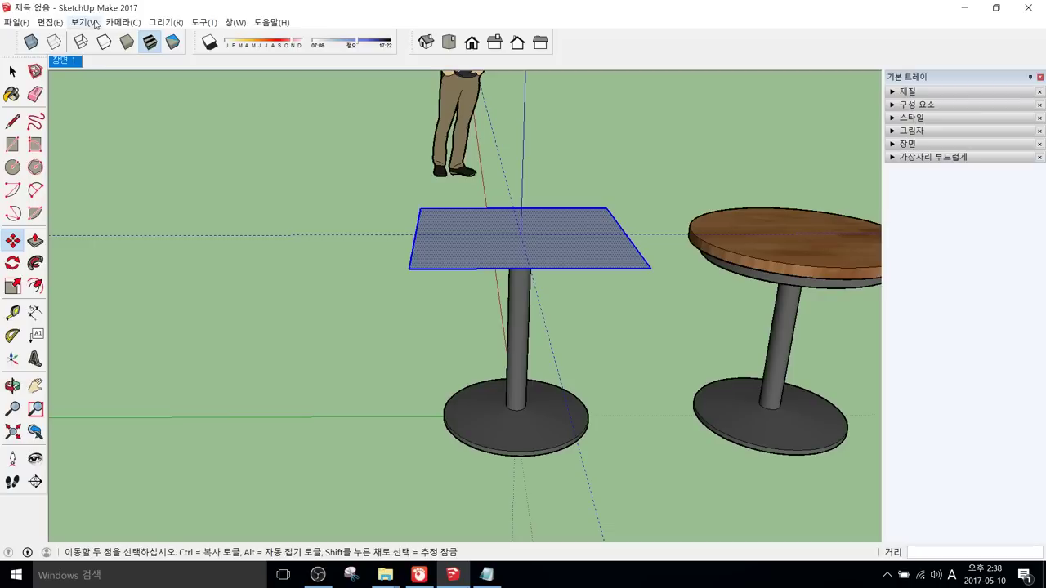
Step: In the preferences, assign the shortcut Ctrl+H to the Hide command (편집(E)/숨기기(H))
left_click(237, 25)
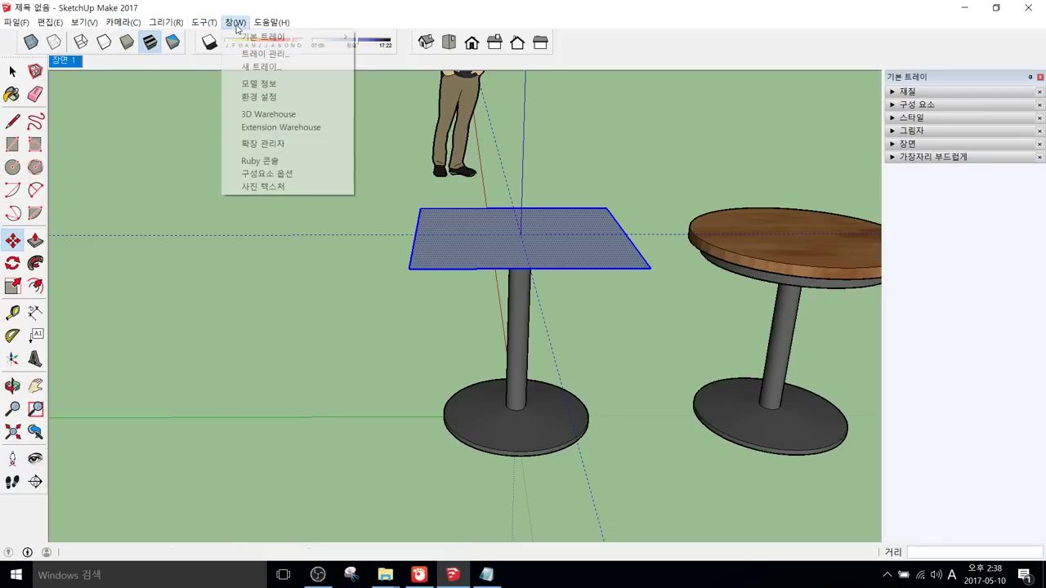
left_click(259, 98)
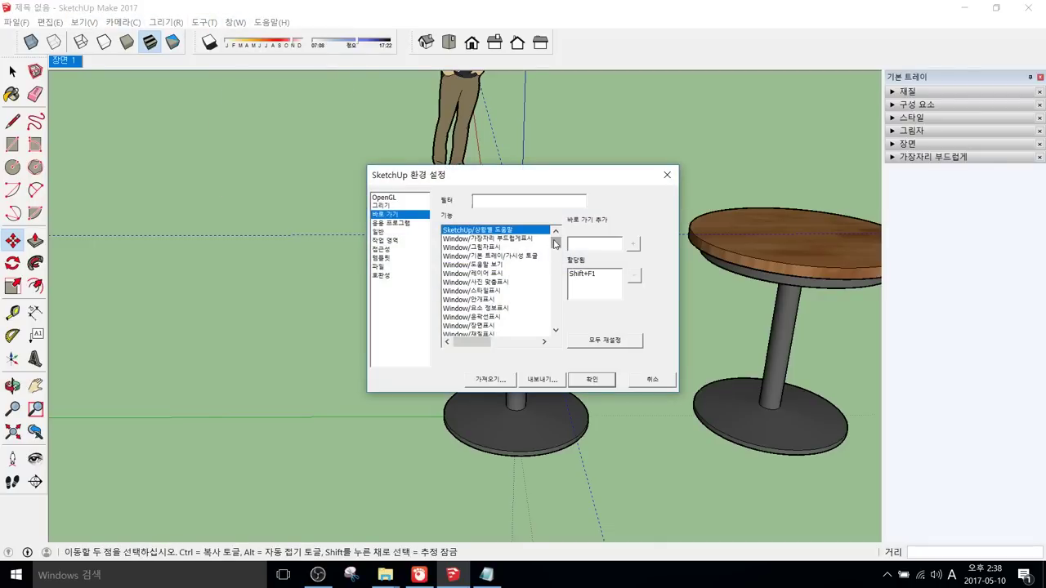
left_click_drag(552, 242, 560, 310)
left_click(480, 274)
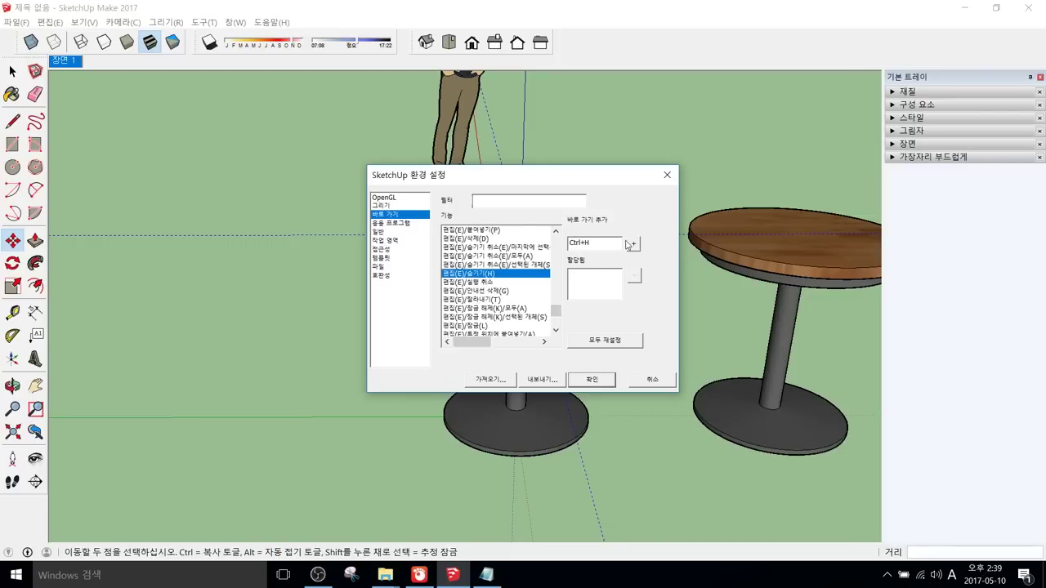
left_click(632, 244)
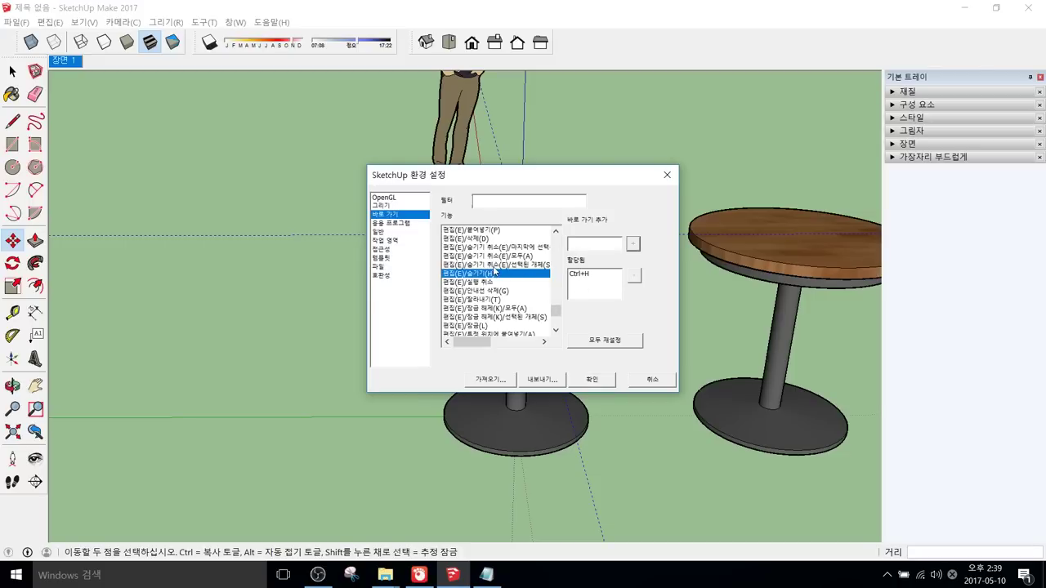
Step: Assign a Ctrl+Shift shortcut to the command that unhides the last object (숨기기 취소(E)/마지막), and accept the preferences
left_click(505, 246)
left_click(595, 247)
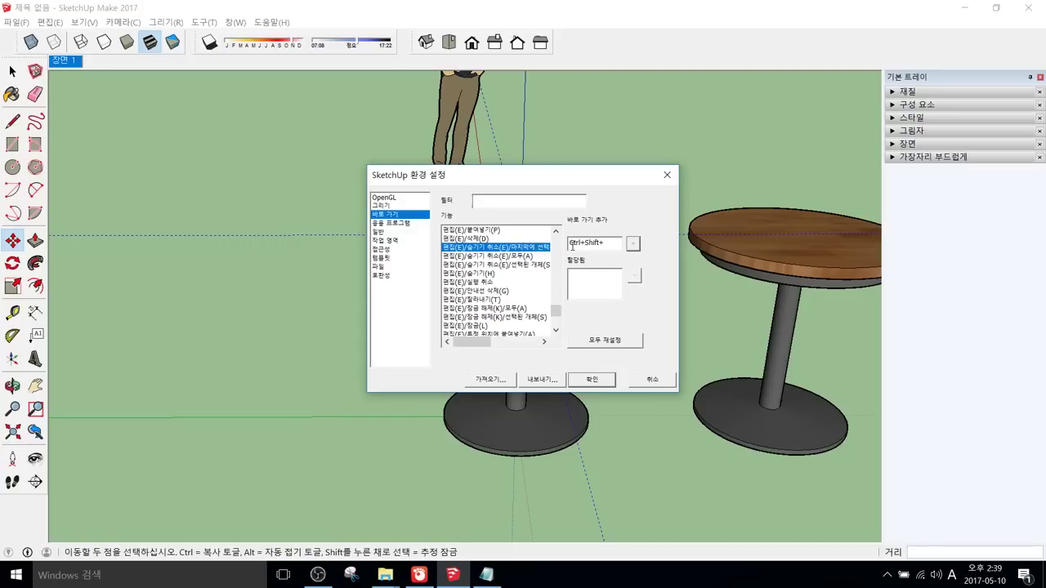
left_click(635, 245)
left_click(581, 377)
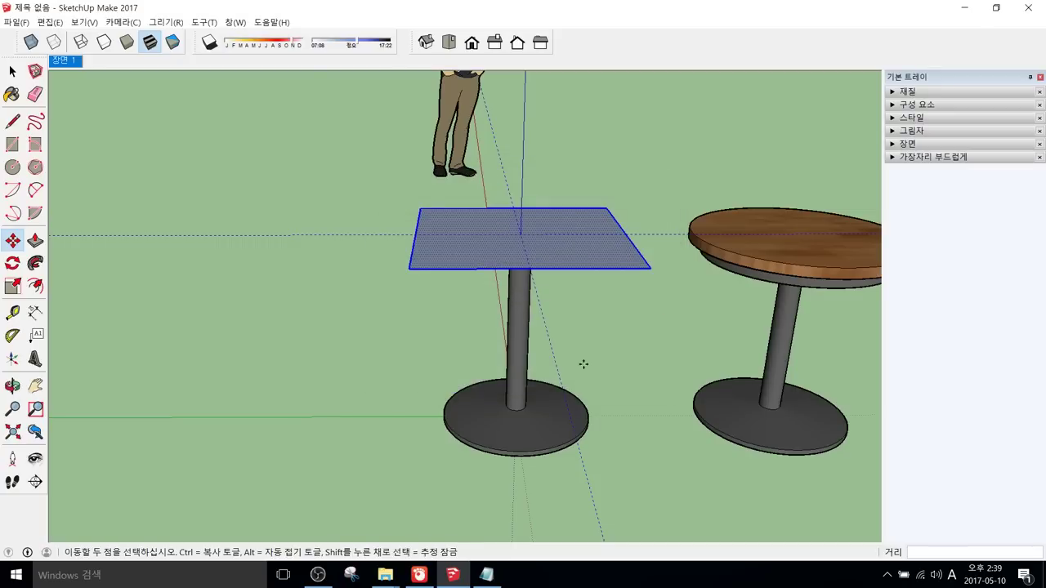
Step: Select the base group under the raised square and remove it from the view
key("space")
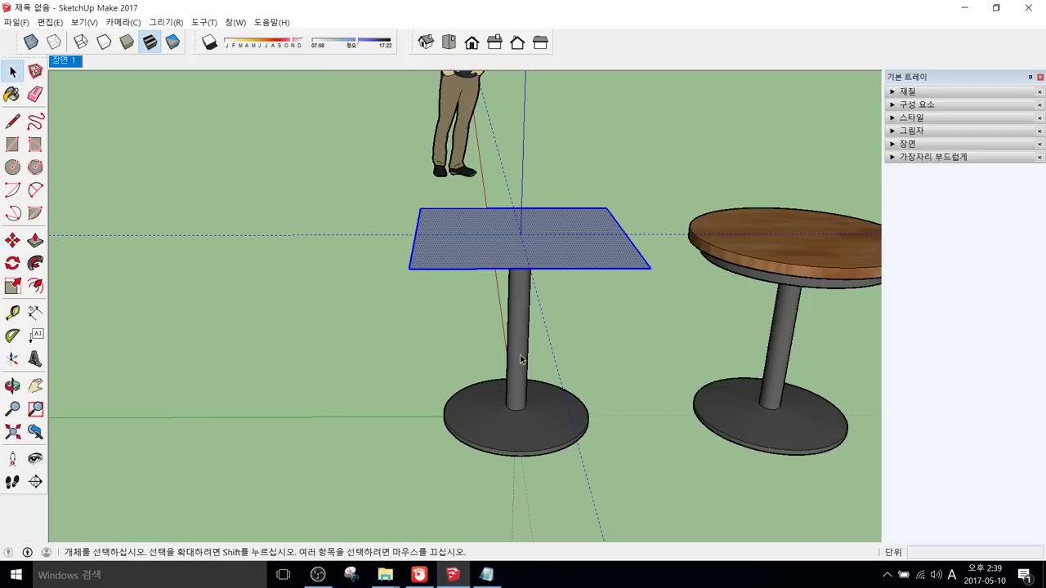
left_click(519, 355)
key("Delete")
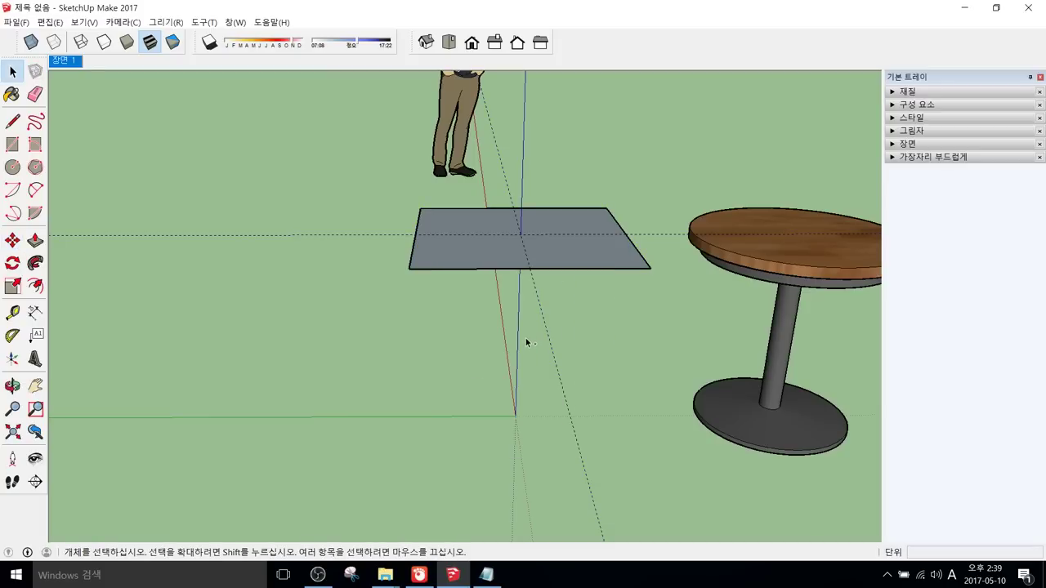
Step: Restore the hidden base group and Push/Pull the square face into a thin tabletop slab
key("ctrl+z")
left_click(541, 269)
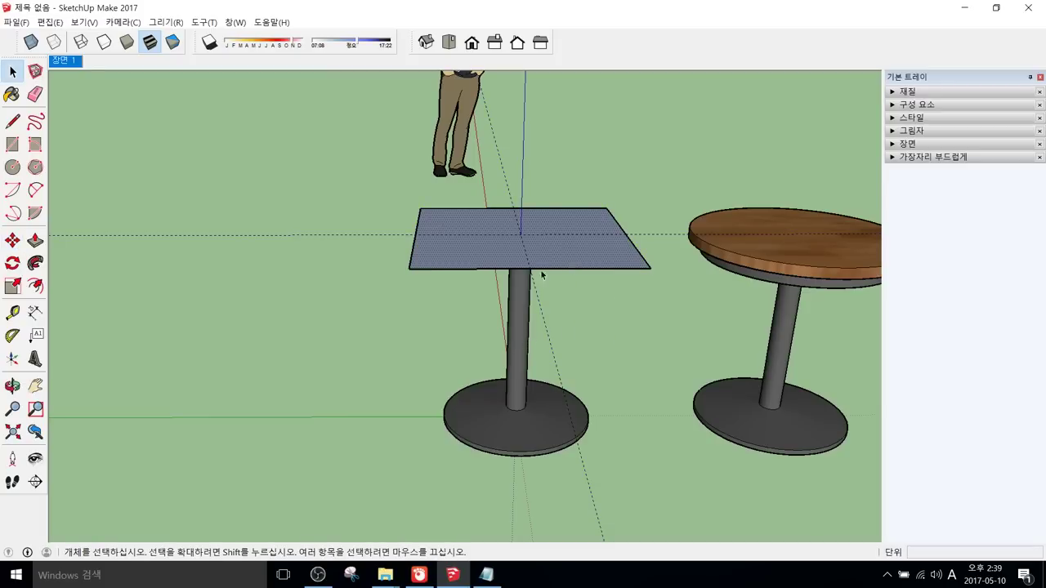
mouse_move(572, 250)
middle_mouse_down()
mouse_move(581, 177)
mouse_move(567, 240)
mouse_move(581, 256)
middle_mouse_up()
key("p")
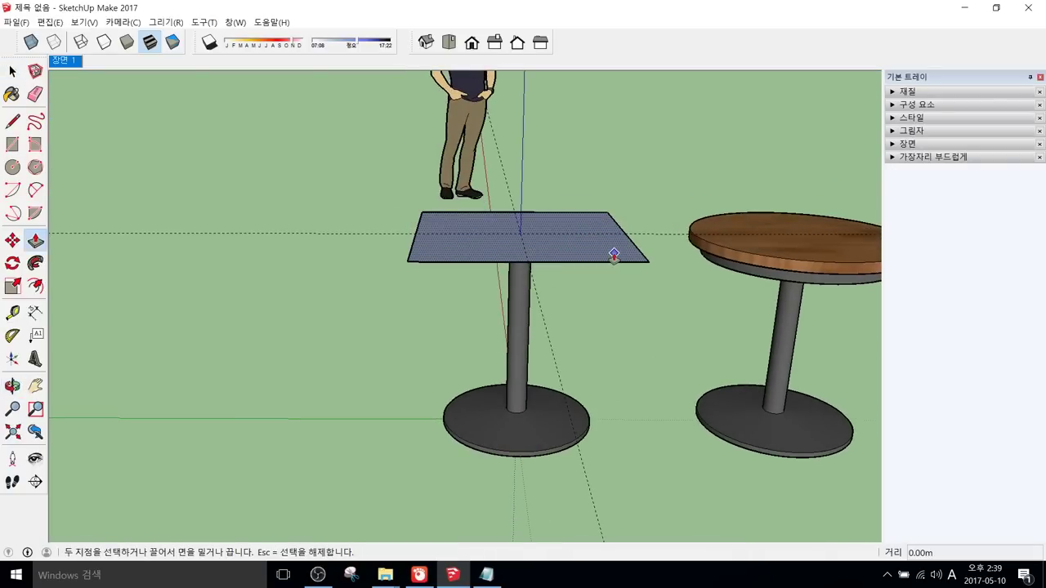
left_click(614, 255)
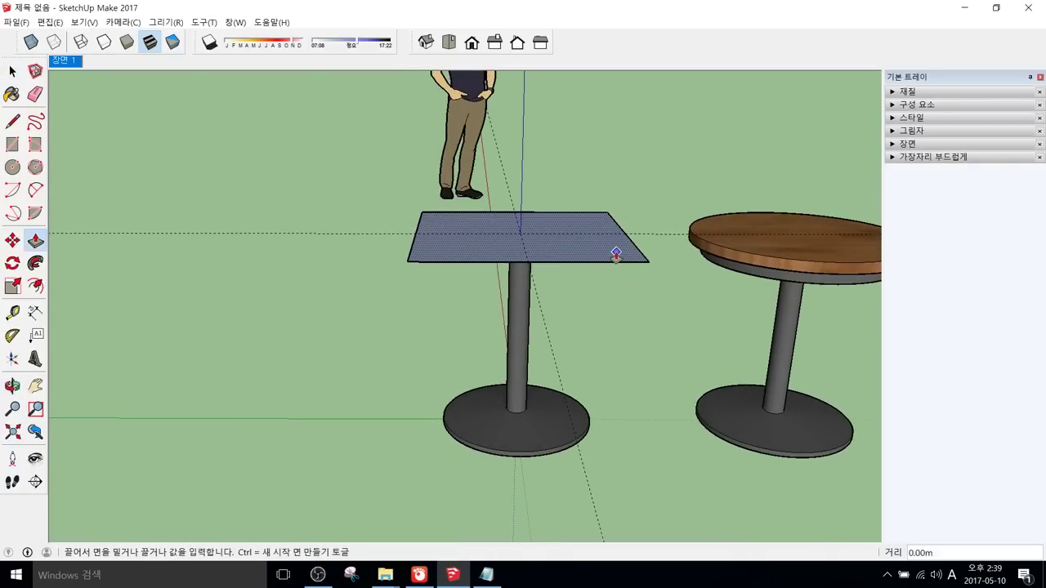
left_click(716, 256)
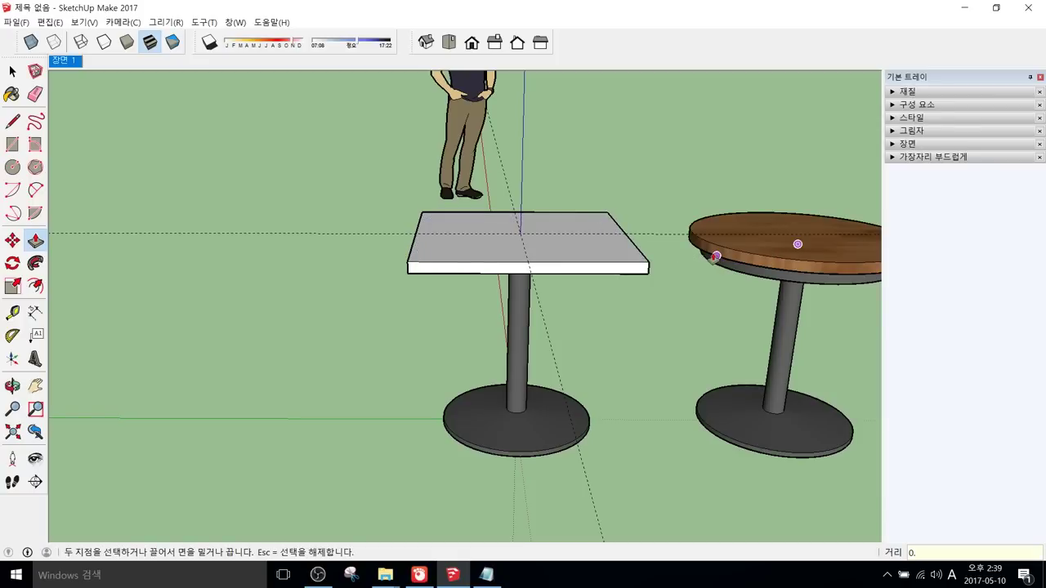
left_click(716, 256)
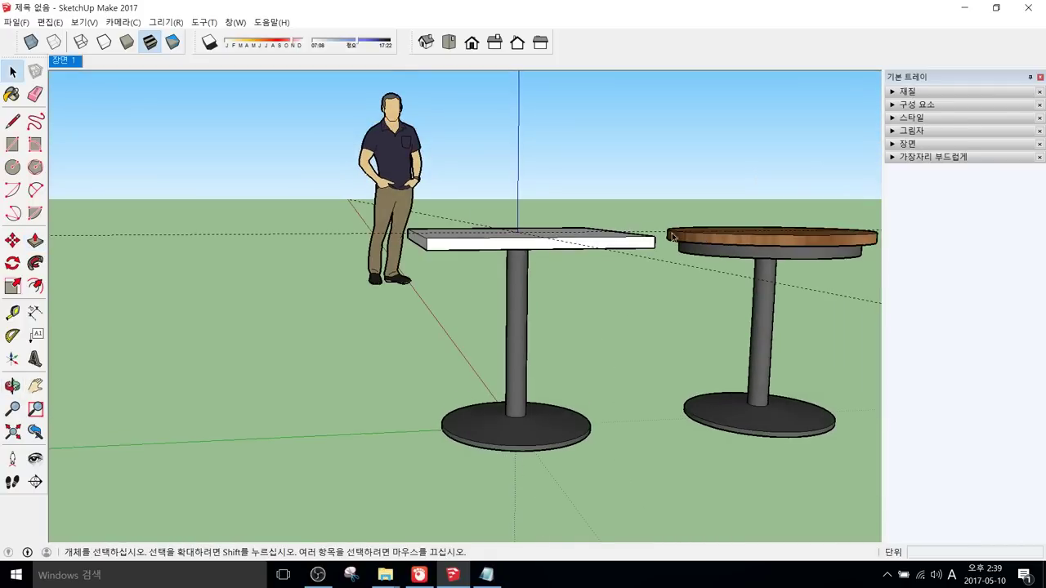
Step: Offset the outline of the square tabletop's underside inward by 0.05 m
middle_click_drag(673, 237, 534, 381)
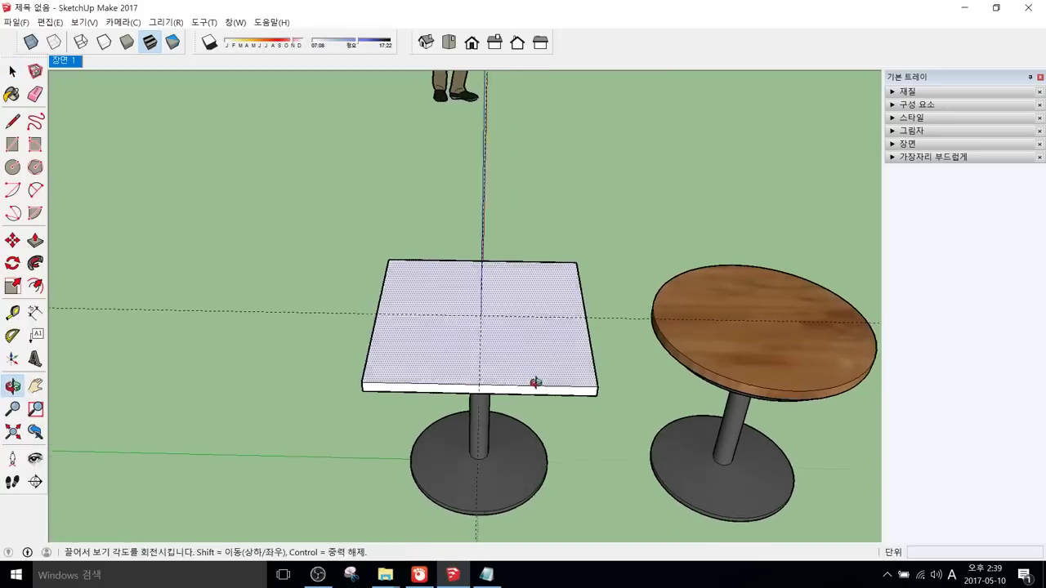
scroll(480, 384, "up", 2)
key("m")
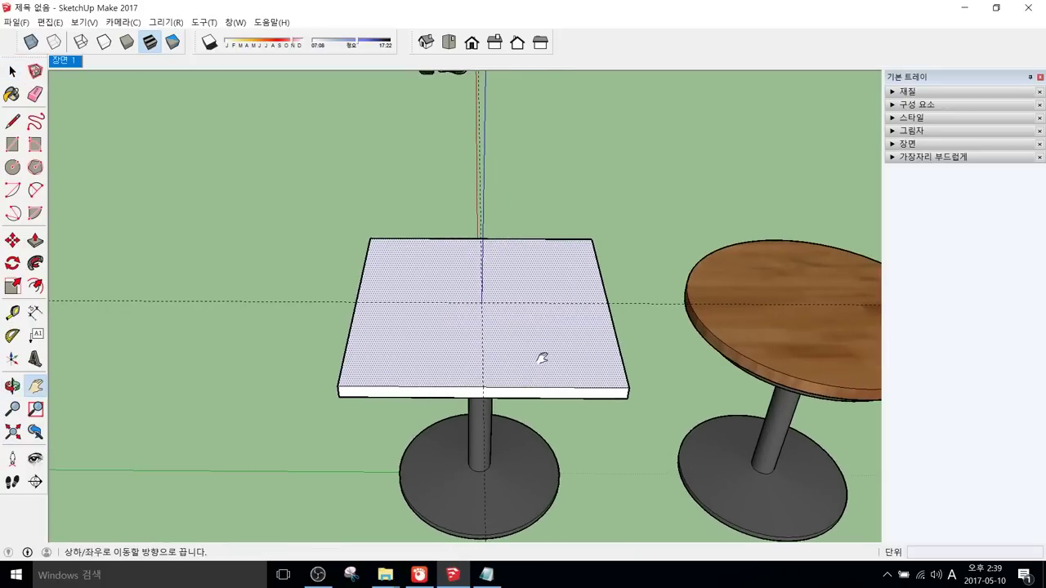
key("f")
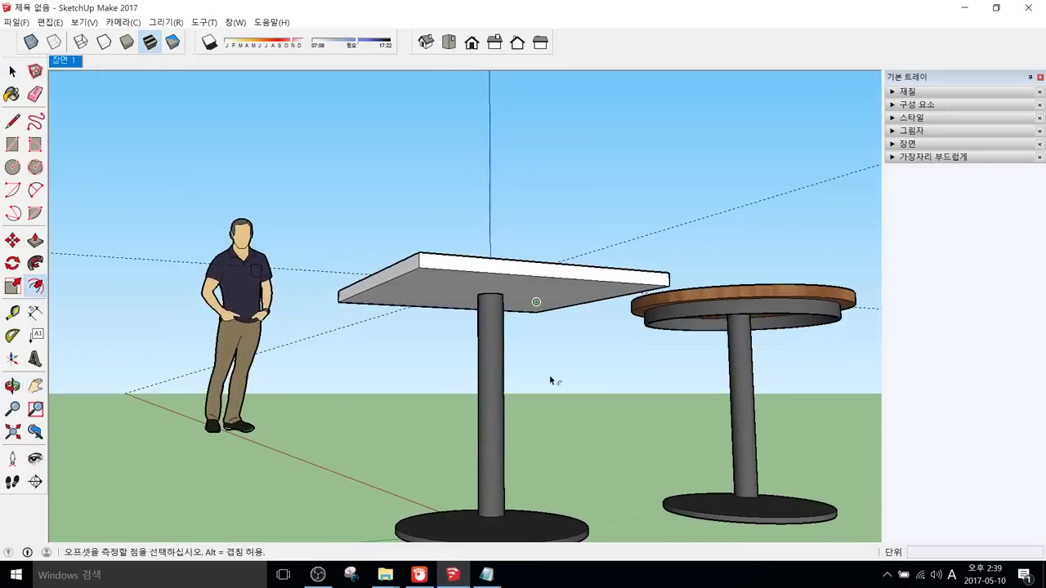
middle_click_drag(549, 375, 532, 300)
left_click(557, 270)
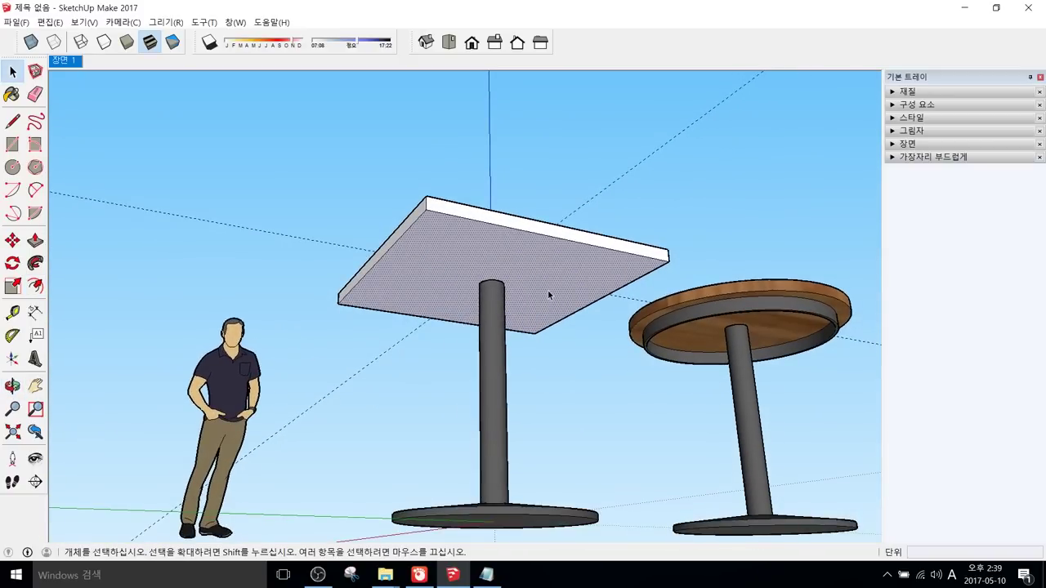
key("f")
left_click(567, 240)
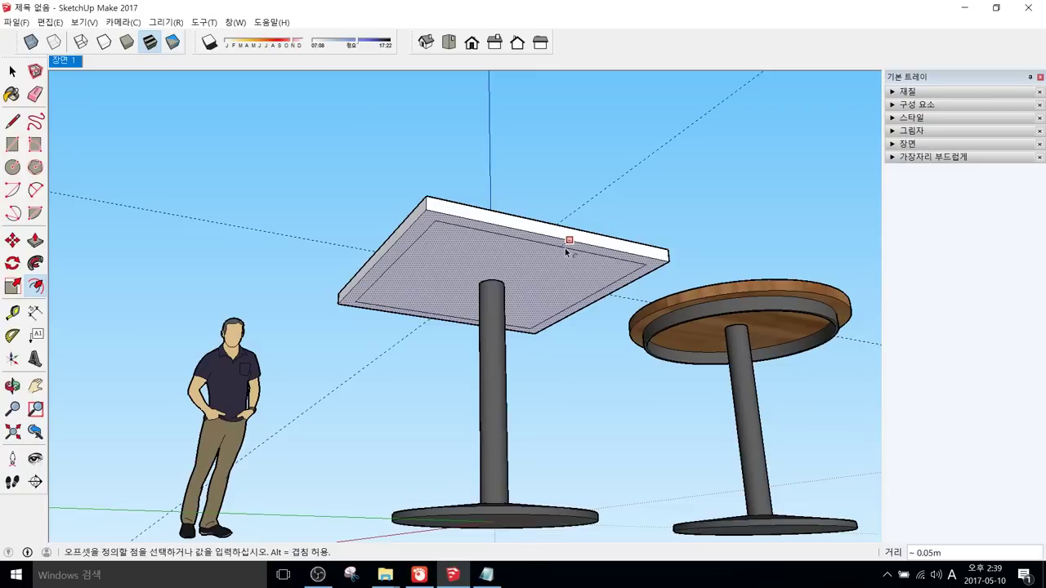
type("0.05")
key("Return")
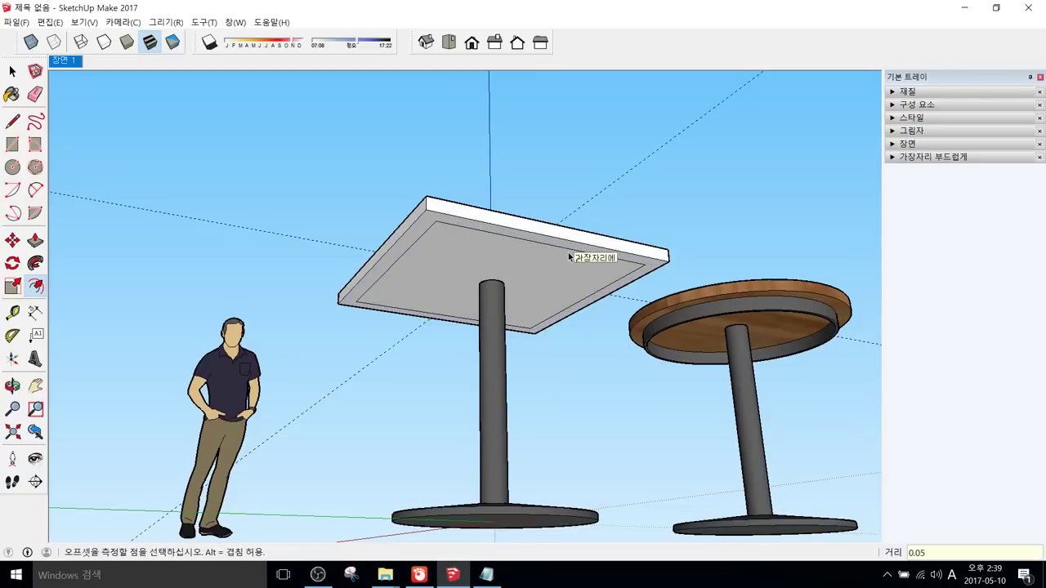
Step: Offset the inner face of the tabletop's underside inward by 0.01 m to form a narrow rim outline
scroll(528, 238, "up", 4)
key("space")
left_click(528, 273)
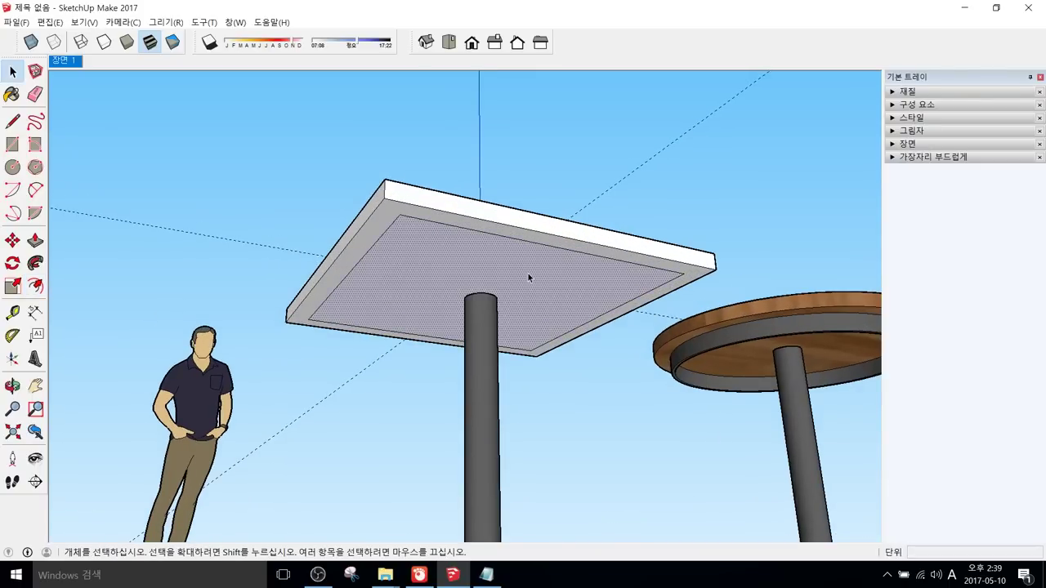
key("f")
left_click(552, 246)
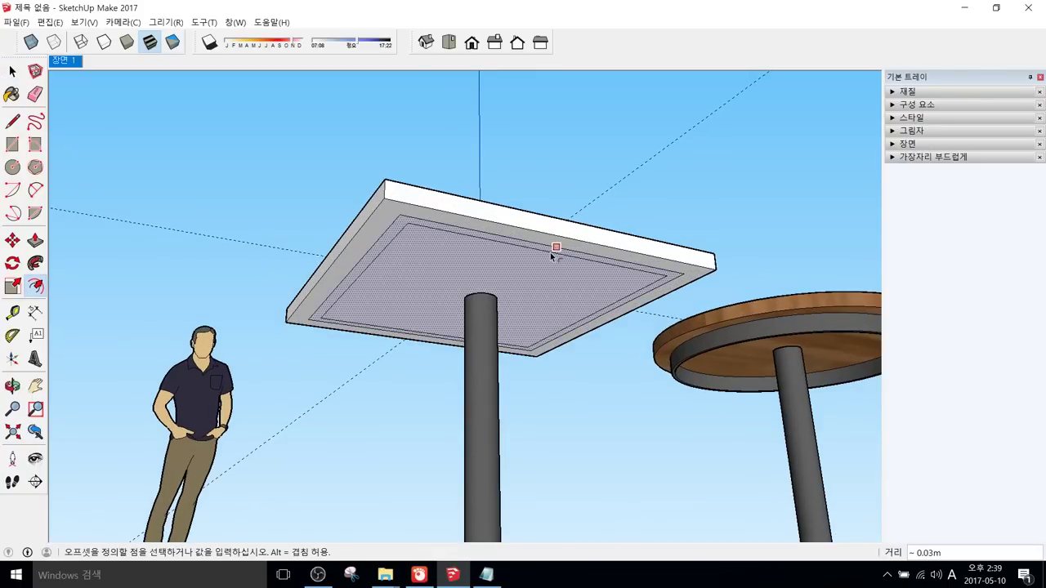
type("0.01")
key("Return")
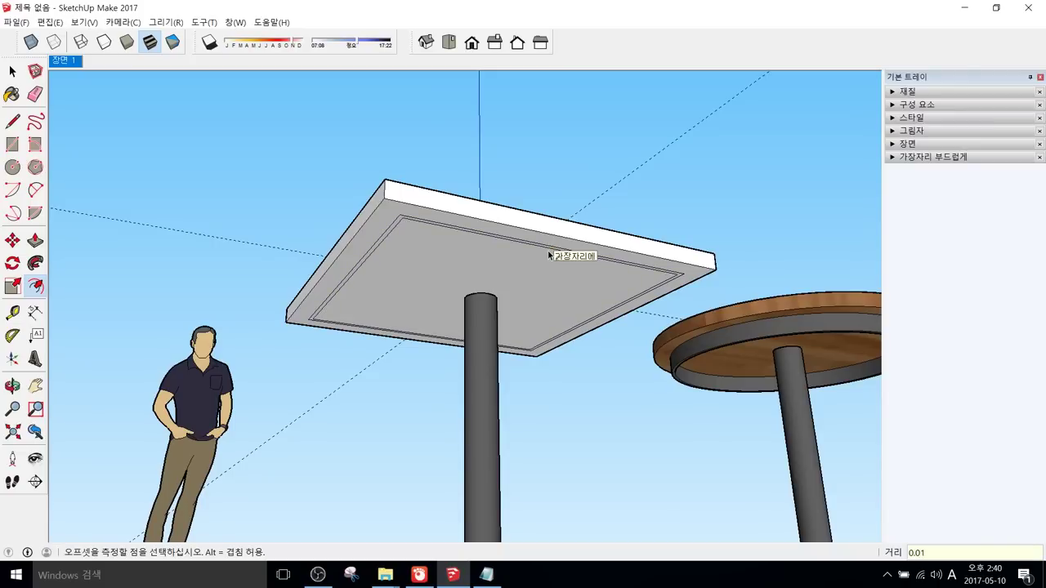
Step: Push/Pull the narrow rim face on the tabletop's underside downward by 0.05 m
scroll(529, 242, "up", 1)
key("p")
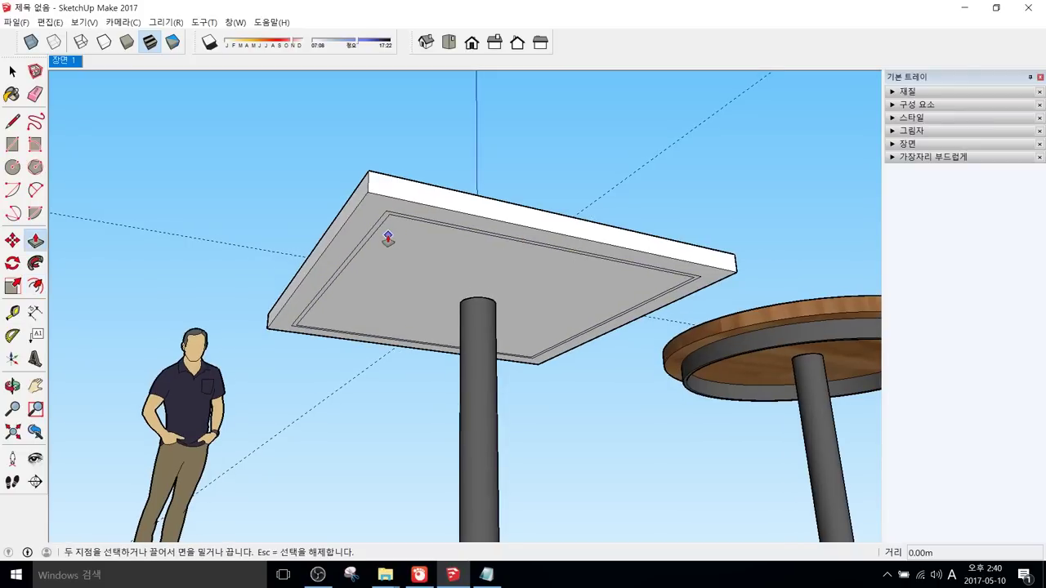
scroll(380, 230, "up", 2)
key("space")
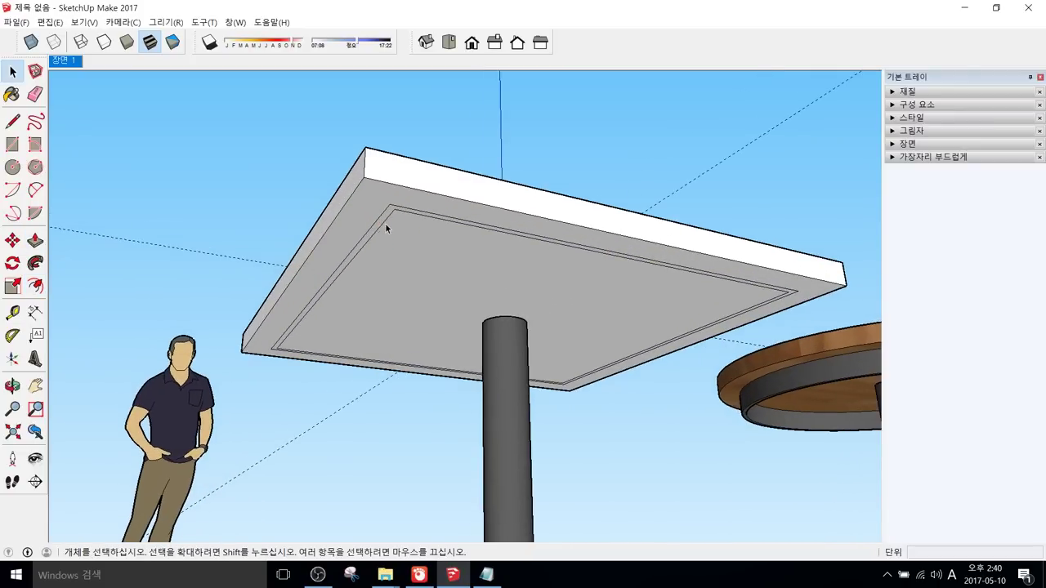
left_click(387, 217)
scroll(389, 215, "up", 2)
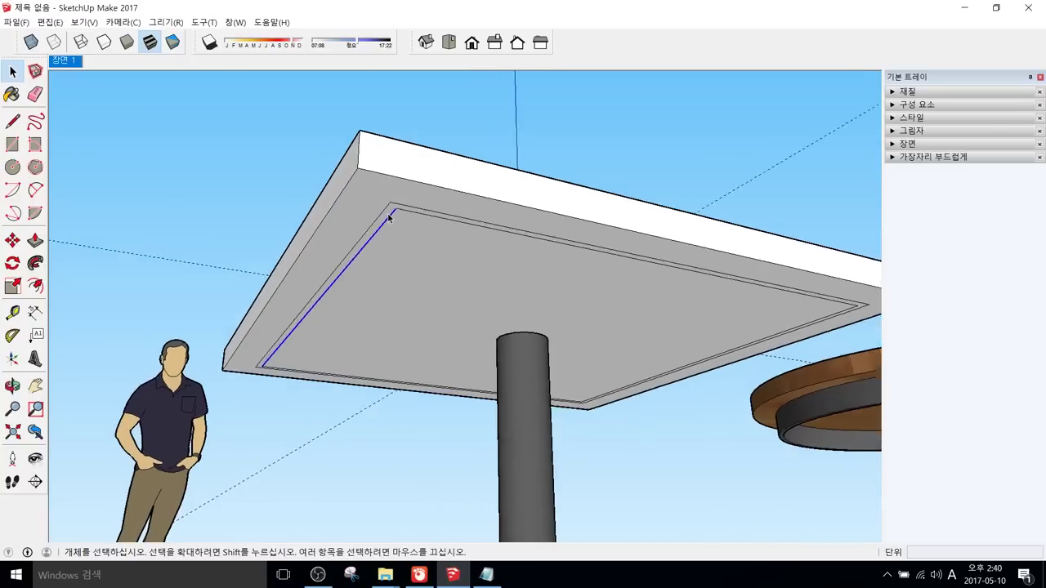
scroll(389, 215, "down", 2)
key("p")
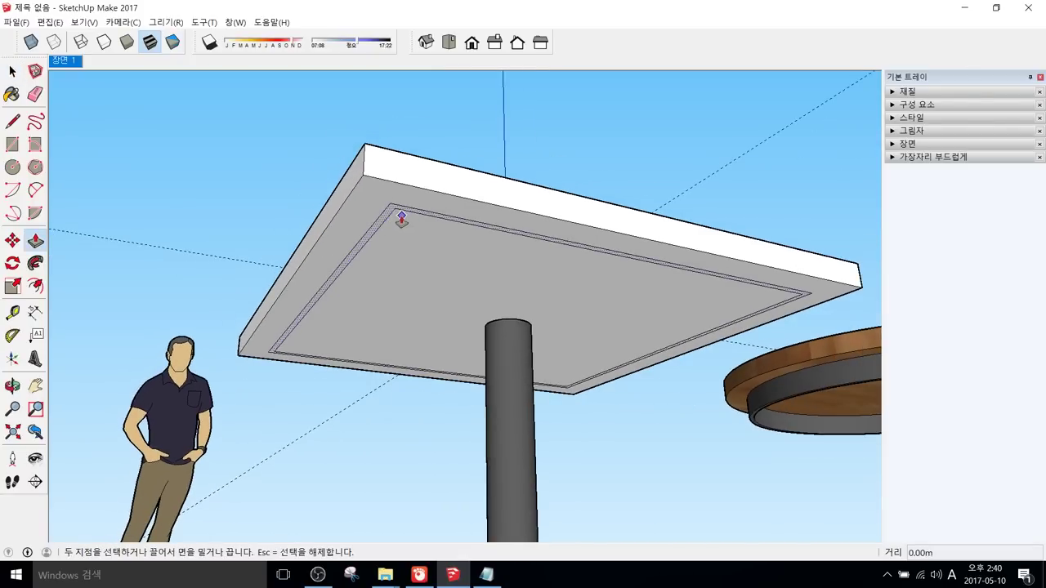
left_click(396, 210)
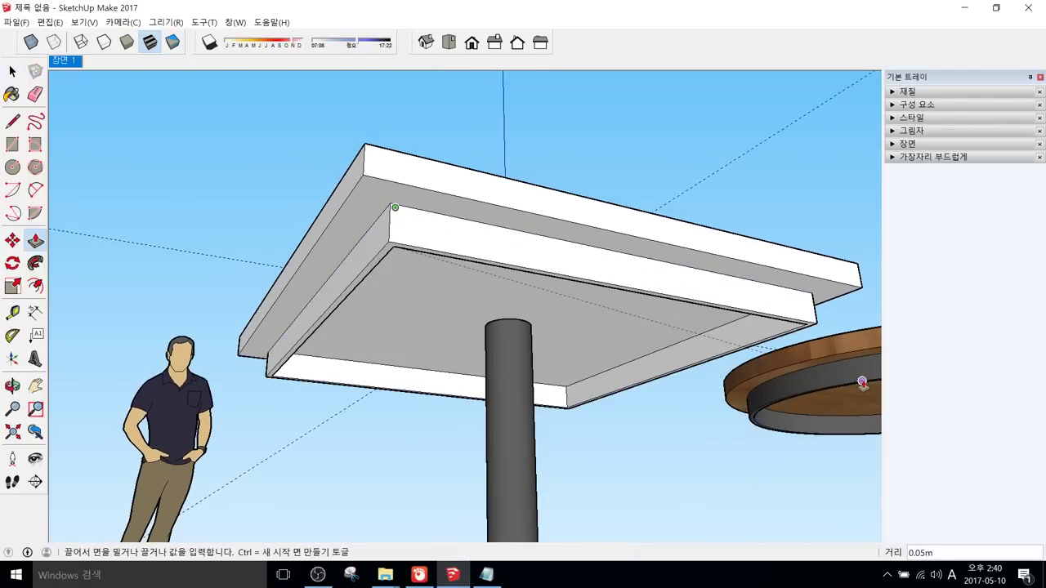
type("0")
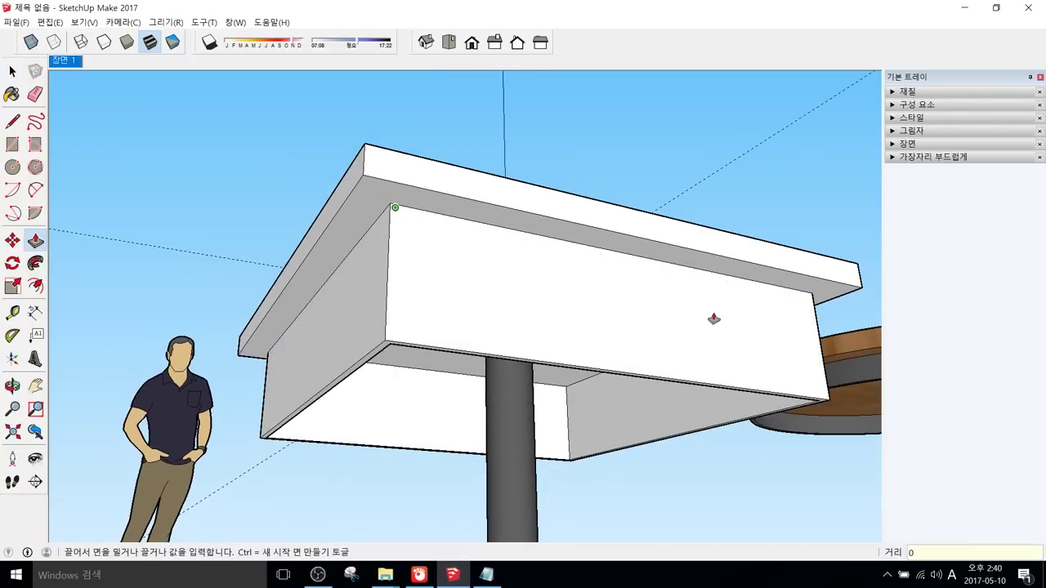
type(".05")
key("Return")
Step: Select the whole square tabletop with its rim and paint it with the dark grey M06 색 material
middle_click_drag(713, 319, 409, 276)
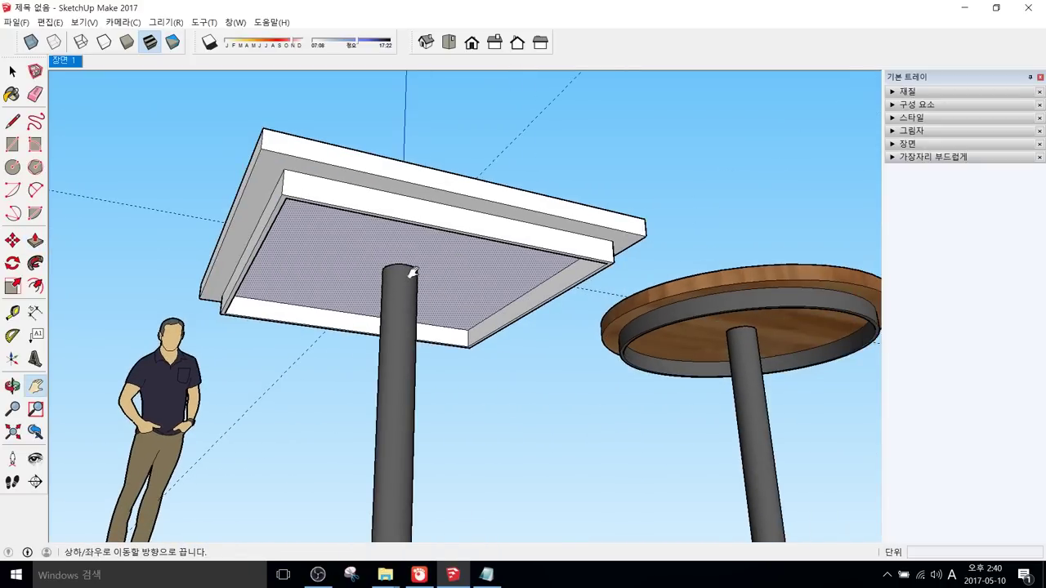
key("space")
left_click(425, 244)
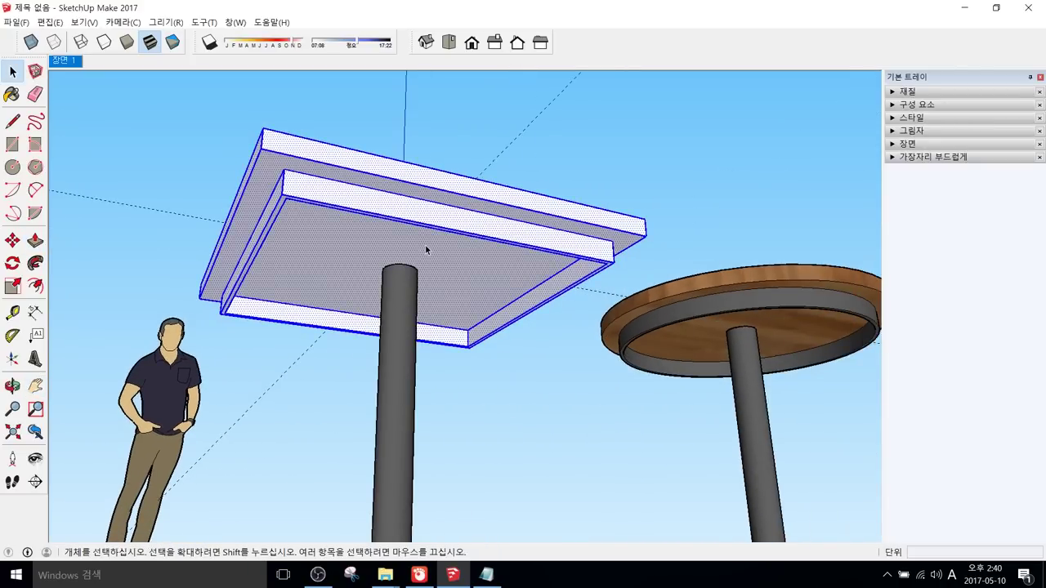
key("b")
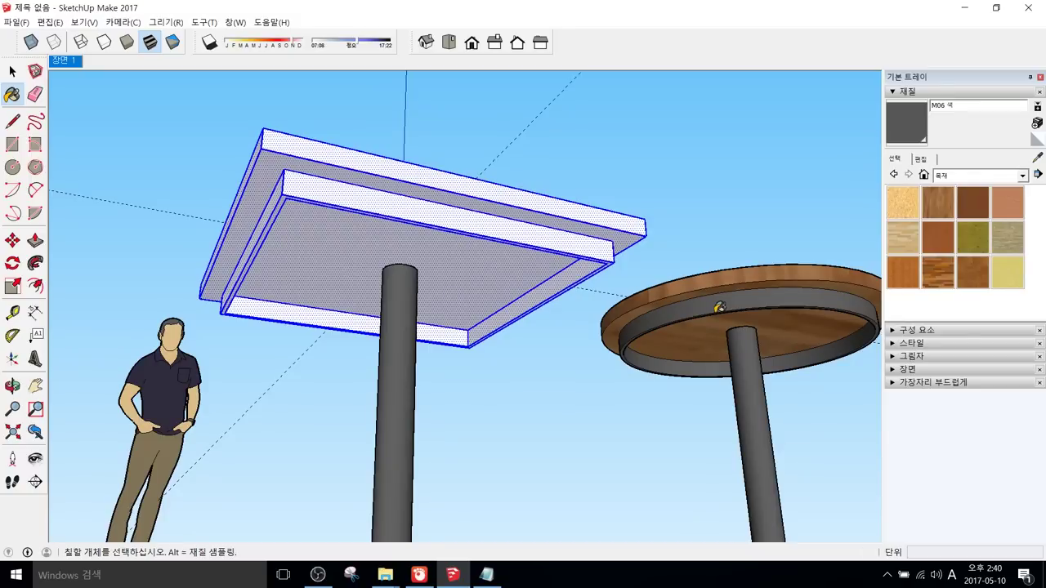
key("alt")
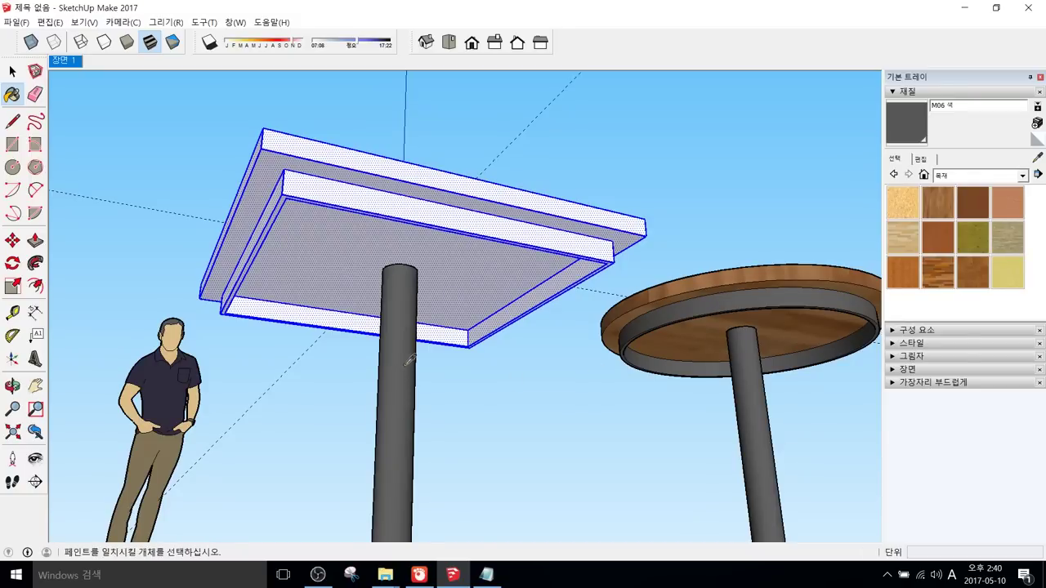
left_click(414, 264)
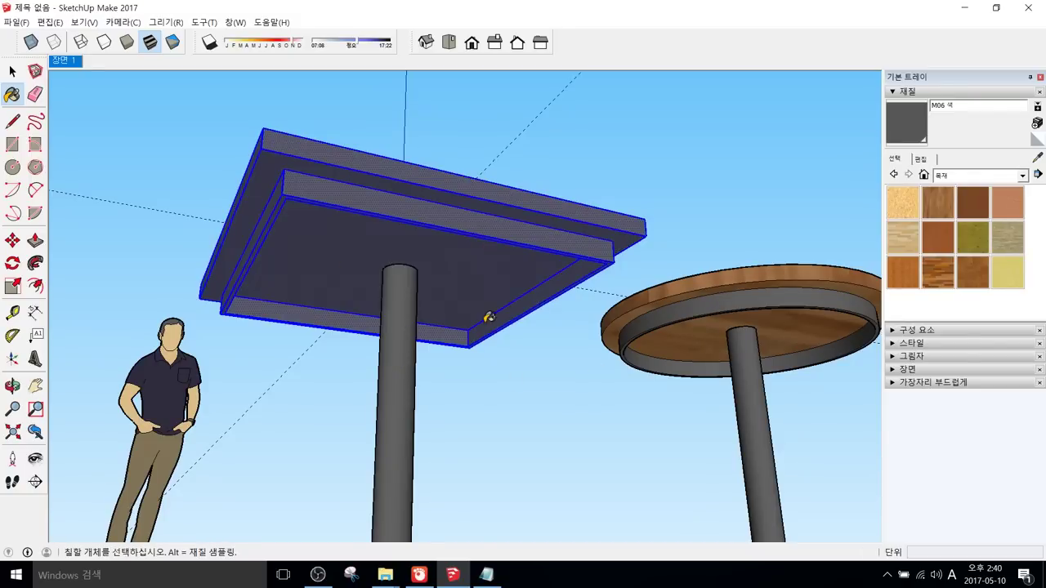
Step: Sample the wood material 목재바닥 from the round table and paint the square slab's underside, side and top faces with it
key("space")
left_click(540, 333)
key("b")
key("alt")
left_click(707, 338, "alt")
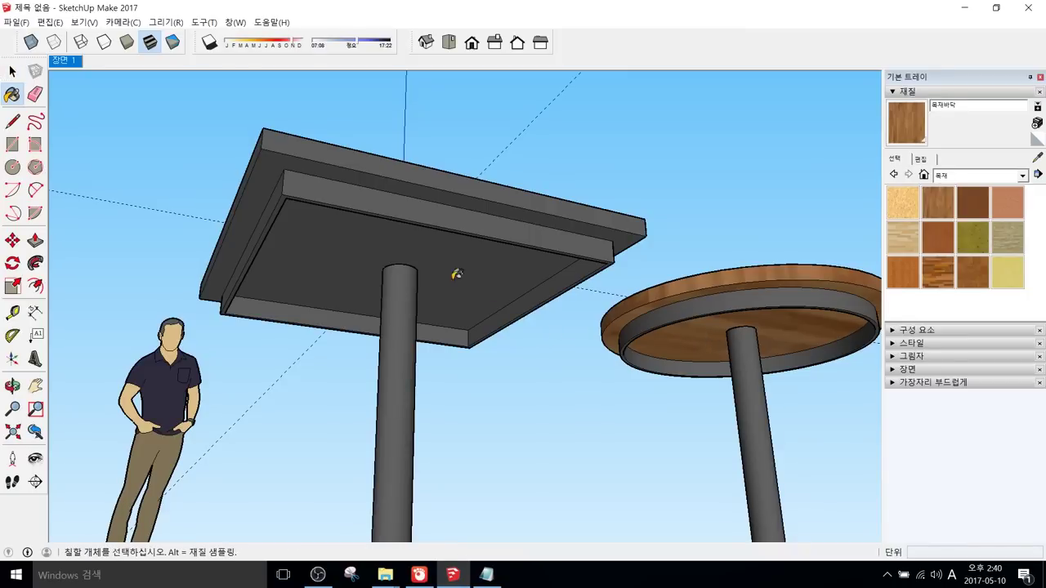
left_click(458, 263)
left_click(266, 162)
left_click(319, 147)
mouse_move(319, 147)
middle_mouse_down()
mouse_move(413, 259)
mouse_move(597, 294)
mouse_move(401, 283)
mouse_move(619, 277)
mouse_move(544, 303)
mouse_move(283, 205)
mouse_move(357, 206)
mouse_move(362, 317)
middle_mouse_up()
left_click(413, 276)
left_click(457, 260)
Step: Select all connected geometry of the square tabletop and make it a group
key("space")
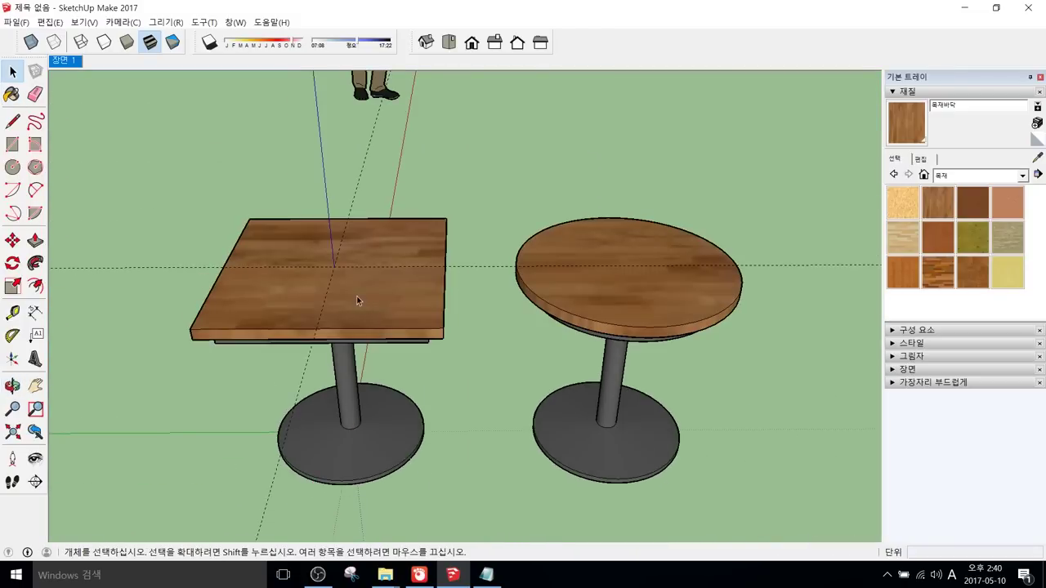
triple_click(357, 300)
key("g")
middle_click_drag(356, 375, 486, 349, "shift")
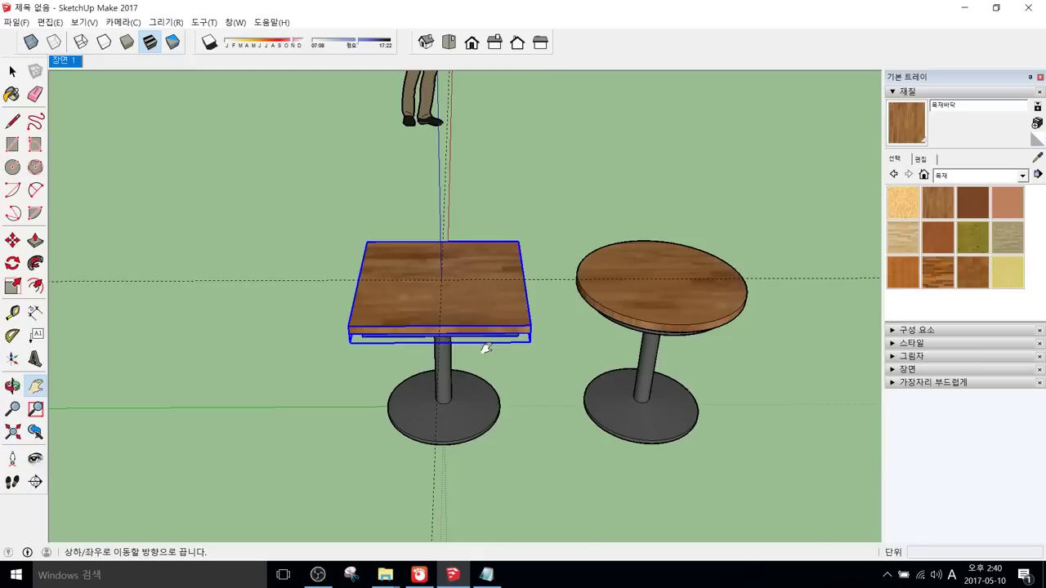
right_click(503, 303)
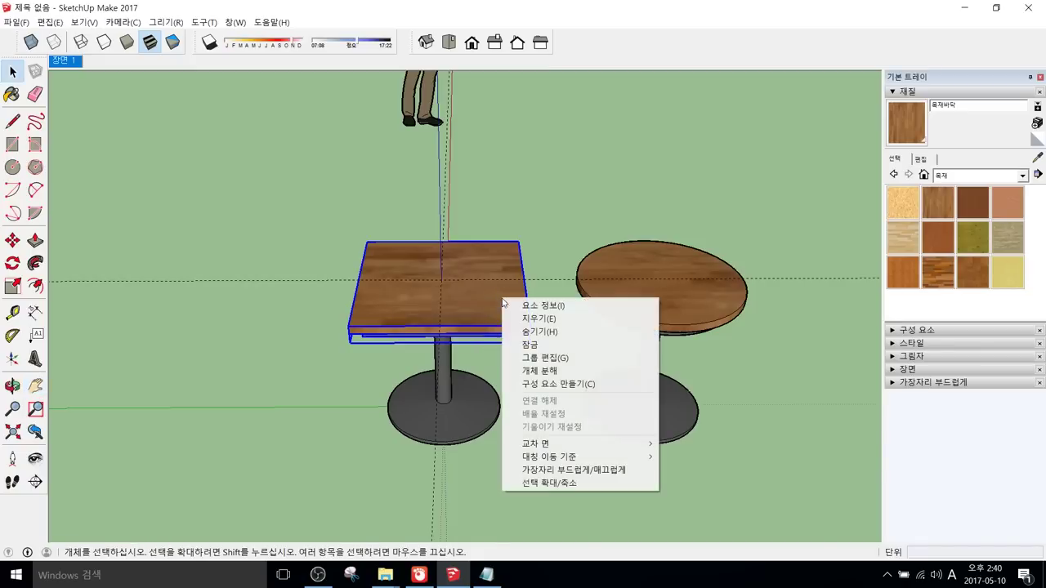
left_click(423, 345)
Step: Erase the dashed guide lines that cross the tabletops
key("e")
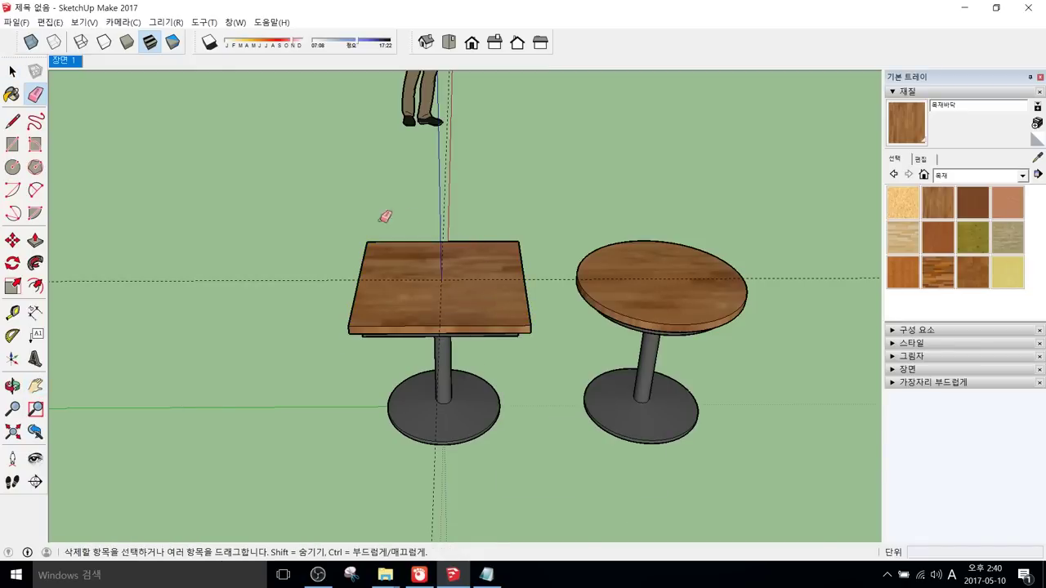
mouse_move(437, 257)
middle_mouse_down()
mouse_move(572, 294)
mouse_move(609, 229)
mouse_move(474, 286)
middle_mouse_up()
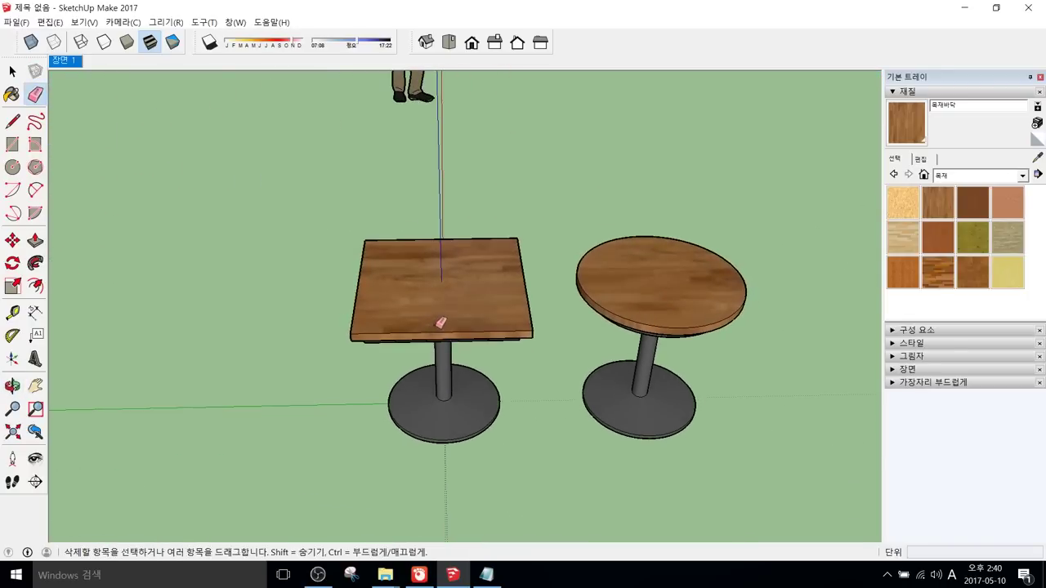
key("space")
Step: Select the square table's top and base together and group them as one table
left_click(461, 293)
left_click(672, 295)
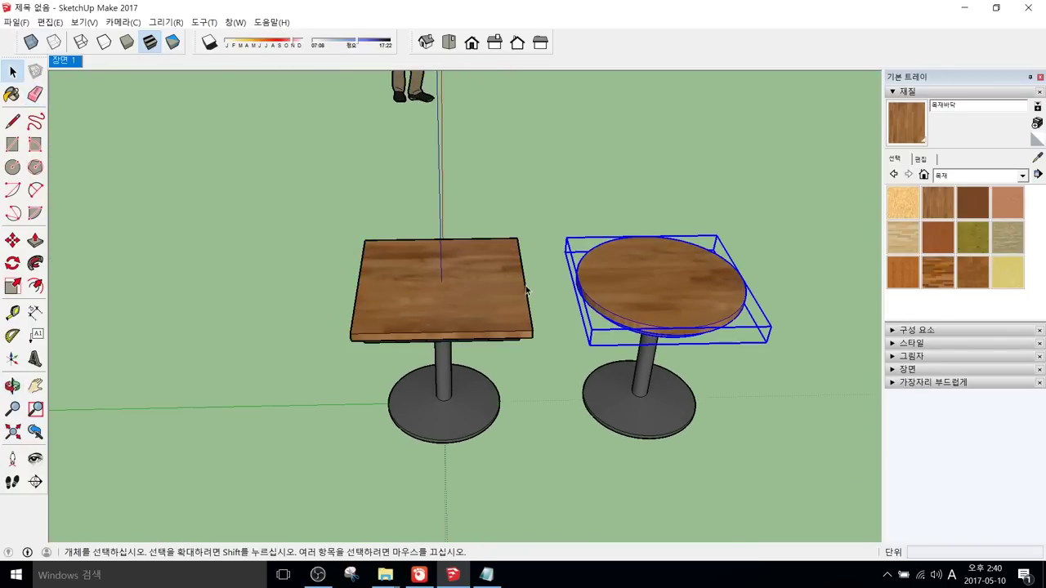
left_click_drag(293, 205, 541, 479)
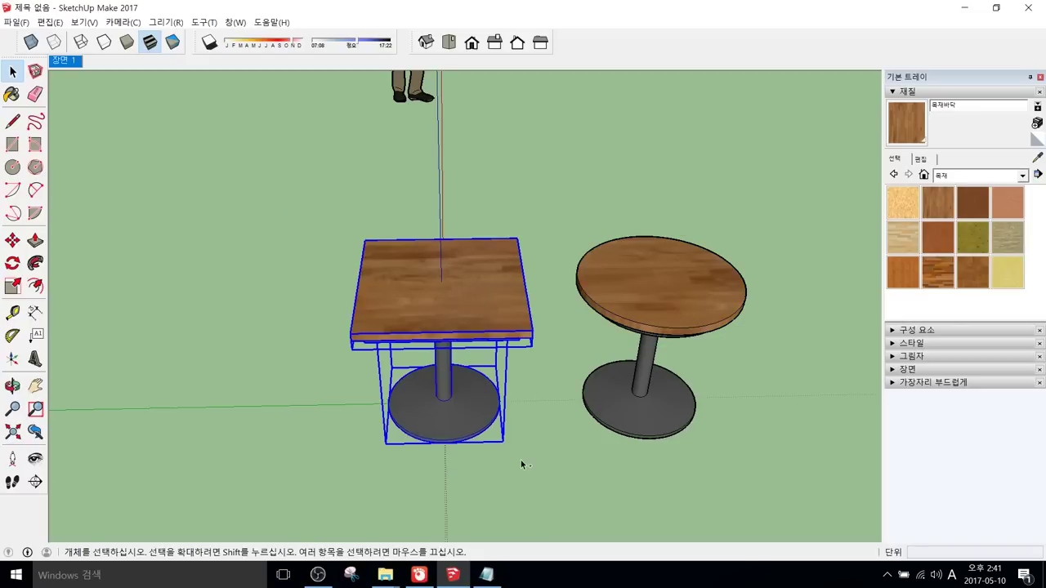
key("ctrl+g")
Step: Group the round table's top and base as one table, and select each table to check its grouping
left_click_drag(565, 214, 765, 487)
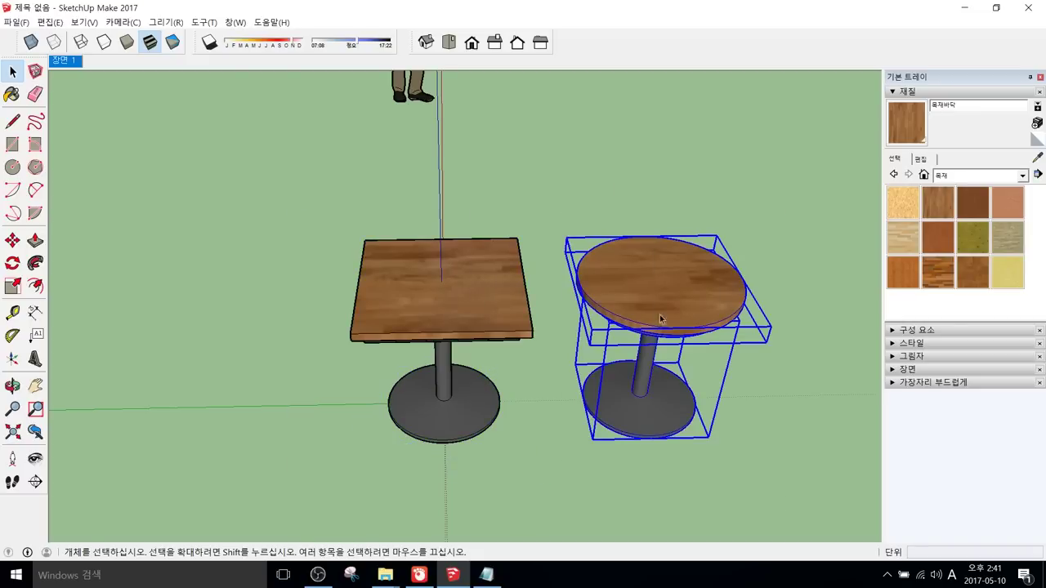
right_click(634, 263)
left_click(678, 388)
left_click(472, 286)
left_click(641, 287)
right_click(650, 289)
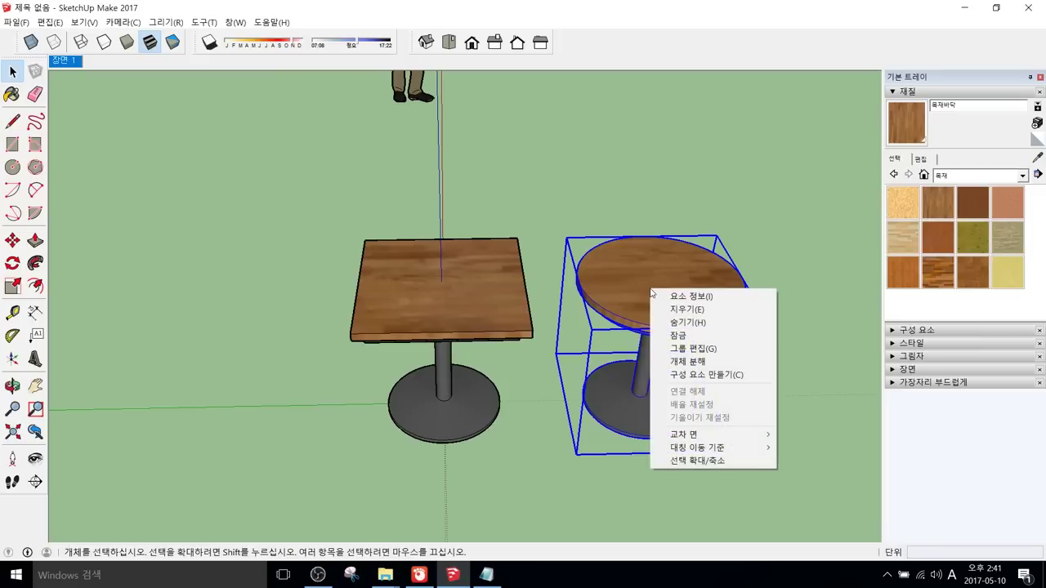
Step: Turn the round table group into a component named "원형테이블"
left_click(687, 375)
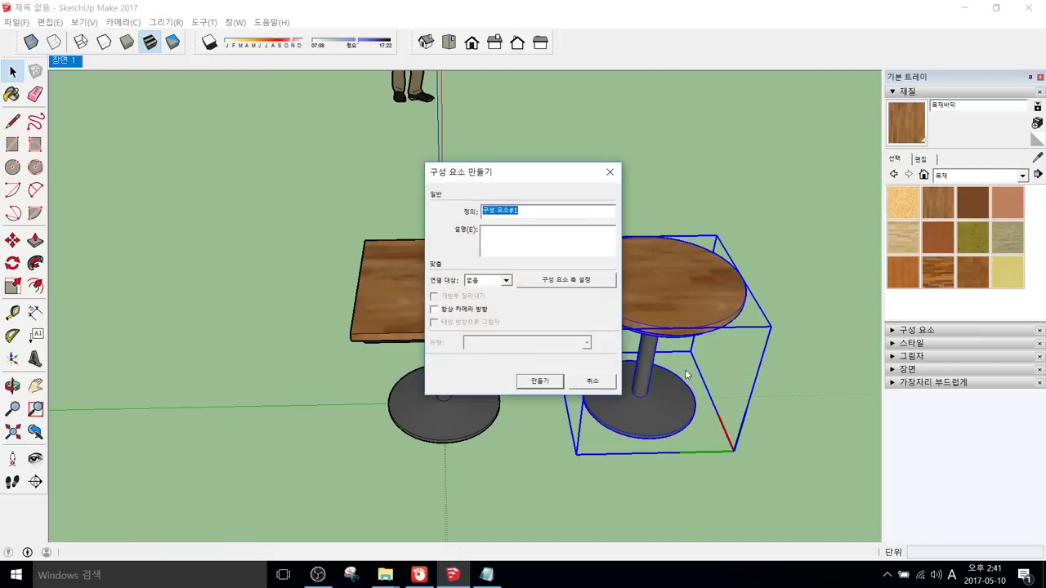
type("ㅇ")
type("원형테이블")
key("Return")
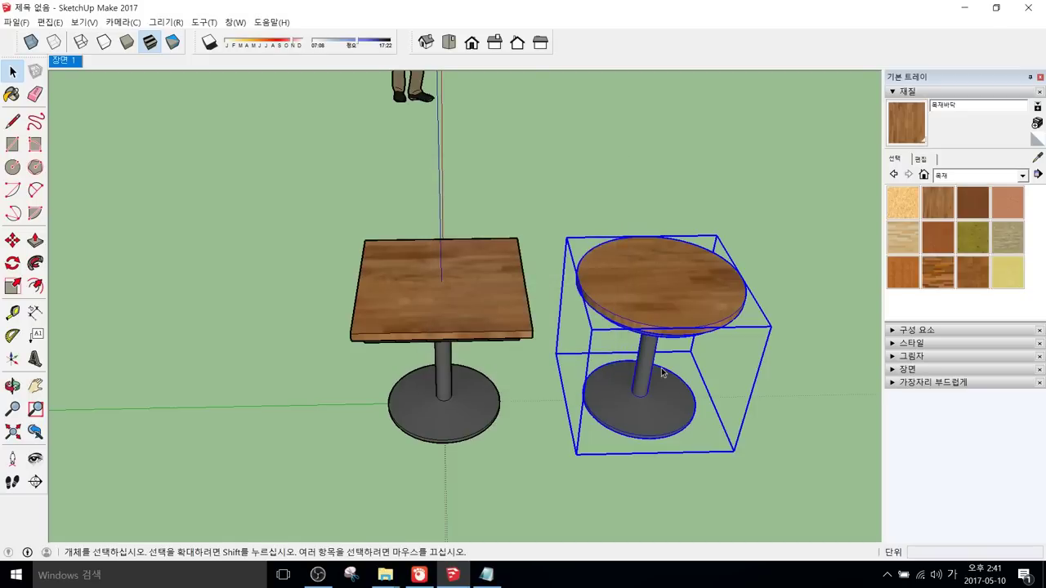
Step: Turn the square table group into a component named "사각테이블" and clear the selection
left_click(495, 310)
right_click(494, 310)
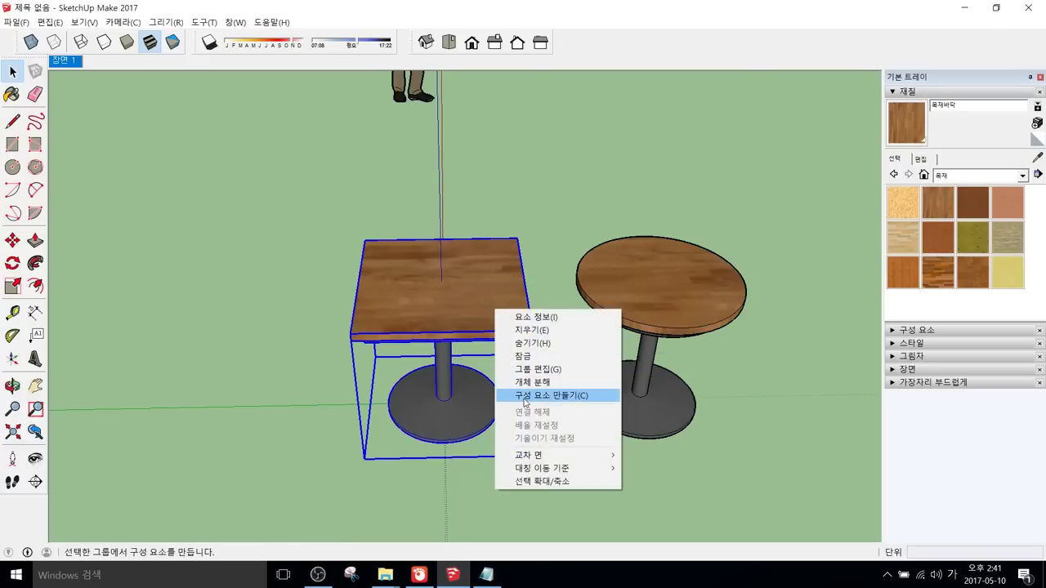
left_click(524, 398)
type("네")
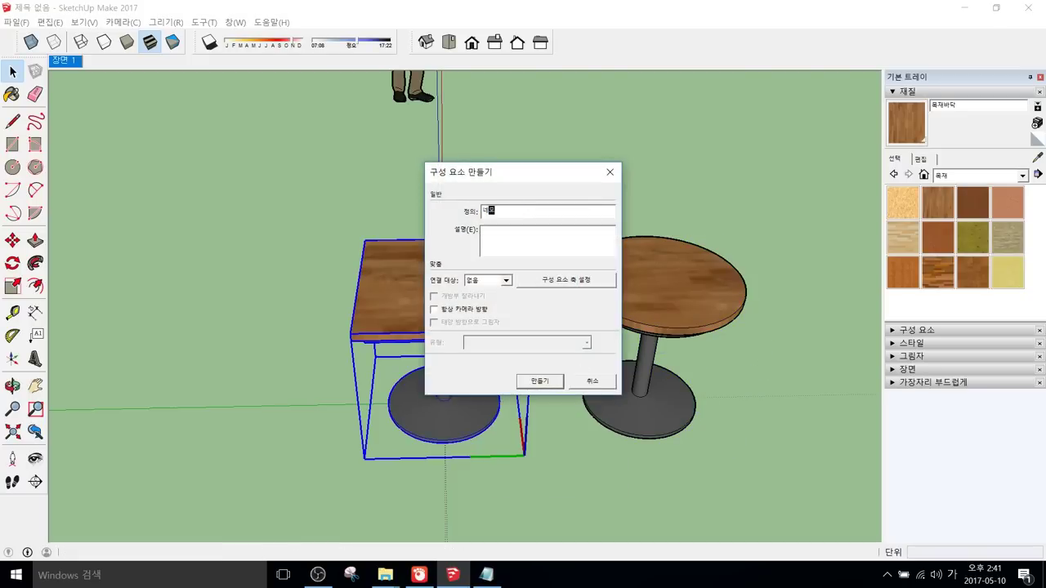
type("모테이블")
key("Return")
left_click(692, 494)
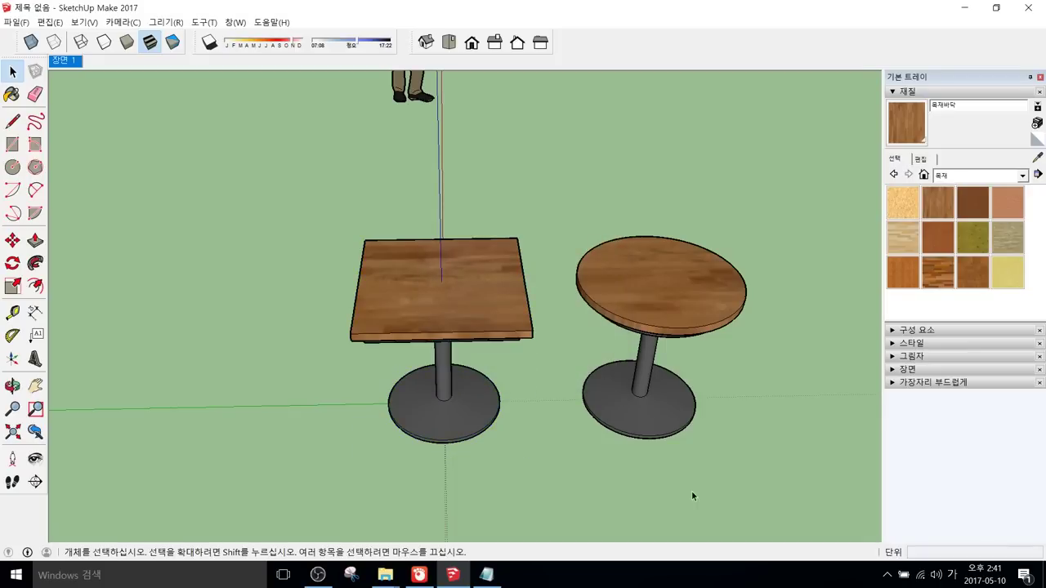
Step: Show the components in the model and place another "사각테이블" beside the original square table
left_click(895, 93)
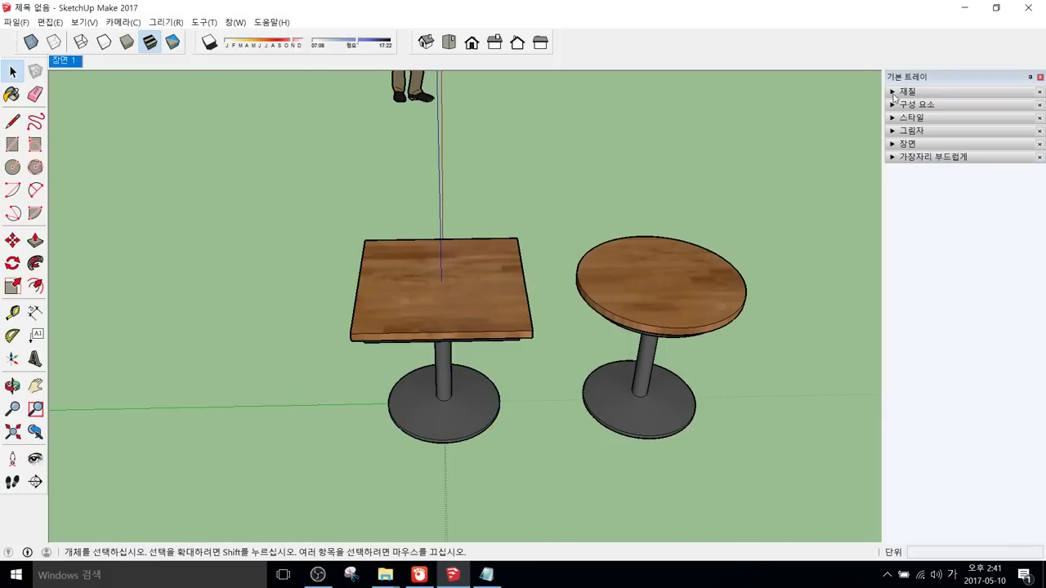
left_click(896, 105)
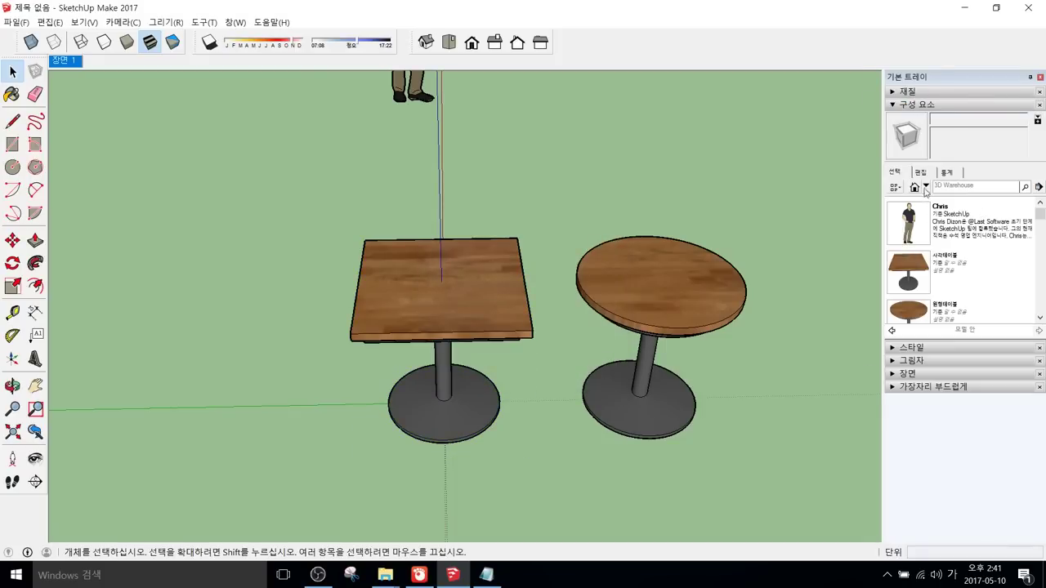
left_click(911, 264)
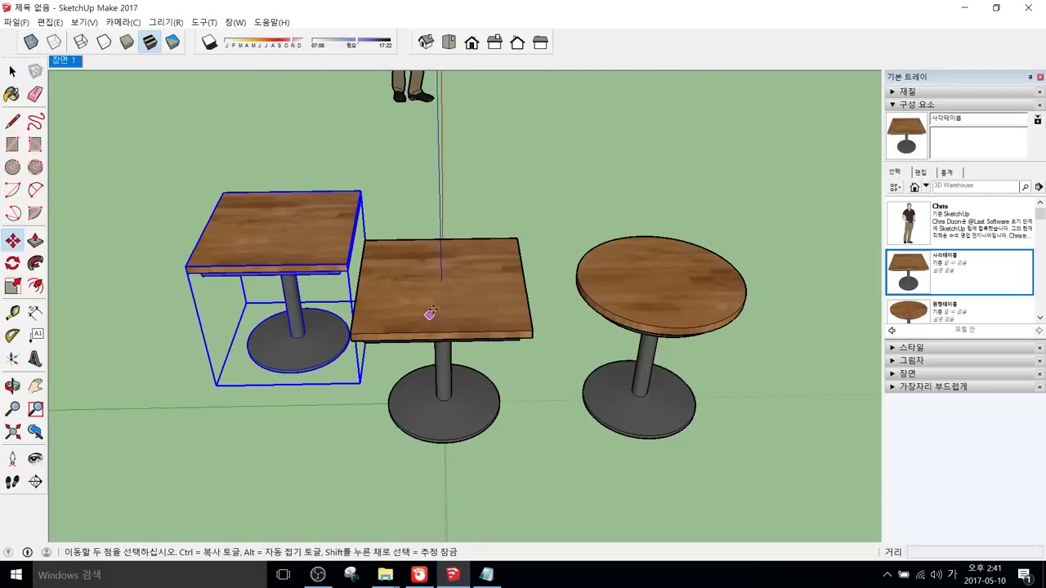
left_click(360, 384)
Step: Open the original square table component for editing, try scaling its tabletop about the center, and undo the scaling
left_click(438, 305)
double_click(438, 308)
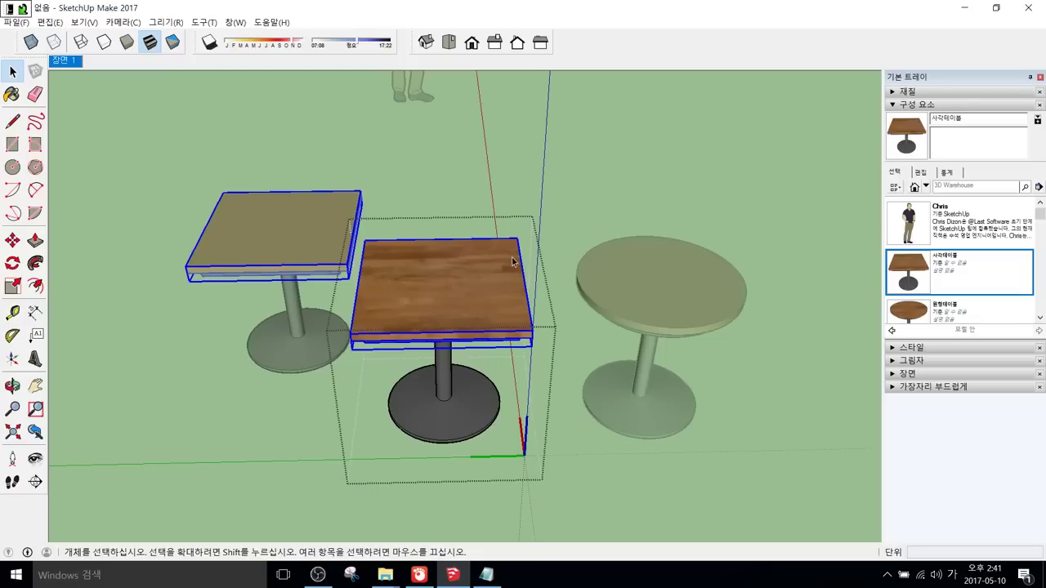
key("s")
left_click_drag(515, 255, 479, 286, "ctrl")
key("ctrl+z")
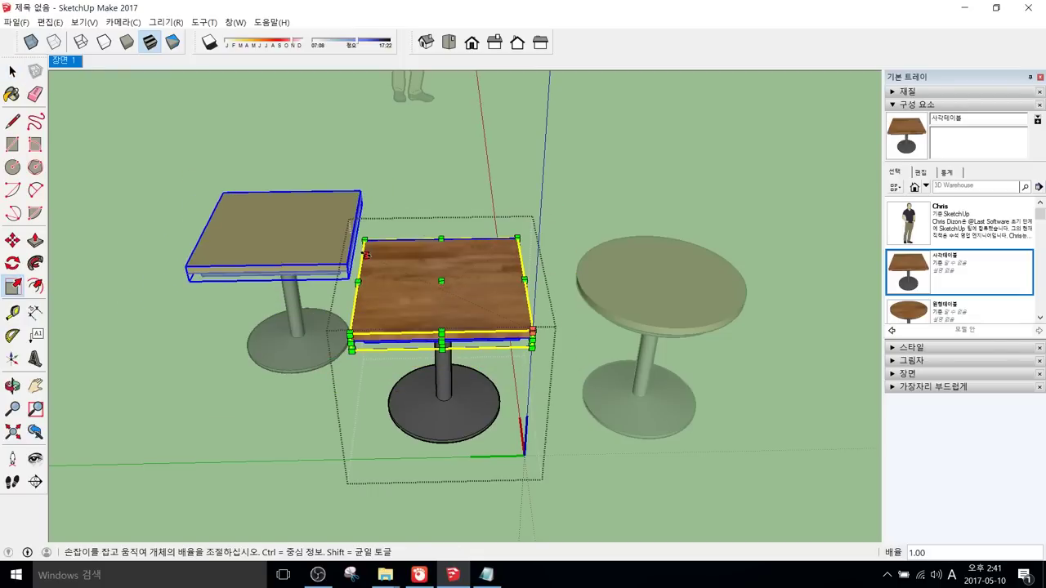
Step: Undo the remaining changes back to before the extra square table was placed
key("ctrl+z")
key("ctrl+z")
key("ctrl+z")
key("ctrl+z")
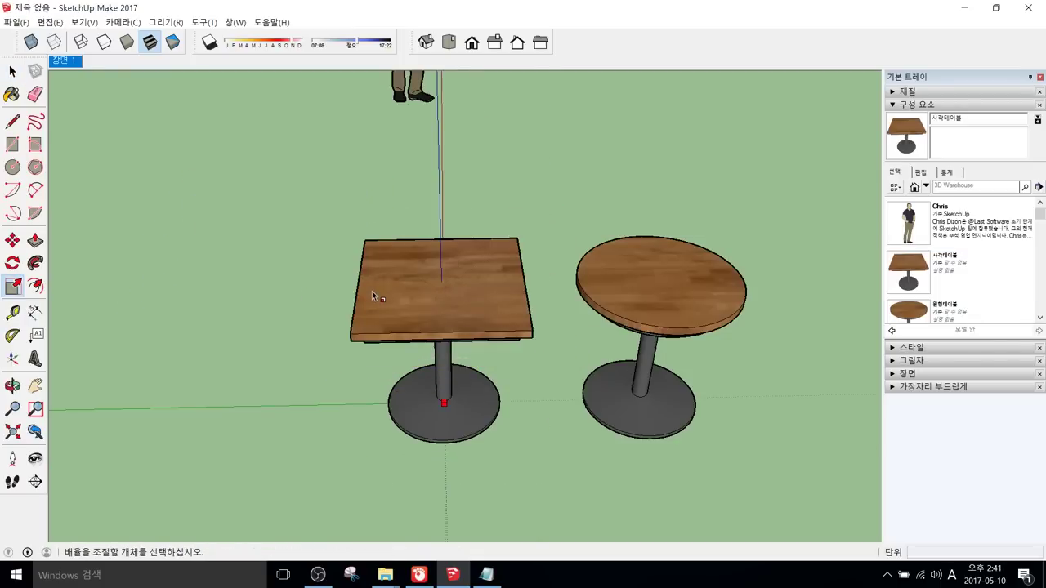
key("space")
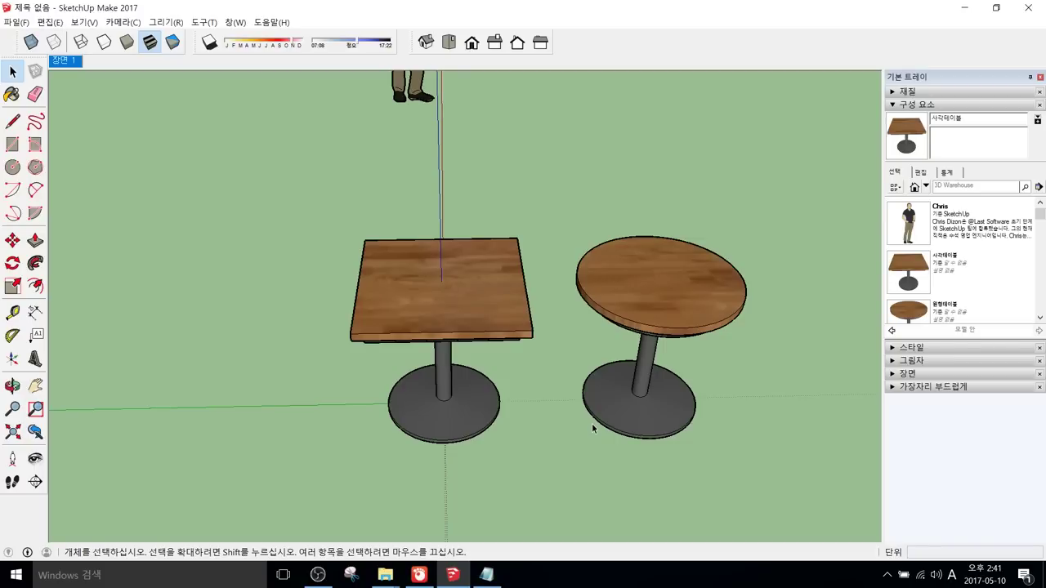
Step: Move the square table about 1.54 m away from the origin, to the front of the round table
middle_click_drag(454, 418, 598, 401)
scroll(578, 380, "down", 2)
left_click(545, 396)
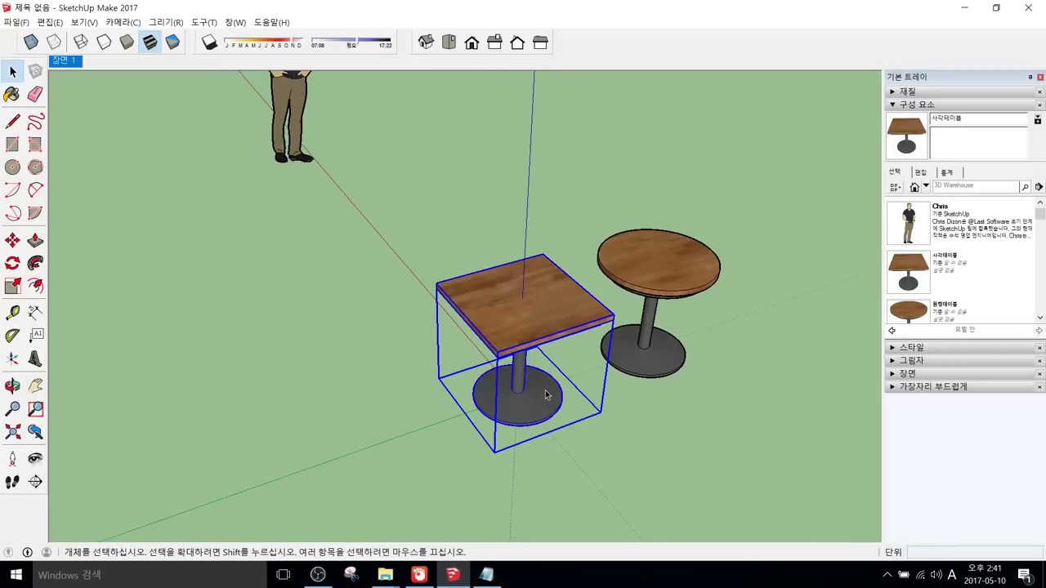
key("m")
left_click(541, 397)
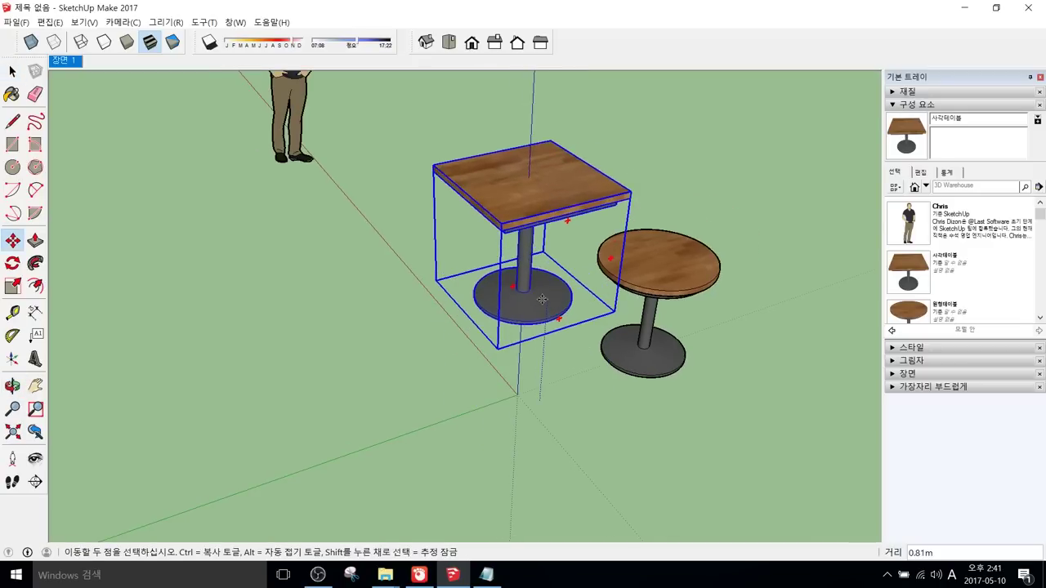
left_click(782, 443)
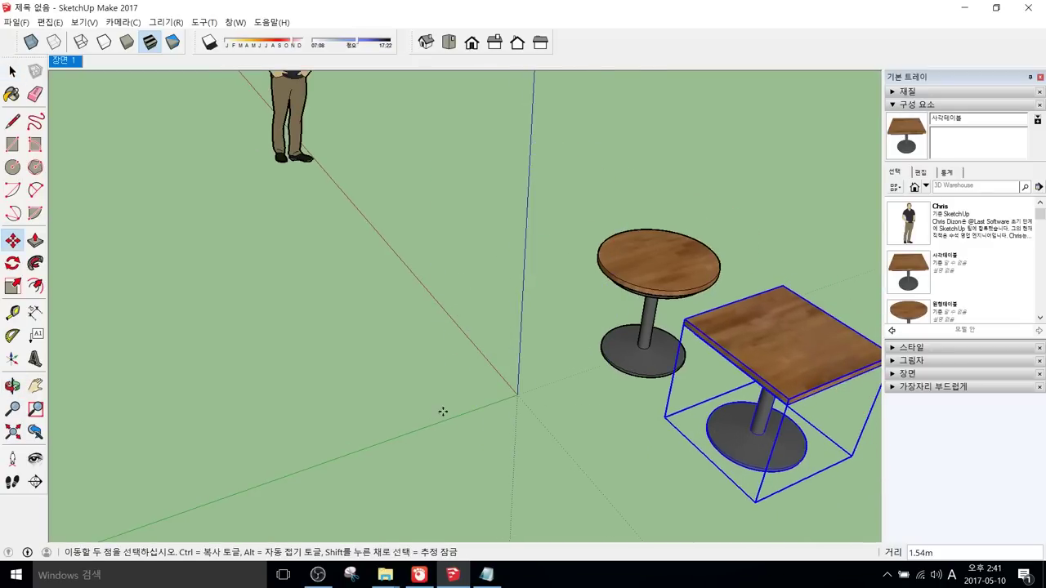
key("h")
left_click_drag(448, 408, 418, 350)
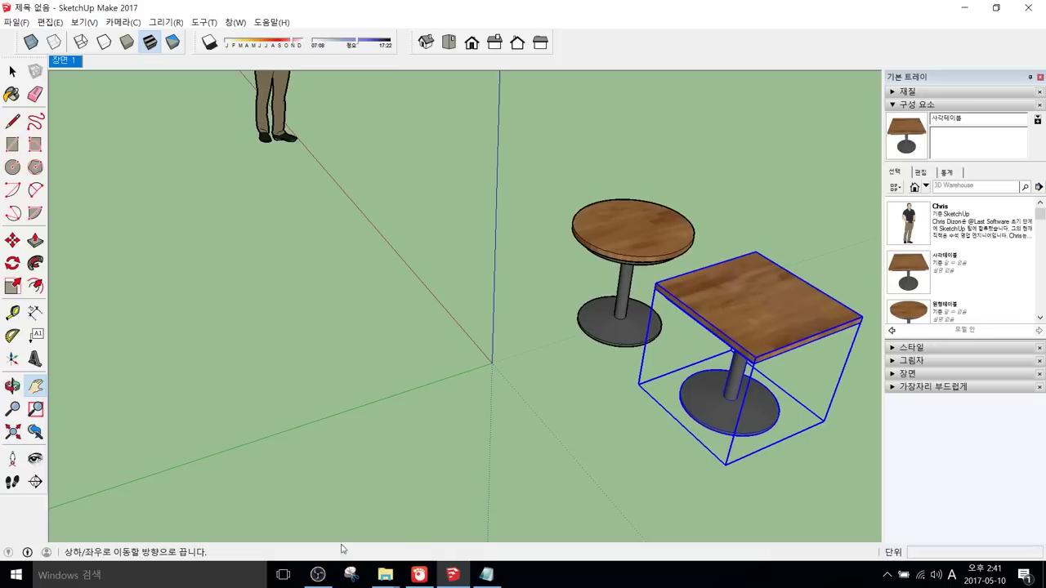
left_click(322, 577)
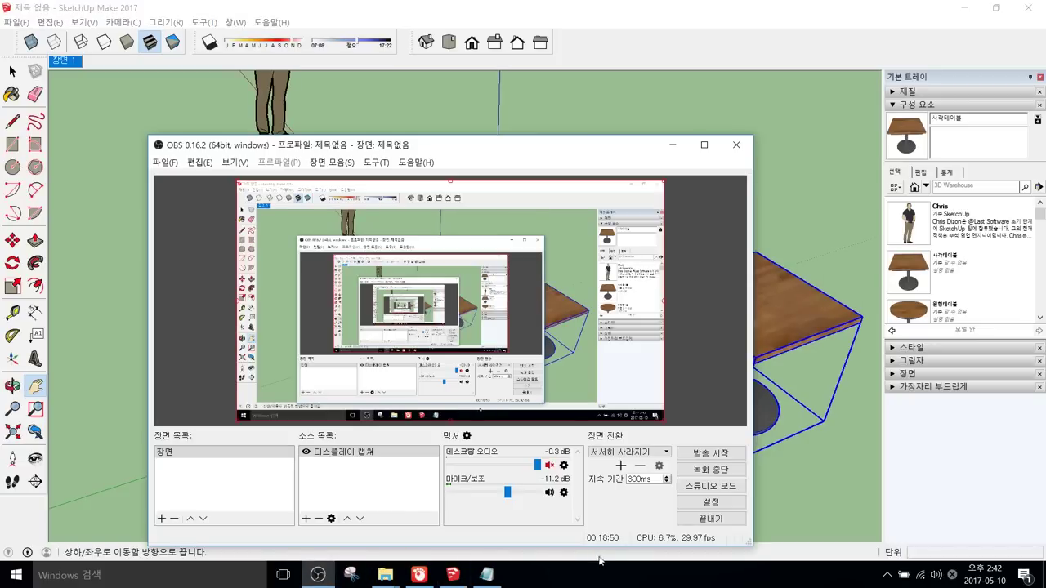
left_click(722, 470)
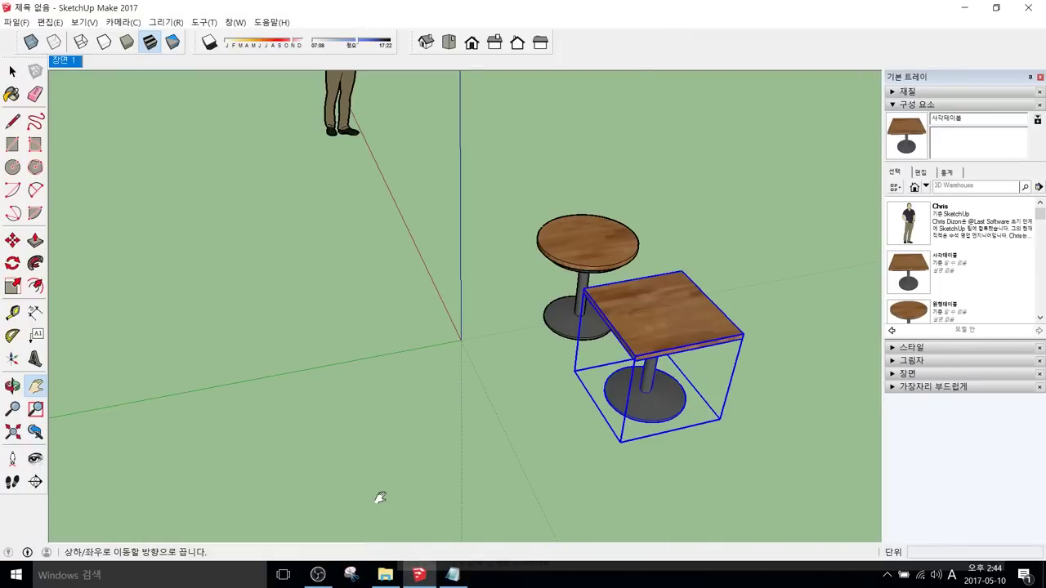
scroll(456, 343, "up", 3)
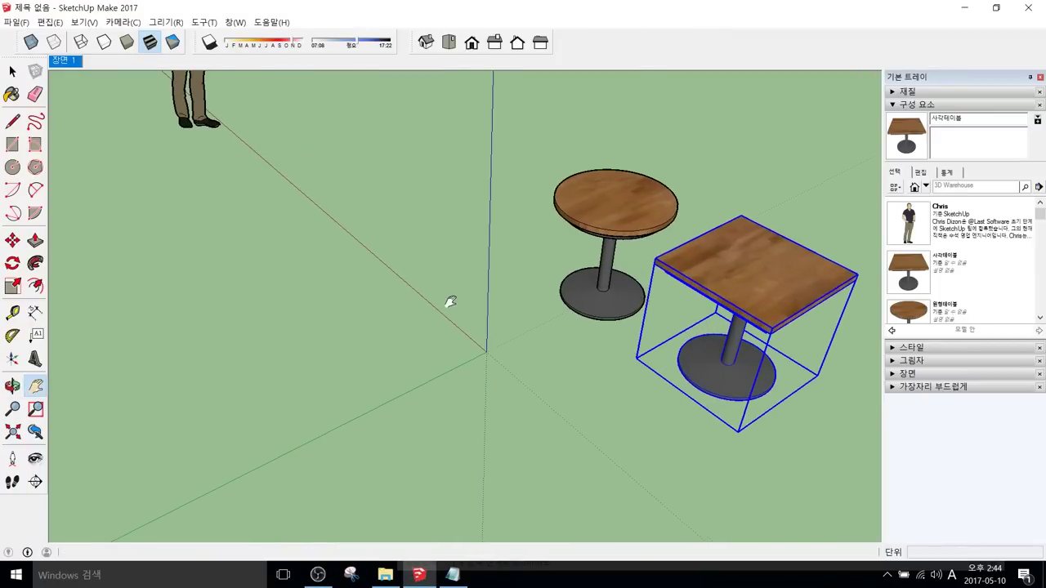
scroll(450, 302, "down", 1)
scroll(460, 422, "down", 1)
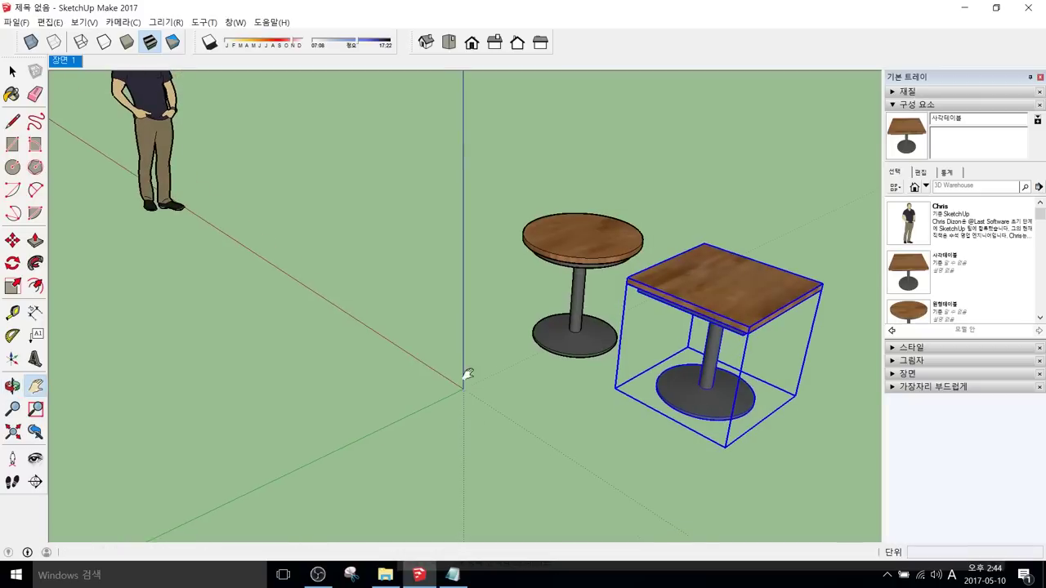
scroll(469, 371, "up", 3)
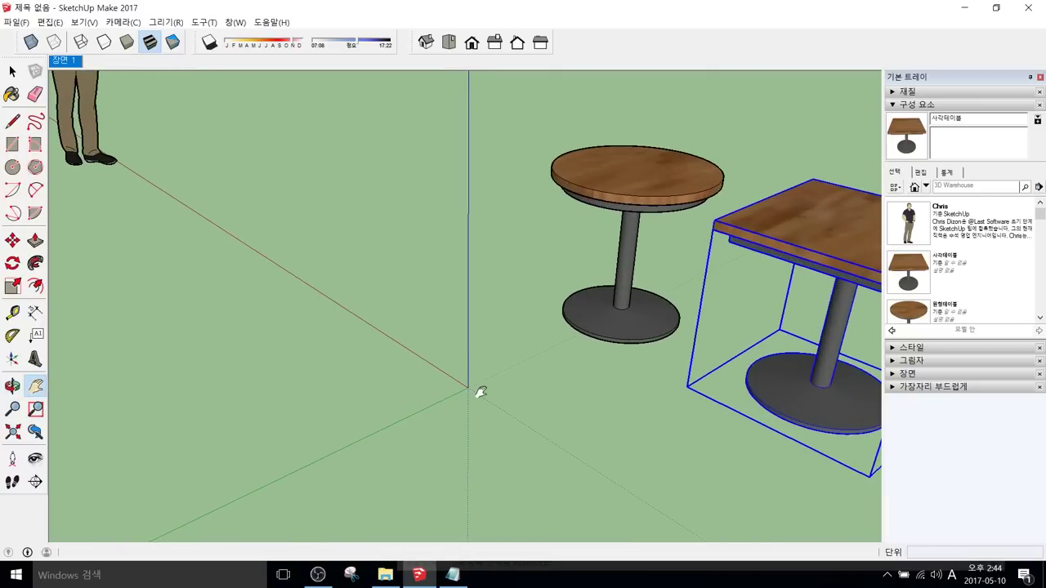
left_click_drag(480, 392, 487, 367)
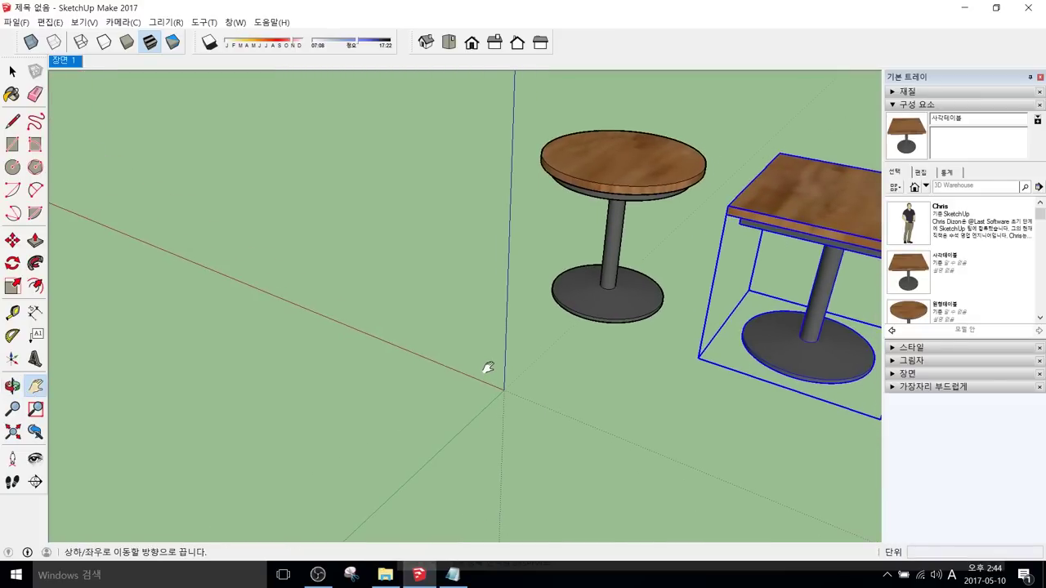
Step: Draw a 0.4 × 0.5 m rectangle on the ground, starting at the origin
mouse_move(537, 381)
middle_mouse_down()
mouse_move(462, 397)
mouse_move(390, 335)
middle_mouse_up()
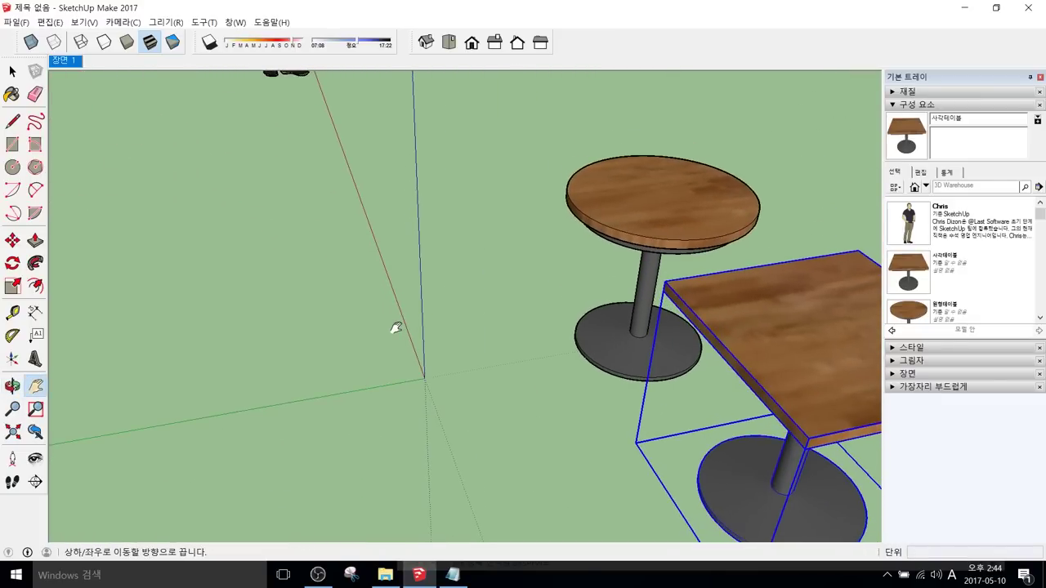
key("r")
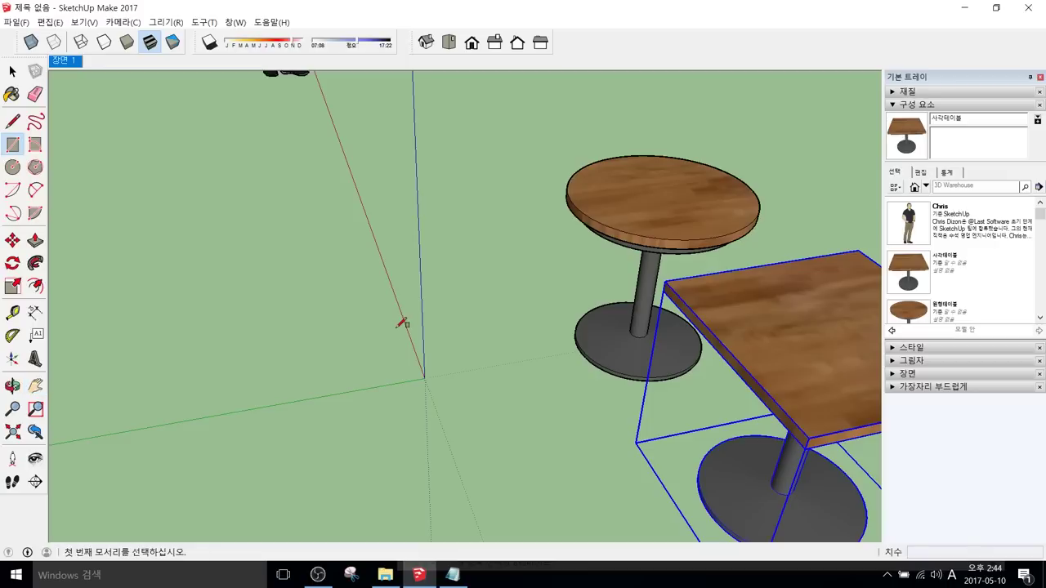
left_click(424, 377)
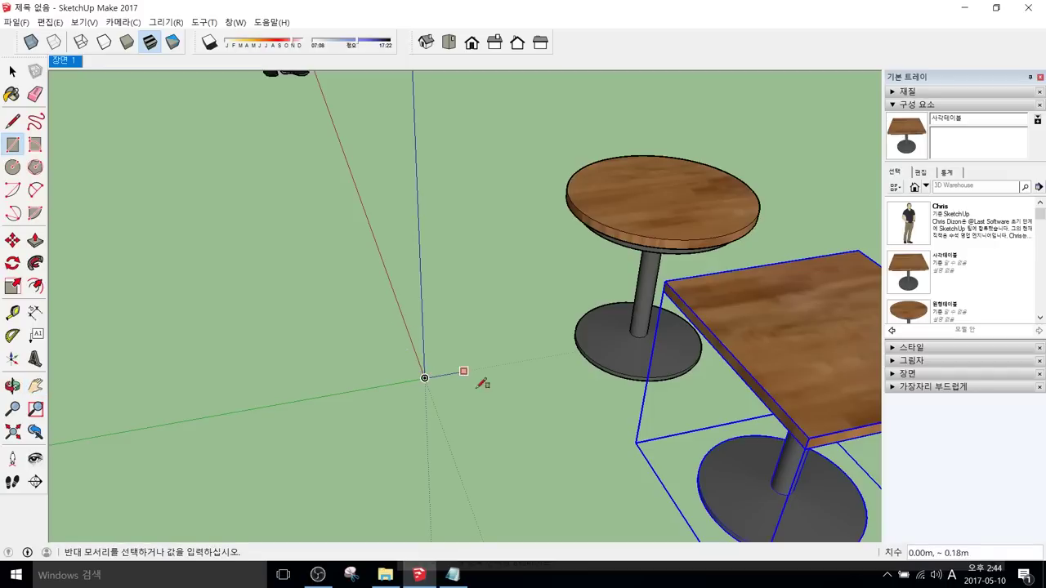
left_click(555, 437)
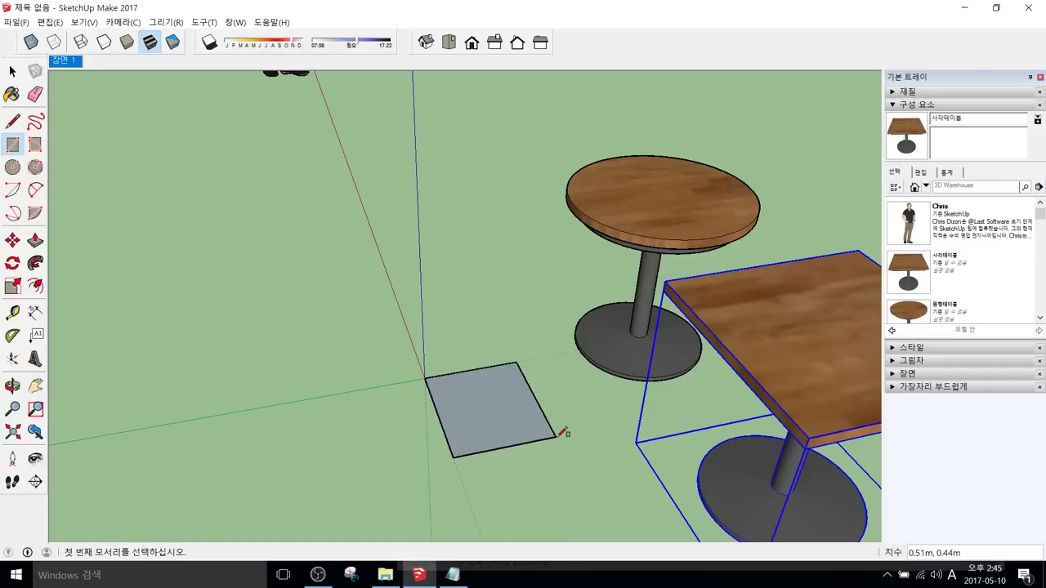
type("0.4,0.5")
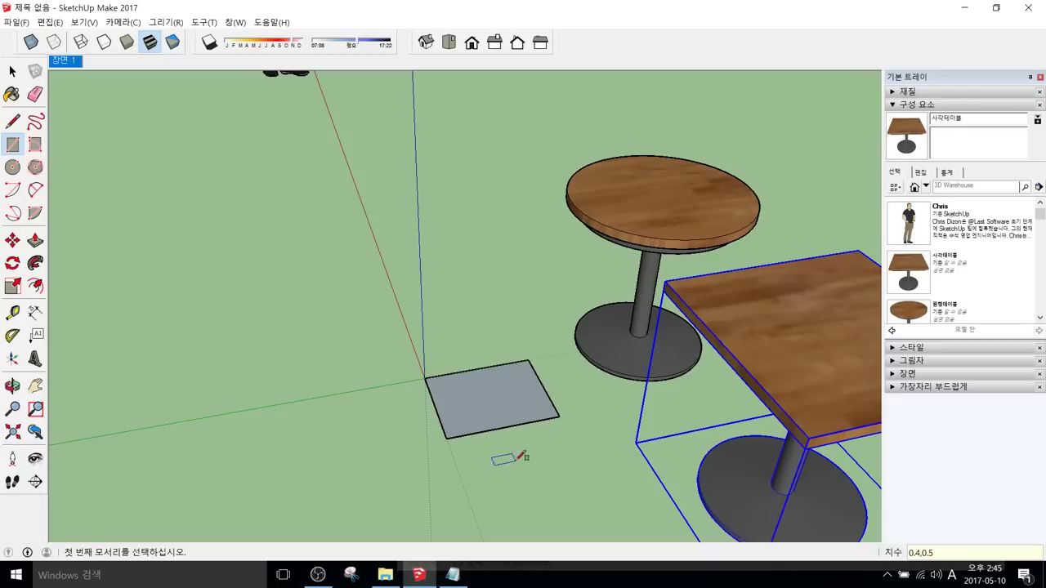
Step: Select the round and square tables together and delete them from the model
middle_click_drag(507, 352, 421, 317, "shift")
scroll(421, 317, "down", 2)
key("space")
left_click(556, 201)
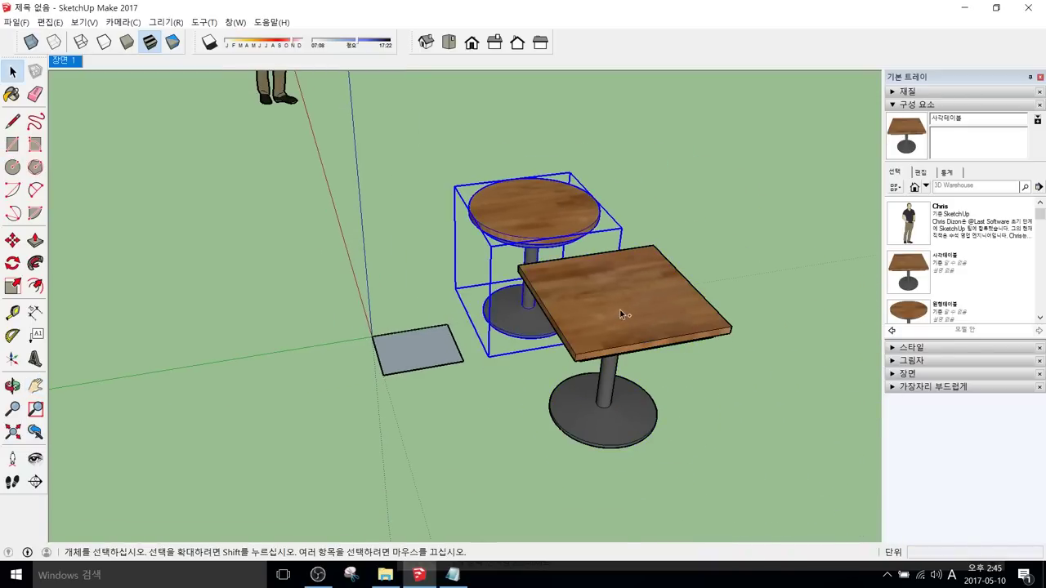
left_click(622, 309, "shift")
key("Delete")
Step: Move the rectangular face straight up along the blue axis by 0.45 m
left_click(416, 346)
middle_click_drag(412, 346, 391, 357)
scroll(427, 347, "up", 2)
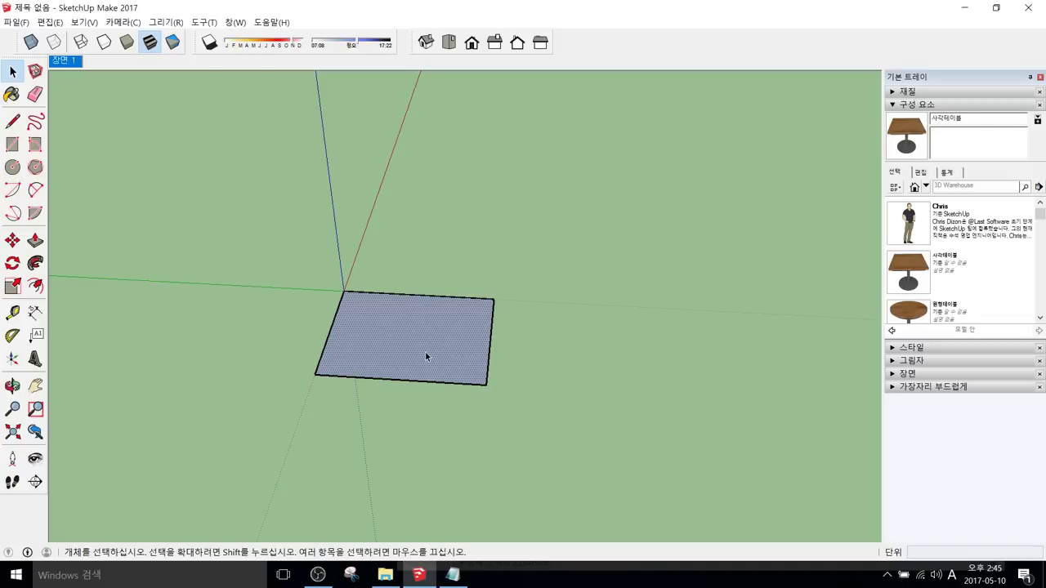
middle_click_drag(423, 345, 449, 330)
key("m")
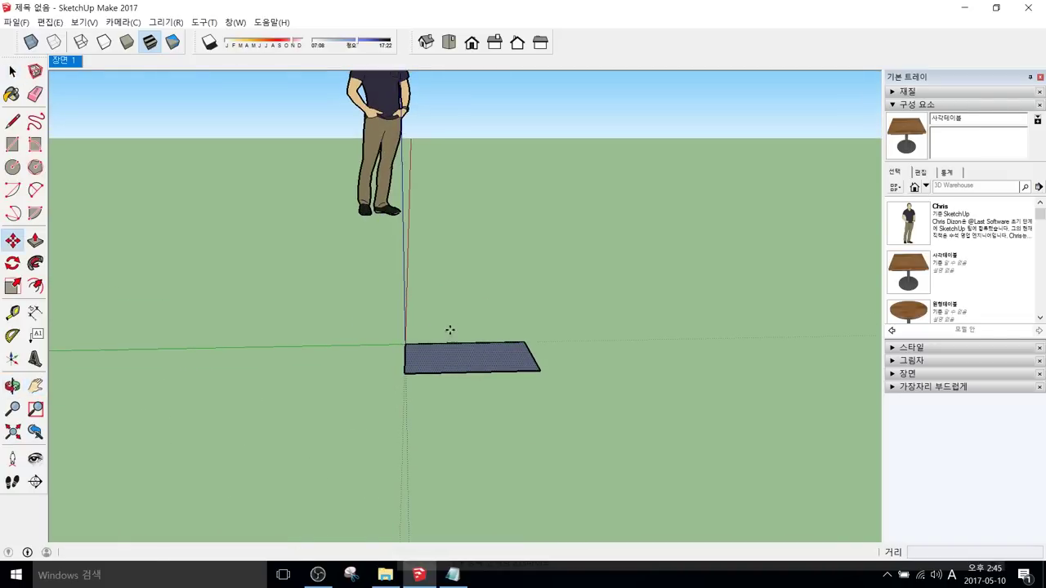
left_click(489, 358)
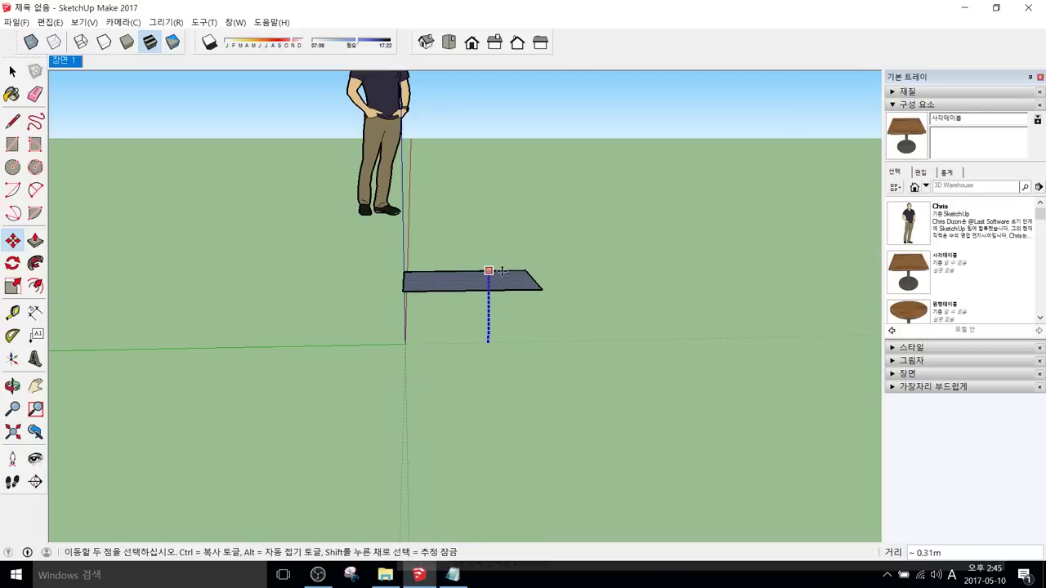
middle_click_drag(424, 259, 402, 264)
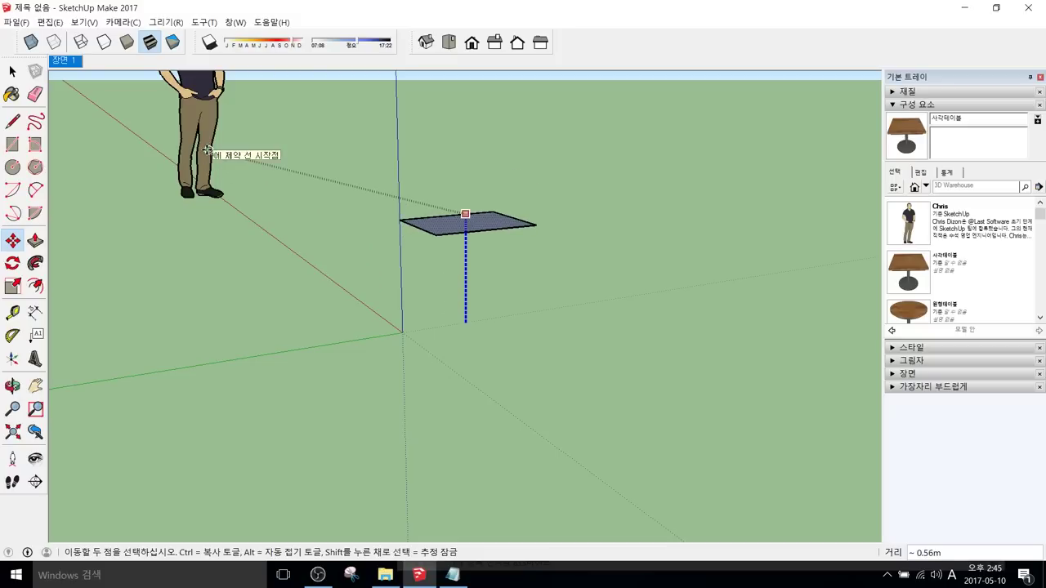
type("0.45")
key("Return")
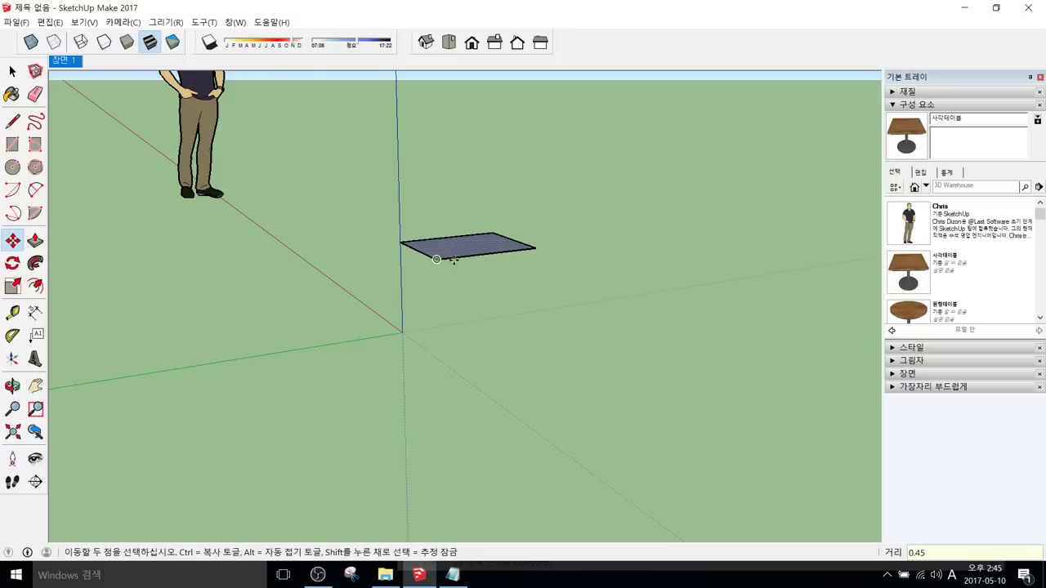
Step: Select the raised rectangle together with its edges and clear the selection
key("space")
double_click(488, 248)
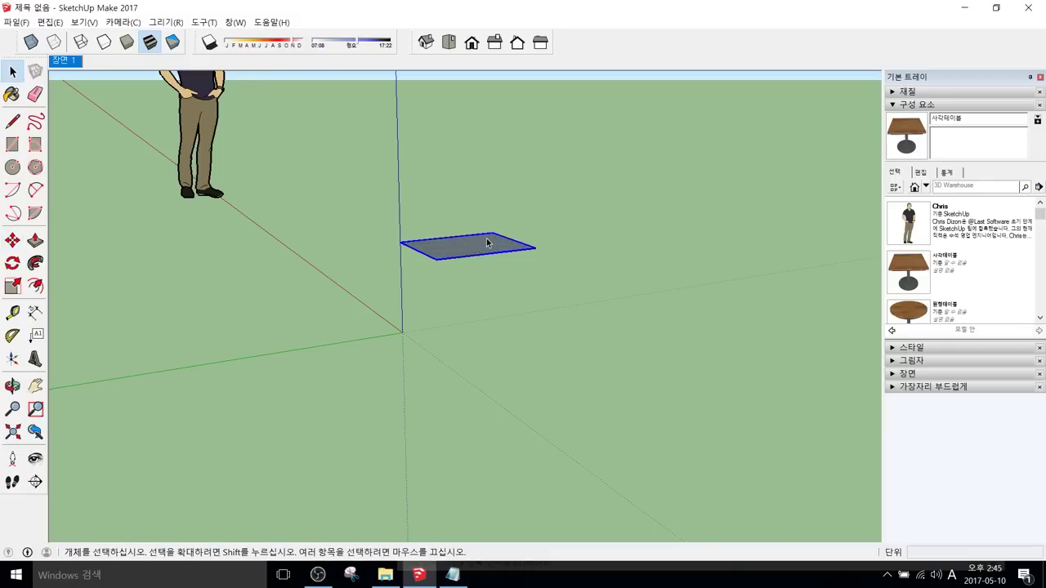
right_click(485, 245)
left_click(455, 272)
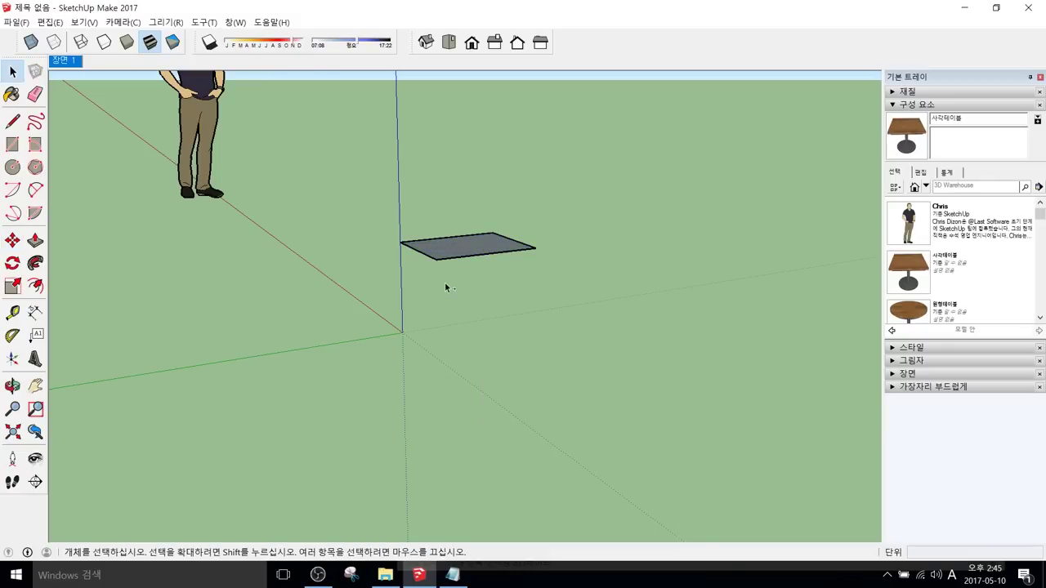
Step: Group the raised rectangle's face together with its edges and select the group
double_click(478, 252)
right_click(483, 255)
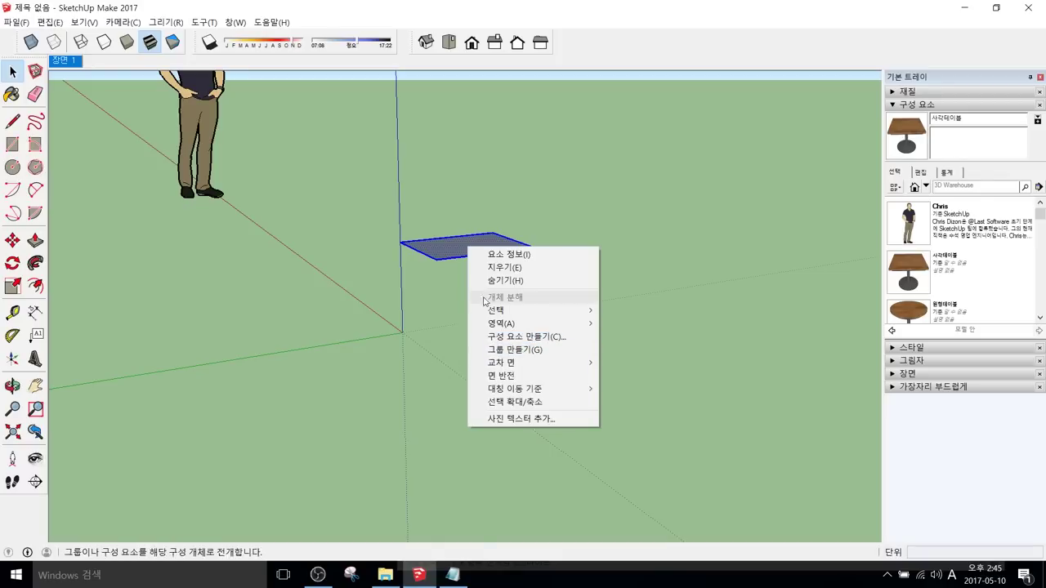
left_click(517, 349)
left_click(516, 307)
middle_click_drag(528, 297, 425, 322)
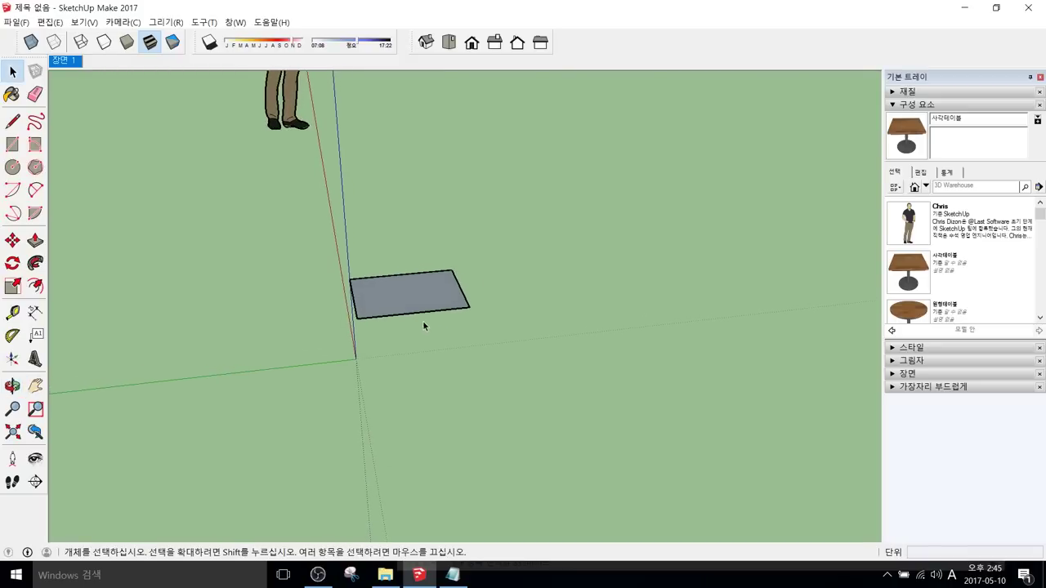
middle_click_drag(414, 279, 376, 275)
left_click(391, 296)
middle_click_drag(318, 324, 393, 329)
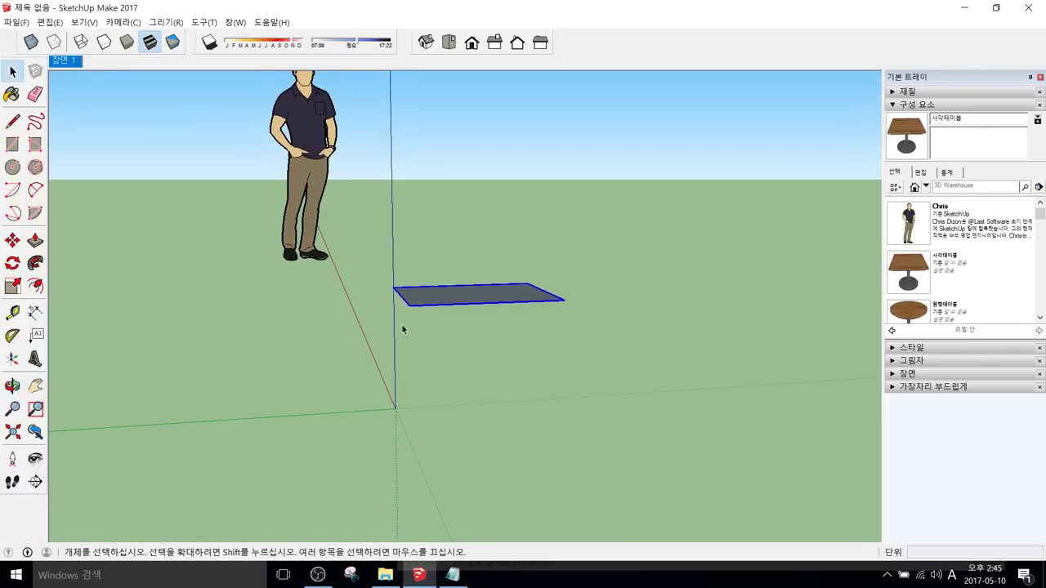
Step: Draw a vertical rectangular face about 0.35 m high, rising from the grouped rectangle's 0.5 m edge away from the origin
key("l")
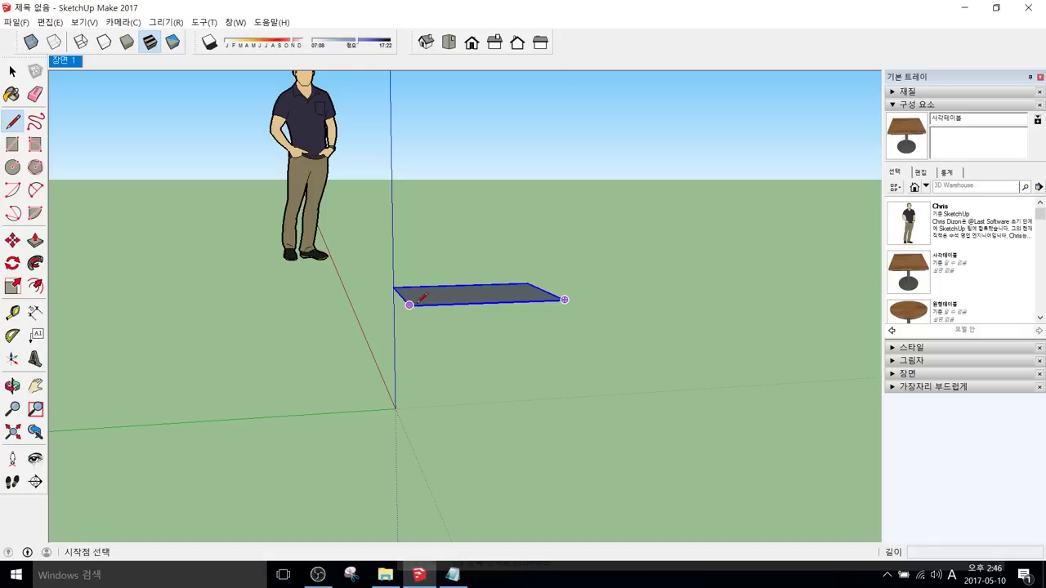
left_click(410, 303)
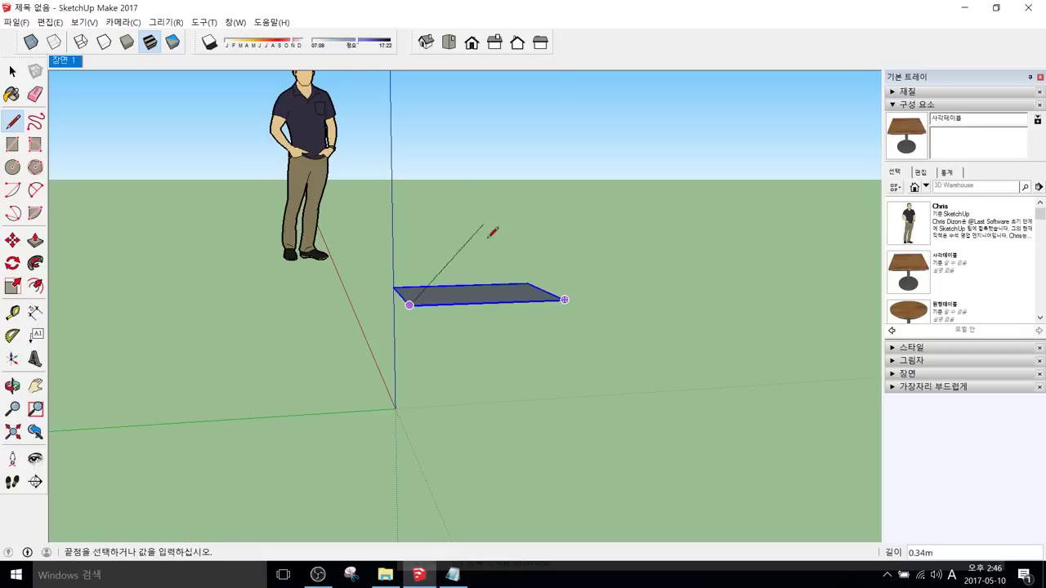
key("shift")
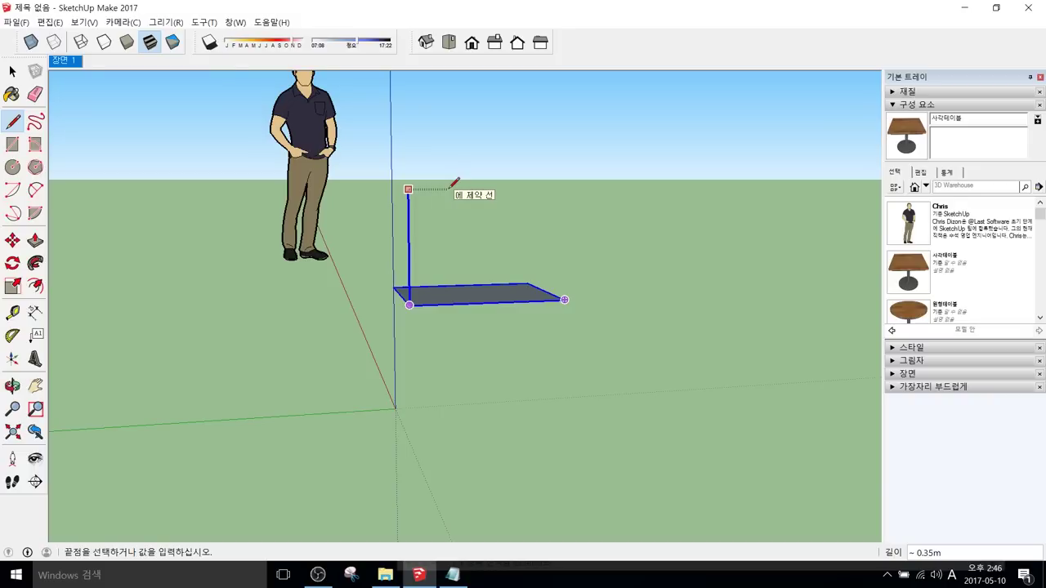
left_click(450, 187)
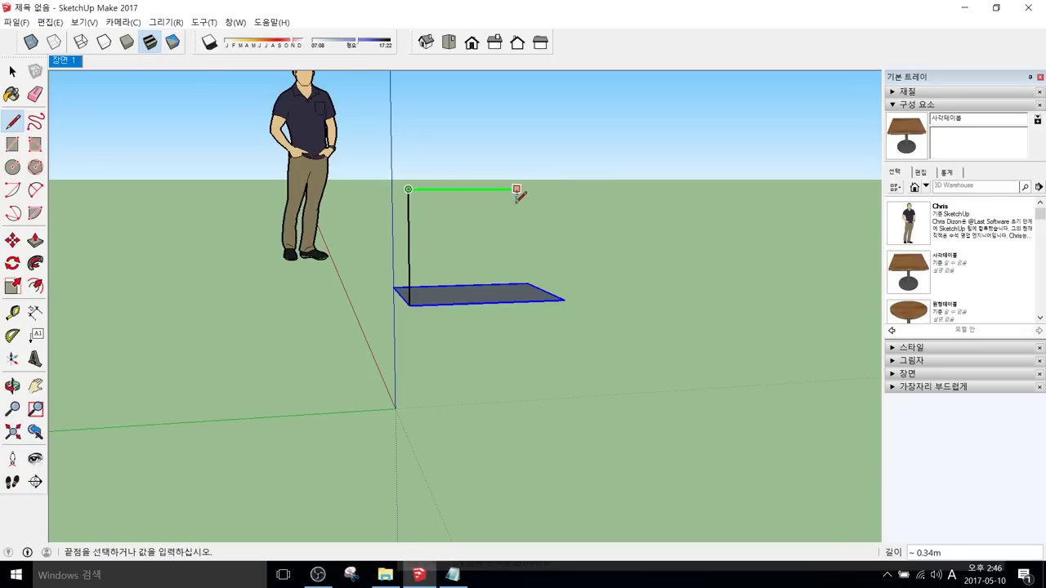
left_click(563, 299)
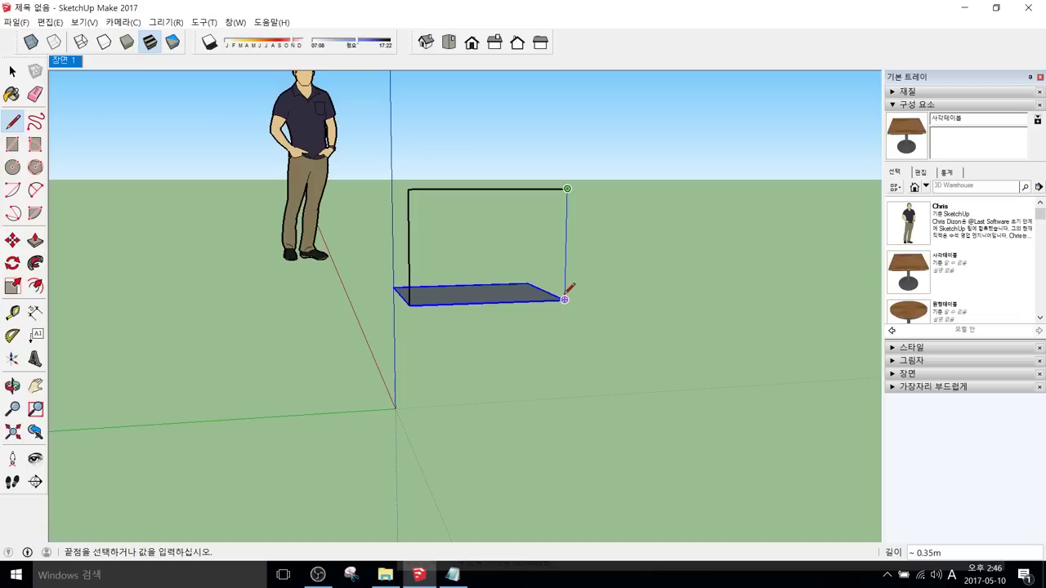
left_click(564, 299)
left_click(410, 304)
scroll(434, 287, "down", 1)
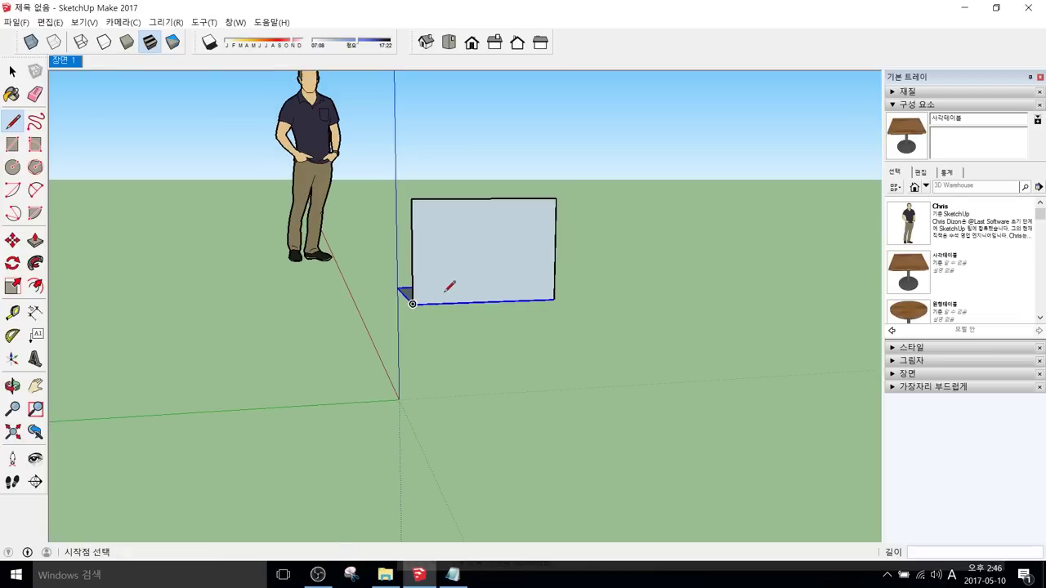
Step: Delete the vertical face standing above the grouped rectangle
key("space")
left_click(466, 274)
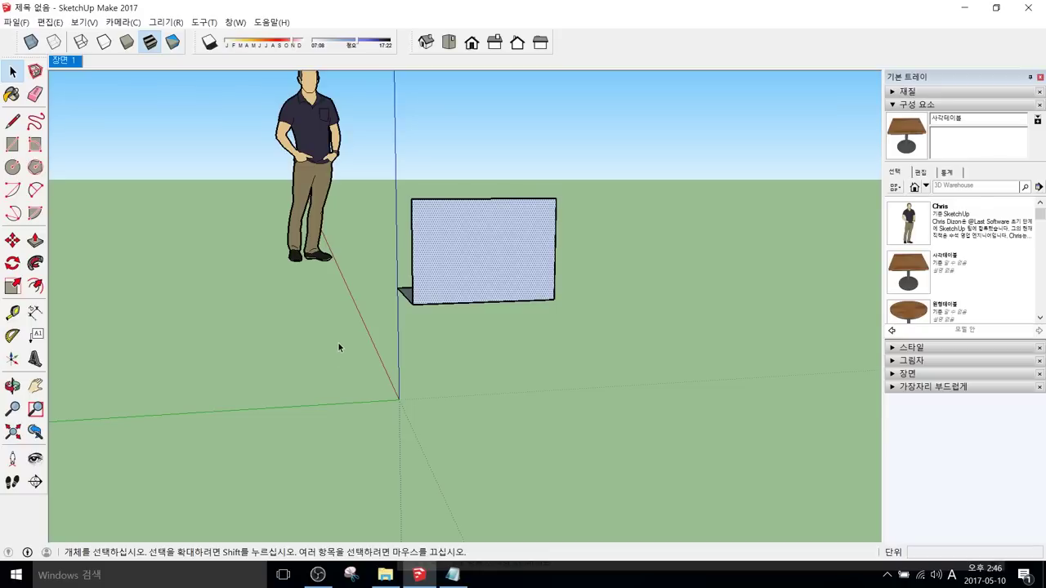
key("m")
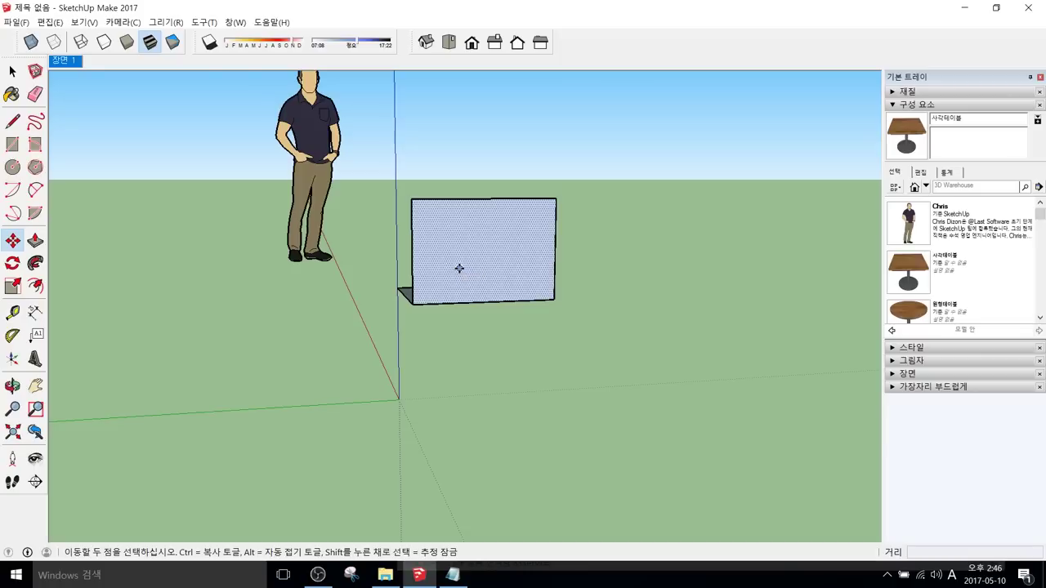
key("Delete")
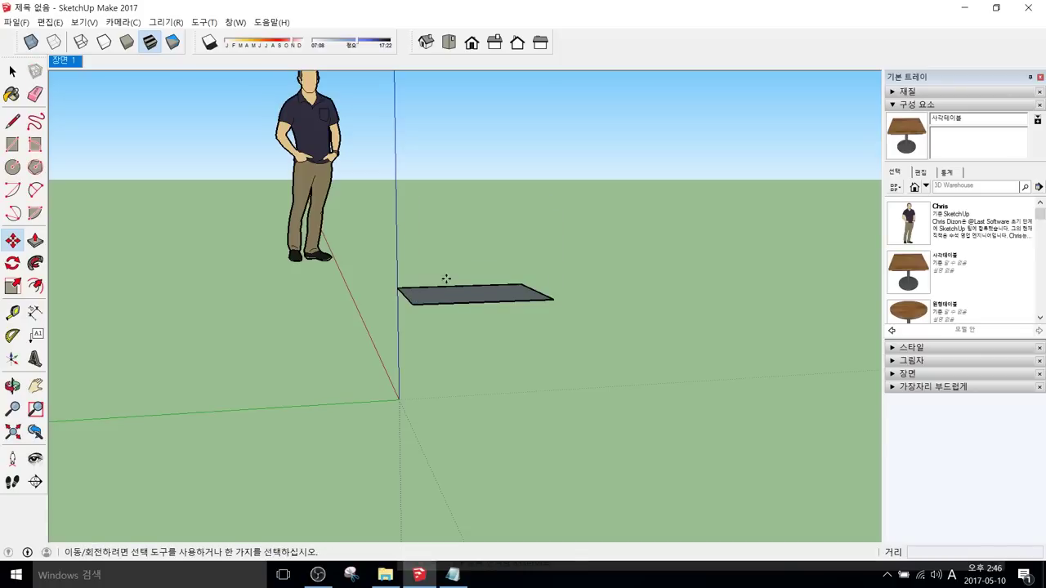
Step: Draw a 0.45 × 0.5 m vertical face with lines from the grouped rectangle's outer edge down to the ground and back up
key("l")
middle_click_drag(420, 308, 423, 296)
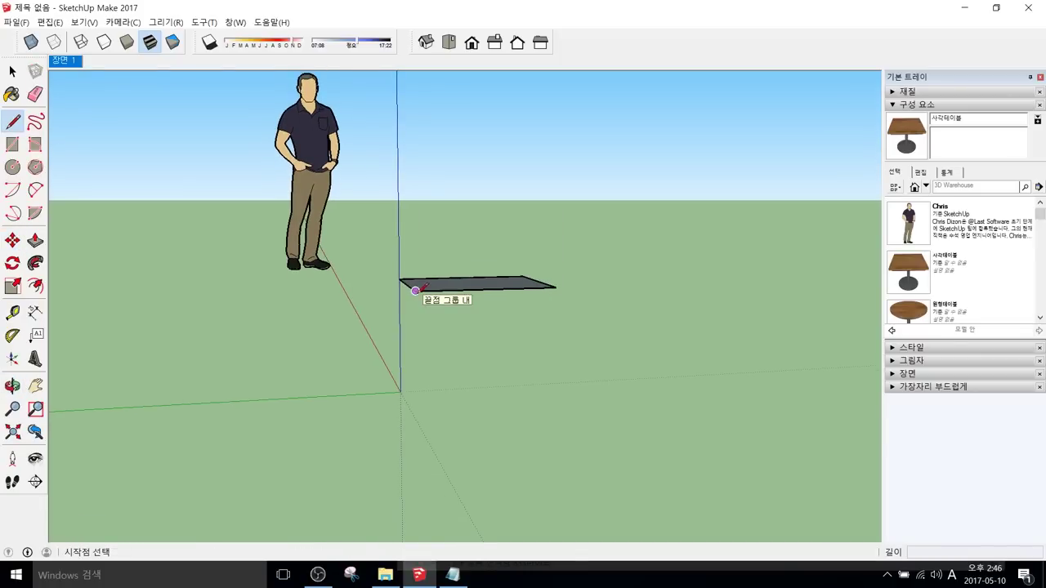
left_click(415, 290)
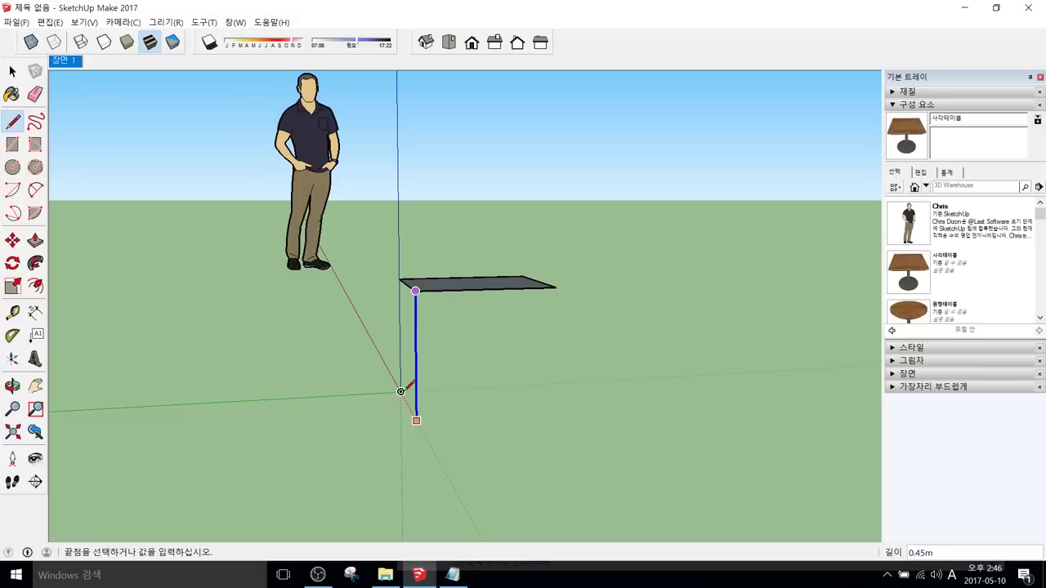
left_click(416, 420)
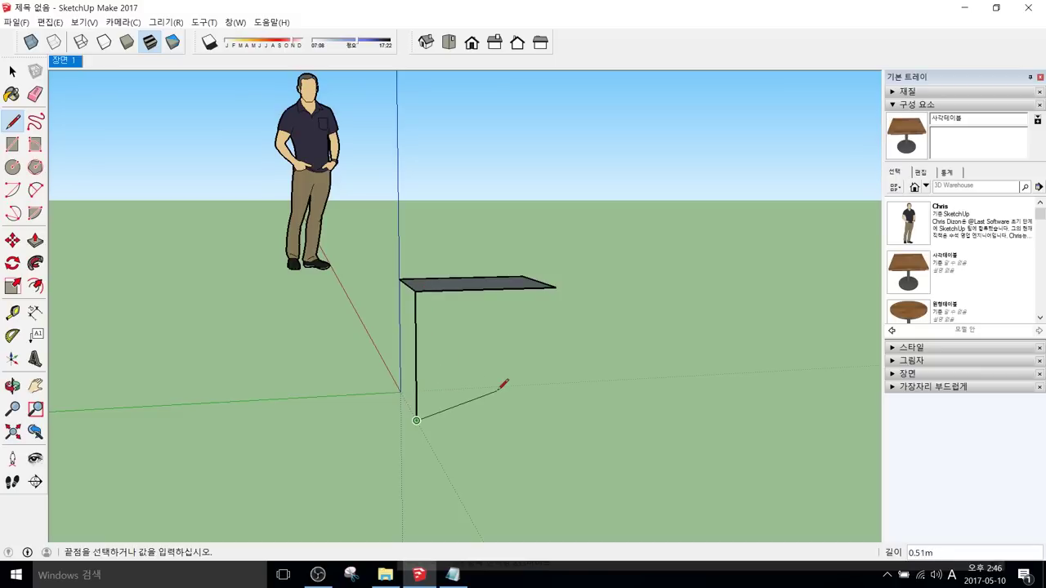
key("Left")
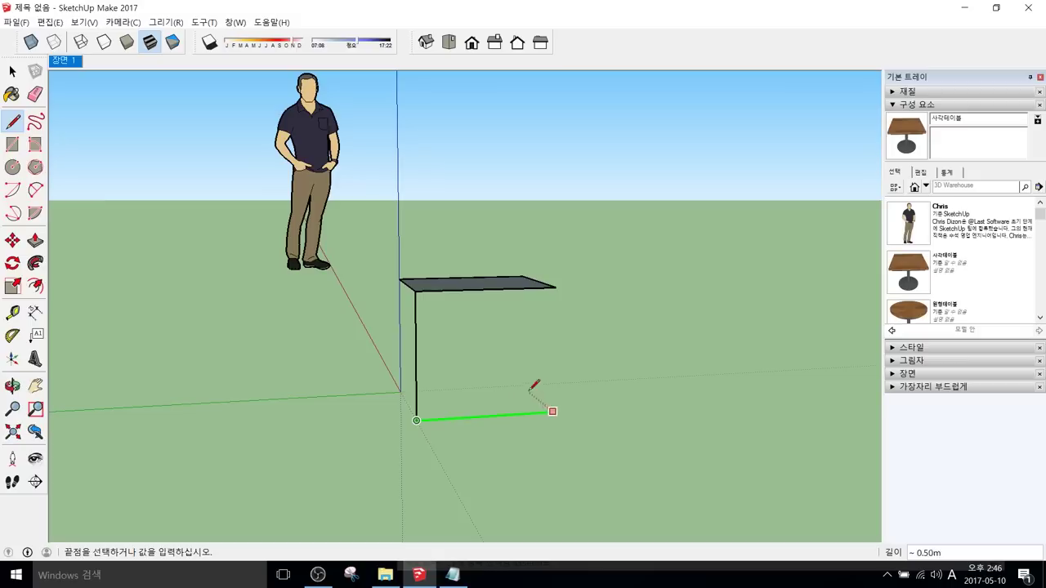
left_click(560, 285)
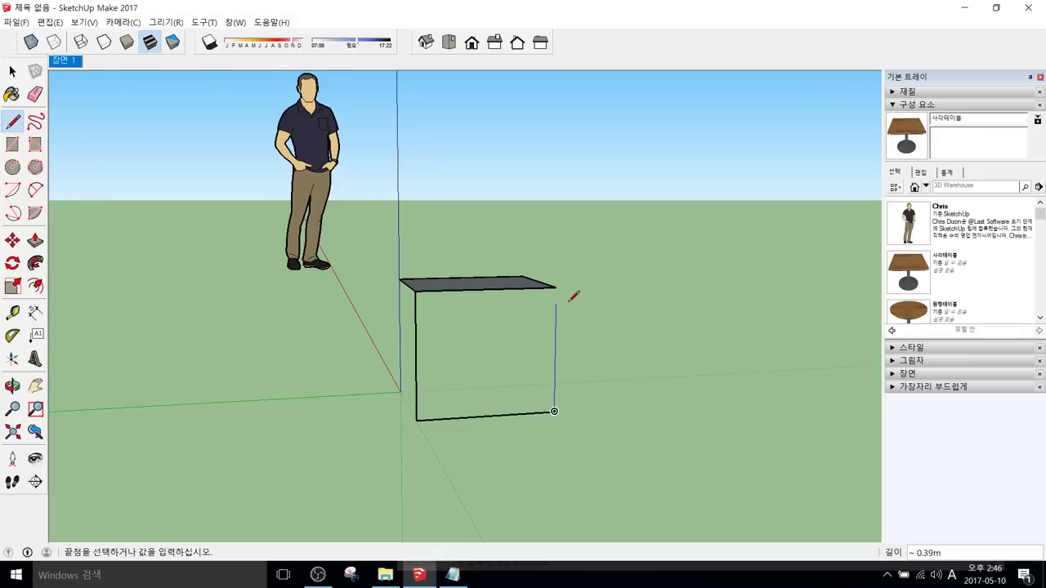
left_click(558, 286)
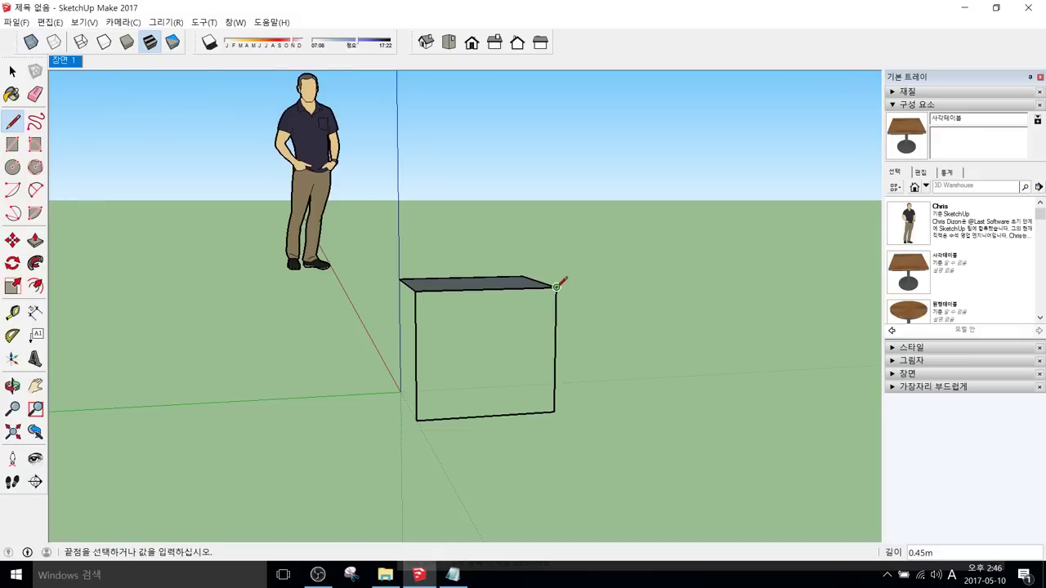
left_click(417, 290)
Step: Place a horizontal guide line 0.9 m above the bottom edge of the vertical face
key("space")
left_click(482, 347)
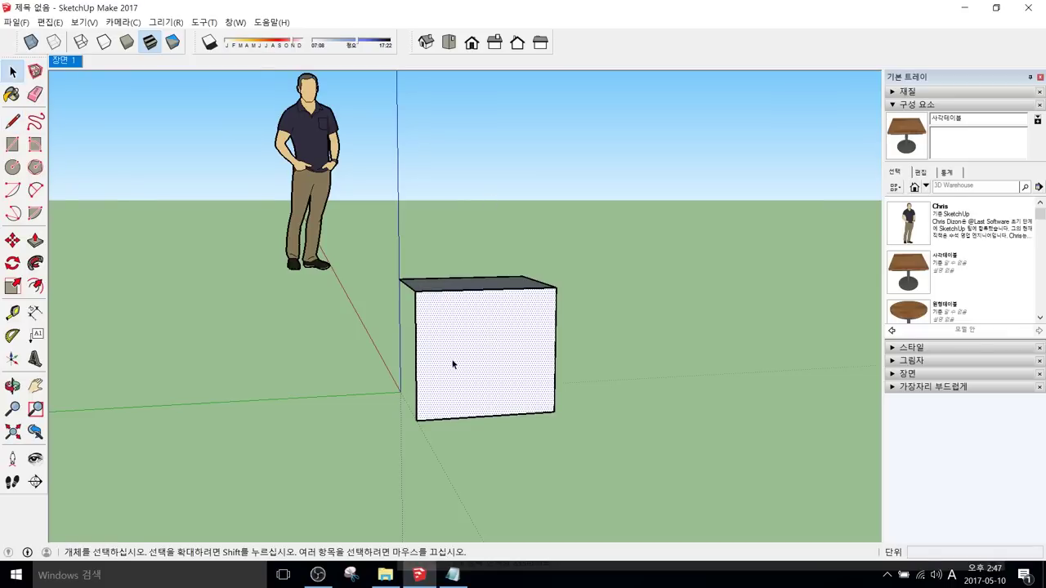
key("t")
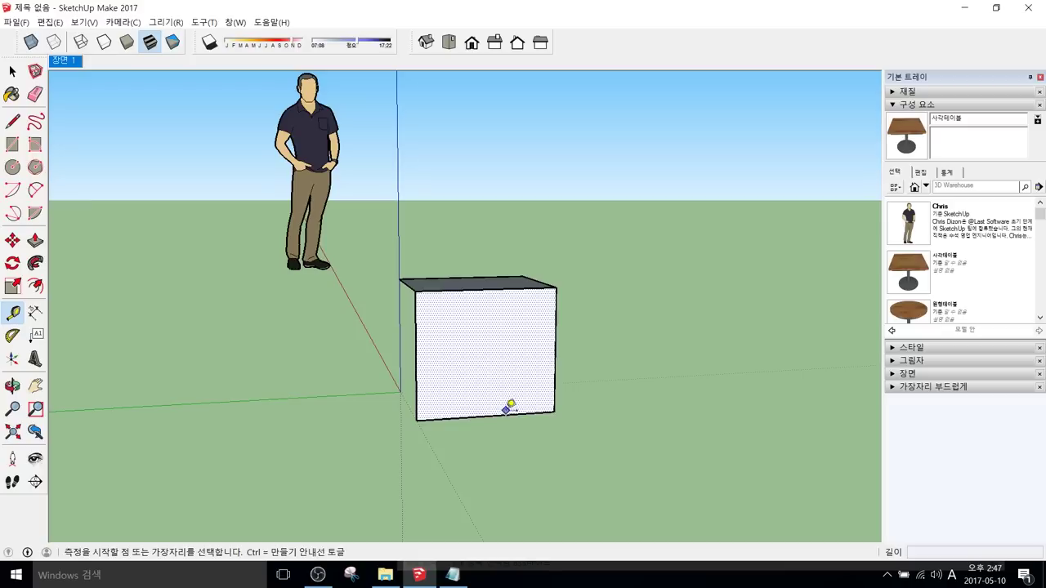
left_click(510, 408)
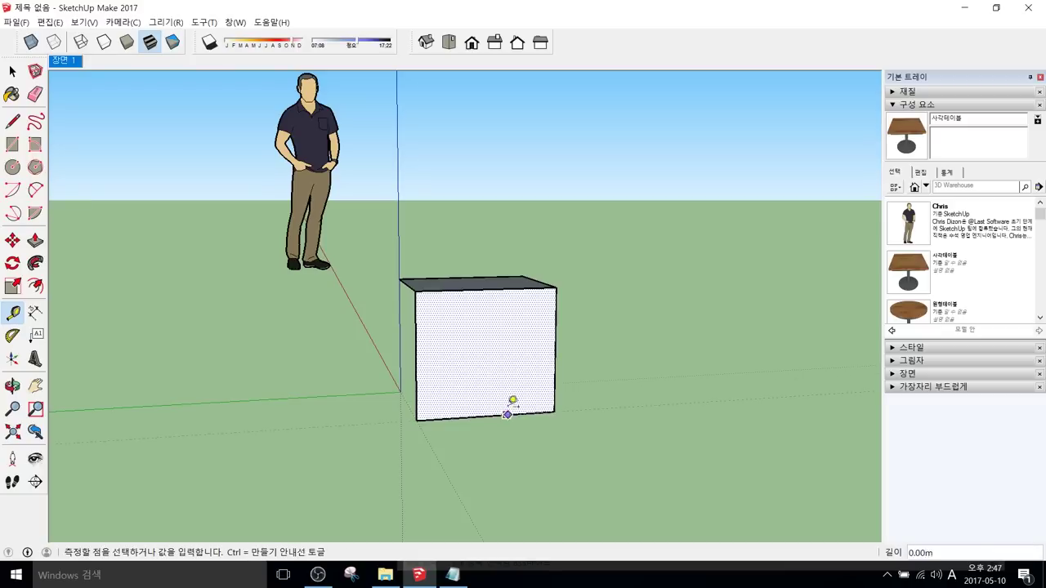
left_click(514, 314)
type("0.9")
key("Return")
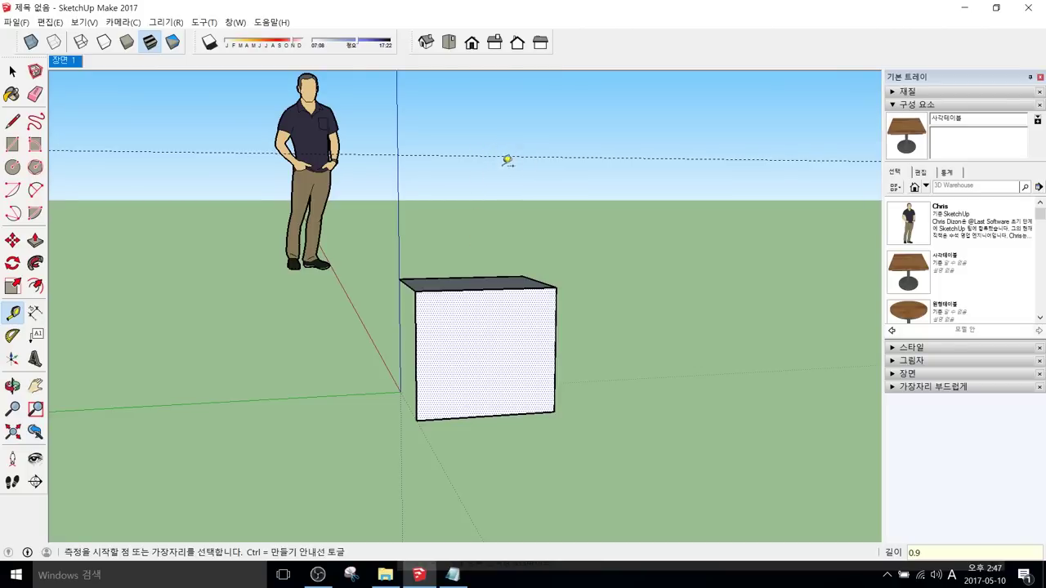
Step: Scale the vertical face with its edges upward until its upper edge meets the 0.9 m guide line
key("space")
double_click(471, 327)
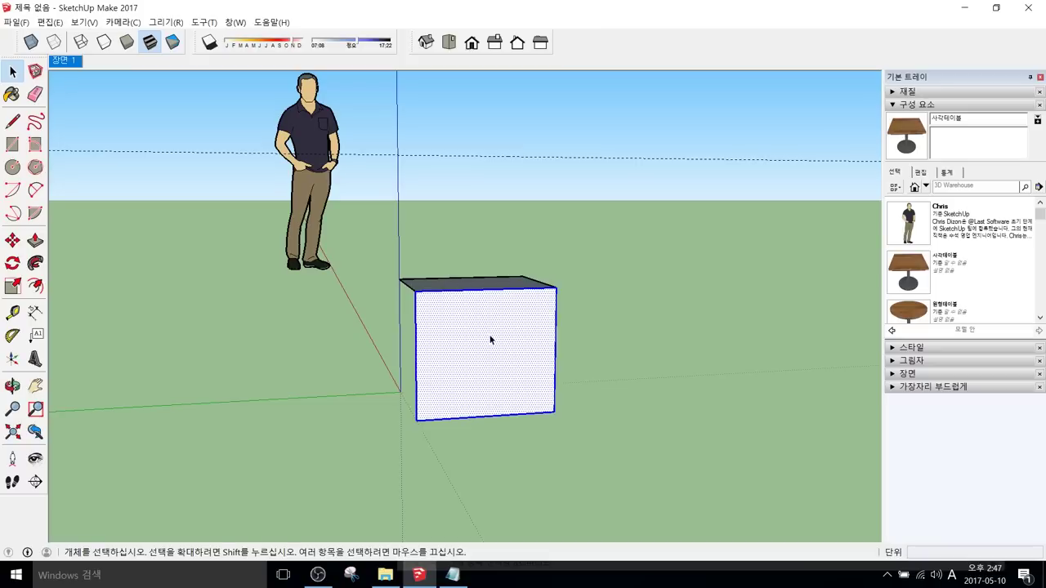
key("s")
left_click_drag(487, 290, 487, 166)
key("space")
left_click(611, 298)
Step: Push/Pull the vertical face 0.2 m toward the origin, up to the midpoint of the grouped rectangle's side edge
middle_click_drag(611, 299, 572, 280)
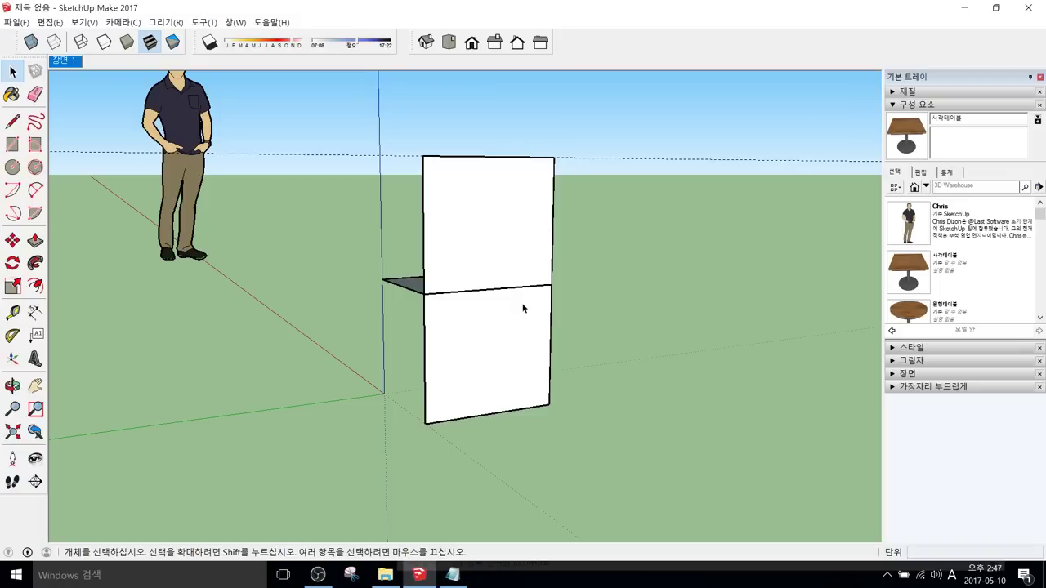
middle_click_drag(488, 333, 582, 380)
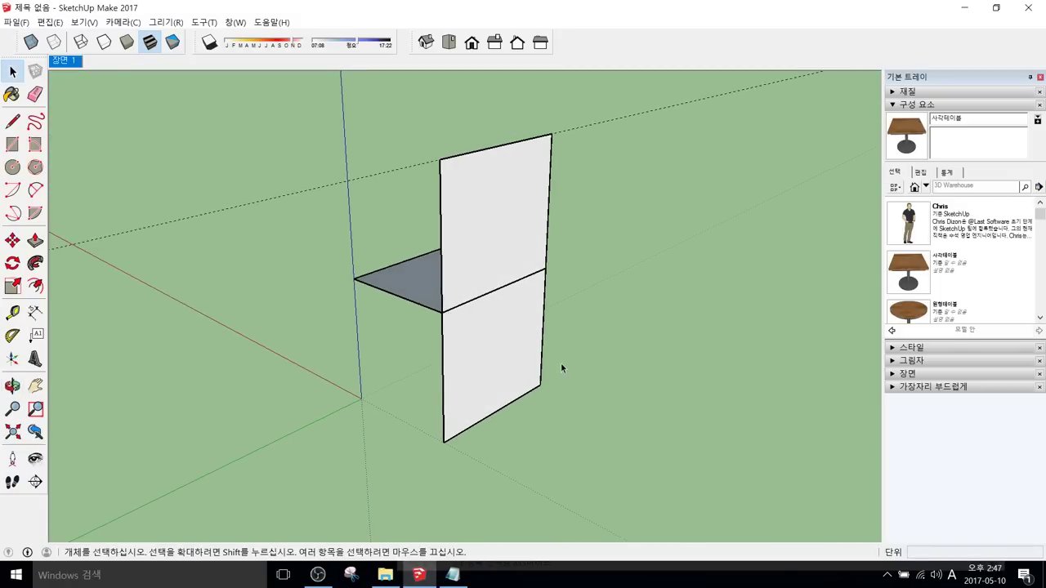
left_click(523, 310)
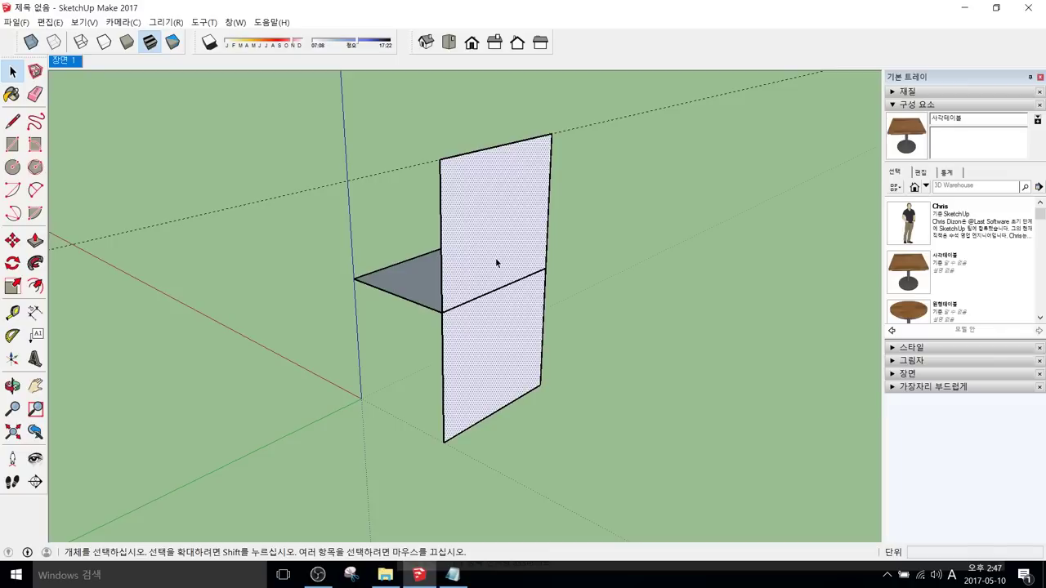
key("p")
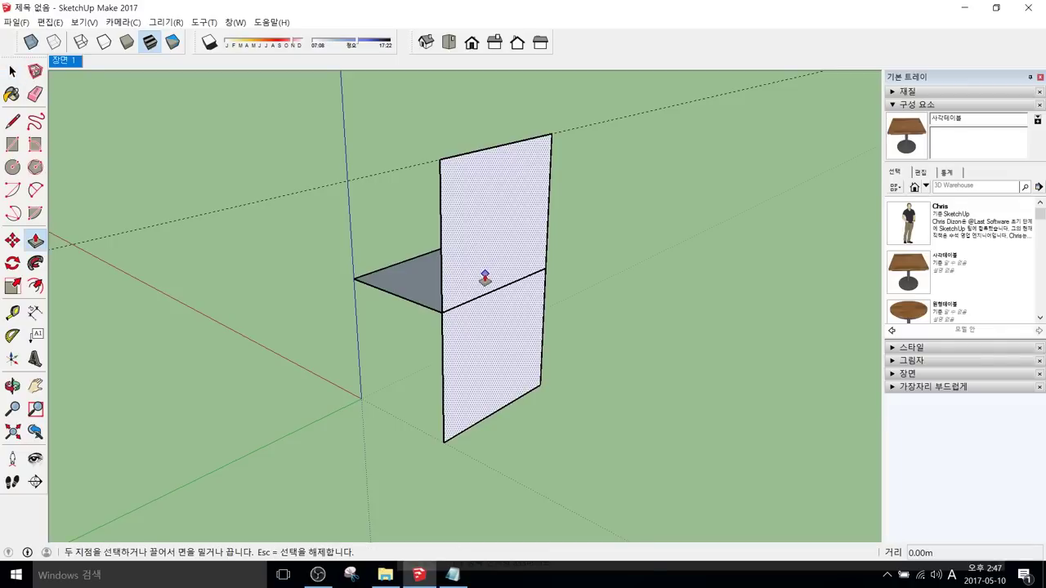
left_click(483, 278)
middle_click_drag(477, 276, 468, 299)
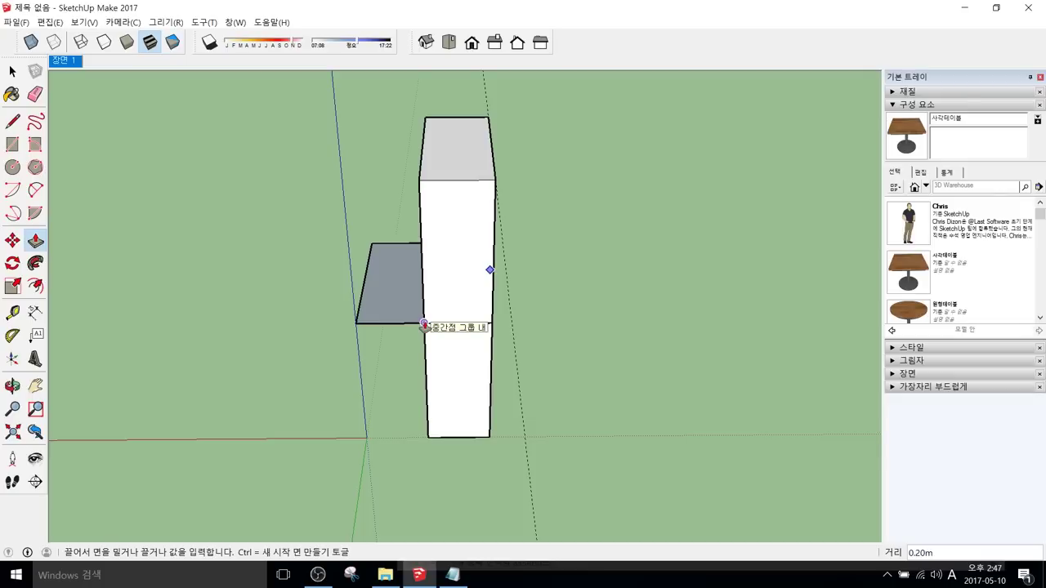
left_click(424, 325)
Step: Select the grouped horizontal rectangle that passes through the block
middle_click_drag(497, 327, 416, 281)
key("space")
double_click(393, 286)
middle_click_drag(553, 329, 471, 262)
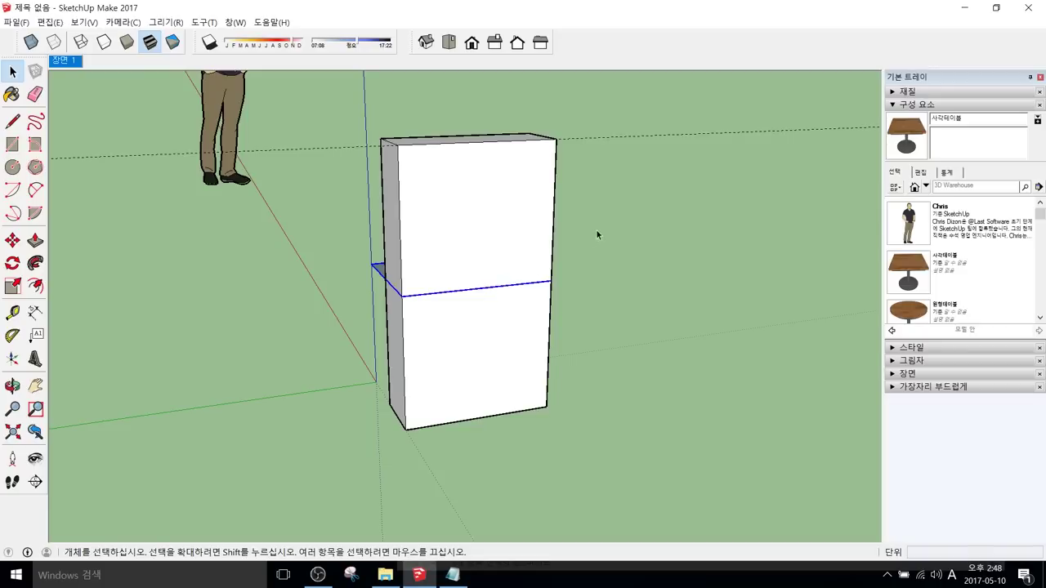
middle_click_drag(659, 276, 534, 264)
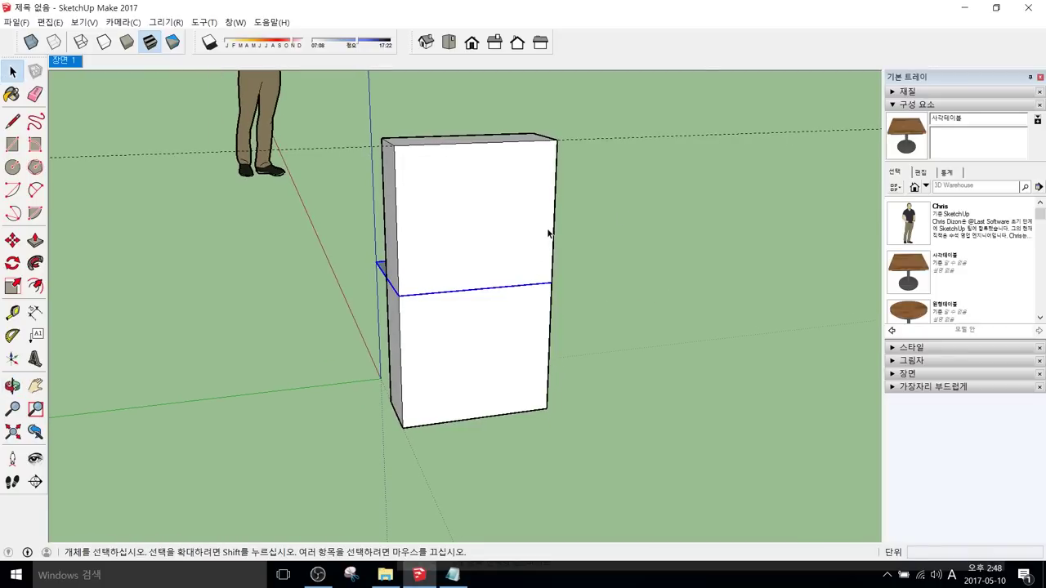
middle_click_drag(556, 235, 551, 230)
Step: Place a vertical guide line on the block's large outer face, 0.05 m in from the vertical edge farther from the origin
key("t")
left_click(559, 234)
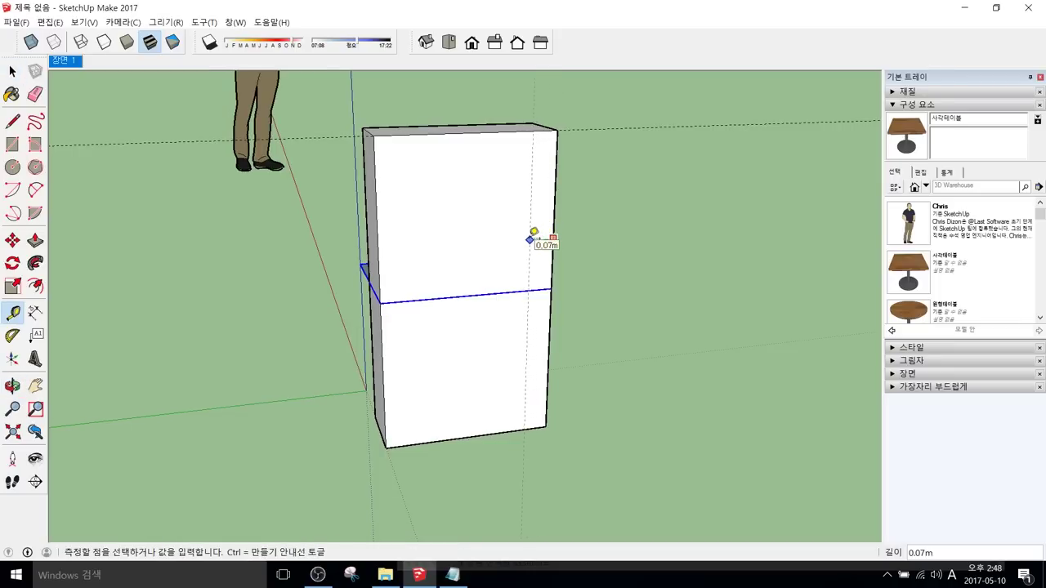
left_click(529, 240)
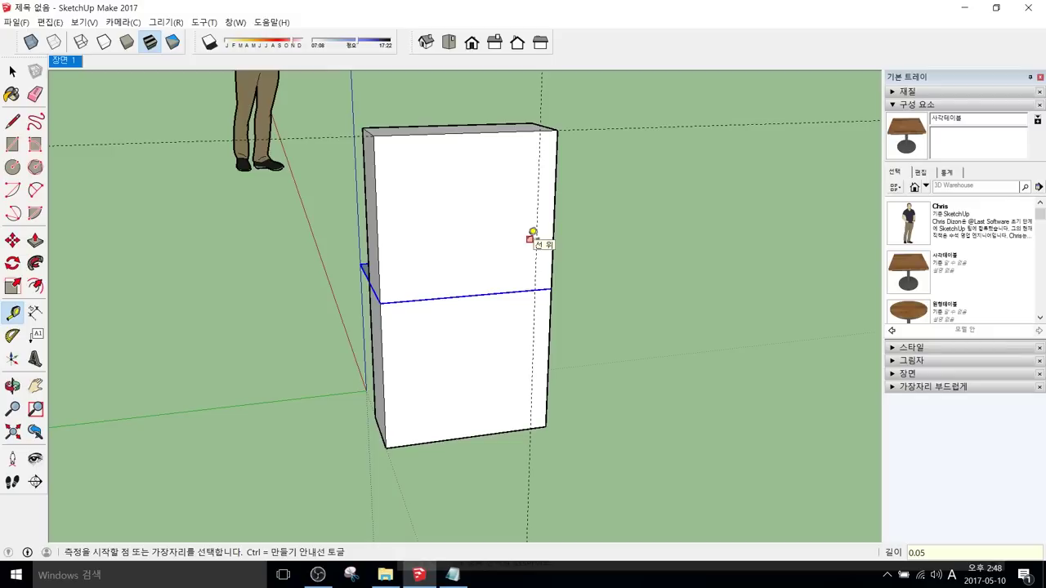
Step: Place a vertical guide line on the block's large outer face, 0.1 m in from the vertical edge farther from the origin
left_click(552, 289)
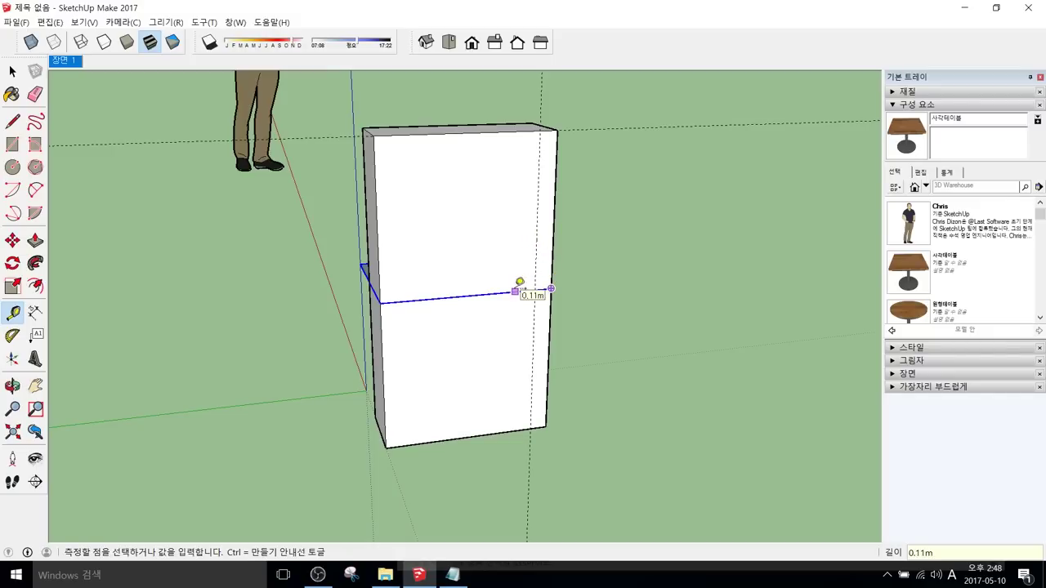
left_click(552, 288)
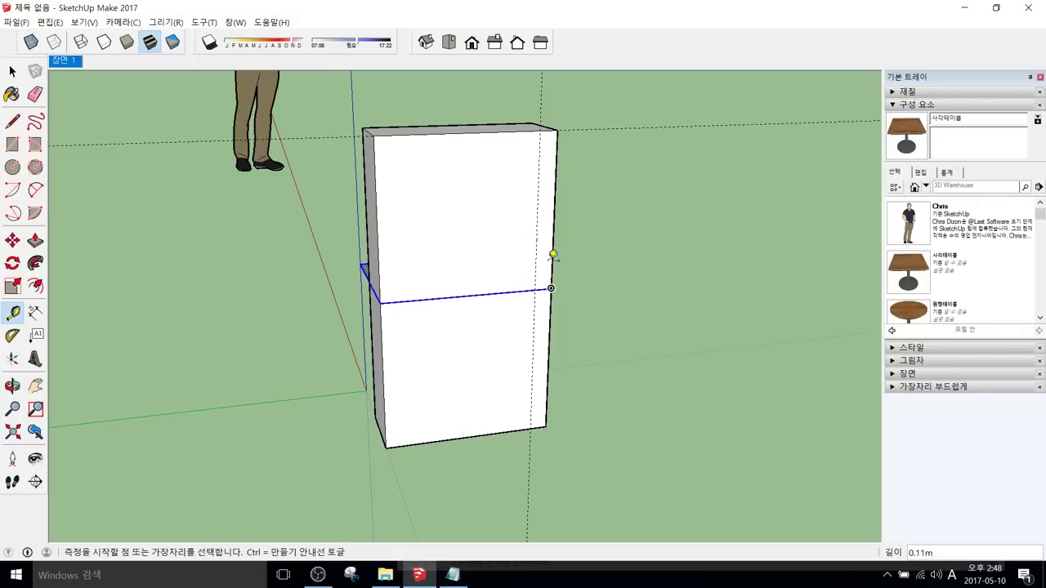
left_click(552, 259)
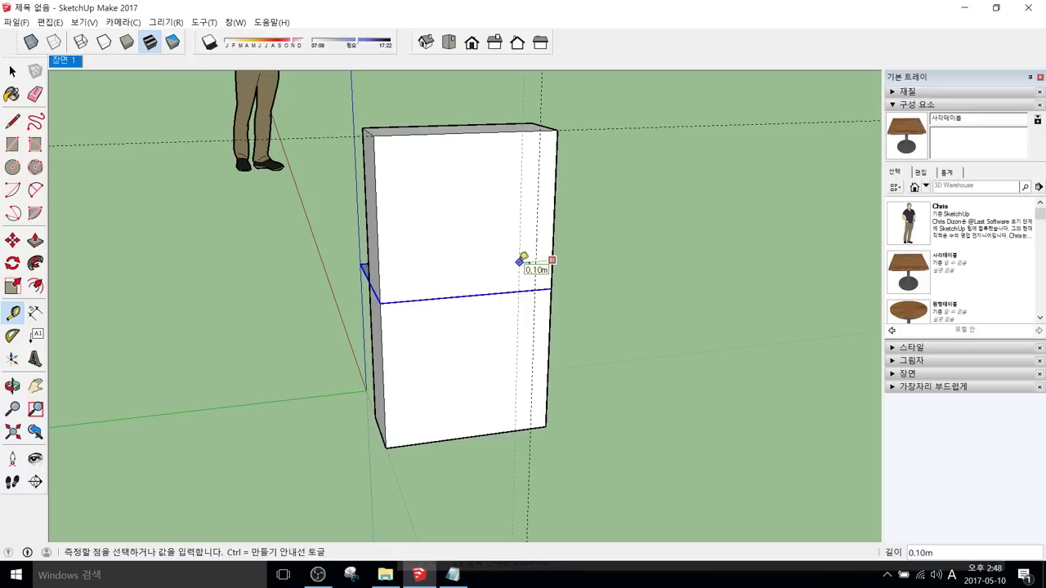
type("1")
key("Return")
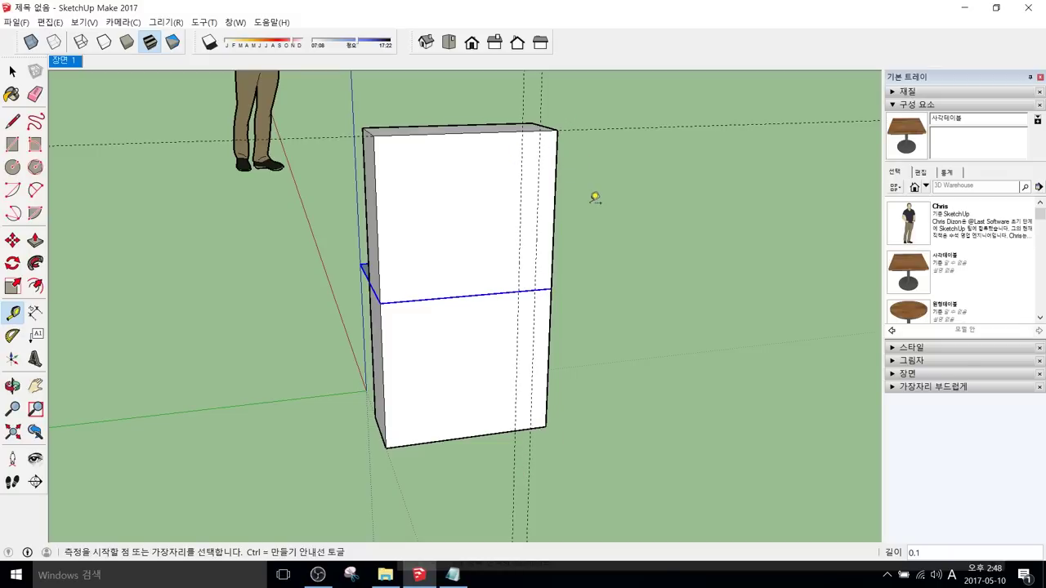
Step: Draw an arc with a 0.03 m bulge from the face's upper corner to where the 0.1 m guide crosses the grouped rectangle's edge
key("a")
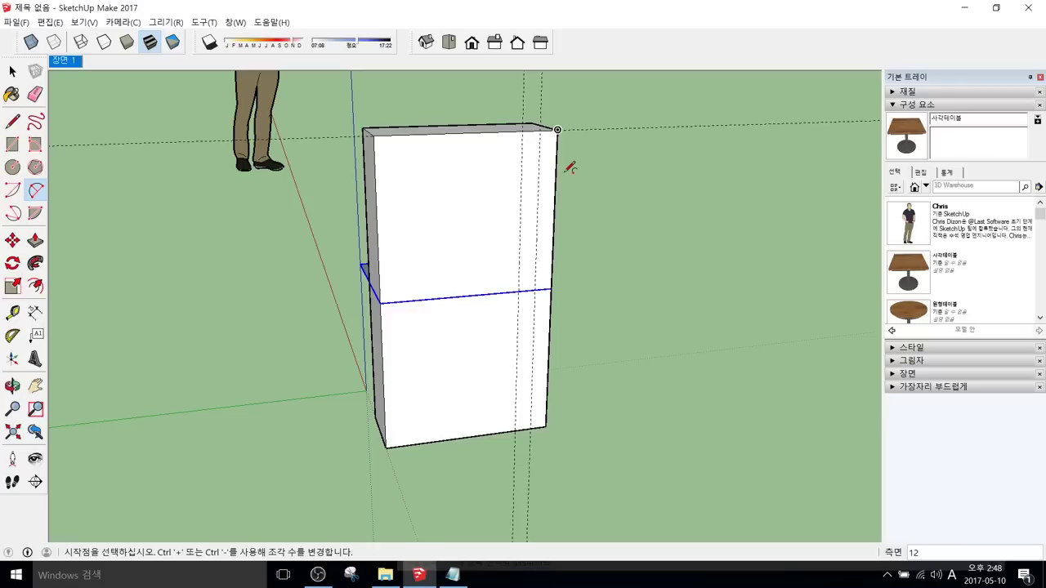
left_click(35, 191)
left_click(558, 129)
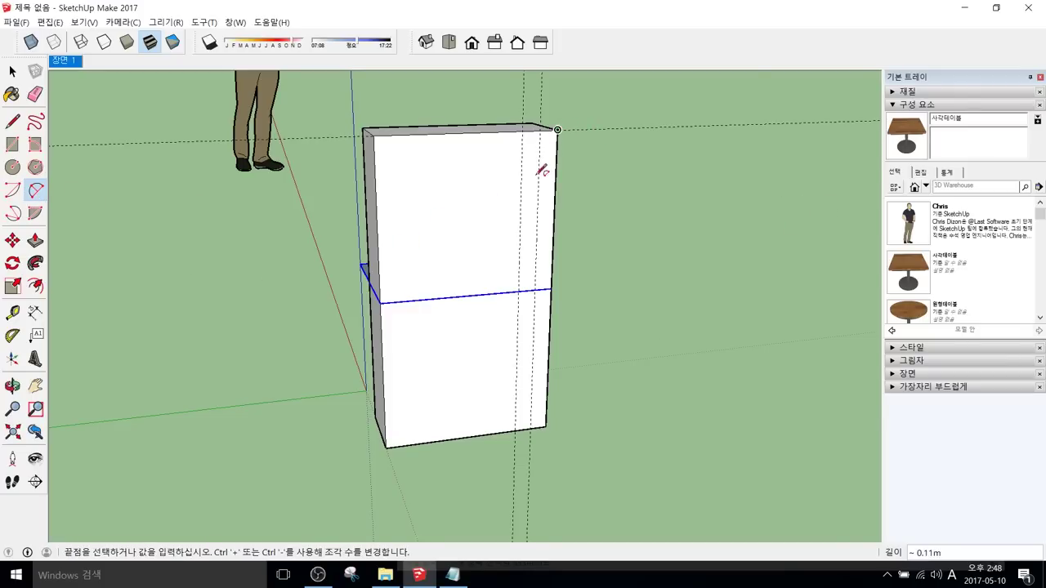
left_click(520, 289)
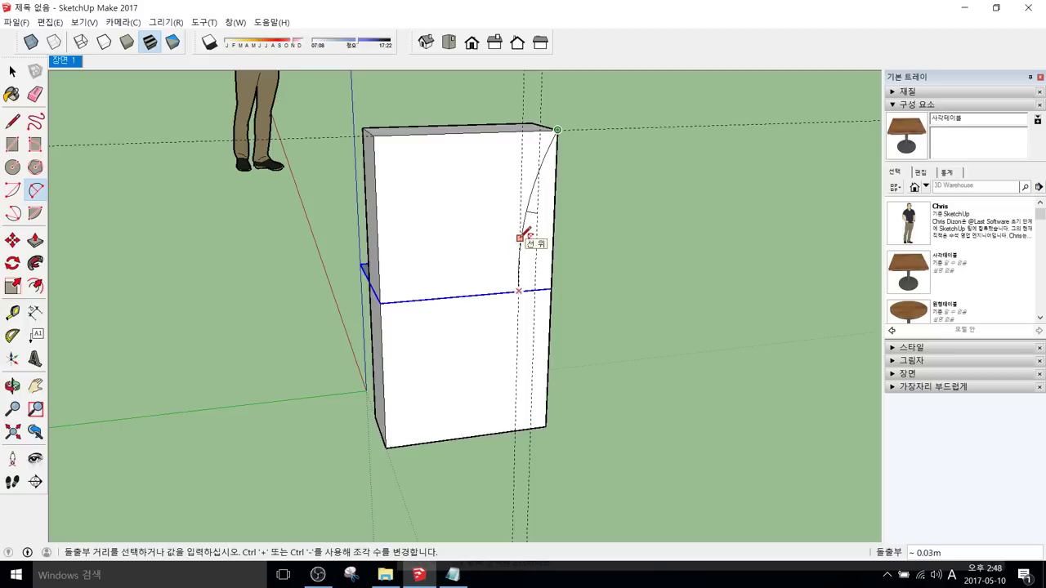
left_click(529, 255)
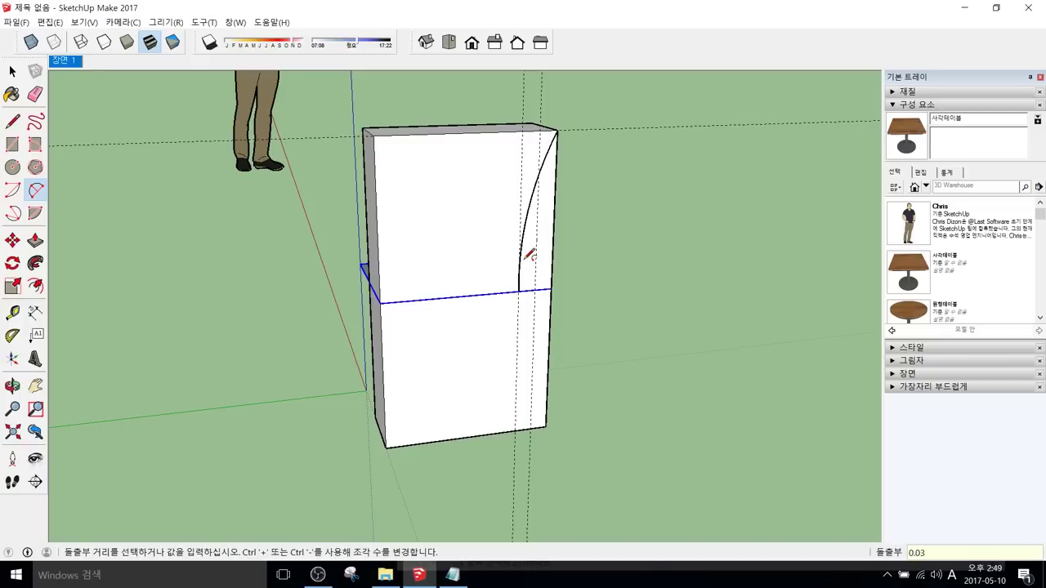
left_click(530, 255)
Step: Continue the curve with a tangent arc down to the 0.05 m guide on the face's bottom edge, and erase both vertical guides
left_click(519, 291)
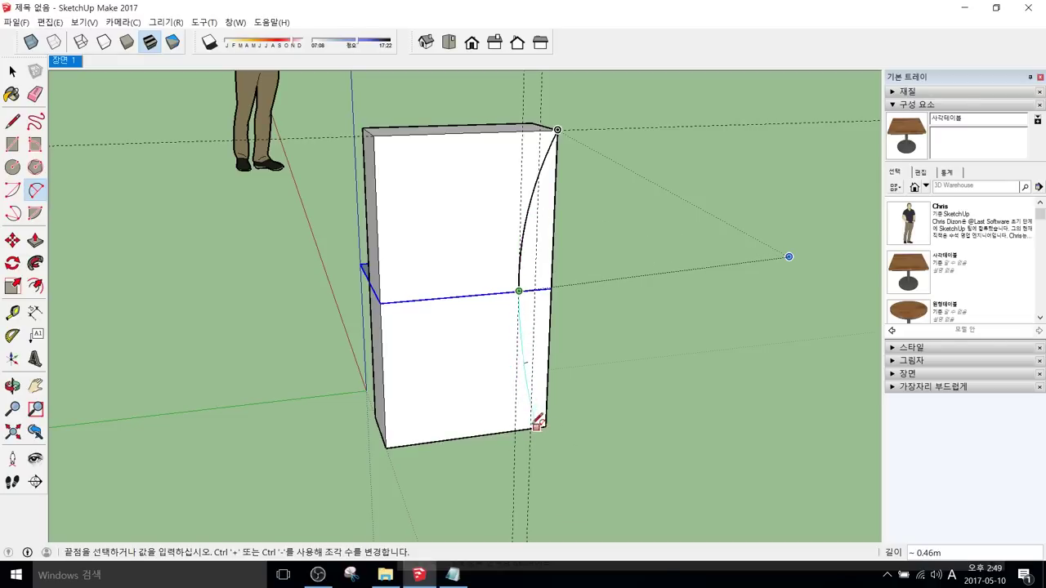
left_click(533, 425)
middle_click_drag(535, 415, 559, 359)
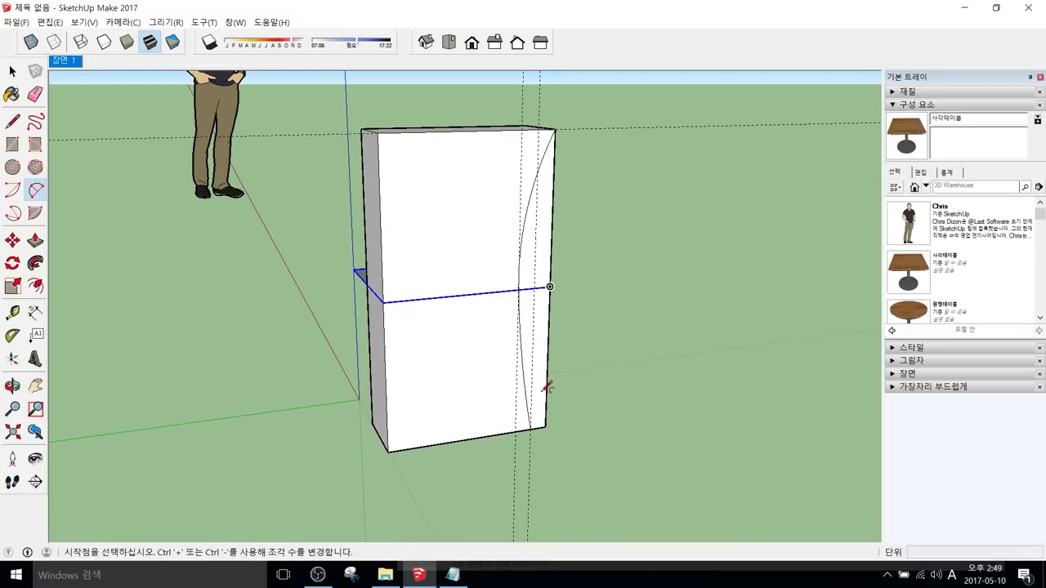
key("e")
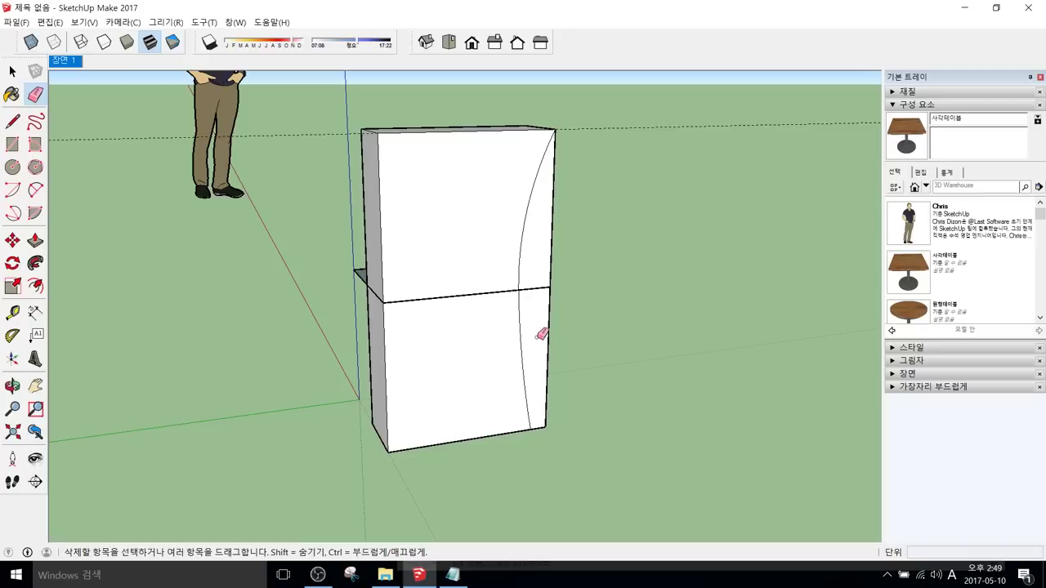
mouse_move(559, 329)
middle_mouse_down()
mouse_move(492, 336)
mouse_move(621, 364)
mouse_move(588, 270)
middle_mouse_up()
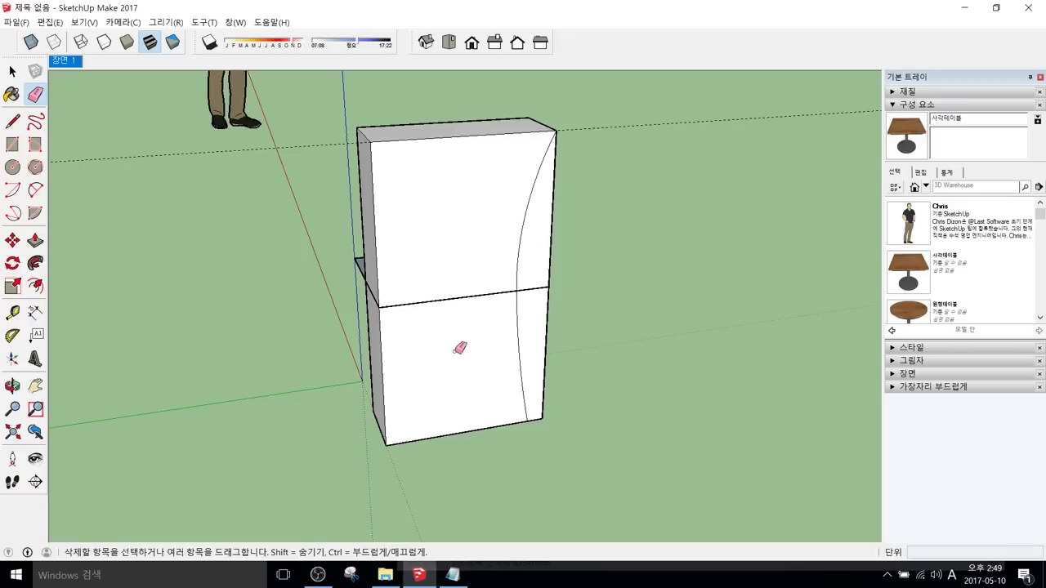
left_click(324, 580)
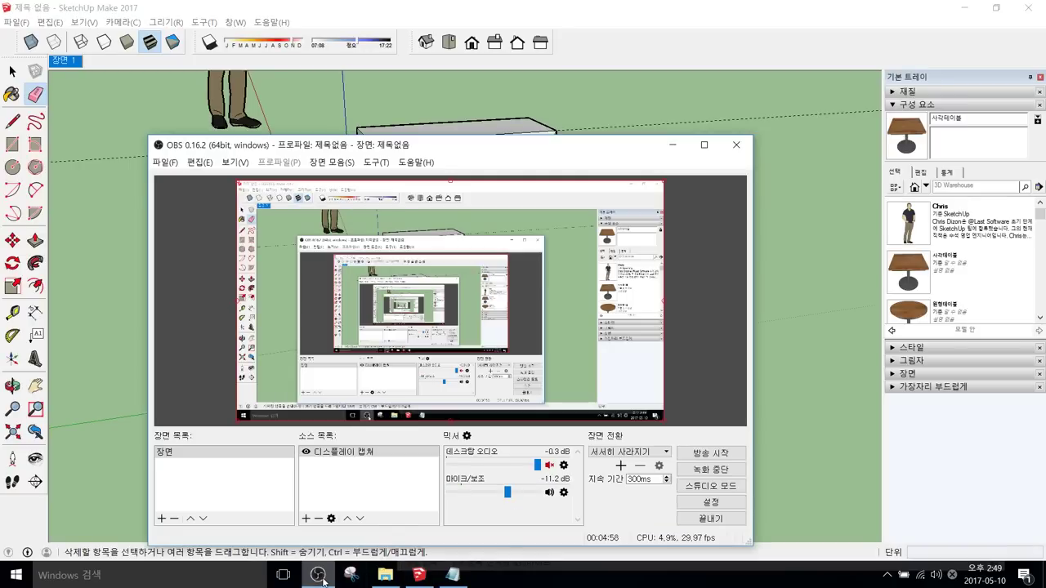
left_click(706, 474)
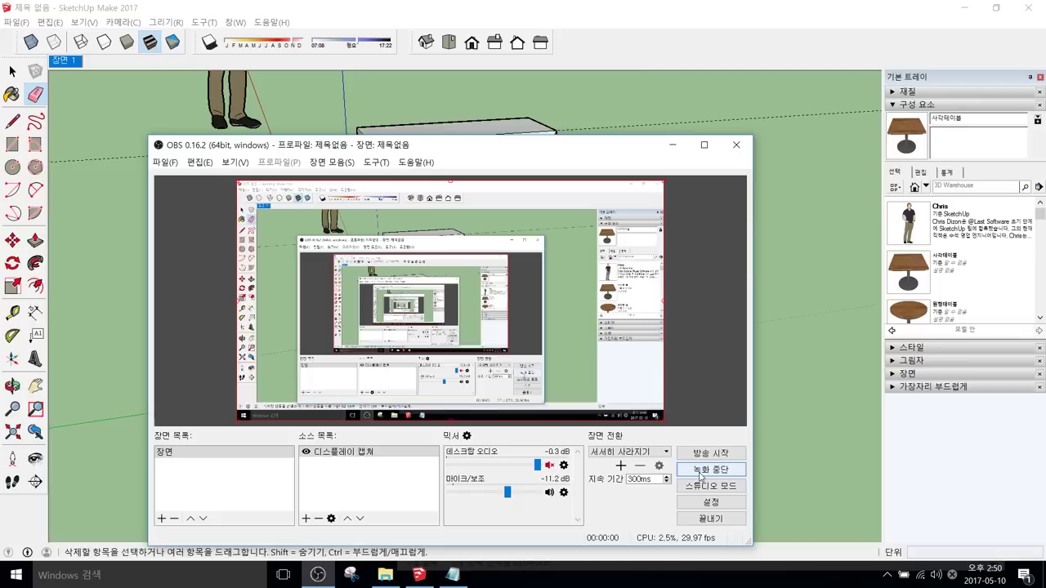
left_click(672, 145)
Step: Erase the horizontal guide and all of the block's edges except the two arcs and the short top edge joining their upper end
mouse_move(509, 310)
middle_mouse_down()
mouse_move(316, 310)
mouse_move(375, 301)
middle_mouse_up()
middle_click_drag(474, 300, 496, 298)
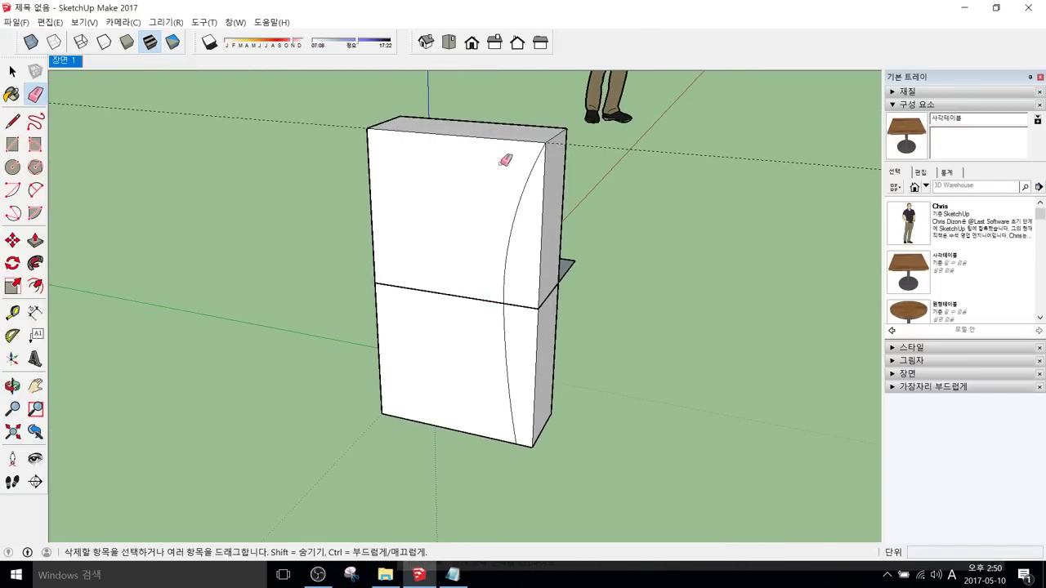
left_click_drag(540, 201, 553, 195)
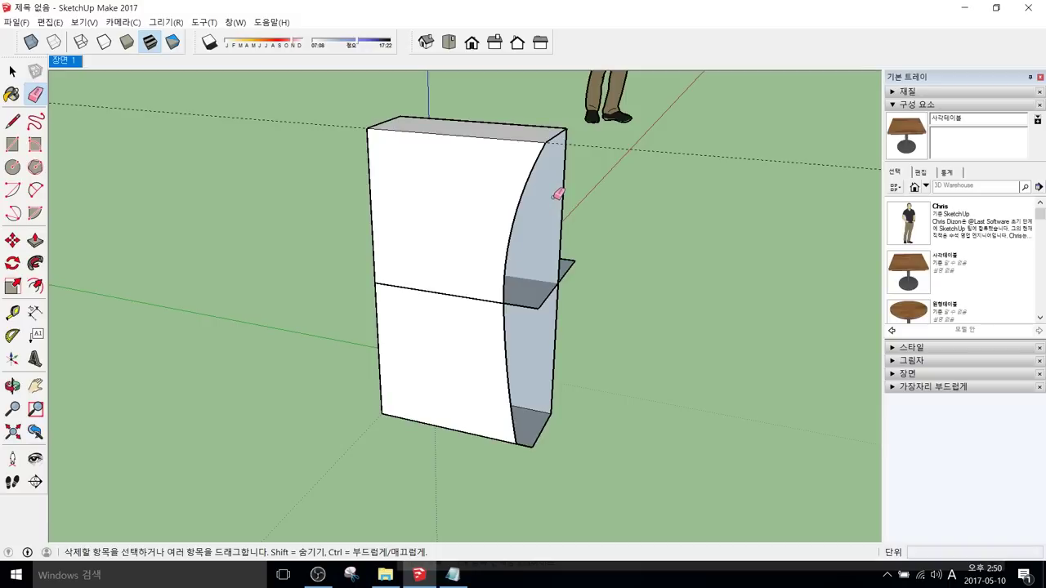
left_click(563, 193)
mouse_move(511, 313)
middle_mouse_down()
mouse_move(549, 320)
mouse_move(450, 362)
middle_mouse_up()
mouse_move(558, 387)
left_mouse_down()
mouse_move(542, 435)
mouse_move(528, 442)
left_mouse_up()
mouse_move(447, 427)
left_mouse_down()
mouse_move(432, 357)
mouse_move(442, 237)
left_mouse_up()
left_click(420, 362)
left_click(452, 312)
mouse_move(509, 136)
left_mouse_down()
mouse_move(409, 114)
mouse_move(420, 103)
left_mouse_up()
mouse_move(542, 216)
middle_mouse_down()
mouse_move(713, 203)
mouse_move(703, 200)
middle_mouse_up()
key("space")
mouse_move(484, 169)
middle_mouse_down()
mouse_move(761, 152)
mouse_move(408, 175)
mouse_move(464, 172)
middle_mouse_up()
middle_click_drag(361, 161, 427, 139)
Step: Try rounding the sharp upper corner with an arc from the upper curve, tangent to the short top edge
key("a")
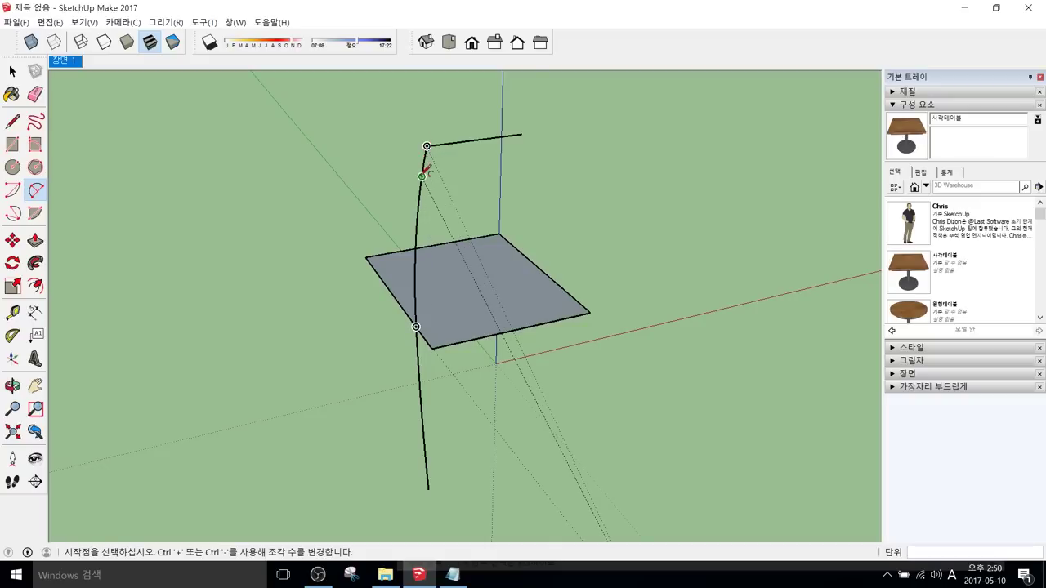
scroll(422, 174, "up", 2)
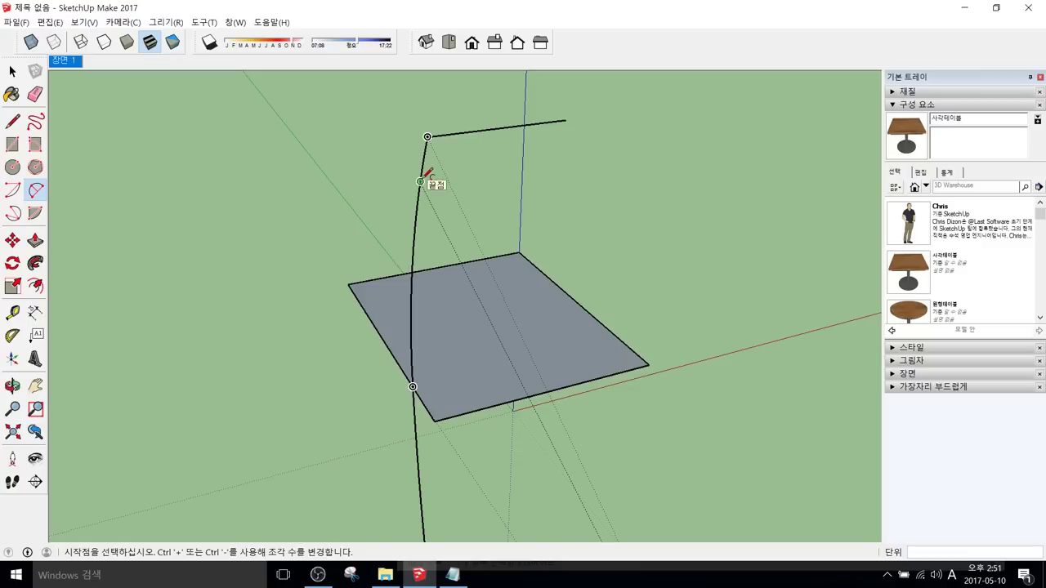
left_click(420, 179)
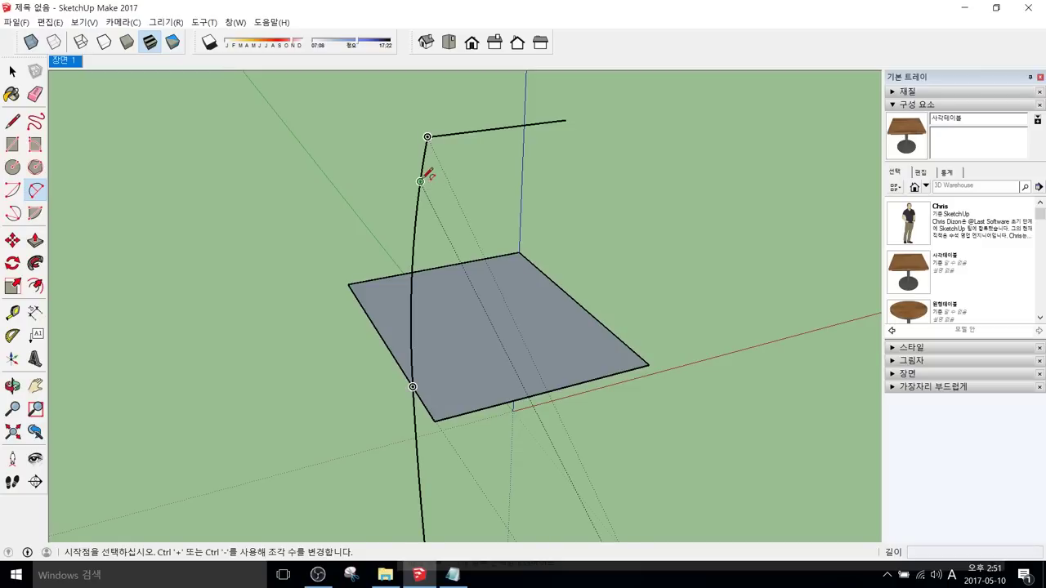
scroll(423, 178, "down", 1)
left_click(421, 180)
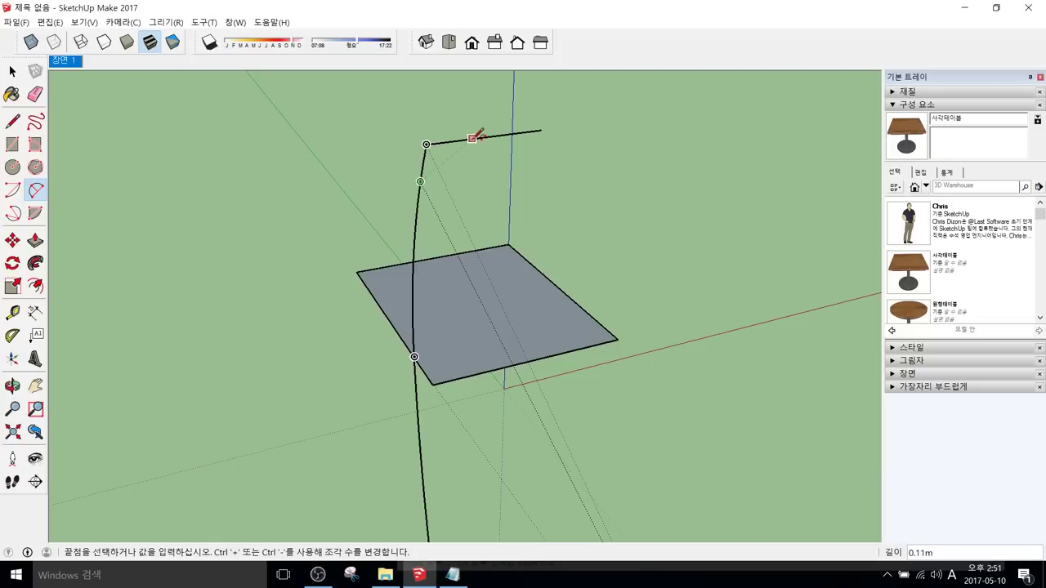
middle_click_drag(462, 133, 458, 109)
left_click(457, 119)
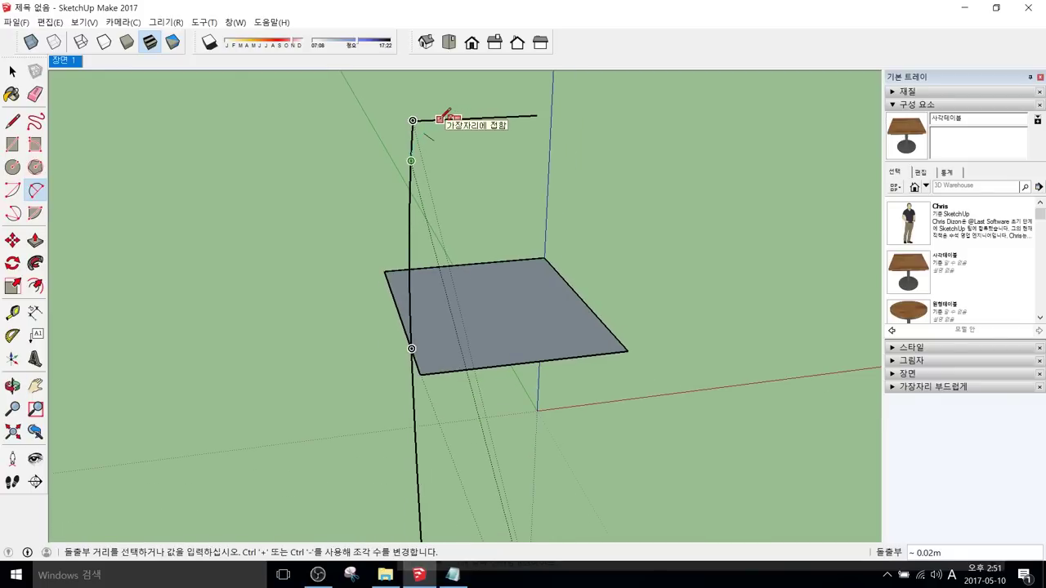
left_click(442, 120)
Step: Erase the sharp corner outside the rounding arc, check the shape from several sides, and undo the rounding
mouse_move(450, 155)
middle_mouse_down()
mouse_move(509, 155)
mouse_move(420, 110)
middle_mouse_up()
key("e")
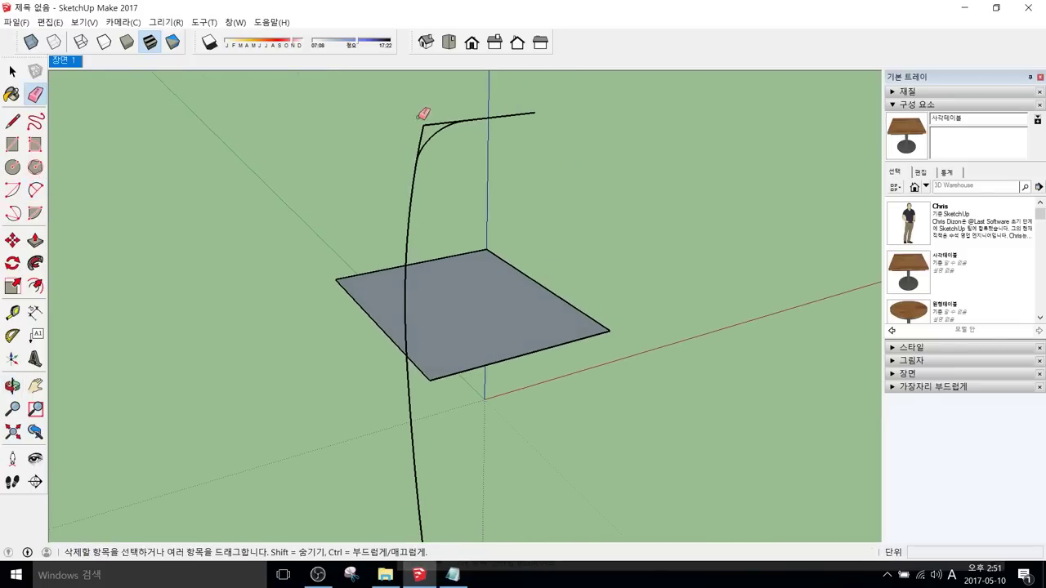
mouse_move(430, 187)
middle_mouse_down()
mouse_move(714, 215)
mouse_move(523, 196)
mouse_move(737, 195)
mouse_move(217, 171)
mouse_move(651, 259)
mouse_move(560, 259)
mouse_move(707, 250)
mouse_move(829, 273)
middle_mouse_up()
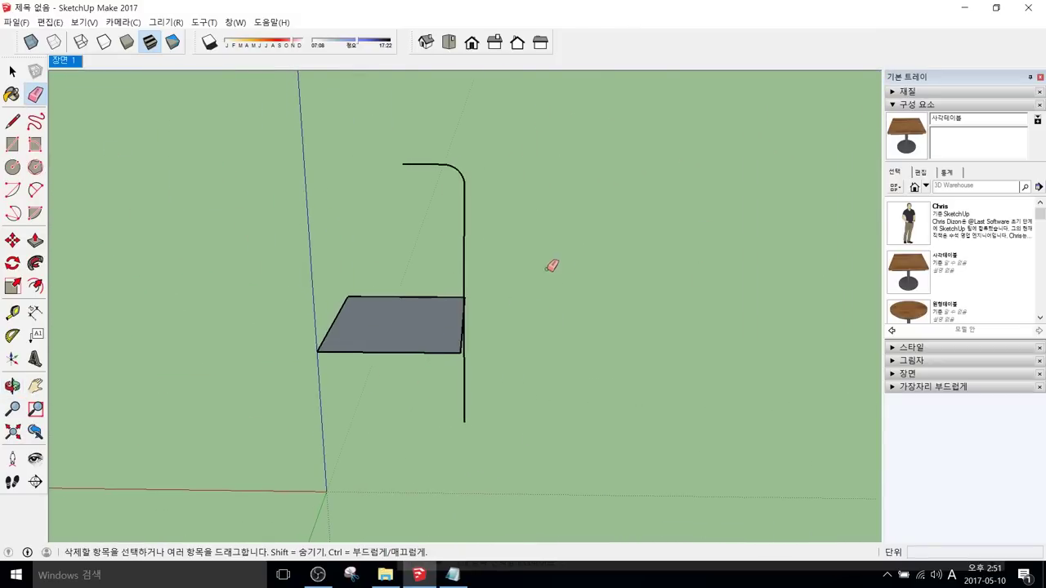
middle_click_drag(495, 179, 421, 247)
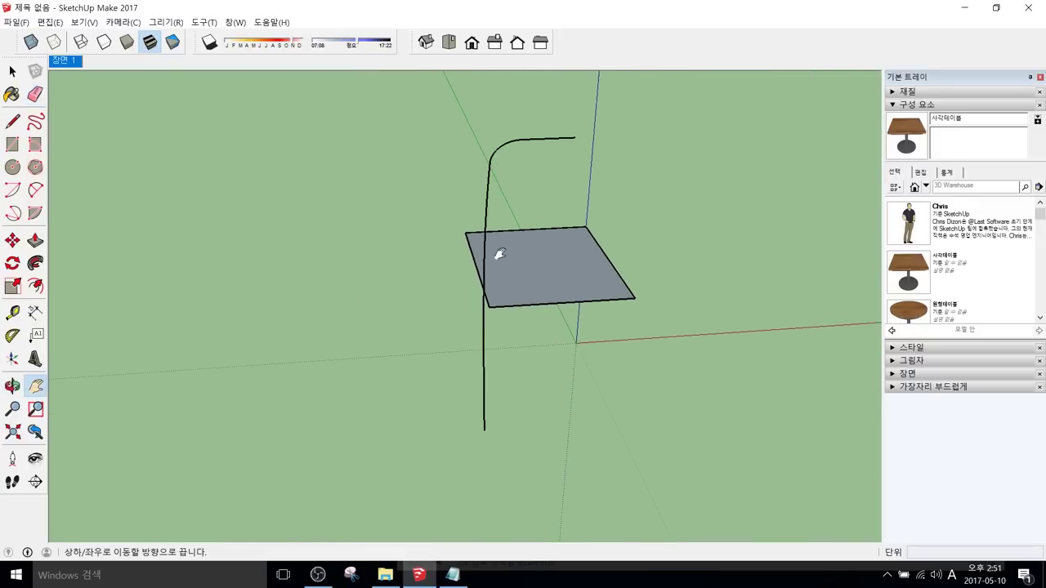
key("ctrl+z")
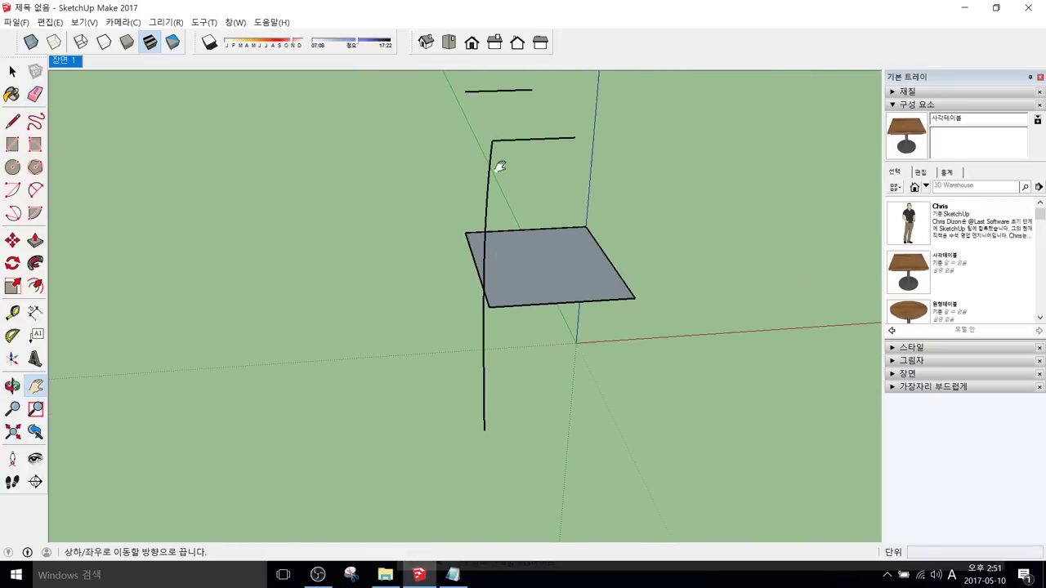
key("ctrl+z")
Step: Try rounding the upper corner with an arc ending at the short top edge's midpoint, trim the corner, and undo both
key("a")
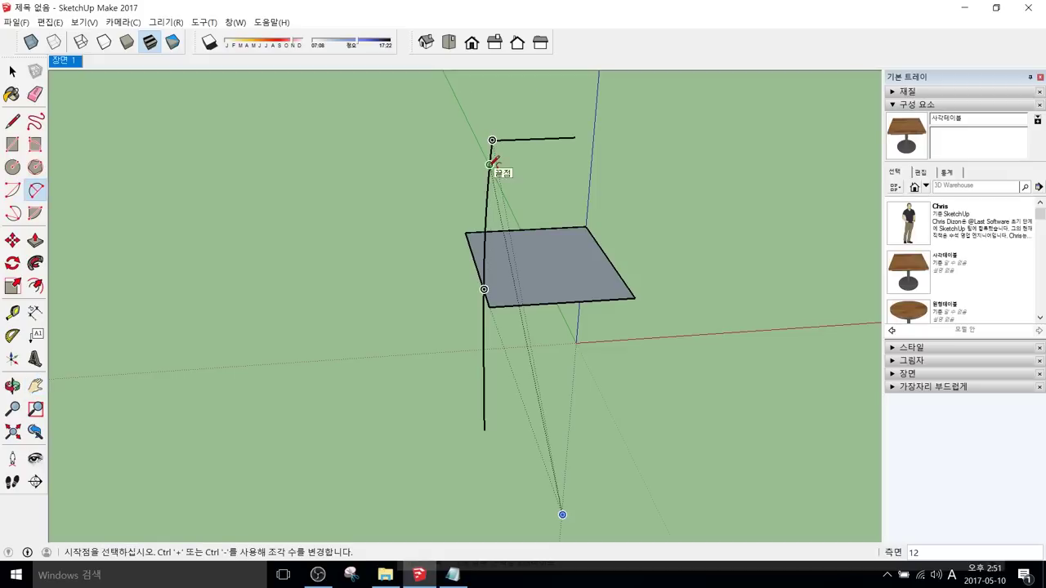
scroll(494, 164, "up", 1)
left_click(494, 166)
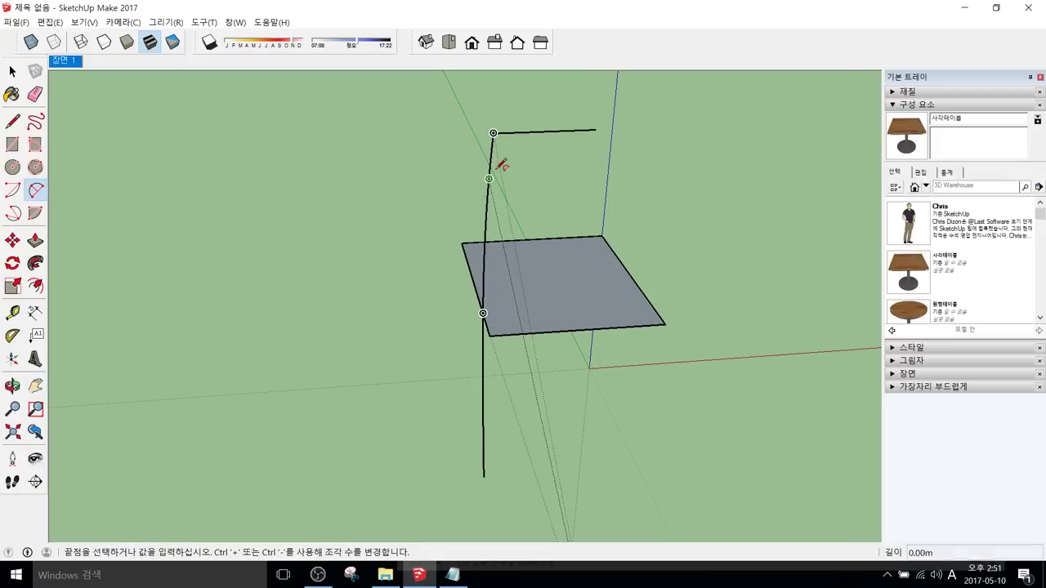
left_click(545, 131)
left_click(519, 133)
middle_click_drag(470, 206, 496, 206)
key("e")
left_click_drag(515, 126, 485, 139)
mouse_move(490, 155)
middle_mouse_down()
mouse_move(509, 227)
mouse_move(588, 198)
mouse_move(529, 232)
middle_mouse_up()
key("ctrl+z")
key("ctrl+z")
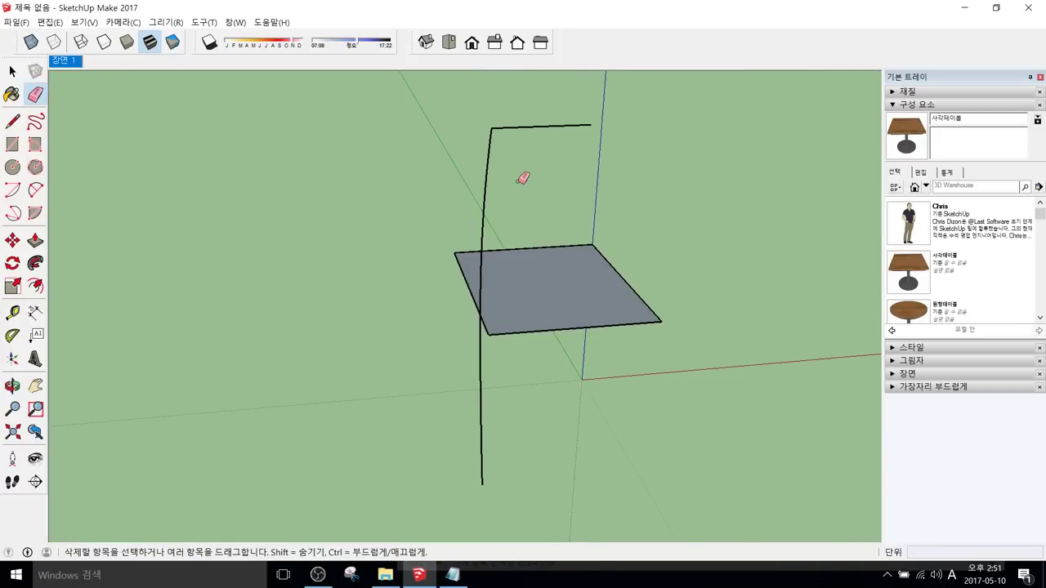
Step: Round the upper corner with a tangent arc from the curve to the short top edge's midpoint, and erase the sharp corner outside it
key("a")
left_click(492, 127)
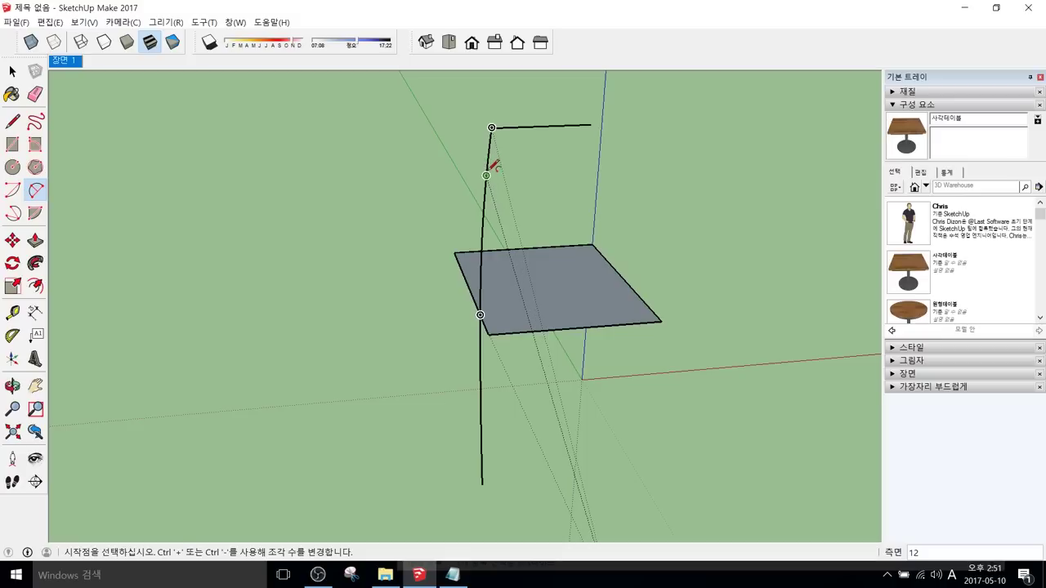
left_click(487, 167)
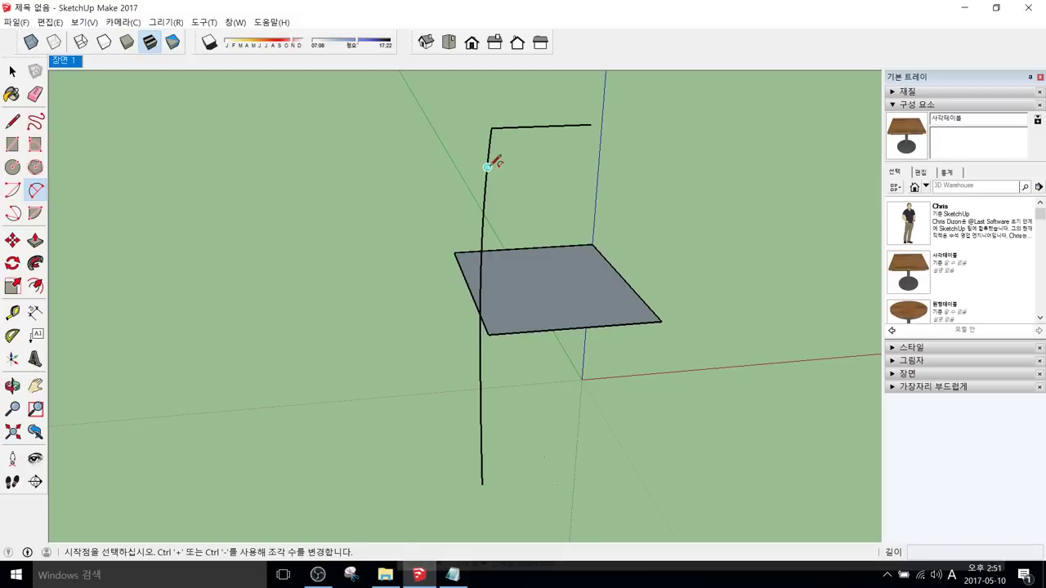
left_click(542, 125)
left_click(549, 119)
mouse_move(479, 140)
middle_mouse_down()
mouse_move(560, 252)
mouse_move(448, 236)
mouse_move(691, 303)
mouse_move(712, 334)
mouse_move(560, 311)
mouse_move(476, 358)
mouse_move(488, 389)
mouse_move(506, 318)
mouse_move(567, 217)
middle_mouse_up()
key("e")
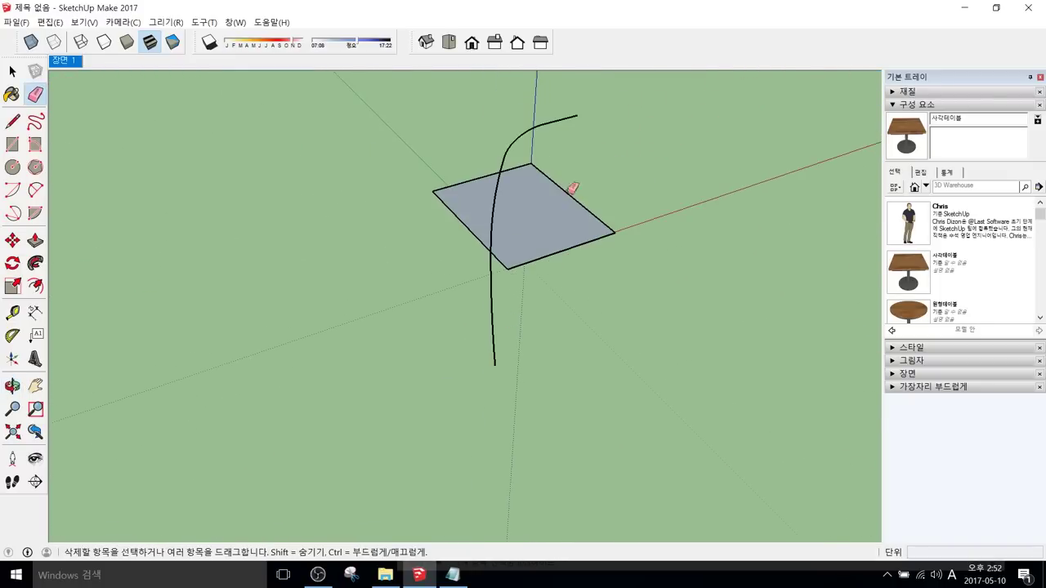
key("space")
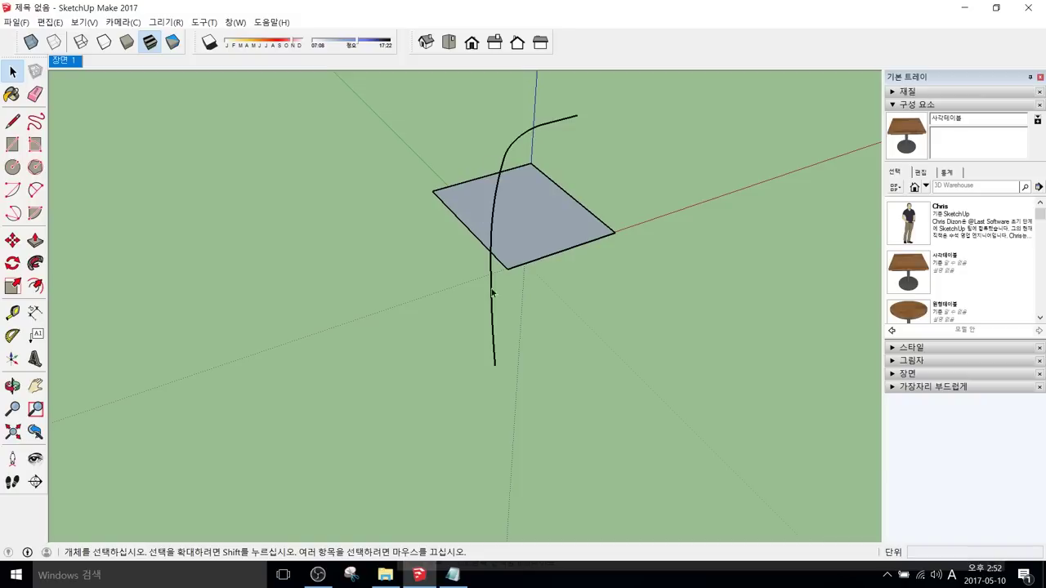
Step: Draw a 0.02 × 0.04 m rectangle from the lower end of the curved leg-and-back path
middle_click_drag(506, 376, 471, 400)
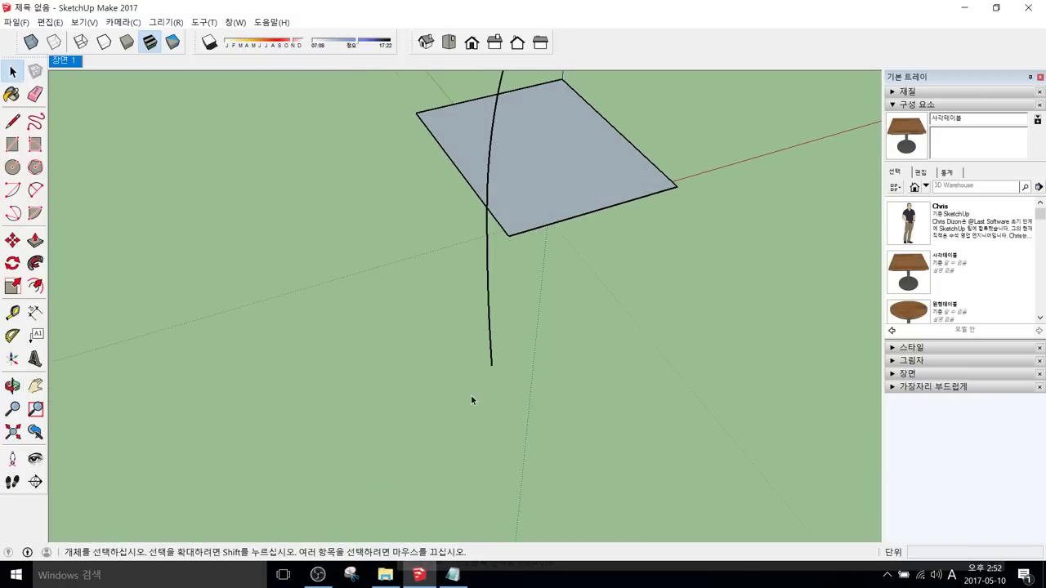
key("r")
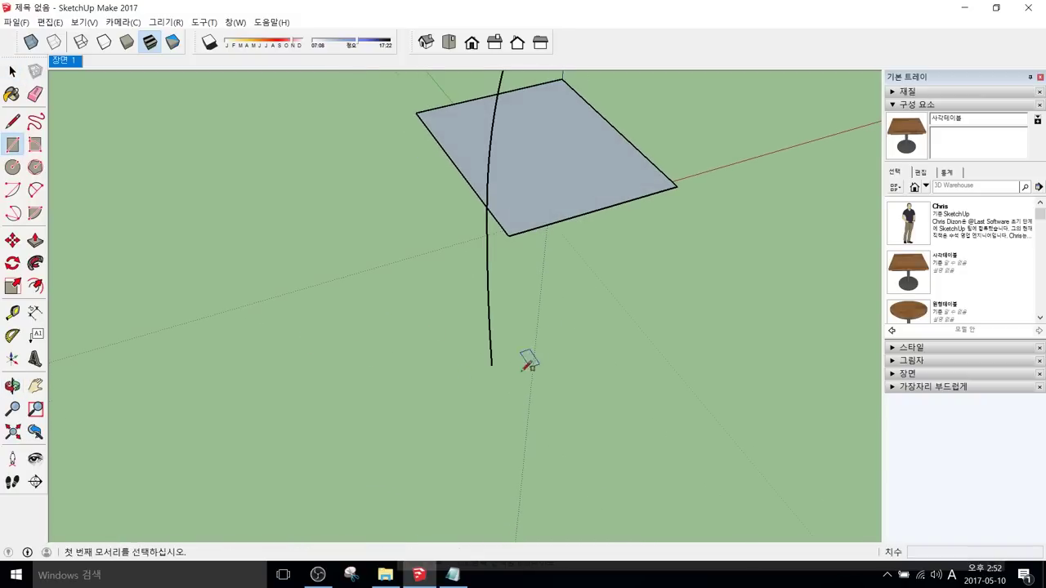
left_click(491, 364)
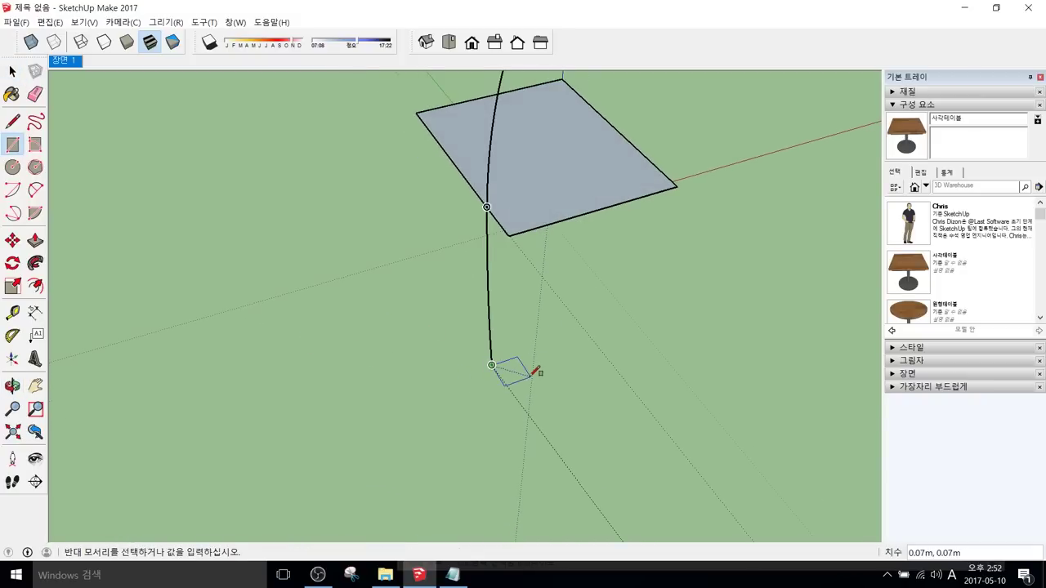
left_click(537, 379)
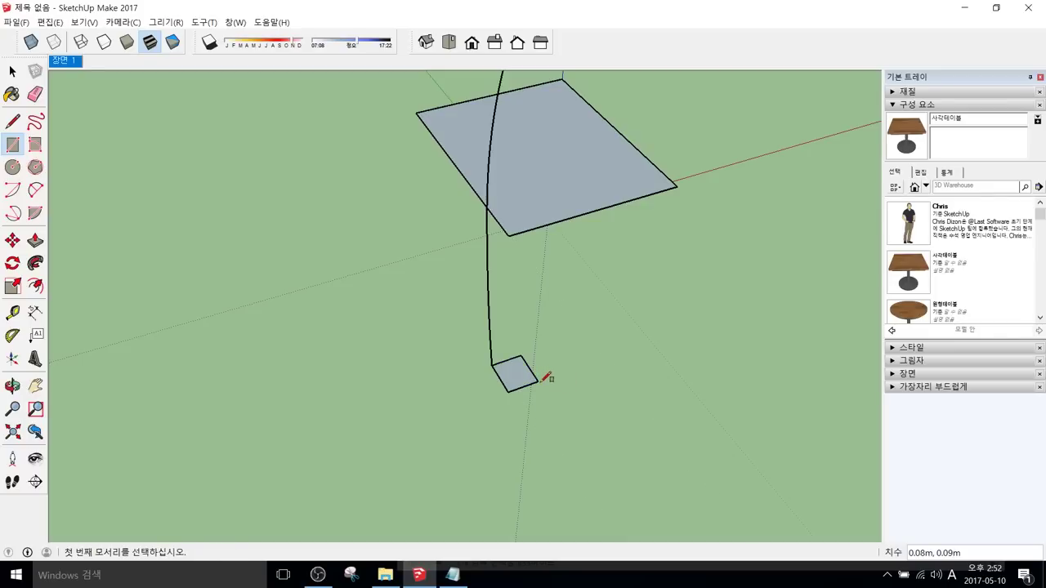
type("0")
key("Return")
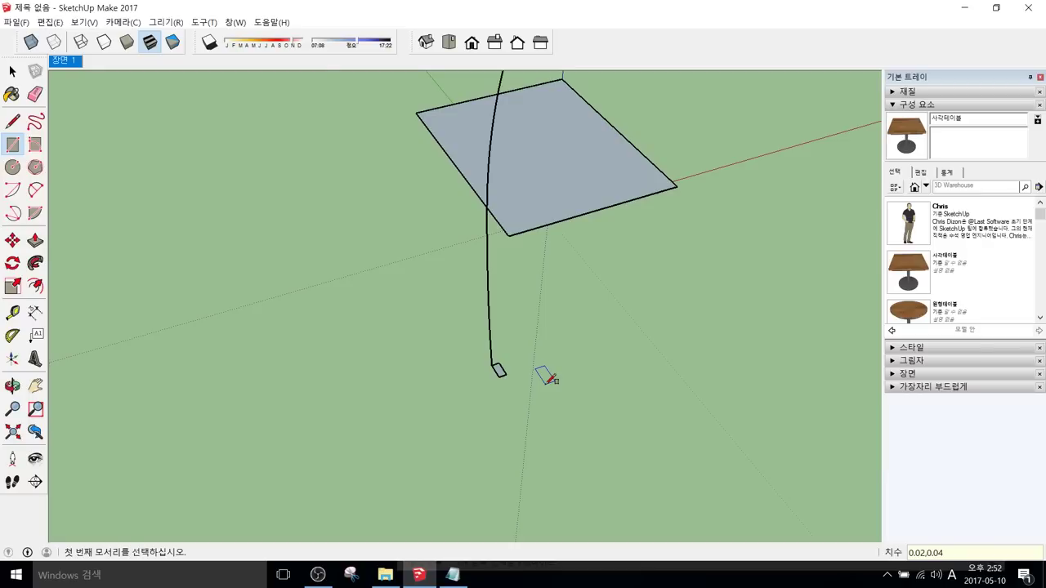
Step: Select the whole curved path and sweep the small rectangle along it with Follow Me
middle_click_drag(586, 373, 558, 384)
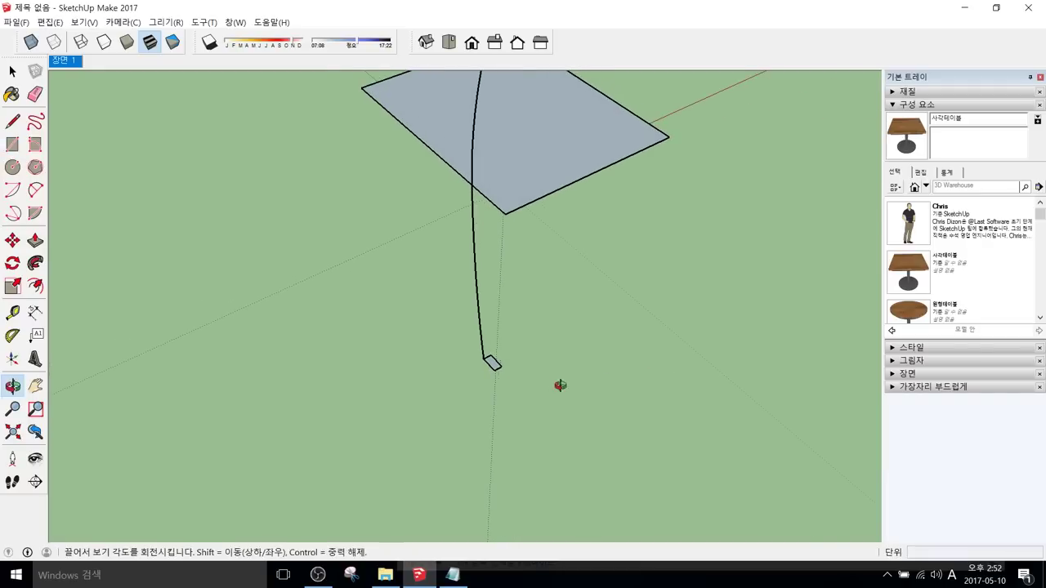
scroll(558, 376, "down", 1)
middle_click_drag(470, 264, 548, 256, "shift")
scroll(597, 210, "down", 3)
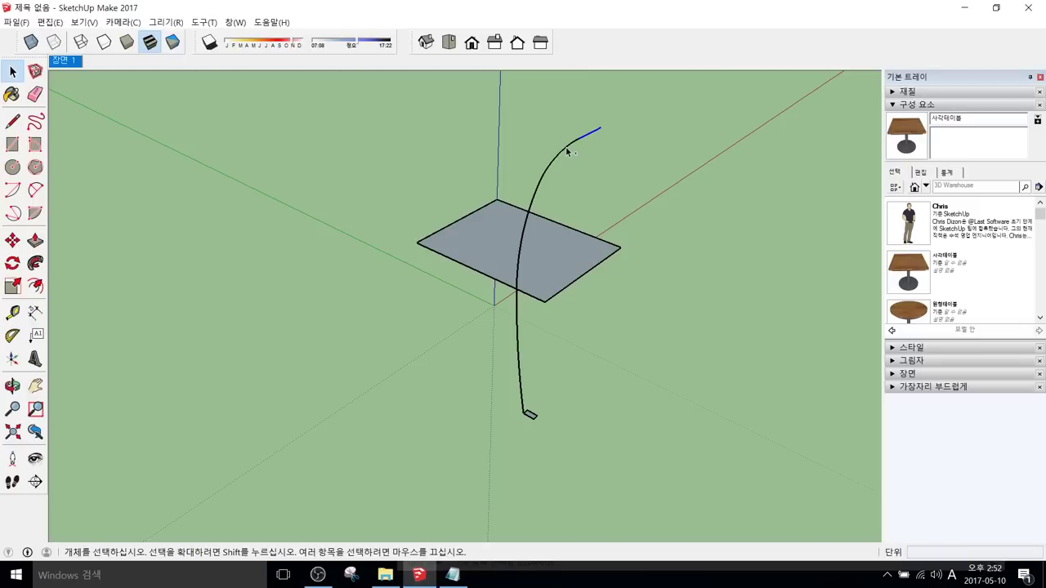
left_click(528, 223, "ctrl")
left_click(518, 336, "ctrl")
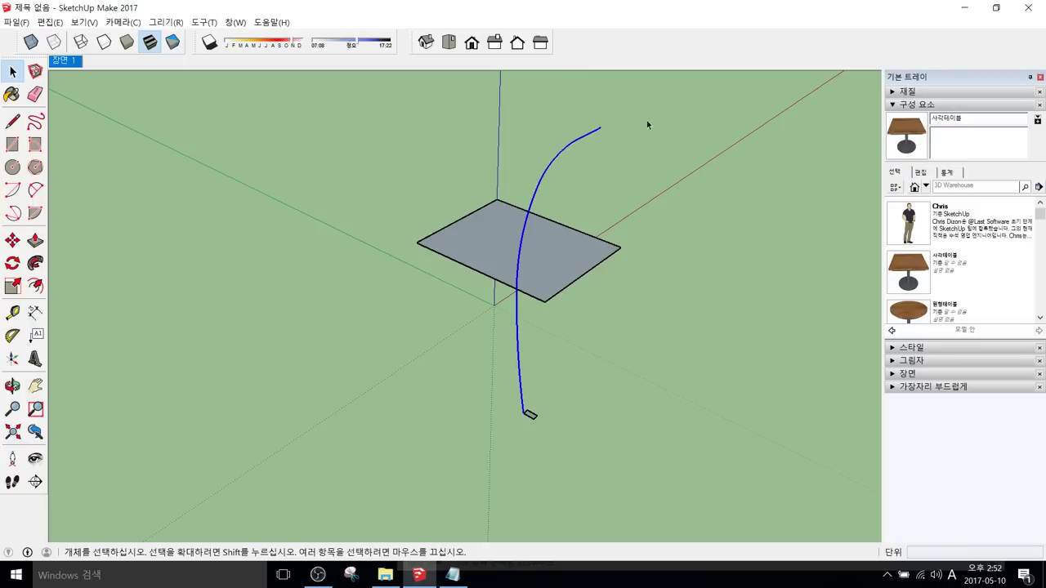
scroll(526, 437, "up", 4)
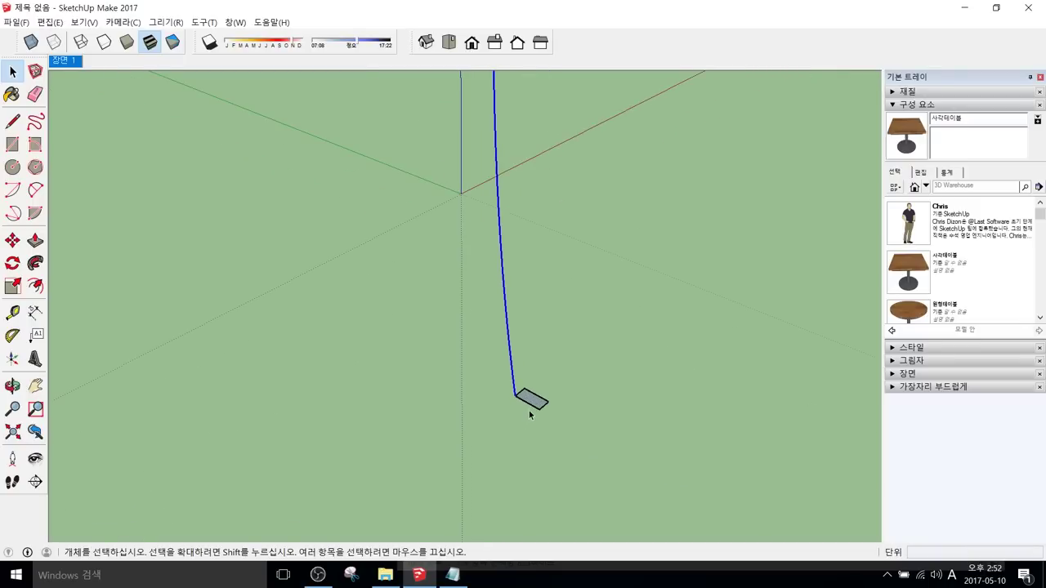
left_click(35, 262)
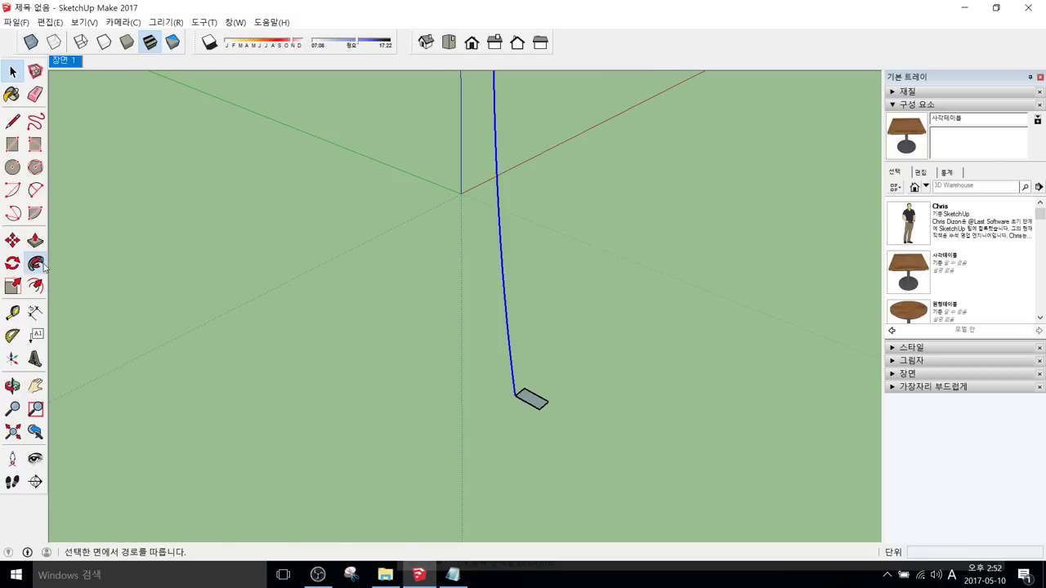
left_click(540, 398)
scroll(546, 392, "down", 4)
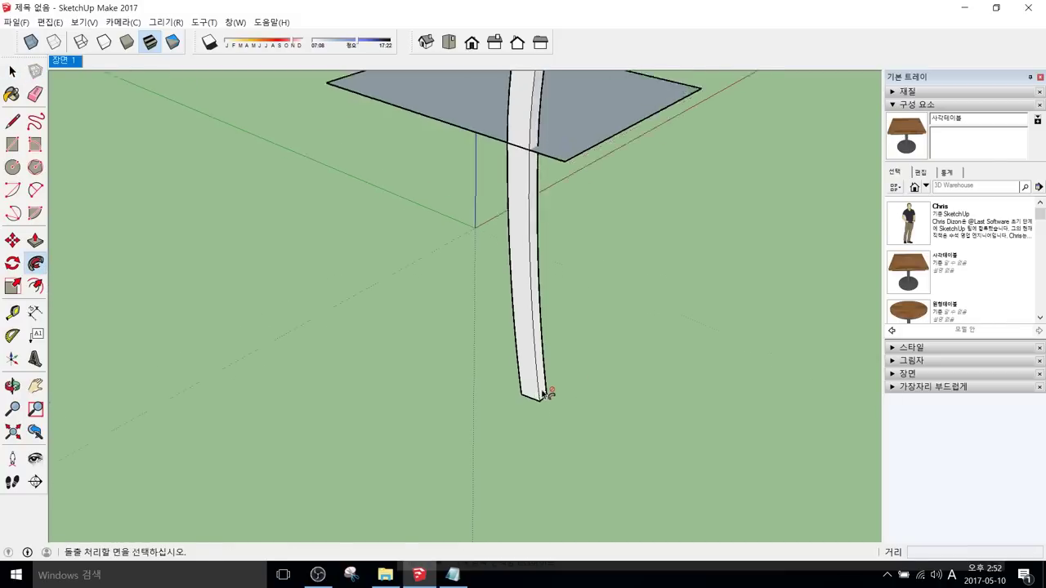
Step: Select the entire swept half-frame and copy it about 0.59 m along the red axis, past the seat
middle_click_drag(604, 145, 353, 233)
key("space")
triple_click(543, 204)
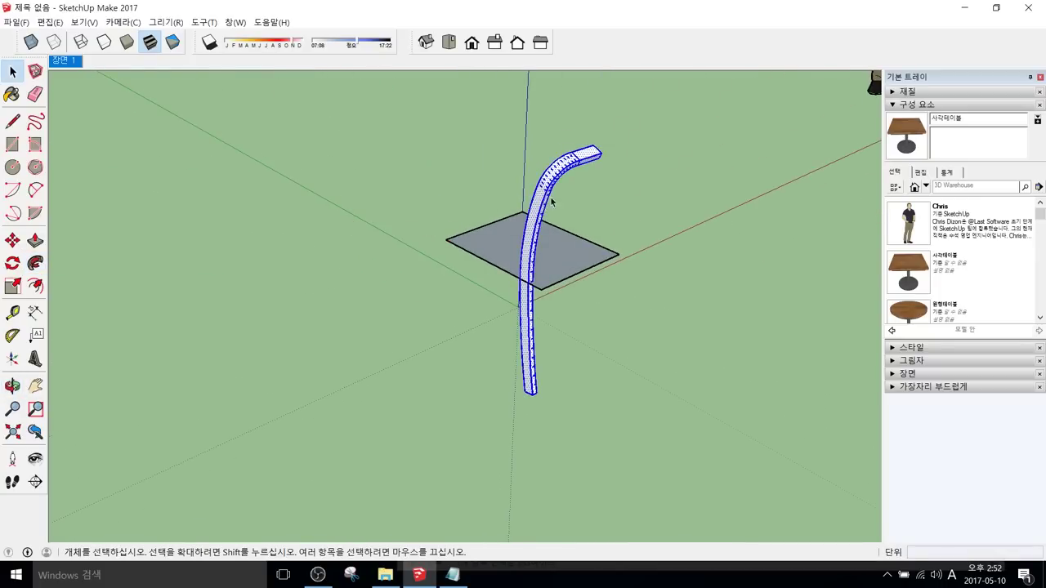
middle_click_drag(552, 202, 568, 206)
key("m")
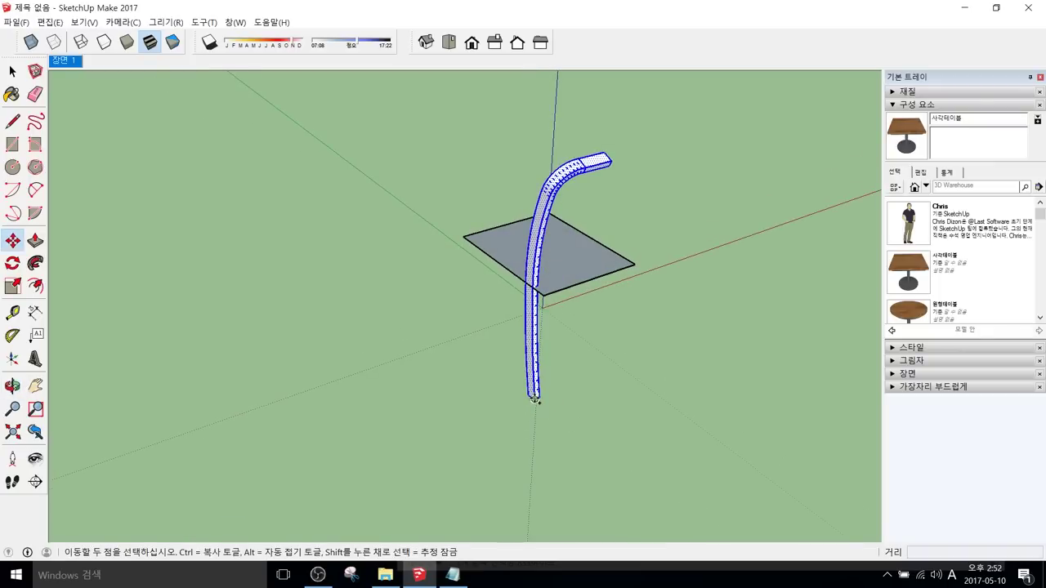
left_click(534, 399)
left_click(534, 399)
key("ctrl")
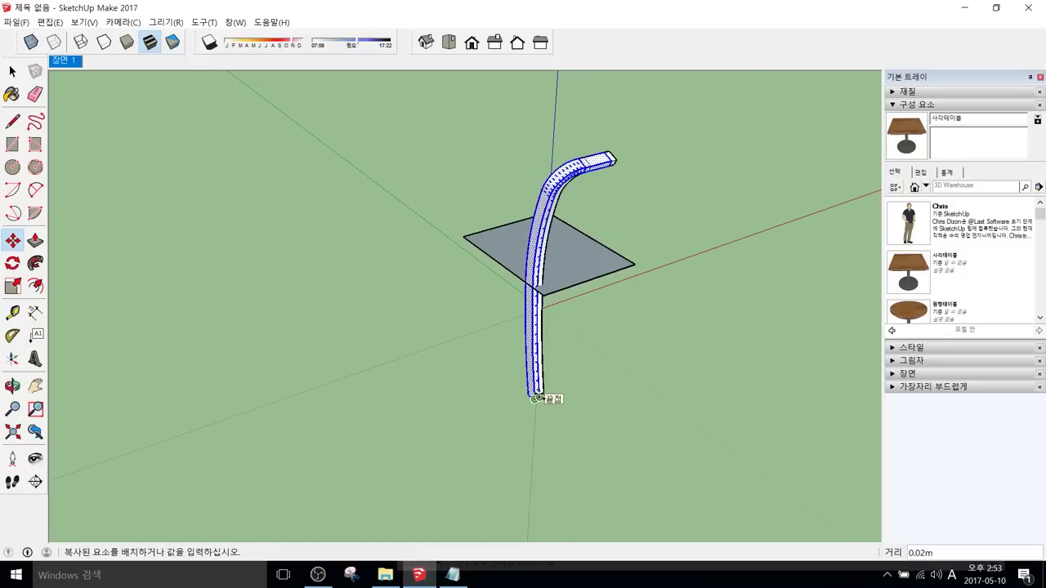
left_click(665, 354)
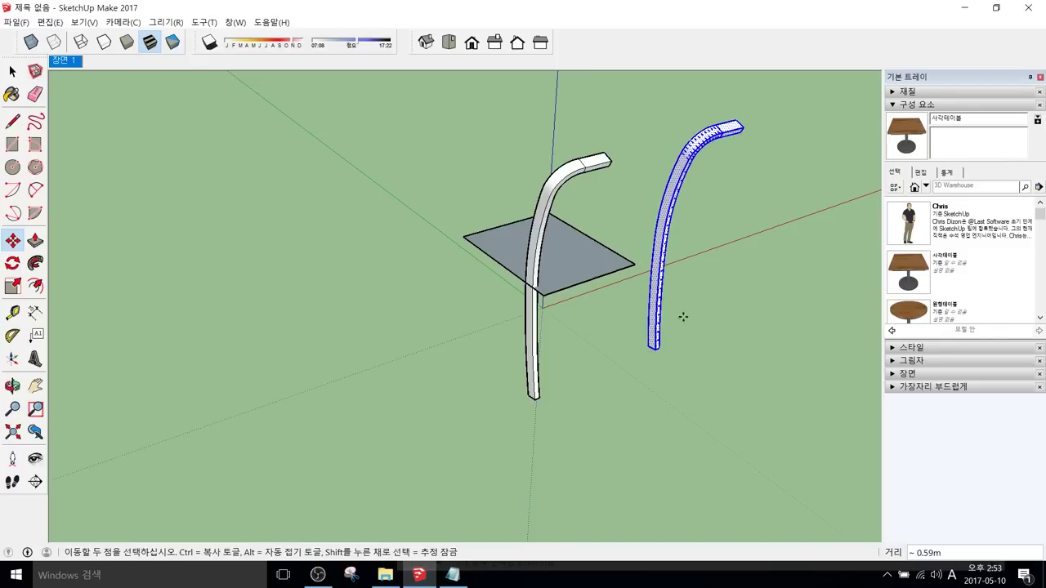
Step: Mirror the copied half-frame along the red direction
key("space")
right_click(680, 176)
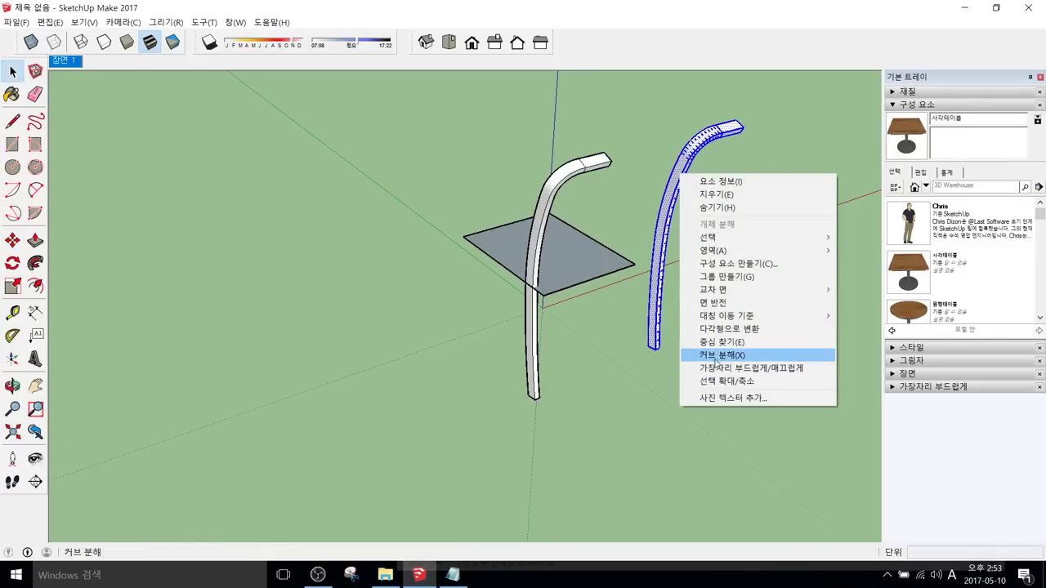
mouse_move(715, 317)
left_click(850, 317)
Step: Move the mirrored half-frame by its upper end corner to meet the matching end corner of the original half
key("m")
scroll(693, 137, "up", 3)
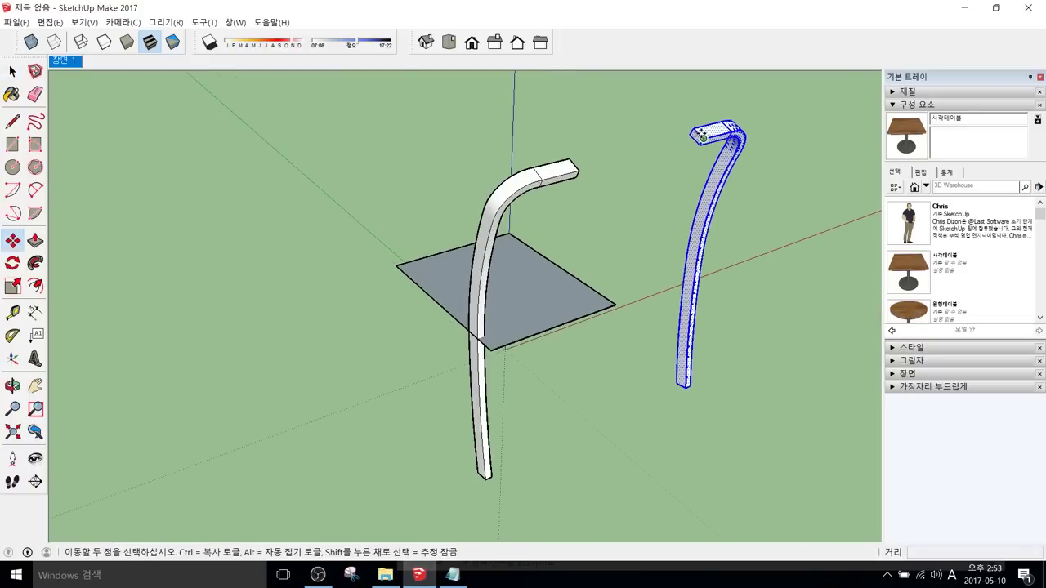
scroll(689, 135, "up", 2)
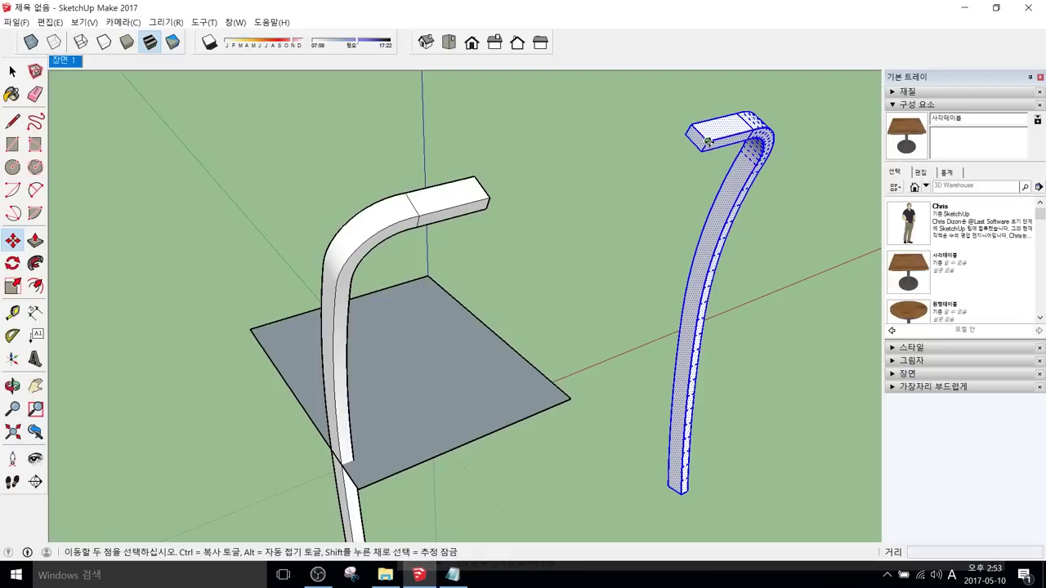
left_click(709, 142)
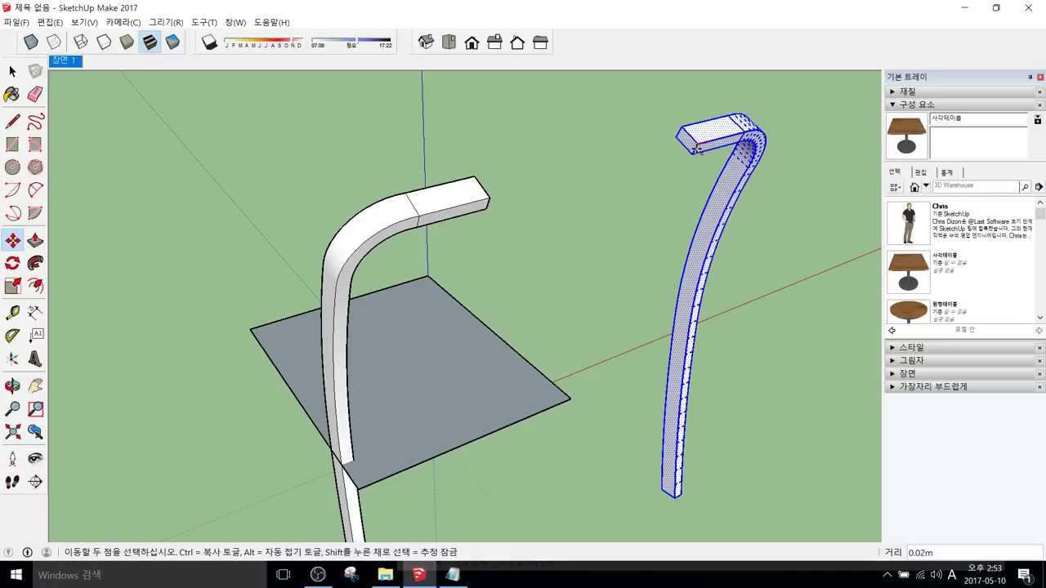
left_click(489, 197)
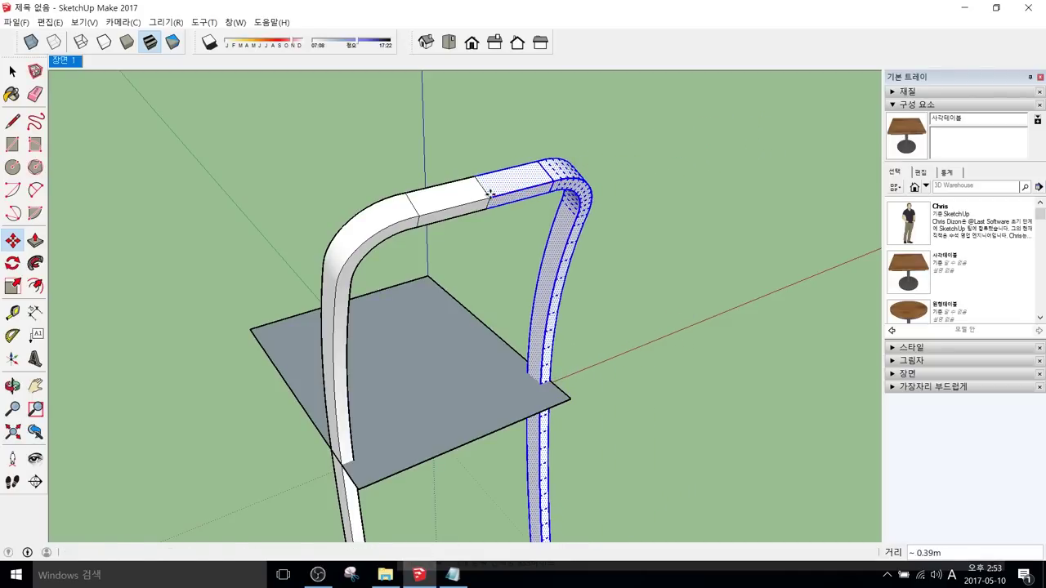
middle_click_drag(526, 217, 451, 227)
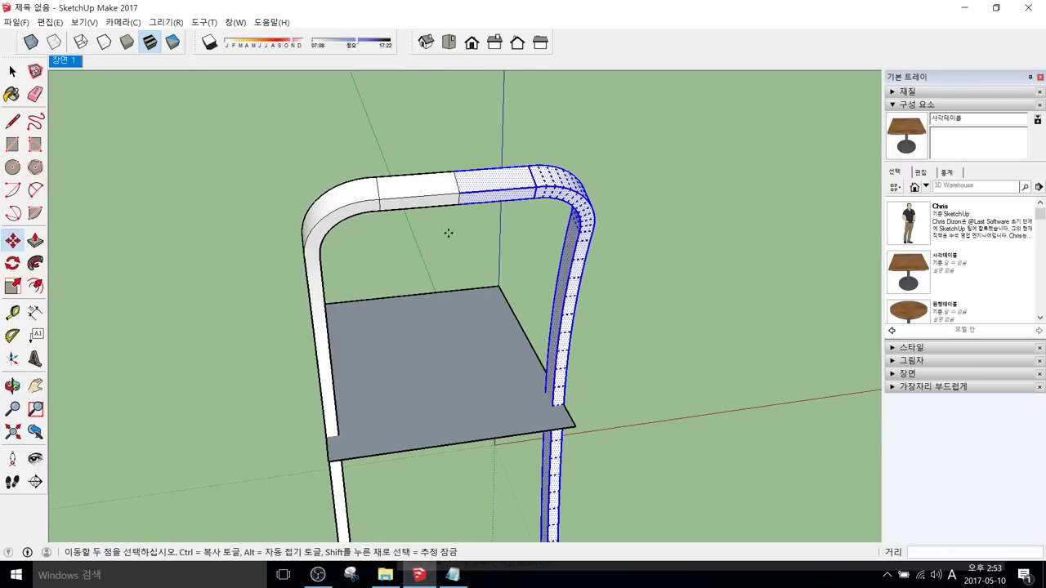
Step: Erase the seam edges where the two half-frames meet along the top rail
key("space")
key("o")
mouse_move(465, 198)
left_mouse_down()
mouse_move(720, 233)
mouse_move(618, 229)
left_mouse_up()
key("e")
mouse_move(502, 168)
middle_mouse_down()
mouse_move(502, 226)
mouse_move(544, 164)
mouse_move(455, 133)
middle_mouse_up()
middle_click_drag(518, 145, 371, 253)
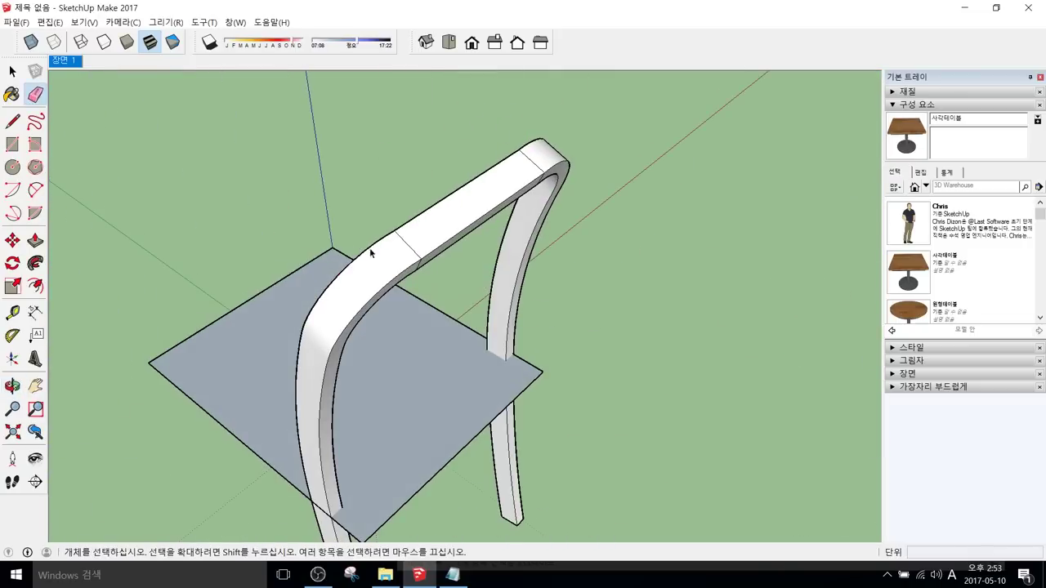
Step: Select the whole back frame and soften its edges with a 23.6-degree angle between normals
key("space")
left_click(406, 245)
middle_click_drag(396, 295, 427, 199)
scroll(426, 200, "down", 5)
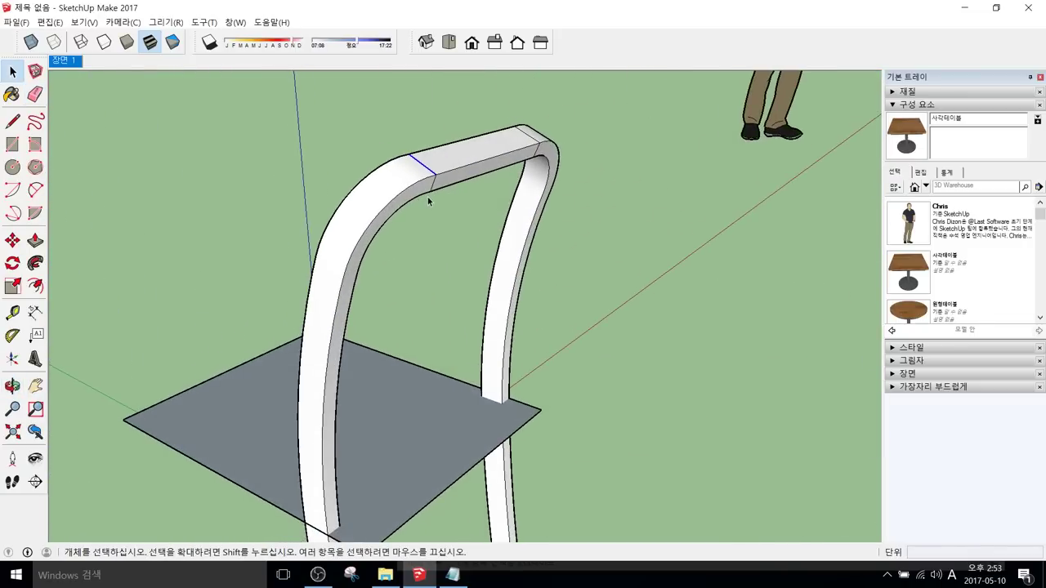
left_click_drag(315, 120, 555, 261)
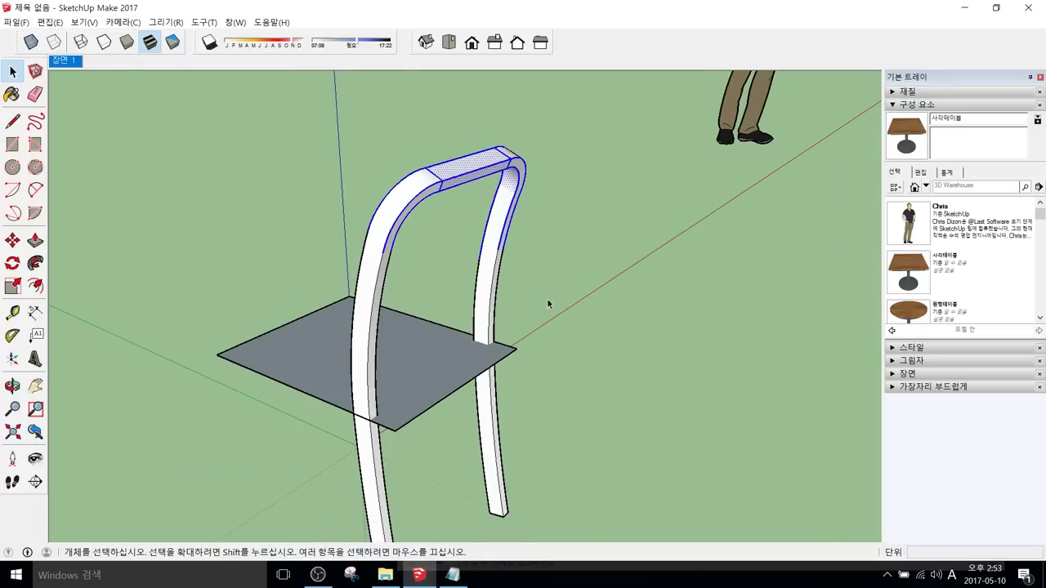
triple_click(410, 194)
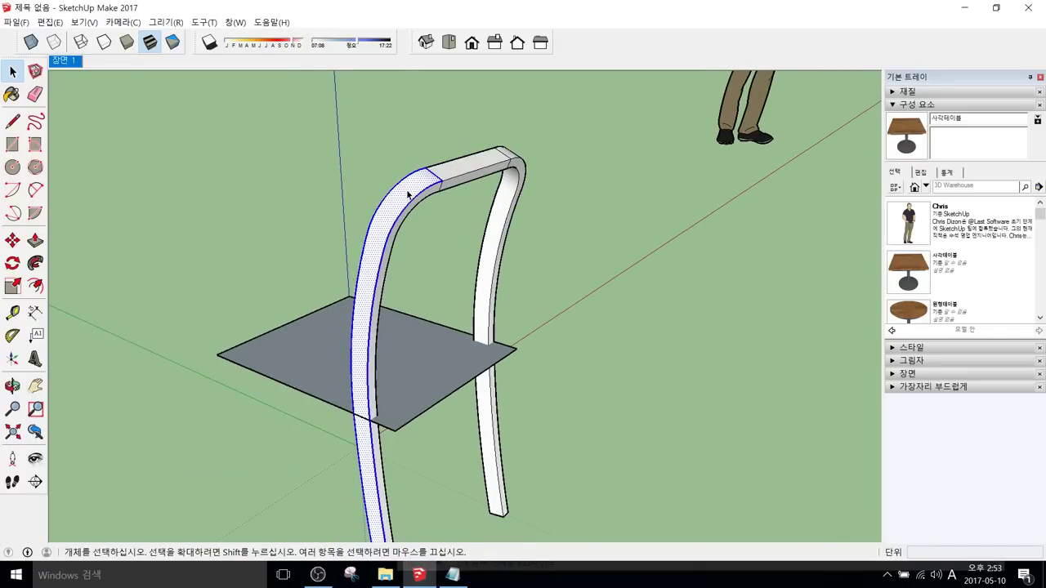
left_click(895, 388)
left_click_drag(912, 434, 914, 435)
left_click(637, 339)
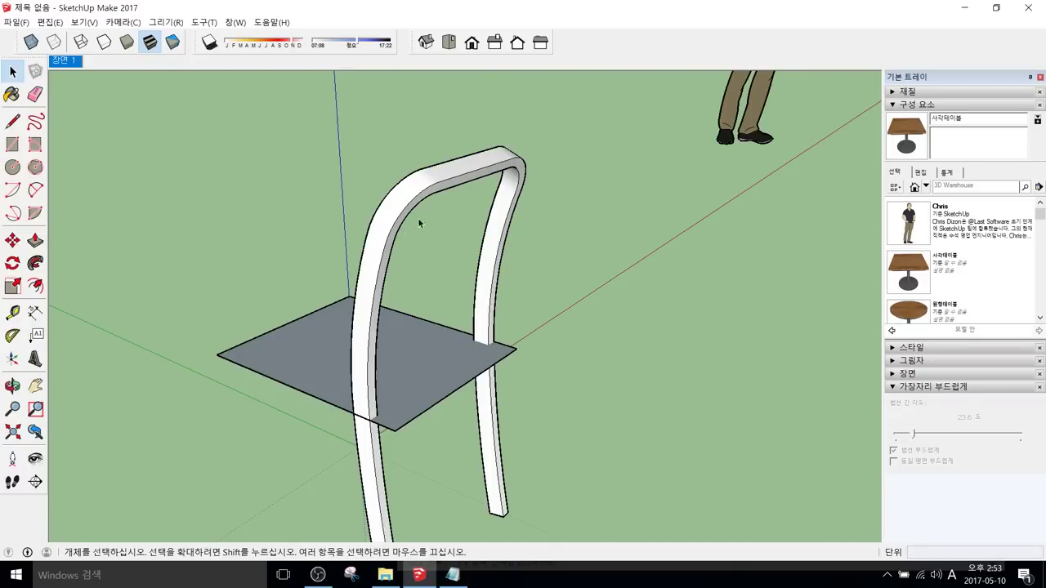
Step: Draw a 0.02 × 0.04 m rectangle on the seat's front corner that lies away from the blue axis
scroll(427, 247, "down", 2)
mouse_move(427, 247)
middle_mouse_down()
mouse_move(727, 243)
mouse_move(619, 227)
mouse_move(460, 234)
mouse_move(355, 295)
mouse_move(417, 242)
middle_mouse_up()
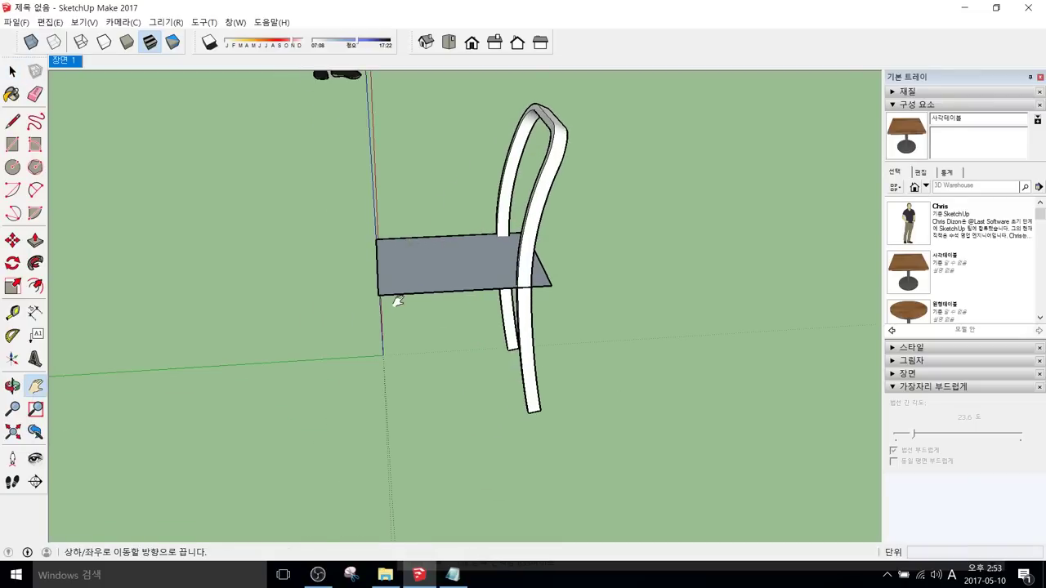
key("space")
middle_click_drag(406, 316, 444, 338)
key("l")
key("space")
middle_click_drag(439, 269, 408, 293)
left_click(426, 301)
scroll(395, 294, "up", 3)
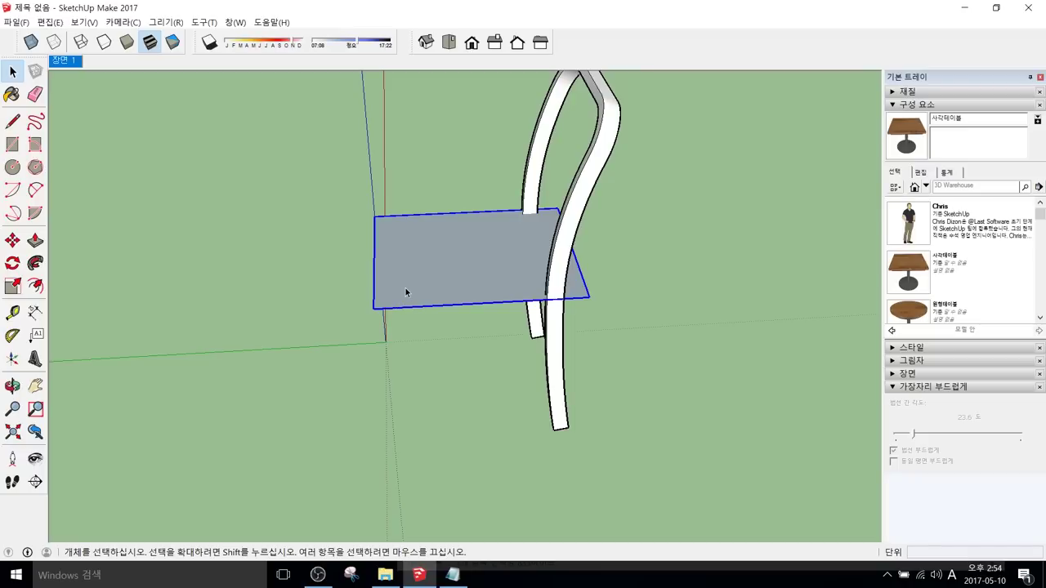
key("r")
mouse_move(387, 301)
middle_mouse_down()
mouse_move(367, 352)
mouse_move(385, 308)
middle_mouse_up()
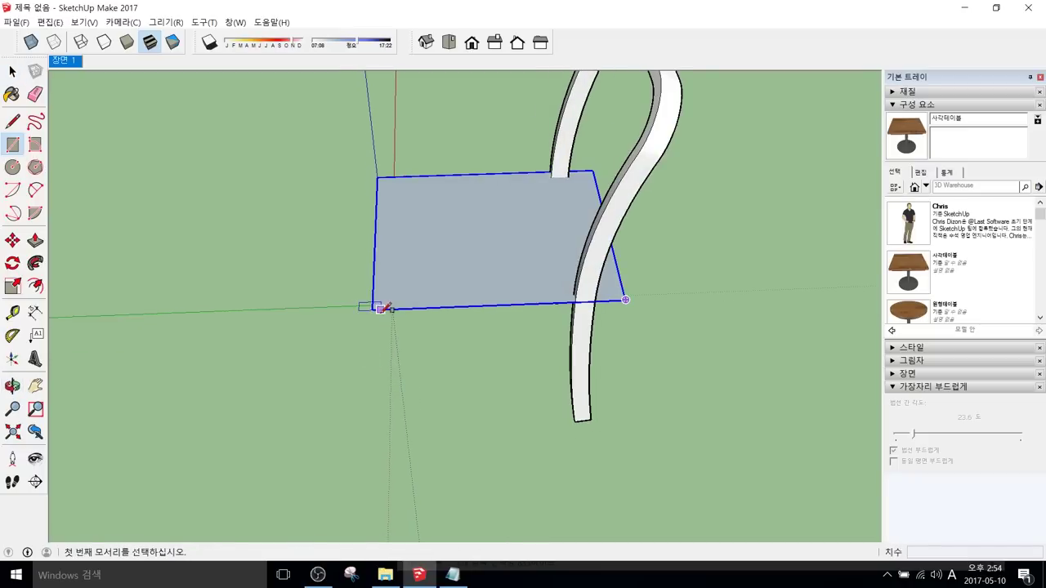
left_click(373, 309)
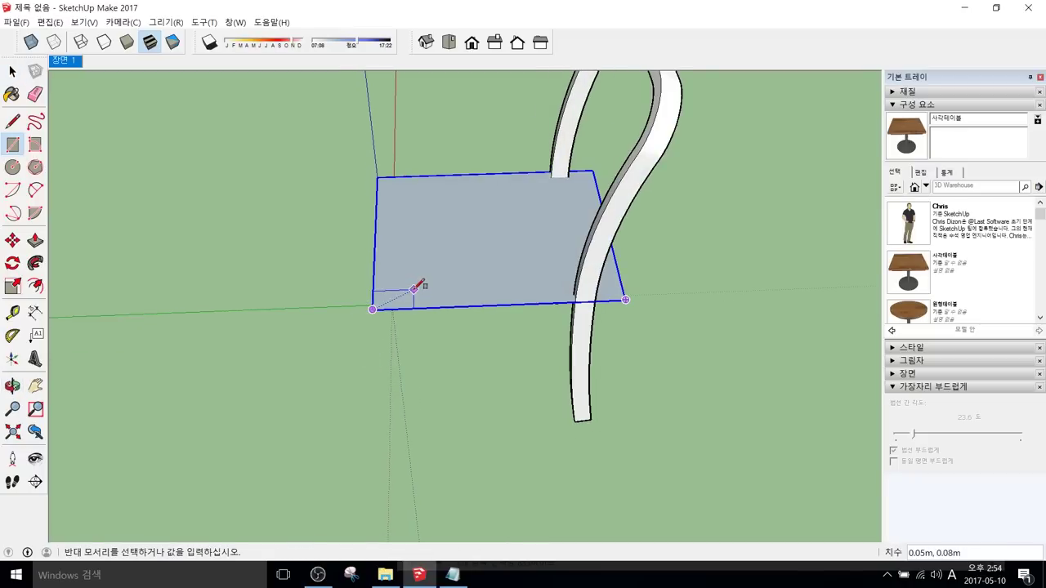
left_click(414, 290)
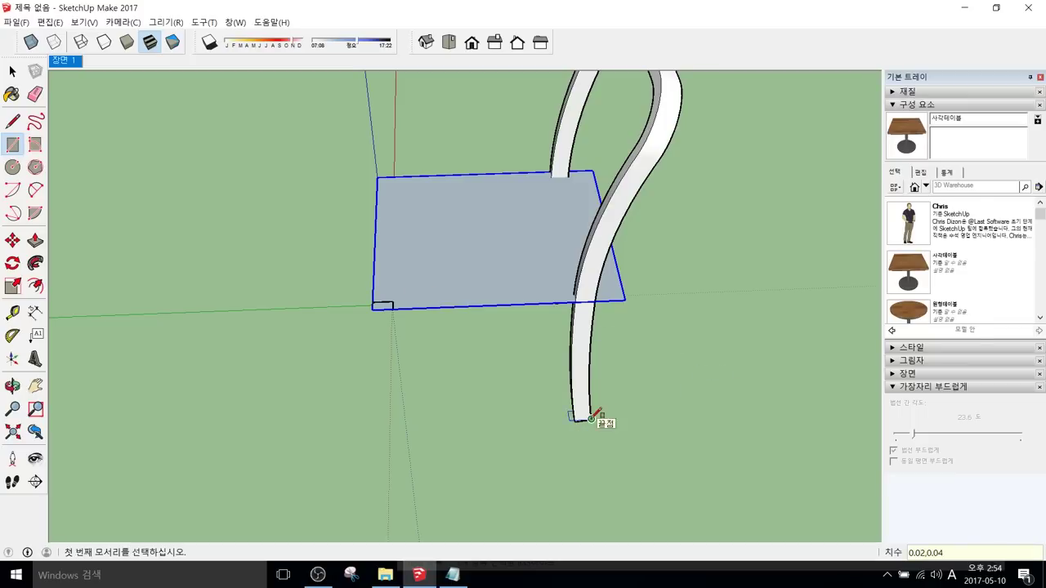
key("space")
Step: Extrude the small corner rectangle 0.45 m down to the level of the rear leg's foot as a front leg
left_click(382, 307)
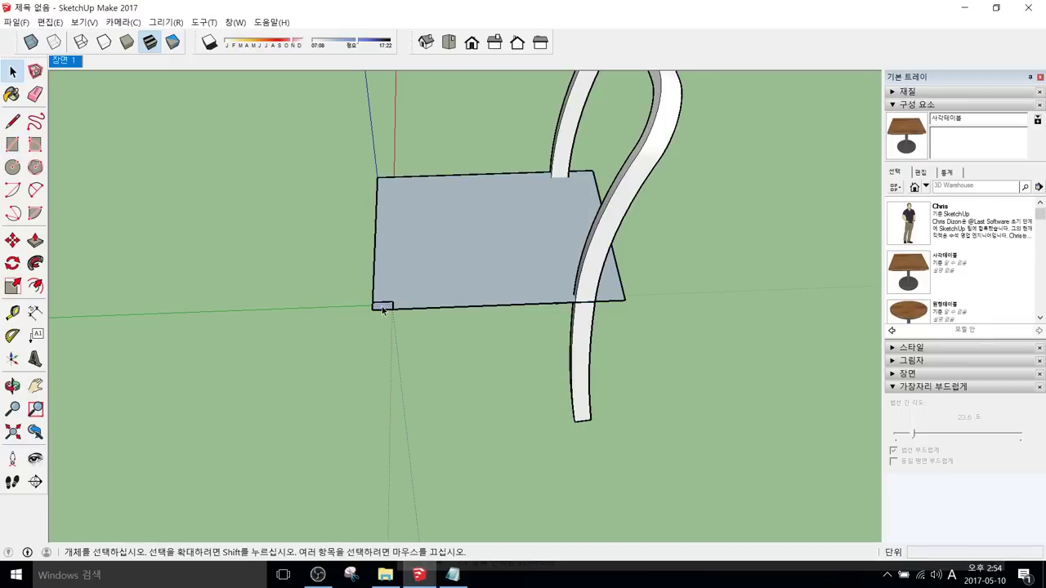
key("p")
left_click_drag(381, 306, 576, 424)
middle_click_drag(575, 424, 458, 257)
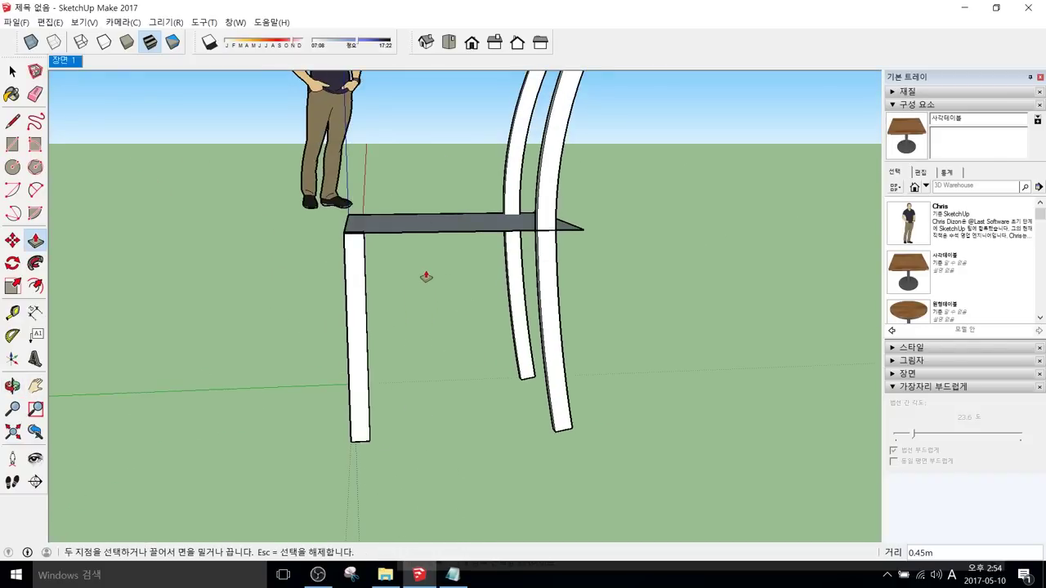
middle_click_drag(432, 277, 402, 355)
Step: Select all of the front leg's geometry and make it a group
key("space")
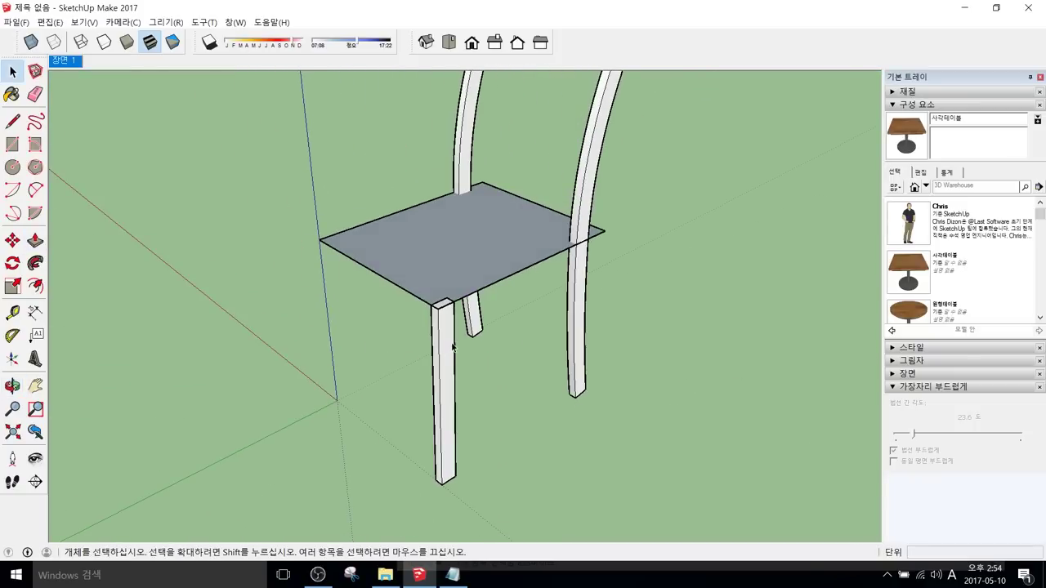
left_click(452, 348)
right_click(452, 347)
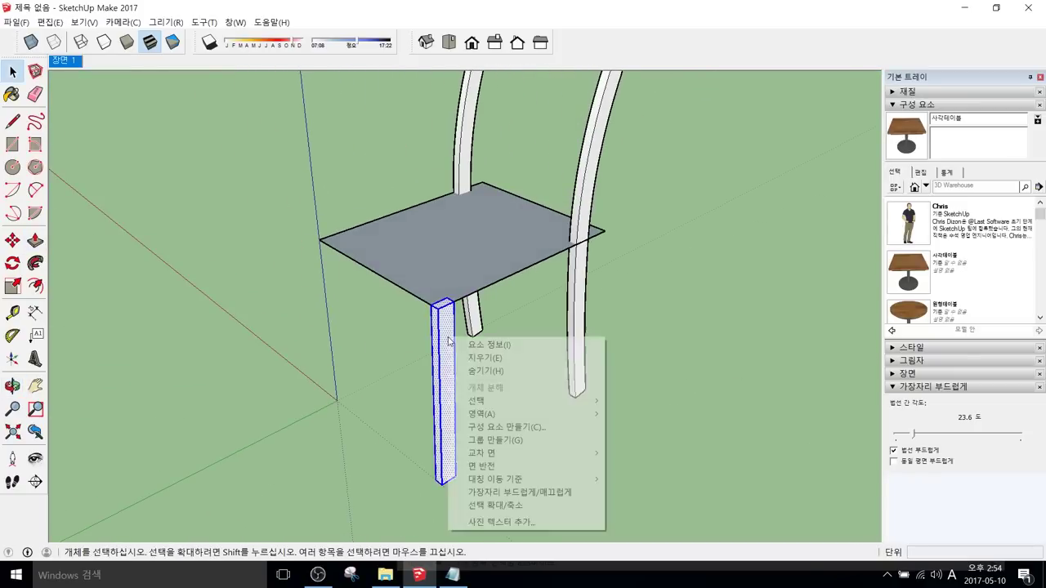
left_click(492, 441)
Step: Copy the front leg group 0.38 m along the seat's front edge to the corner on the blue axis
key("m")
middle_click_drag(343, 352, 330, 313)
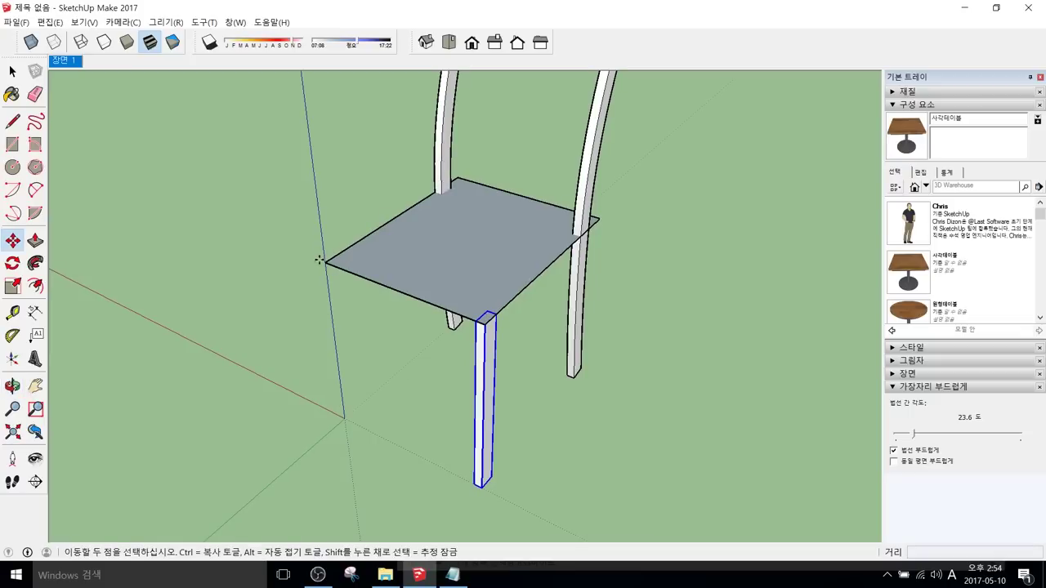
middle_click_drag(325, 263, 458, 310)
key("space")
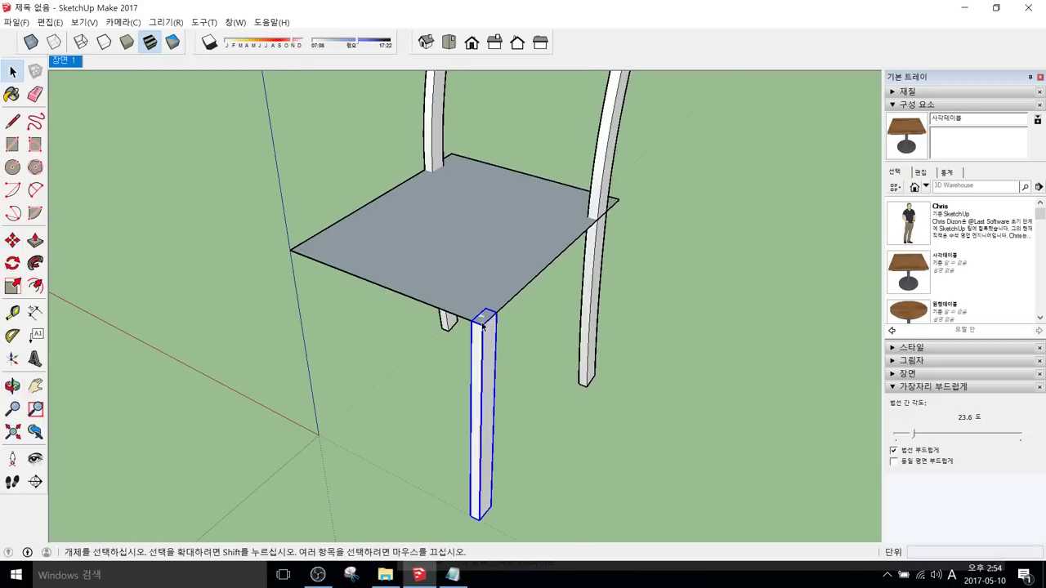
scroll(491, 328, "up", 2)
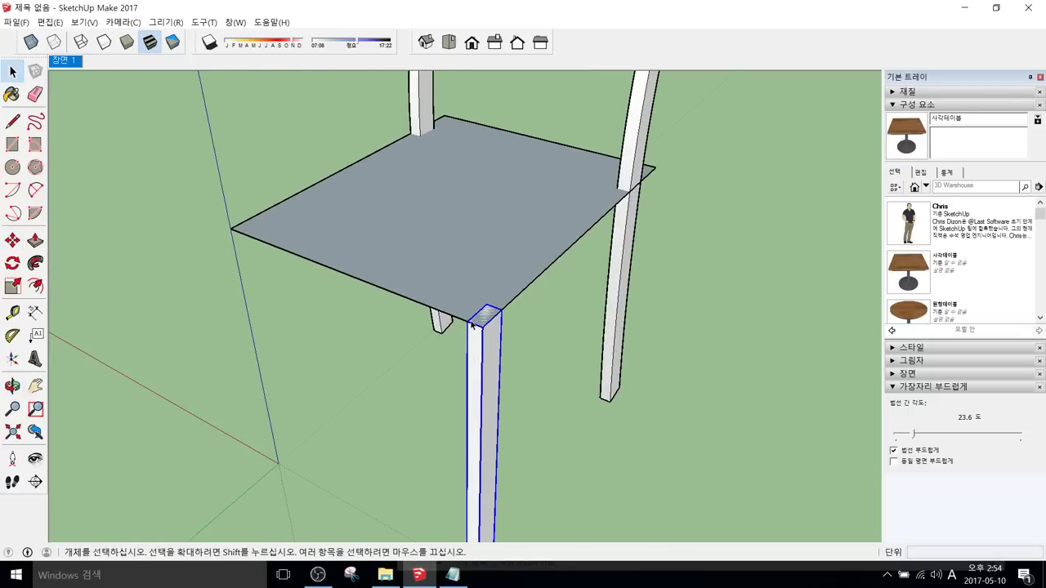
key("m")
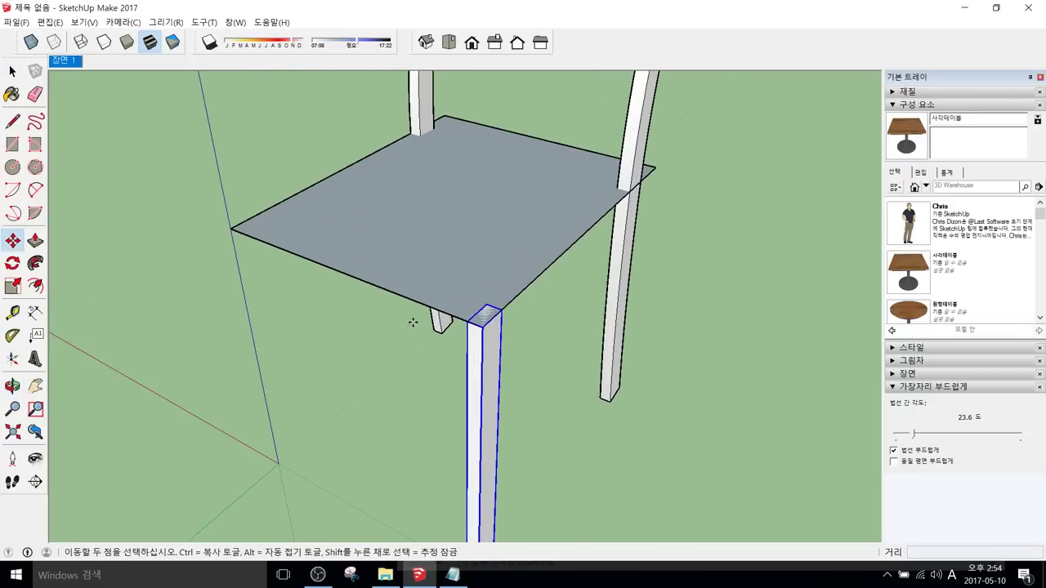
key("ctrl")
left_click(468, 321)
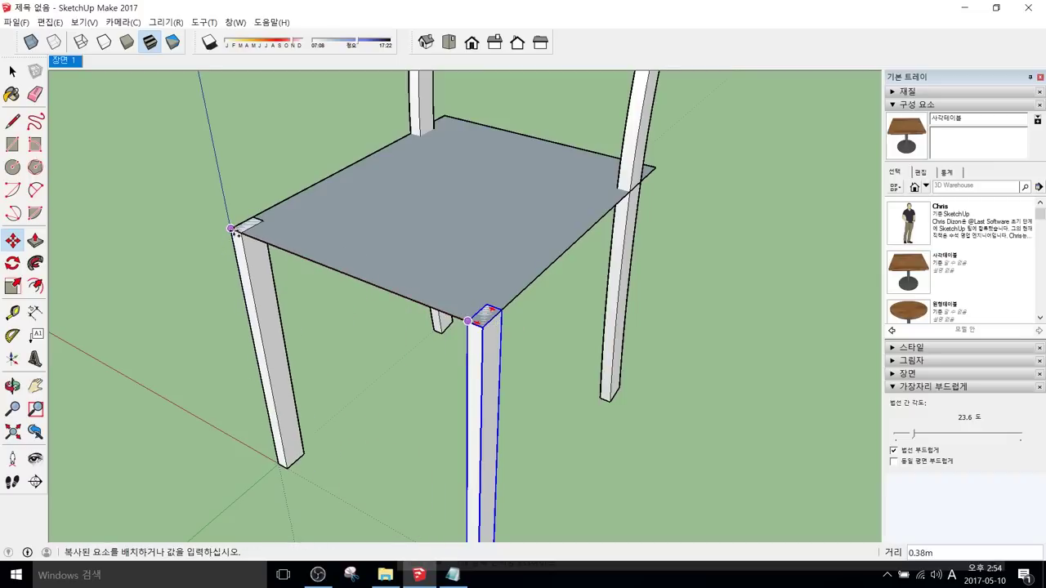
left_click(230, 229)
scroll(369, 262, "down", 1)
middle_click_drag(454, 363, 364, 334)
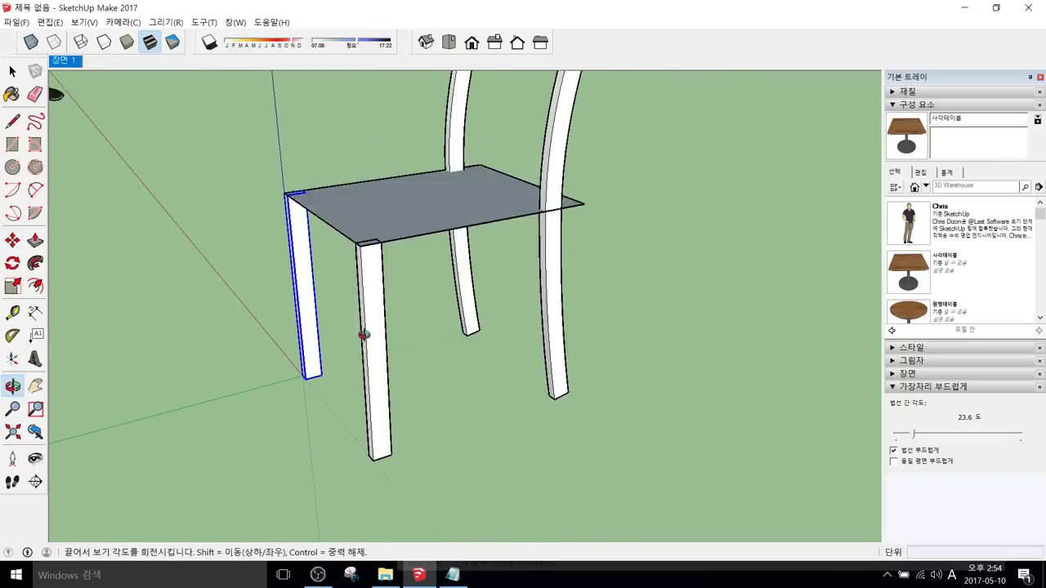
scroll(406, 338, "down", 2)
key("space")
left_click(381, 395)
Step: Scale the seat's depth along the green axis to about 0.88 so its rear edge meets the back frame's legs
middle_click_drag(381, 395, 413, 429)
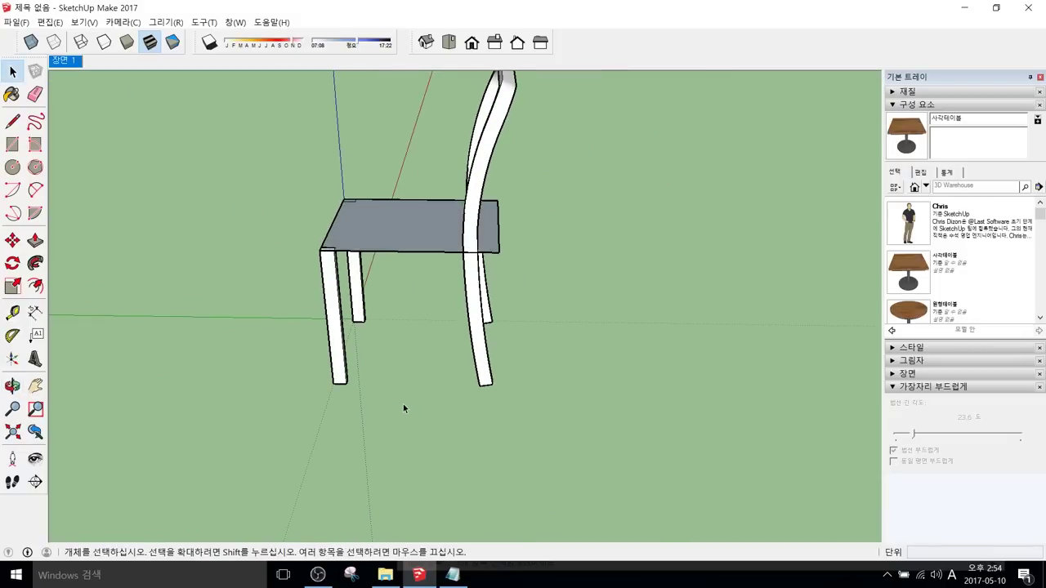
middle_click_drag(397, 364, 373, 236)
left_click(407, 250)
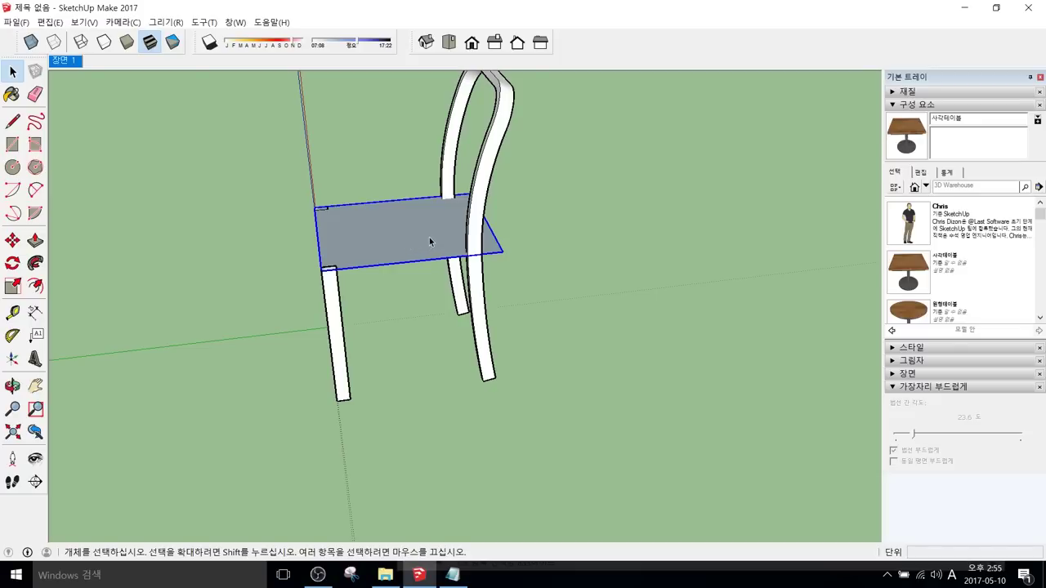
middle_click_drag(434, 240, 327, 259)
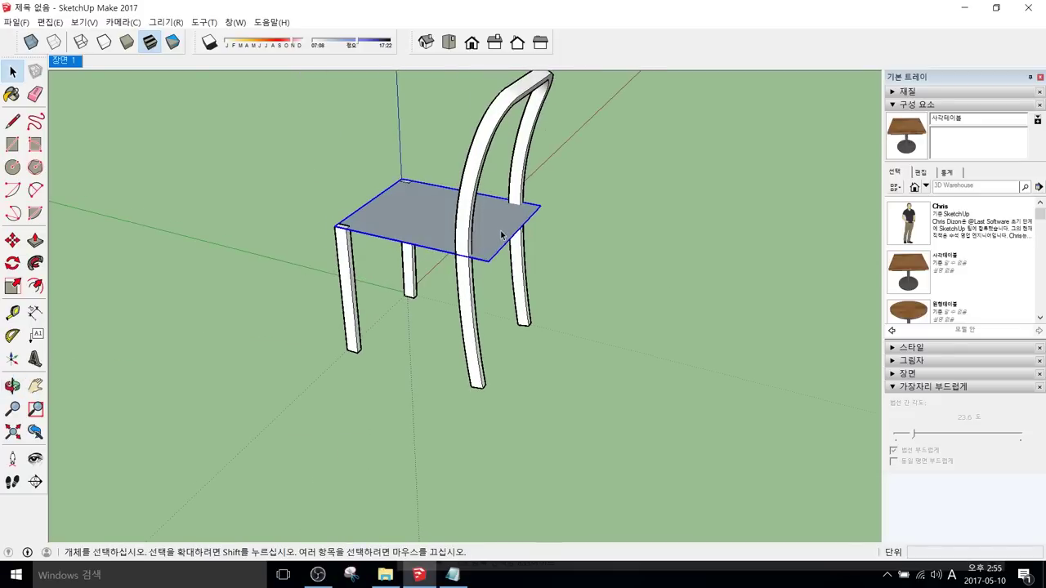
middle_click_drag(487, 258, 545, 269)
scroll(472, 247, "up", 2)
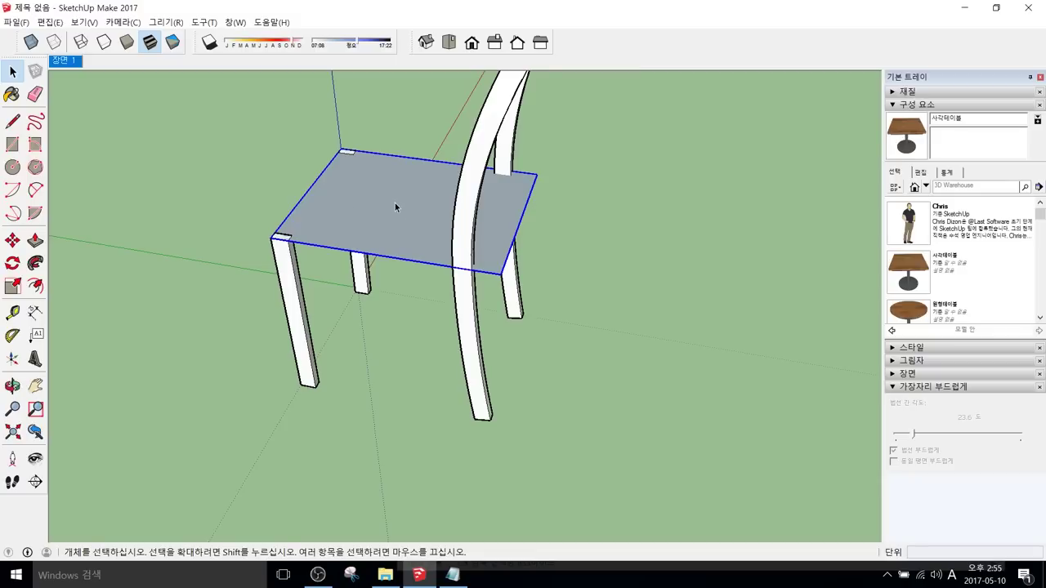
key("s")
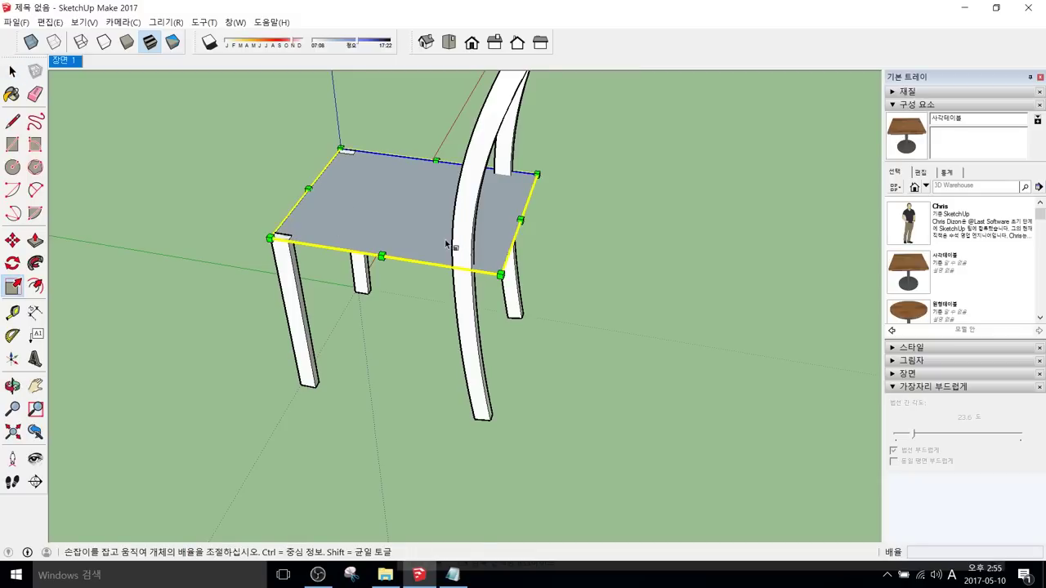
left_click_drag(521, 220, 472, 269)
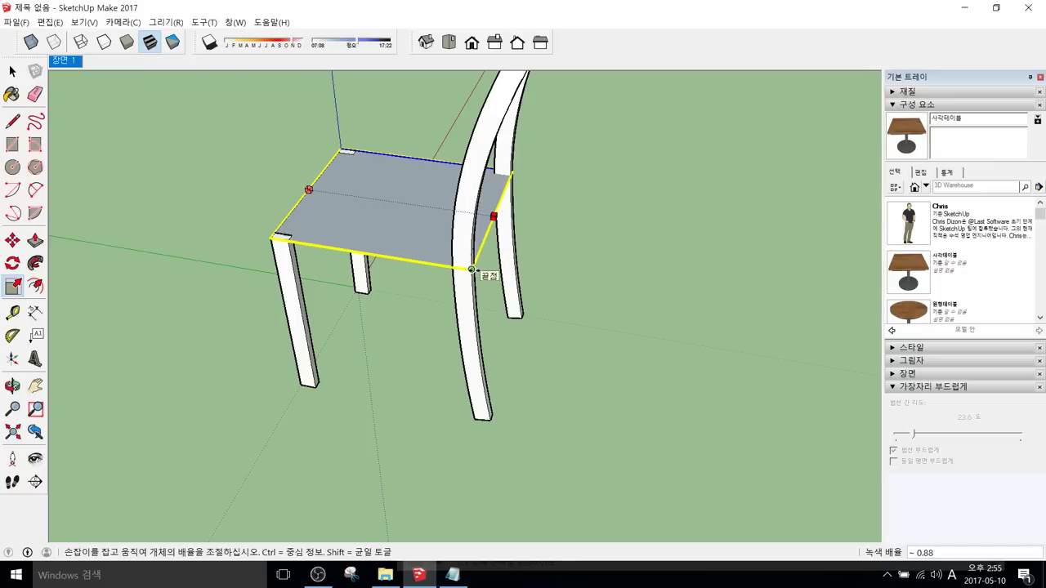
left_click_drag(472, 269, 472, 270)
scroll(560, 287, "down", 3)
key("space")
left_click(583, 316)
middle_click_drag(420, 357, 393, 317)
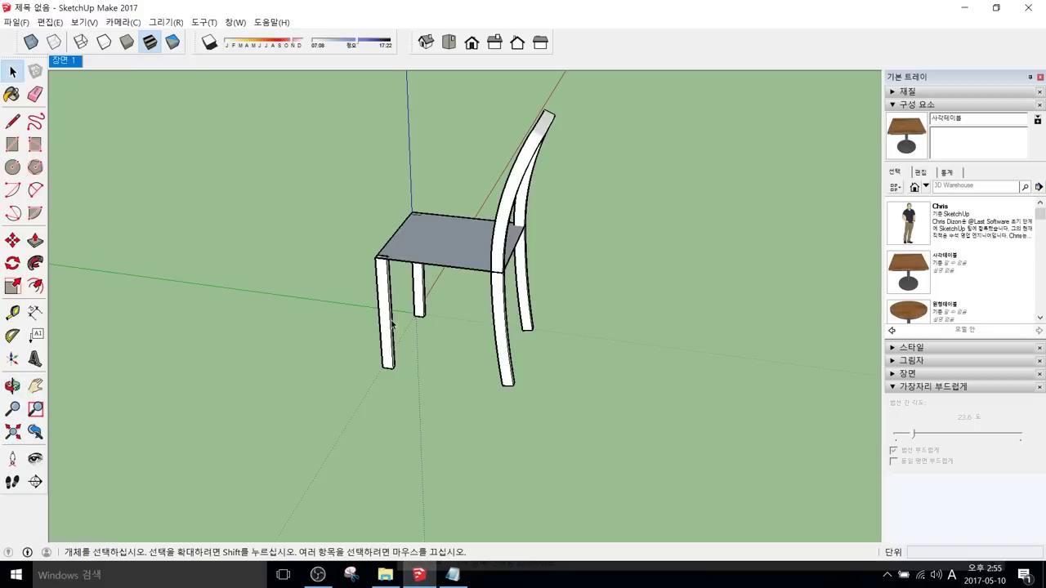
Step: Open the seat group for editing and offset its top face inward by 0.02 m
middle_click_drag(480, 255, 590, 291)
scroll(306, 210, "up", 2)
middle_click_drag(441, 250, 614, 328)
left_click(481, 282)
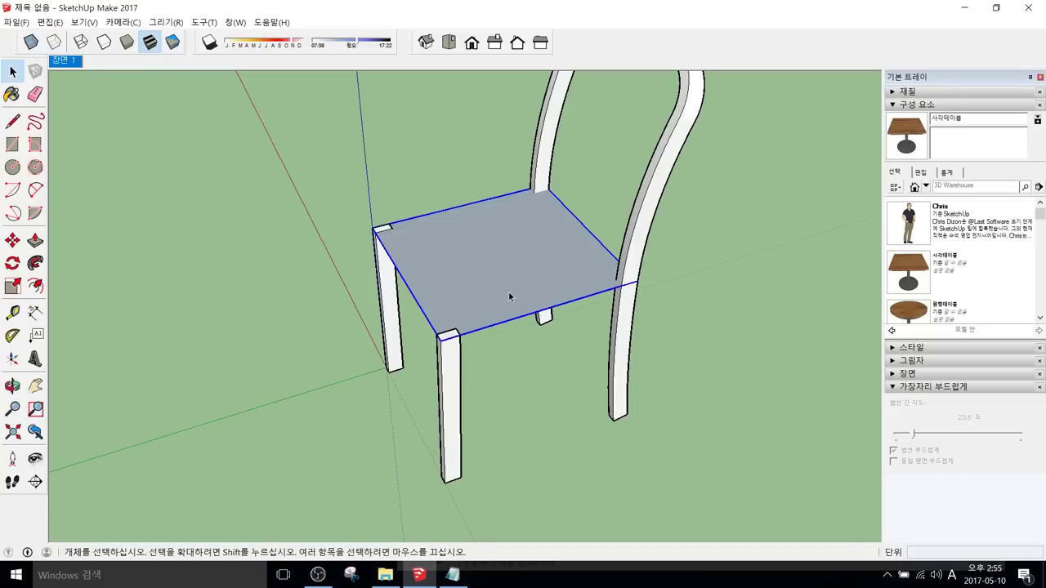
mouse_move(506, 314)
middle_mouse_down()
mouse_move(496, 329)
mouse_move(492, 304)
middle_mouse_up()
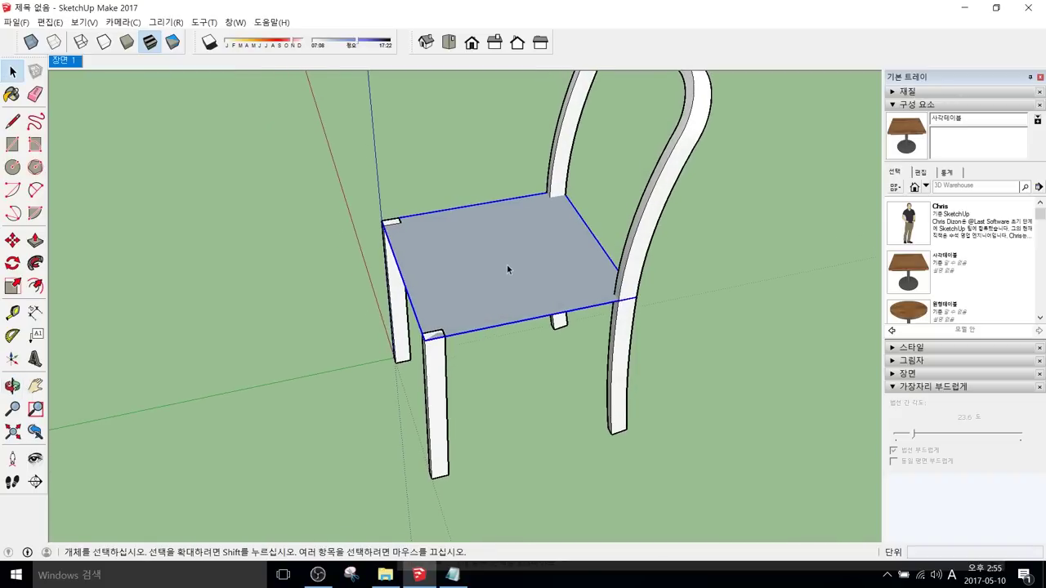
double_click(494, 287)
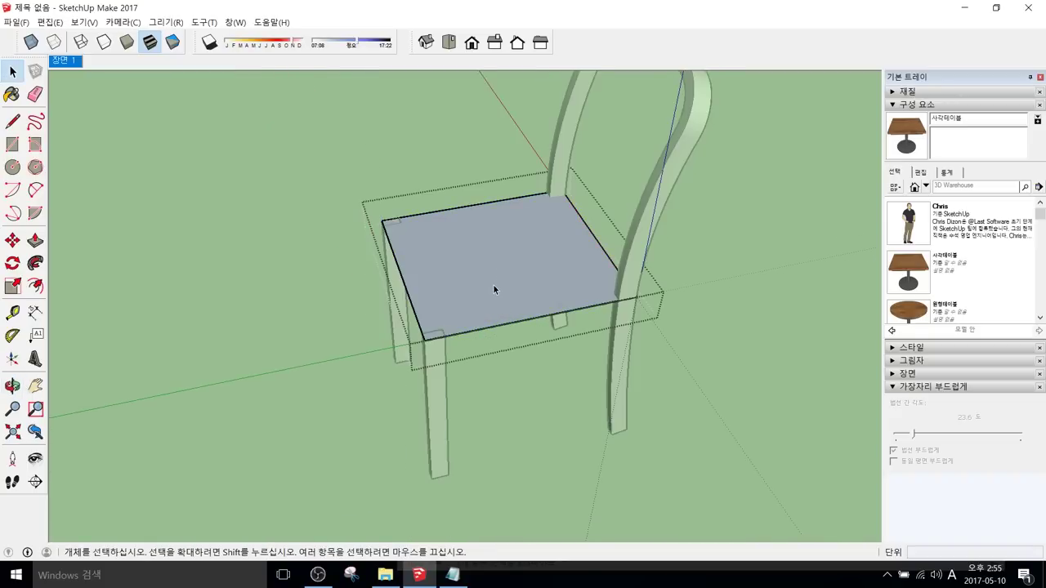
left_click(508, 265)
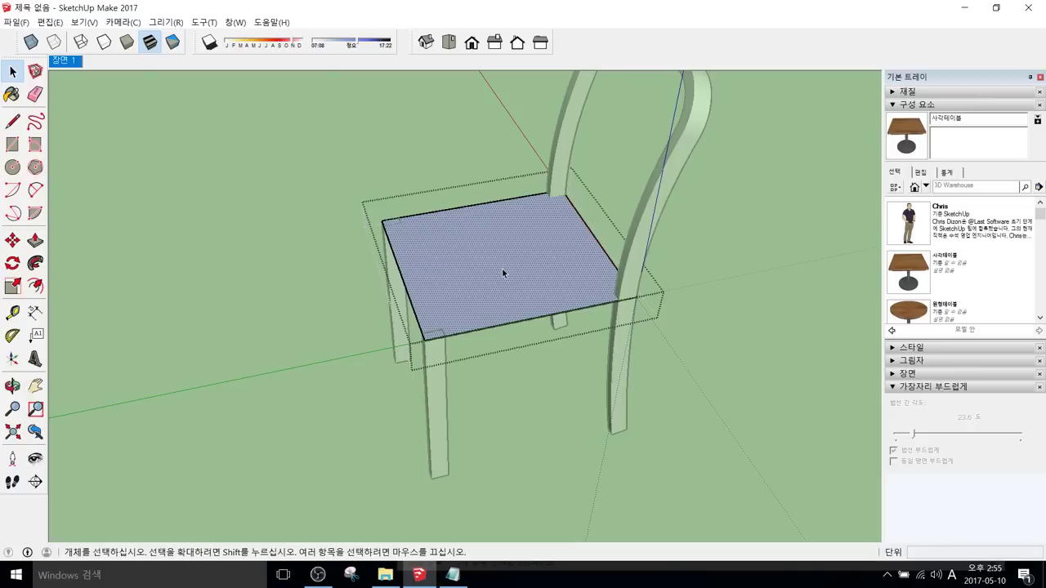
key("f")
left_click(525, 317)
left_click(524, 313)
key("Return")
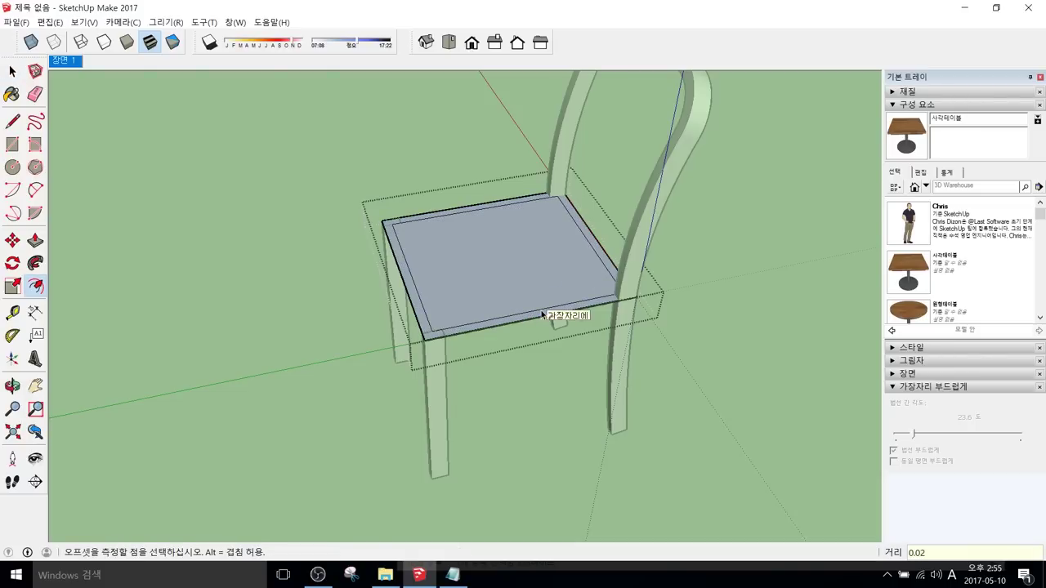
Step: Delete the inner face of the seat inside the offset outline, keeping only the narrow border frame
middle_click_drag(540, 313, 535, 328)
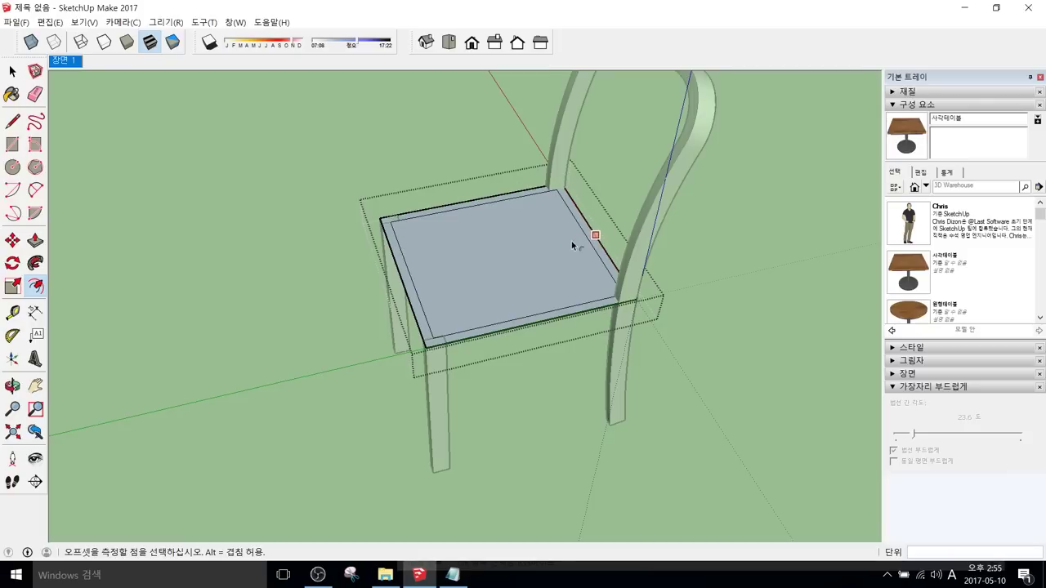
key("space")
double_click(532, 280)
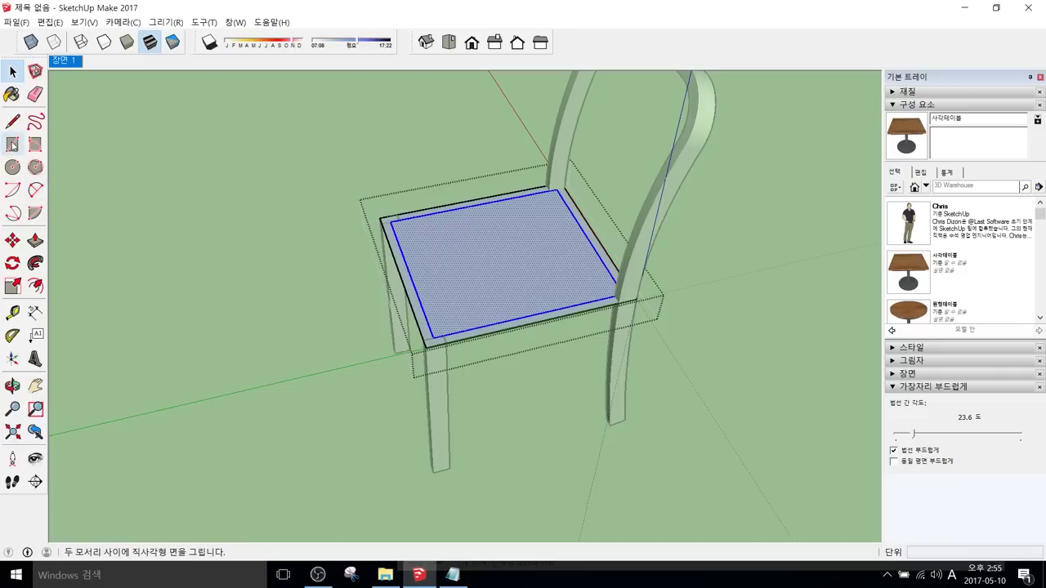
left_click(13, 72)
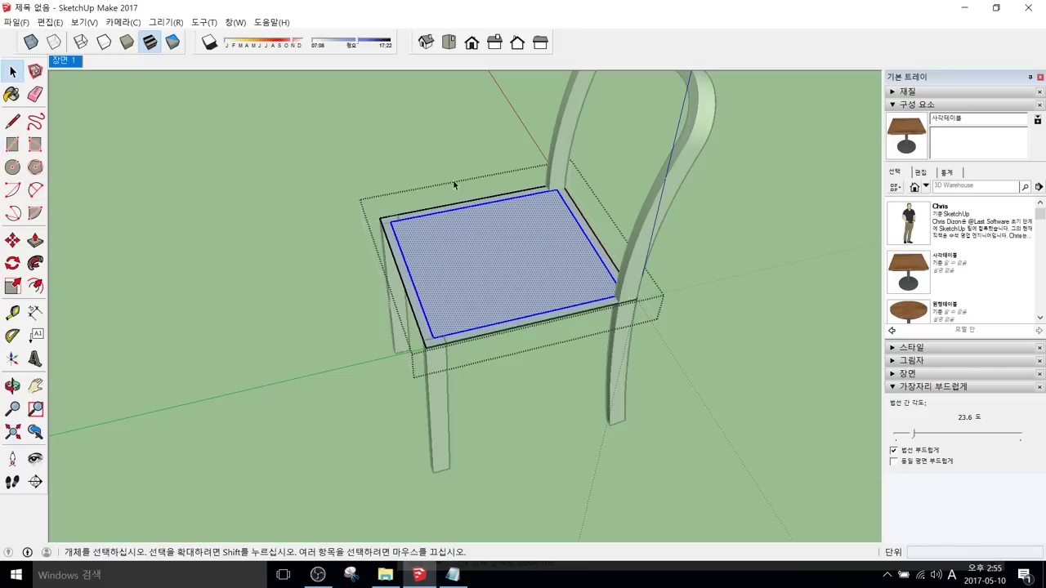
left_click(495, 260)
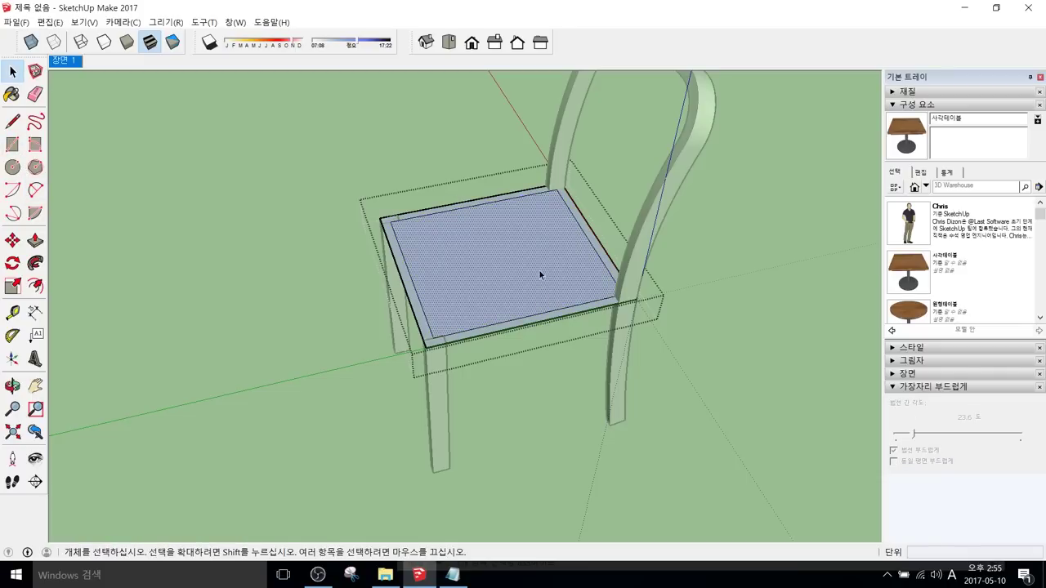
scroll(542, 263, "up", 2)
double_click(471, 254)
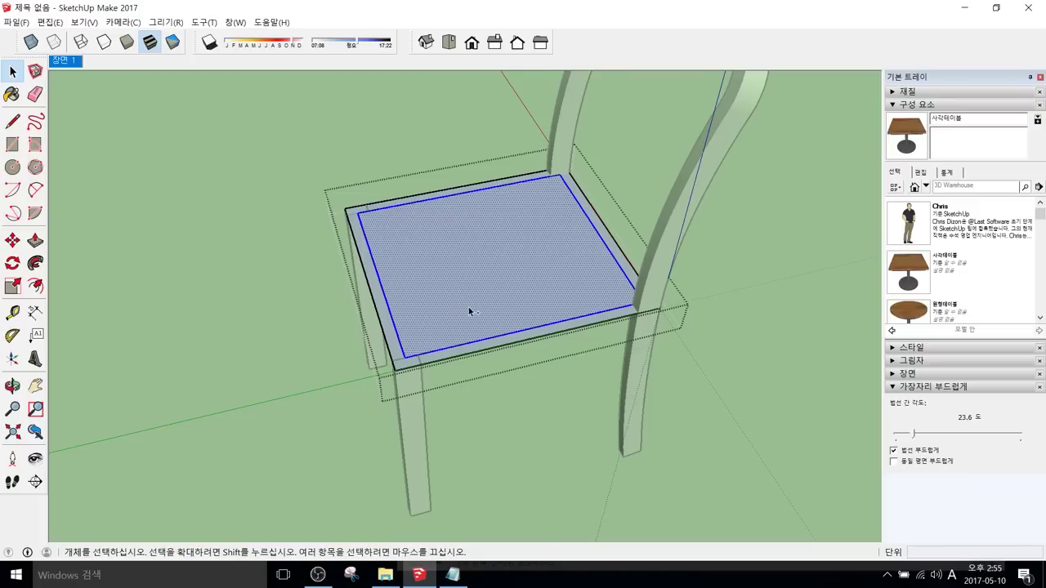
left_click(486, 266, "shift")
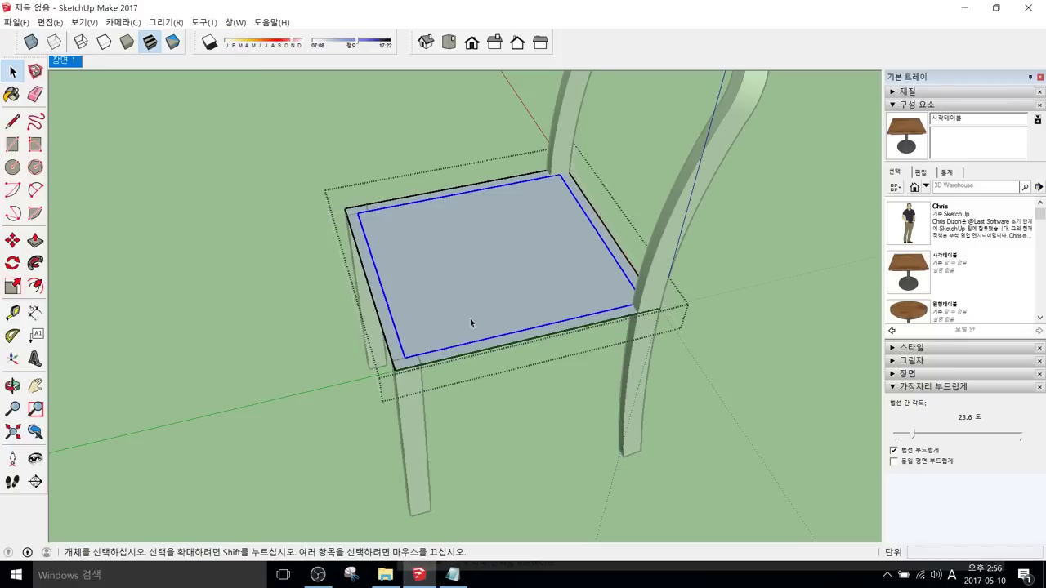
left_click(425, 309)
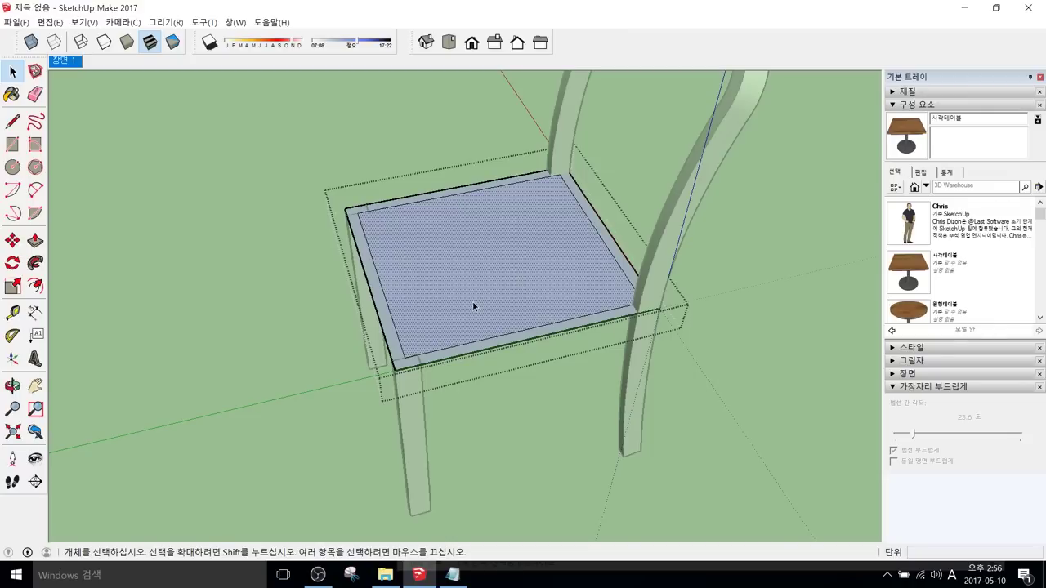
key("Delete")
middle_click_drag(472, 301, 465, 327)
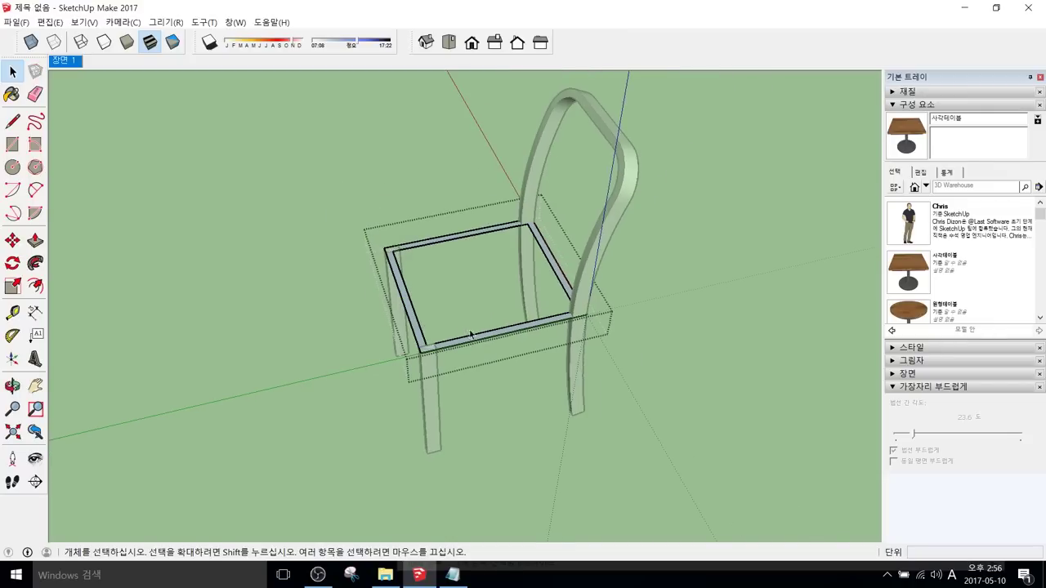
middle_click_drag(504, 400, 474, 367)
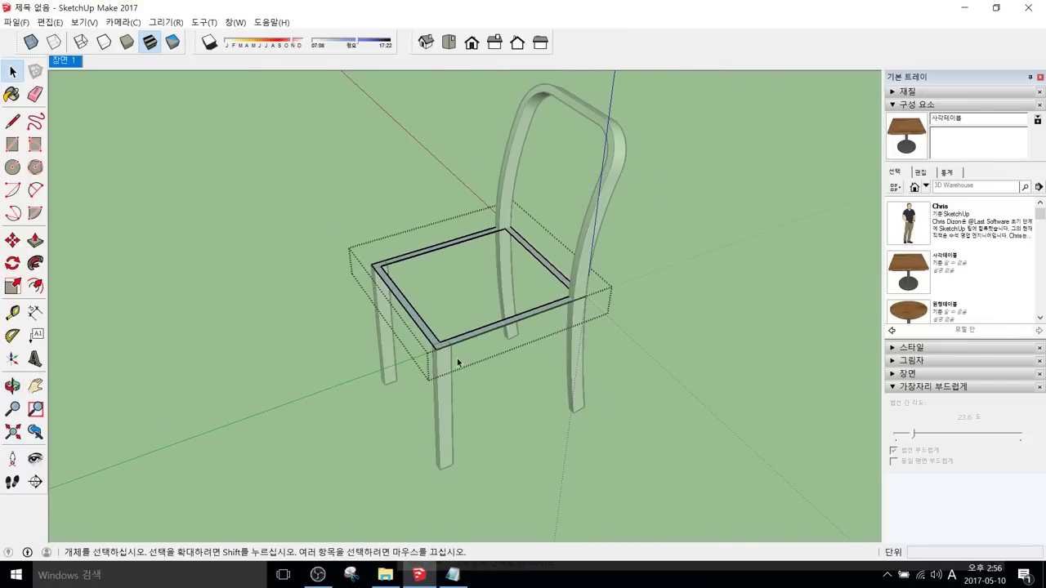
middle_click_drag(438, 296, 401, 264)
key("p")
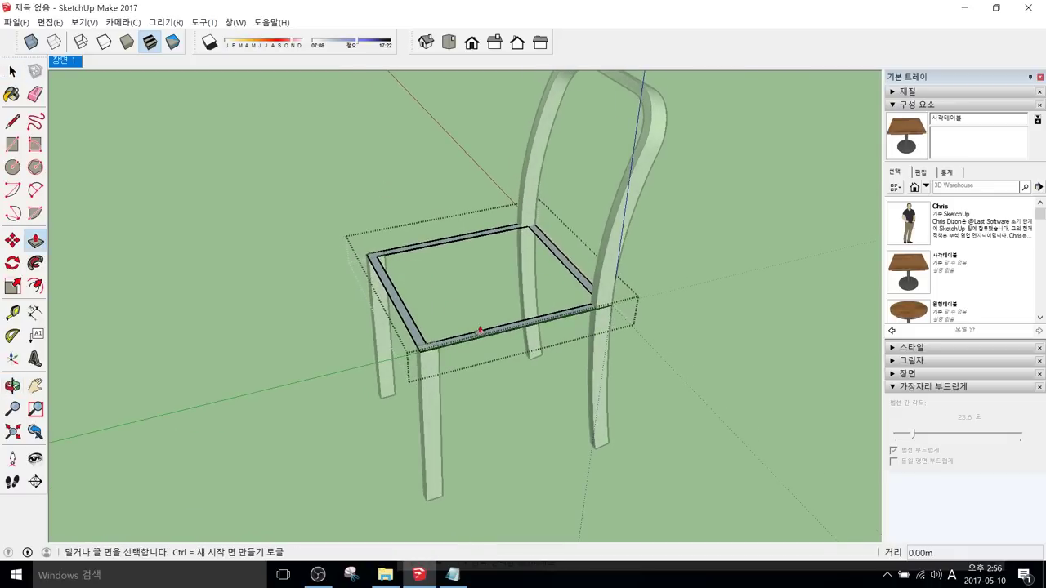
left_click(488, 335)
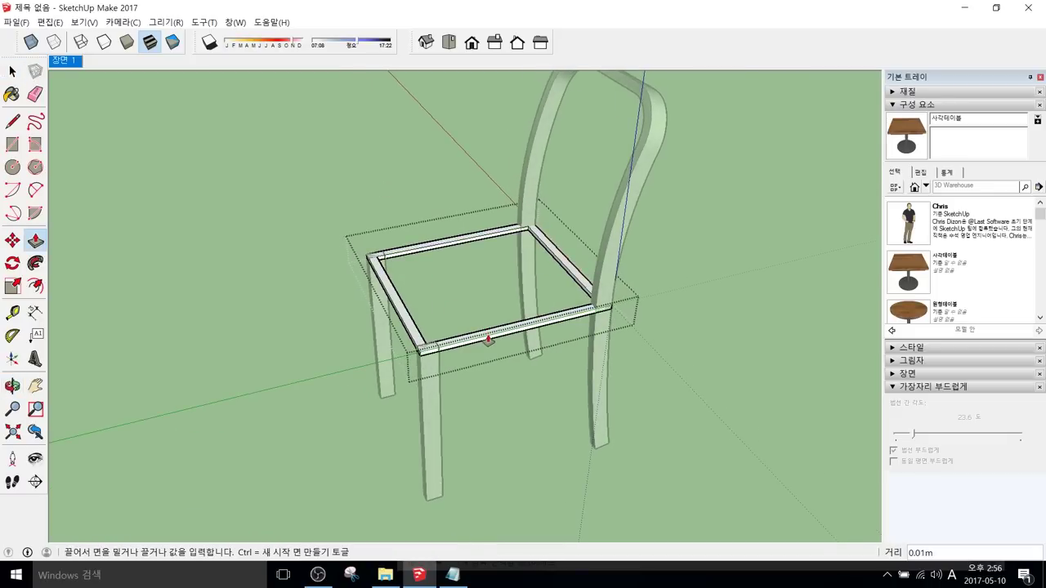
left_click(487, 335)
middle_click_drag(485, 334, 462, 362)
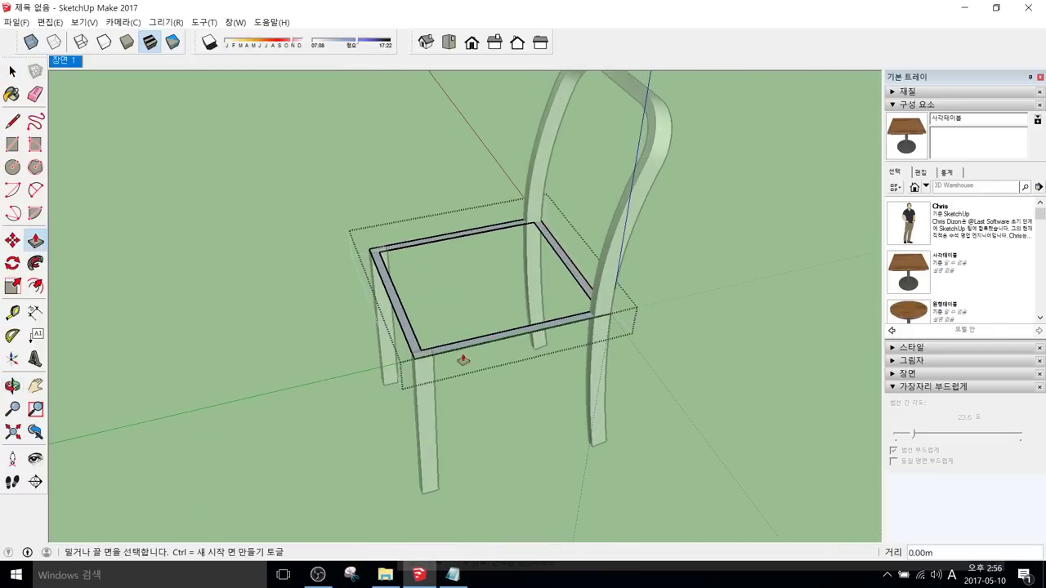
Step: Close the seat frame group and explode it
key("space")
left_click(479, 348)
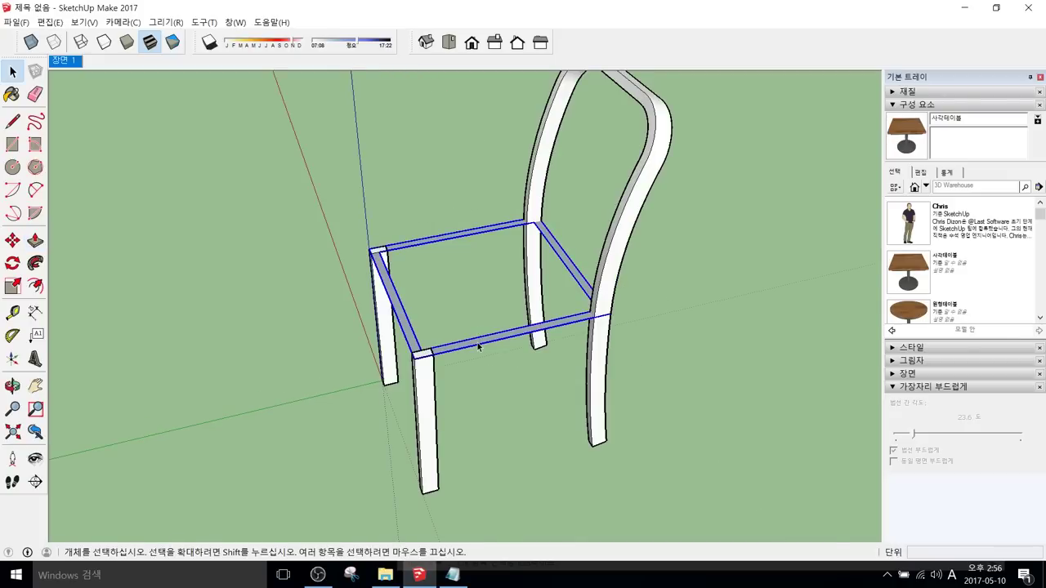
right_click(494, 343)
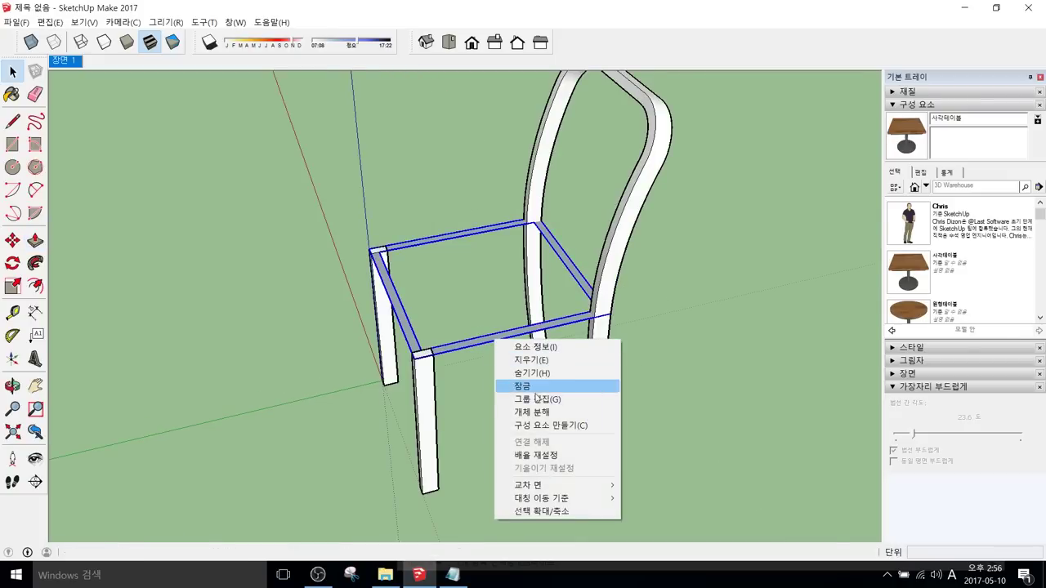
left_click(535, 413)
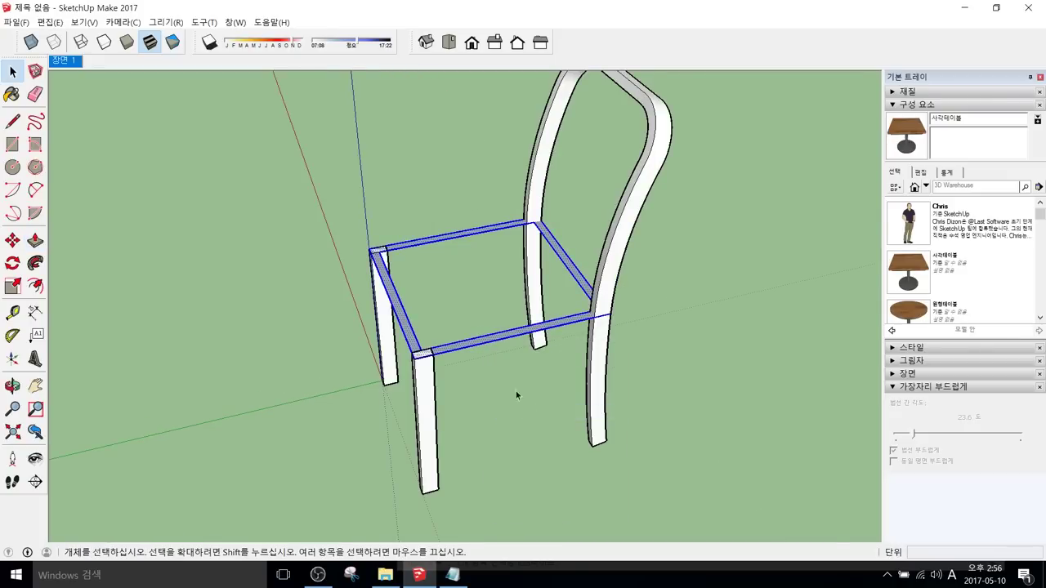
Step: Try to intersect the exploded seat frame with the model and select the geometry connected to the backrest
scroll(490, 286, "up", 3)
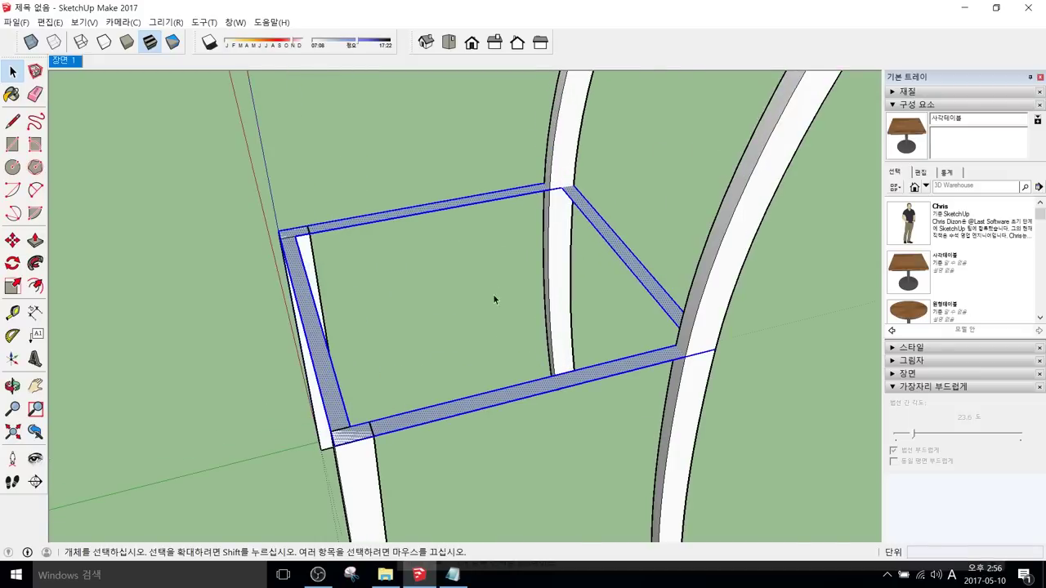
right_click(510, 398)
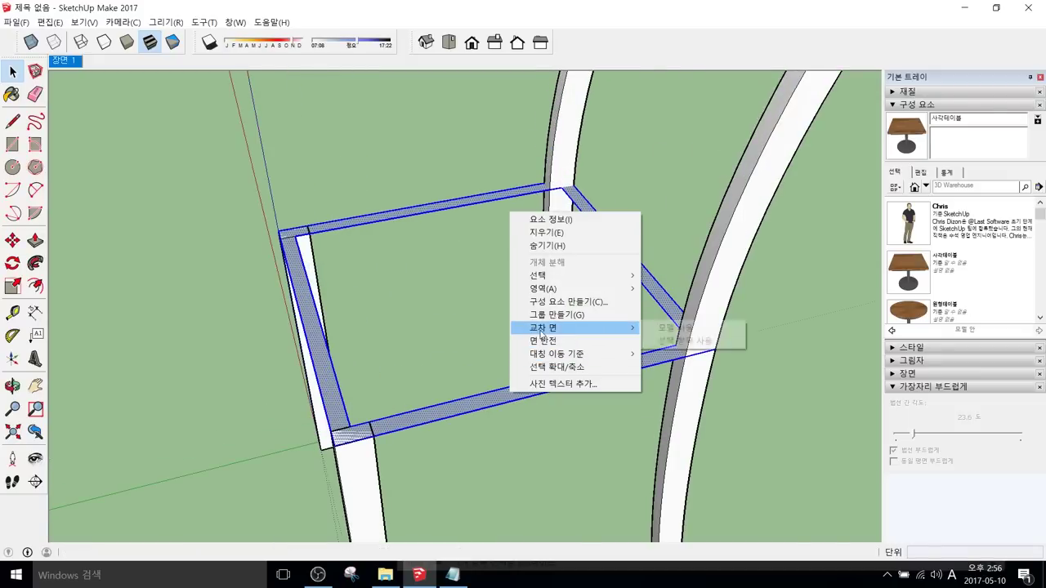
left_click(650, 331)
left_click(541, 418)
scroll(441, 472, "down", 3)
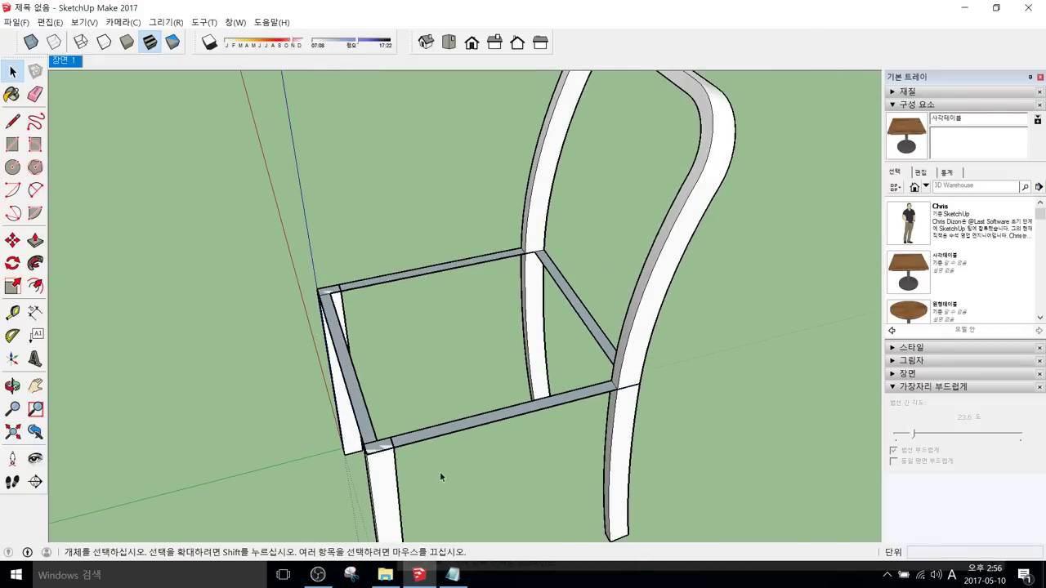
scroll(442, 445, "down", 2)
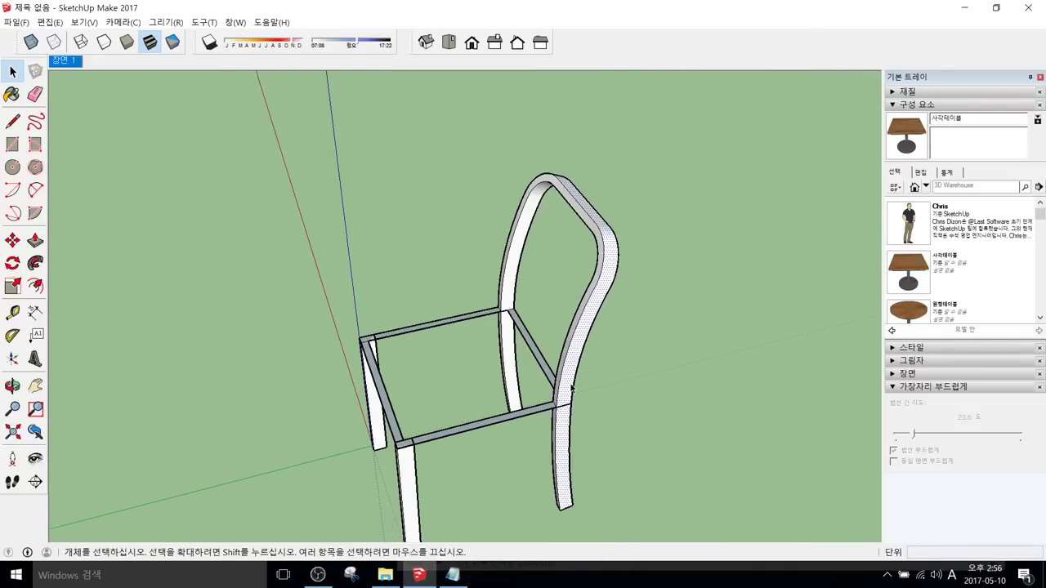
triple_click(580, 341)
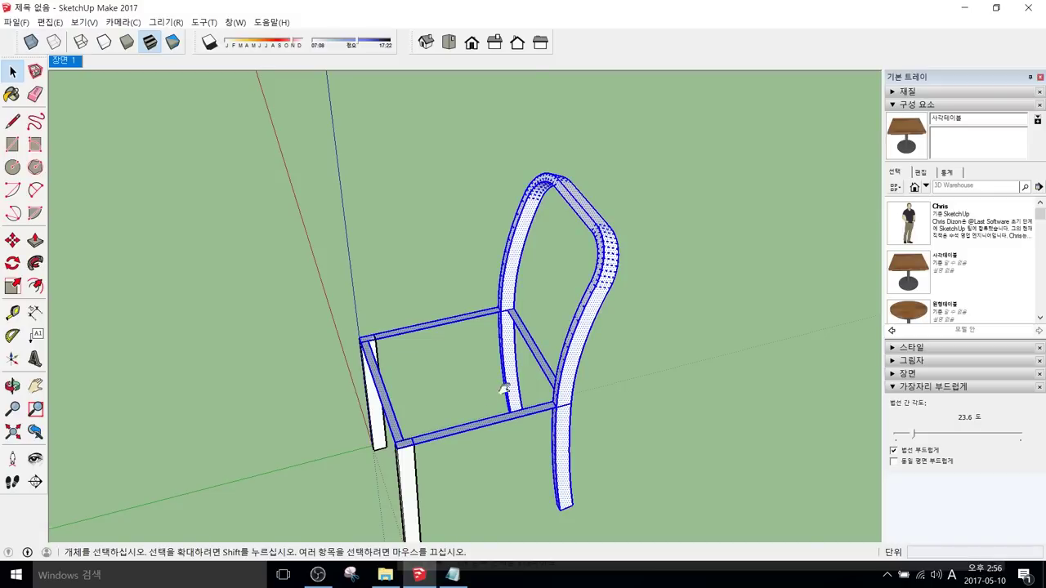
middle_click_drag(513, 394, 418, 354, "shift")
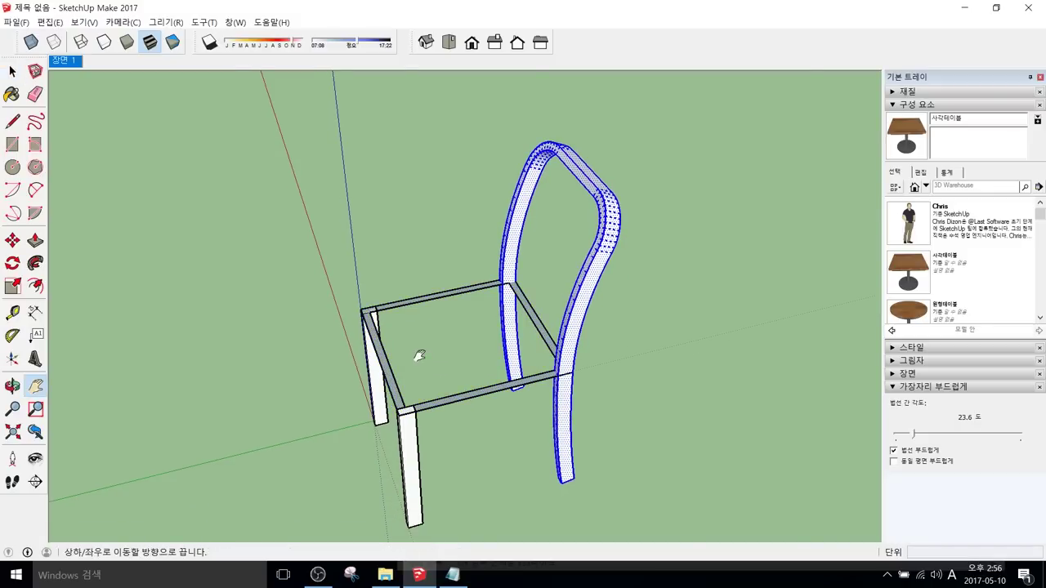
Step: Group all connected geometry of the curved backrest and rear legs
left_click(504, 394)
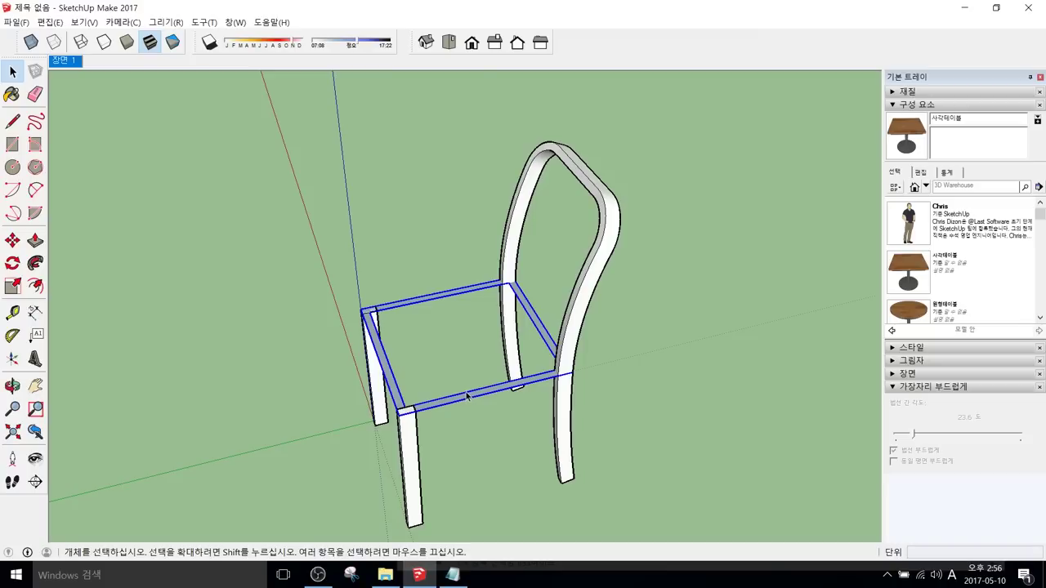
left_click(416, 448)
left_click(374, 381)
left_click(577, 348)
left_click(574, 344)
double_click(574, 342)
left_click(574, 341)
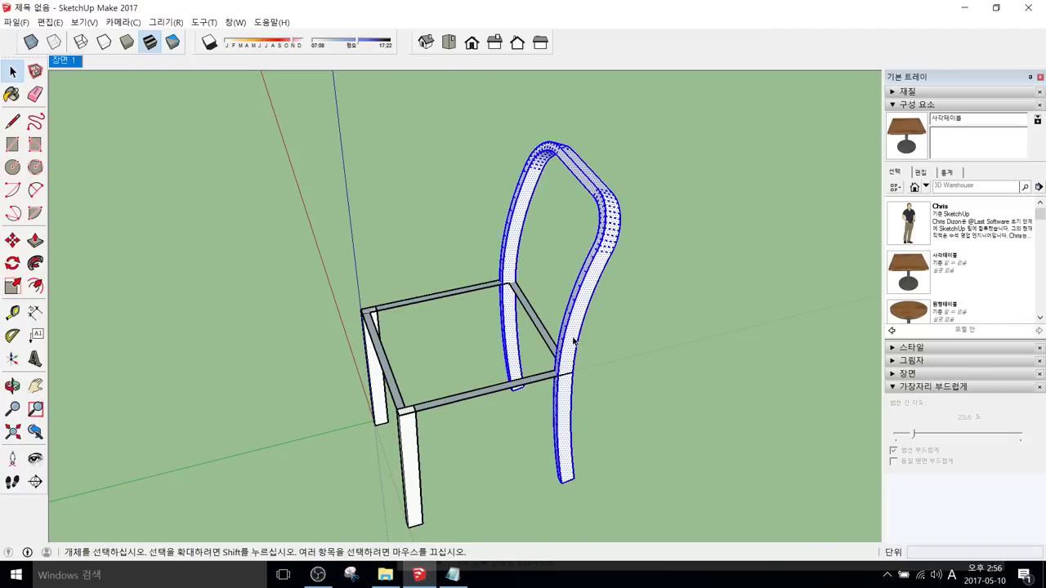
key("ctrl+g")
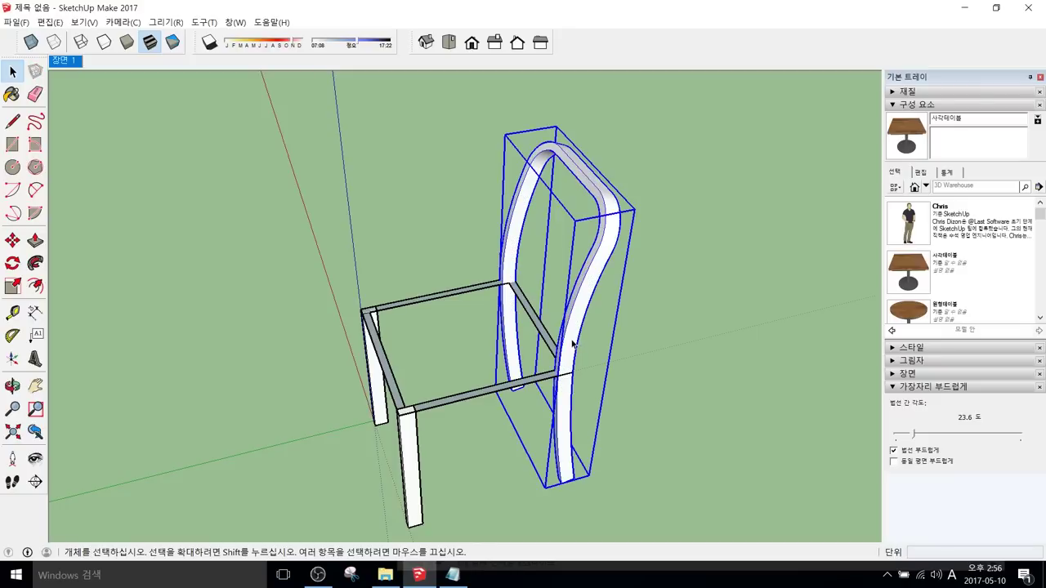
Step: Explode the seat frame group into loose faces and edges
left_click(536, 384)
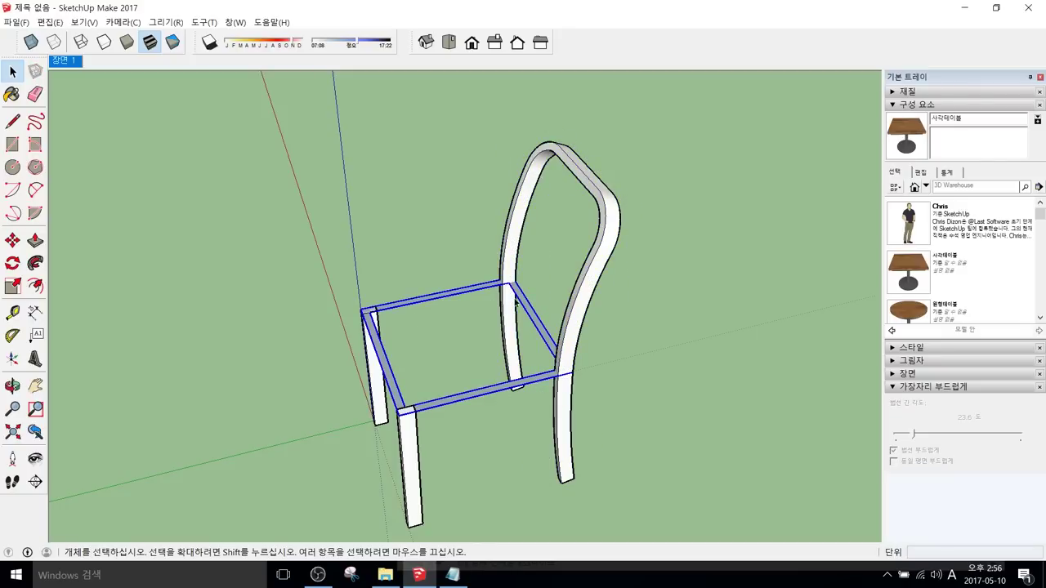
right_click(517, 185)
key("Escape")
left_click(501, 286)
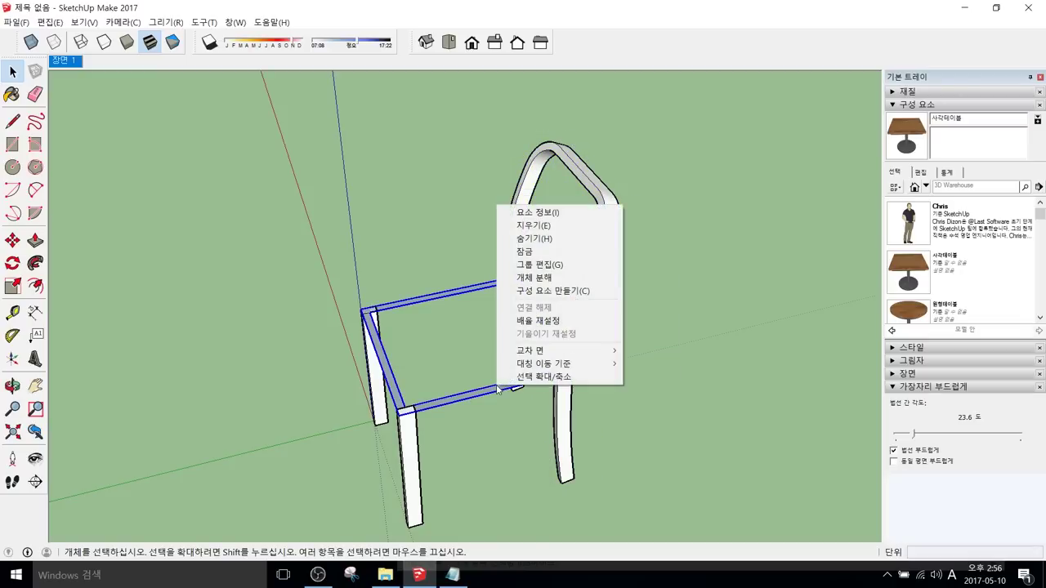
right_click(498, 206)
left_click(535, 278)
left_click(617, 413)
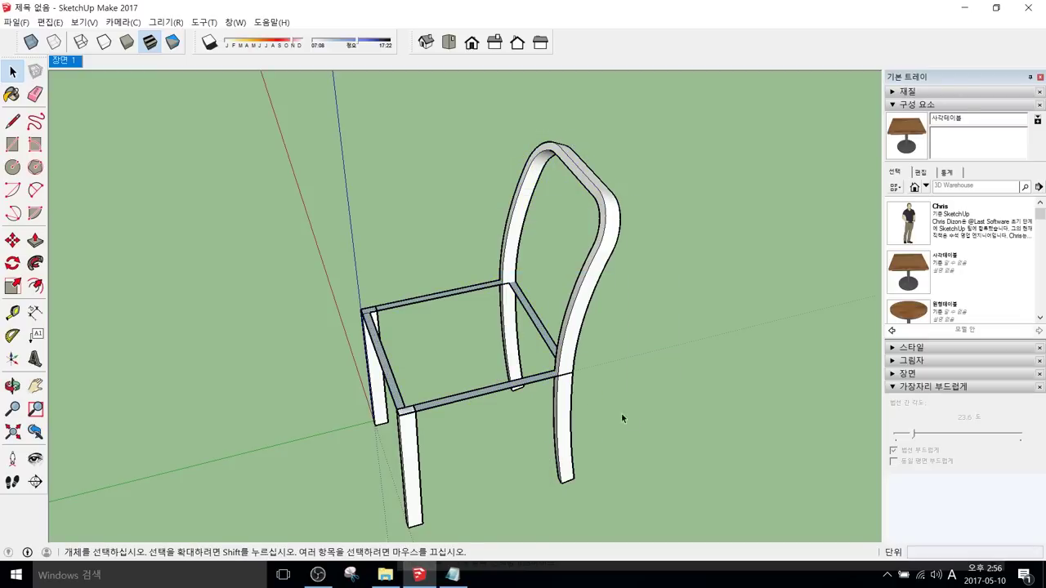
Step: Intersect the seat frame's face with the model so it is cut where the legs and backrest meet it
scroll(474, 395, "up", 3)
left_click(478, 403)
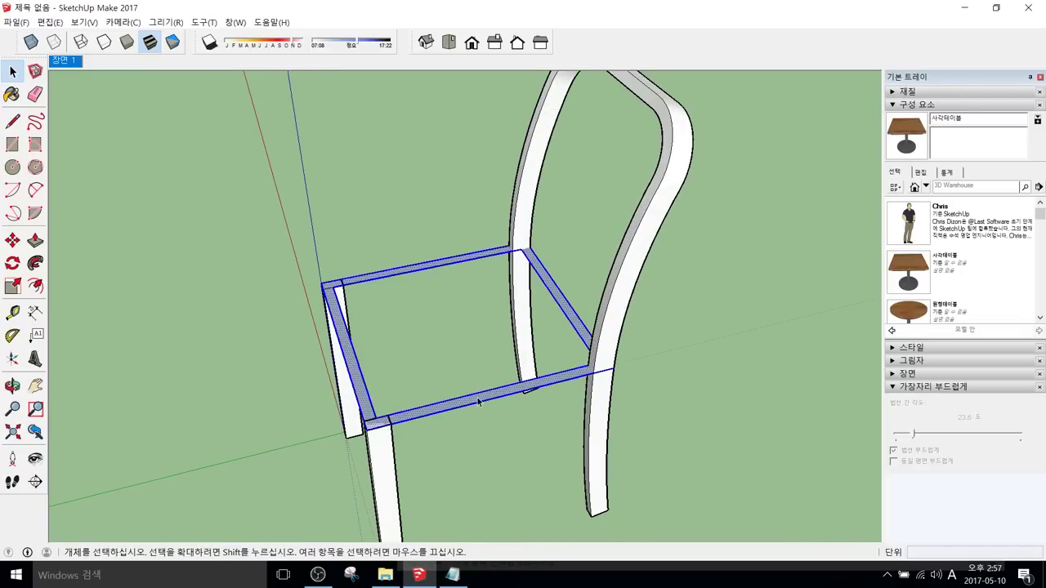
left_click(476, 398, "shift")
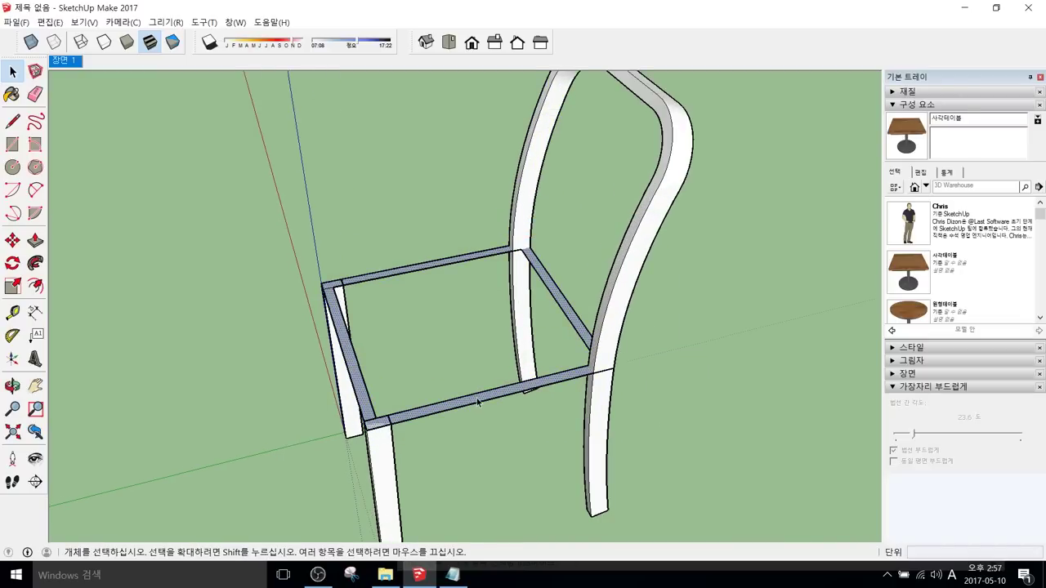
left_click(477, 398, "shift")
right_click(477, 400)
mouse_move(532, 333)
left_click(642, 334)
scroll(588, 387, "down", 2)
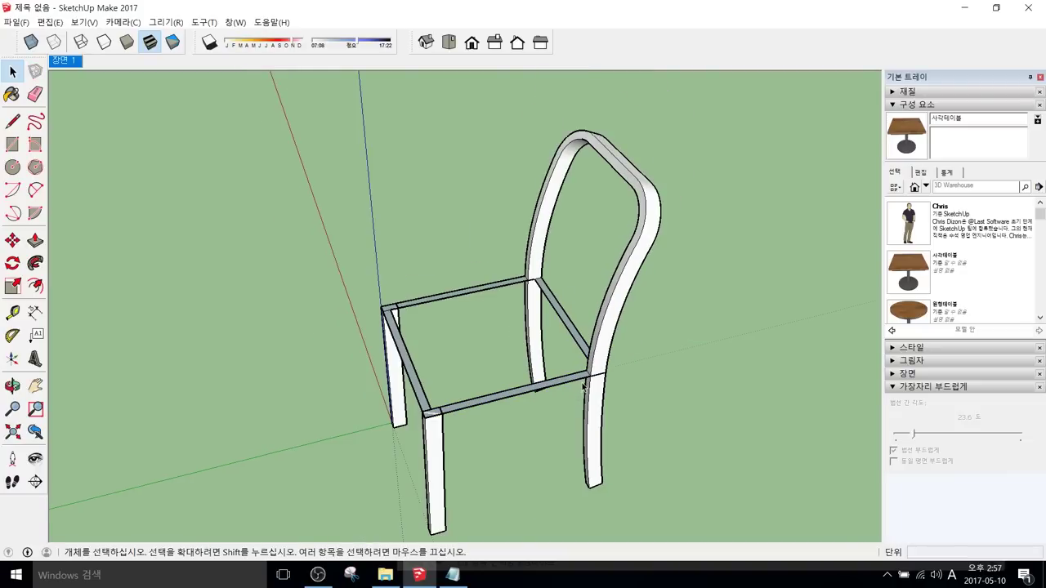
Step: Hide the curved backrest and both front legs to isolate the flat seat frame
left_click(605, 327)
left_click(429, 449, "shift")
left_click(404, 411, "shift")
key("Delete")
middle_click_drag(421, 413, 581, 416)
scroll(606, 380, "up", 3)
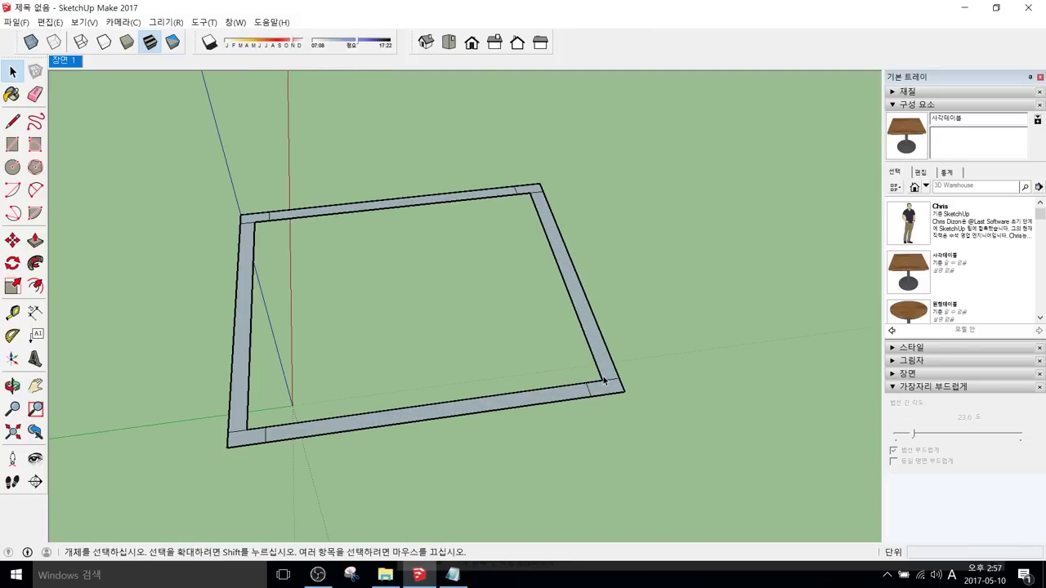
Step: Erase the small corner pieces at all four corners of the seat frame, keeping four separate rail strips
key("e")
left_click_drag(603, 381, 614, 386)
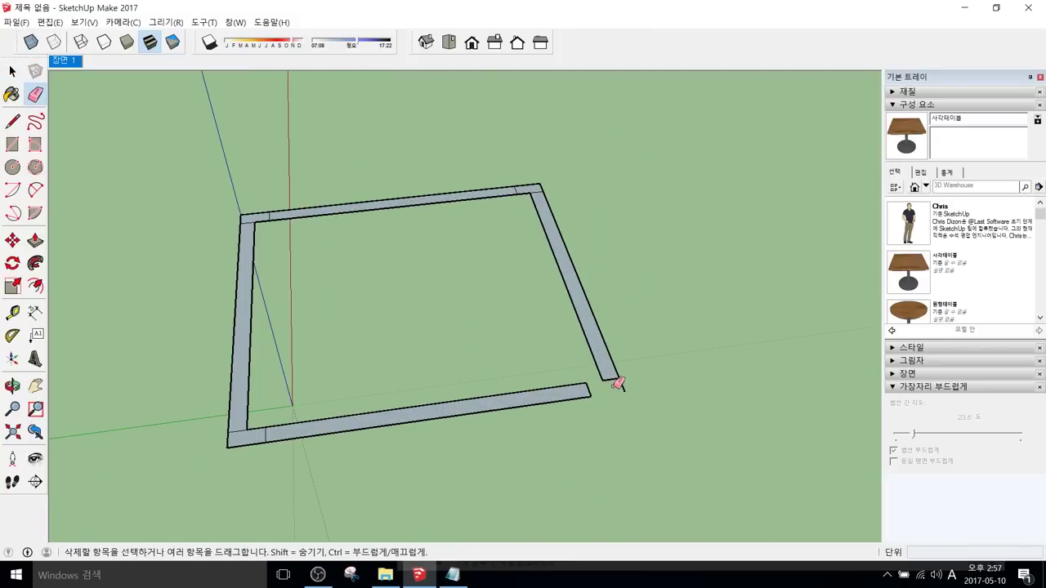
left_click_drag(250, 427, 236, 437)
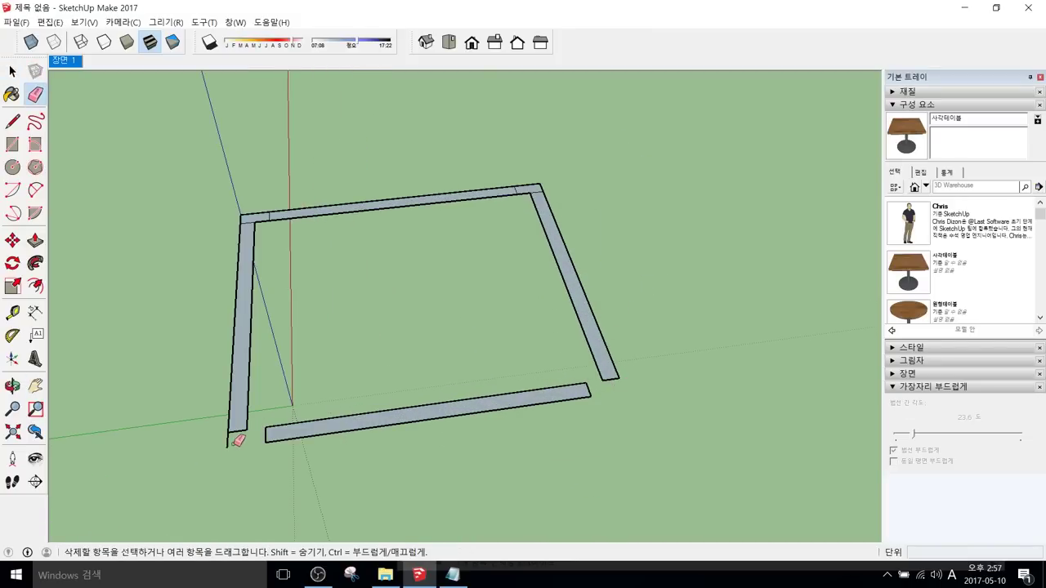
middle_click_drag(514, 182, 526, 246)
mouse_move(535, 158)
left_mouse_down()
mouse_move(532, 176)
mouse_move(553, 160)
left_mouse_up()
mouse_move(264, 195)
left_mouse_down()
mouse_move(266, 209)
mouse_move(245, 194)
left_mouse_up()
mouse_move(245, 194)
middle_mouse_down()
mouse_move(362, 294)
mouse_move(432, 281)
mouse_move(409, 402)
middle_mouse_up()
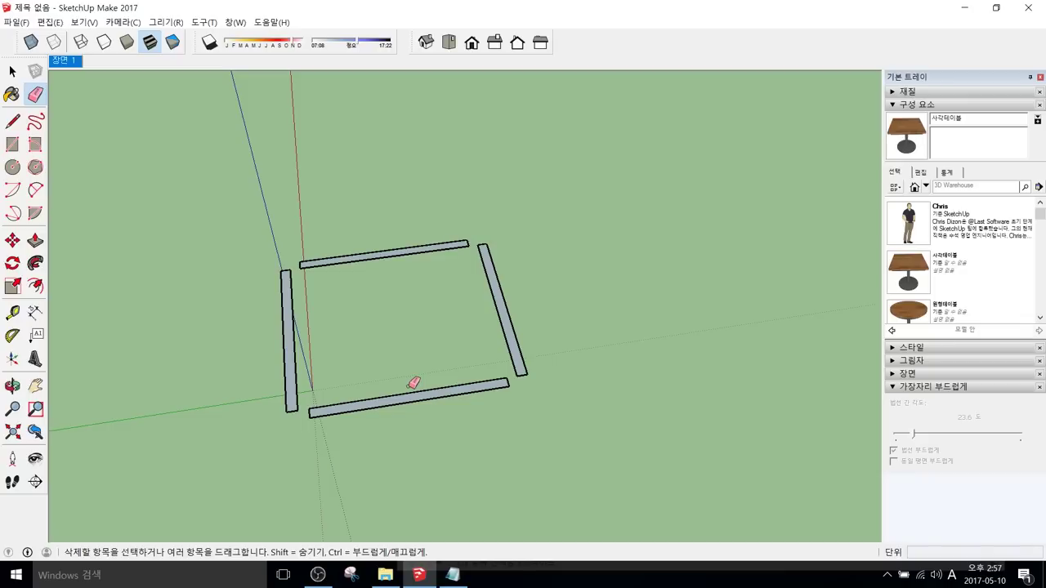
Step: Unhide the backrest and front legs around the seat rail strips
key("shift+h")
middle_click_drag(402, 374, 508, 322)
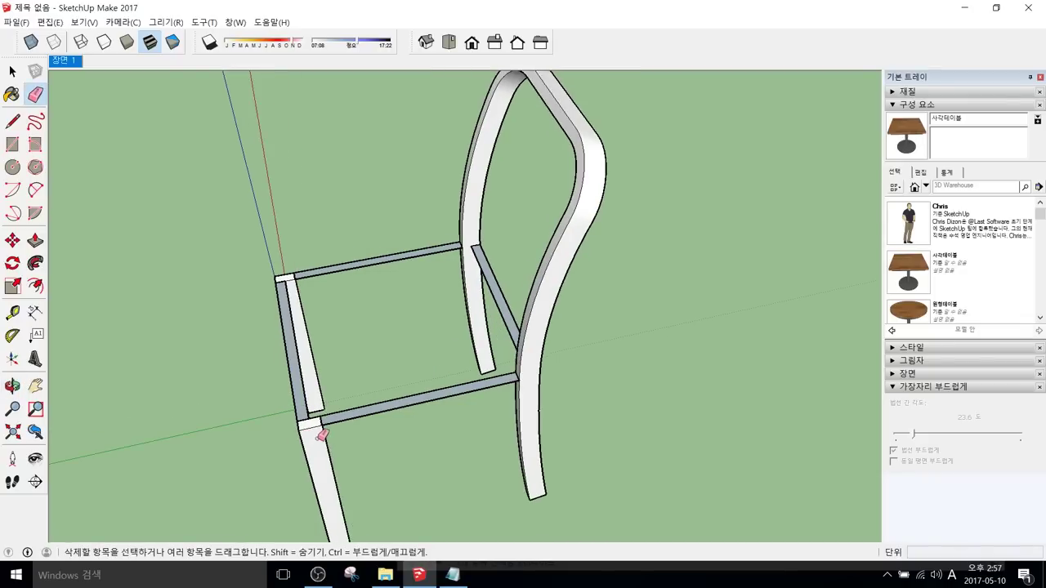
mouse_move(373, 449)
middle_mouse_down()
mouse_move(373, 392)
mouse_move(351, 383)
mouse_move(404, 372)
middle_mouse_up()
scroll(404, 372, "up", 2)
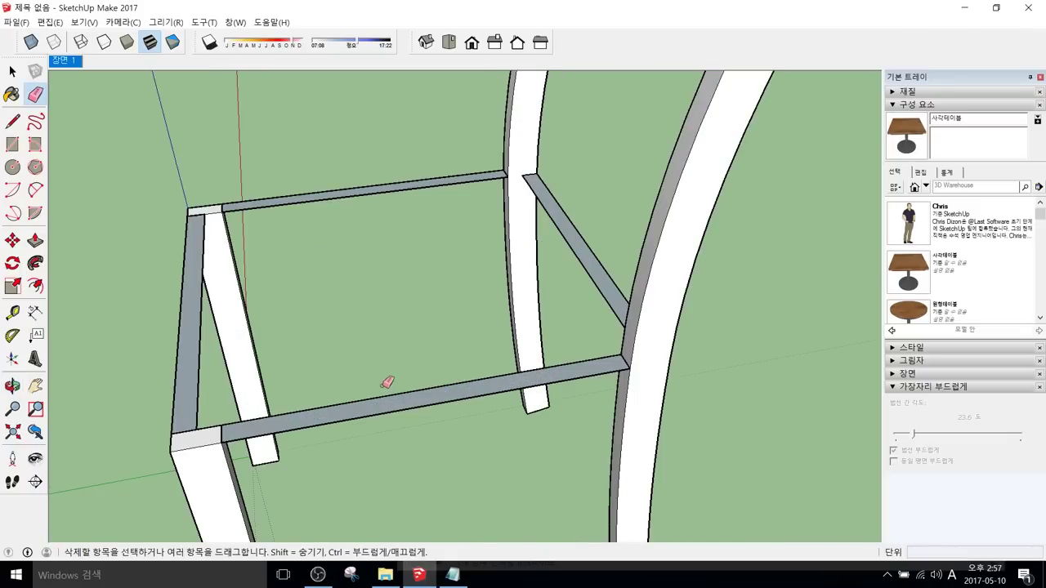
scroll(387, 384, "down", 3)
Step: Push/Pull the four seat rail strips down by 0.06 m to give them thickness
key("p")
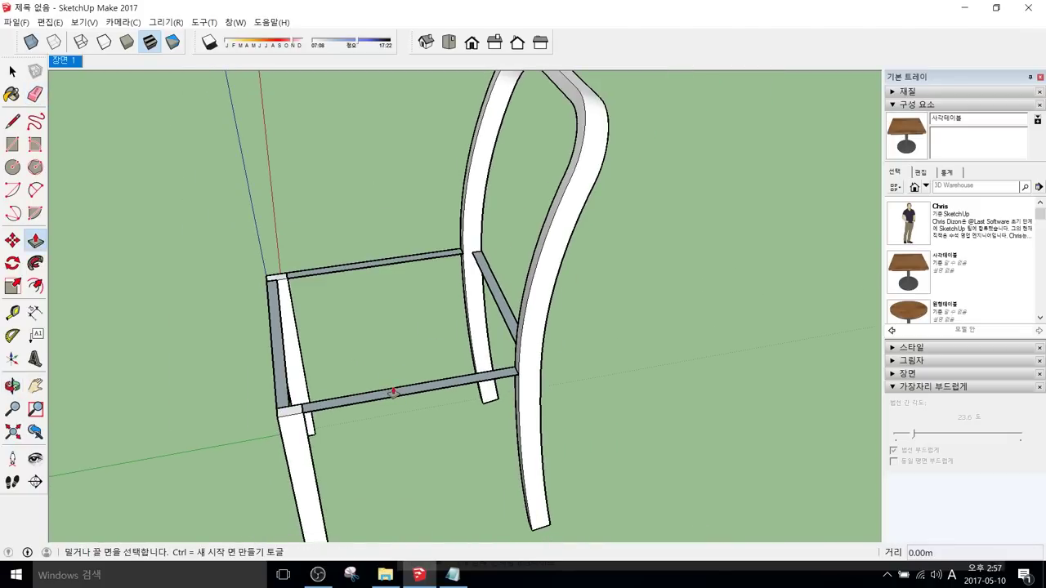
middle_click_drag(393, 392, 385, 362, "shift")
left_click_drag(389, 374, 399, 402)
left_click(399, 402)
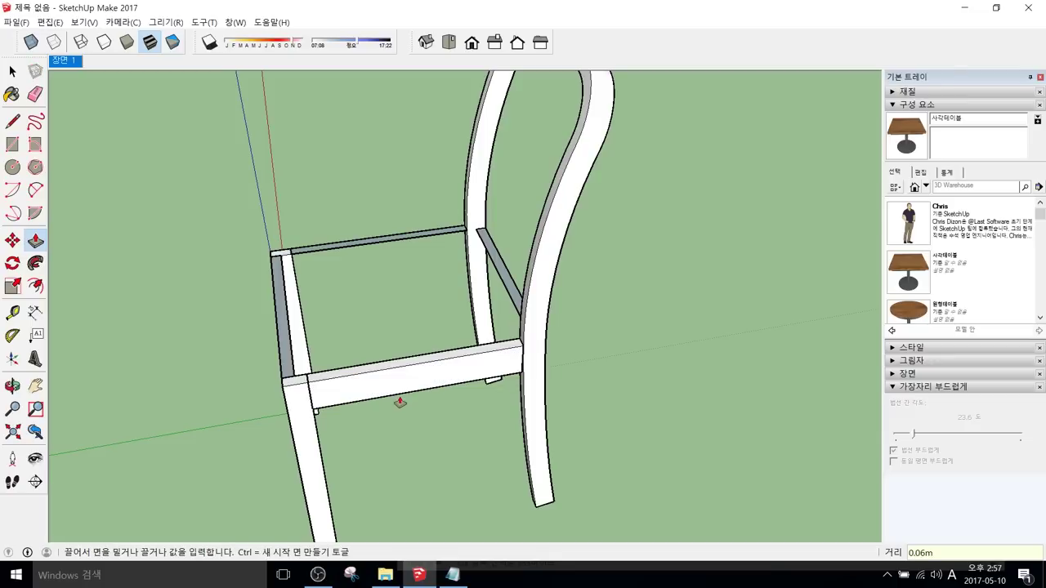
left_click(402, 404)
middle_click_drag(339, 395, 555, 392)
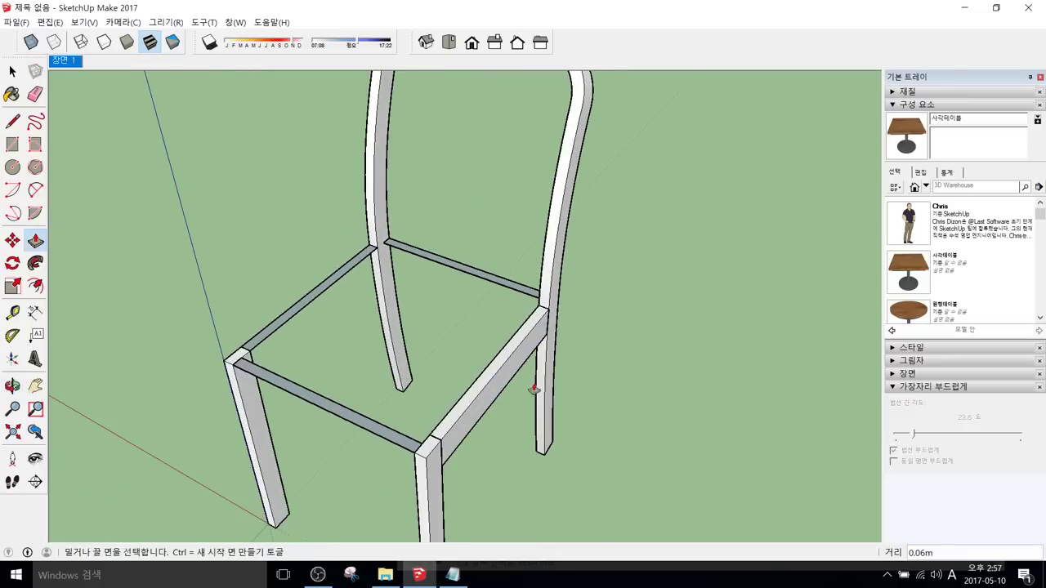
double_click(326, 295)
middle_click_drag(619, 413, 368, 353)
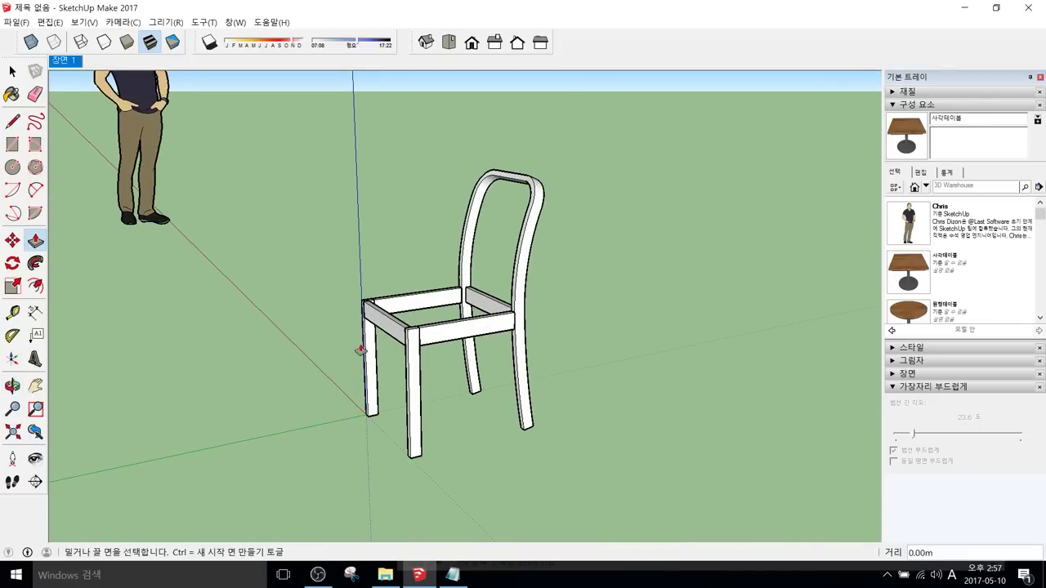
key("h")
middle_click_drag(485, 357, 631, 378)
left_click_drag(428, 347, 446, 385)
middle_click_drag(445, 386, 600, 324)
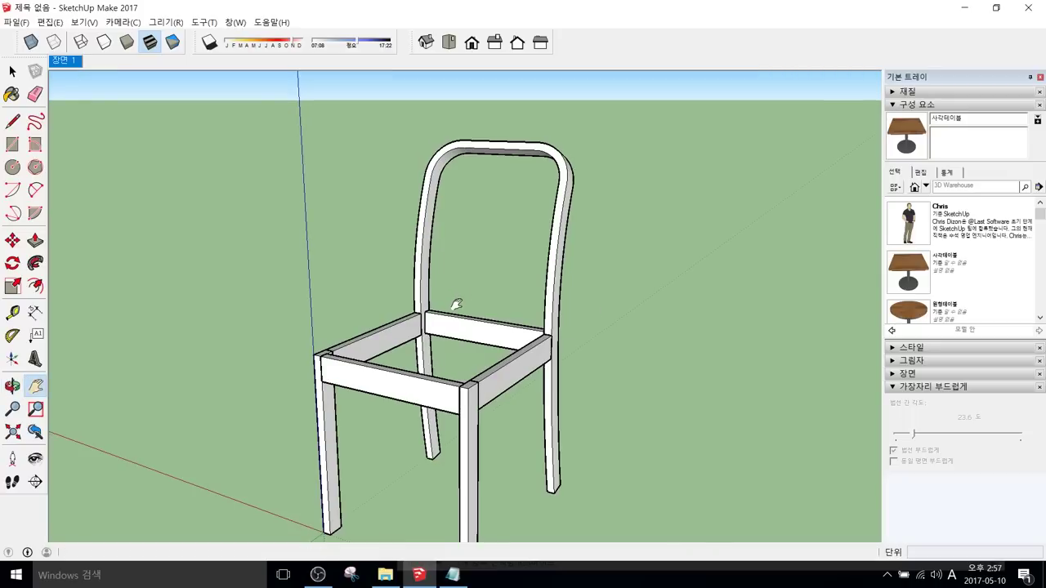
middle_click_drag(456, 304, 309, 404)
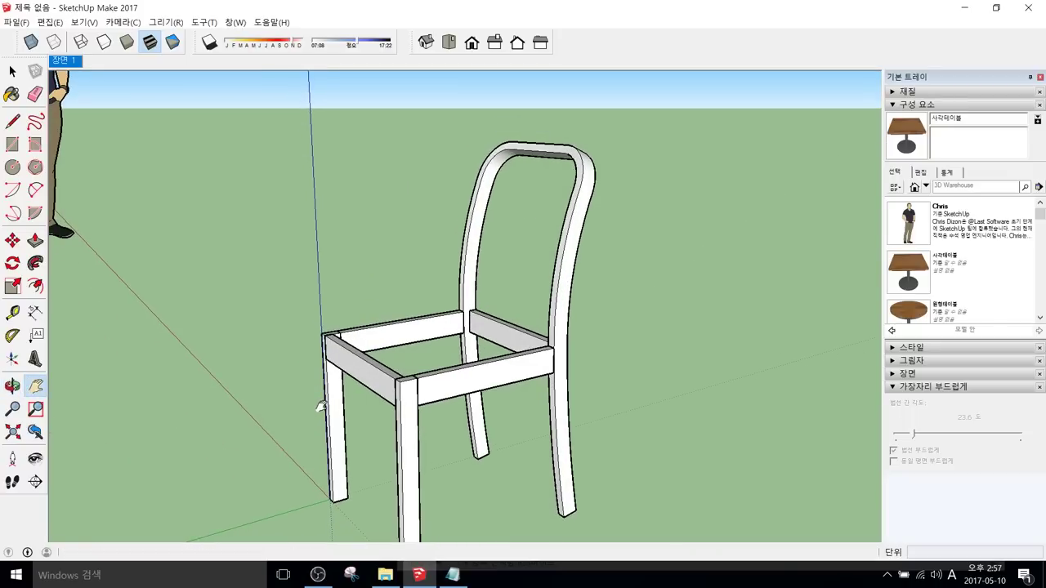
Step: Copy the bottom faces of the four seat rails straight down along the blue axis as flat strips for lower stretchers
key("space")
middle_click_drag(395, 438, 482, 295)
scroll(484, 286, "up", 3)
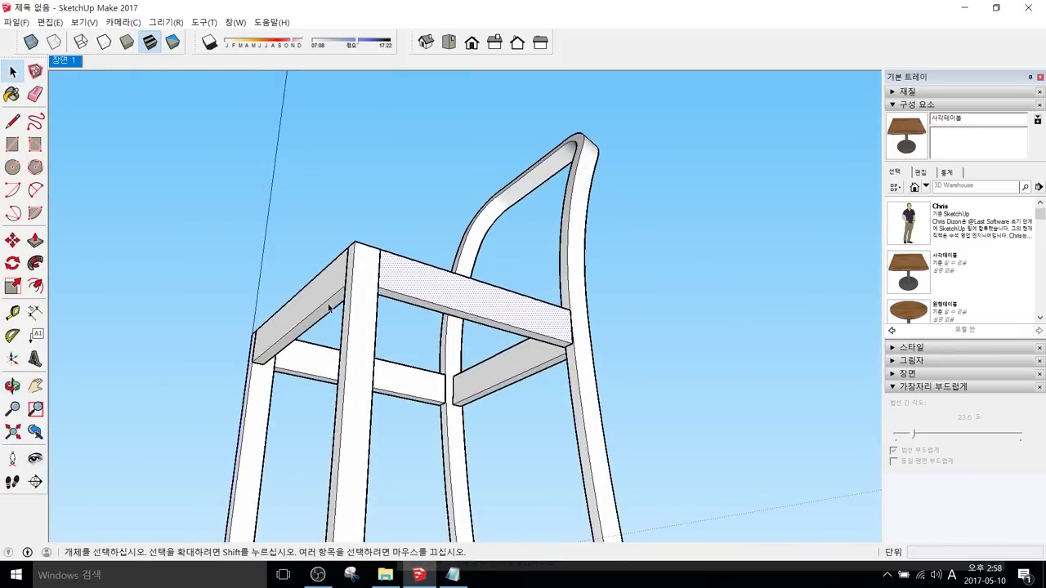
middle_click_drag(360, 328, 447, 299)
left_click(449, 294)
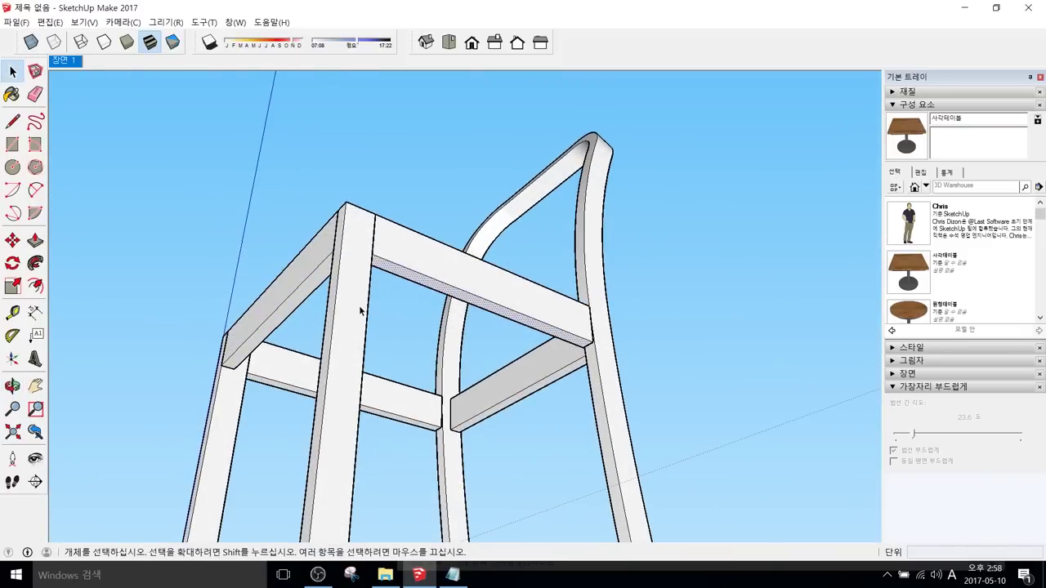
left_click(304, 299, "shift")
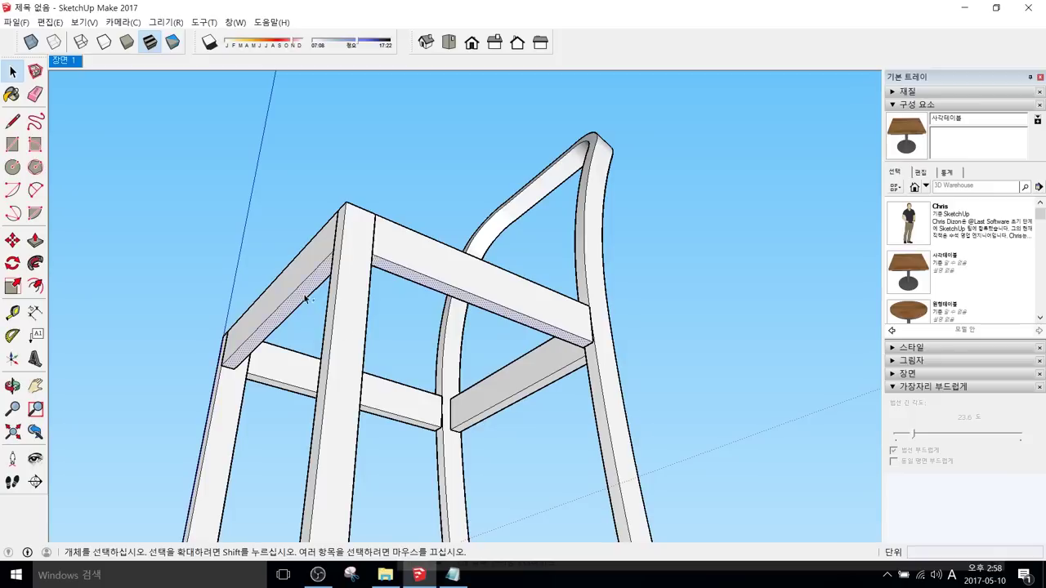
left_click(523, 394, "shift")
scroll(494, 419, "up", 3)
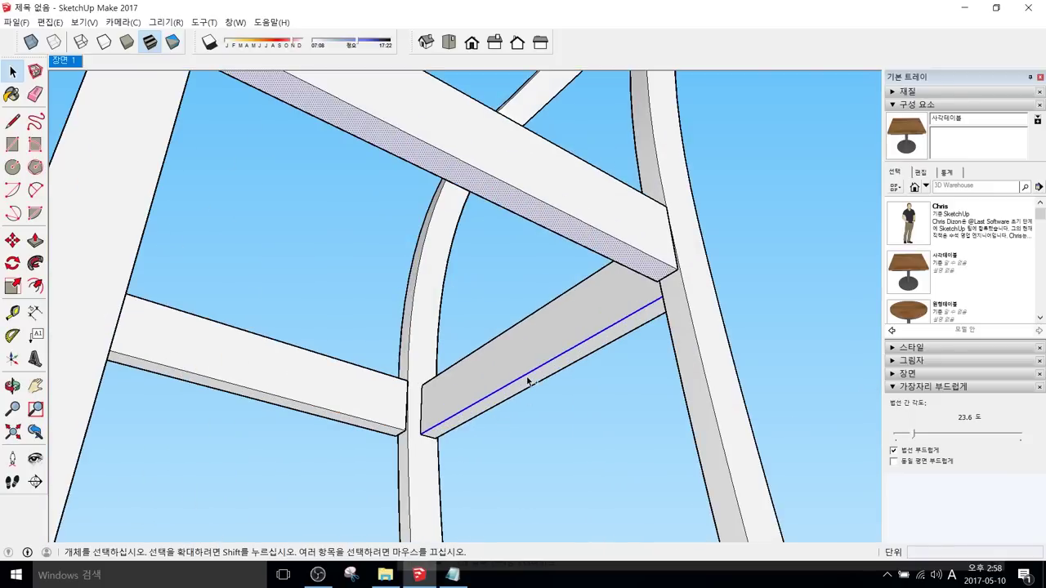
left_click(529, 384, "shift")
left_click(383, 431, "shift")
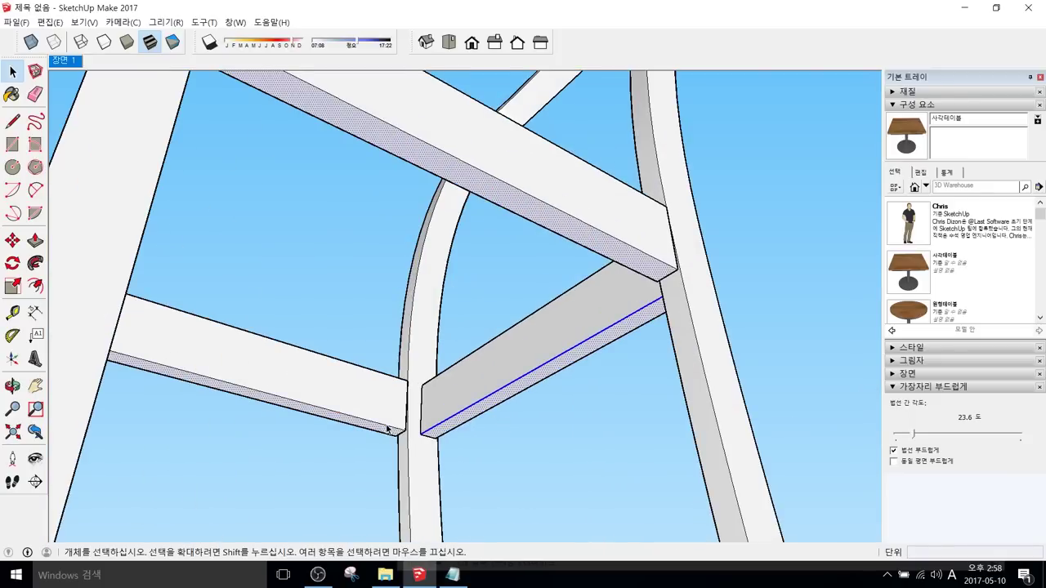
scroll(393, 428, "down", 3)
scroll(316, 377, "down", 1)
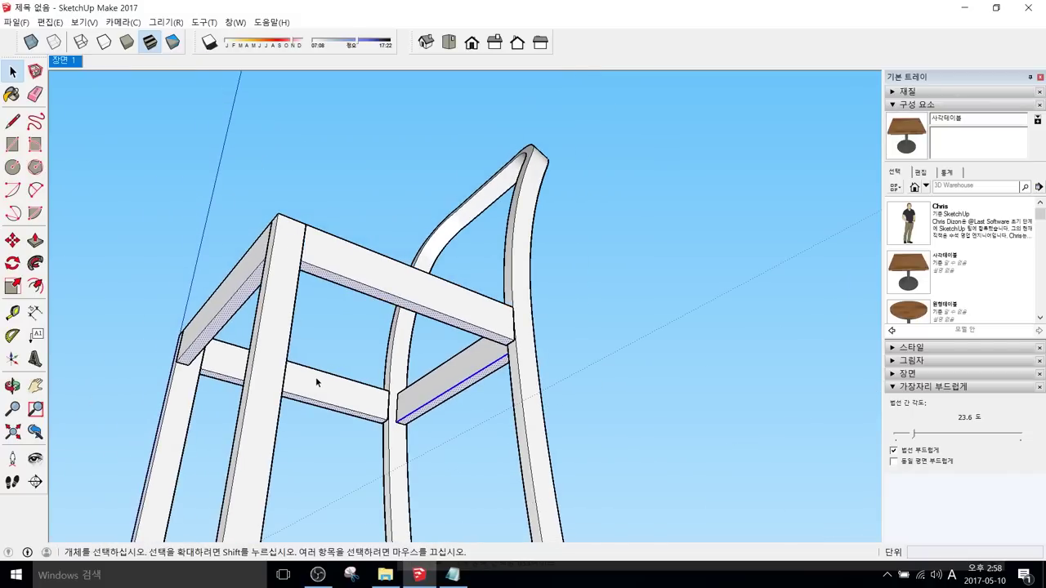
key("m")
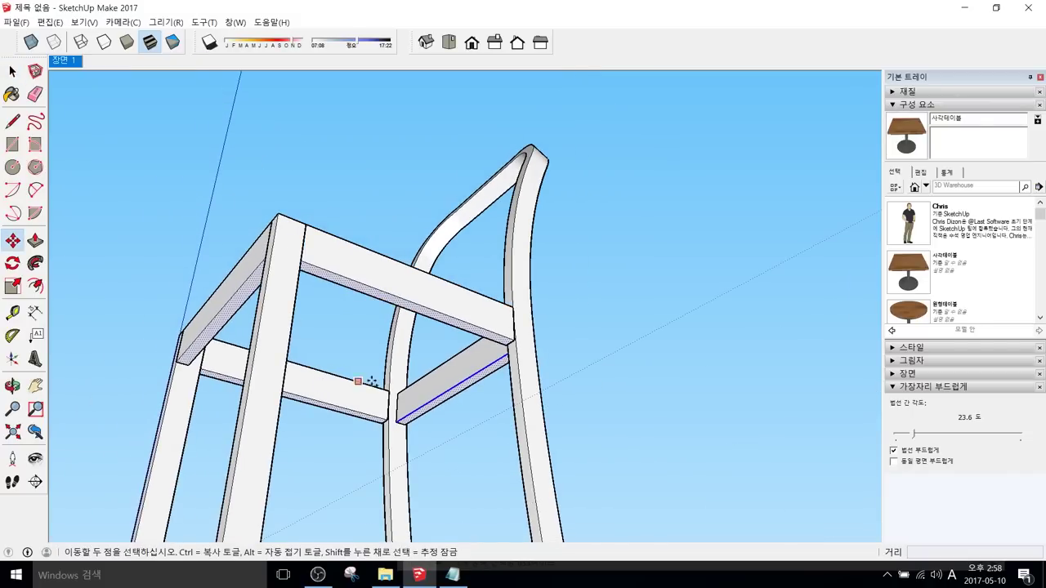
left_click(486, 337)
key("ctrl")
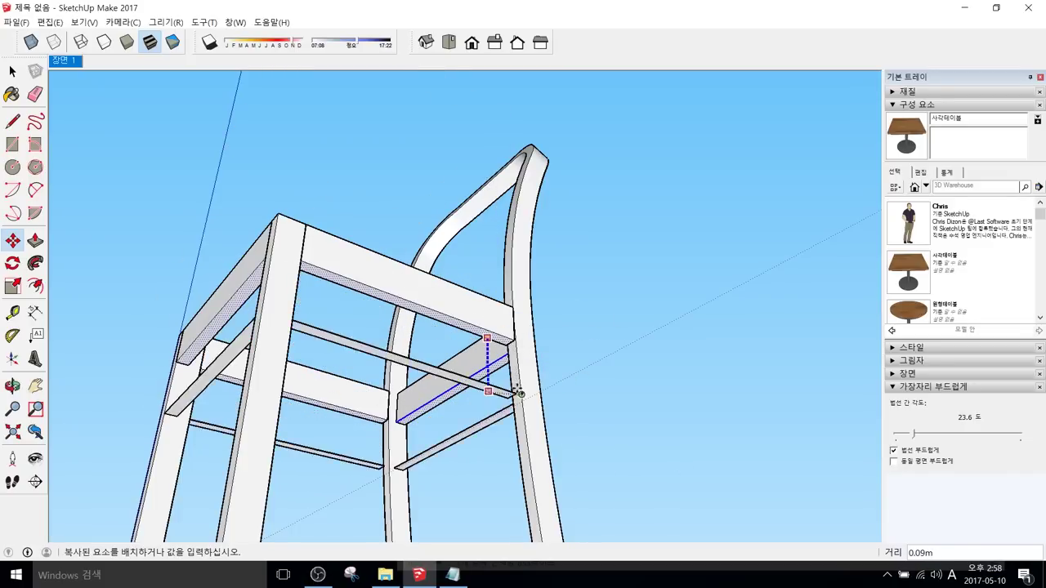
middle_click_drag(516, 388, 465, 455)
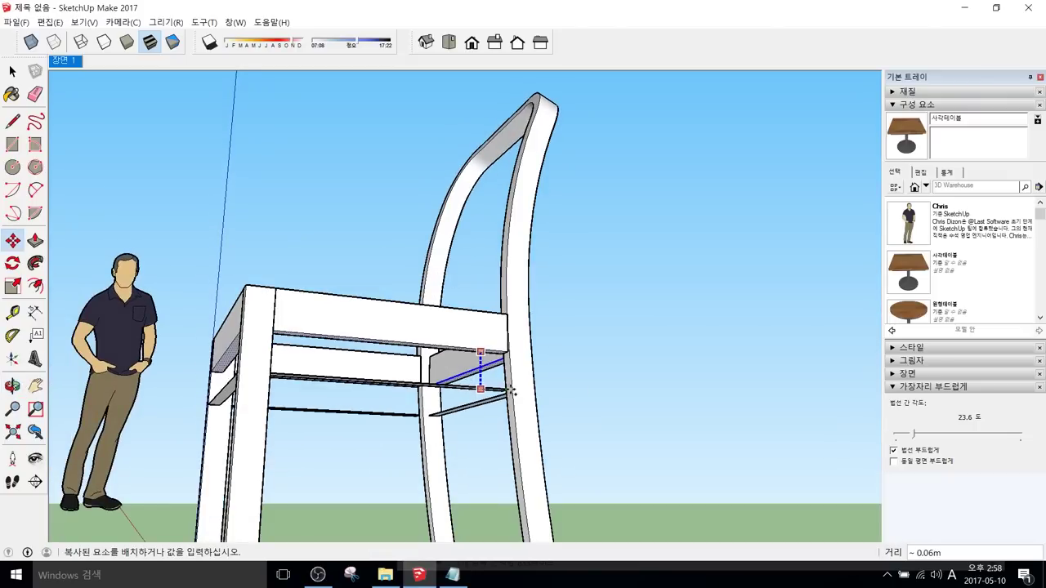
middle_click_drag(512, 386, 482, 424)
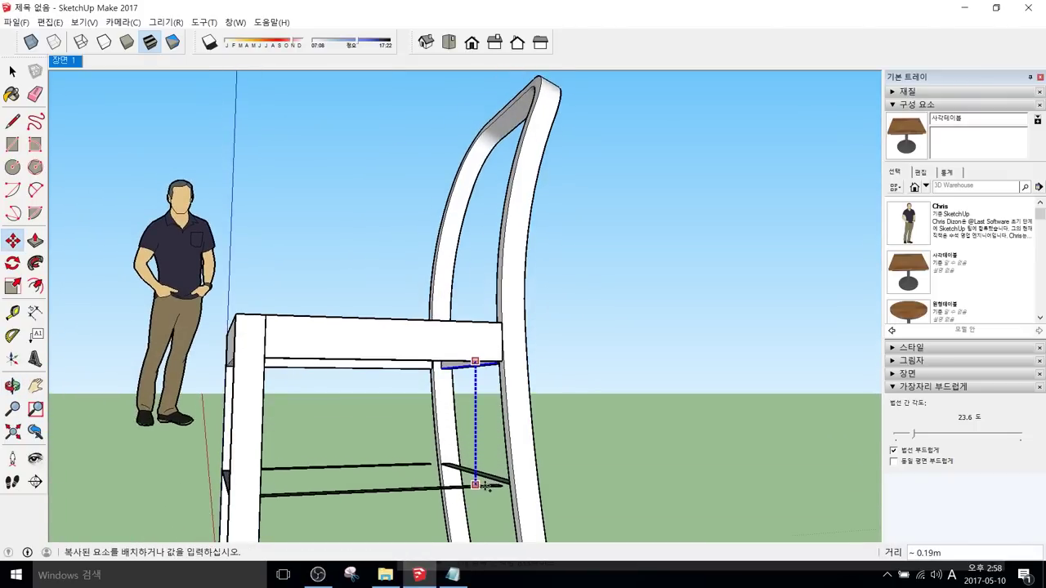
middle_click_drag(498, 490, 411, 478)
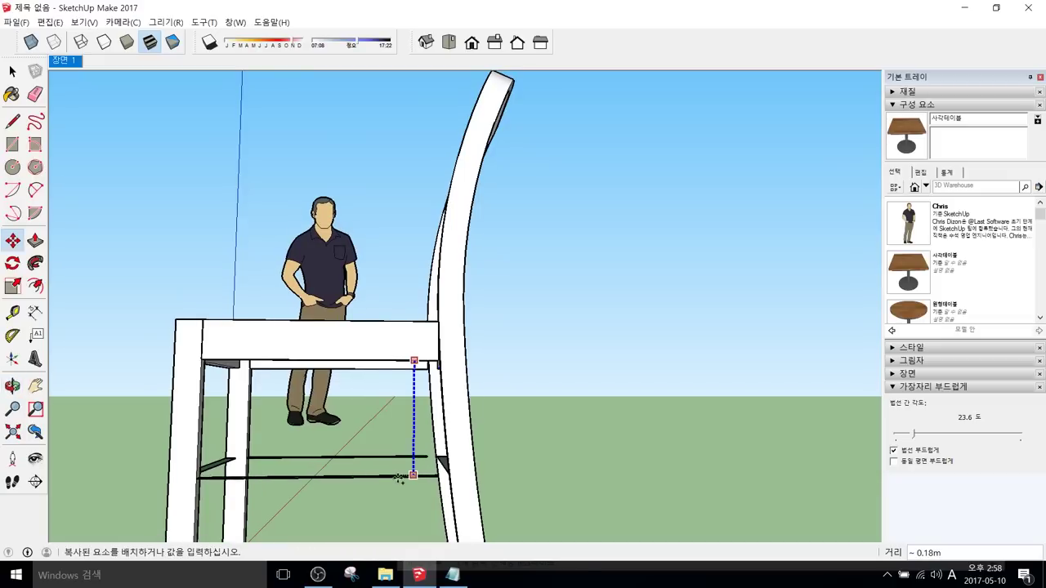
left_click(418, 420)
middle_click_drag(403, 439, 399, 486)
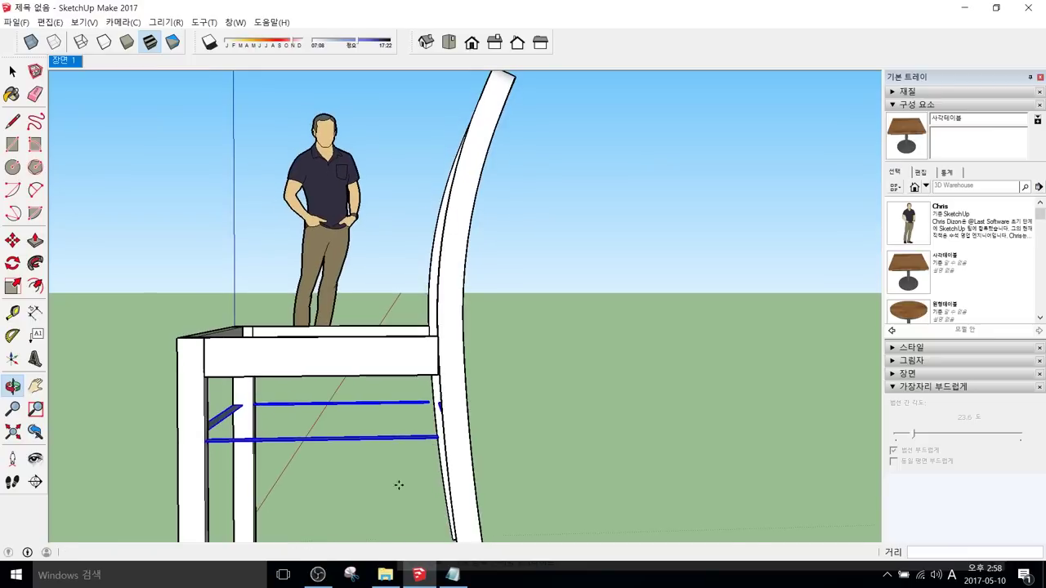
Step: Scale one copied side strip lengthwise so its rear end extends to the curved rear leg
scroll(392, 434, "up", 3)
middle_click_drag(487, 454, 482, 493)
key("space")
left_click(464, 476)
scroll(464, 476, "up", 1)
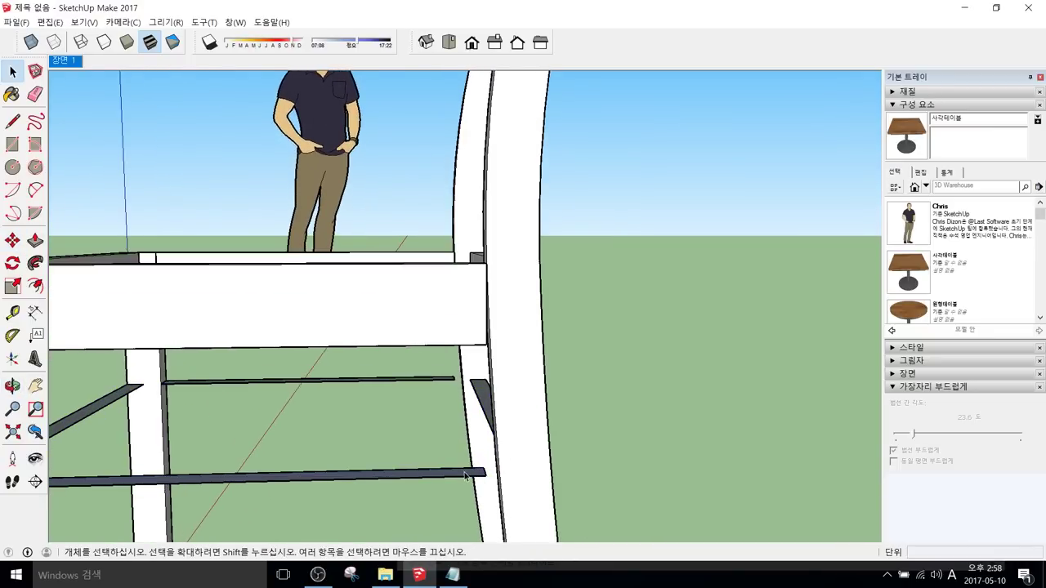
key("s")
middle_click_drag(486, 477, 474, 379)
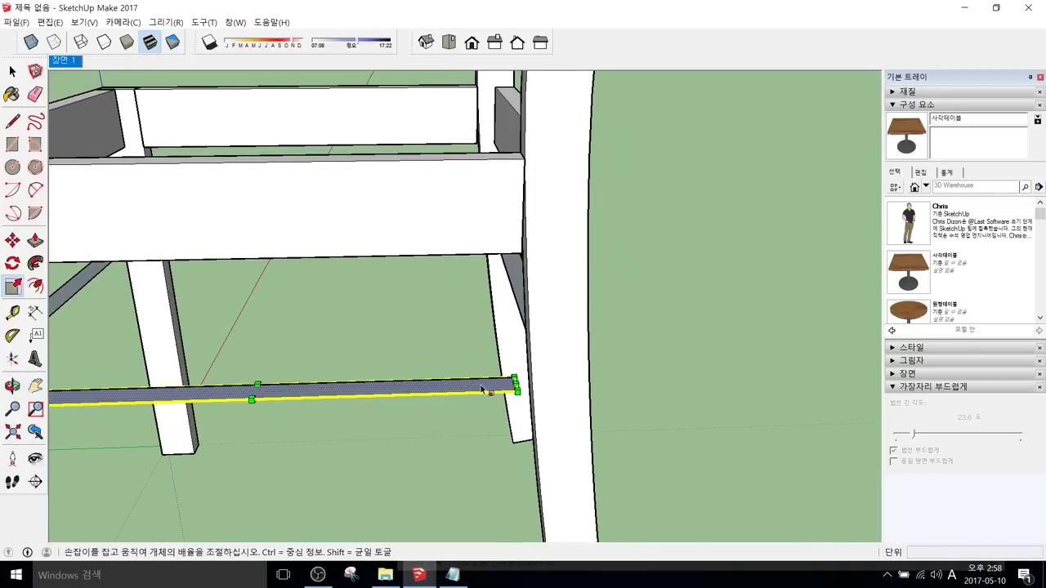
left_click_drag(516, 384, 530, 383)
Step: Scale the opposite side strip by about 1.03 along the green axis so it extends to its rear leg
middle_click_drag(418, 317, 481, 362)
key("s")
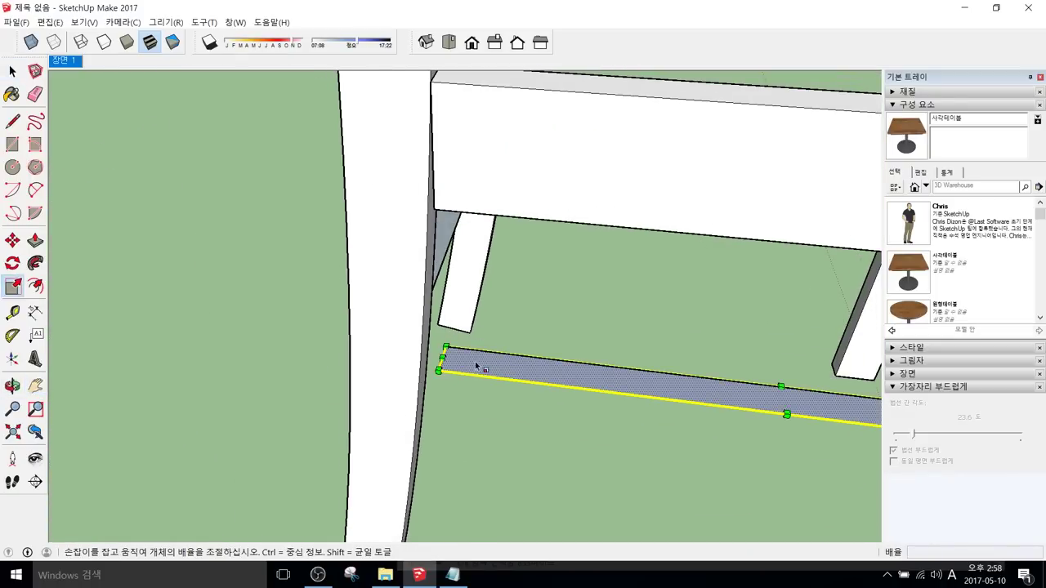
left_click_drag(448, 360, 425, 357)
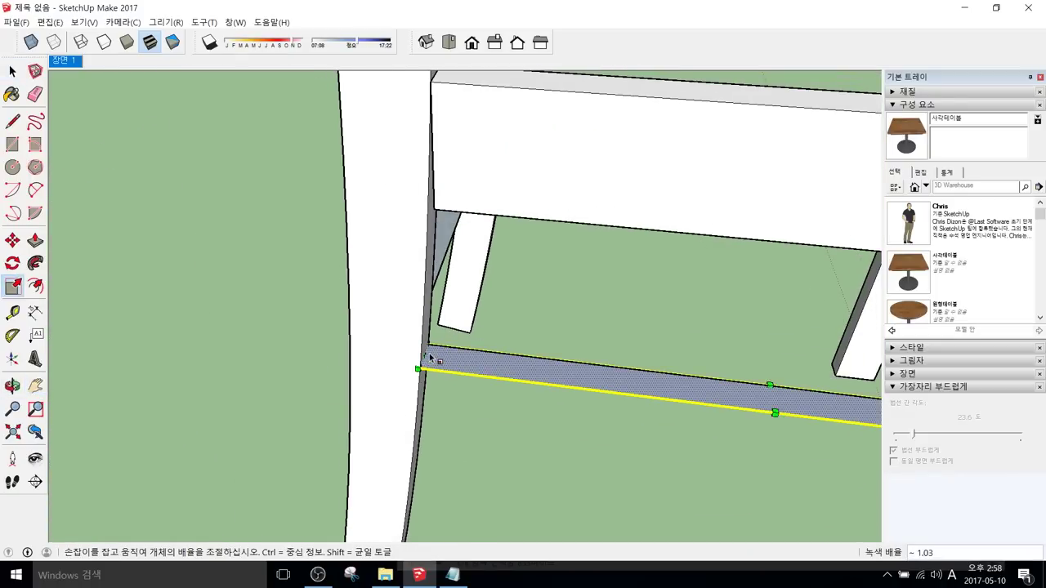
Step: Push/Pull one side stretcher strip up by 0.03 m to give it thickness
scroll(425, 353, "down", 2)
middle_click_drag(599, 371, 112, 252)
scroll(560, 384, "down", 3)
middle_click_drag(559, 378, 444, 325)
scroll(504, 322, "up", 4)
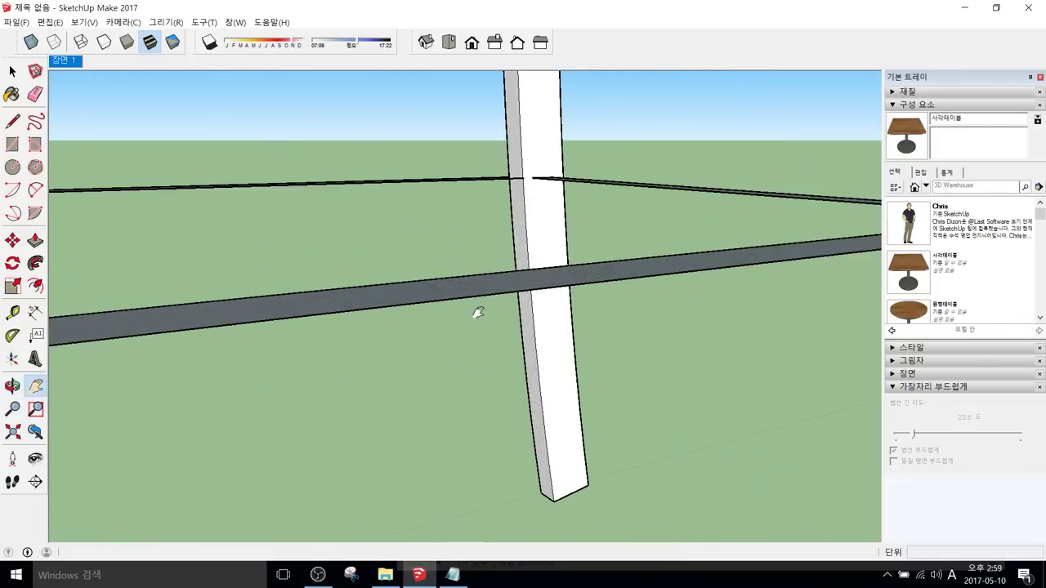
scroll(483, 304, "down", 2)
scroll(494, 323, "down", 3)
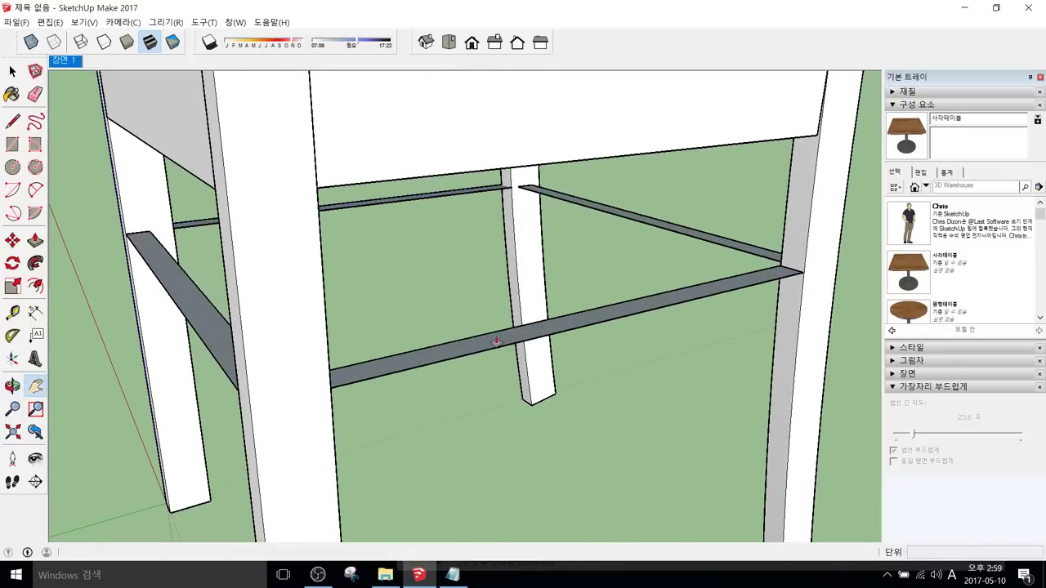
key("p")
key("space")
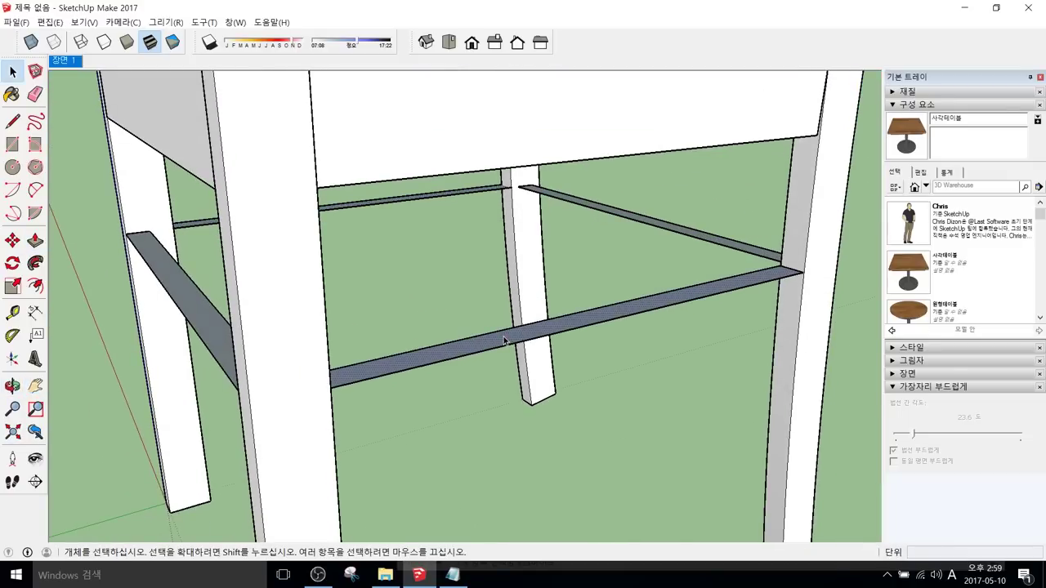
key("p")
left_click(509, 346)
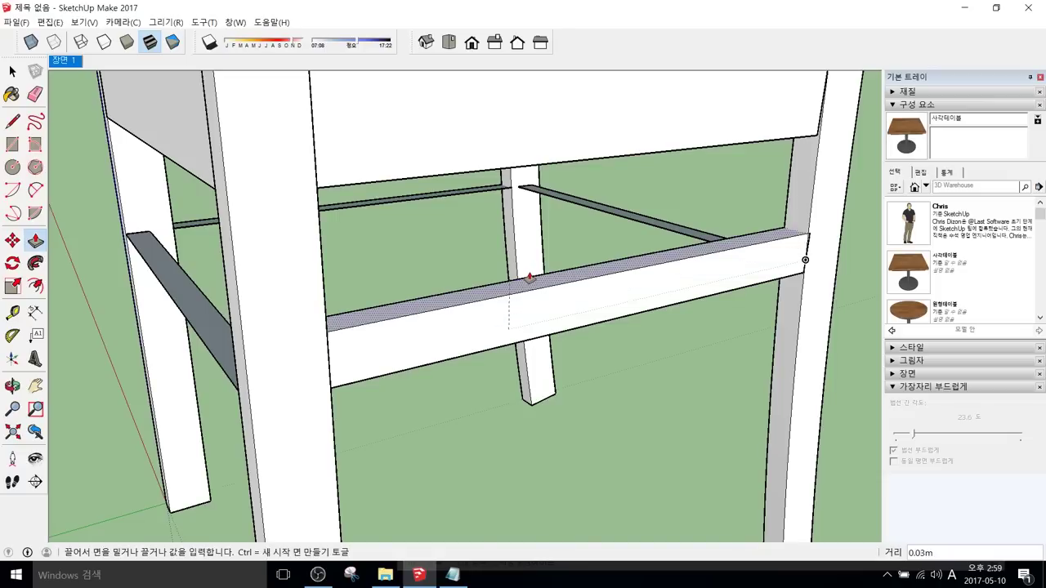
left_click(528, 278)
type("0.03")
key("Return")
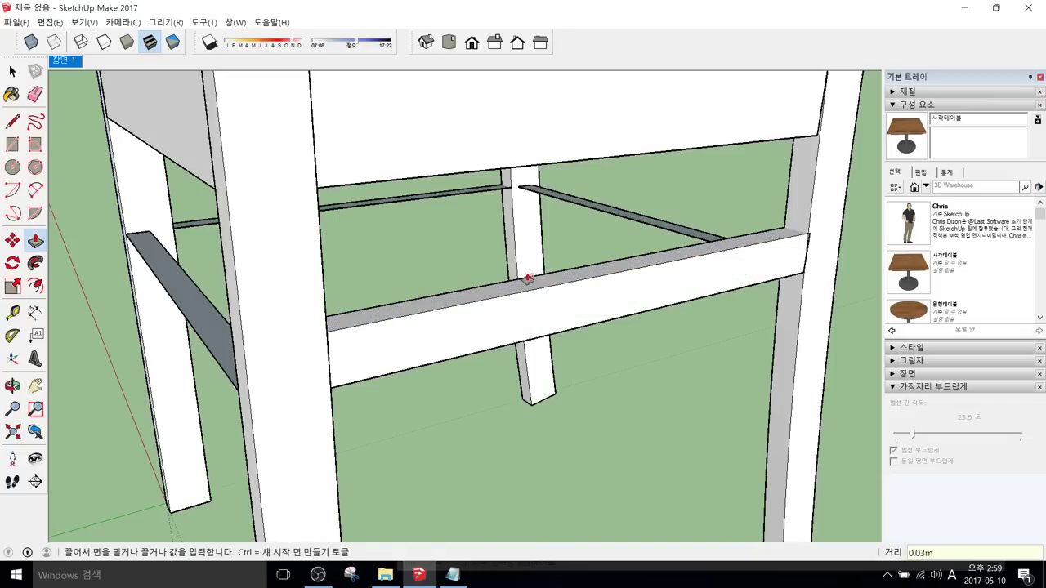
Step: Undo the downward extrusion of the front stretcher strip and push/pull it up by about 0.02 m instead
double_click(212, 332)
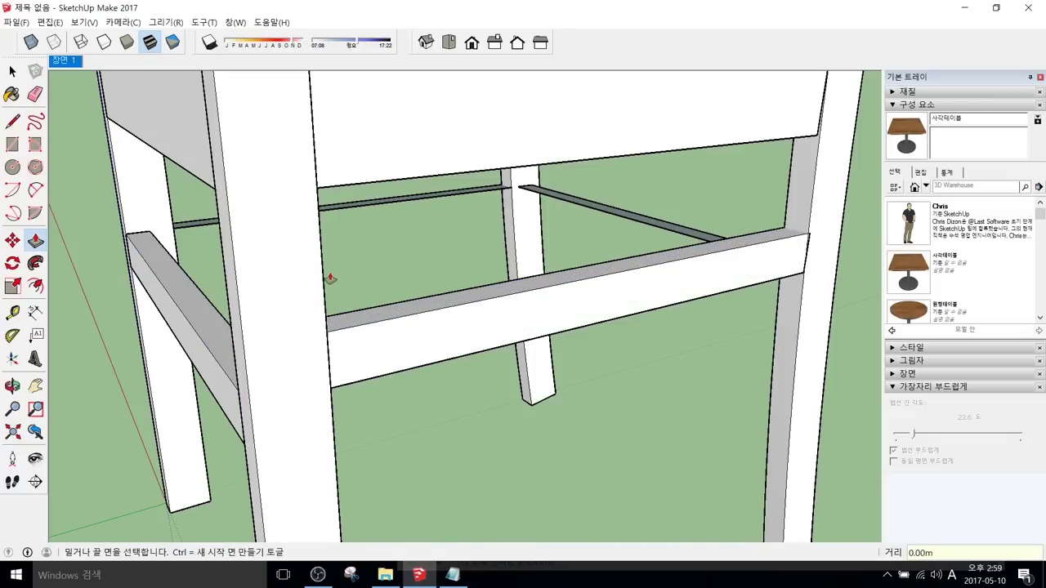
key("ctrl+z")
left_click(206, 338)
left_click(213, 307)
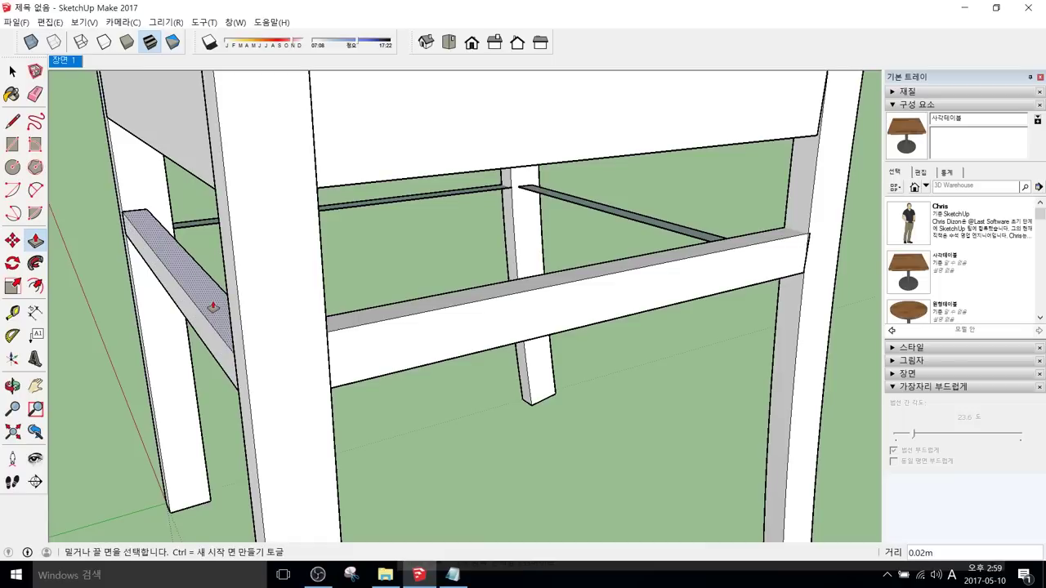
Step: Push/Pull the remaining thin stretcher strips up into solid bars, the last one by 0.03 m
double_click(371, 206)
key("ctrl+z")
left_click(374, 205)
left_click(171, 253)
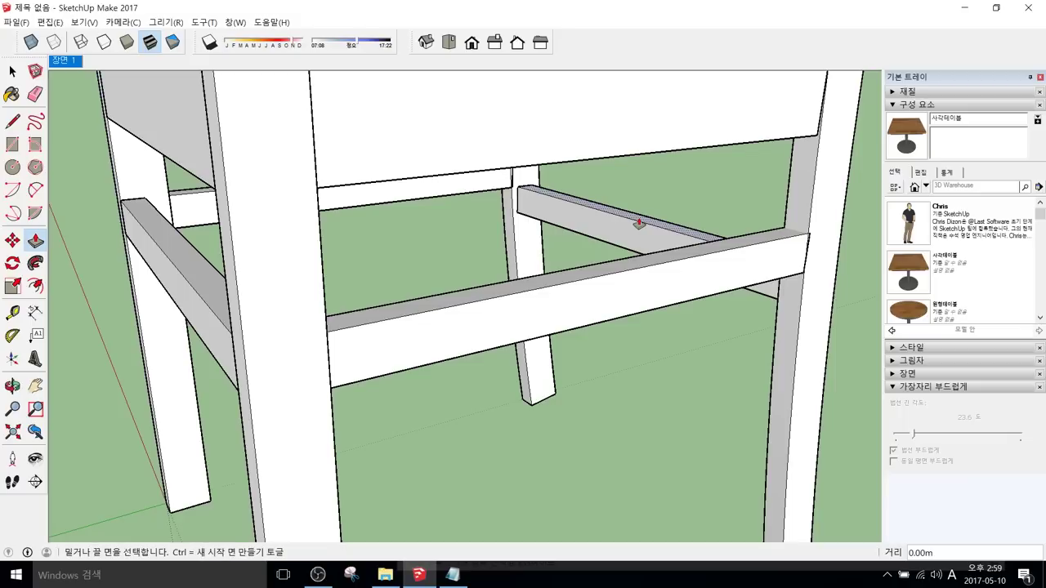
left_click(635, 221)
left_click(758, 247)
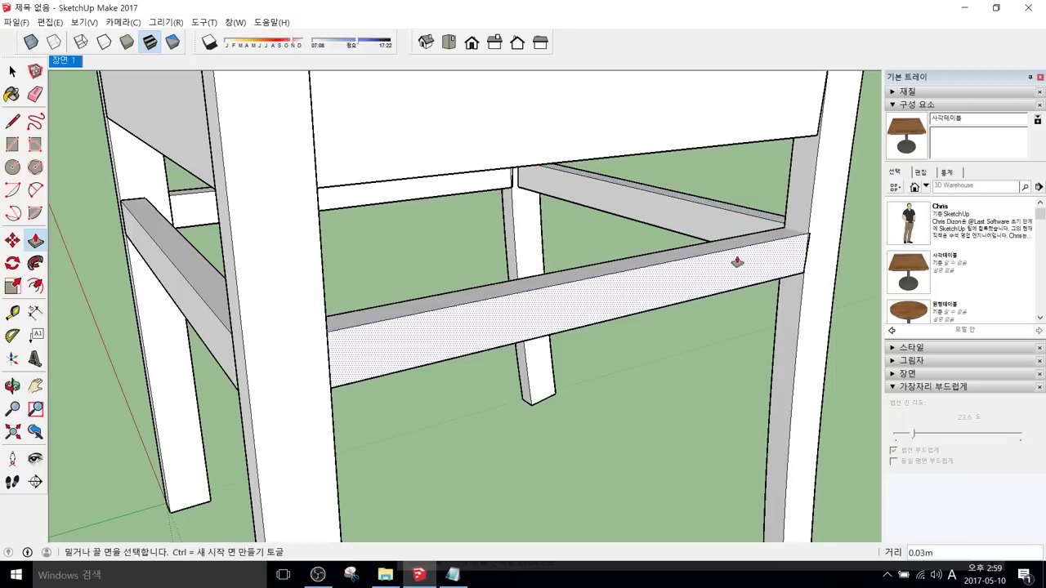
Step: Intersect the long faces of the two side stretchers with the model where they meet the curved rear legs
scroll(738, 262, "down", 5)
middle_click_drag(726, 292, 427, 256)
scroll(765, 280, "up", 3)
key("space")
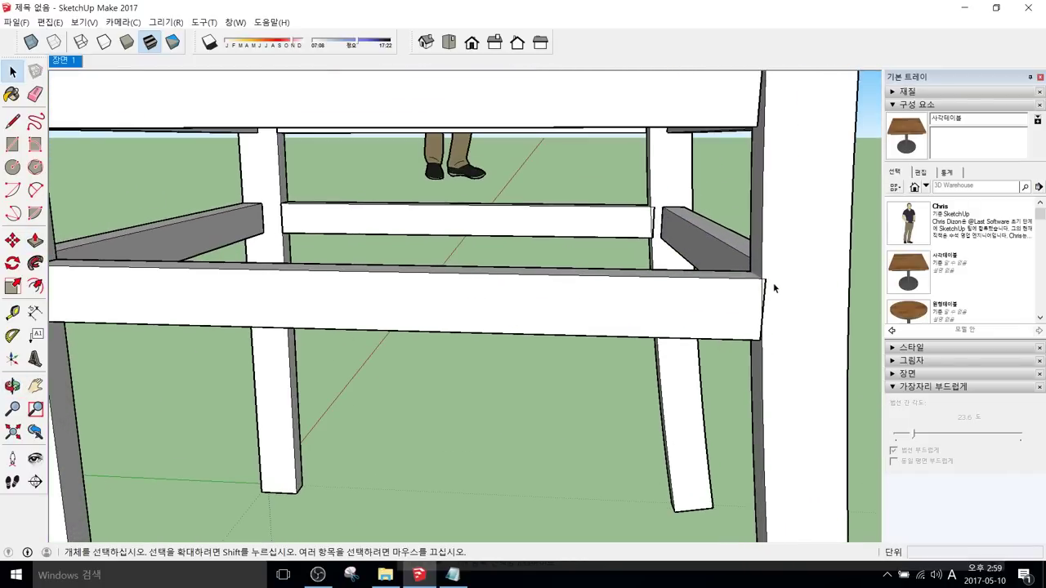
scroll(765, 287, "down", 2)
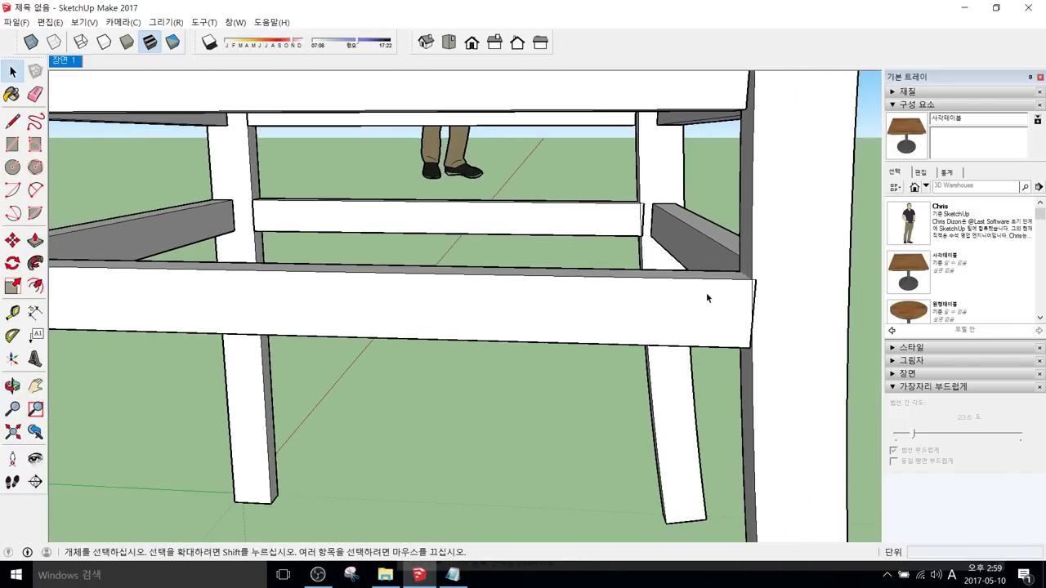
left_click(688, 304)
right_click(677, 303)
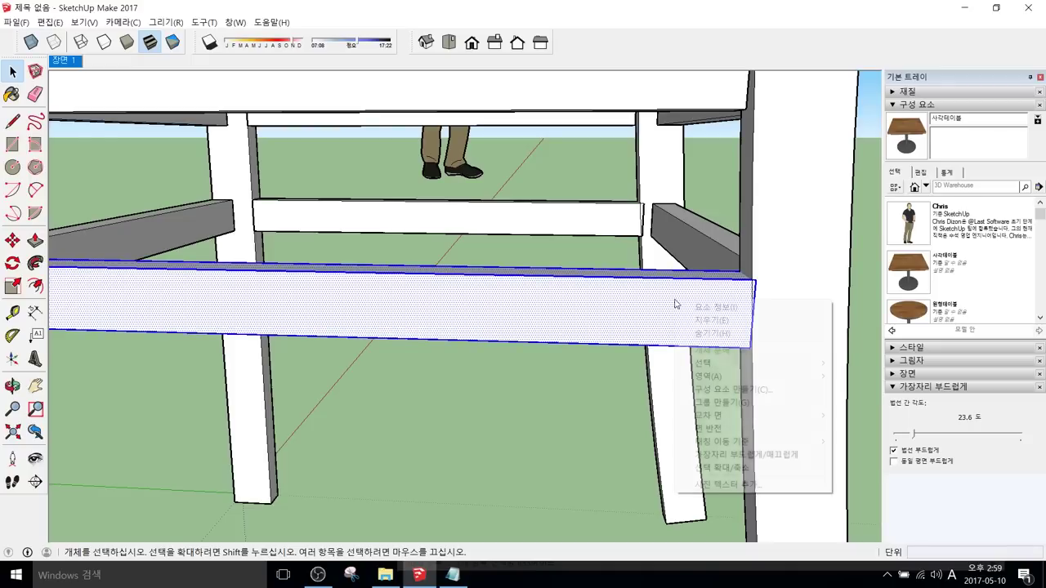
mouse_move(691, 417)
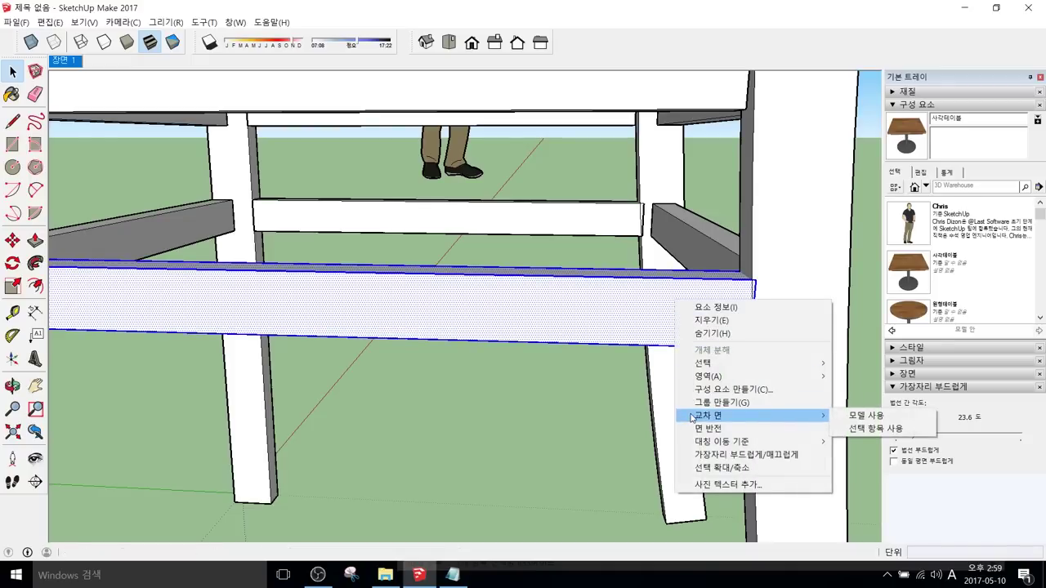
left_click(856, 417)
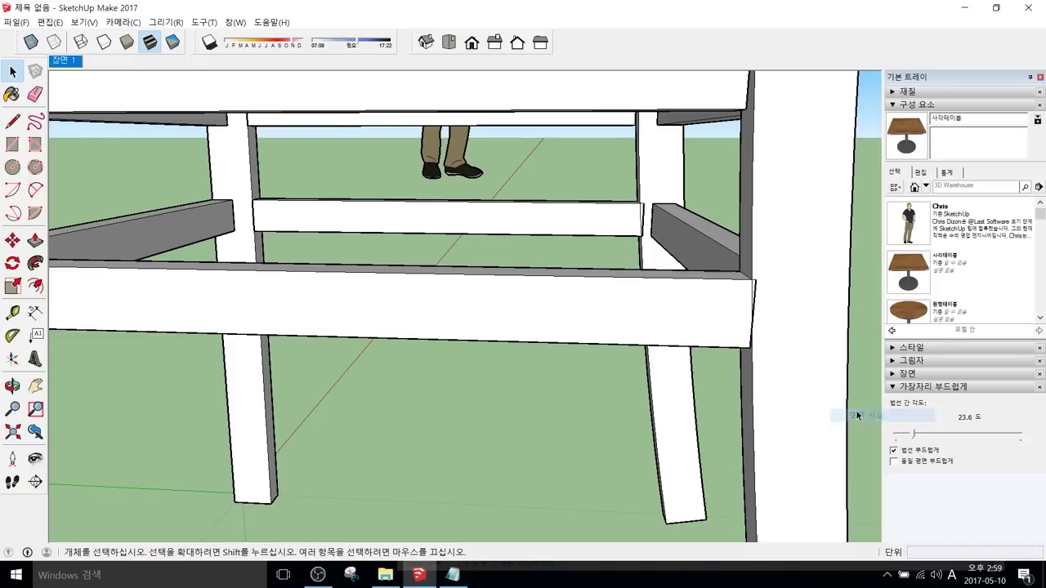
left_click(604, 227)
right_click(603, 217)
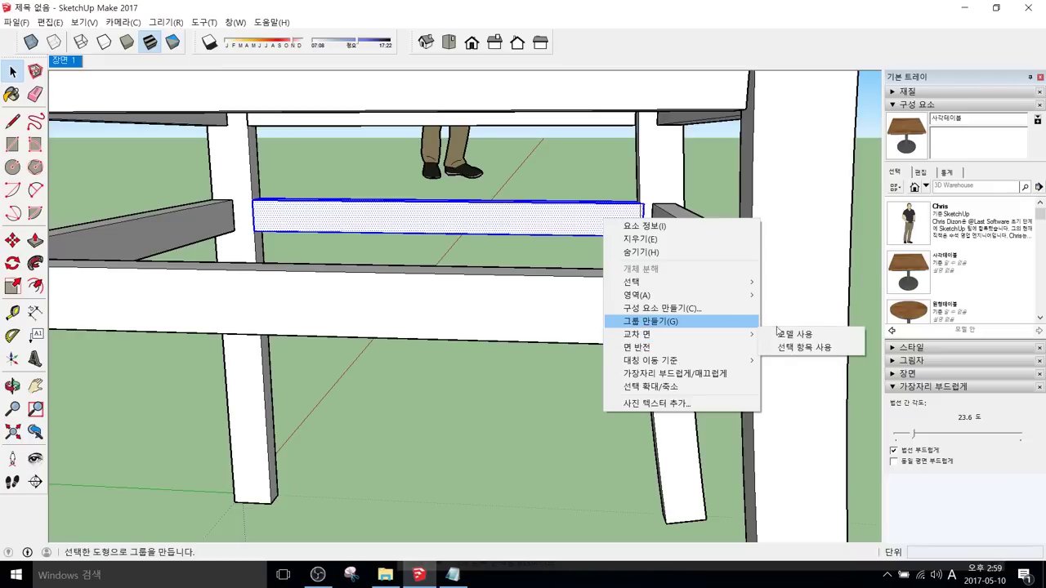
left_click(797, 335)
Step: Hide the curved rear leg group to expose the side stretcher's rear end
left_click(798, 263)
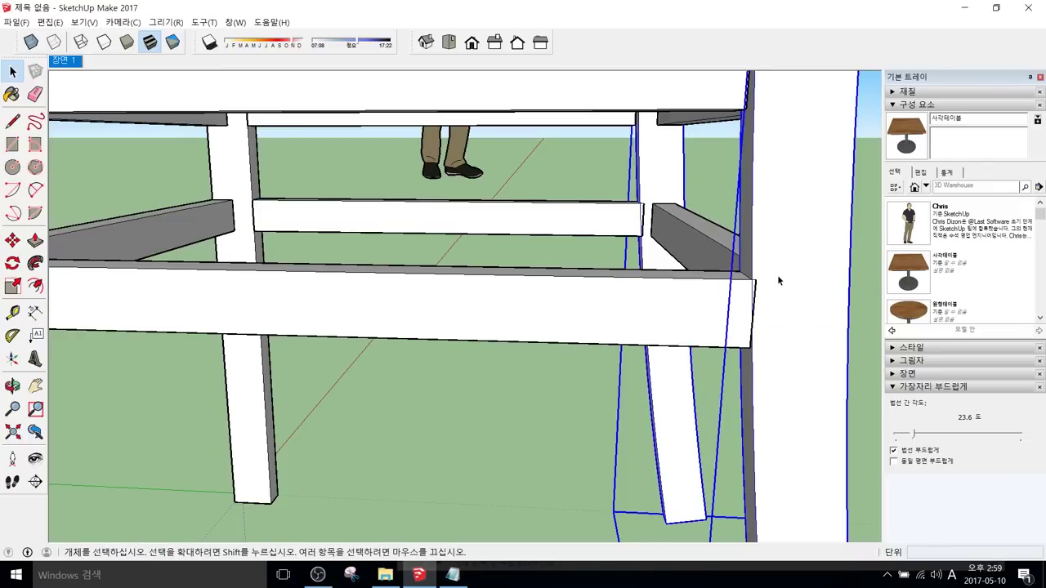
right_click(780, 283)
left_click(834, 310)
middle_click_drag(834, 310, 758, 308)
key("ctrl+z")
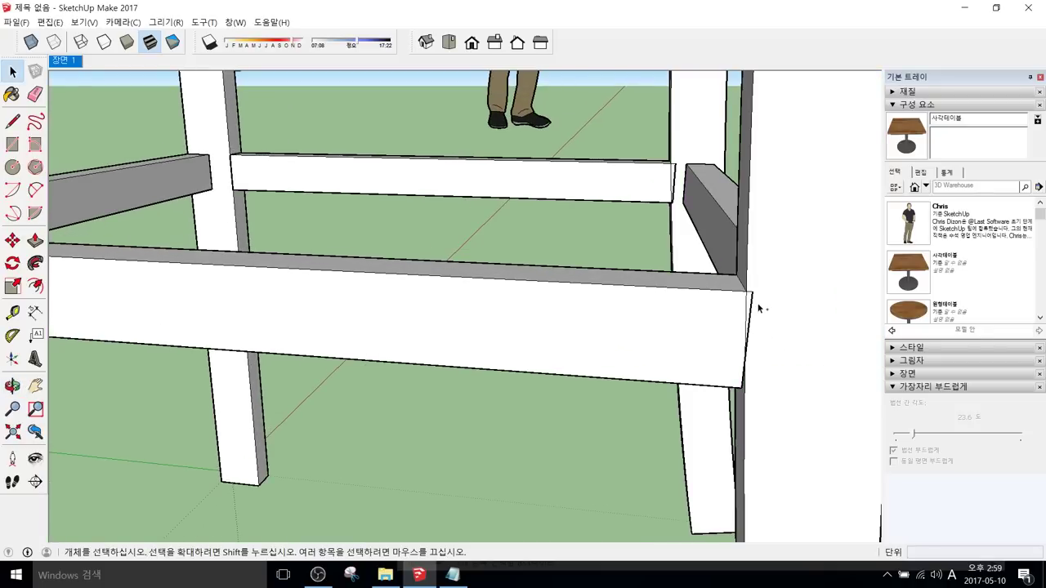
right_click(799, 318)
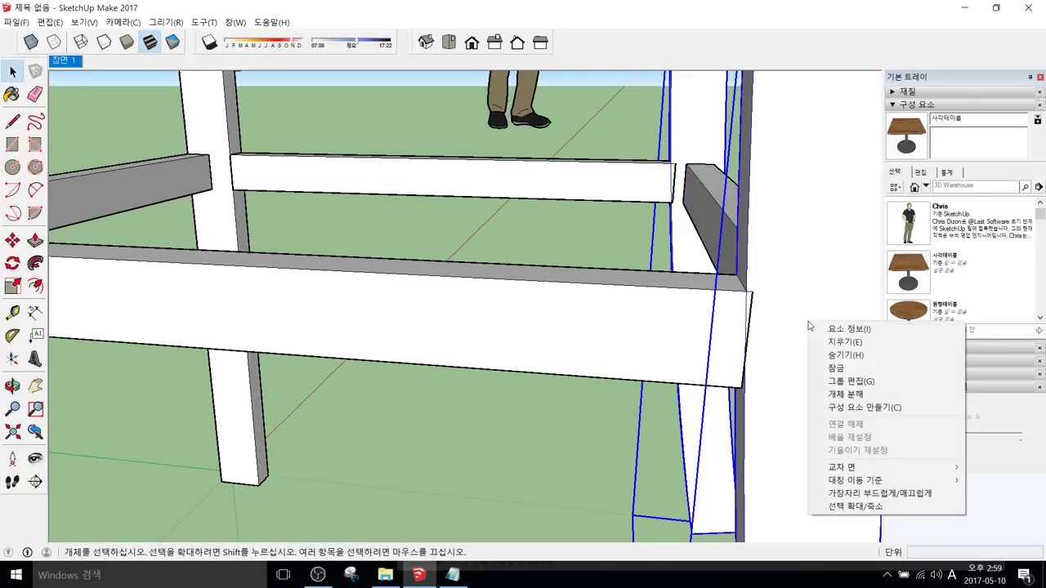
left_click(825, 354)
Step: Draw a vertical line about 0.02 m long on the side stretcher's outer face, closing the leg's intersection outline
scroll(714, 314, "up", 1)
key("l")
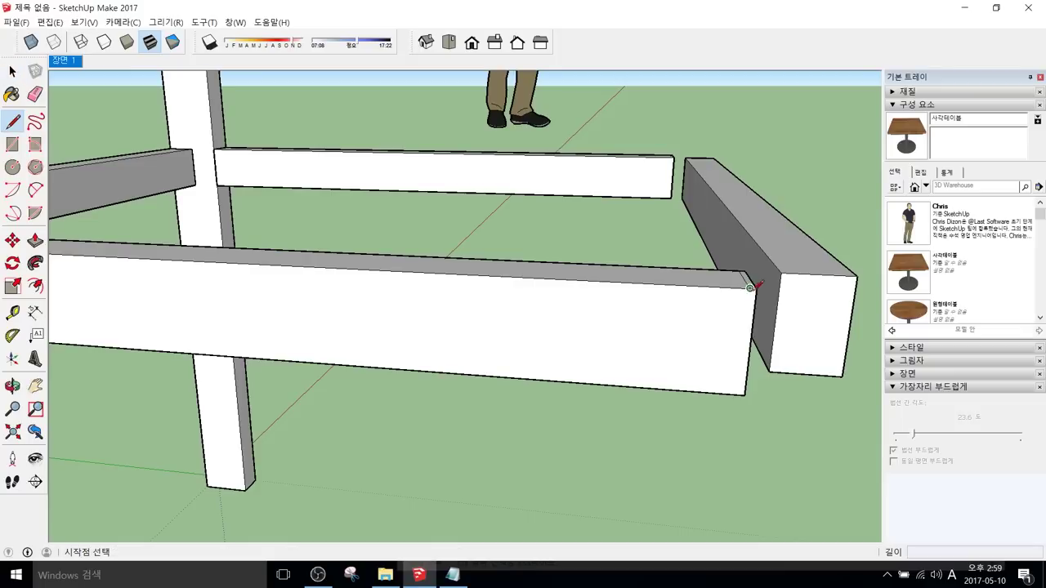
left_click(750, 287)
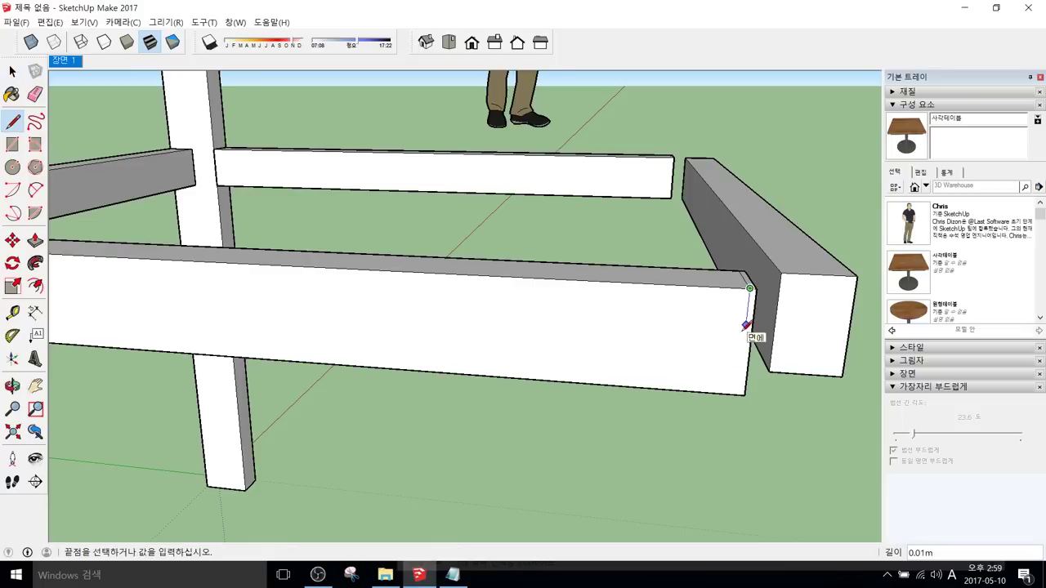
mouse_move(745, 325)
middle_mouse_down()
mouse_move(611, 340)
mouse_move(735, 325)
middle_mouse_up()
key("Escape")
scroll(770, 378, "up", 5)
scroll(743, 362, "down", 10)
scroll(729, 361, "up", 8)
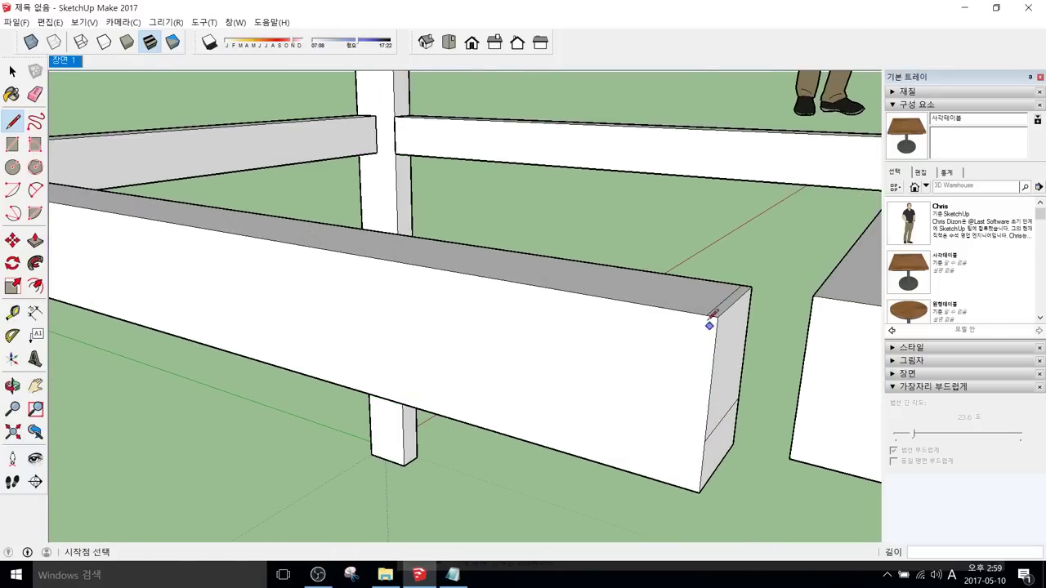
left_click(707, 315)
left_click(705, 442)
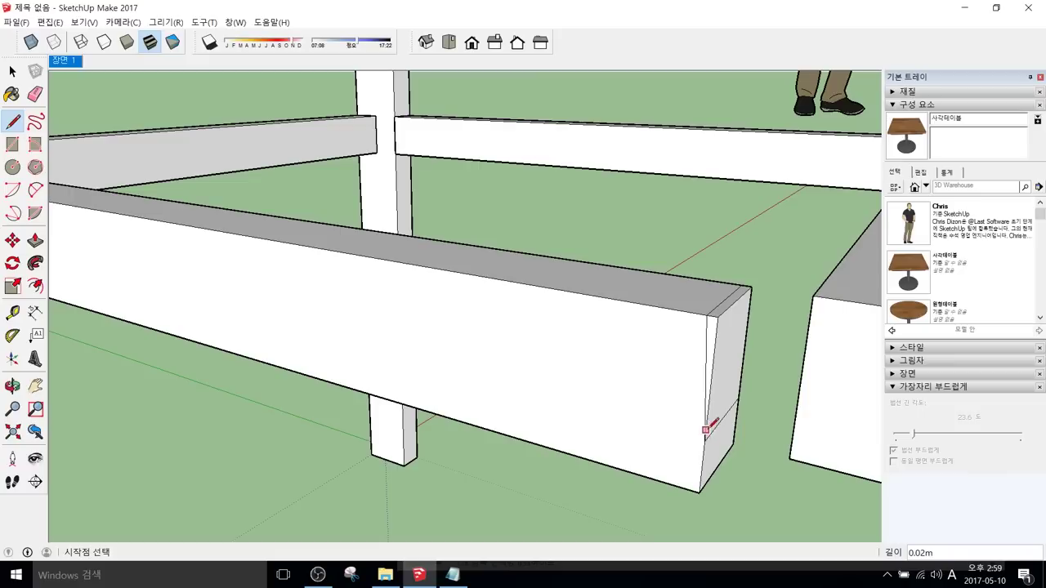
Step: Push/Pull the waste sliver at the side stretcher's rear end back by 0.02 m to trim it to the leg
key("p")
left_click(729, 325)
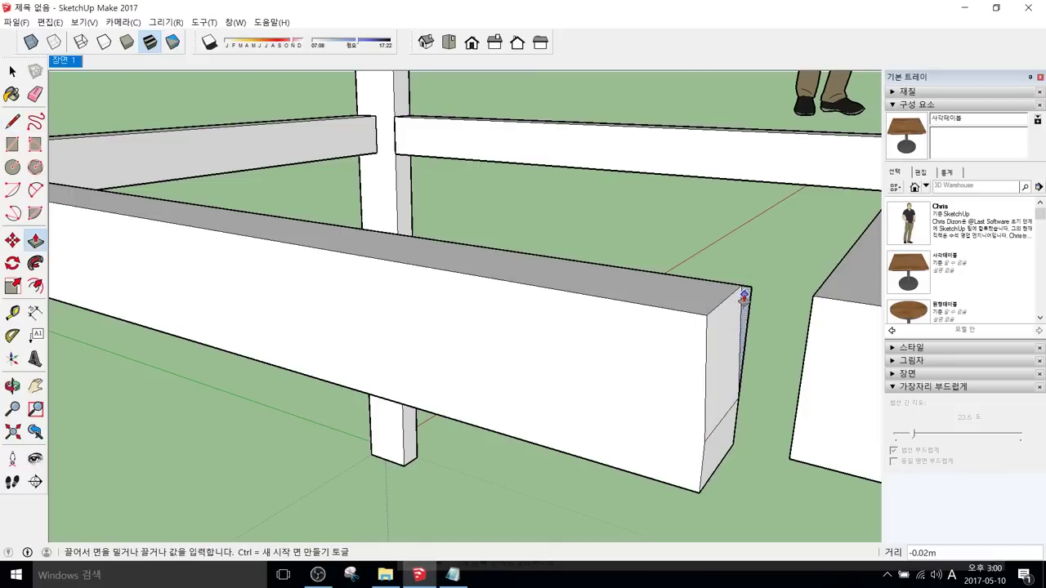
left_click(735, 318)
middle_click_drag(778, 290, 105, 351)
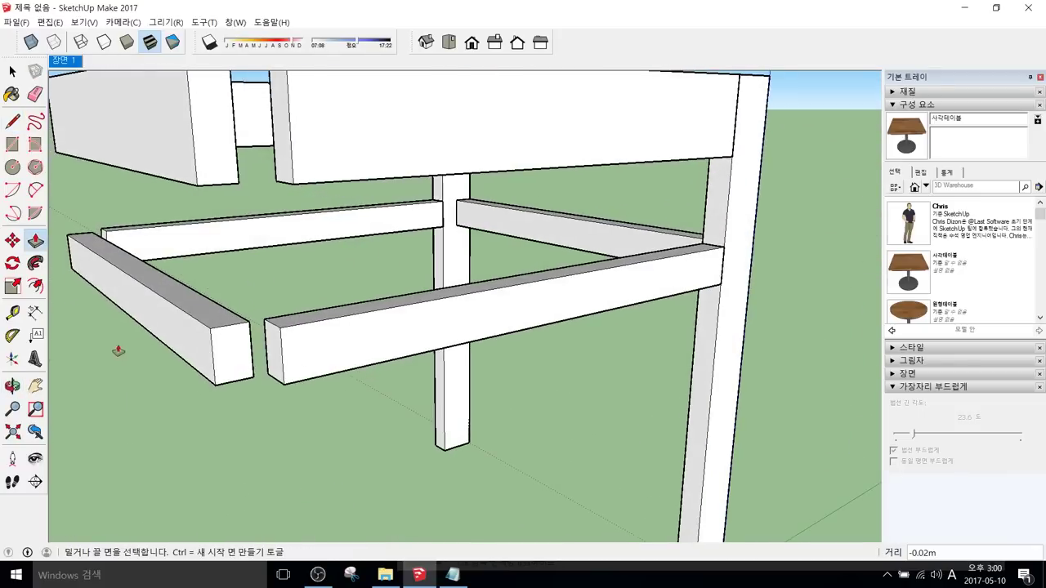
middle_click_drag(294, 351, 776, 290)
Step: Intersect the opposite side stretcher's outer face with the model and hide the rear leg group covering its end
key("p")
scroll(780, 270, "up", 4)
middle_click_drag(722, 255, 417, 355)
middle_click_drag(350, 341, 345, 269, "shift")
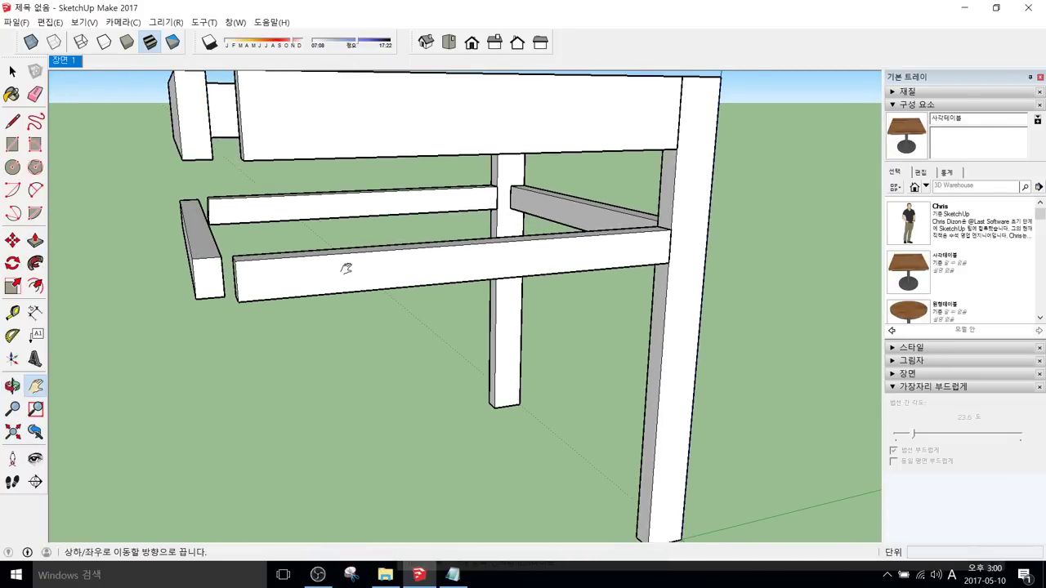
key("space")
scroll(273, 277, "up", 3)
left_click(273, 278)
right_click(273, 276)
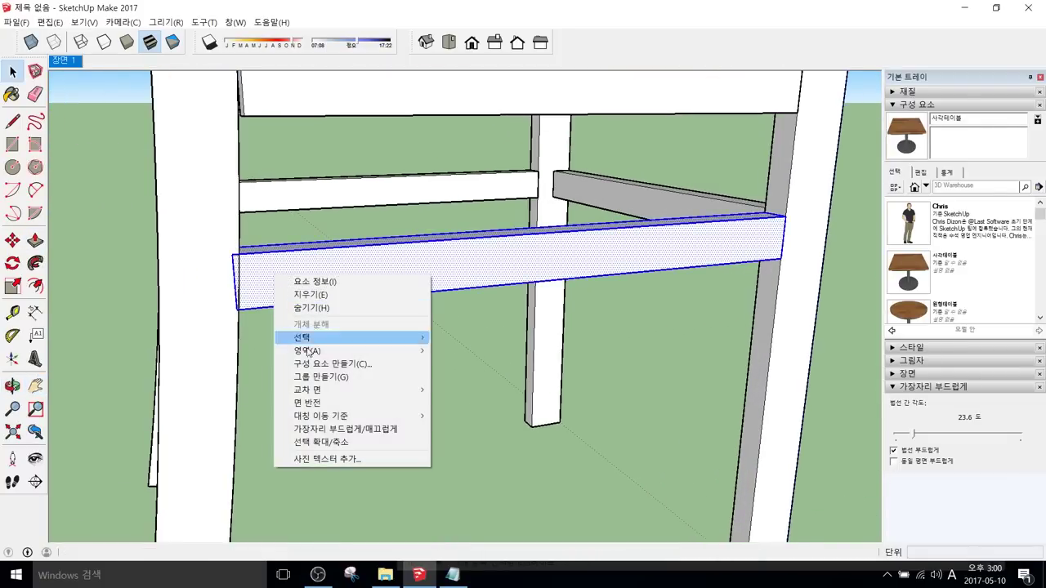
mouse_move(326, 390)
left_click(482, 390)
right_click(188, 332)
left_click(209, 362)
Step: Draw the leg's cut line on the opposite side stretcher's end face area and push/pull the protruding sliver away
mouse_move(239, 265)
middle_mouse_down()
mouse_move(490, 341)
mouse_move(327, 306)
mouse_move(335, 335)
mouse_move(283, 313)
mouse_move(460, 350)
mouse_move(766, 346)
mouse_move(373, 287)
mouse_move(358, 297)
mouse_move(237, 299)
middle_mouse_up()
key("l")
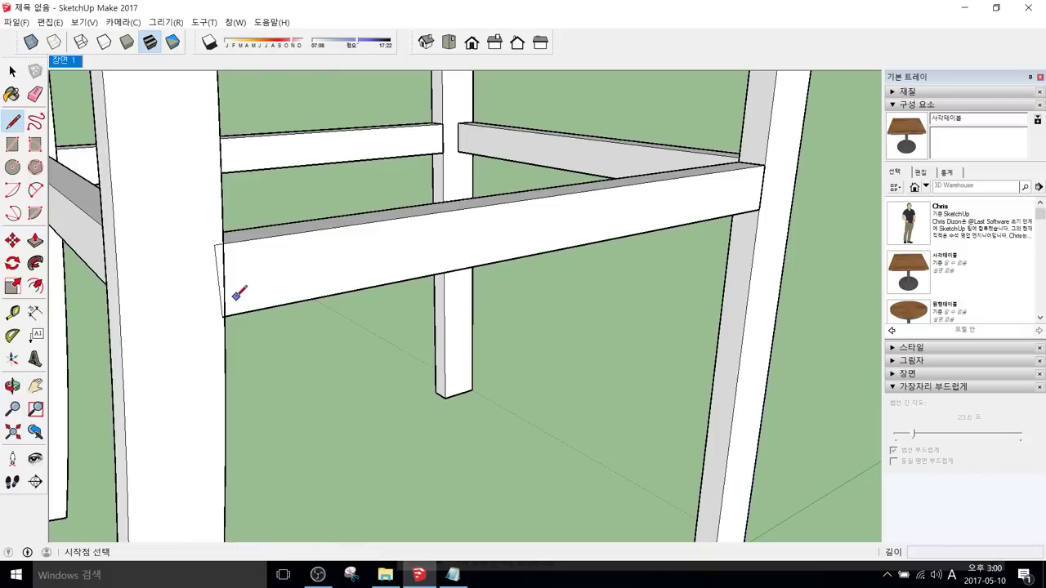
key("space")
middle_click_drag(234, 299, 241, 207)
key("l")
left_click(211, 217)
key("p")
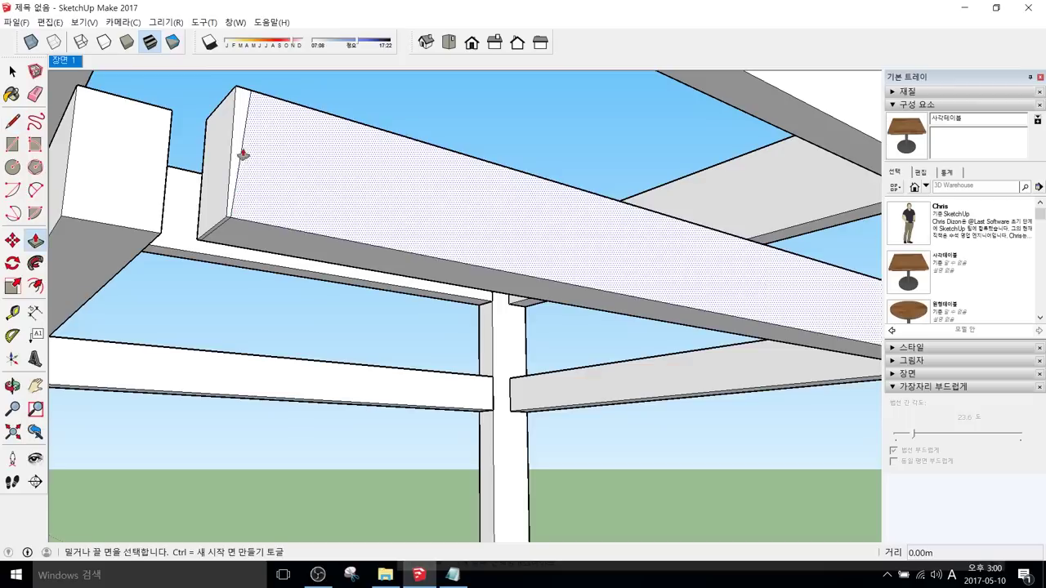
left_click(234, 163)
Step: Examine the trimmed stretchers and the complete chair frame from several sides
key("space")
middle_click_drag(269, 437, 497, 423)
scroll(514, 421, "down", 3)
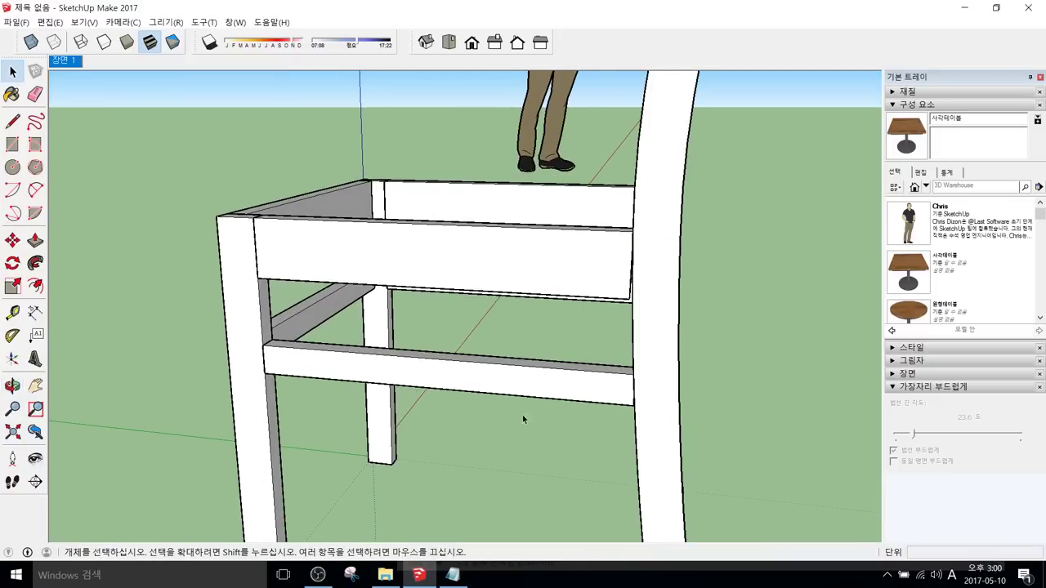
middle_click_drag(513, 316, 437, 322)
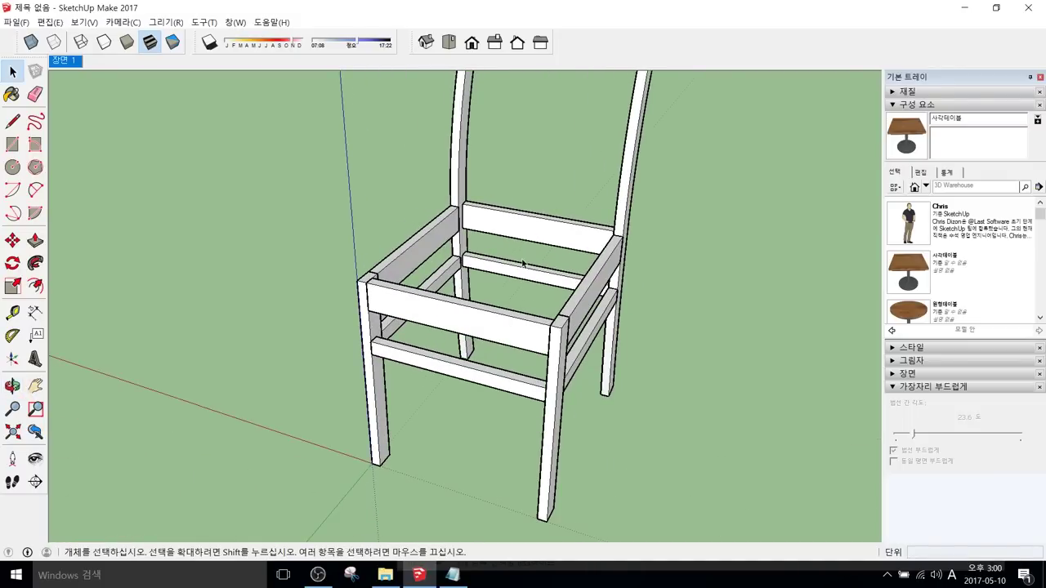
scroll(520, 259, "down", 3)
middle_click_drag(487, 303, 493, 345, "shift")
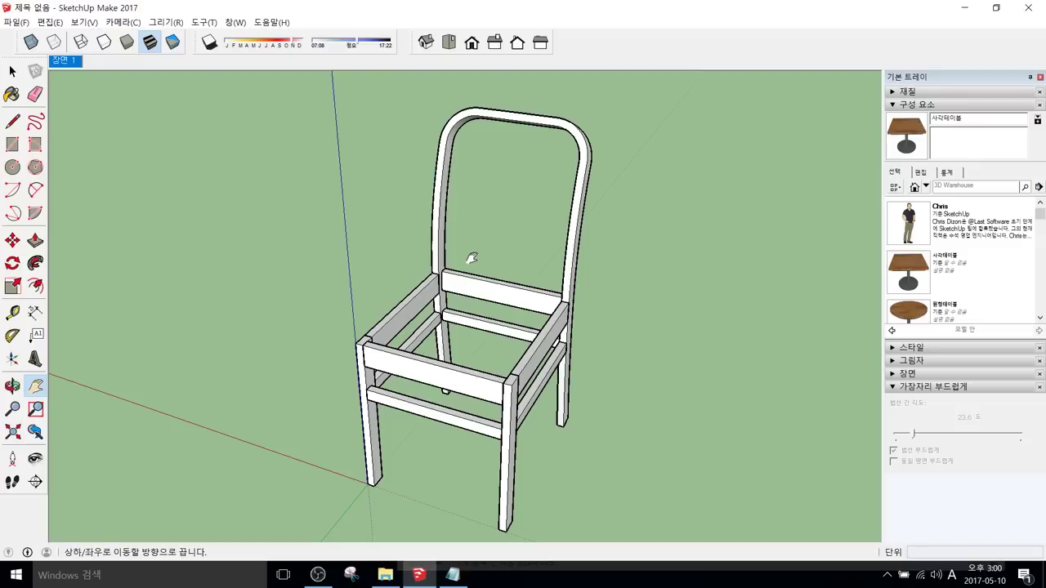
middle_click_drag(415, 303, 196, 385)
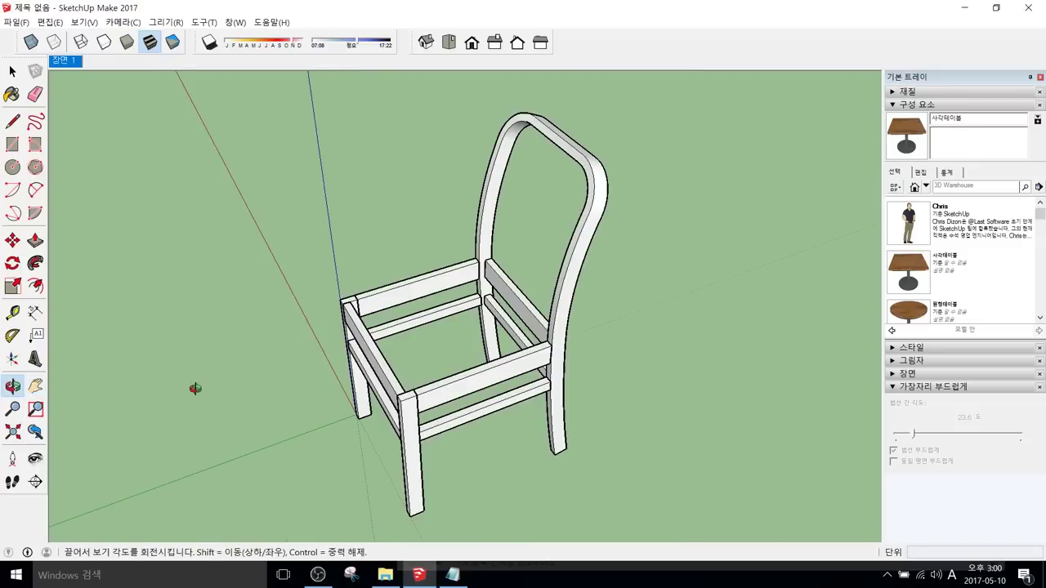
Step: Draw a 0.40 m by 0.40 m seat rectangle on top of the rails, from the front leg corner to the opposite rear corner
scroll(467, 369, "up", 5)
middle_click_drag(467, 368, 390, 354)
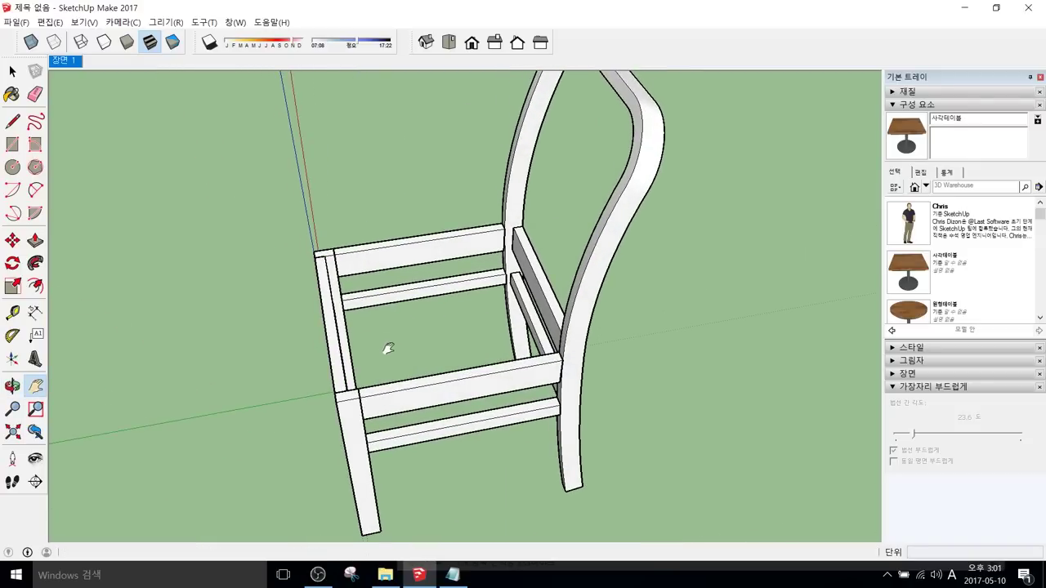
key("r")
scroll(315, 257, "up", 2)
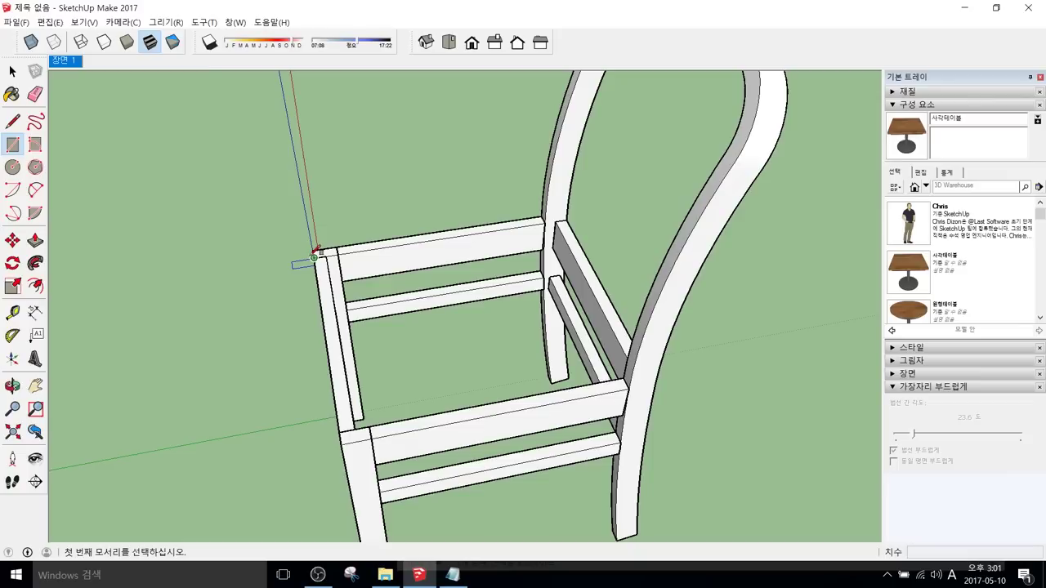
left_click(314, 250)
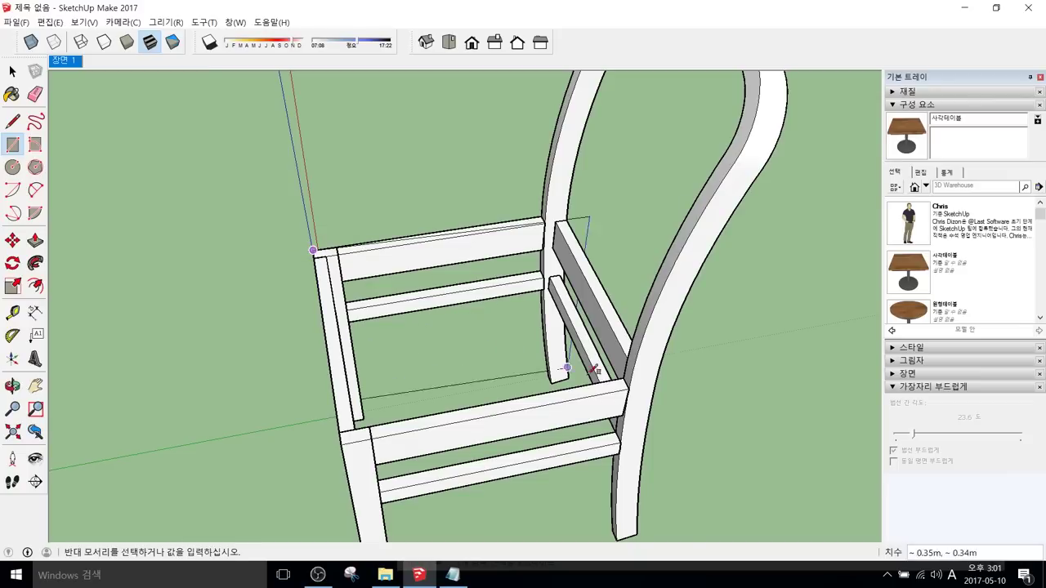
left_click(629, 387)
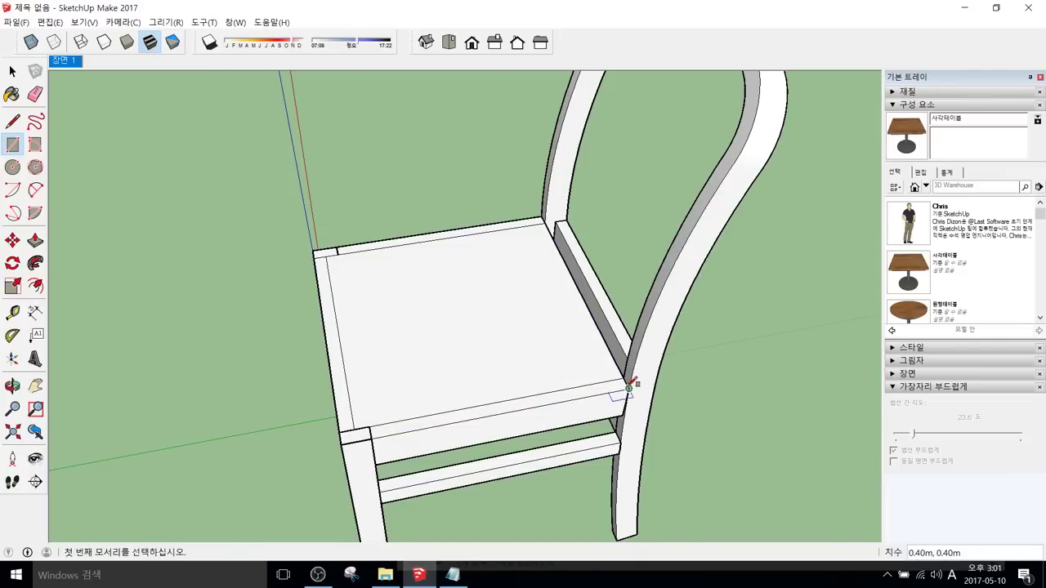
Step: Scale the seat rectangle by about 1.05 along the green axis so it extends over the rear rail
key("space")
left_click(543, 345)
middle_click_drag(523, 367, 523, 383)
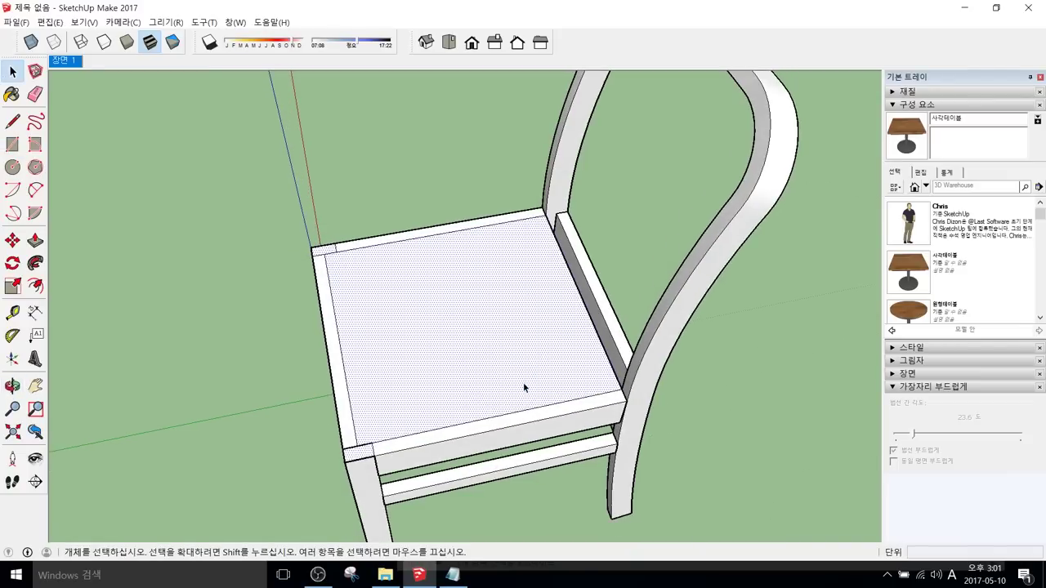
key("s")
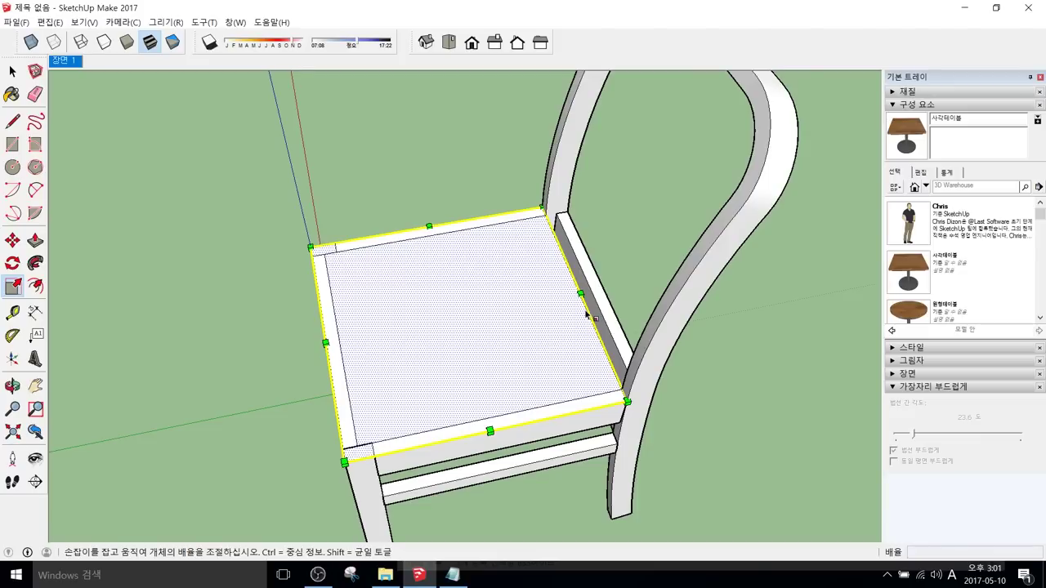
left_click_drag(580, 294, 603, 289)
middle_click_drag(603, 289, 254, 237)
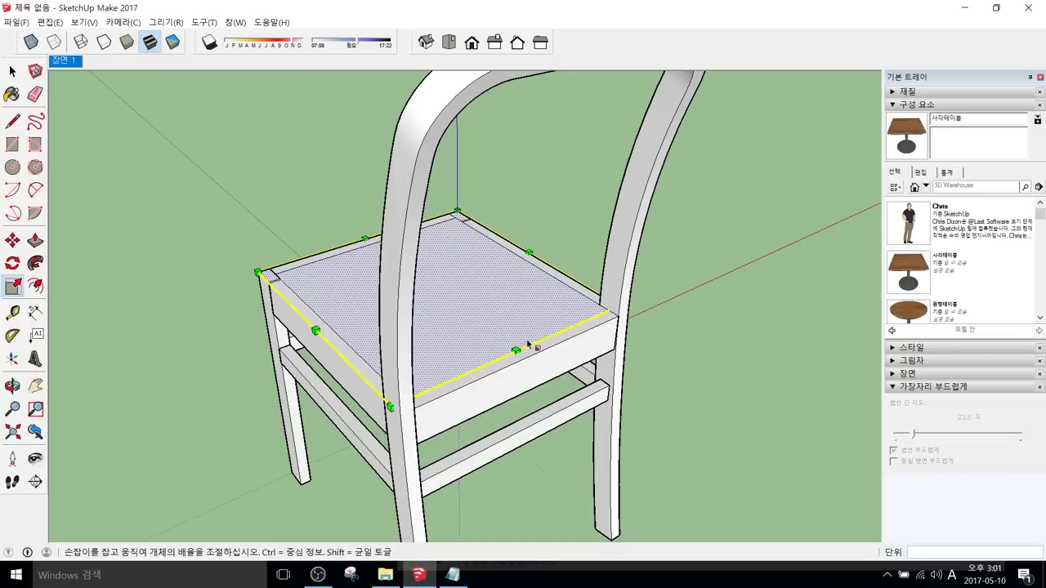
left_click_drag(516, 351, 526, 358)
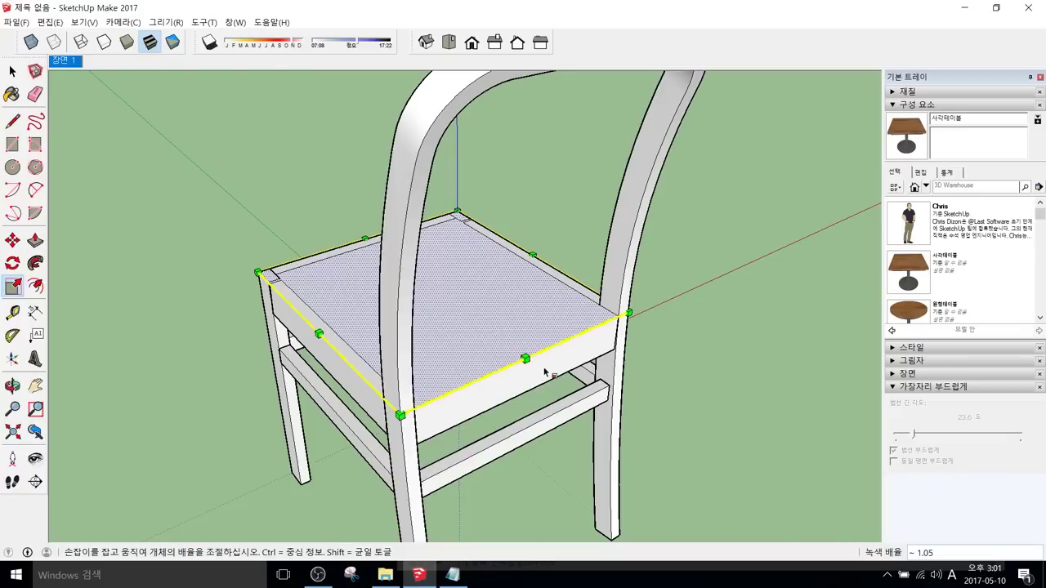
Step: Remove the flat seat panel from the rails and select the side seat rail's outer face
key("space")
left_click(371, 397)
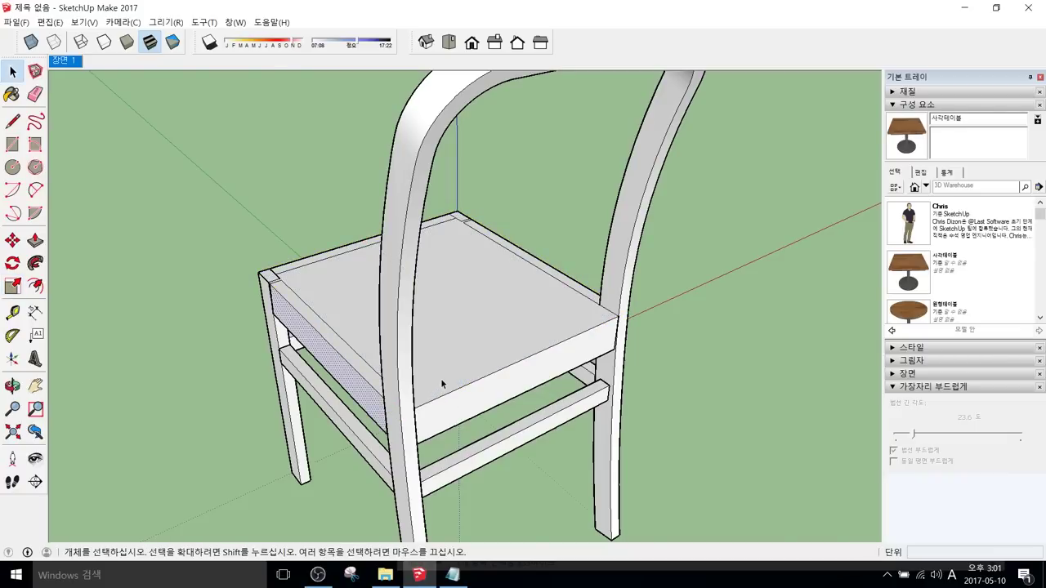
key("Delete")
middle_click_drag(442, 376, 491, 349)
left_click(467, 362)
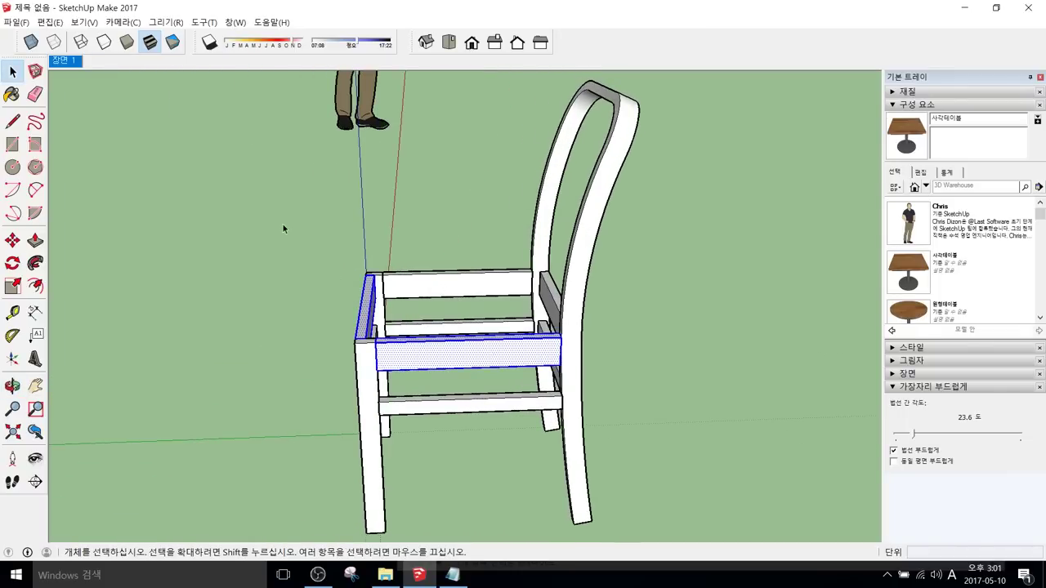
Step: Select all the seat rails and lower stretchers, without the legs, and combine them into one group
left_click_drag(283, 229, 721, 456)
middle_click_drag(188, 361, 504, 310)
left_click(385, 405, "shift")
left_click_drag(325, 243, 626, 388)
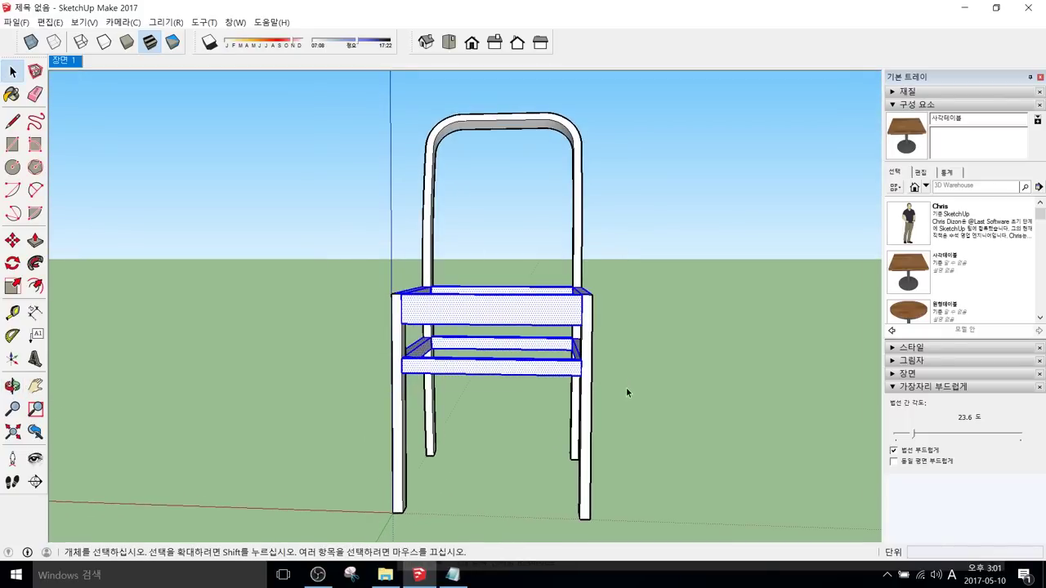
middle_click_drag(604, 375, 449, 371)
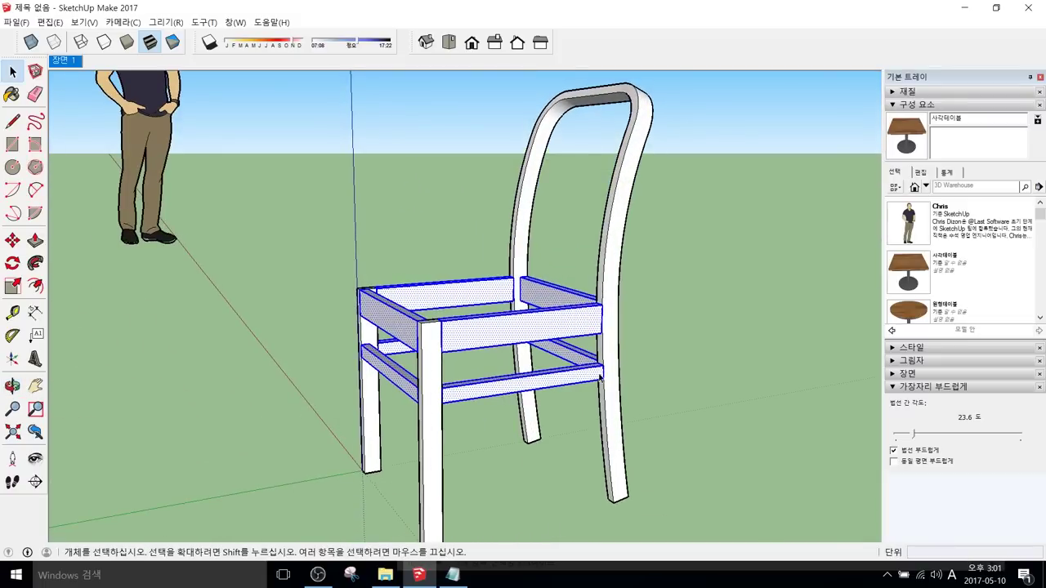
middle_click_drag(384, 373, 515, 318)
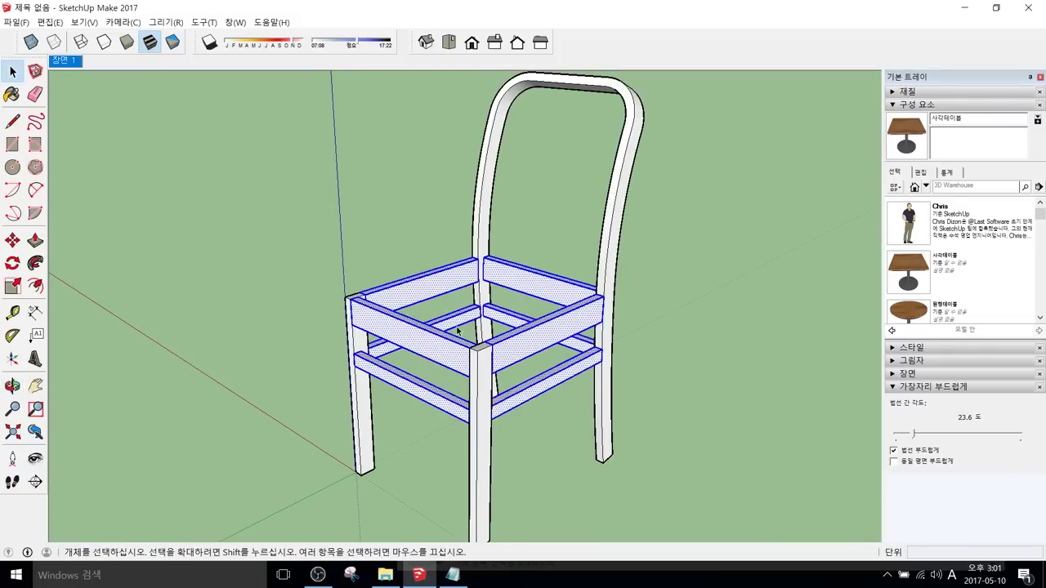
right_click(548, 287)
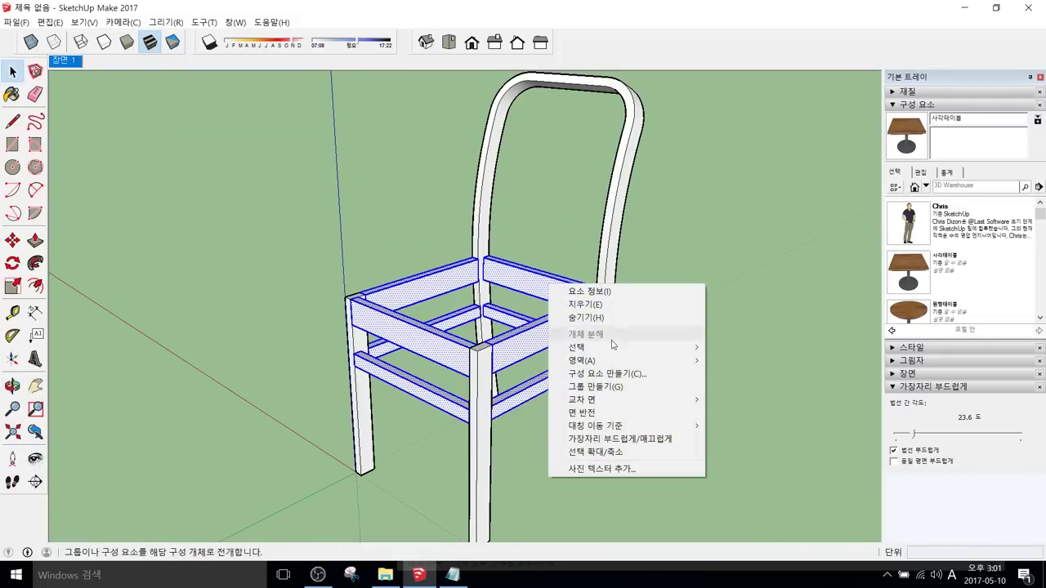
left_click(637, 385)
left_click(637, 390)
Step: Draw a seat rectangle on top of the rails, from the outer front leg corner to a point on the opposite side rail
middle_click_drag(602, 387, 400, 433)
key("r")
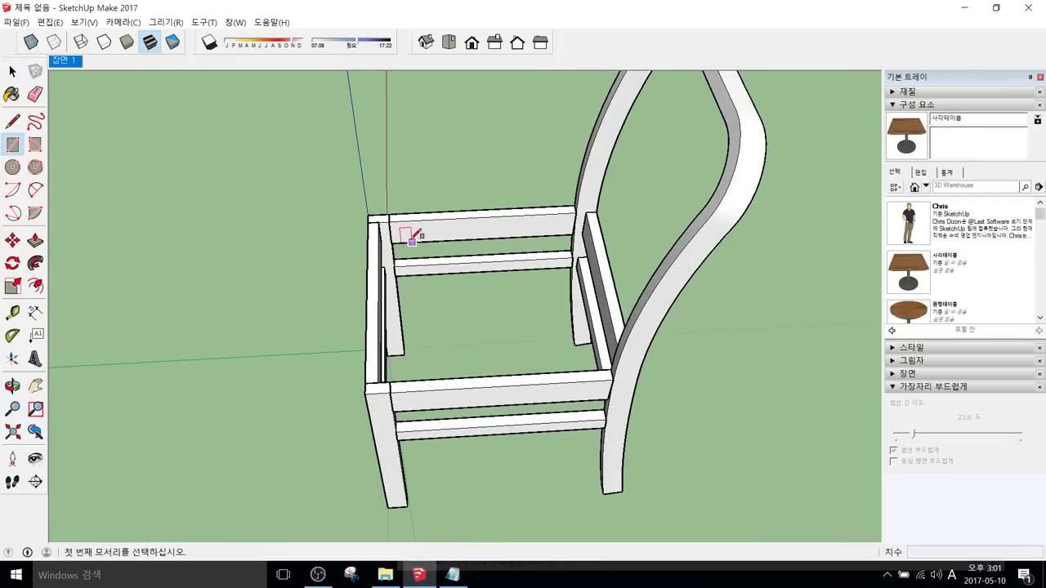
left_click(368, 215)
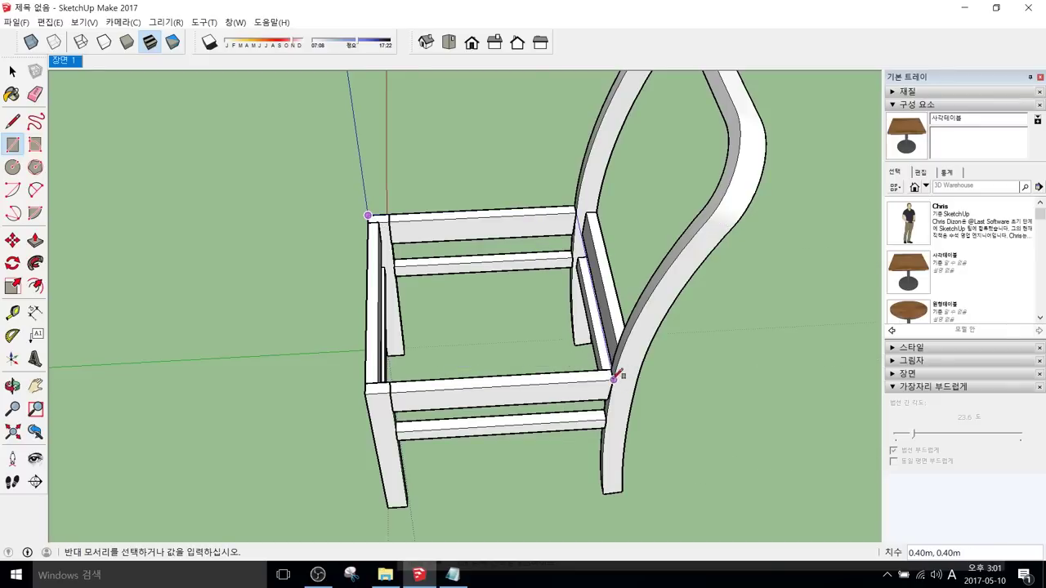
left_click(562, 378)
key("space")
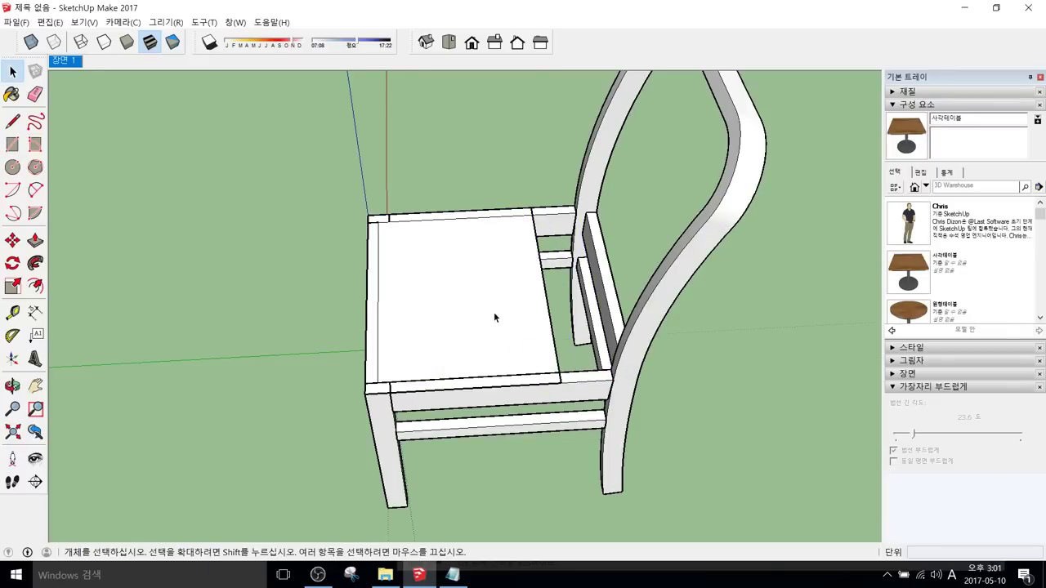
Step: Scale the seat rectangle along the green axis so it extends over the rear rail
left_click(493, 312)
key("s")
left_click_drag(553, 291, 616, 286)
middle_click_drag(616, 287, 614, 365)
scroll(609, 358, "up", 2)
middle_click_drag(597, 320, 700, 331)
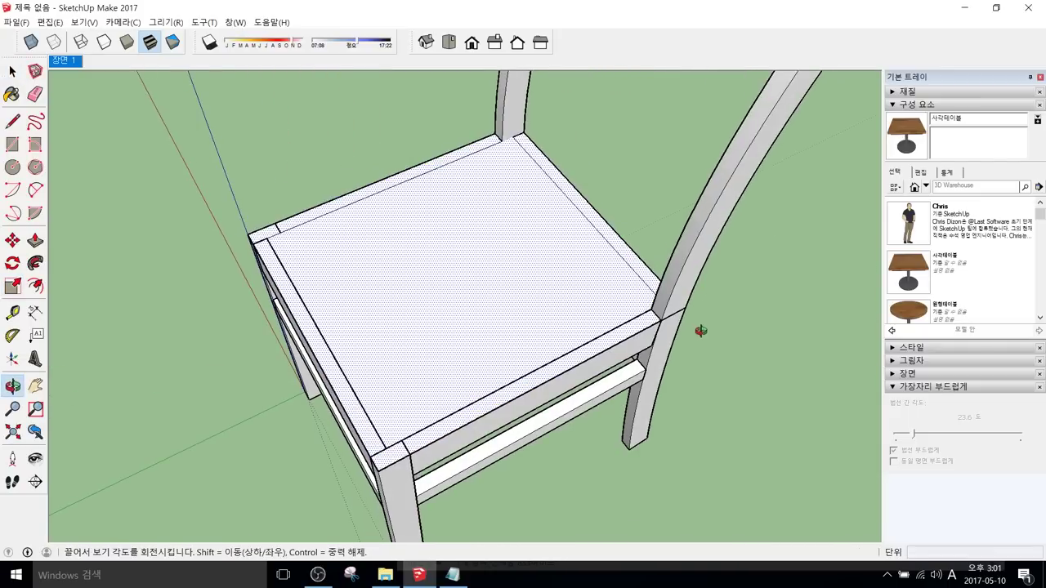
middle_click_drag(628, 311, 753, 355, "shift")
key("space")
Step: Intersect the seat face and its edges with the model to imprint the outlines of the rear legs
scroll(619, 355, "up", 2)
scroll(666, 262, "up", 3)
middle_click_drag(714, 256, 430, 318)
scroll(617, 309, "down", 2)
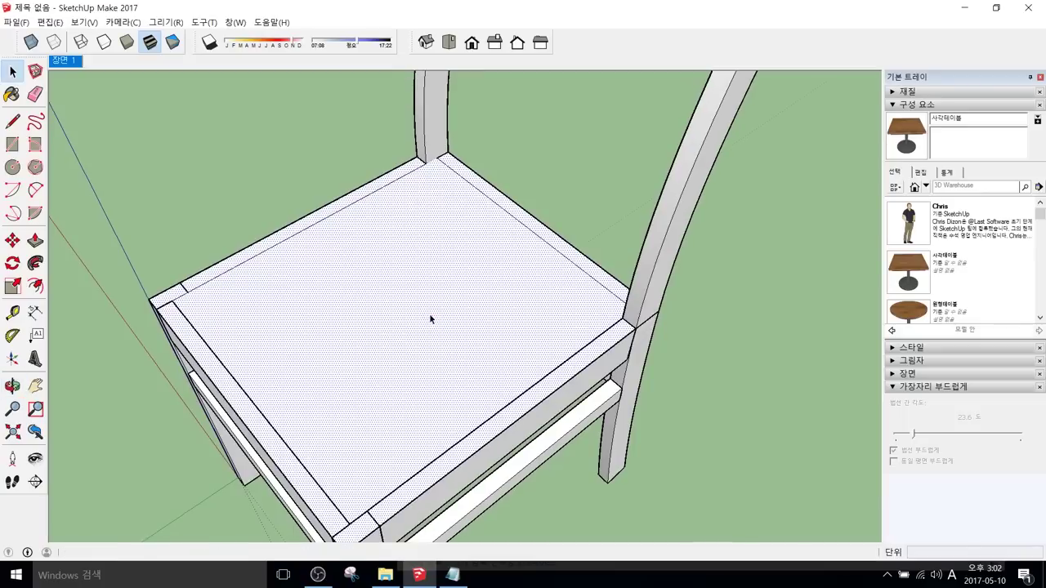
double_click(437, 331)
right_click(439, 329)
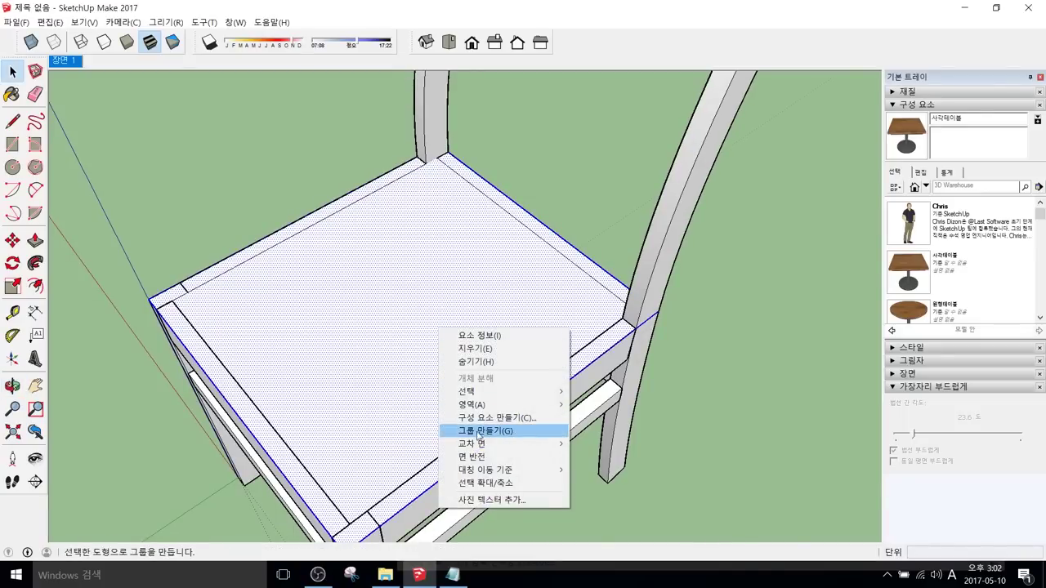
left_click(602, 445)
Step: Select the leg, backrest and rail groups and hide them, leaving only the seat face
scroll(325, 374, "down", 1)
middle_click_drag(325, 373, 546, 324)
left_click(545, 324)
left_click(317, 451, "shift")
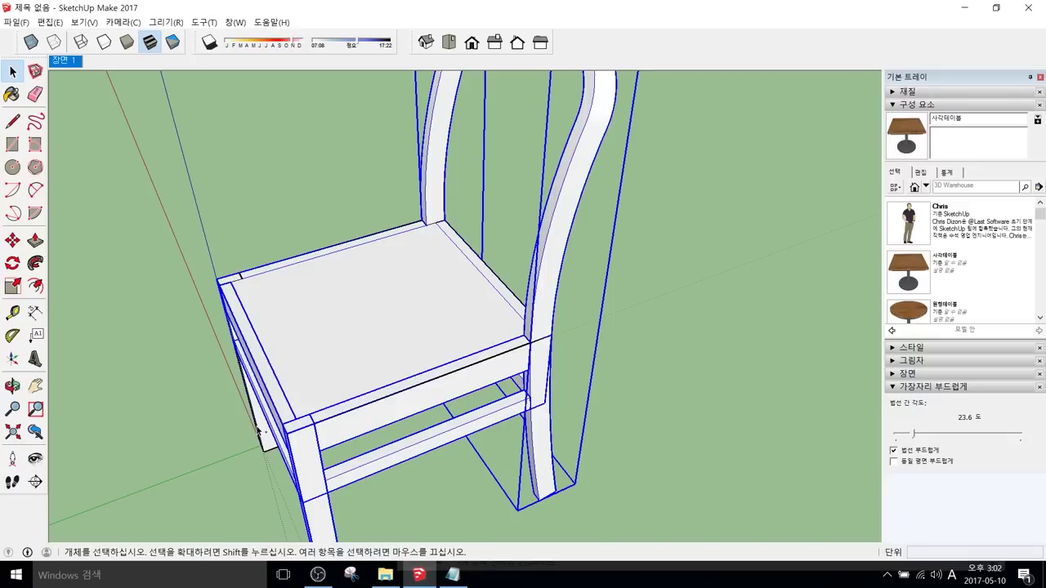
right_click(319, 435)
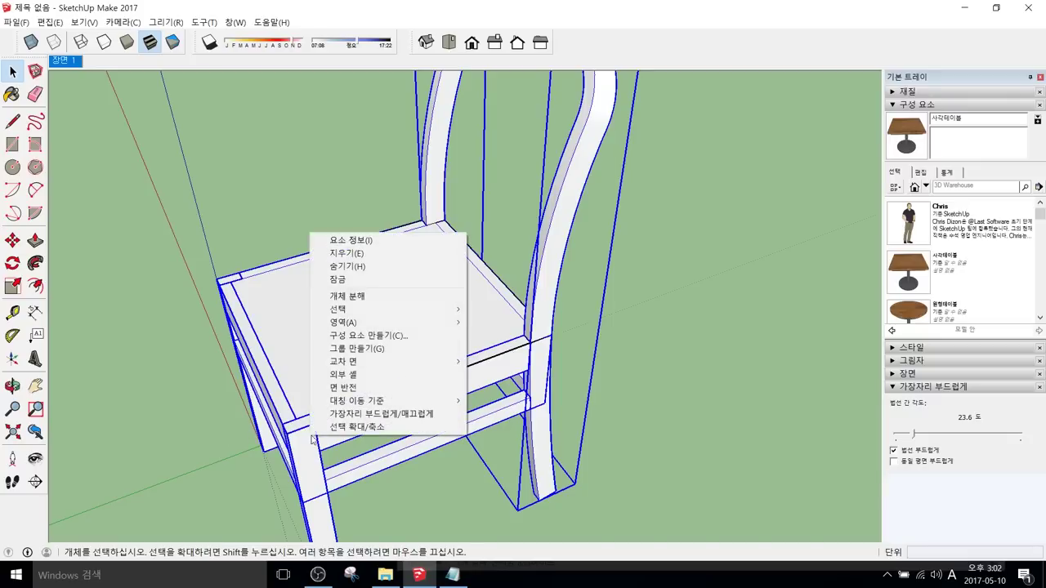
left_click(397, 266)
Step: Erase the imprinted outer edges at both rear corners to notch the seat for the rear legs
middle_click_drag(432, 318, 425, 368)
scroll(527, 353, "up", 5)
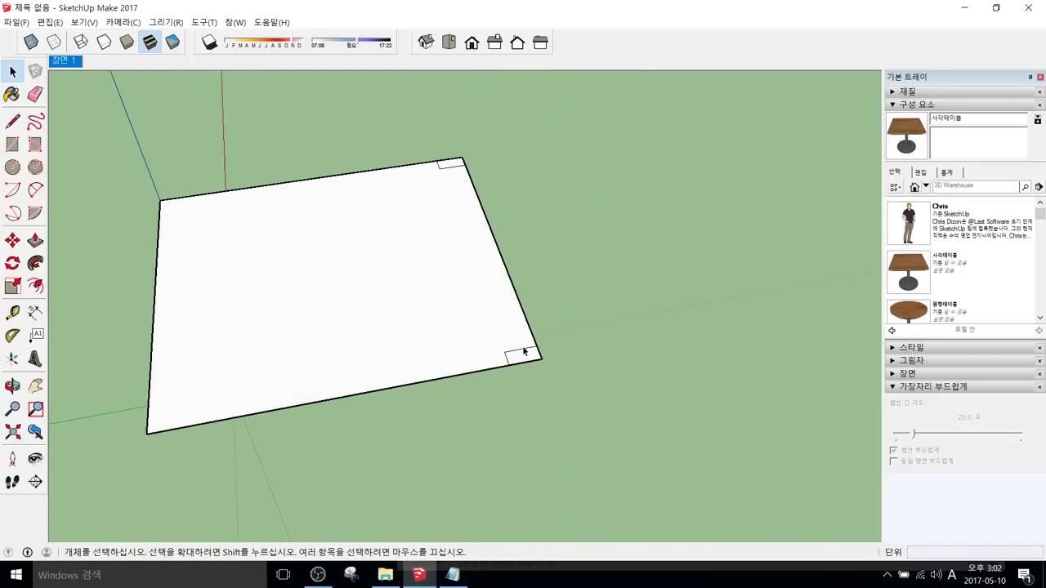
key("e")
left_click_drag(529, 355, 523, 366)
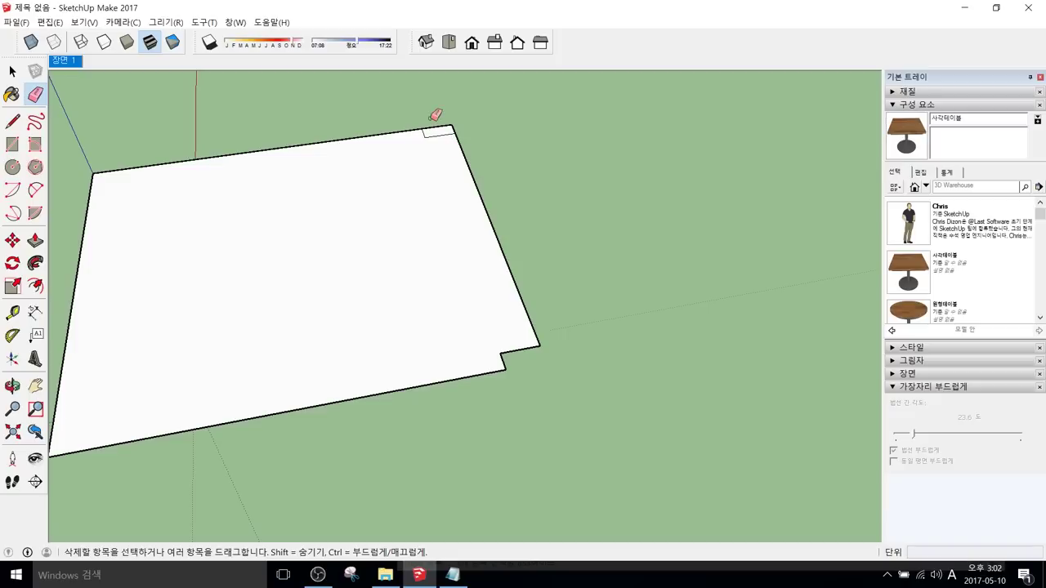
left_click_drag(456, 125, 444, 147)
scroll(444, 155, "down", 3)
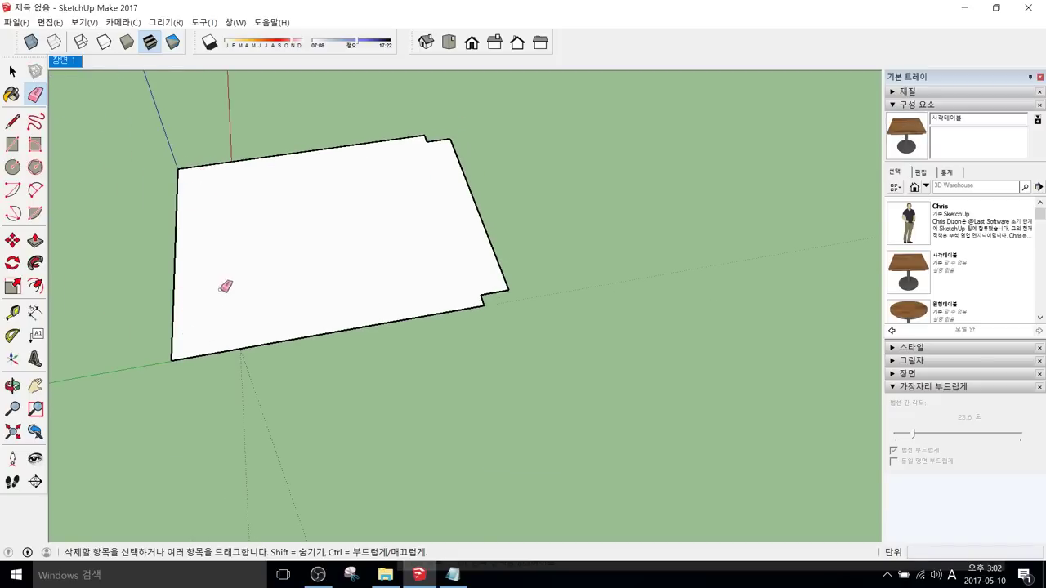
Step: Show the hidden frame to check how the notched seat fits around the rear legs, and isolate the seat again
scroll(226, 286, "down", 2)
key("space")
double_click(300, 282)
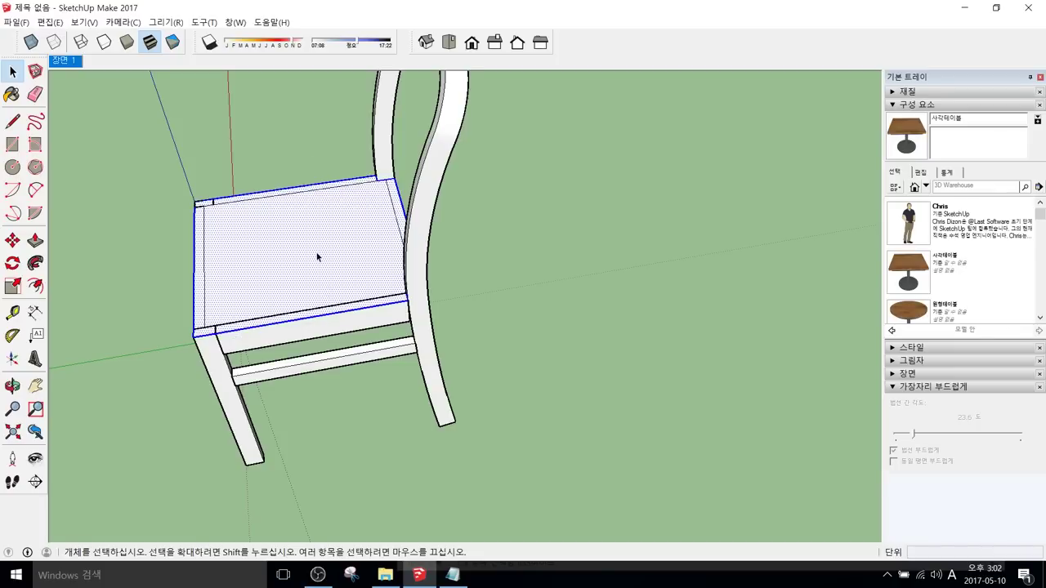
key("g")
key("Return")
middle_click_drag(325, 253, 431, 314)
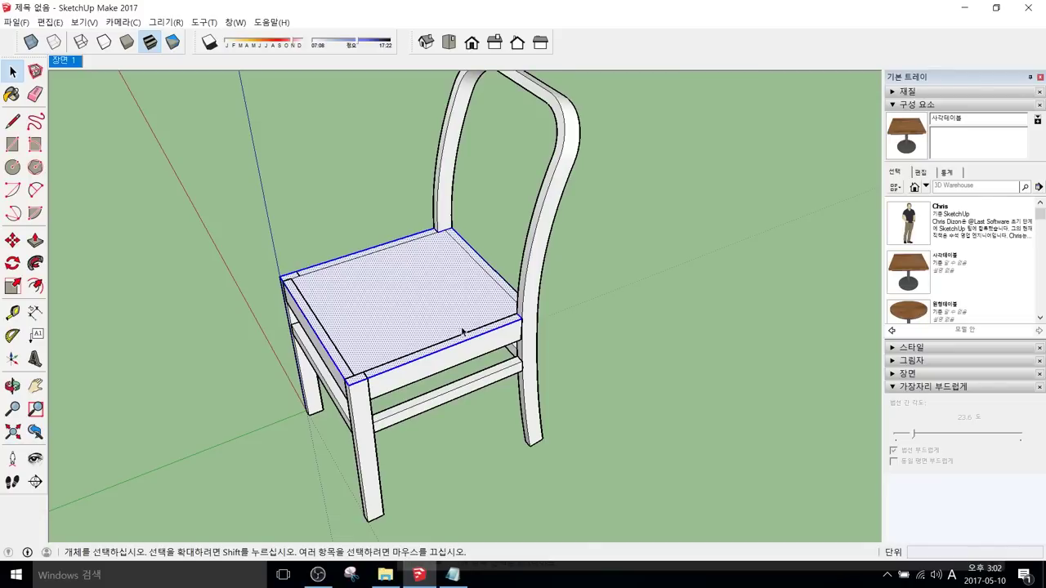
scroll(397, 344, "up", 3)
middle_click_drag(394, 337, 338, 298)
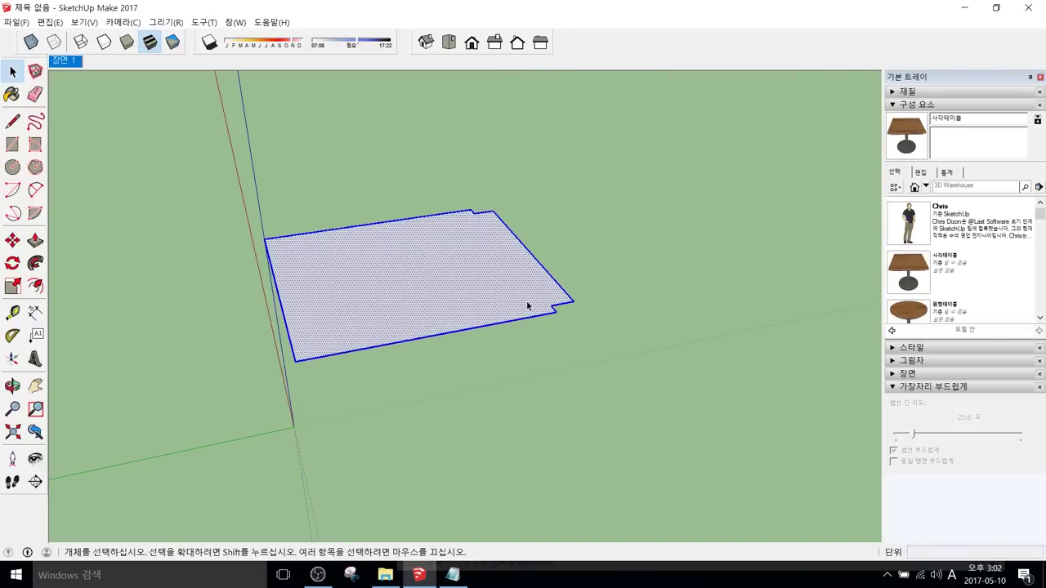
Step: Offset the two edges of one rear notch inward by about 0.01 m and erase the outer strip to enlarge the notch
middle_click_drag(528, 303, 541, 333)
scroll(542, 332, "up", 3)
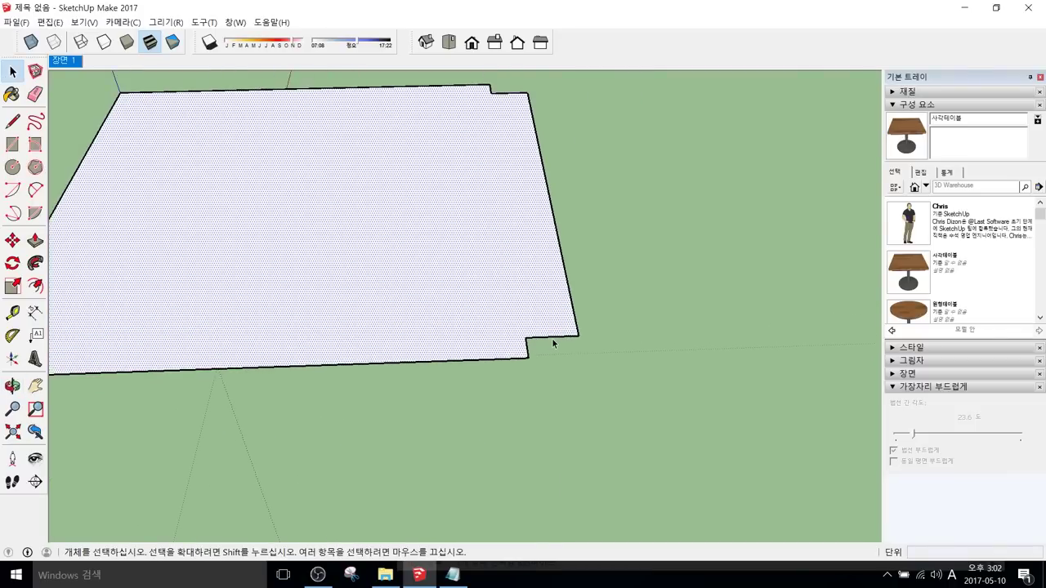
left_click(553, 342)
scroll(553, 341, "up", 2)
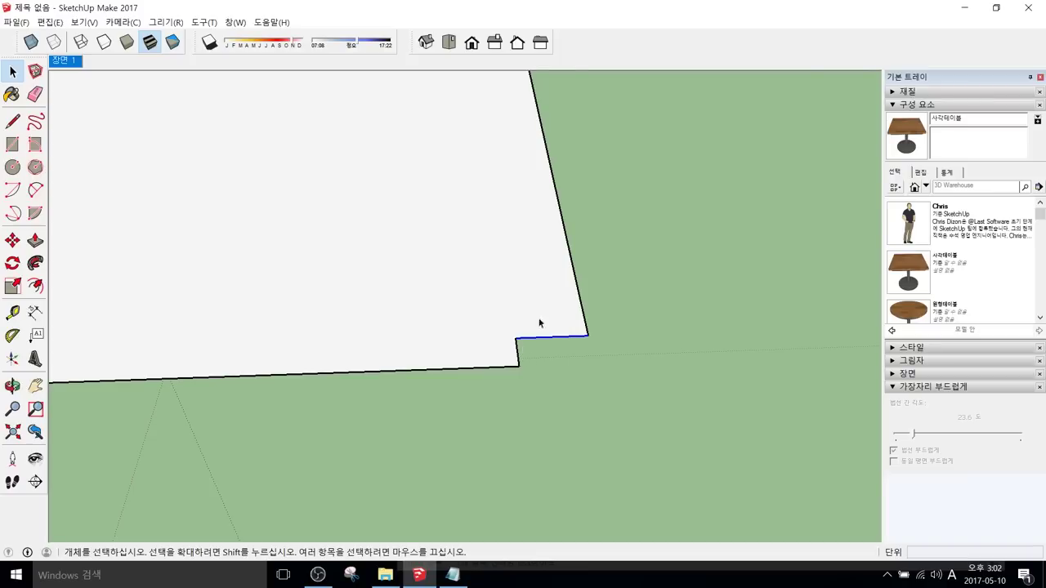
middle_click_drag(563, 325, 581, 340)
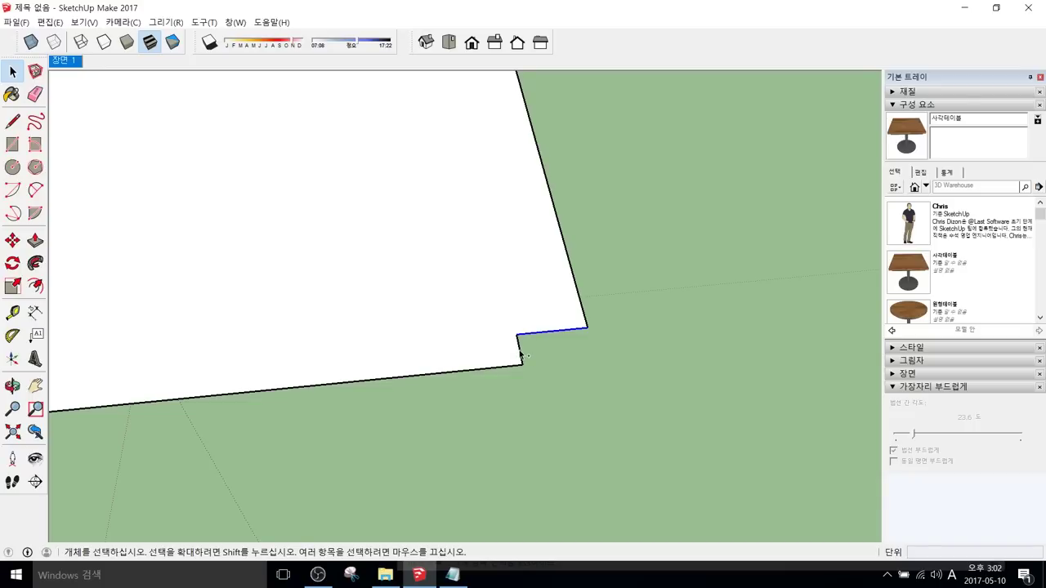
left_click(551, 334)
key("f")
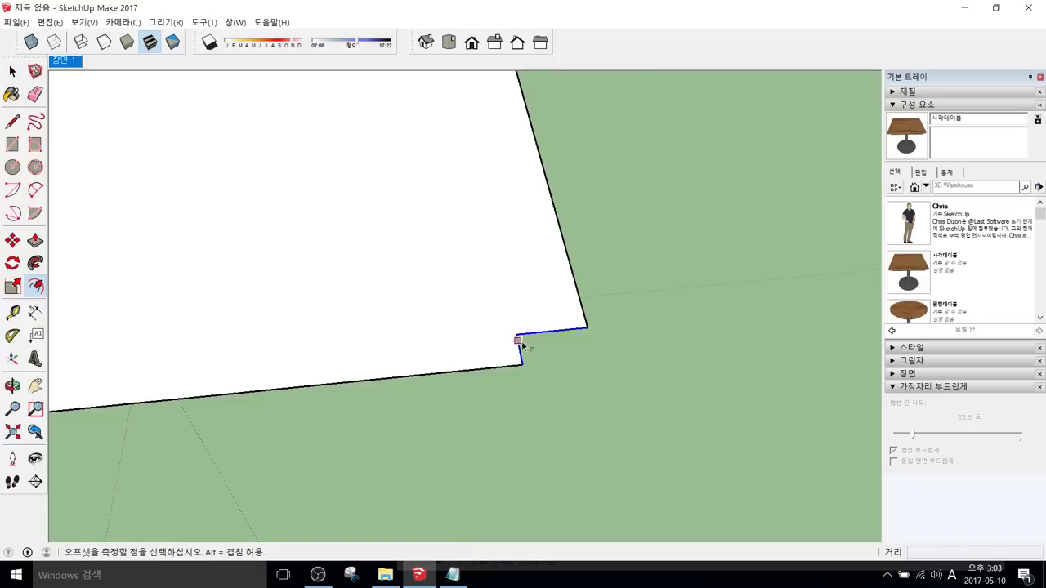
left_click(542, 334)
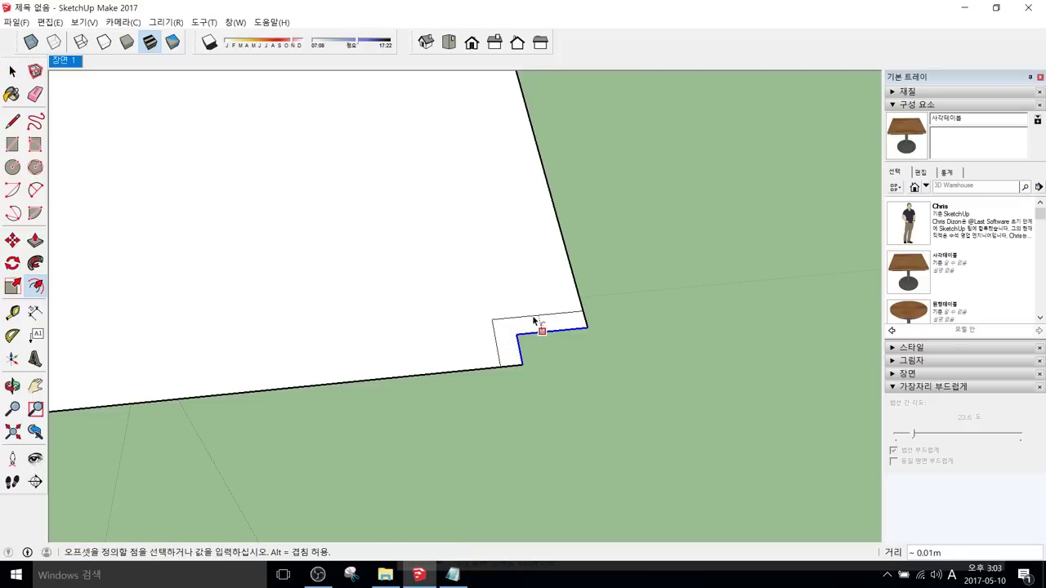
left_click(577, 319)
key("e")
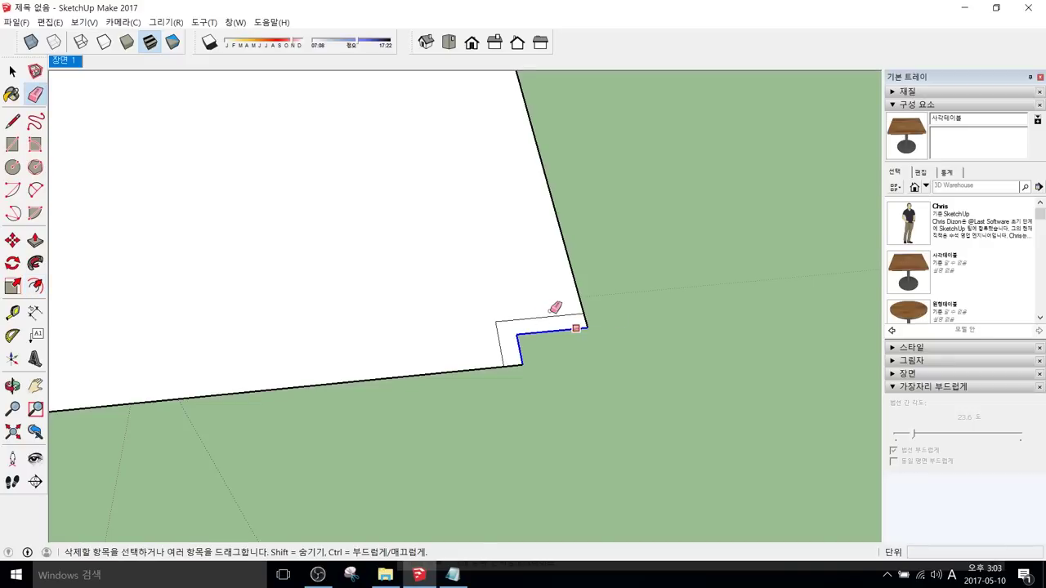
mouse_move(577, 317)
left_mouse_down()
mouse_move(518, 322)
mouse_move(518, 366)
left_mouse_up()
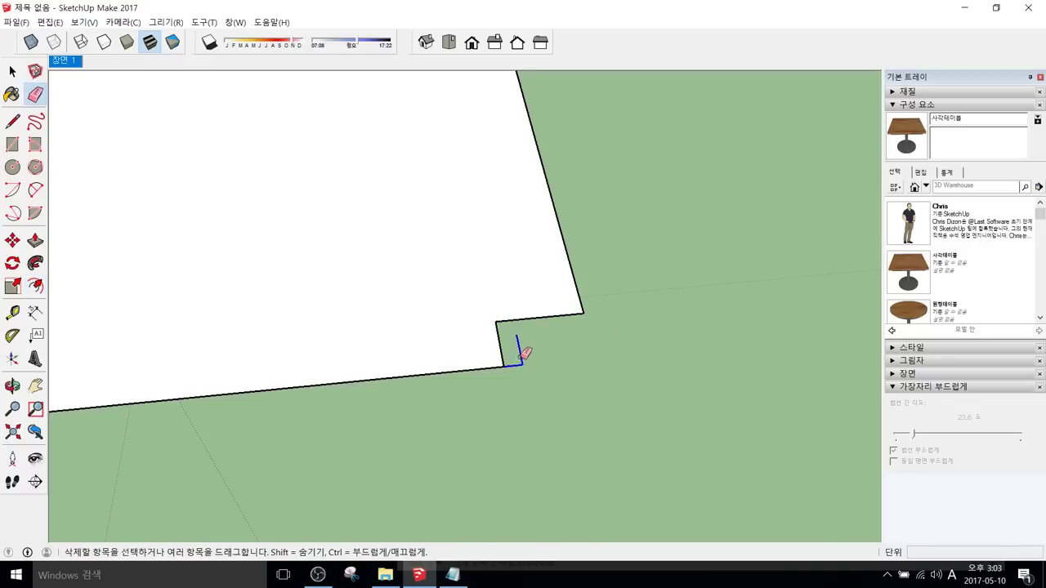
Step: Enlarge the opposite rear notch by offsetting its two edges inward about 0.01 m and erasing the leftover outer edges
scroll(523, 355, "down", 2)
middle_click_drag(525, 353, 339, 240)
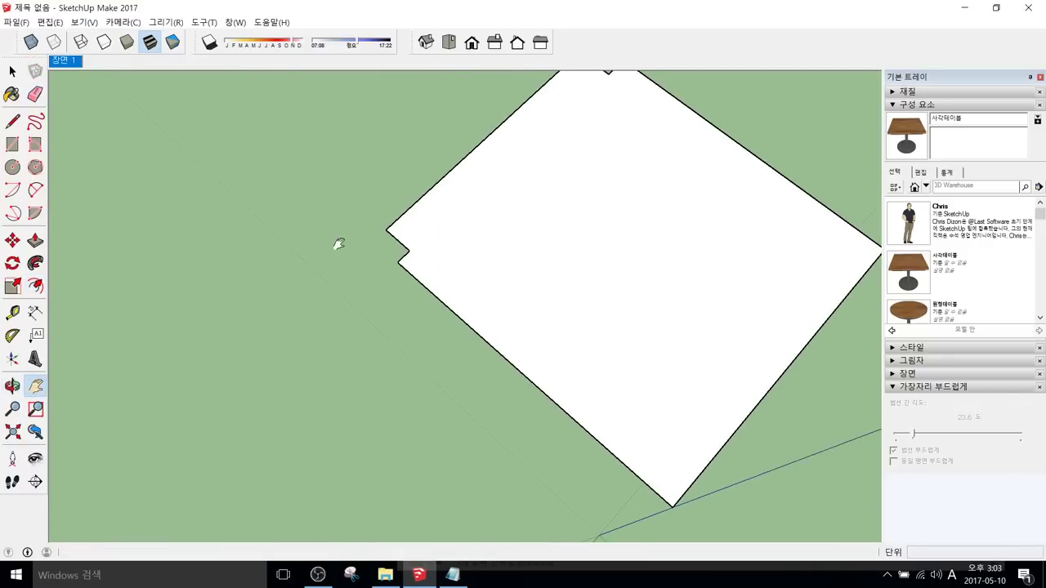
scroll(456, 234, "up", 3)
scroll(383, 264, "up", 1)
key("space")
left_click(380, 265)
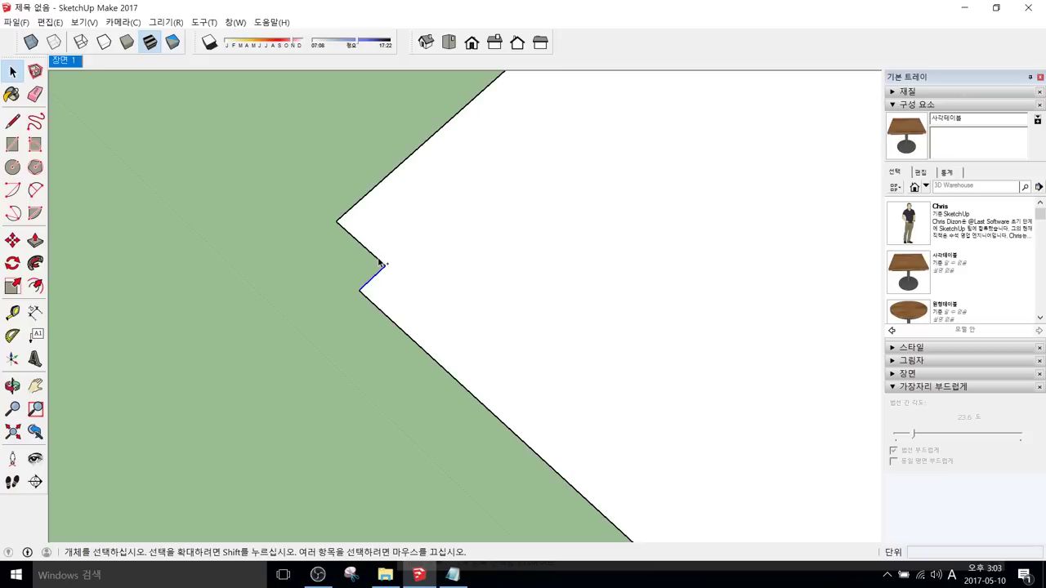
key("f")
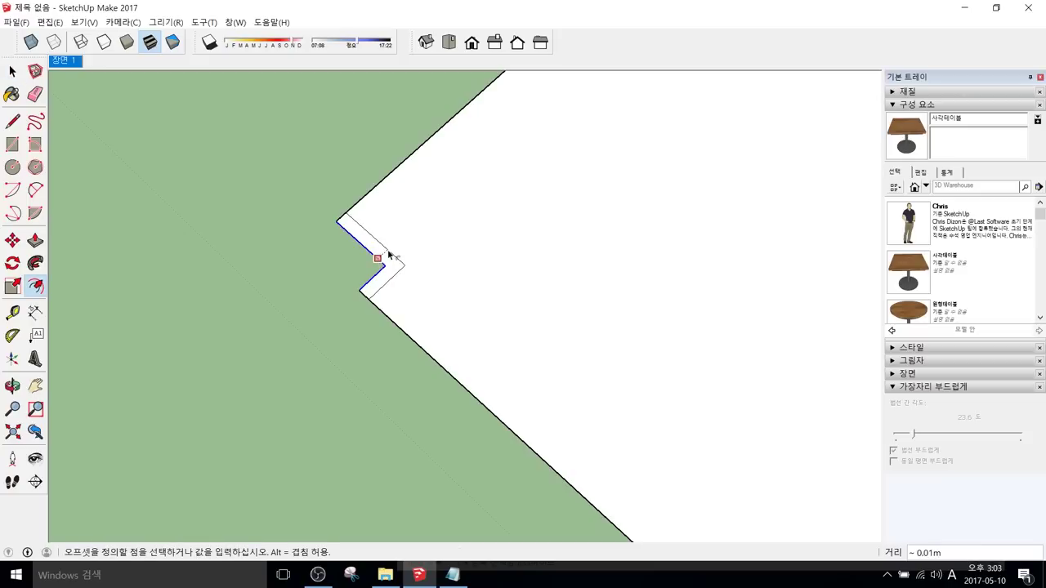
left_click(391, 242)
key("e")
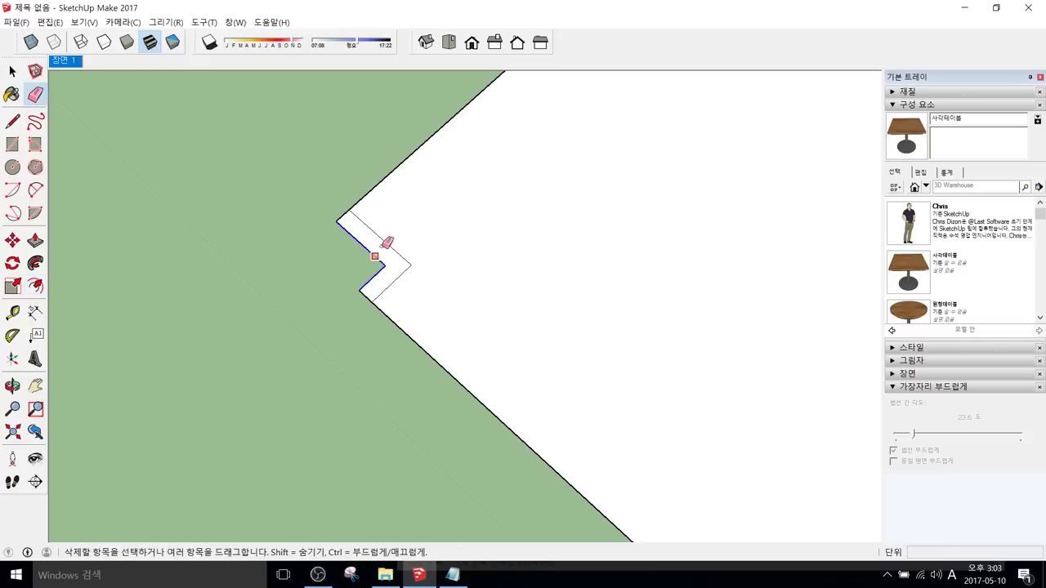
left_click(353, 236)
left_click_drag(367, 264, 363, 299)
Step: Draw a vertical line upward along the blue axis from near the middle of the seat's front edge
scroll(591, 234, "down", 3)
middle_click_drag(618, 251, 562, 328)
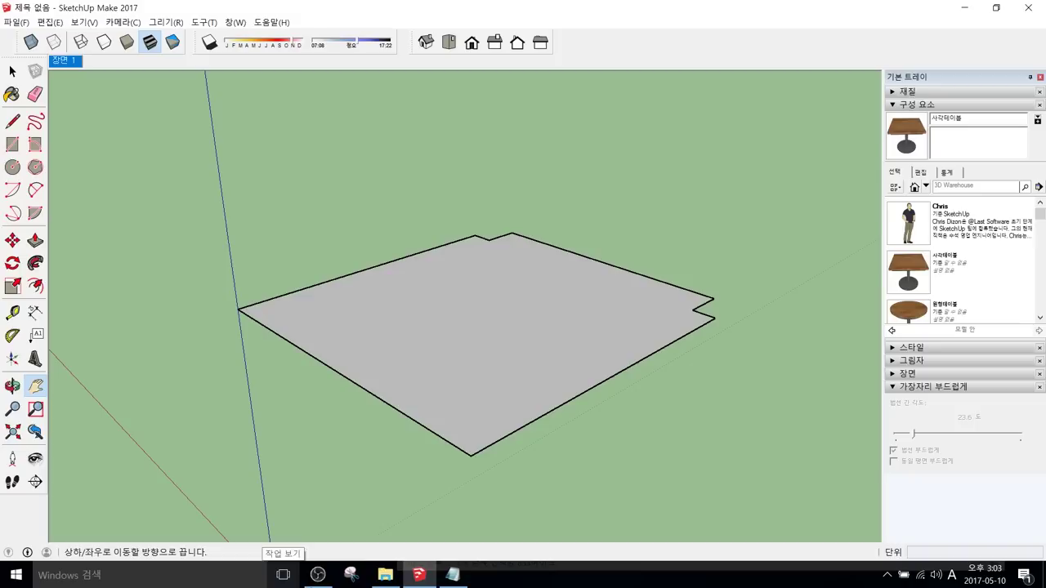
middle_click_drag(514, 392, 300, 396)
scroll(299, 395, "up", 5)
scroll(517, 401, "down", 2)
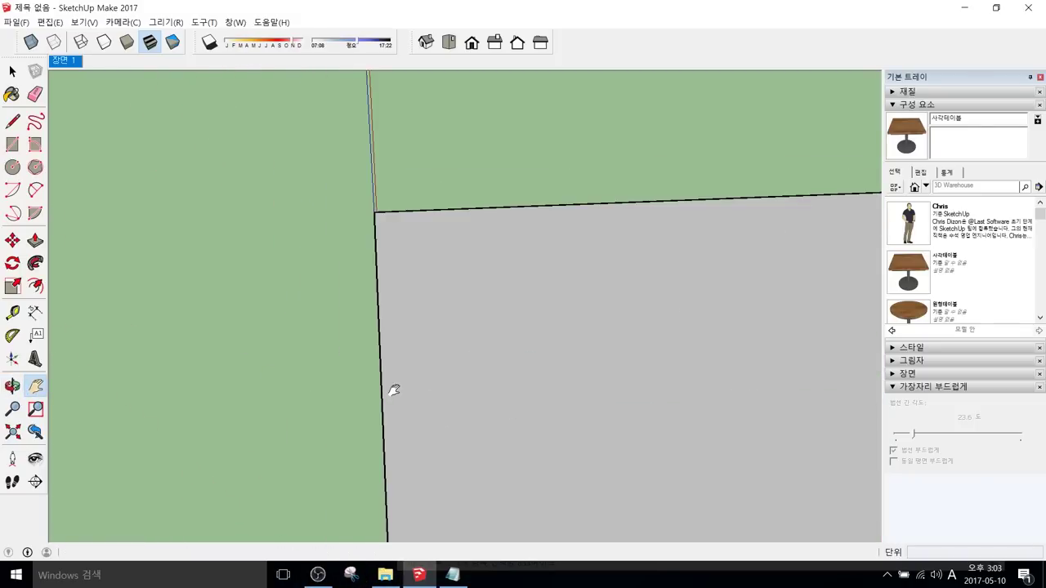
key("l")
middle_click_drag(385, 366, 352, 344)
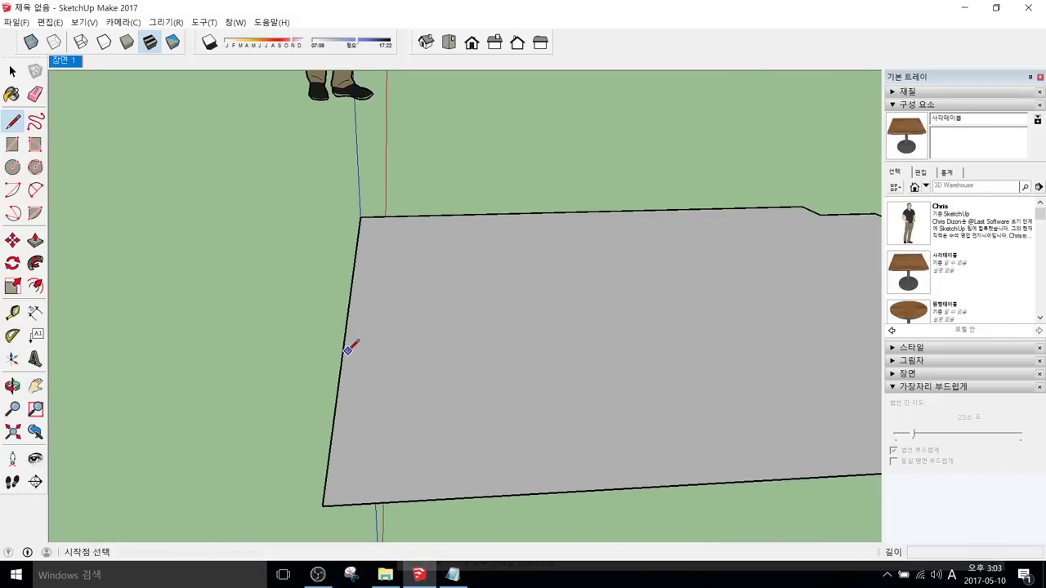
left_click(344, 351)
middle_click_drag(343, 350, 360, 297)
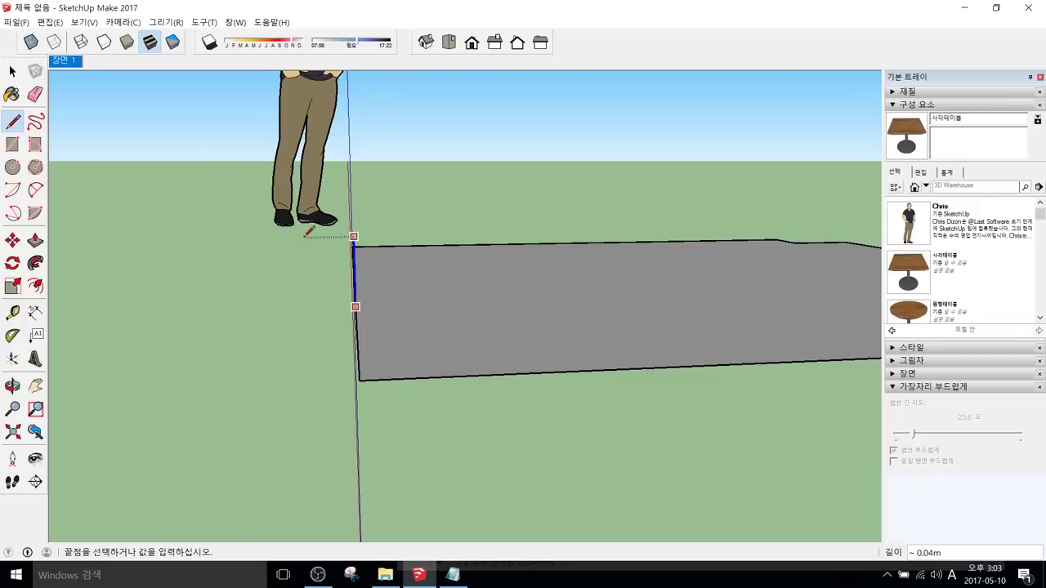
middle_click_drag(345, 240, 325, 262)
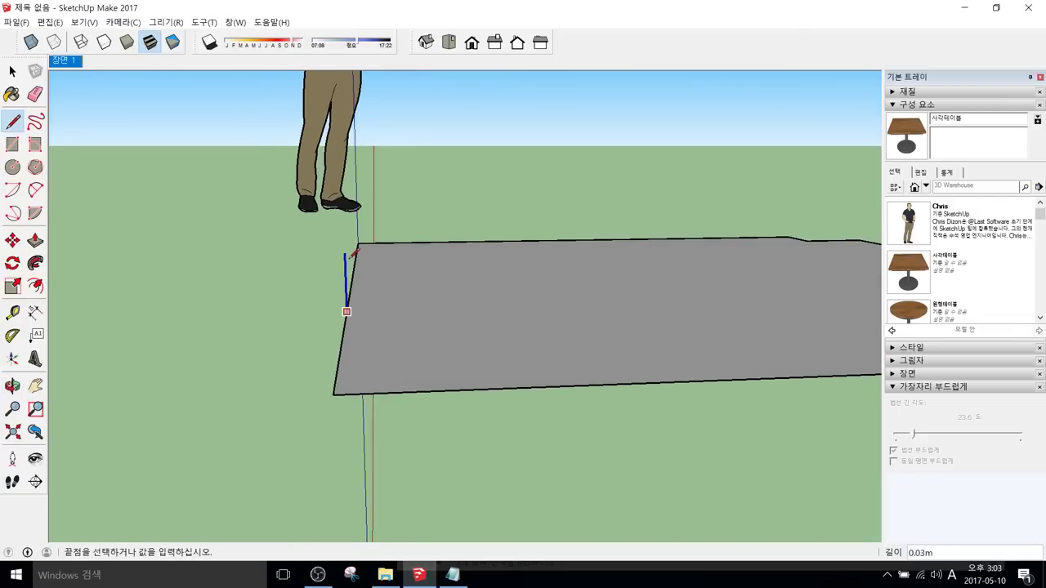
type("0")
key("Return")
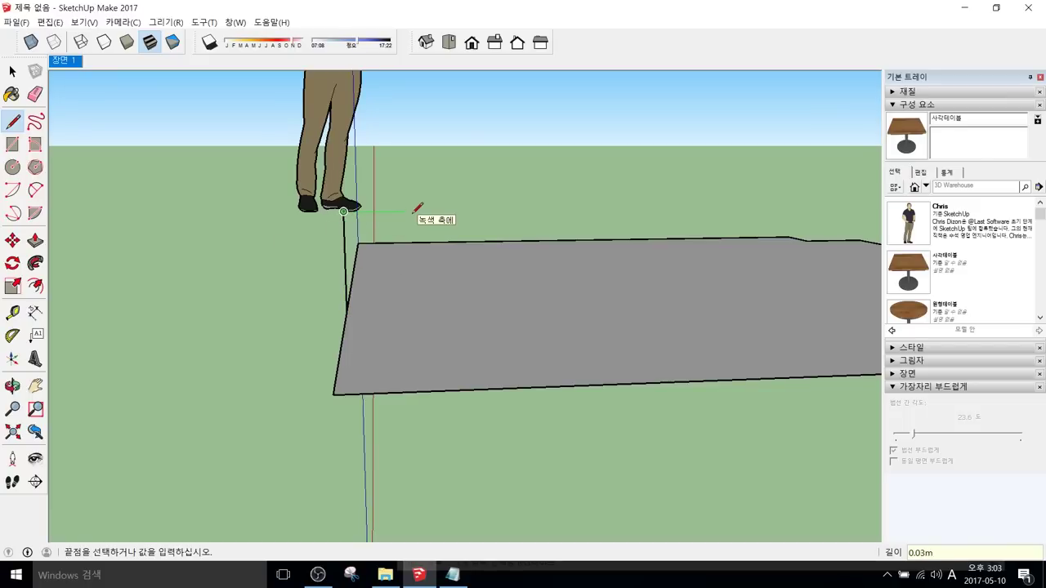
Step: Complete an upright rectangular profile about 0.03 m wide and 0.05 m high at the seat's front edge
type("0.05")
key("Return")
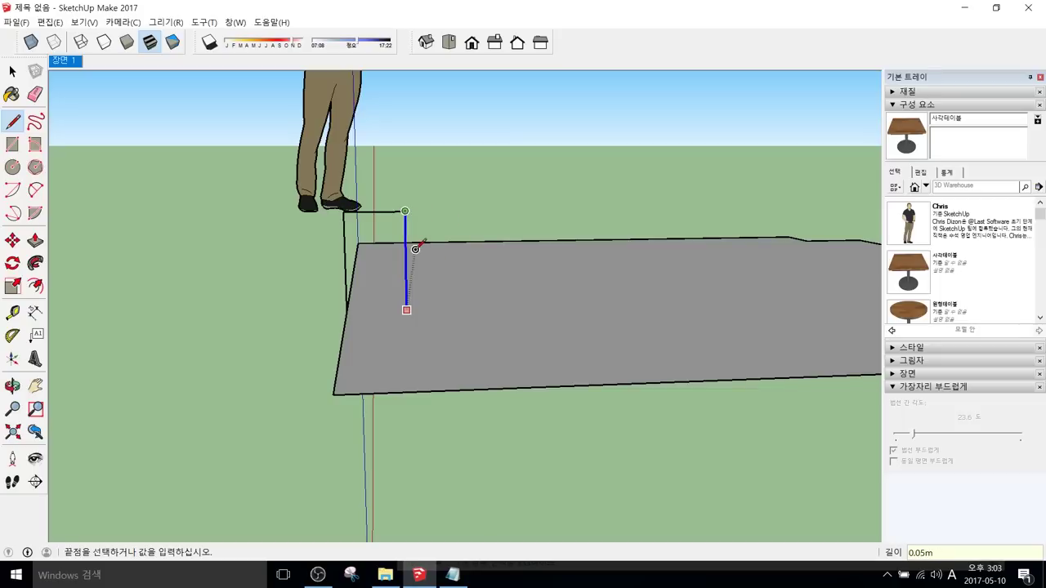
left_click(346, 311)
left_click(347, 312)
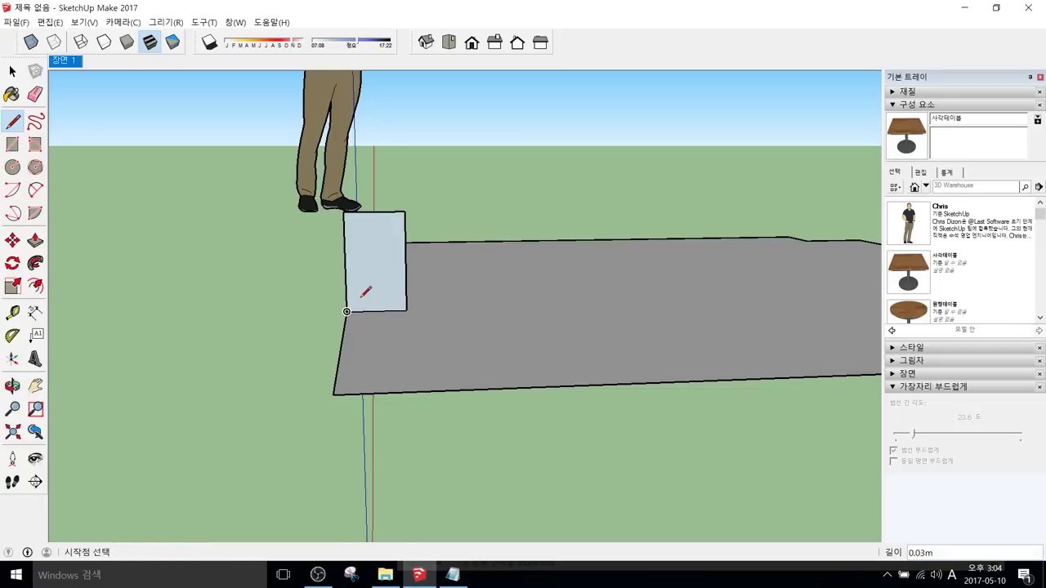
key("space")
left_click(378, 286)
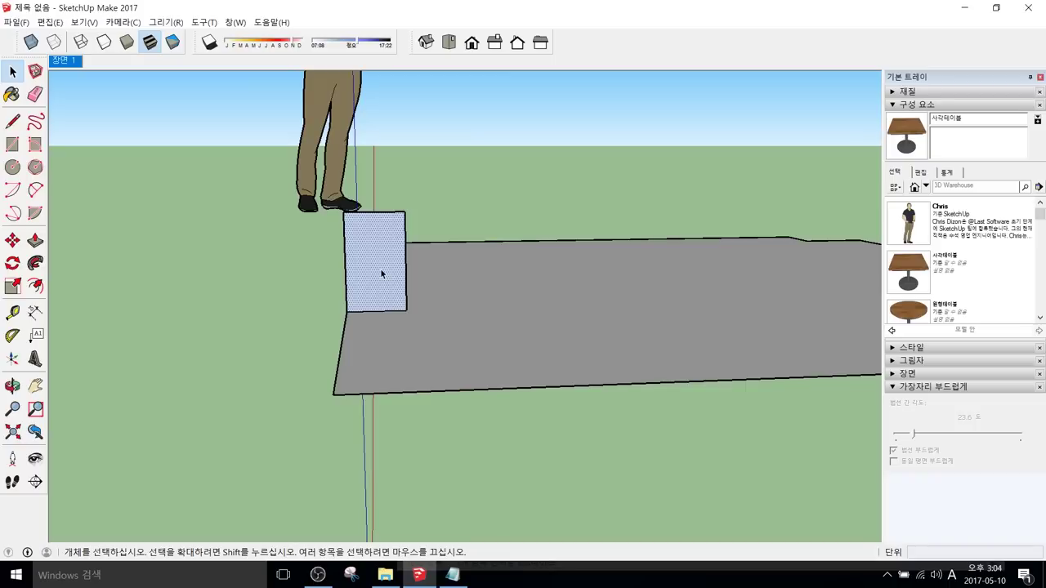
Step: Copy the profile's outer vertical edge 0.01 m outward along the green axis
middle_click_drag(380, 274, 314, 278)
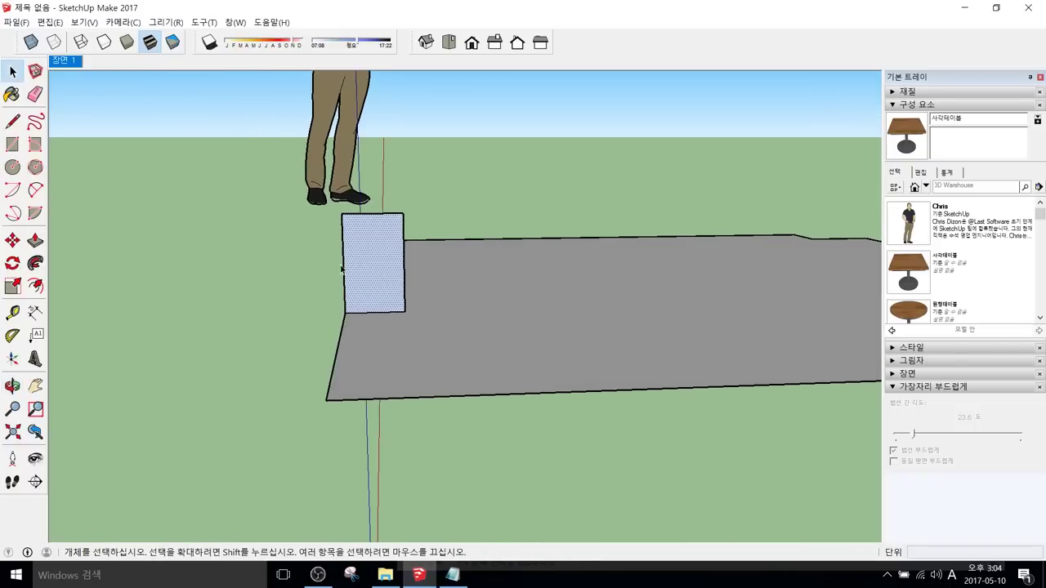
left_click(343, 270)
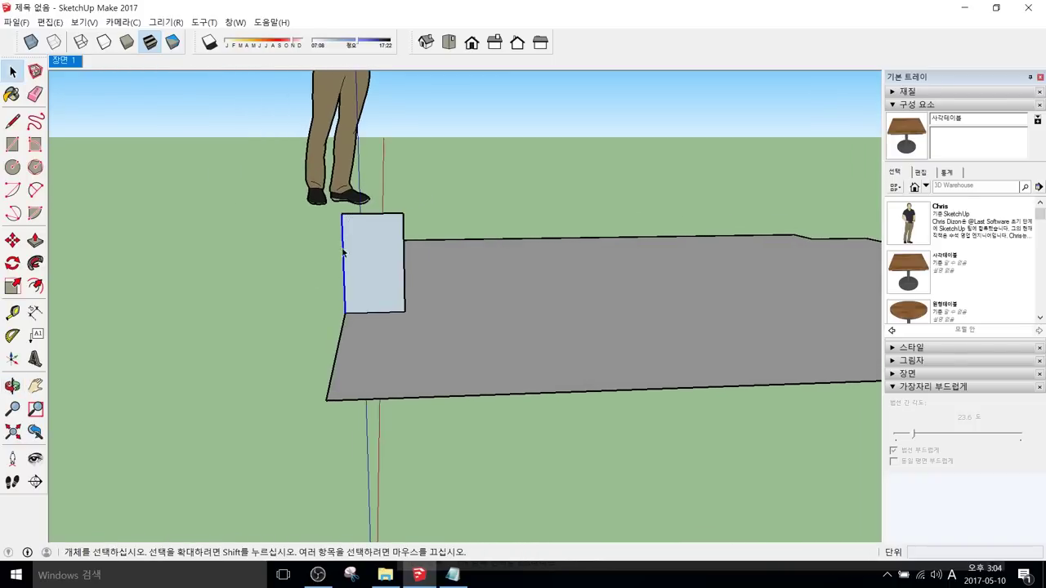
key("m")
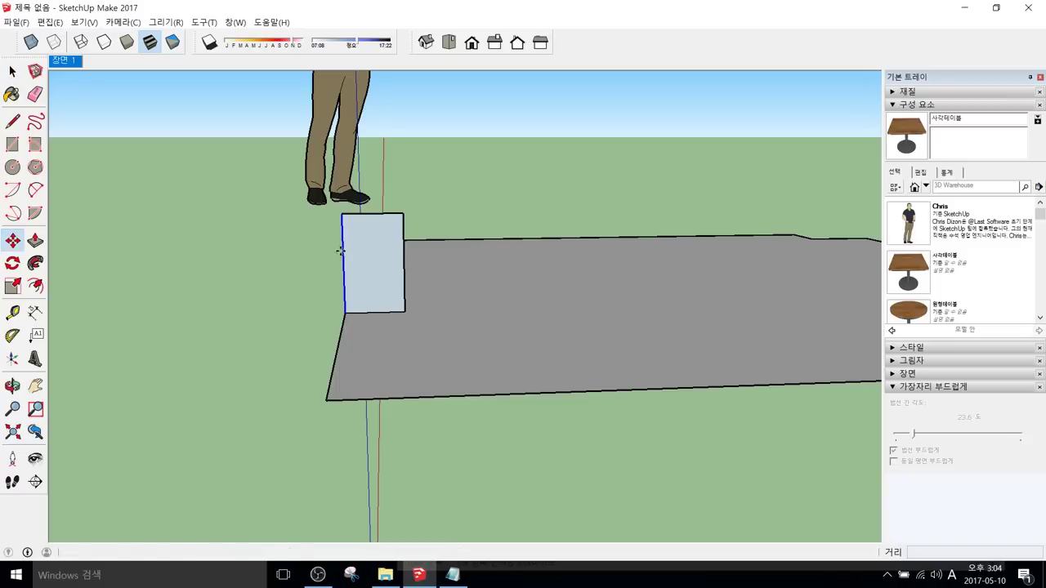
left_click(344, 255, "ctrl")
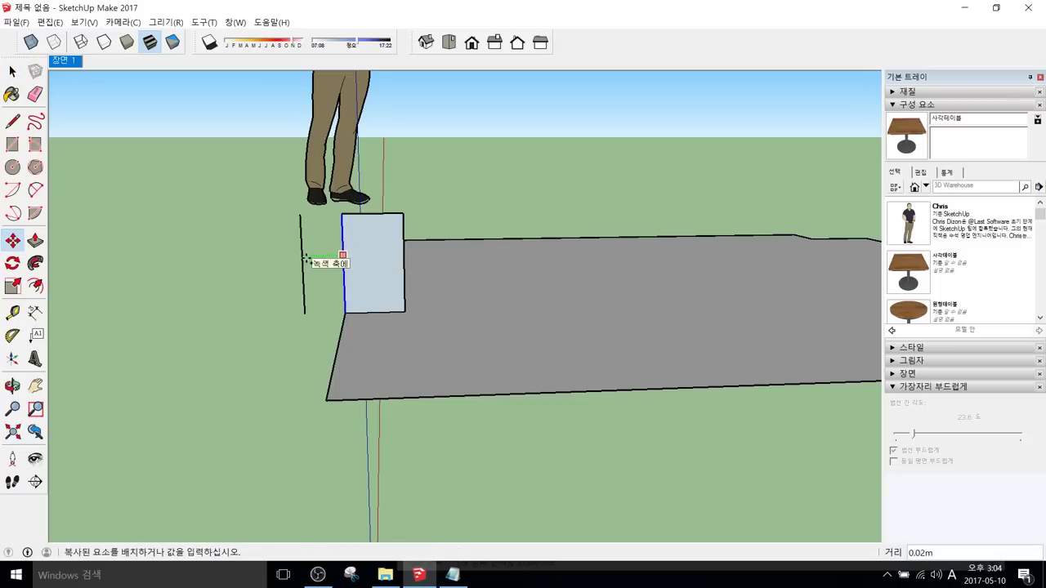
left_click(311, 260)
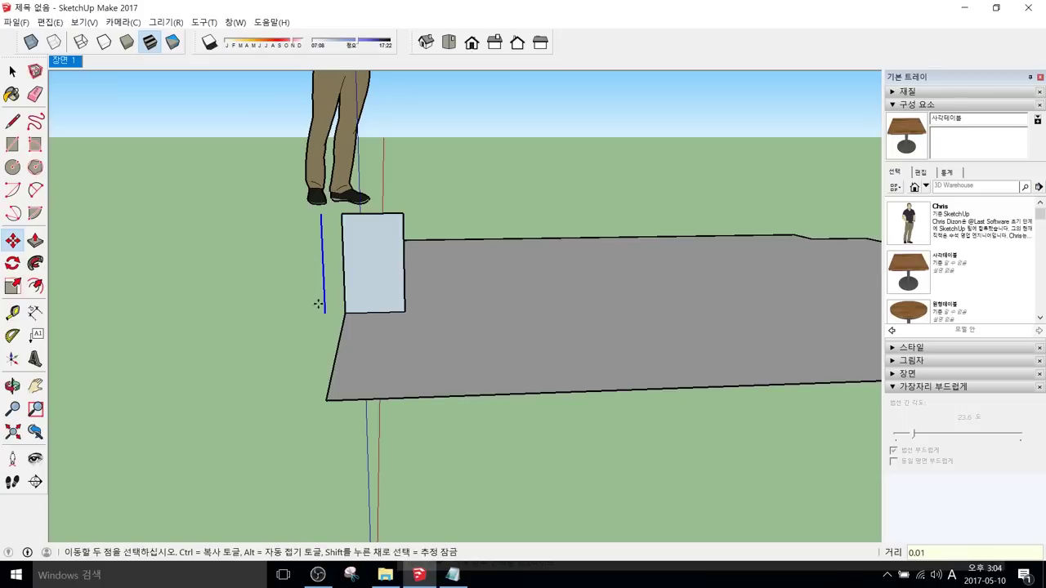
Step: Connect the copied edge to the profile with lines and erase the dividing edge to widen the profile outward
key("l")
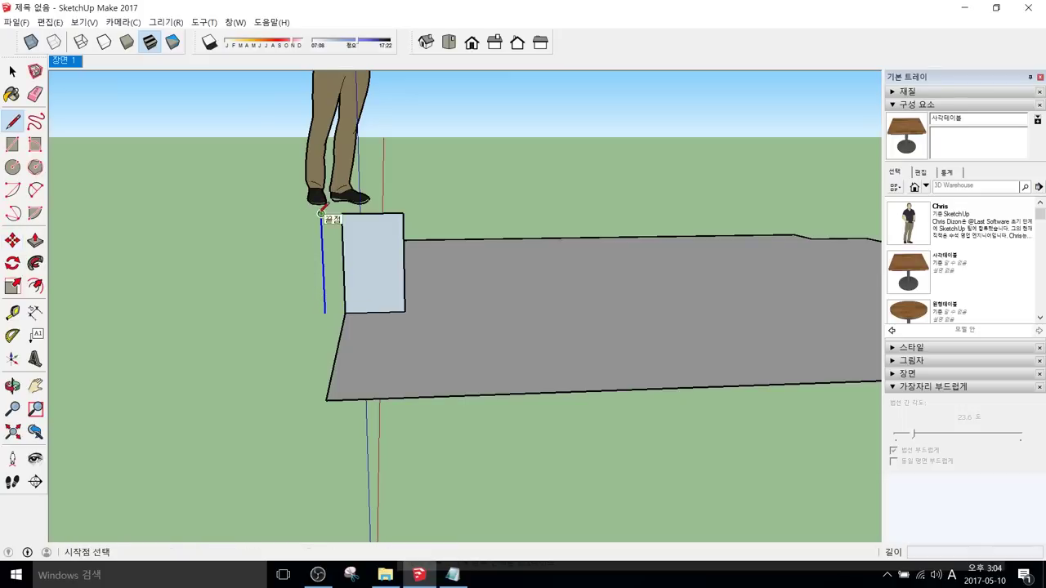
left_click(320, 213)
mouse_move(334, 280)
middle_mouse_down()
mouse_move(317, 400)
mouse_move(334, 352)
mouse_move(455, 358)
mouse_move(347, 367)
mouse_move(322, 345)
mouse_move(342, 340)
middle_mouse_up()
key("Escape")
left_click(365, 365)
key("Escape")
key("e")
left_click_drag(335, 304, 339, 321)
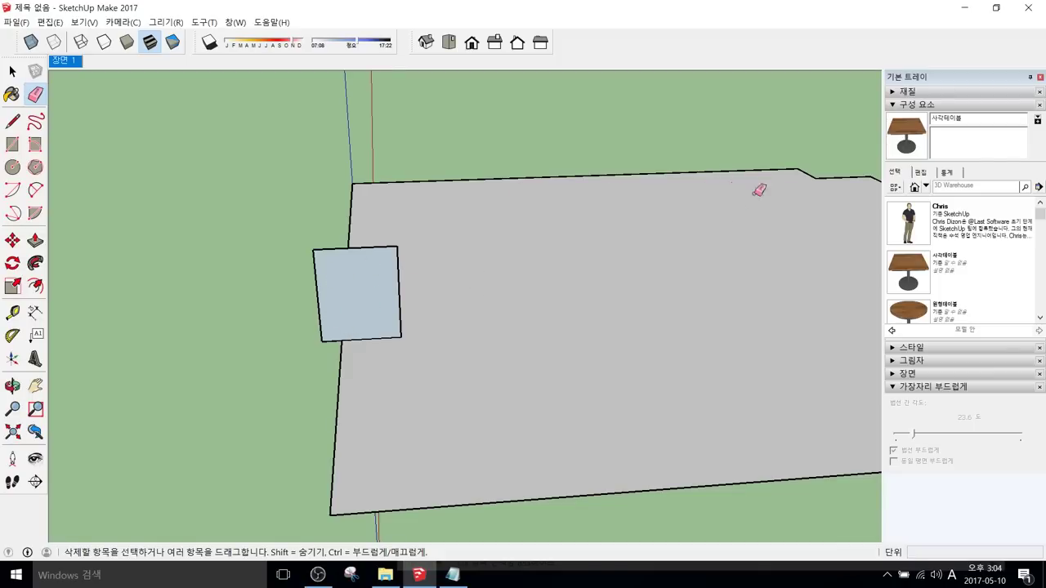
Step: Add a vertical and a horizontal guide line through the middle of the profile
key("t")
left_click(316, 286)
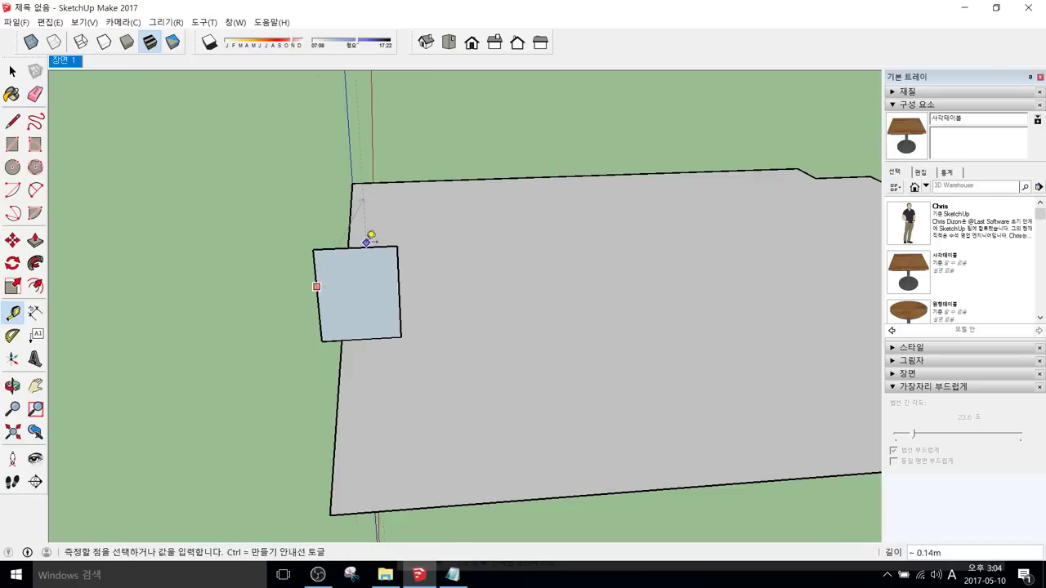
left_click(365, 245)
left_click(365, 247)
left_click(323, 296)
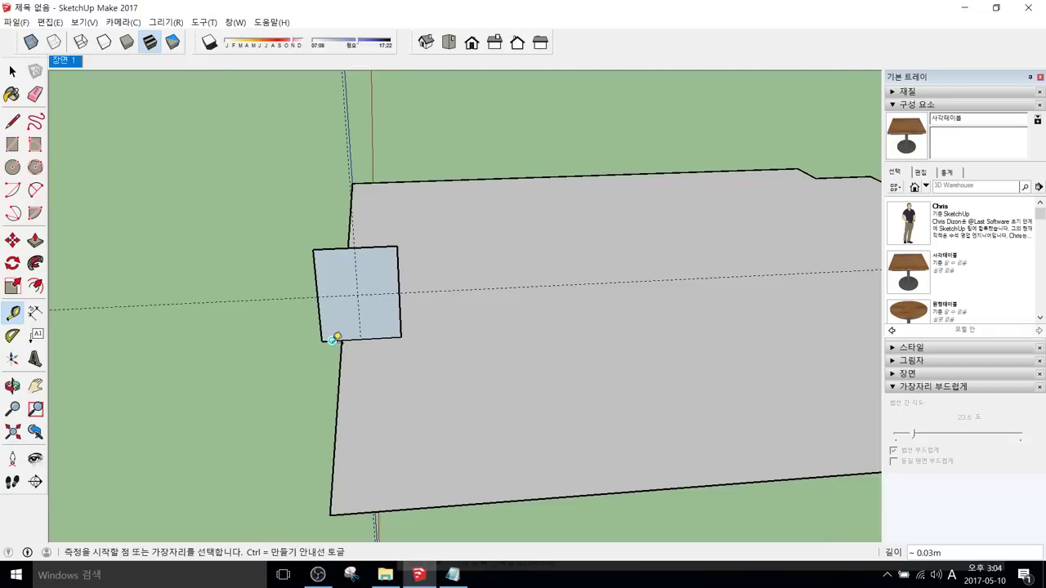
scroll(332, 338, "up", 5)
scroll(346, 329, "down", 4)
key("a")
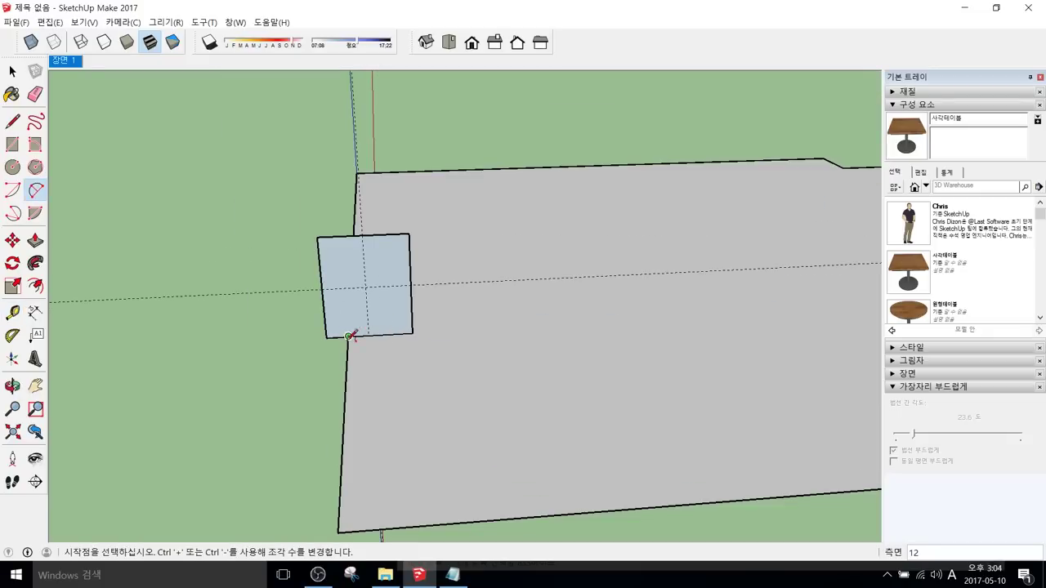
scroll(348, 335, "up", 2)
scroll(348, 335, "up", 1)
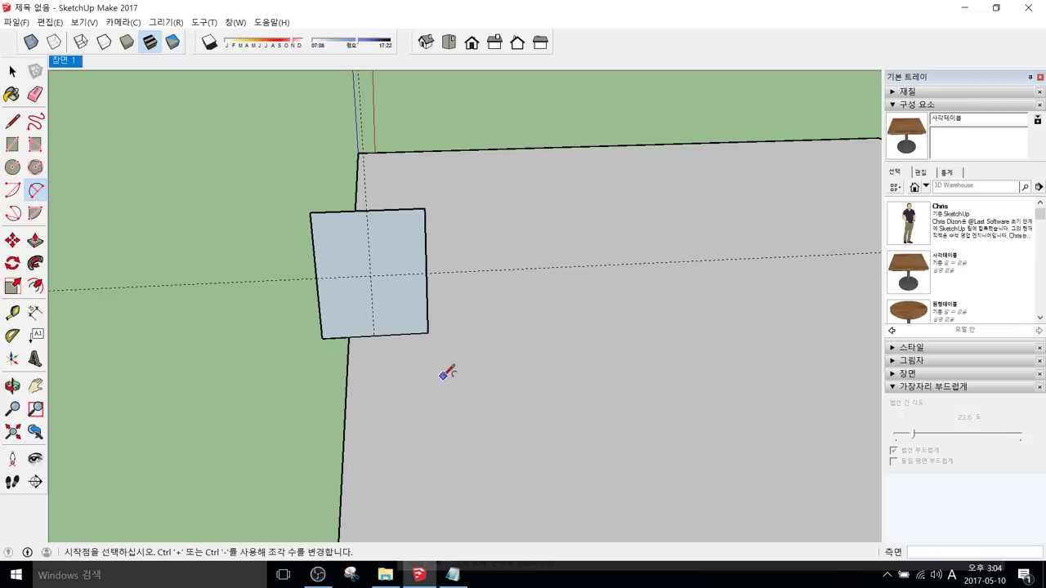
left_click(349, 337)
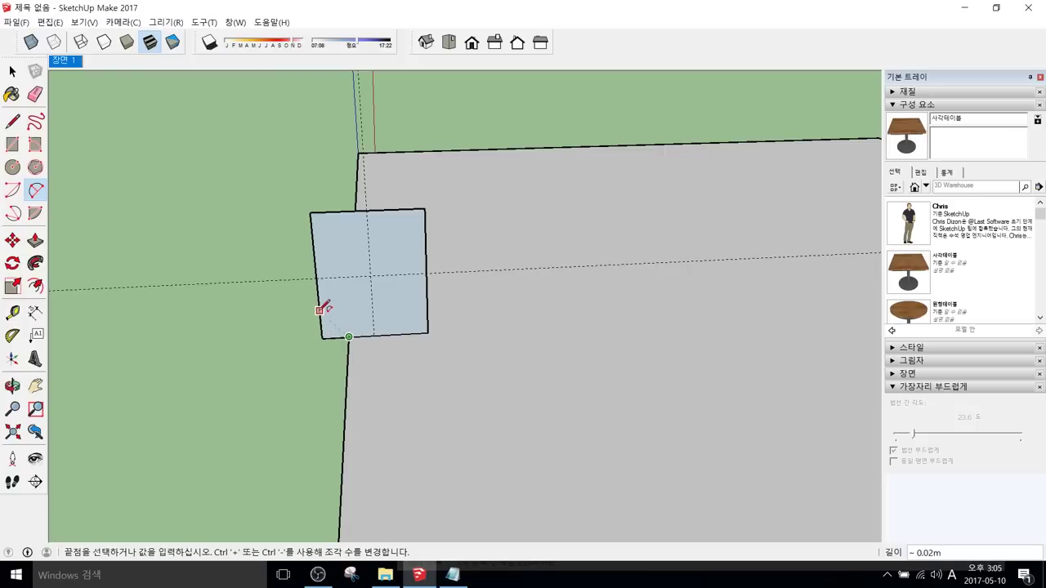
key("Escape")
Step: Add a horizontal guide 0.01 m above the profile's bottom edge
key("t")
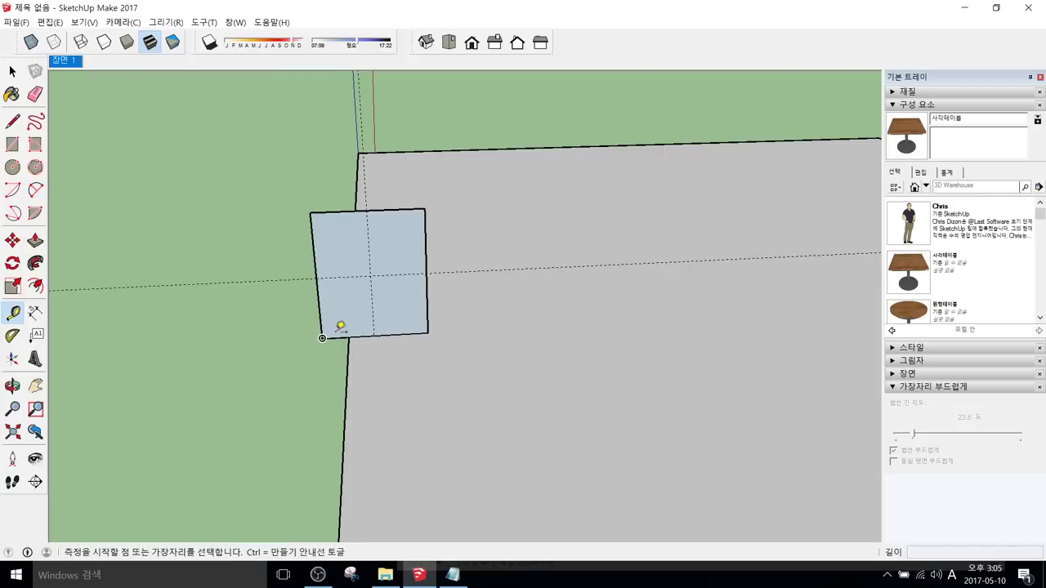
left_click(337, 334)
left_click(342, 315)
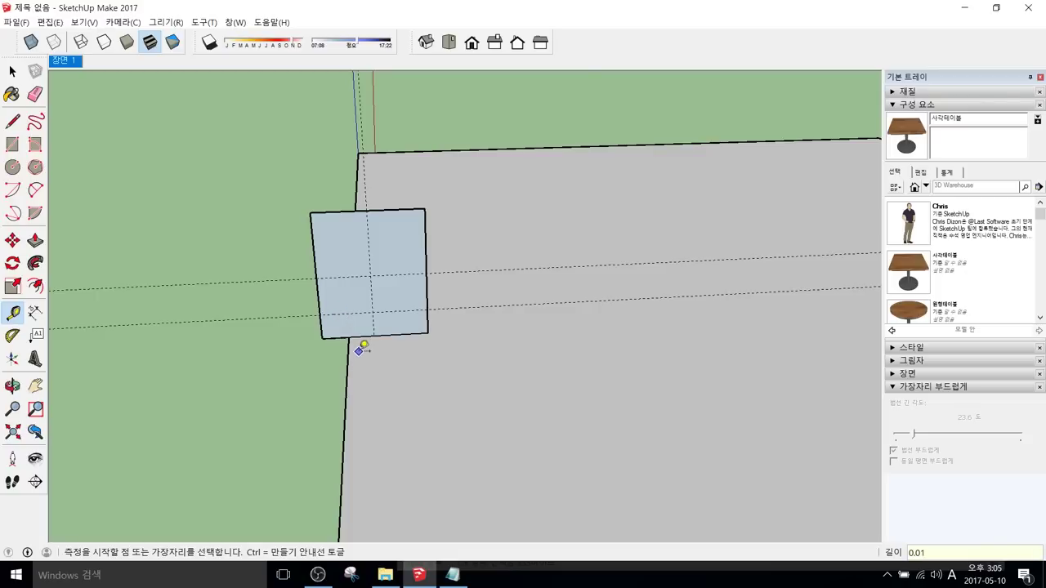
Step: Round the profile's lower outer corner with an arc starting at the 0.01 m guide and erase the leftover corner edges
key("a")
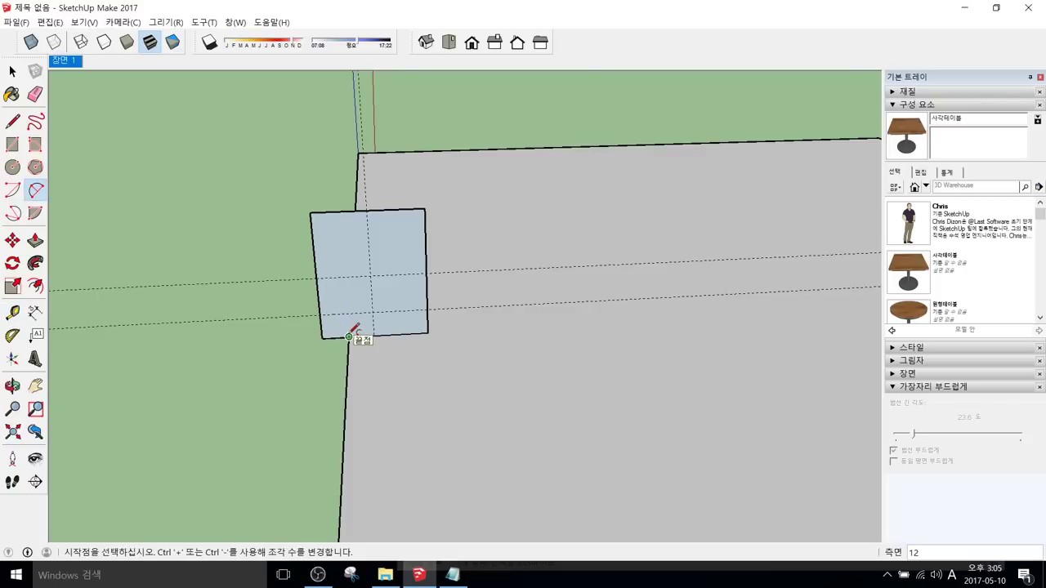
left_click(320, 315)
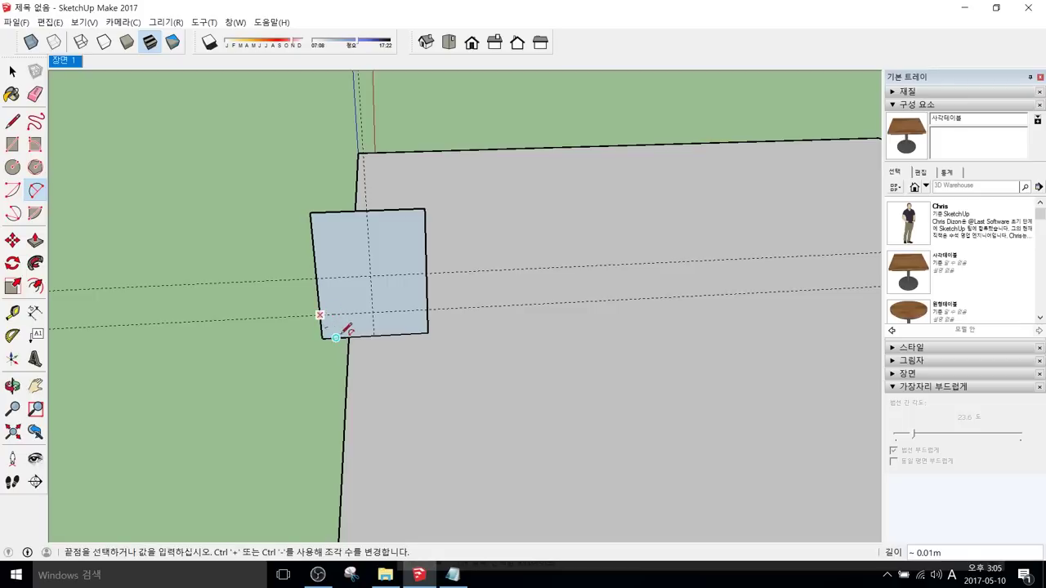
left_click(349, 333)
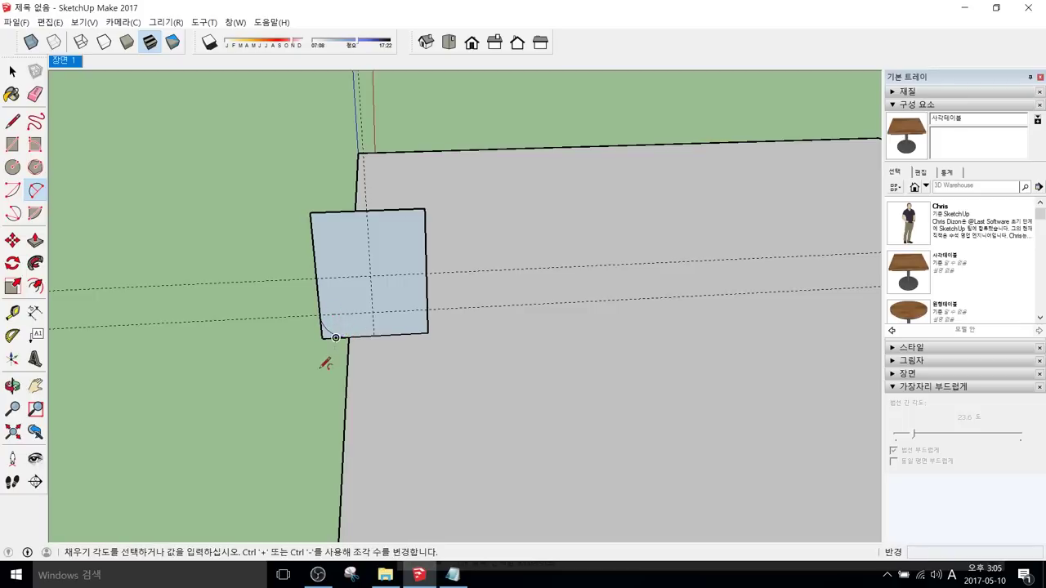
scroll(349, 333, "up", 2)
left_click(333, 338)
key("e")
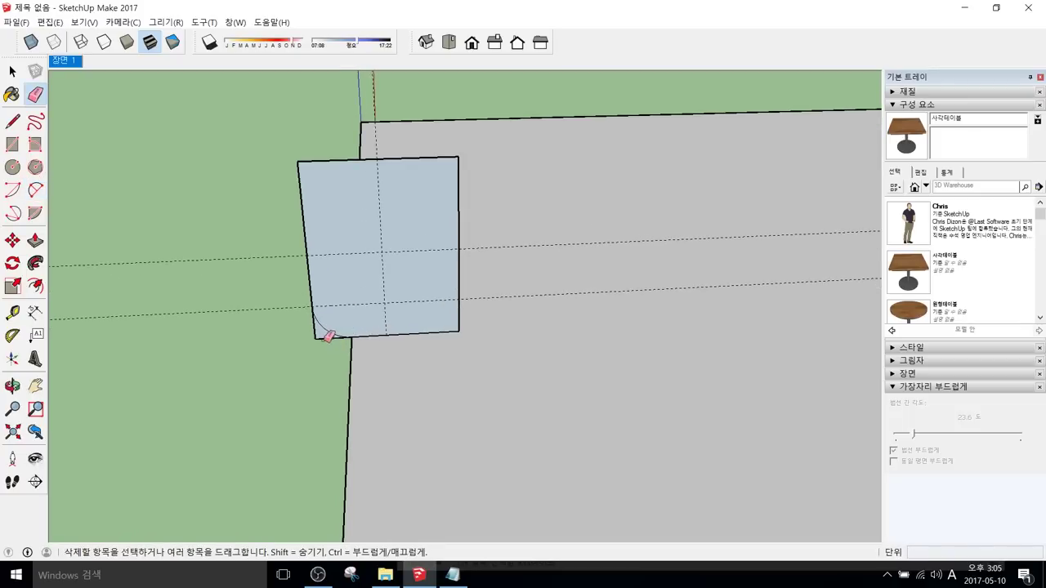
left_click_drag(324, 335, 321, 353)
scroll(289, 362, "down", 4)
scroll(327, 334, "up", 5)
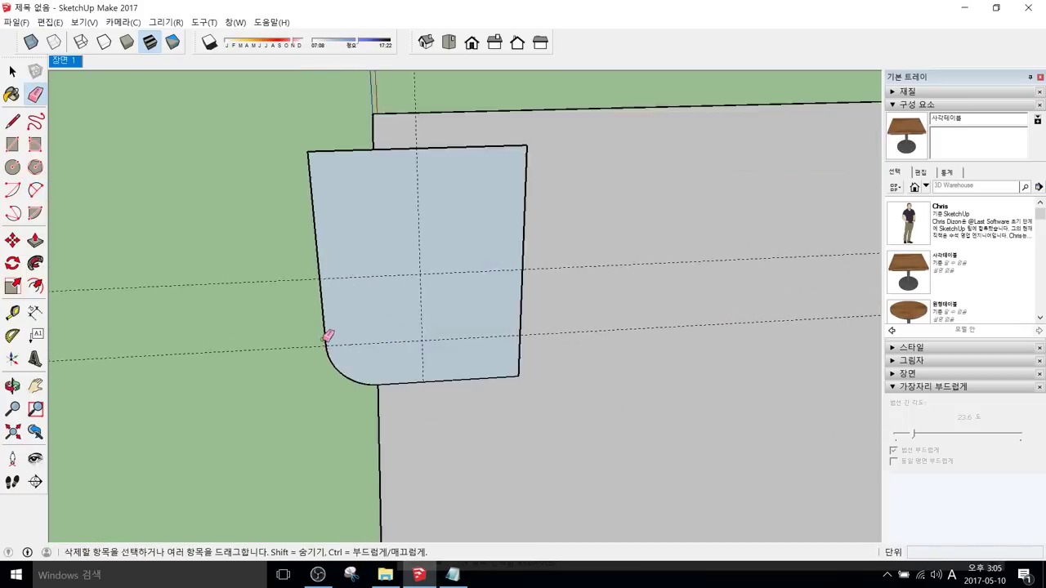
Step: Round the profile's upper outer corner with a tangent arc between the two middle guides and erase the leftover corner edges
scroll(335, 322, "down", 1)
key("a")
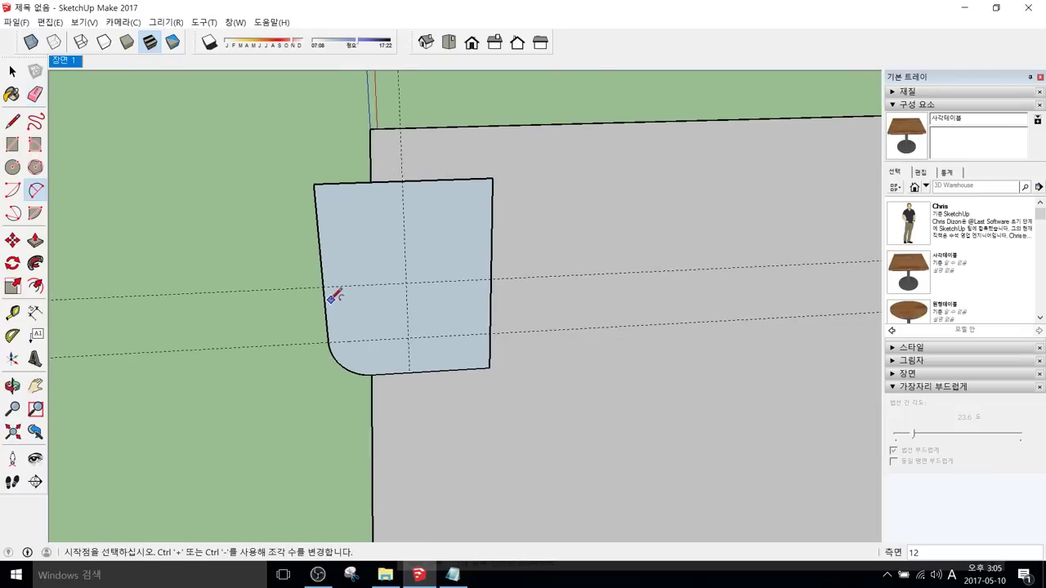
left_click(322, 286)
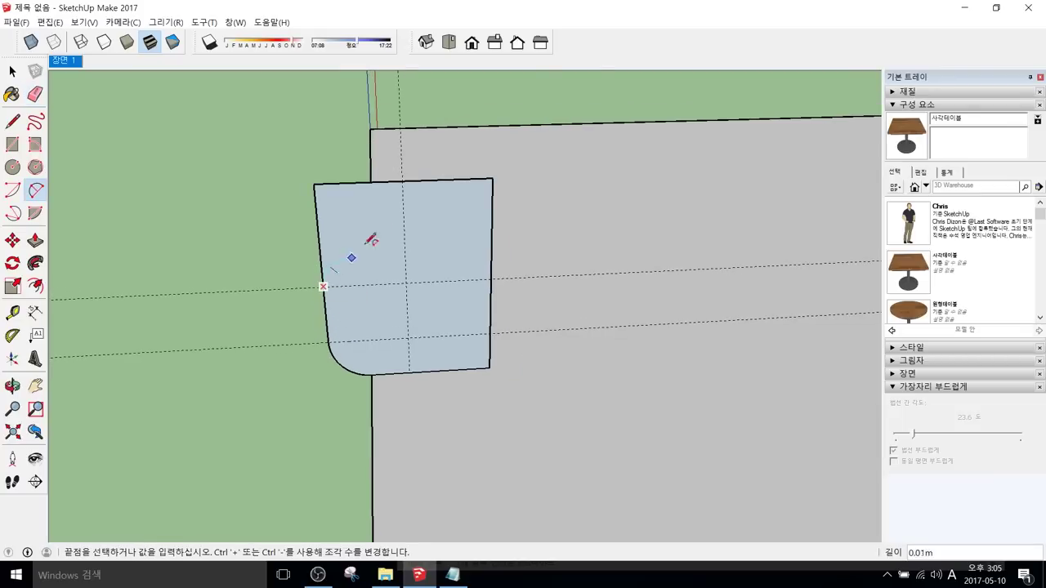
left_click(403, 180)
left_click(404, 180)
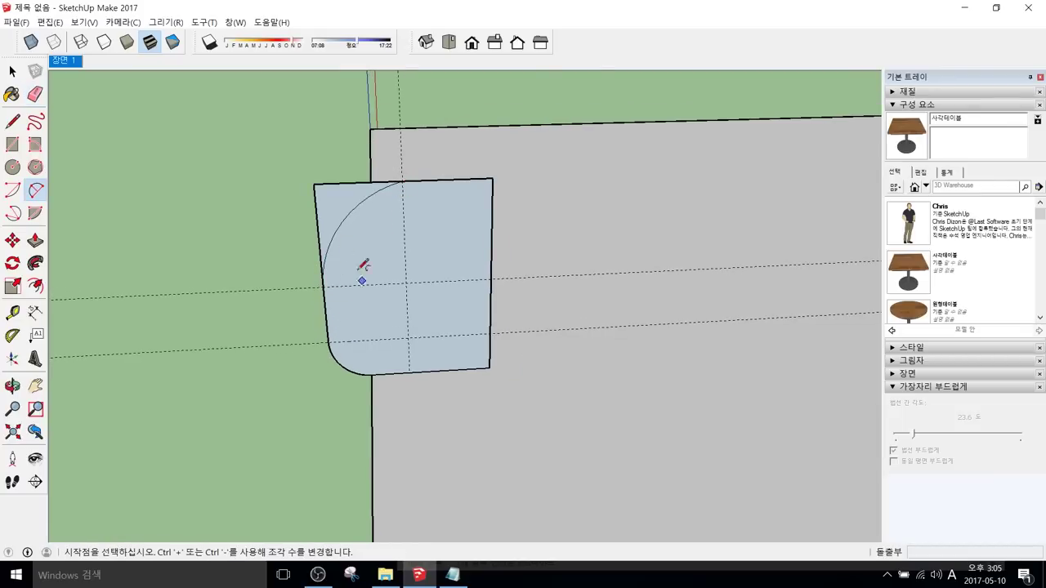
key("e")
left_click_drag(357, 178, 315, 227)
Step: Erase the construction guides crossing the profile
left_click_drag(286, 286, 279, 365)
left_click_drag(385, 327, 417, 326)
scroll(413, 327, "down", 4)
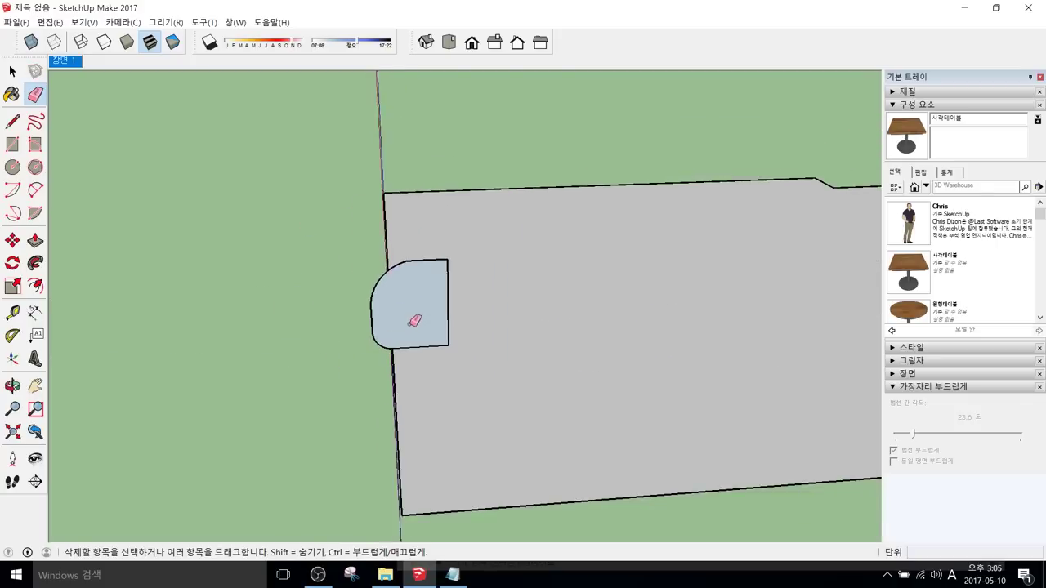
scroll(414, 323, "down", 1)
Step: Select only the seat's outline edges as the path and sweep the rounded profile around them with Follow Me
key("space")
left_click(411, 329)
middle_click_drag(411, 329, 300, 330)
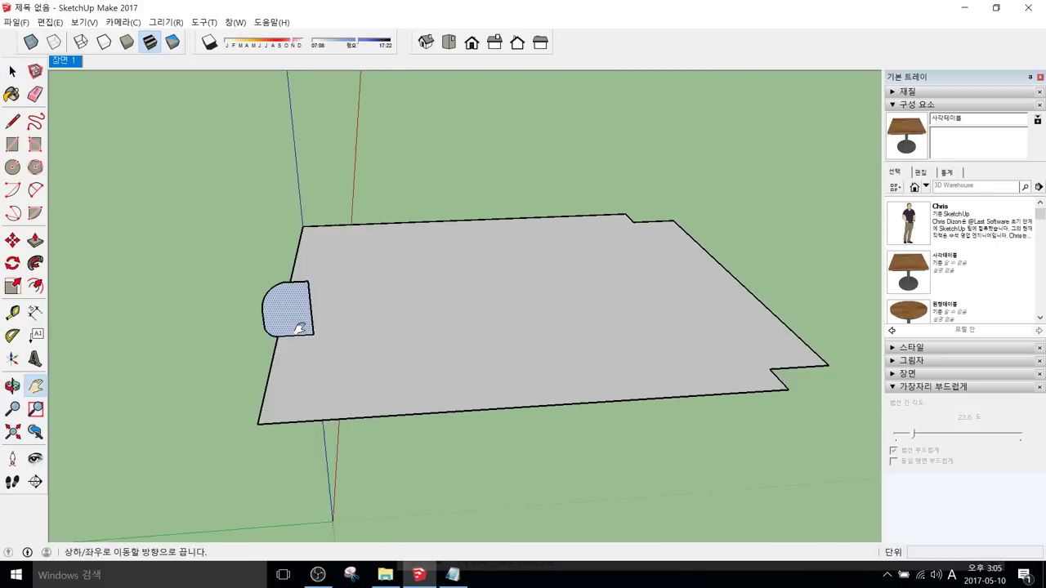
left_click(453, 341)
middle_click_drag(454, 331, 411, 344)
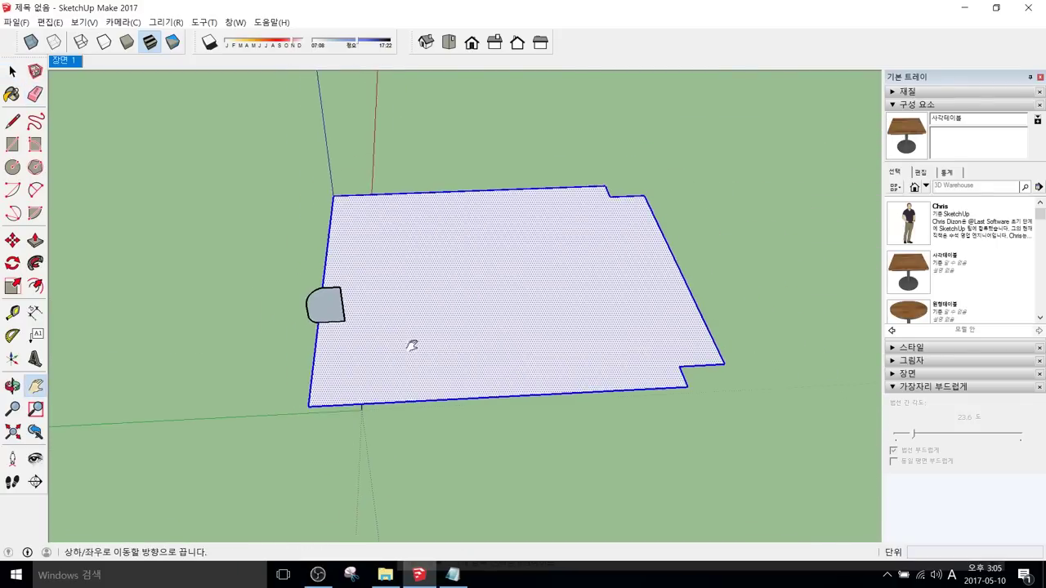
key("space")
left_click(446, 260)
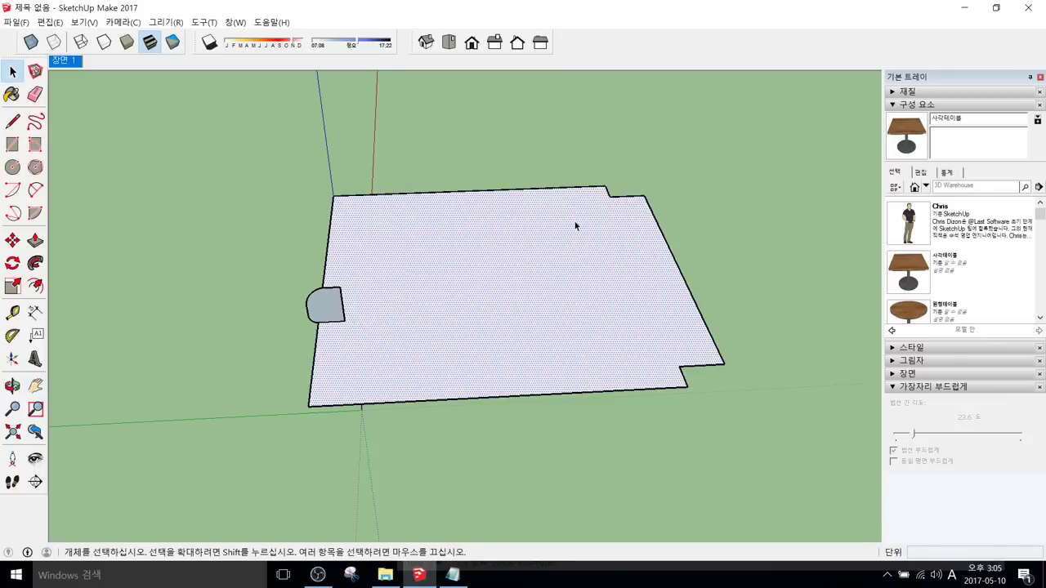
double_click(506, 292)
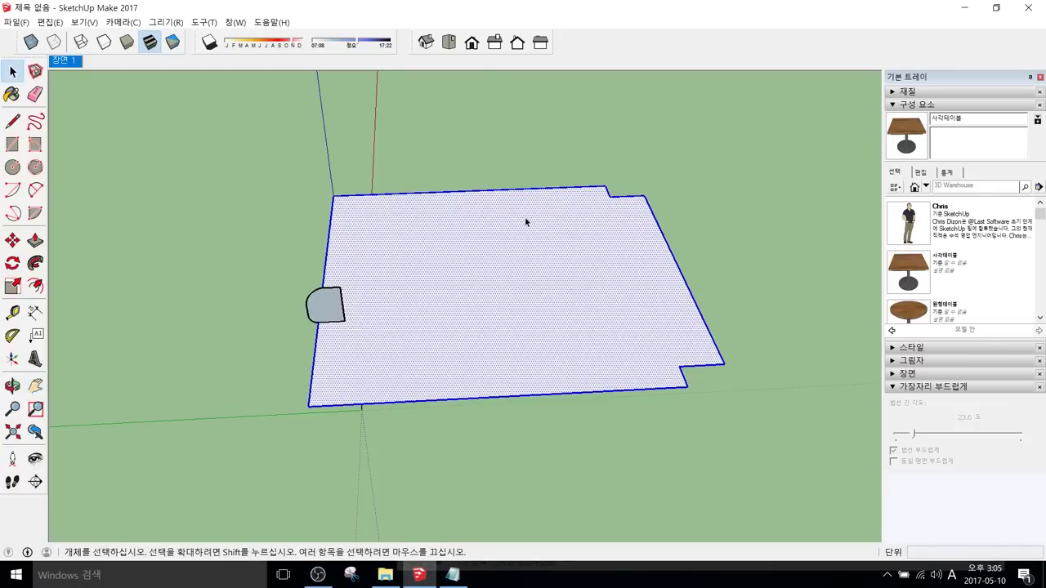
left_click(462, 308, "shift")
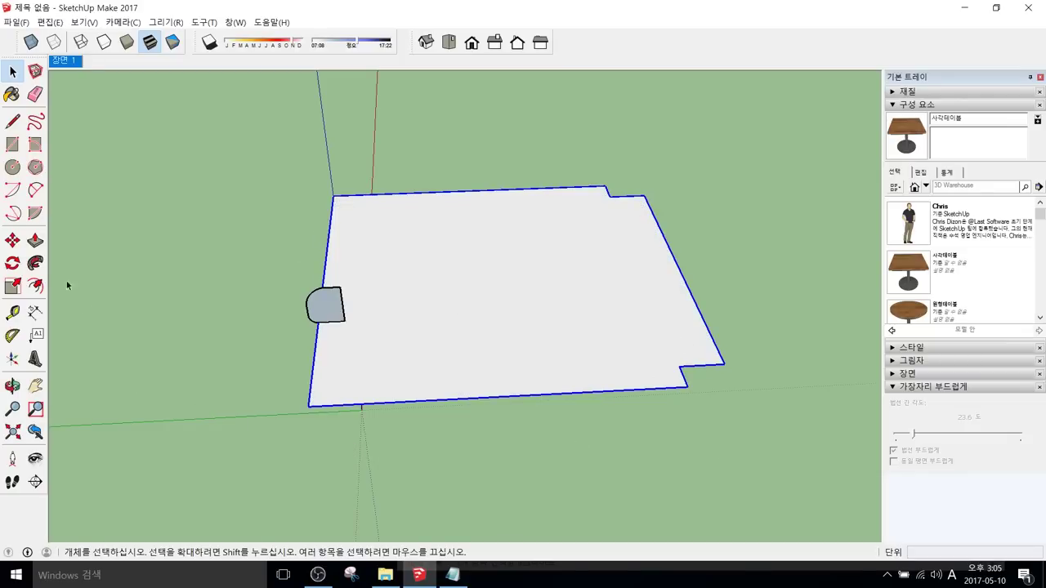
left_click(35, 263)
left_click(325, 308)
Step: Push/Pull the recessed seat face up 0.05 m, flush with the top of the rounded rim
middle_click_drag(324, 311, 409, 303)
left_click(422, 303)
key("p")
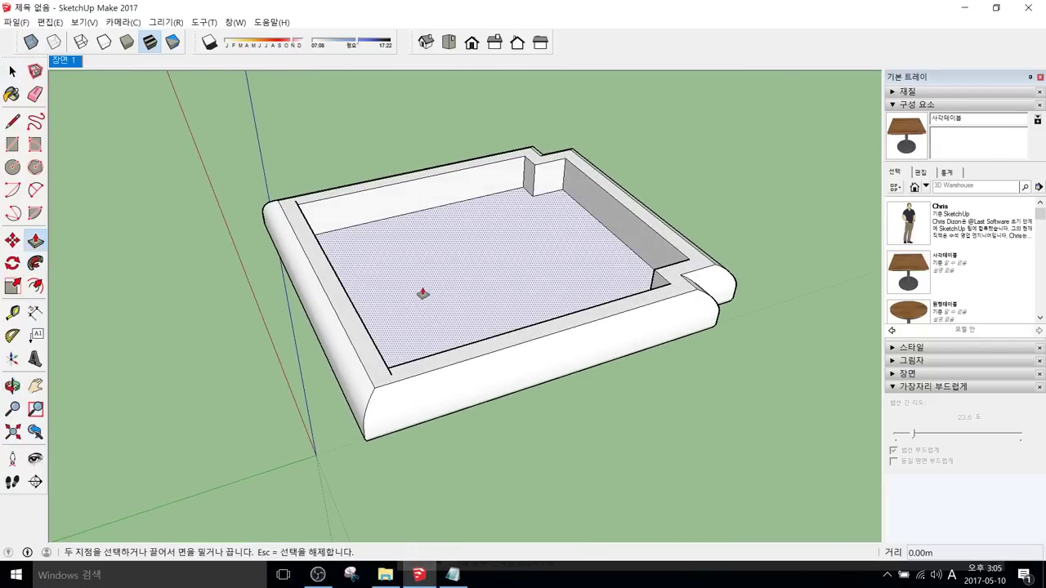
left_click_drag(456, 292, 511, 216)
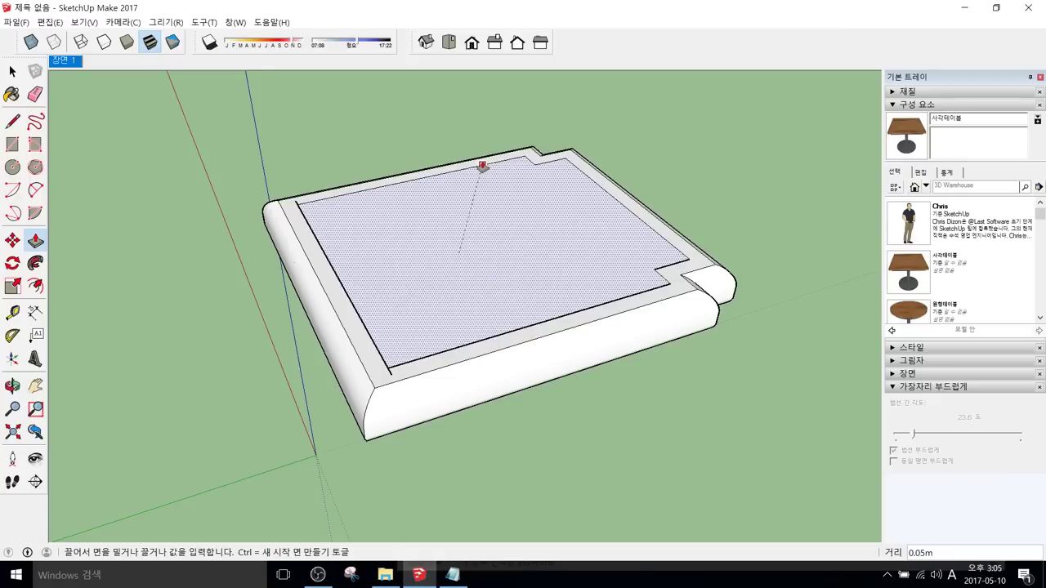
left_click(483, 167)
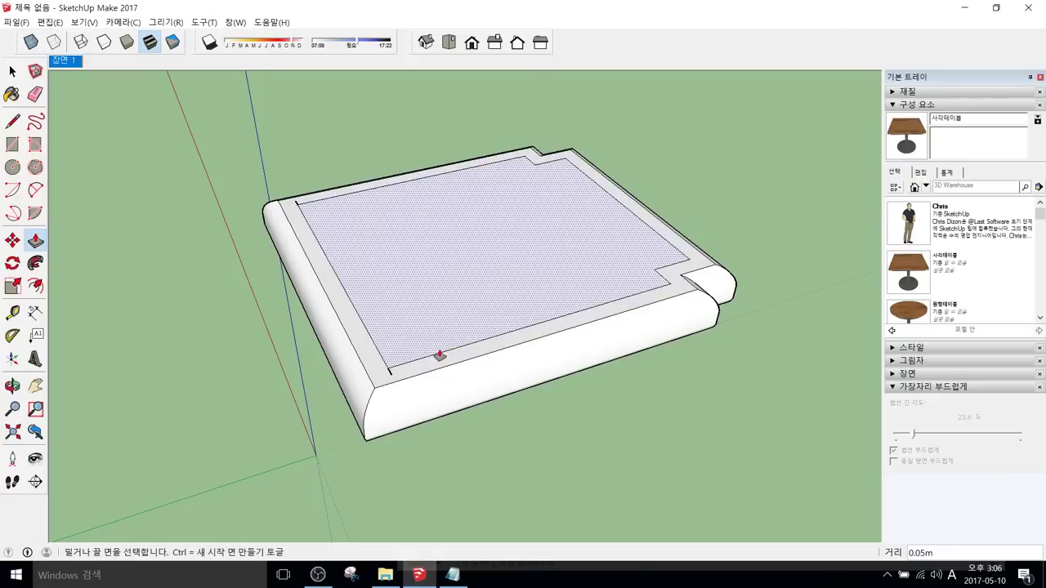
key("space")
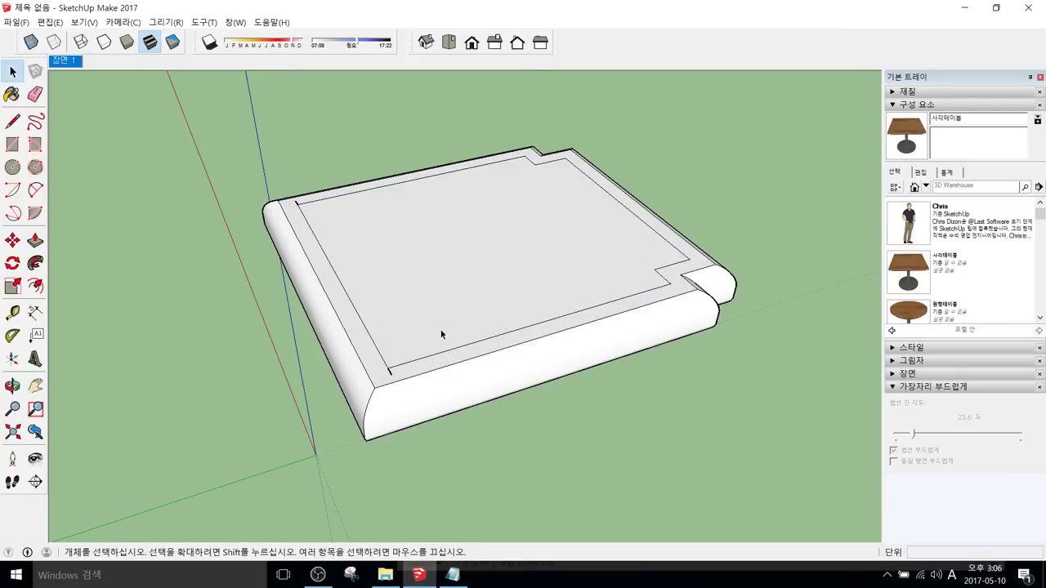
Step: Delete the inner outline edges on the seat's top face and erase the short leftover edge near the front corner
left_click(441, 333)
left_click(457, 276, "shift")
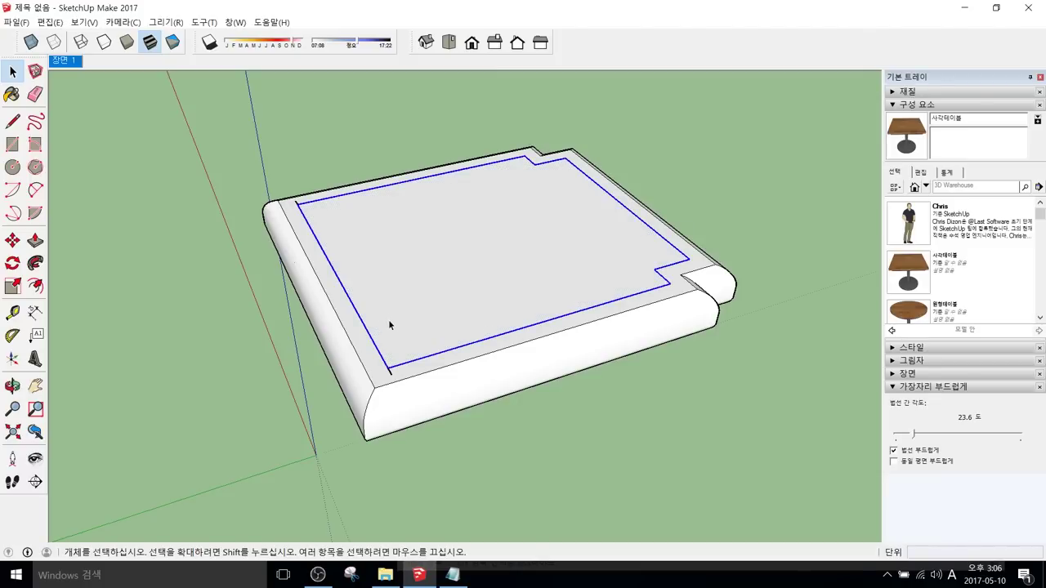
key("Delete")
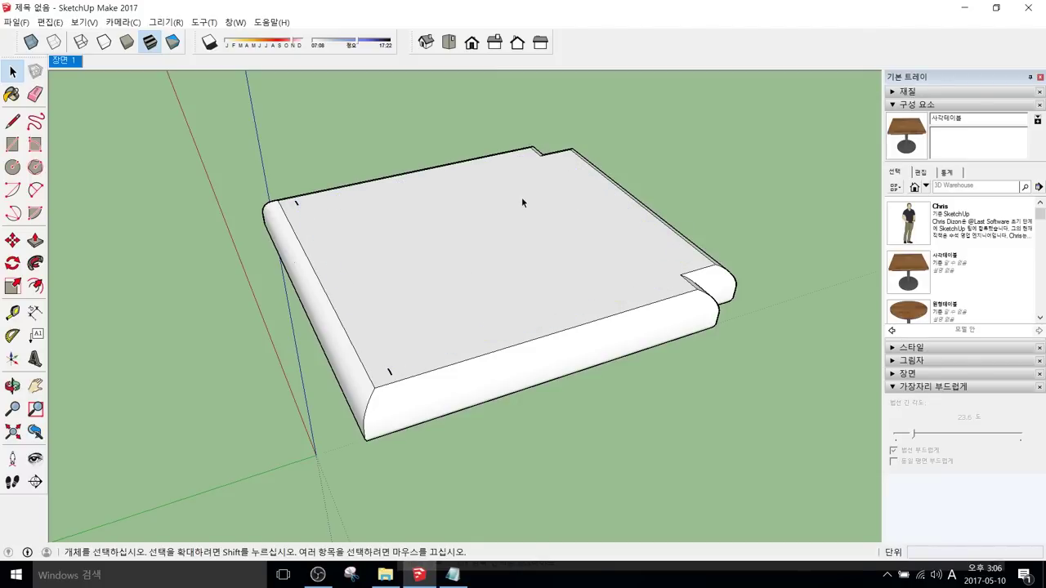
scroll(378, 381, "up", 2)
key("e")
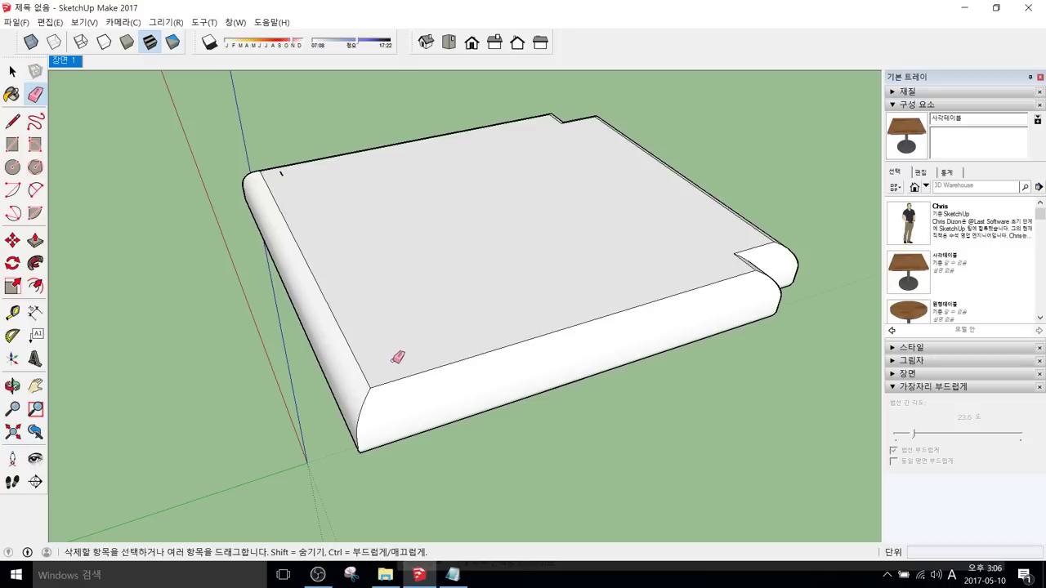
Step: Select the whole seat panel and soften its edges with a 22.0 degree angle between normals
middle_click_drag(458, 277, 487, 278)
key("space")
triple_click(487, 277)
left_click_drag(910, 434, 912, 434)
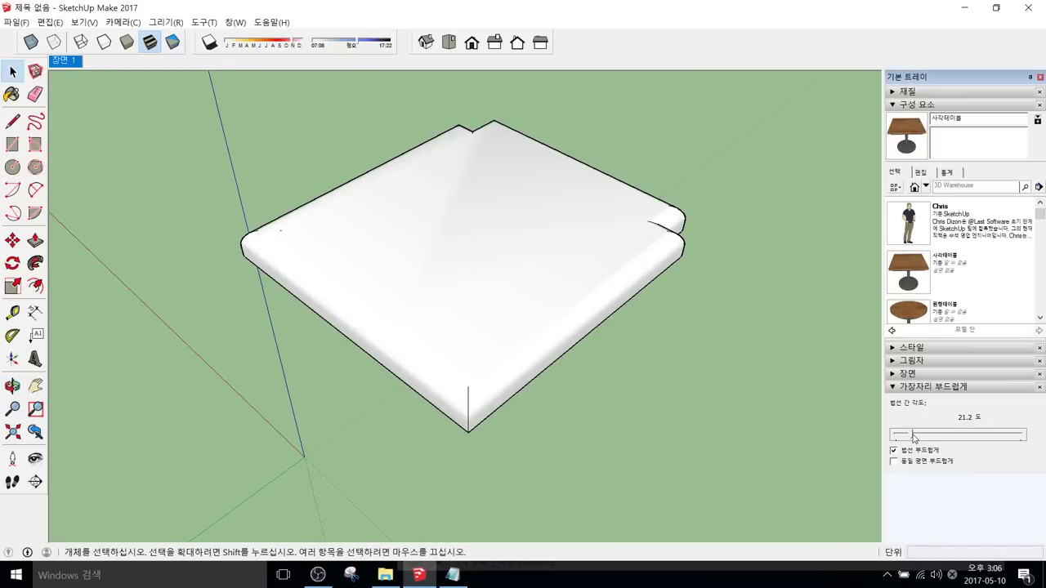
left_click_drag(905, 438, 913, 437)
left_click(641, 399)
middle_click_drag(642, 399, 367, 243)
key("space")
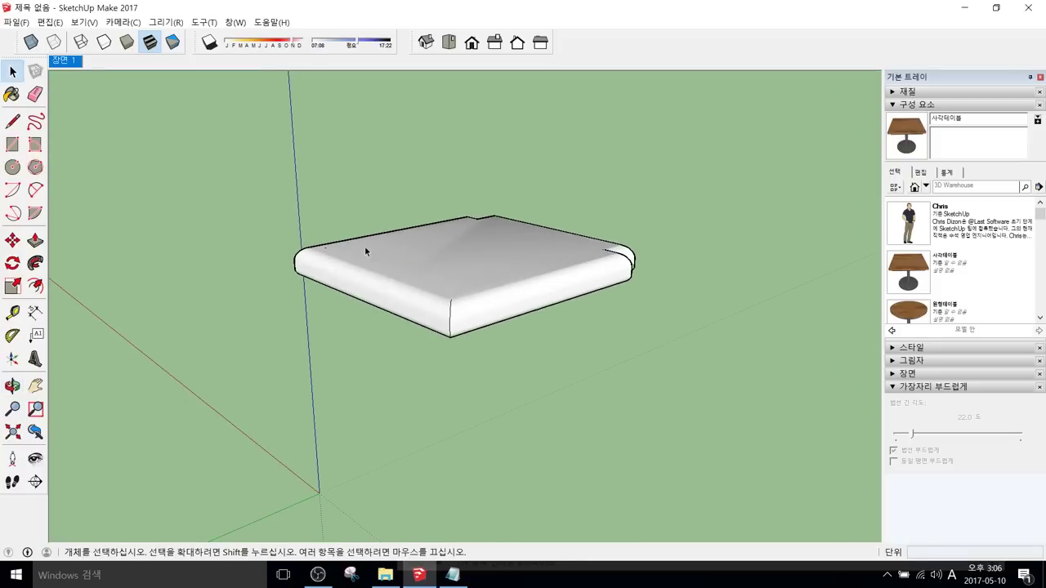
Step: Unhide the hidden chair parts so the frame, rails and stretchers surround the seat panel again
left_click(42, 23)
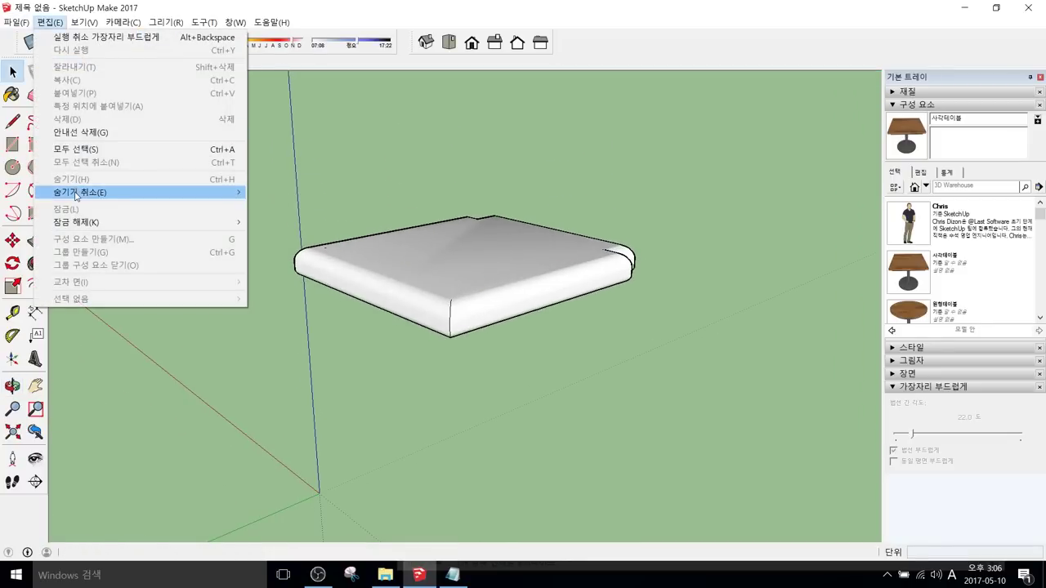
mouse_move(84, 194)
left_click(302, 210)
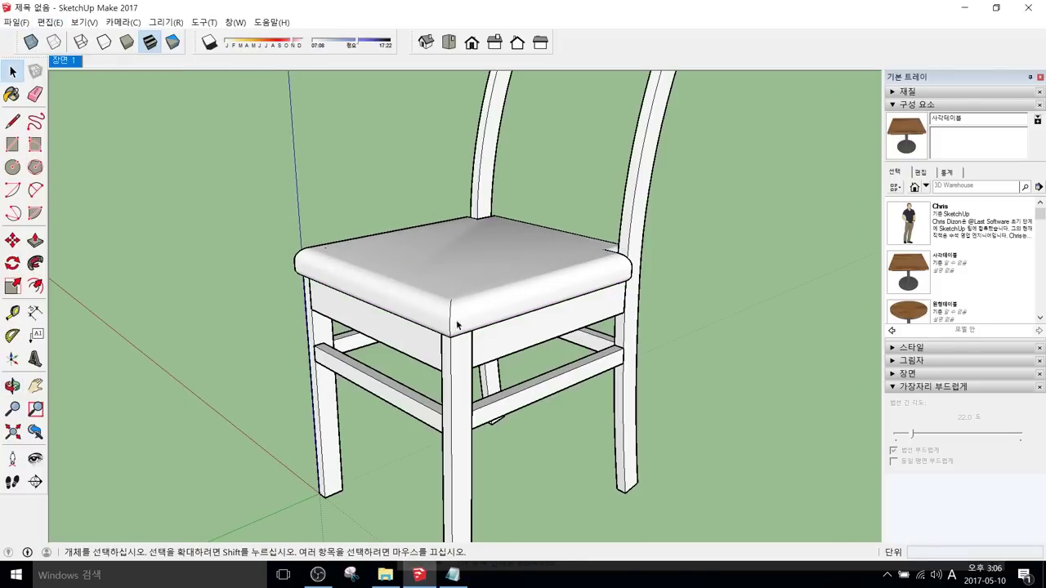
scroll(675, 360, "down", 3)
middle_click_drag(675, 360, 713, 378)
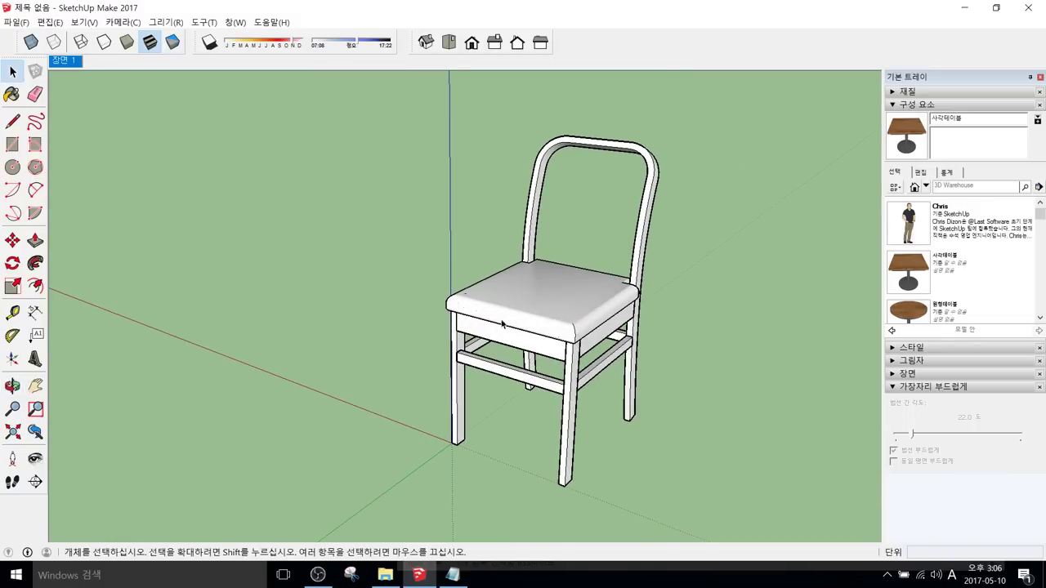
left_click(318, 574)
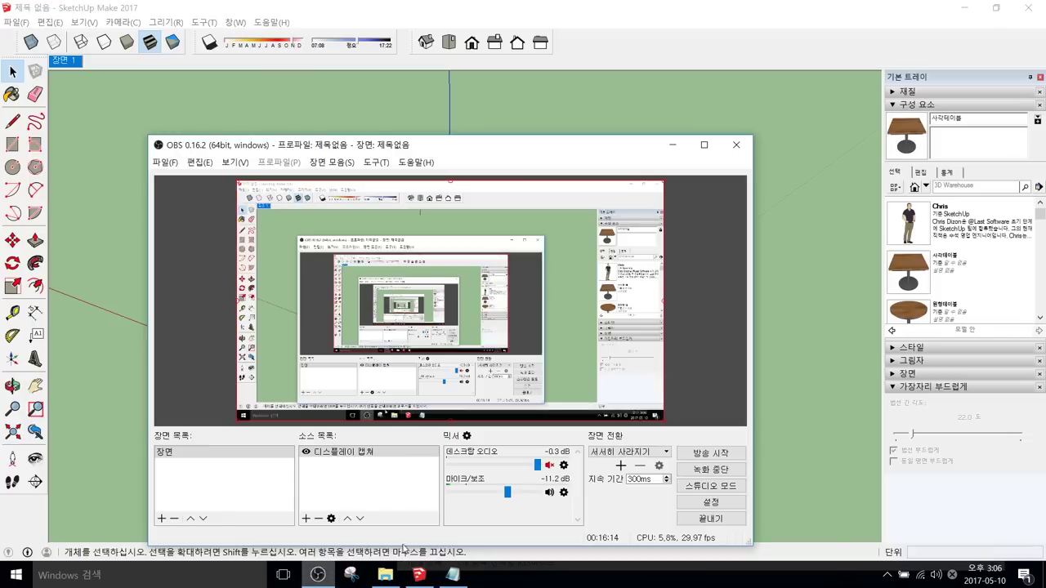
left_click(693, 471)
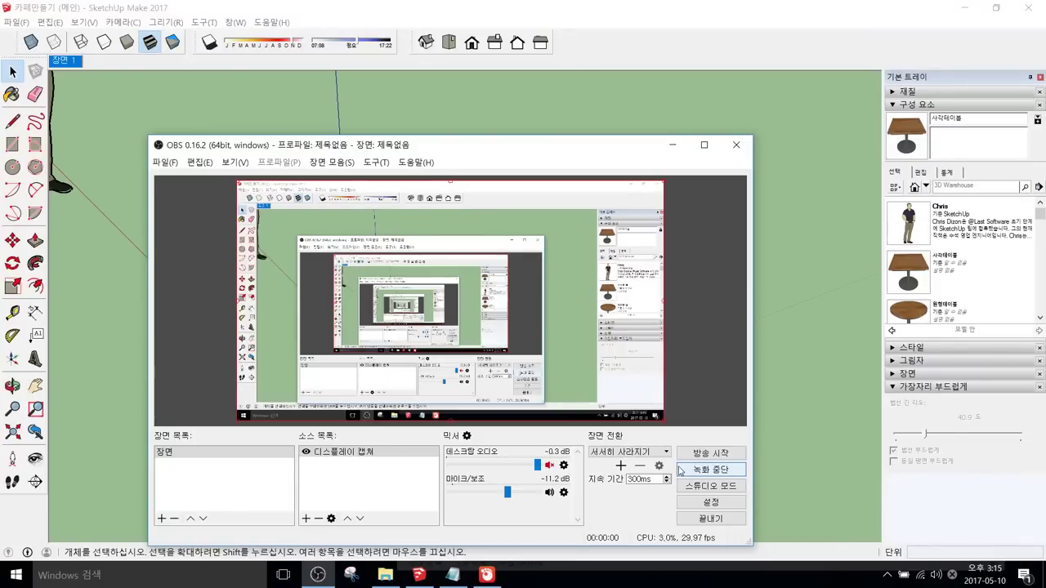
left_click(645, 92)
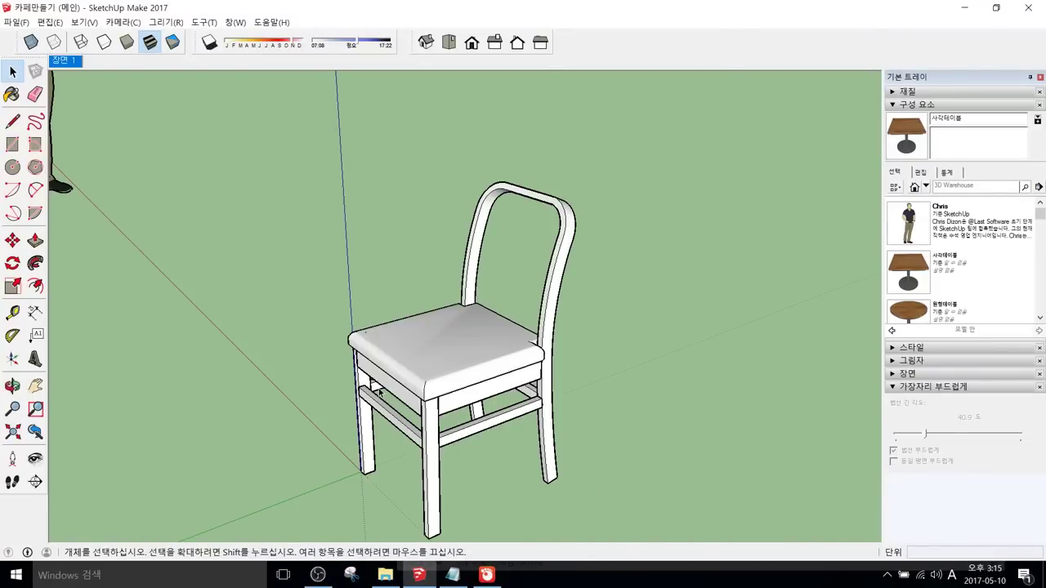
Step: Examine the assembled chair's backrest frame and softened seat surface from close up
key("h")
left_click_drag(461, 379, 485, 365)
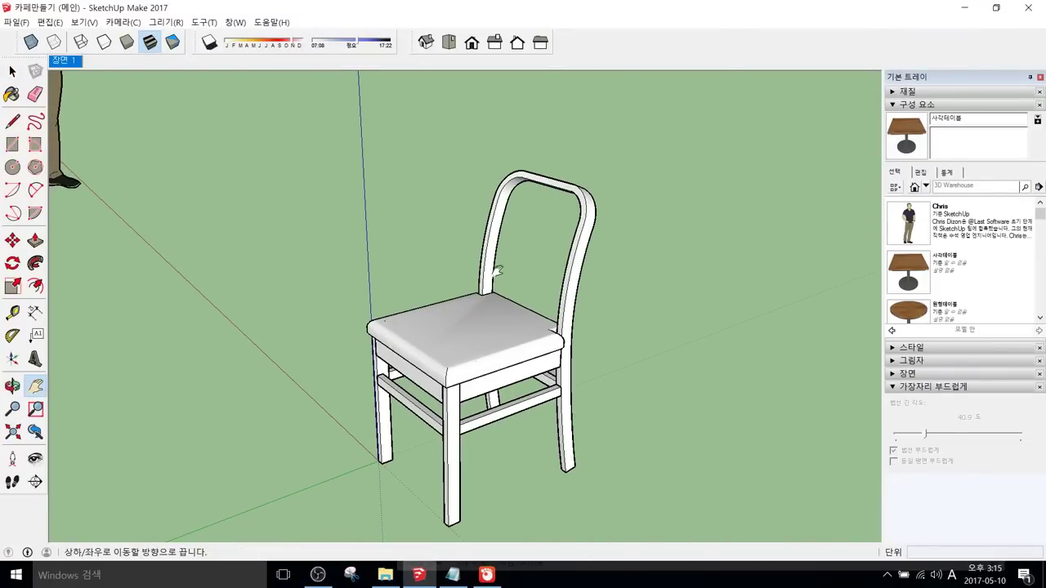
scroll(507, 241, "up", 5)
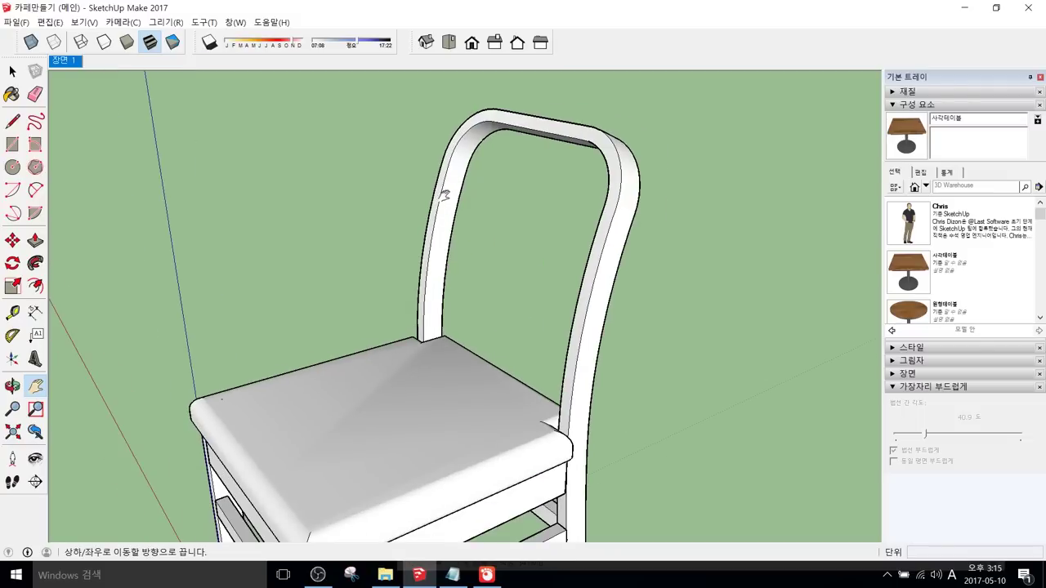
scroll(397, 319, "down", 4)
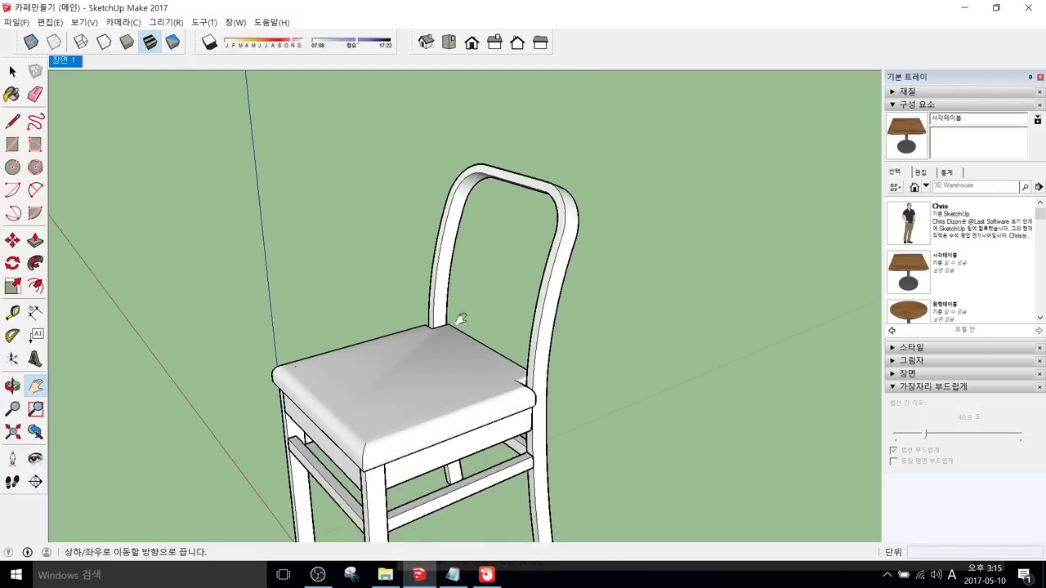
middle_click_drag(387, 305, 302, 364)
scroll(271, 343, "up", 2)
key("space")
left_click(287, 339)
scroll(287, 339, "up", 2)
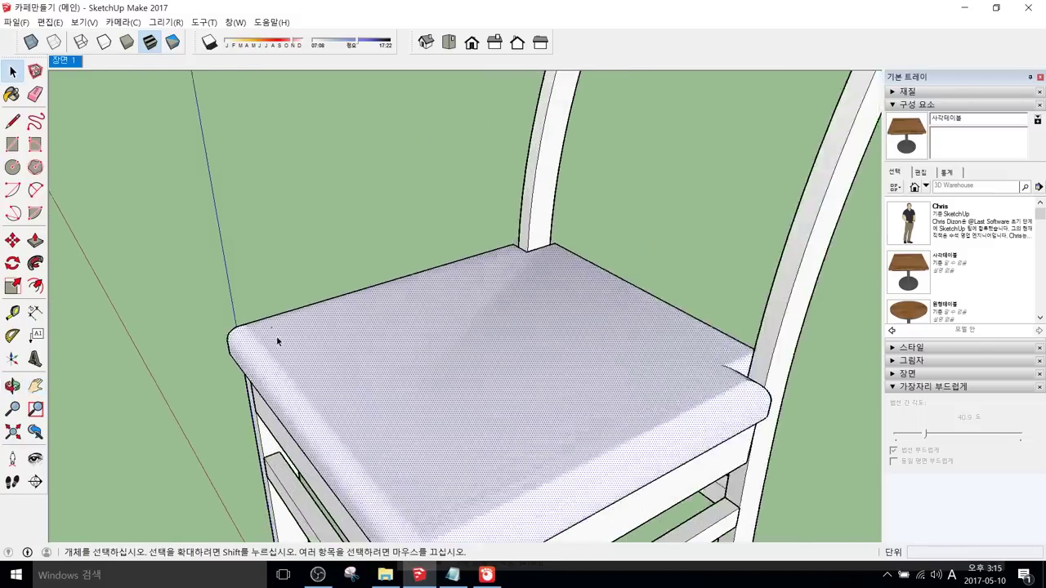
key("ctrl+t")
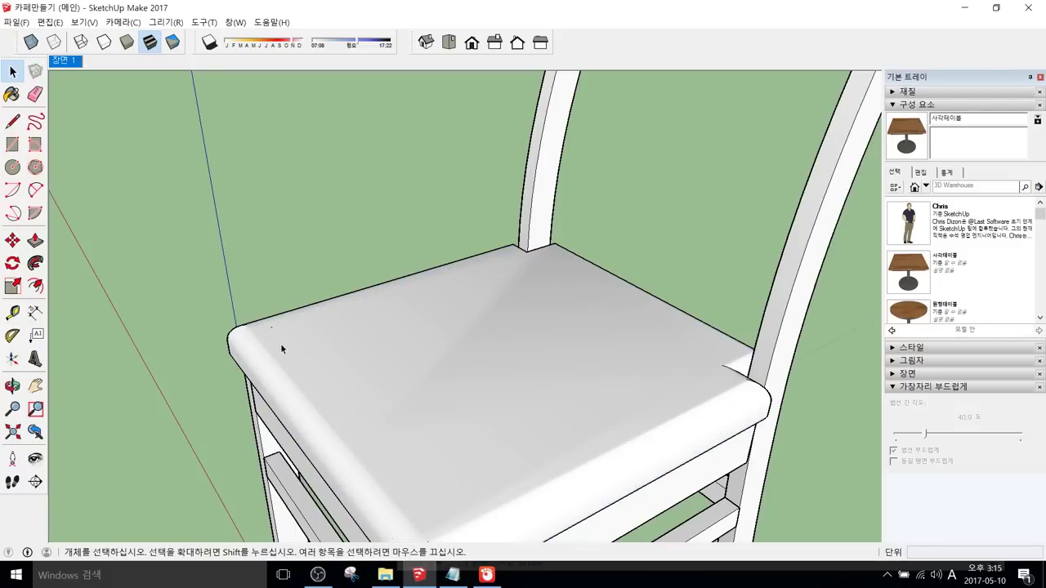
Step: Select all of the seat panel's connected geometry and make it a group
scroll(283, 341, "down", 5)
left_click(392, 375)
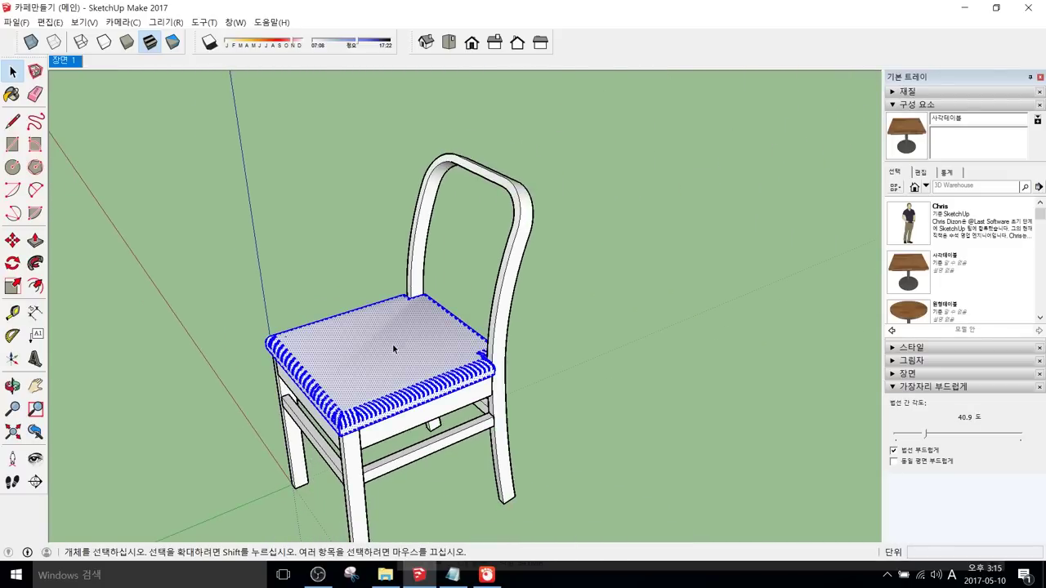
right_click(392, 344)
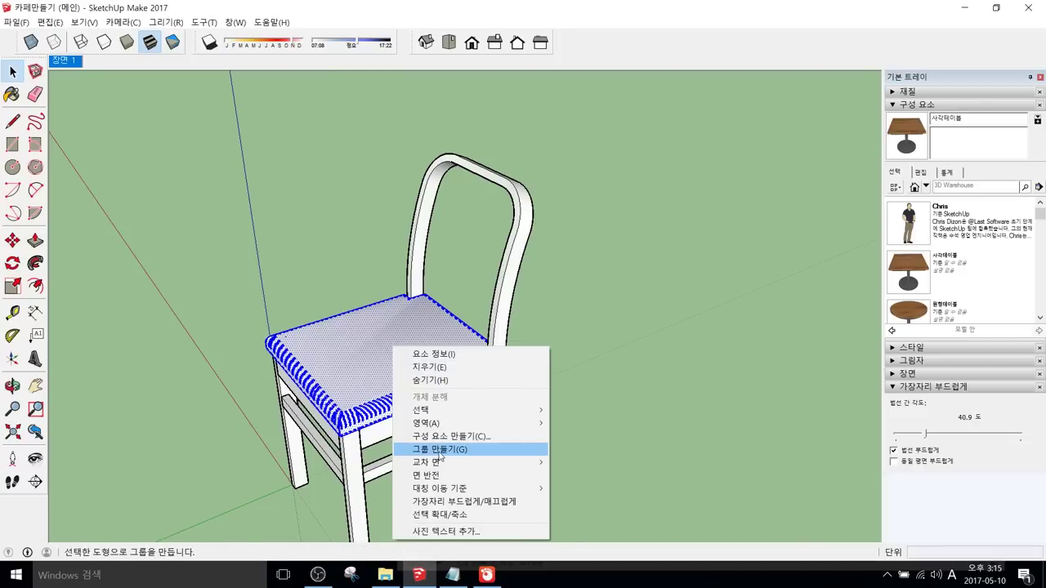
left_click(439, 451)
left_click(555, 451)
middle_click_drag(392, 360, 494, 251)
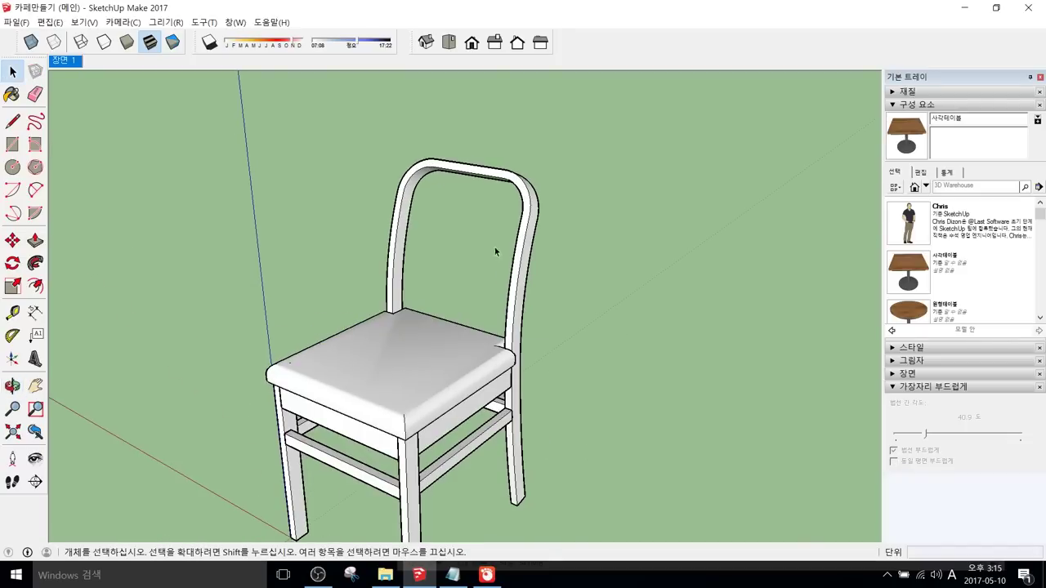
left_click(411, 204)
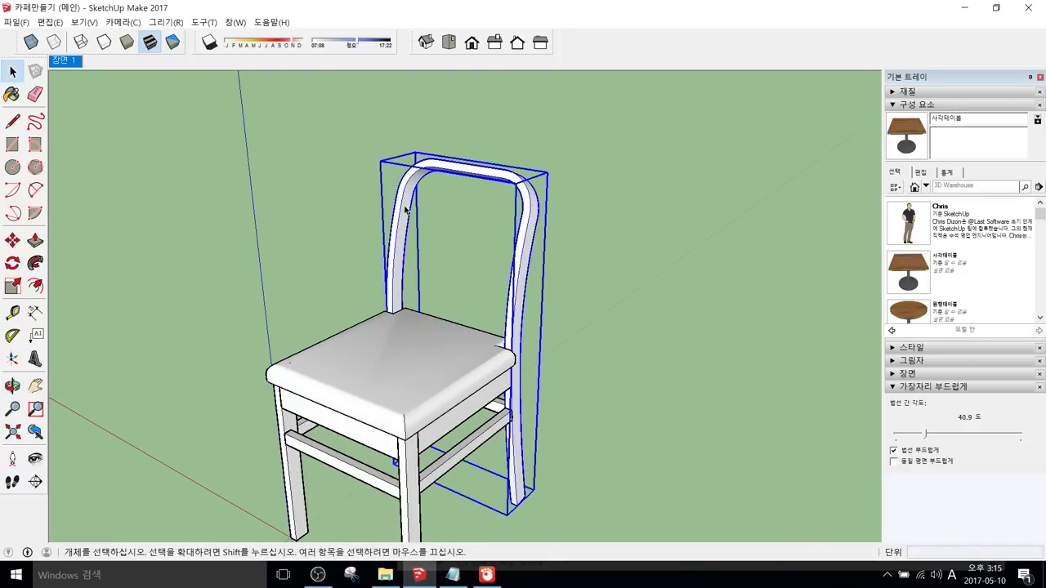
middle_click_drag(402, 315, 370, 290)
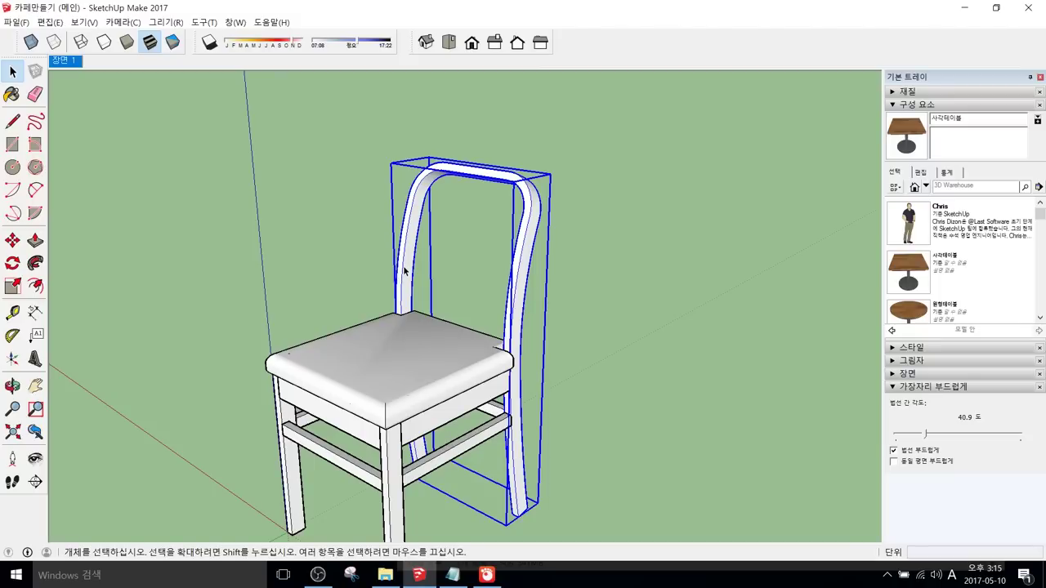
double_click(404, 271)
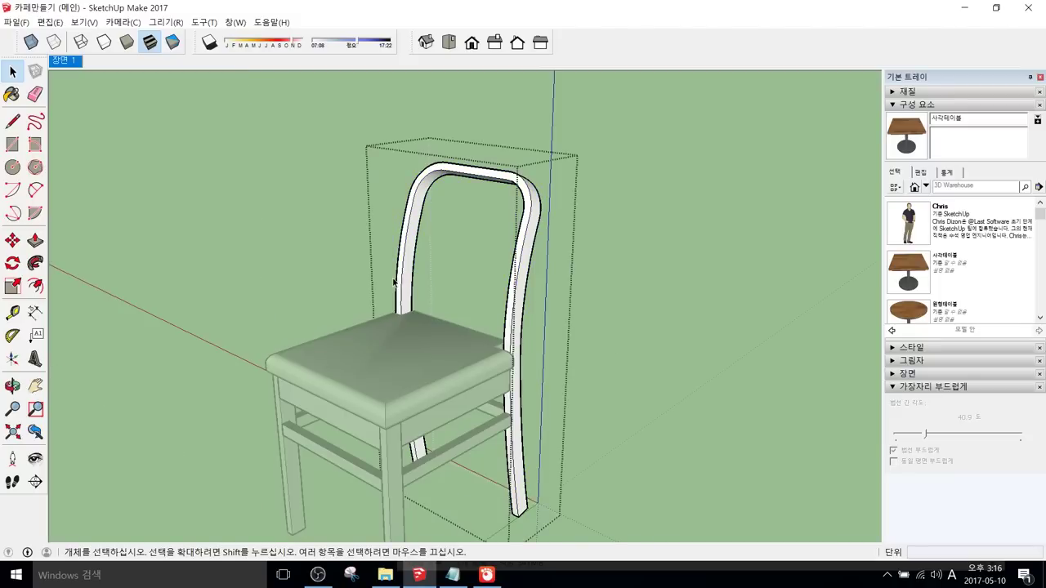
left_click(598, 424)
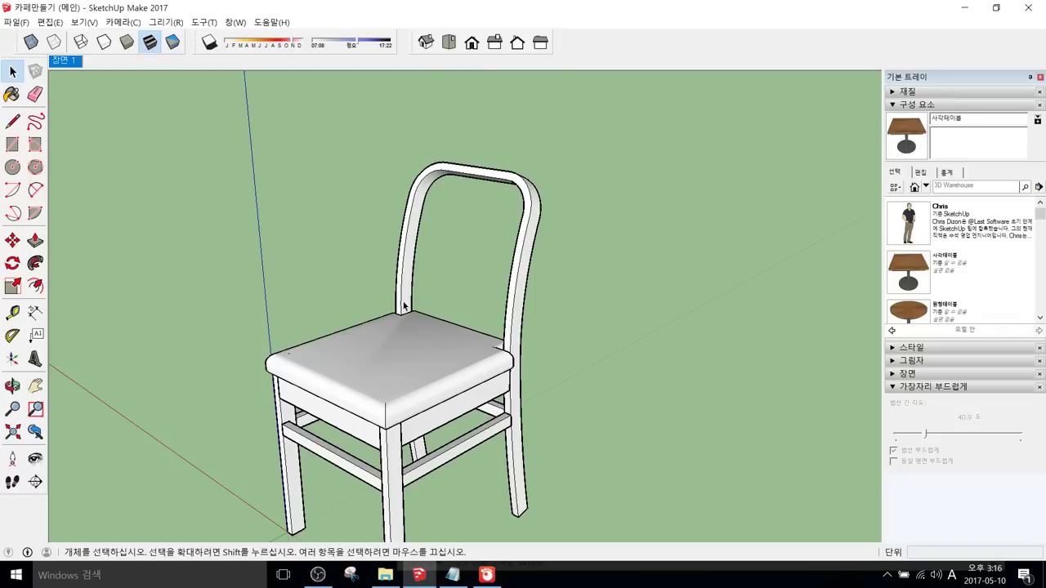
scroll(404, 306, "down", 2)
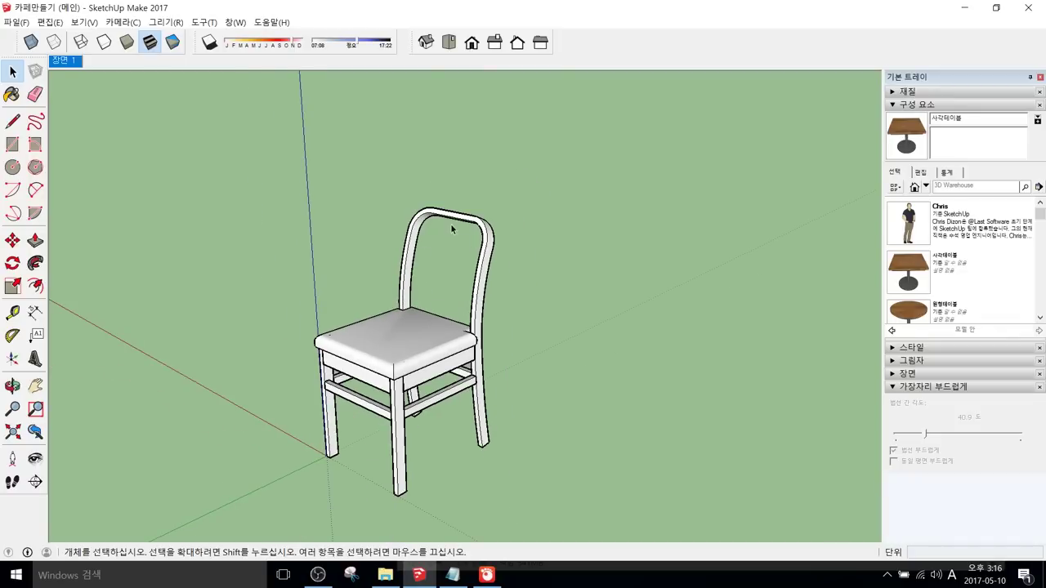
Step: Select the whole chair and place a copy about 1.41 m away from it along the green axis
left_click(455, 329)
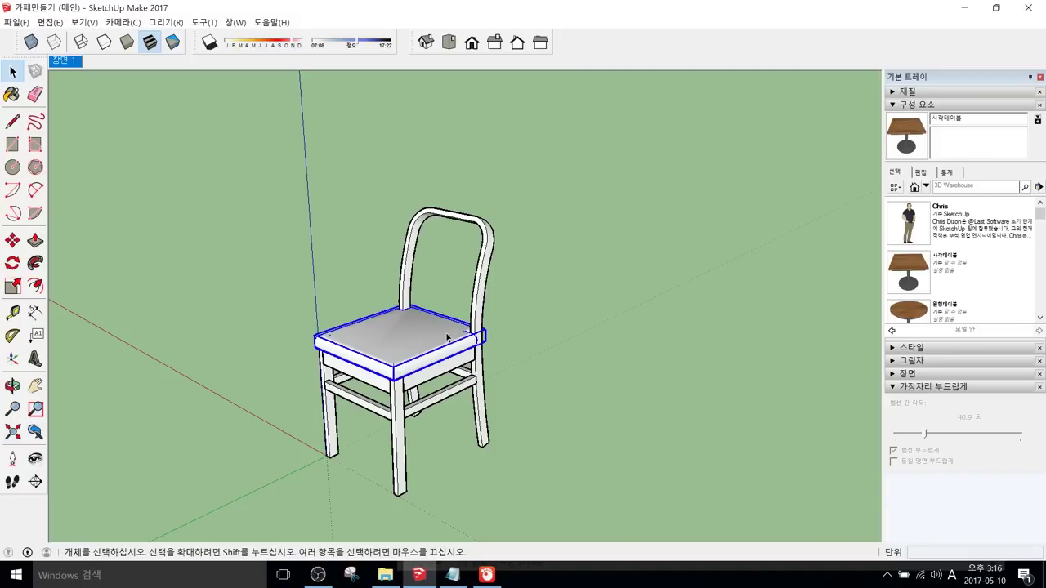
scroll(454, 331, "down", 3)
left_click_drag(412, 330, 538, 470)
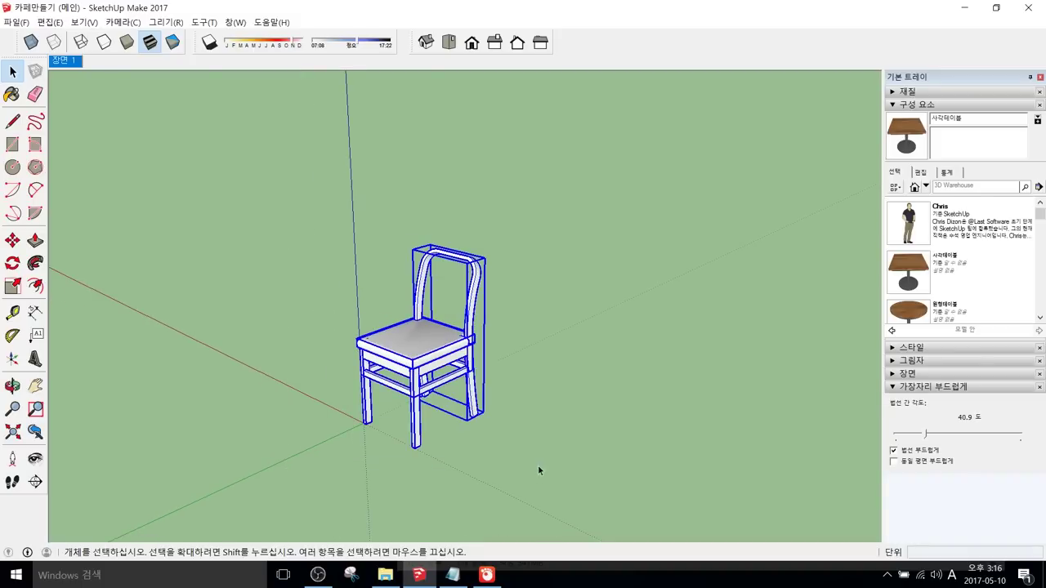
key("m")
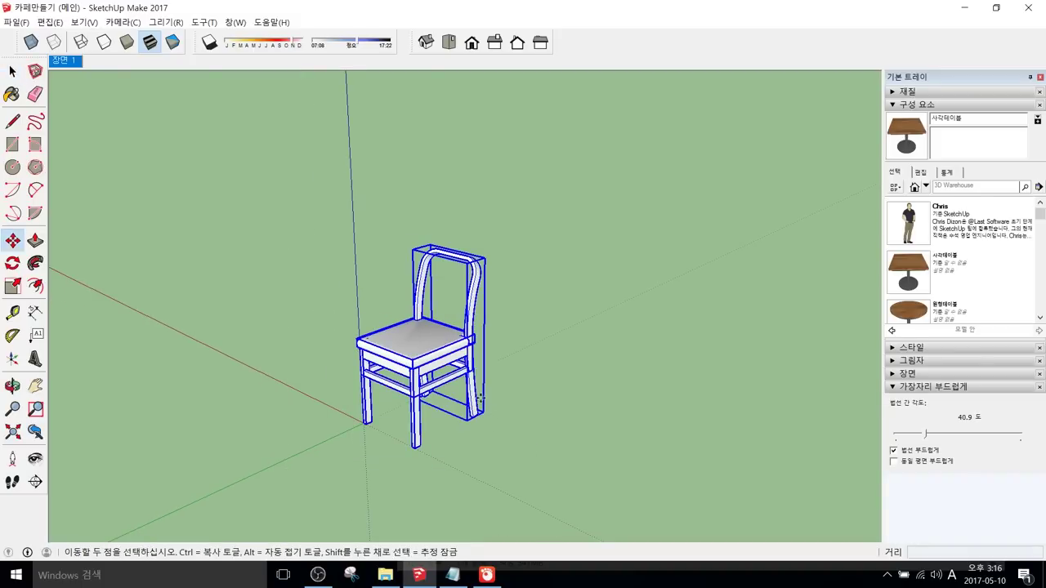
left_click(435, 351)
key("ctrl")
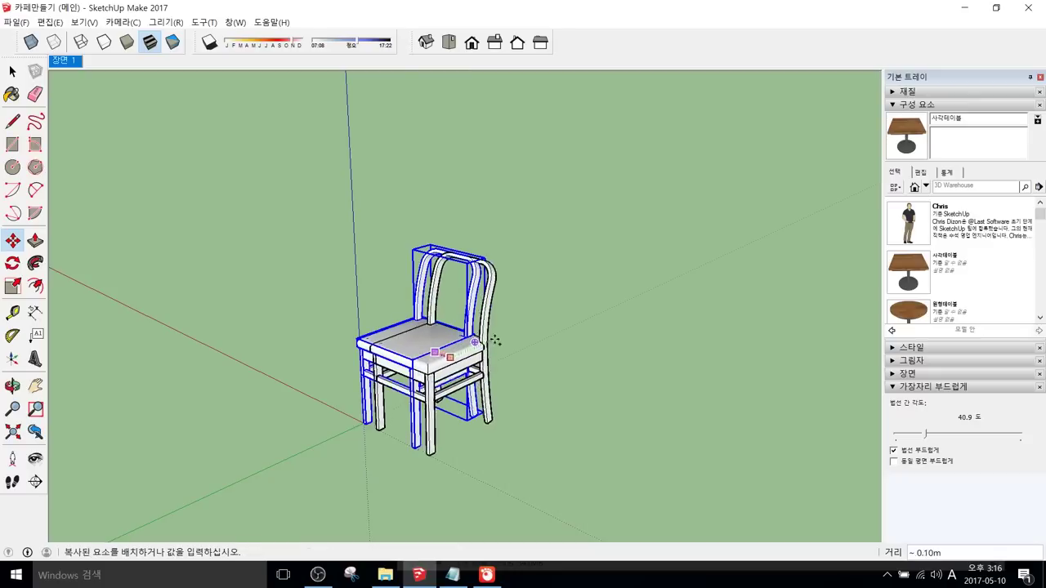
left_click(642, 304)
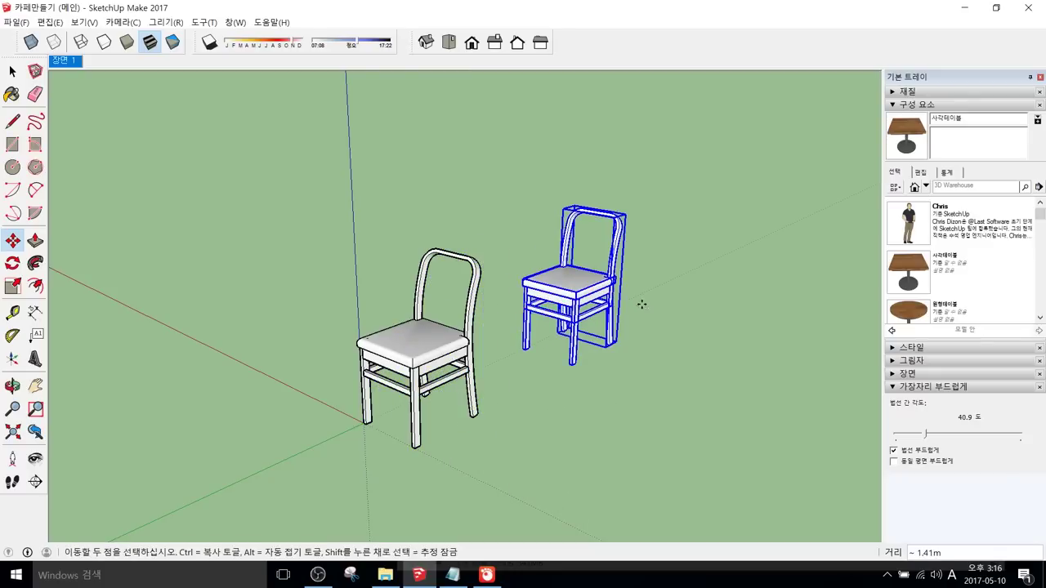
key("space")
left_click(572, 427)
Step: Open the original chair's backrest frame group and set the softening angle of all its edges to 0.0 degrees
middle_click_drag(316, 360, 368, 410, "shift")
scroll(555, 362, "up", 5)
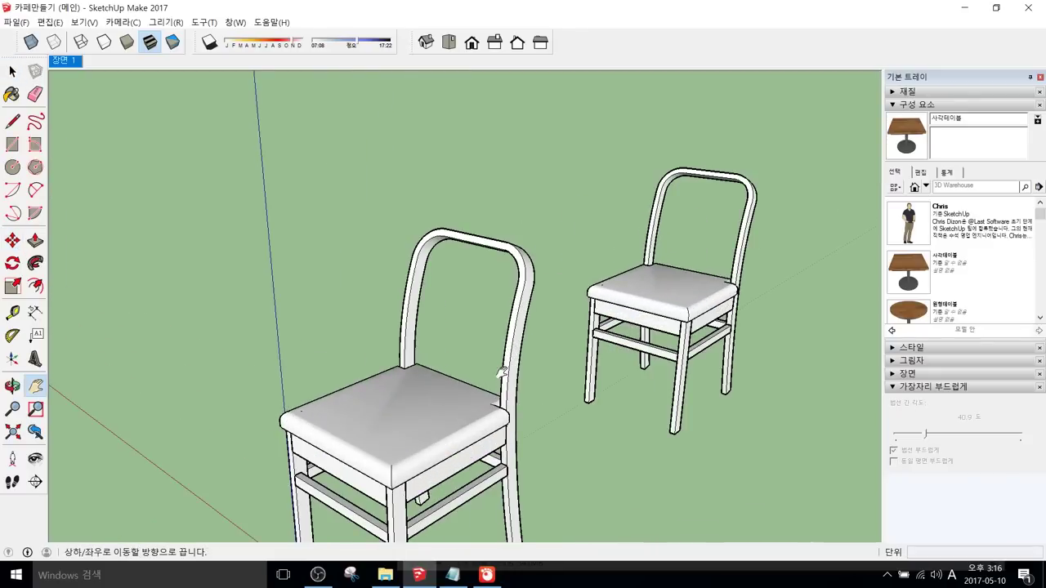
scroll(420, 390, "up", 2)
middle_click_drag(414, 372, 338, 354)
key("space")
left_click(331, 349)
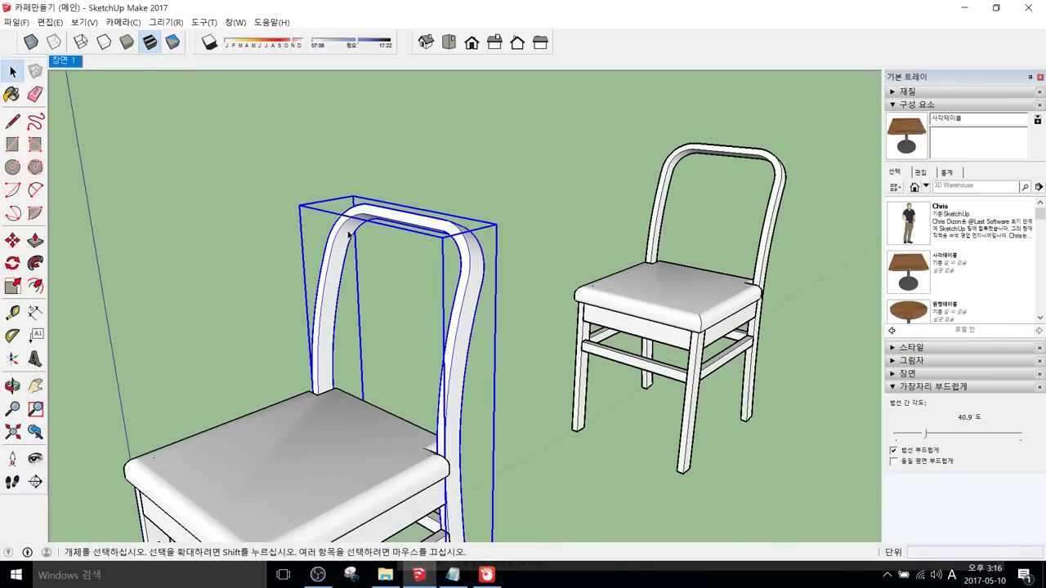
double_click(338, 279)
left_click(328, 312)
middle_click_drag(332, 318, 362, 289)
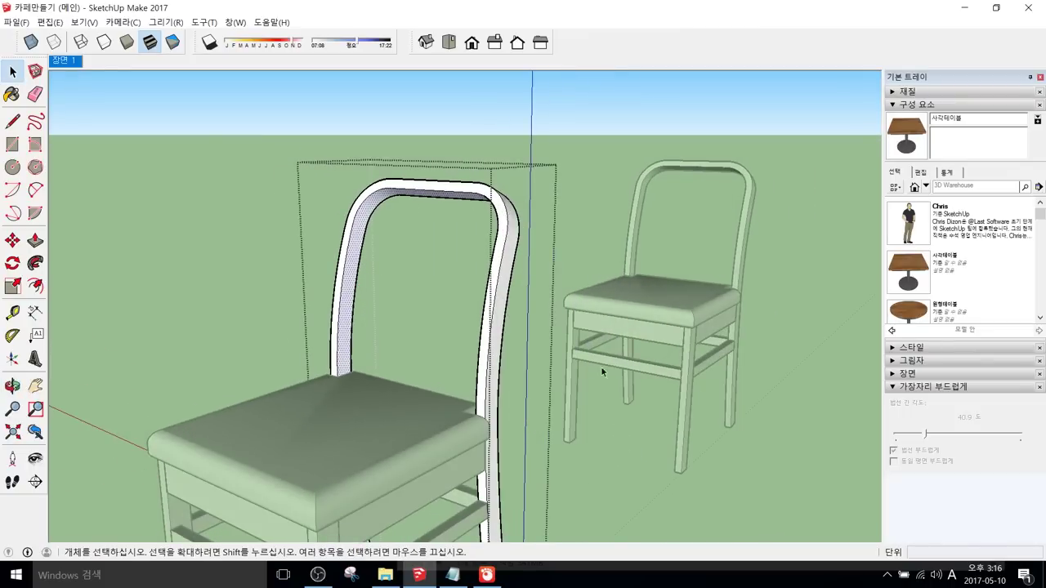
triple_click(352, 247)
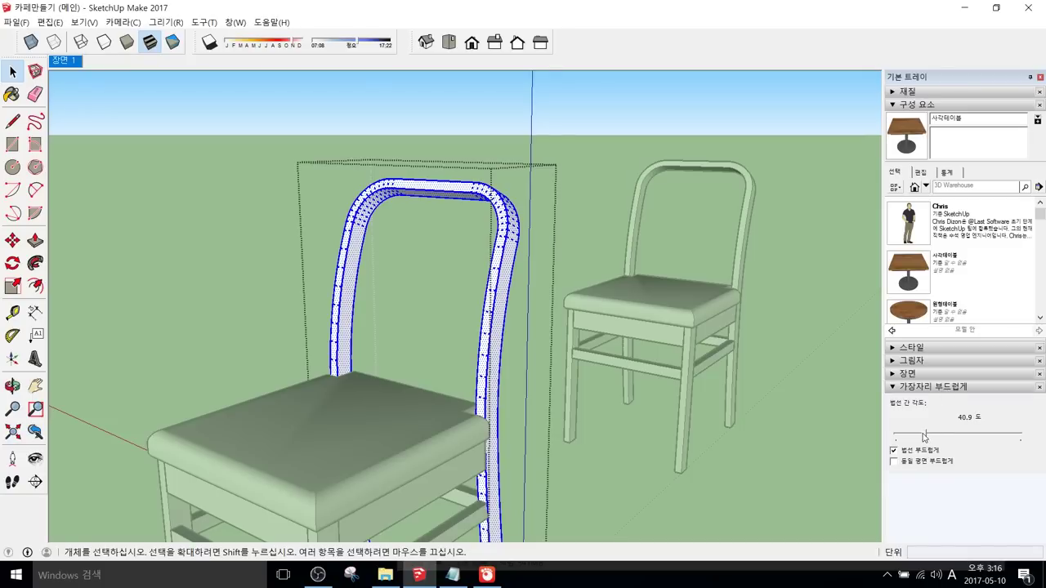
left_click_drag(924, 437, 896, 437)
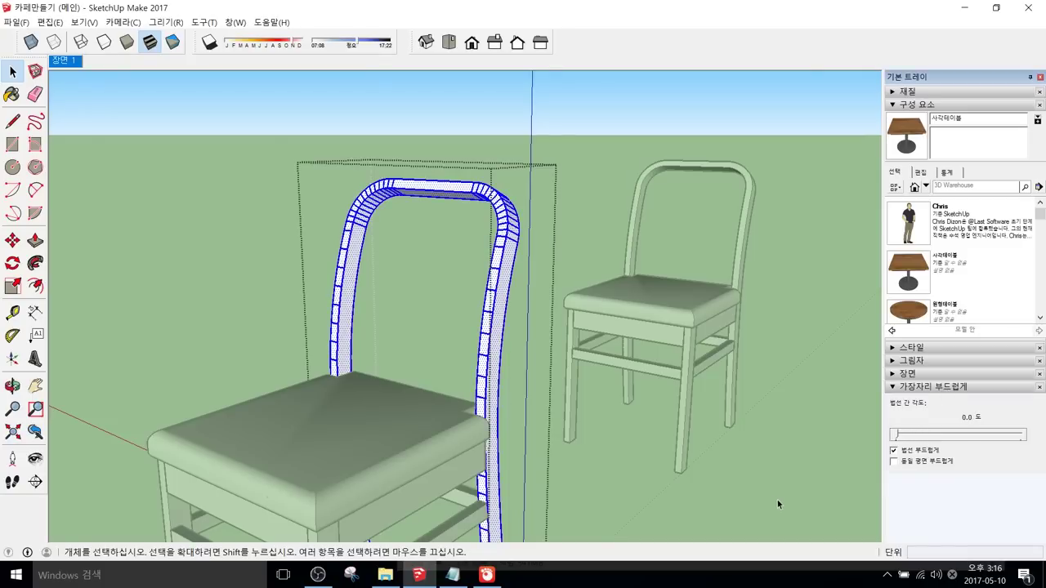
left_click(357, 226)
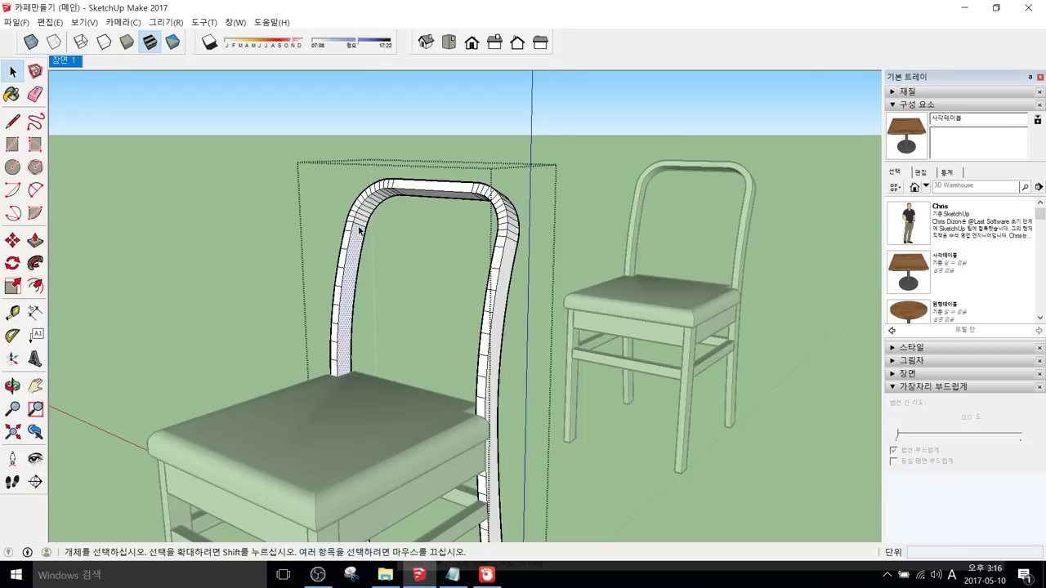
Step: Copy the inner side face of the left backrest post along the red axis to the middle of the frame
scroll(361, 222, "up", 2)
left_click(358, 255)
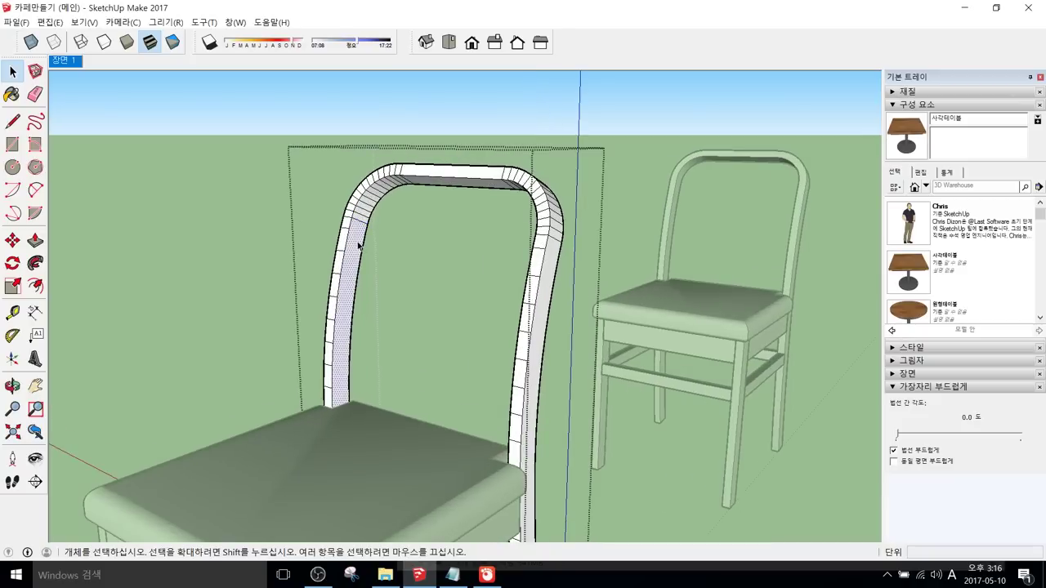
scroll(360, 259, "down", 2)
scroll(360, 258, "down", 3)
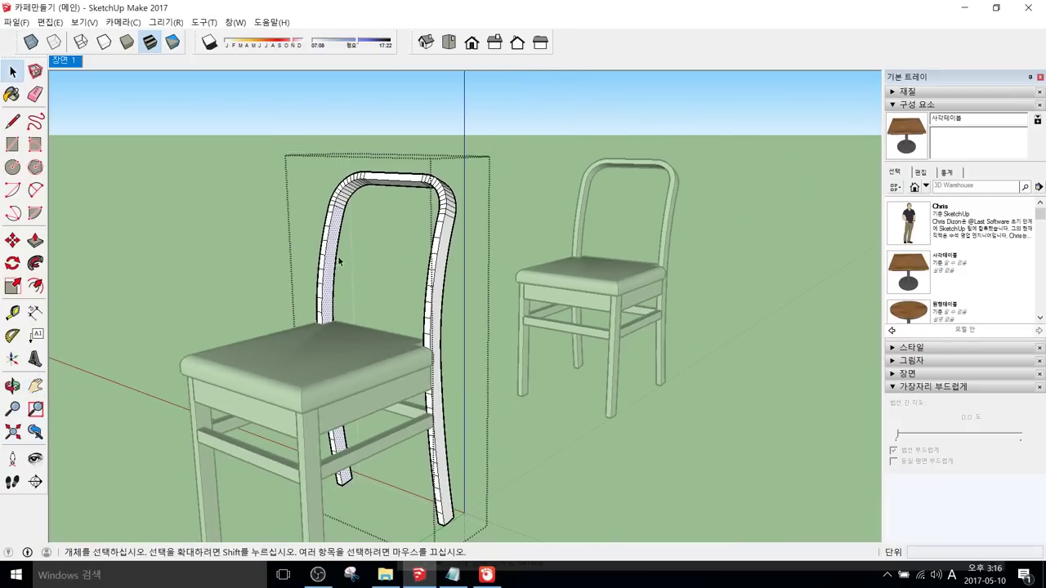
middle_click_drag(342, 353, 339, 347)
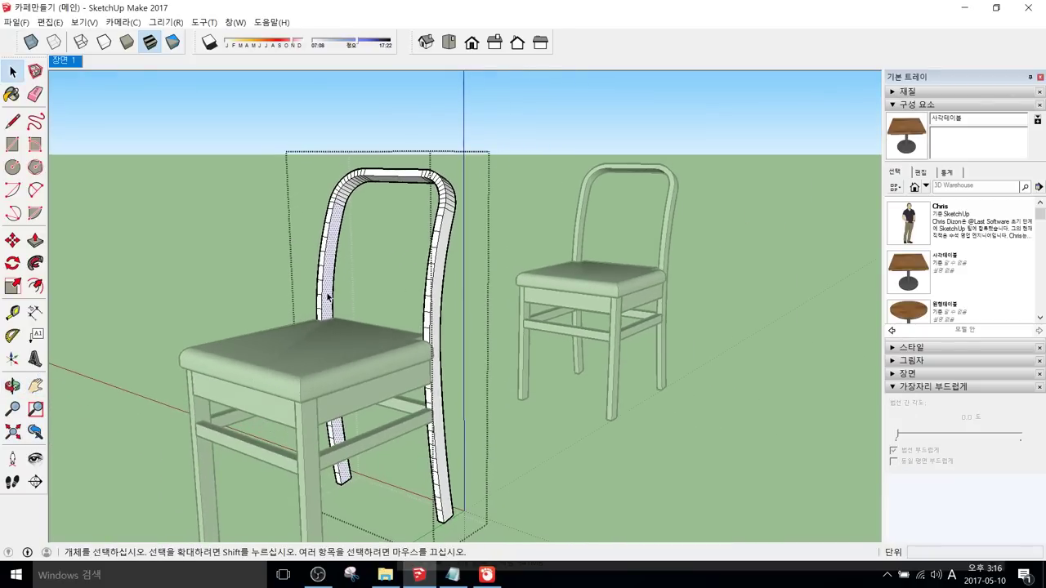
key("m")
key("ctrl")
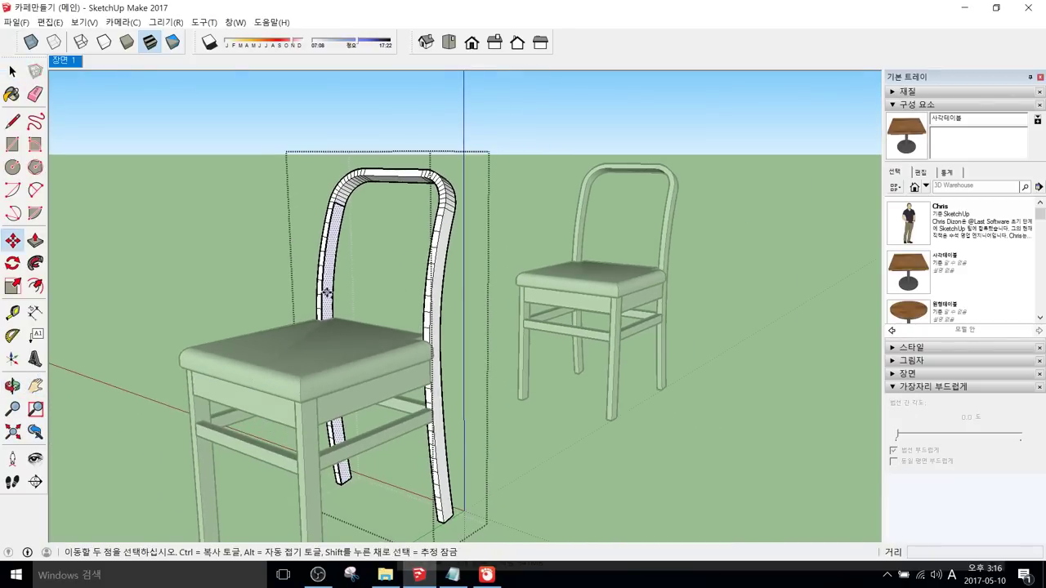
left_click(327, 292)
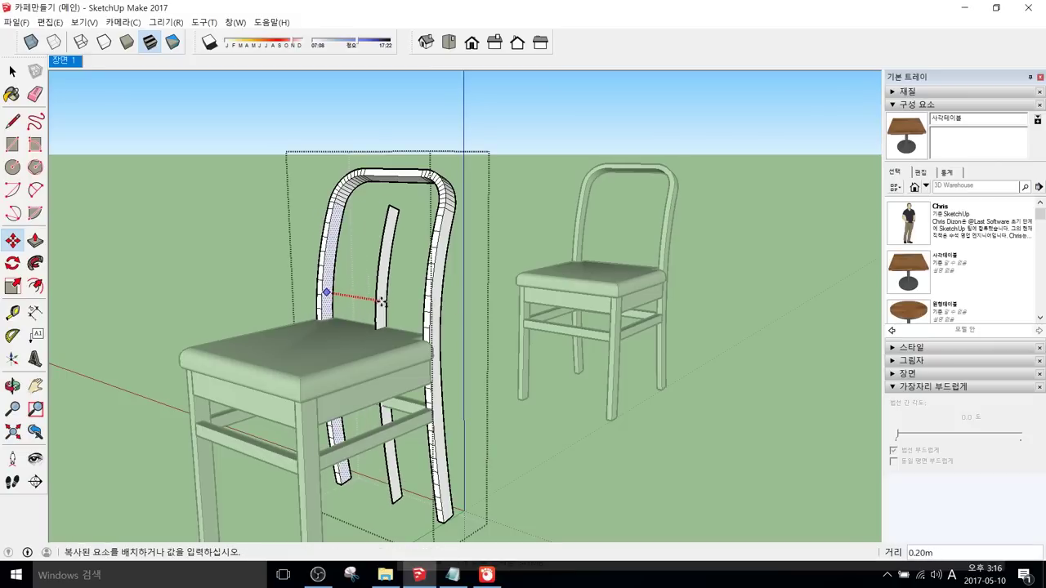
middle_click_drag(370, 300, 359, 304)
scroll(390, 287, "up", 4)
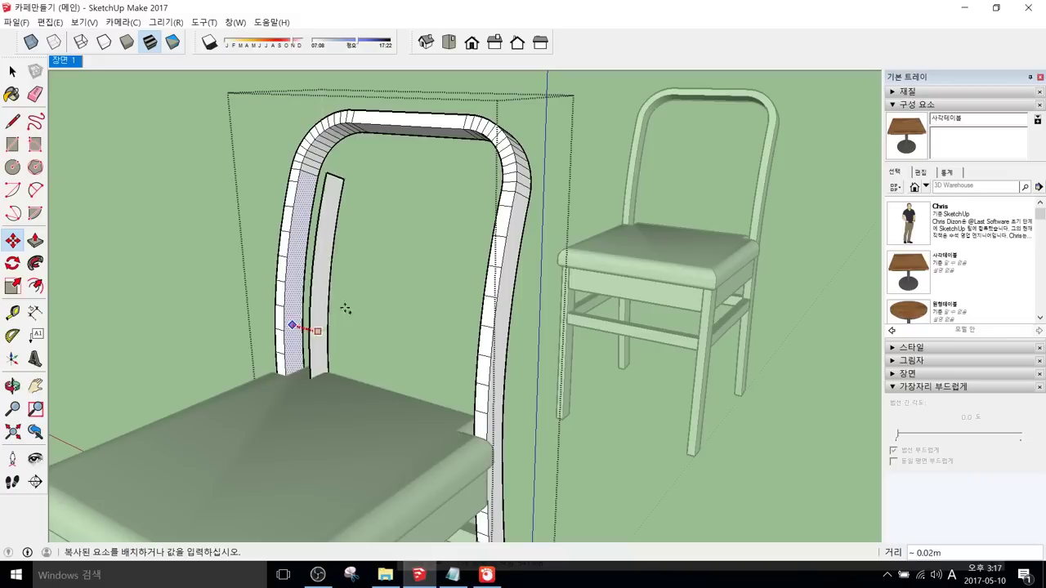
left_click(405, 126)
middle_click_drag(404, 126, 323, 413)
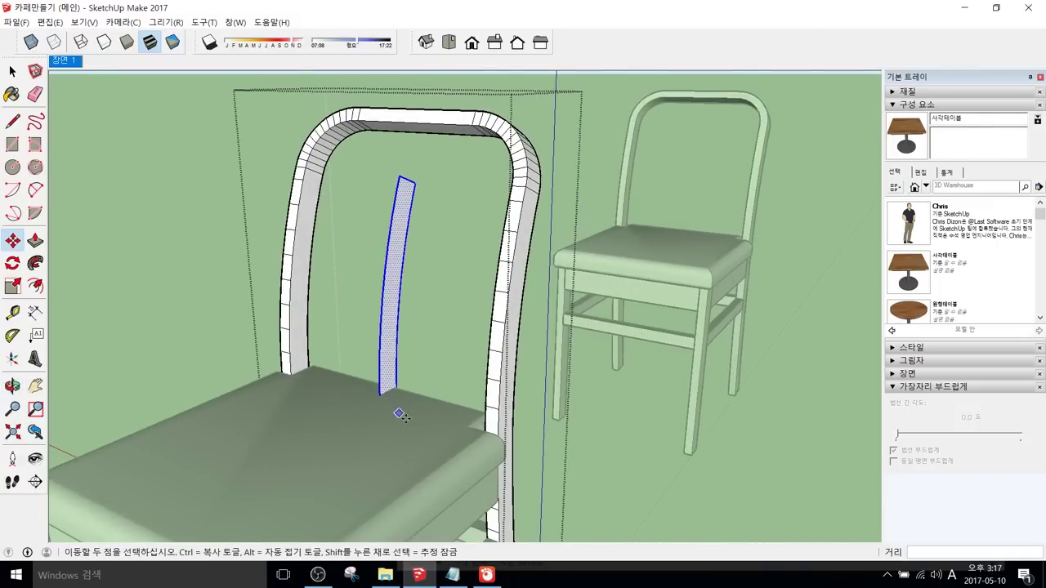
Step: Draw a line about 0.04 m long across the copied strip where it meets the seat surface
scroll(415, 425, "up", 2)
middle_click_drag(415, 425, 304, 437)
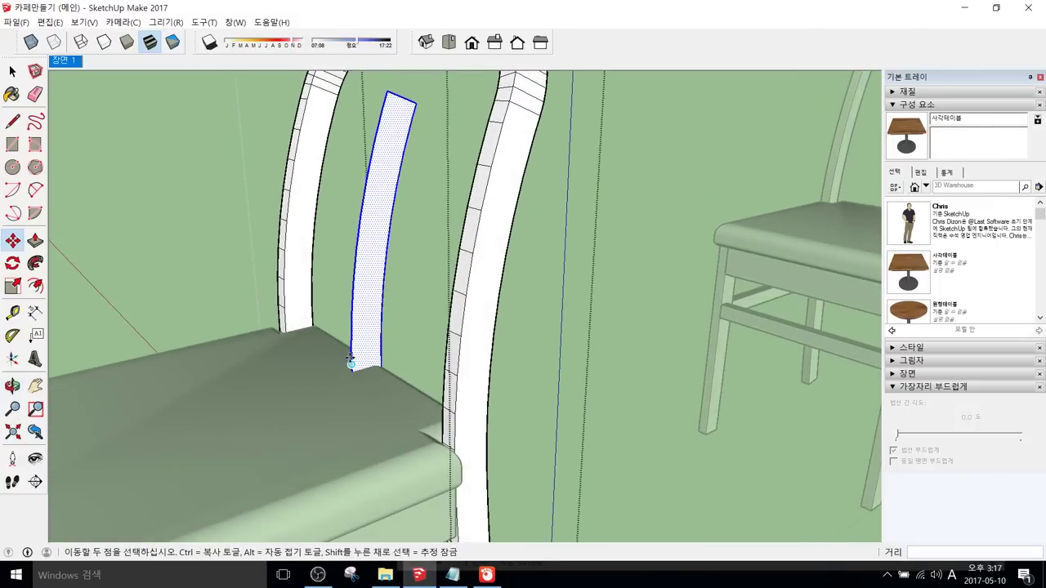
key("l")
scroll(350, 363, "up", 2)
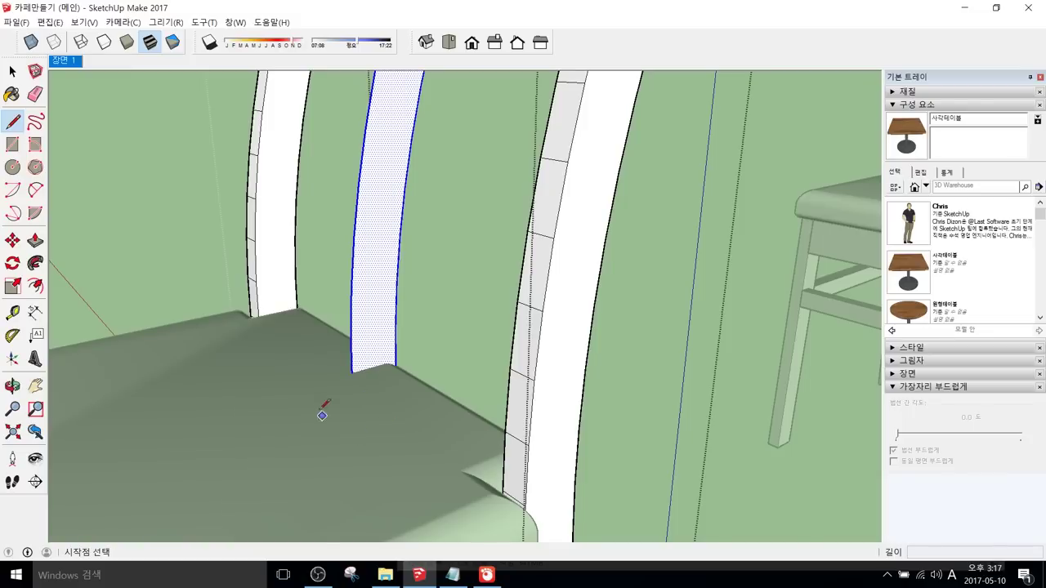
left_click(352, 371)
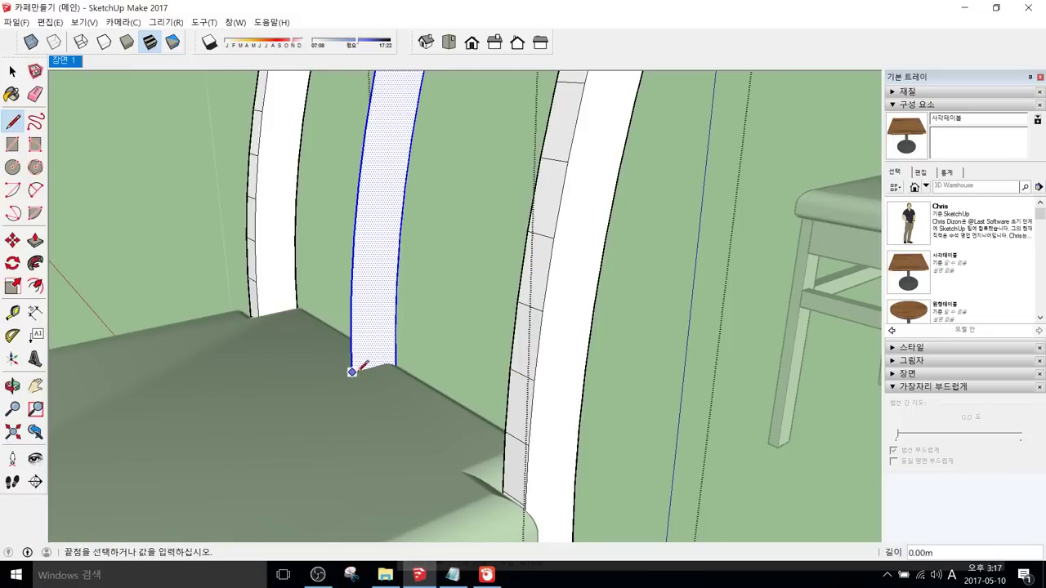
left_click(397, 357)
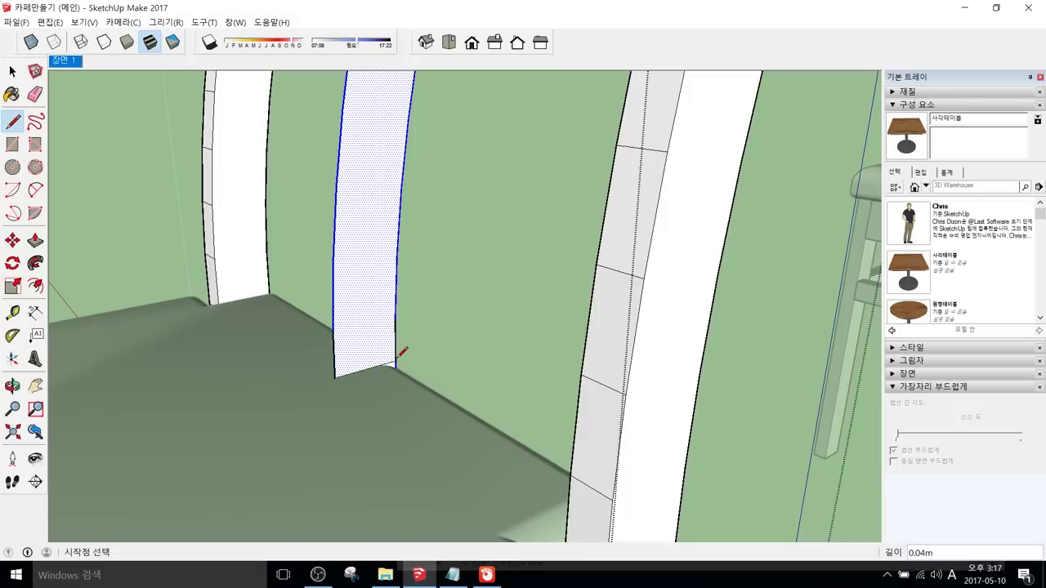
Step: Delete the lower part of the copied strip, including all its leftover edges beneath the seat
mouse_move(385, 359)
middle_mouse_down()
mouse_move(289, 380)
mouse_move(378, 355)
mouse_move(351, 490)
mouse_move(371, 427)
middle_mouse_up()
scroll(321, 370, "down", 6)
scroll(378, 355, "down", 2)
key("space")
key("e")
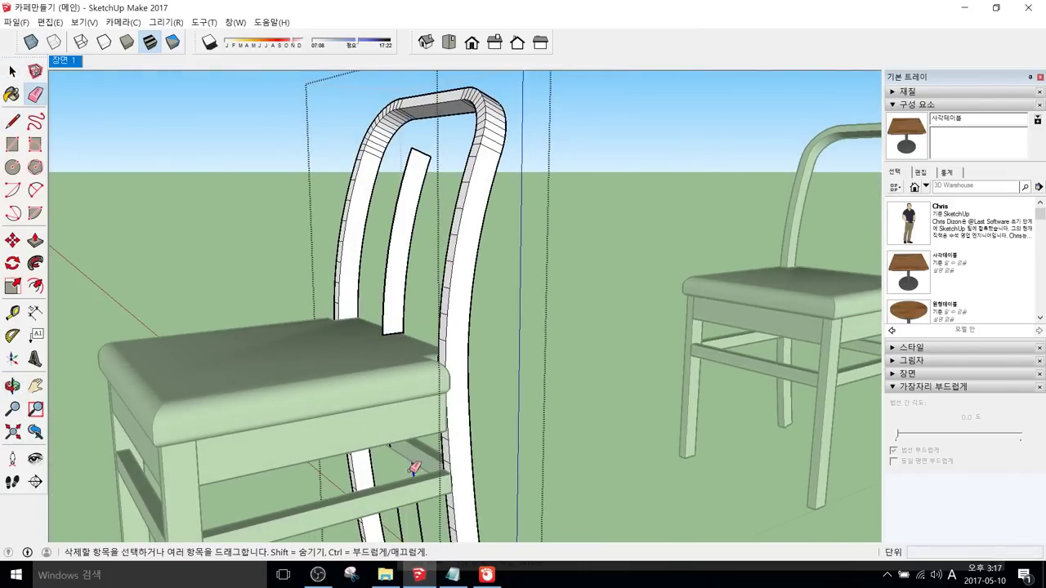
mouse_move(400, 474)
middle_mouse_down()
mouse_move(92, 421)
mouse_move(357, 426)
mouse_move(348, 429)
mouse_move(351, 401)
middle_mouse_up()
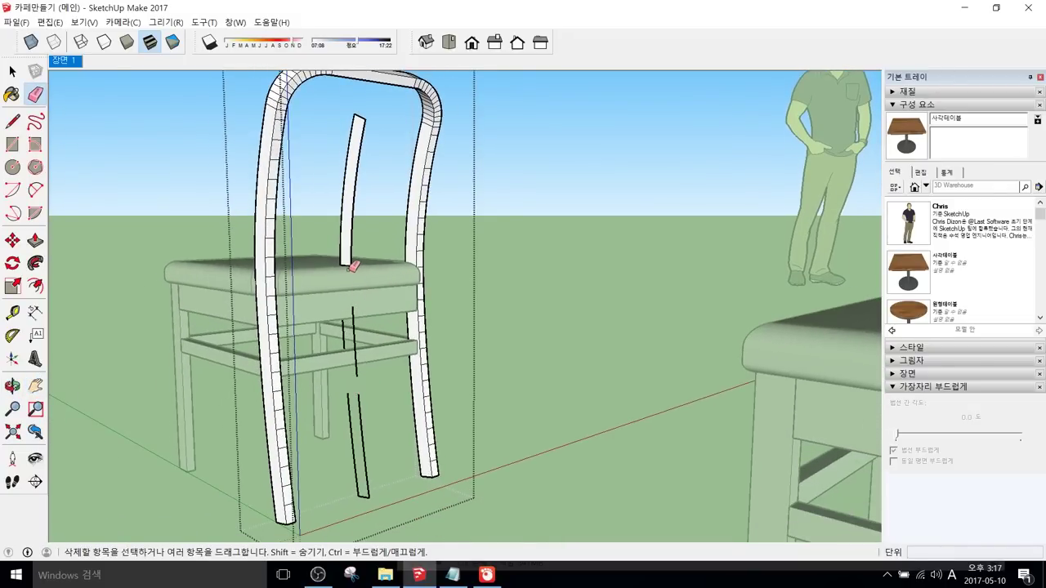
scroll(354, 264, "up", 3)
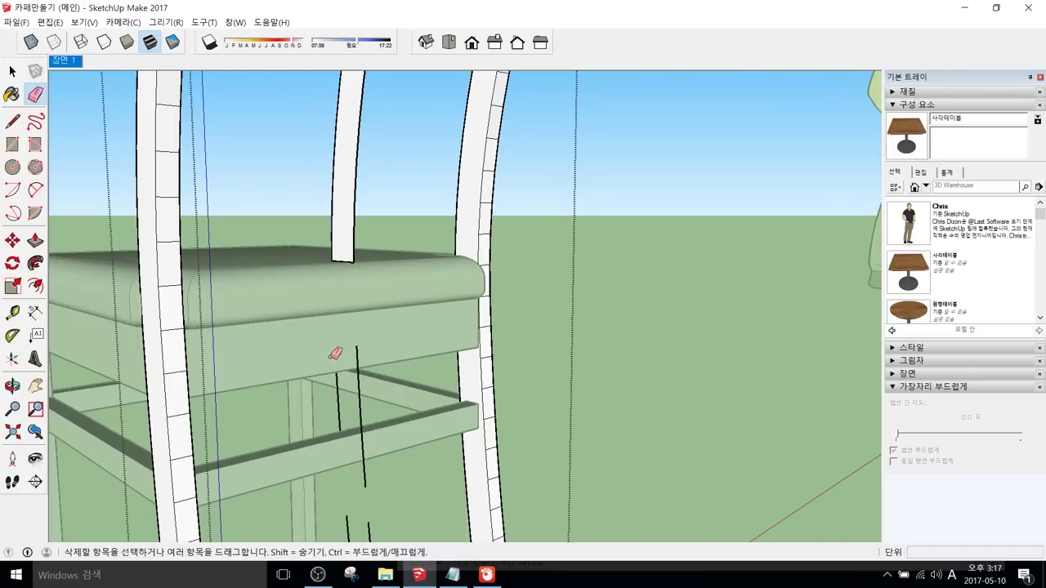
scroll(359, 351, "down", 3)
key("space")
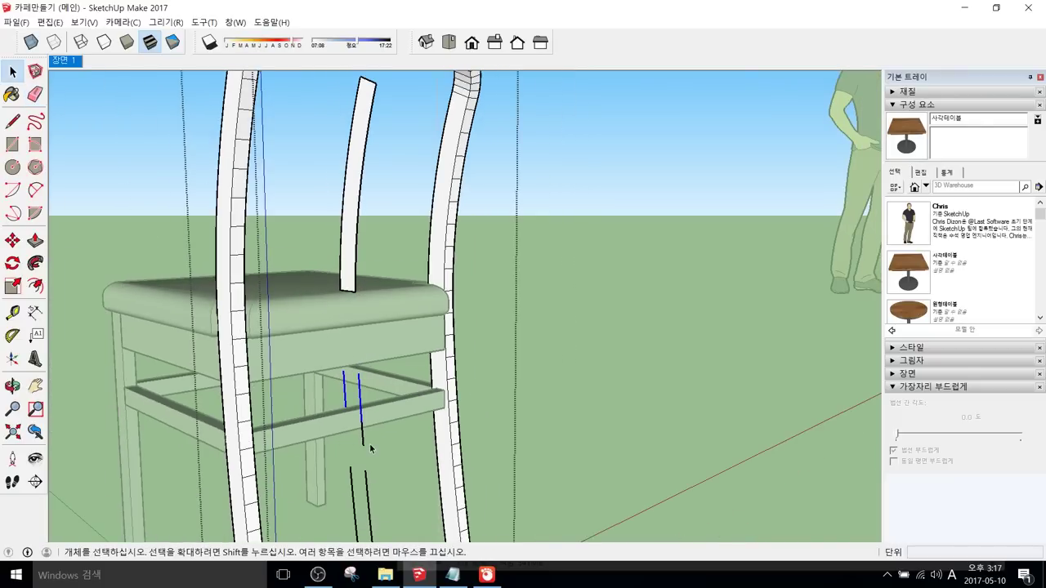
scroll(369, 456, "down", 2)
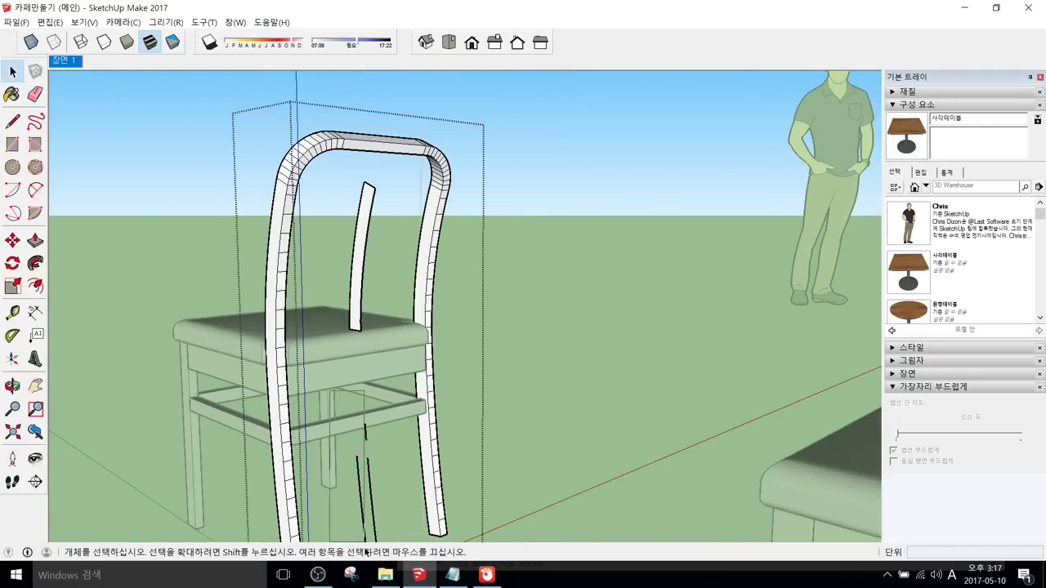
key("h")
scroll(372, 482, "down", 2)
middle_click_drag(372, 482, 362, 387, "shift")
left_click_drag(346, 423, 377, 492)
key("Delete")
middle_click_drag(390, 392, 381, 294)
scroll(380, 290, "up", 2)
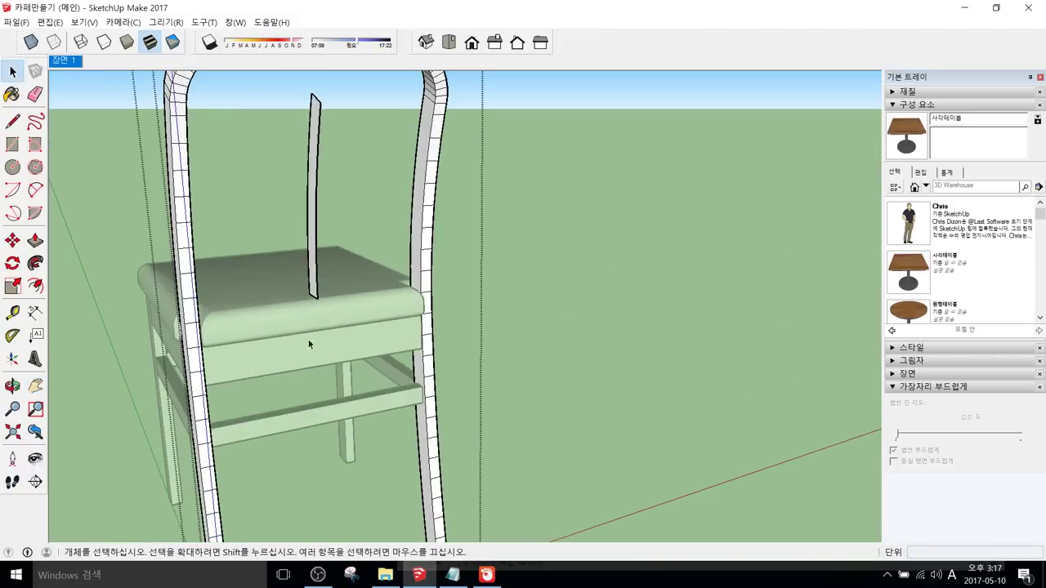
mouse_move(337, 341)
middle_mouse_down()
mouse_move(414, 228)
mouse_move(414, 264)
middle_mouse_up()
scroll(378, 313, "up", 1)
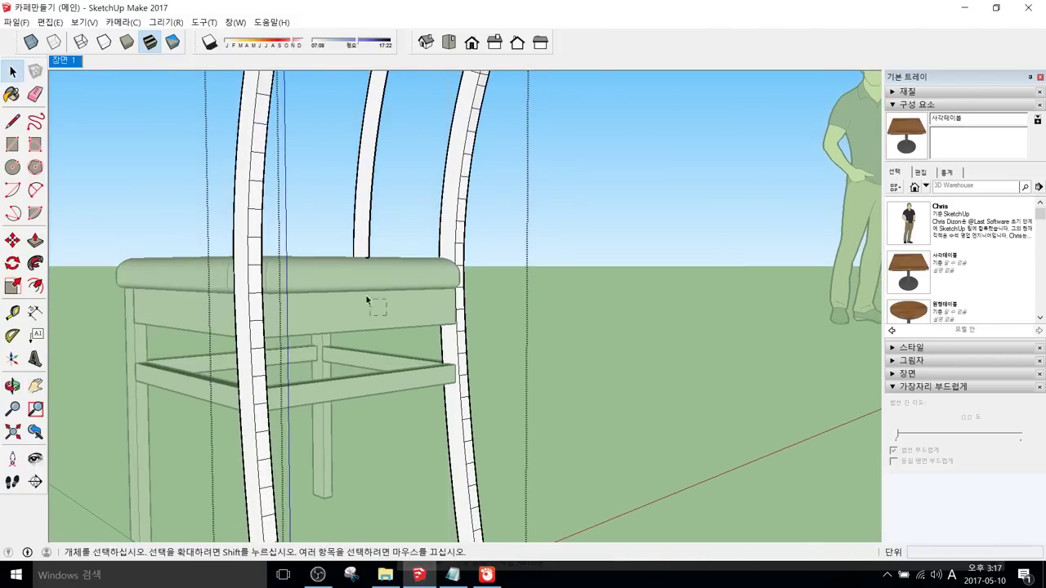
Step: Offset the outline of the remaining curved strip inward by 0.01 m
mouse_move(334, 266)
middle_mouse_down()
mouse_move(345, 289)
mouse_move(626, 380)
mouse_move(592, 343)
mouse_move(508, 344)
middle_mouse_up()
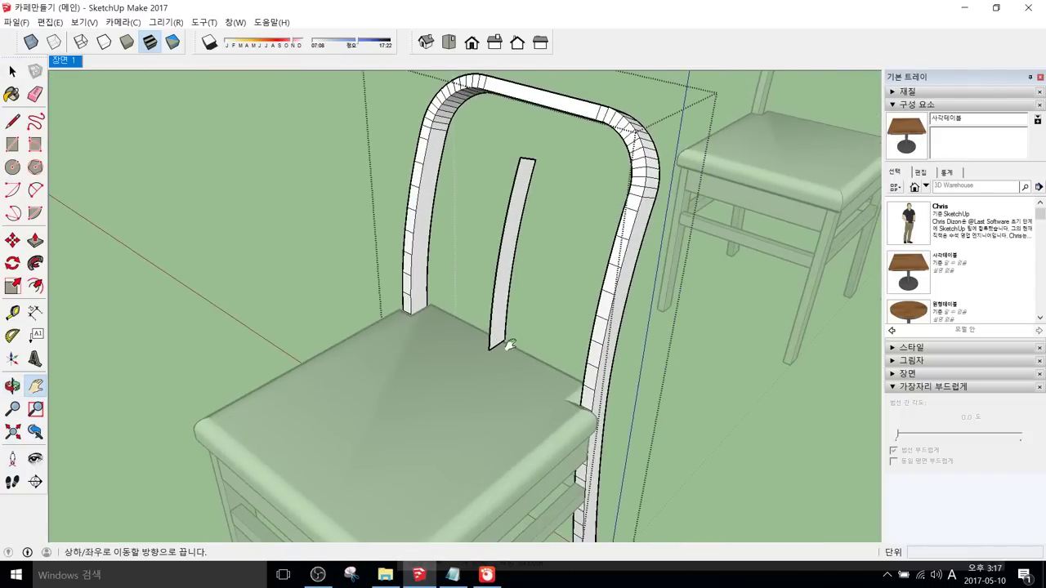
scroll(511, 262, "up", 1)
left_click(508, 264)
scroll(516, 267, "down", 2)
middle_click_drag(516, 267, 424, 274, "shift")
scroll(436, 234, "up", 4)
key("f")
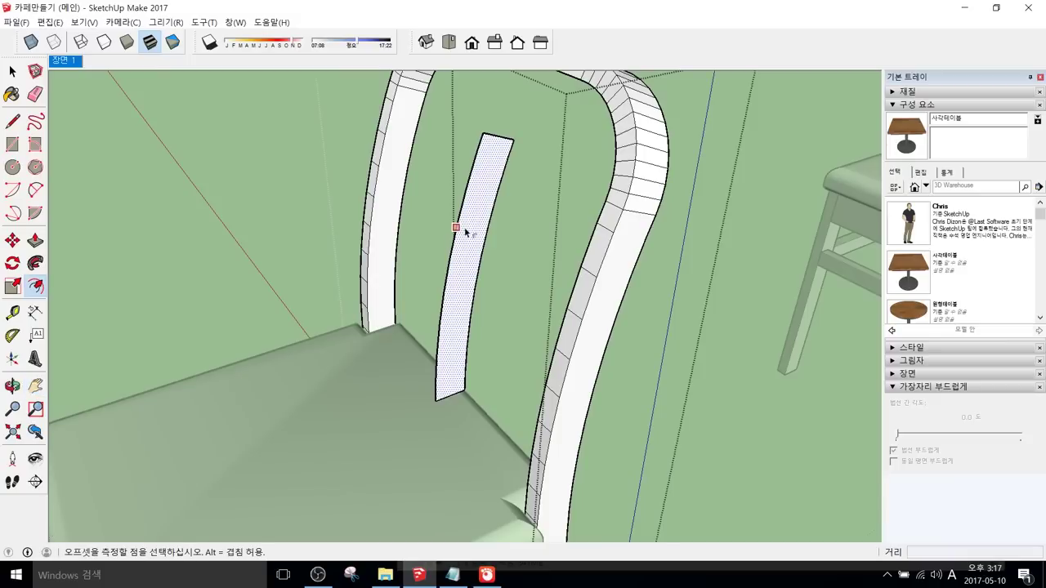
left_click(456, 228)
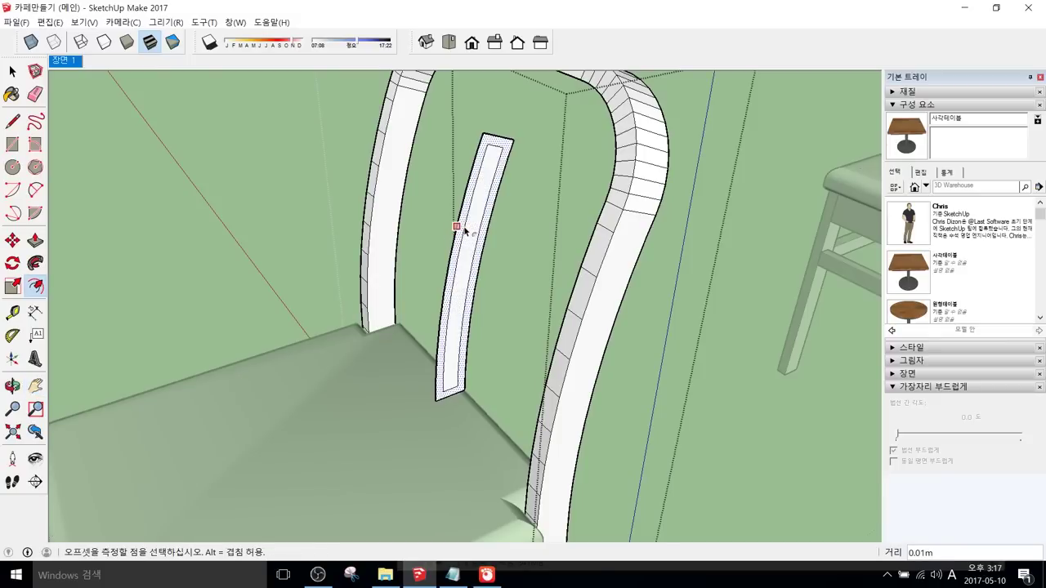
left_click(464, 231)
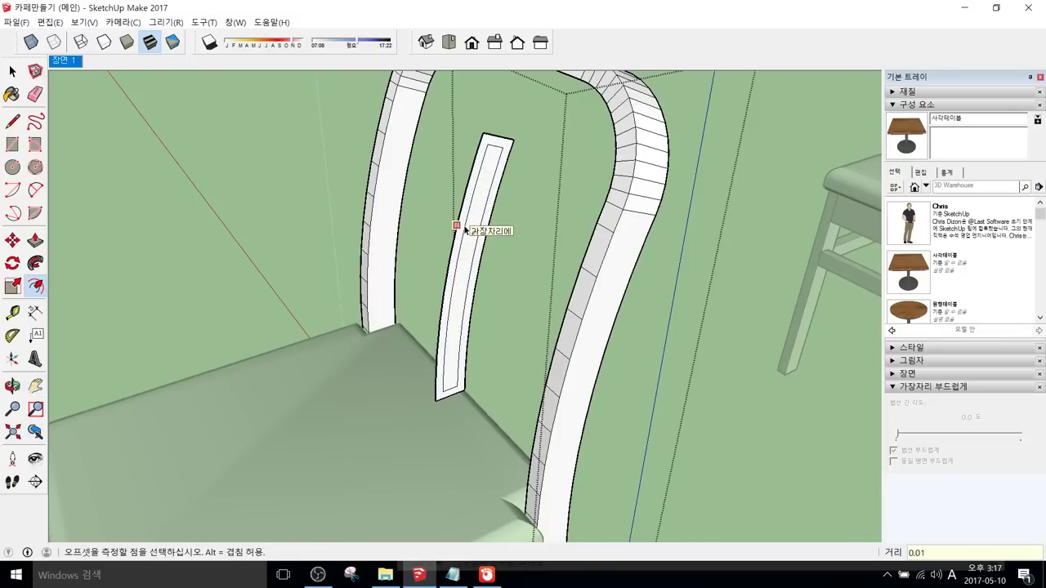
Step: Erase the strip's outer outline so only the narrow inner face is left
key("e")
left_click(514, 141)
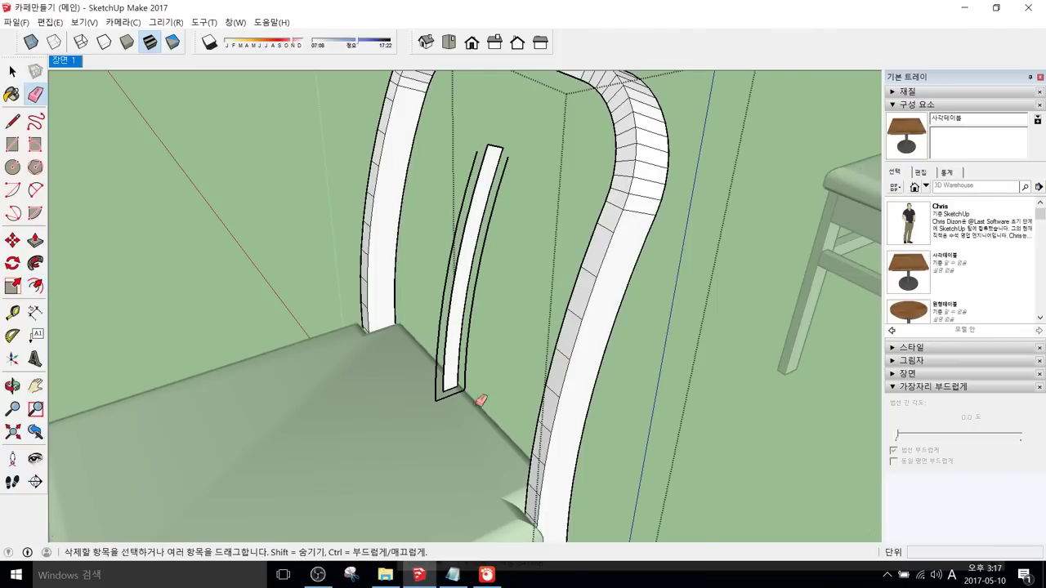
scroll(461, 397, "up", 1)
scroll(470, 386, "down", 2)
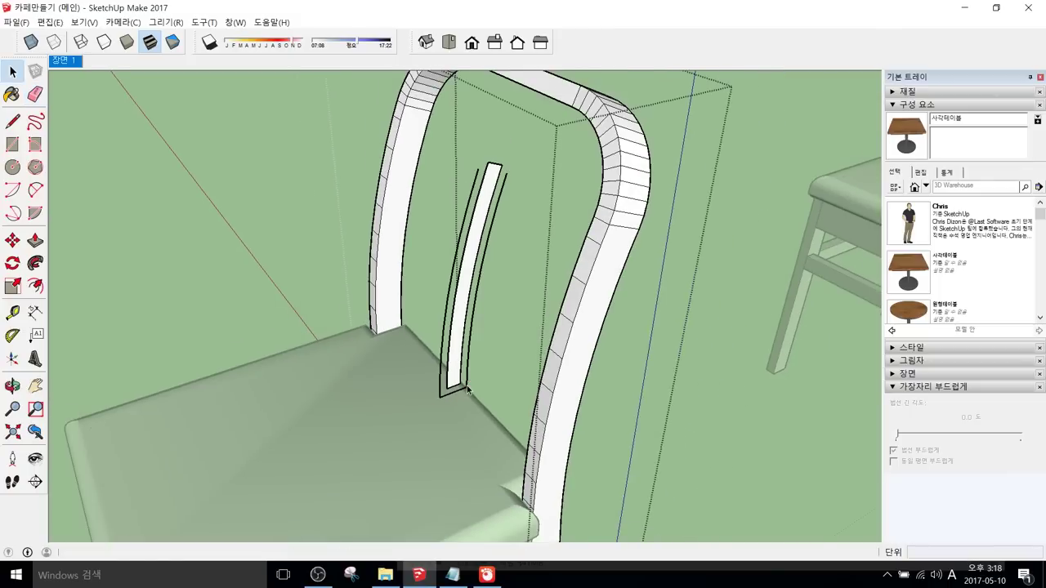
key("space")
left_click(467, 383)
left_click(466, 383)
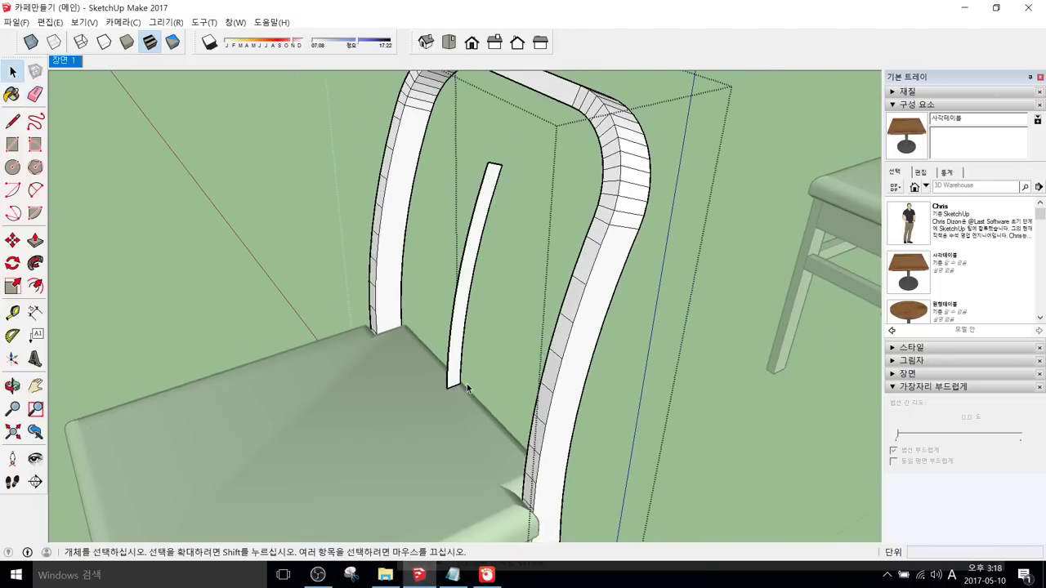
Step: Extrude the narrow curved face sideways with Push/Pull to form a solid backrest slat
middle_click_drag(466, 383, 458, 338)
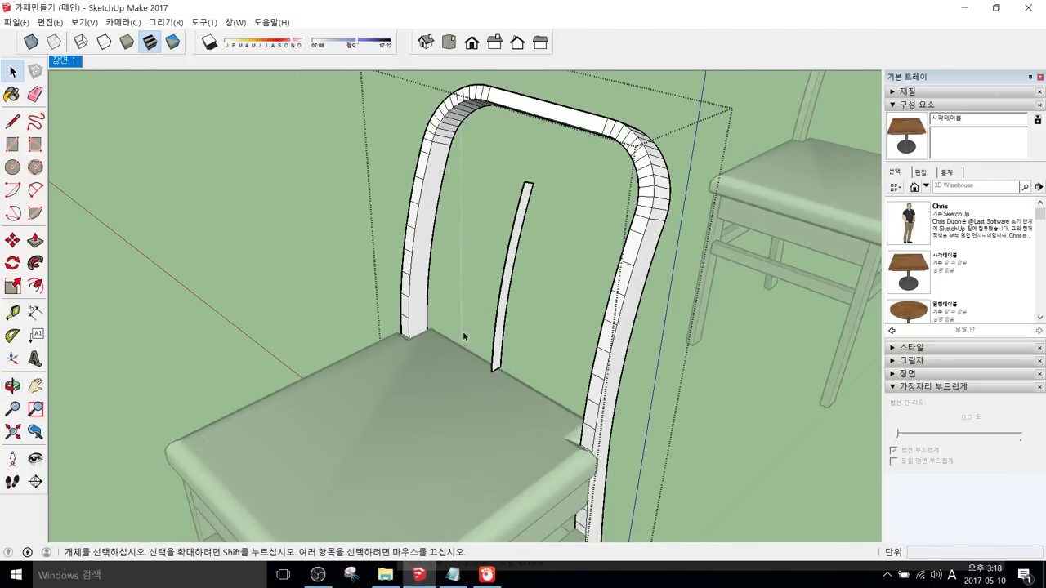
key("p")
scroll(510, 314, "up", 3)
scroll(506, 314, "down", 3)
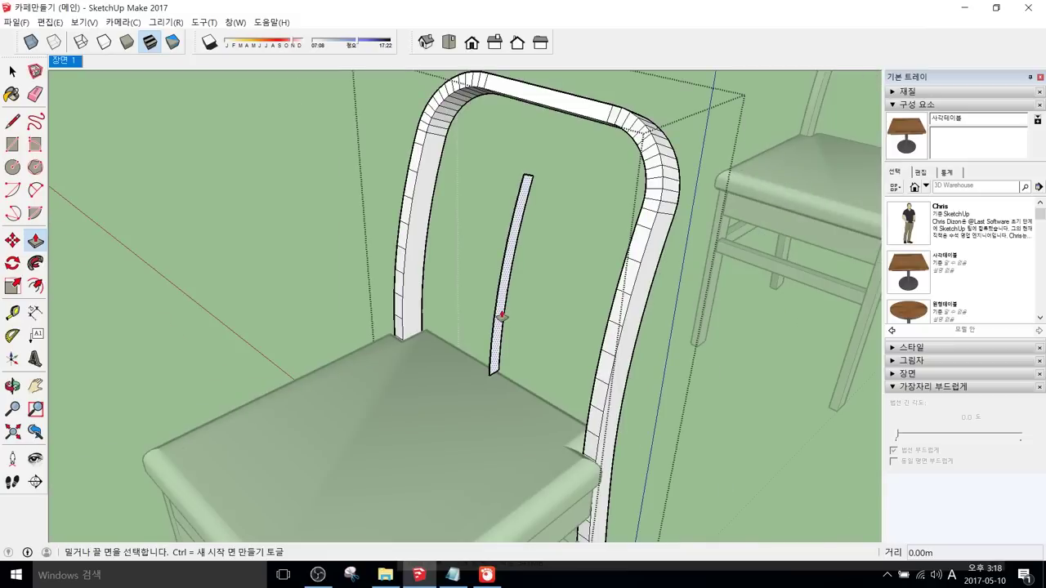
left_click(501, 316)
type("0.")
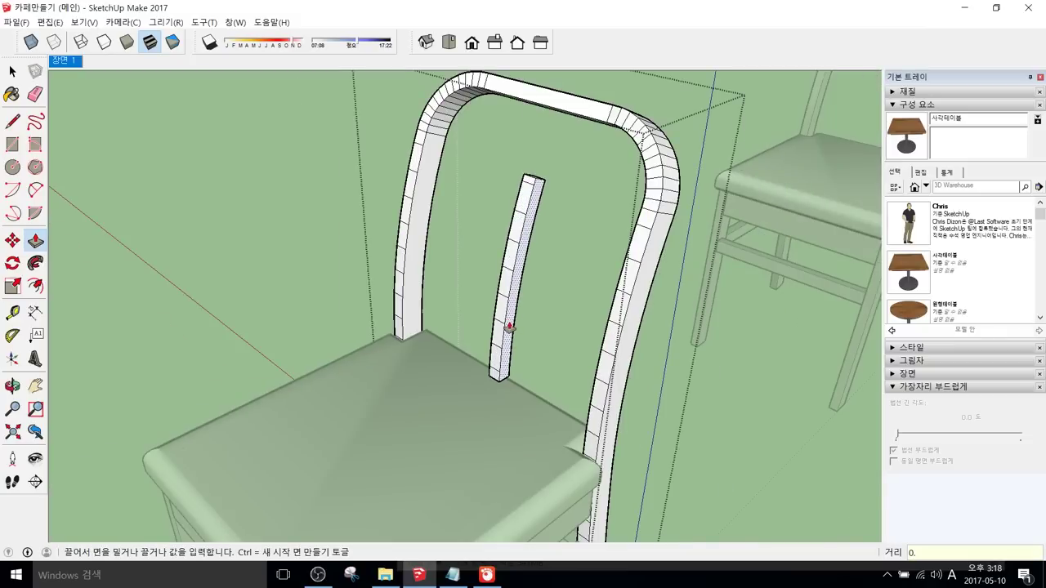
key("Return")
Step: Adjust the slat's thickness by pushing and pulling its two opposite side faces
middle_click_drag(500, 334, 339, 331)
left_click(398, 310)
middle_click_drag(398, 310, 564, 308)
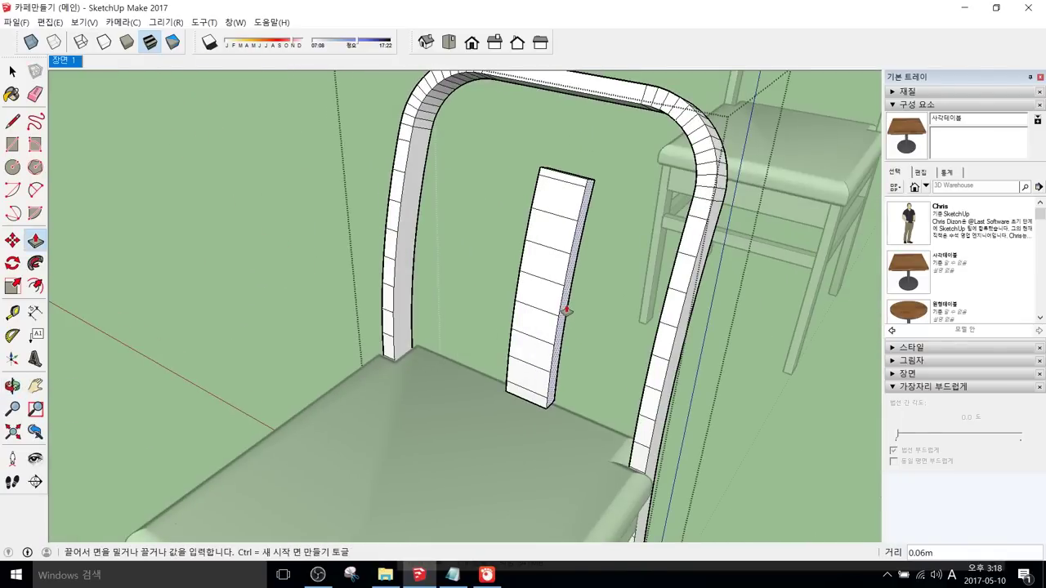
key("Return")
middle_click_drag(557, 311, 764, 267)
left_click(765, 262)
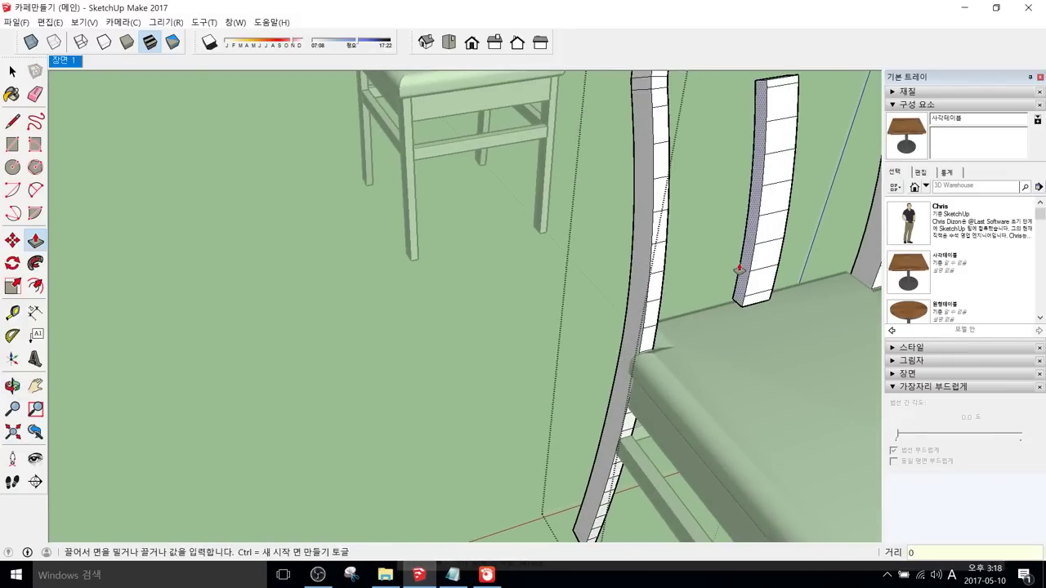
middle_click_drag(742, 264, 482, 318)
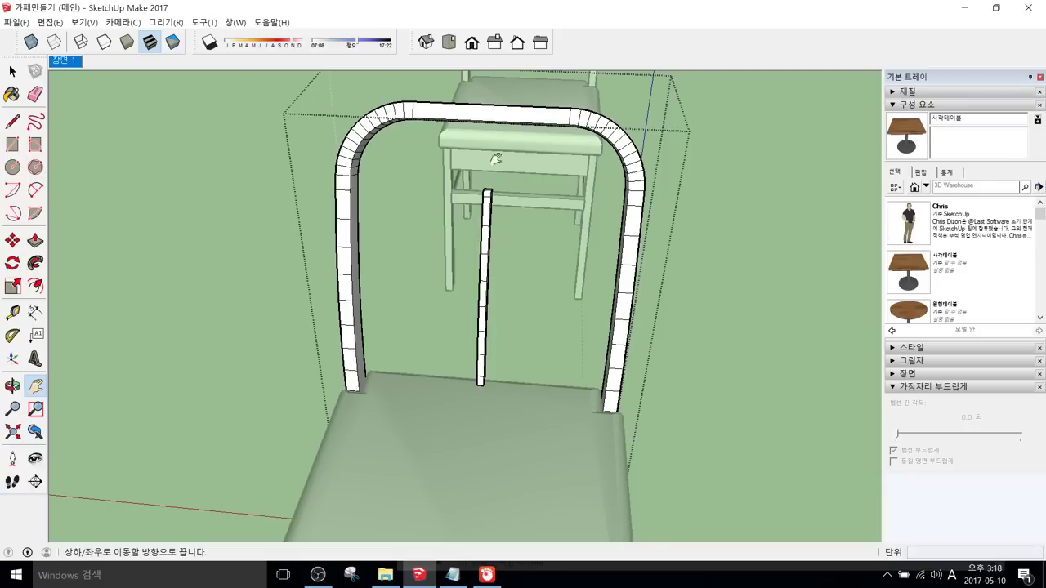
middle_click_drag(495, 250, 430, 257)
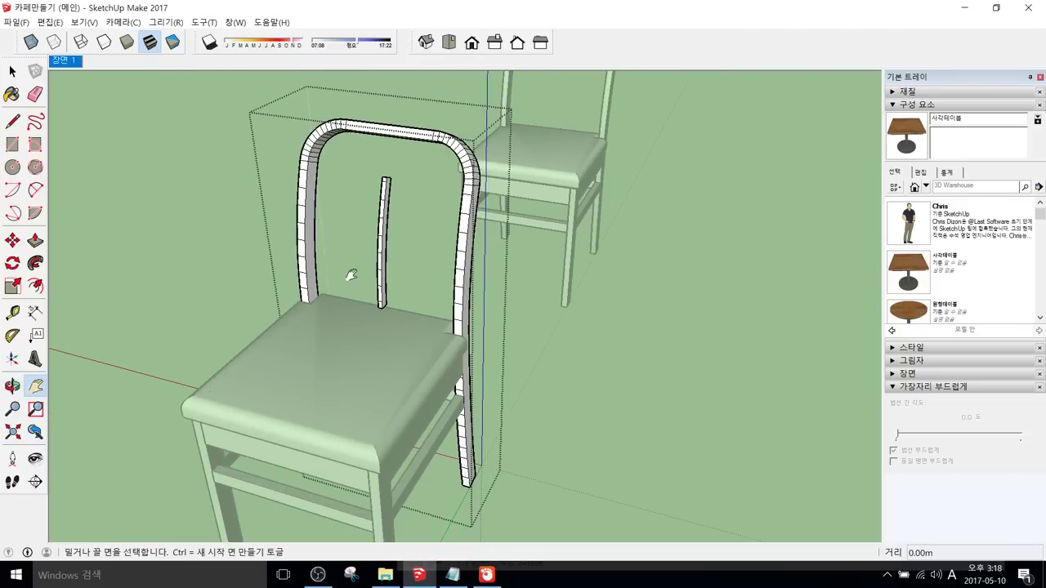
Step: Select all geometry in the backrest frame group, set the edge softening angle to 29.1 degrees and leave the group
key("space")
middle_click_drag(379, 280, 431, 294, "shift")
key("ctrl+a")
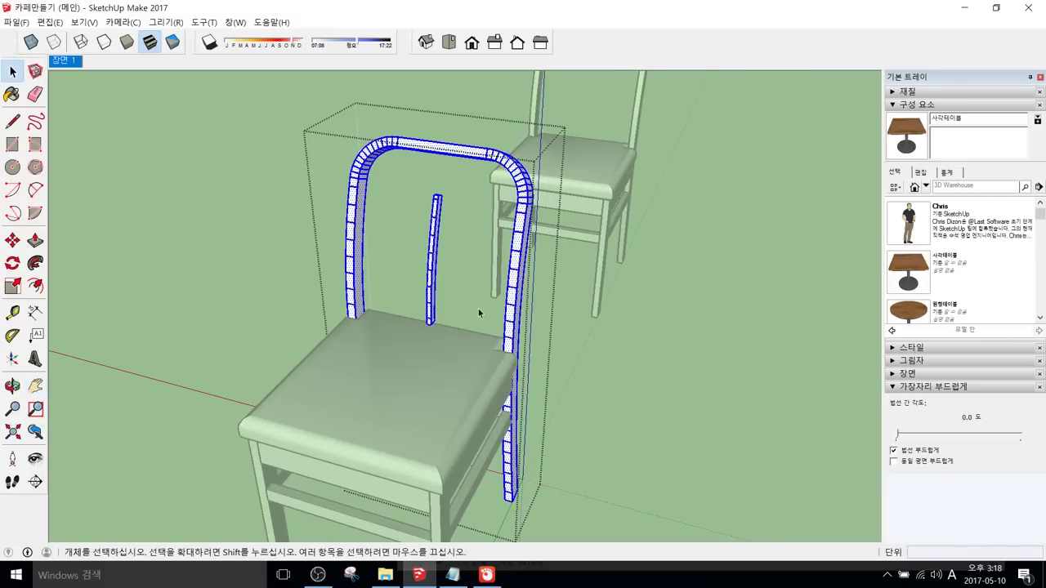
left_click_drag(897, 434, 915, 435)
middle_click_drag(490, 286, 425, 298)
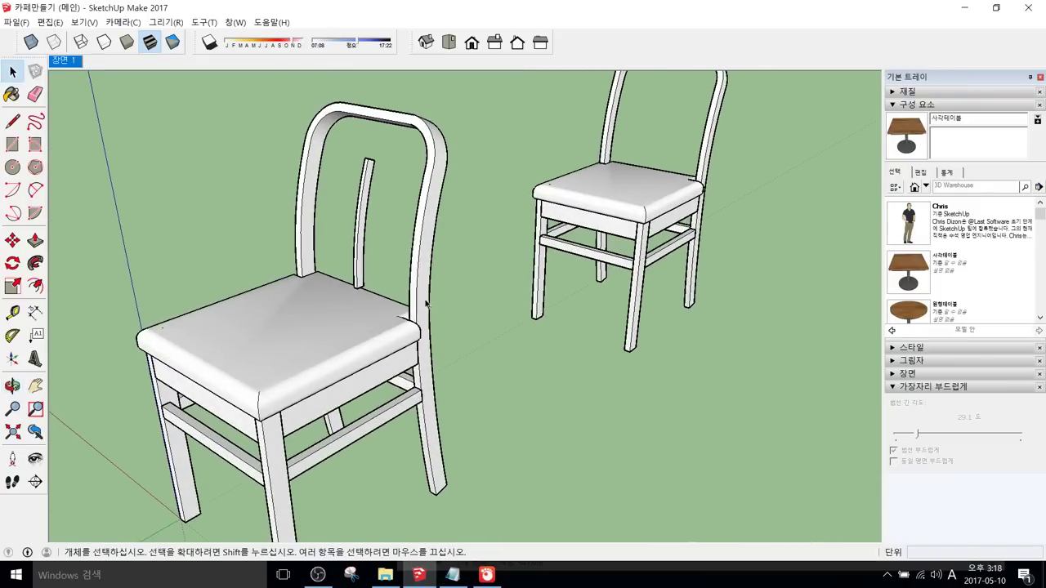
Step: Open the original chair's backrest frame group for editing and select the curved slat inside it
double_click(425, 298)
scroll(395, 290, "up", 5)
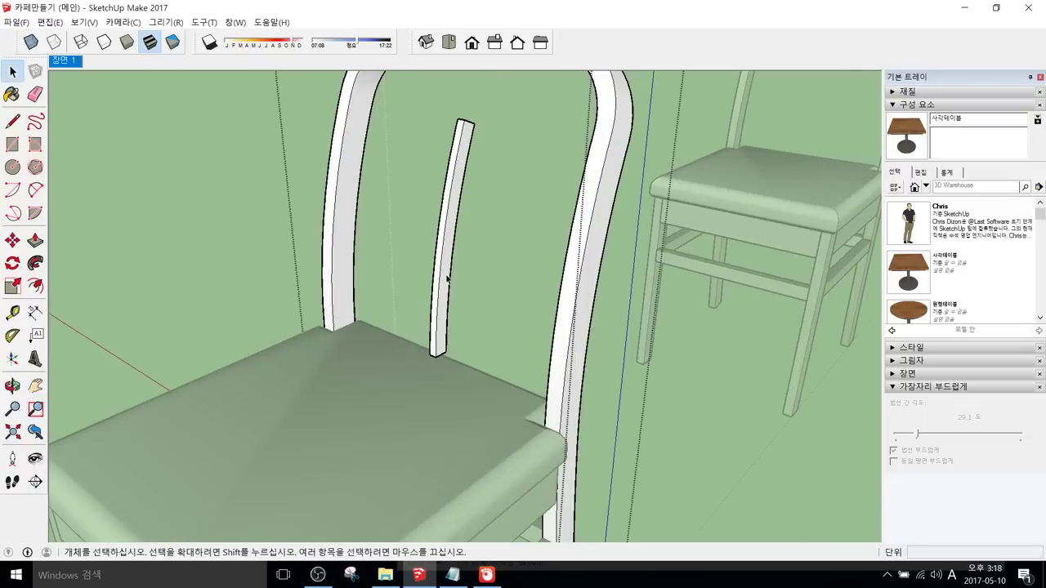
left_click(439, 281)
middle_click_drag(439, 280, 493, 306)
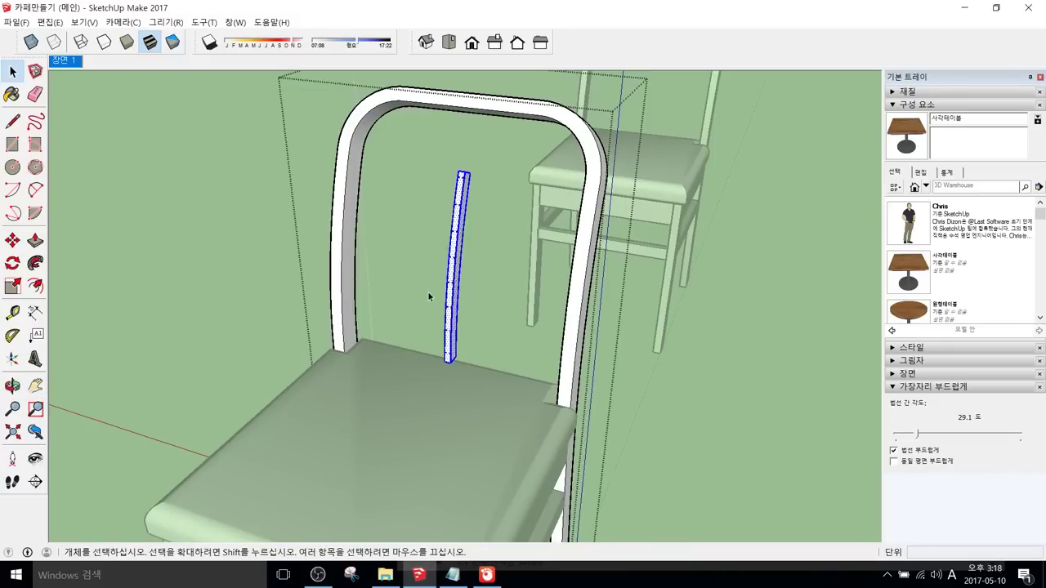
key("m")
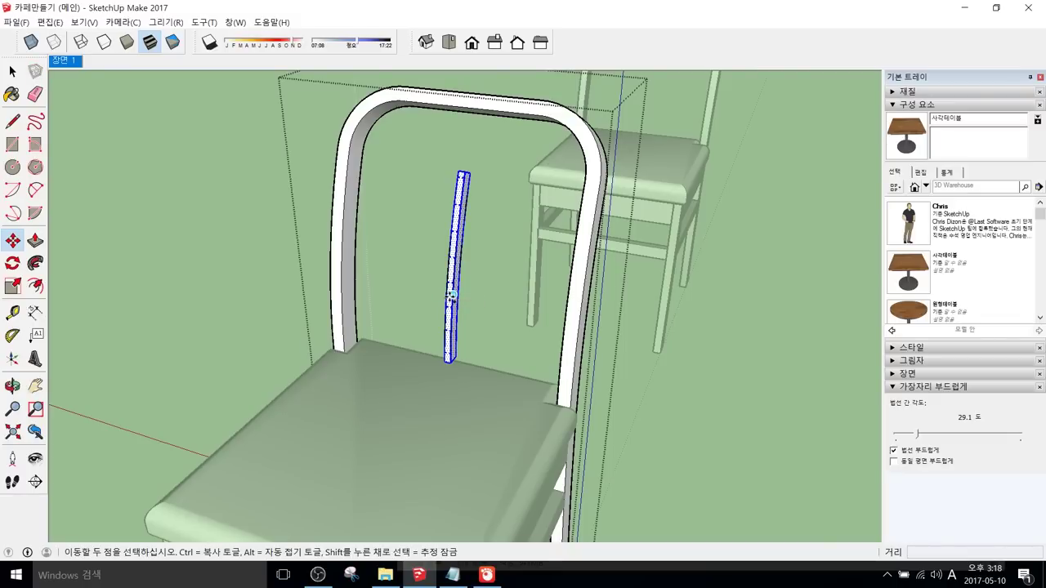
middle_click_drag(451, 298, 364, 331)
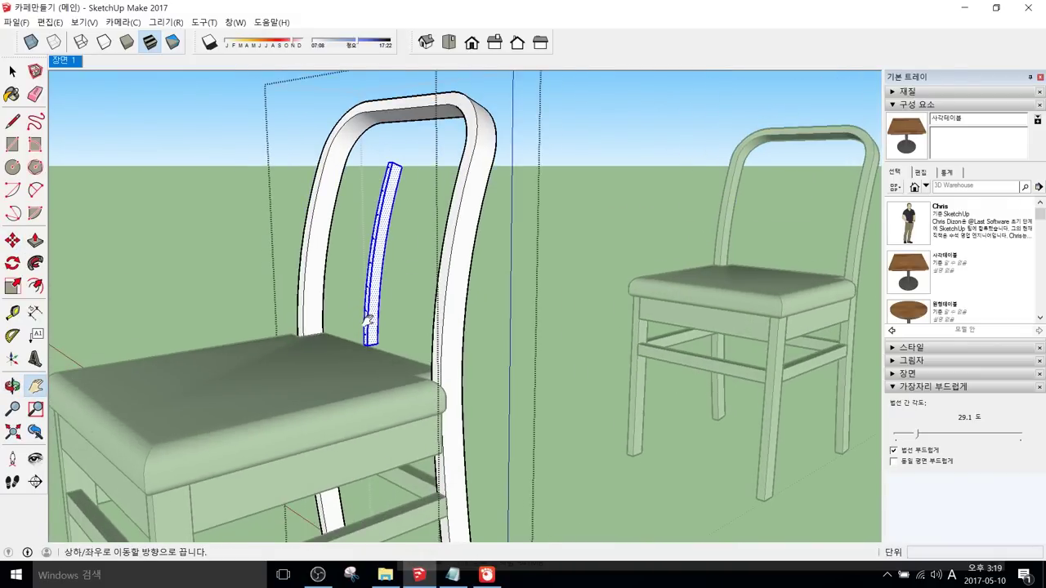
Step: Try a dividing line across the slat's wide side face near its lower end, and delete the line
scroll(370, 320, "up", 3)
key("l")
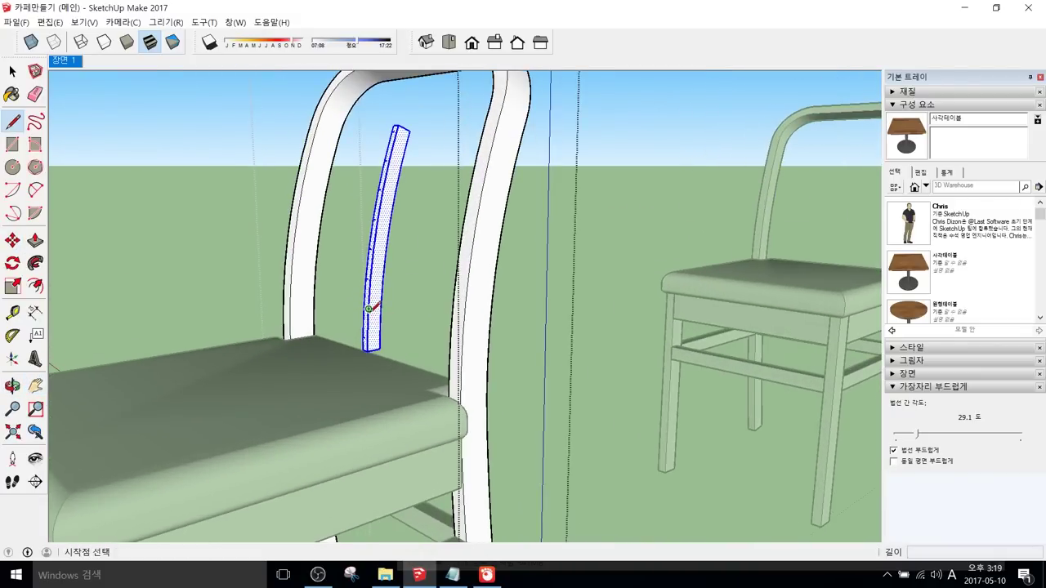
scroll(369, 309, "up", 2)
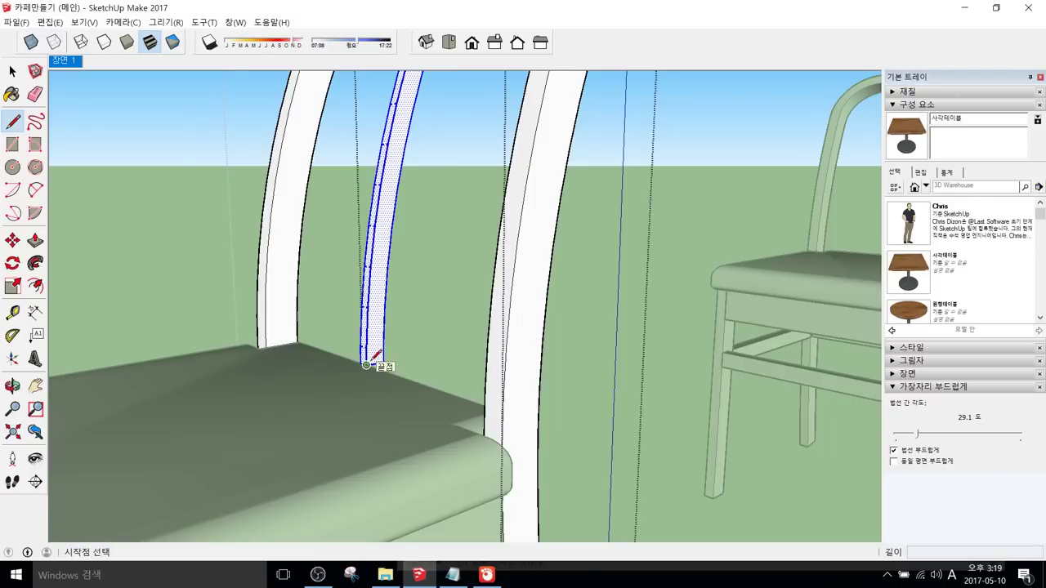
left_click(368, 307)
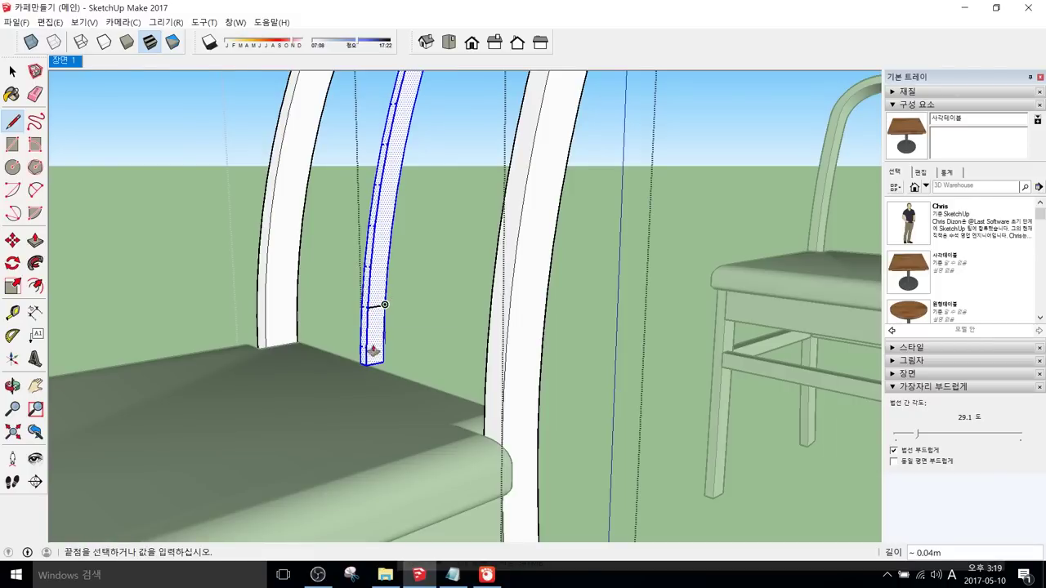
key("space")
key("Escape")
key("l")
scroll(374, 327, "up", 1)
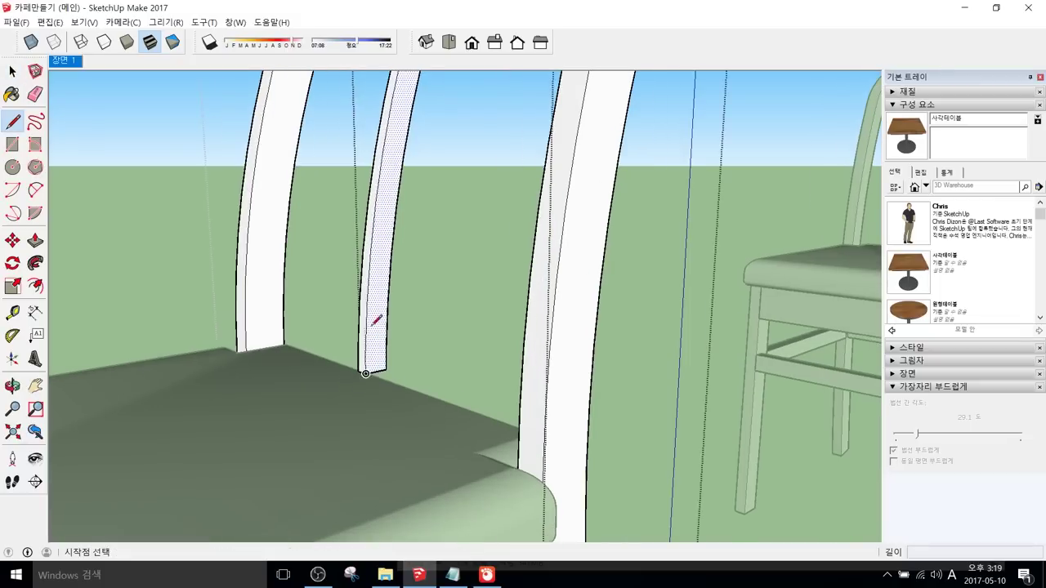
left_click(367, 303)
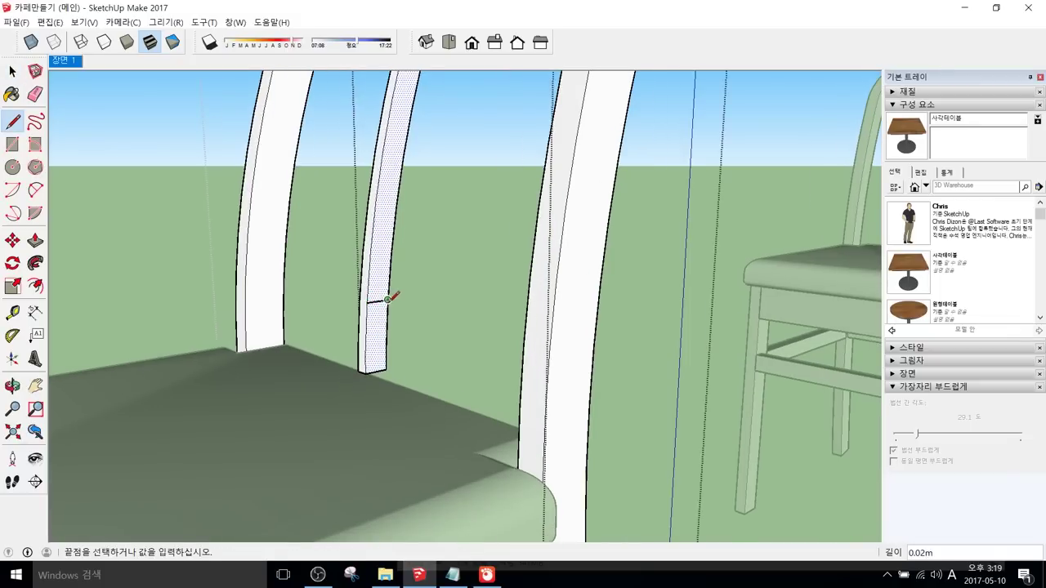
left_click(387, 299)
key("space")
scroll(379, 322, "up", 4)
scroll(389, 303, "up", 4)
left_click(253, 269)
key("Delete")
Step: Draw a line across the slat's side face near its lower end and push the portion below it in 0.01 m to trim the slat
key("l")
left_click(251, 279)
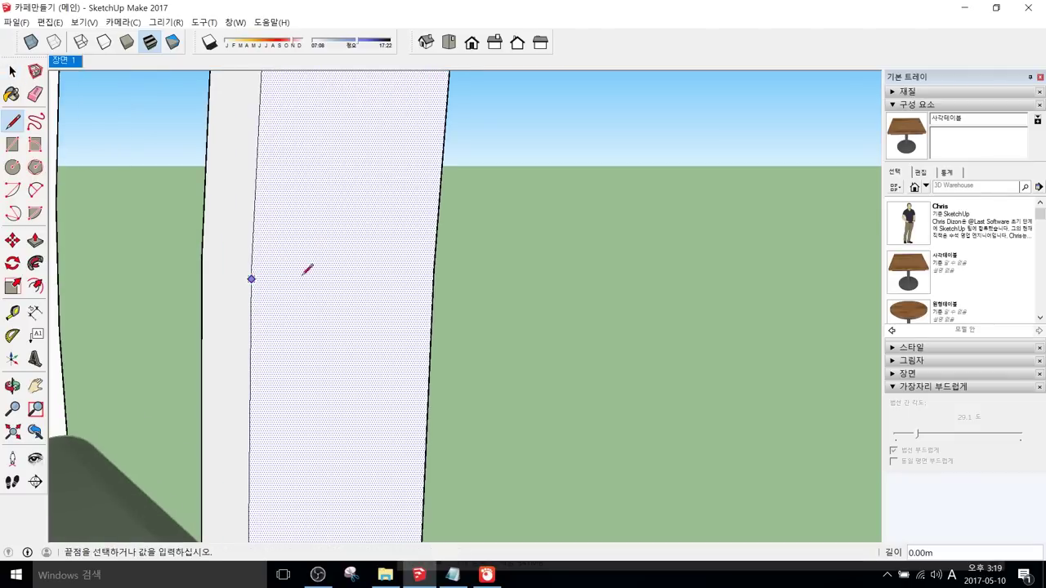
left_click(435, 259)
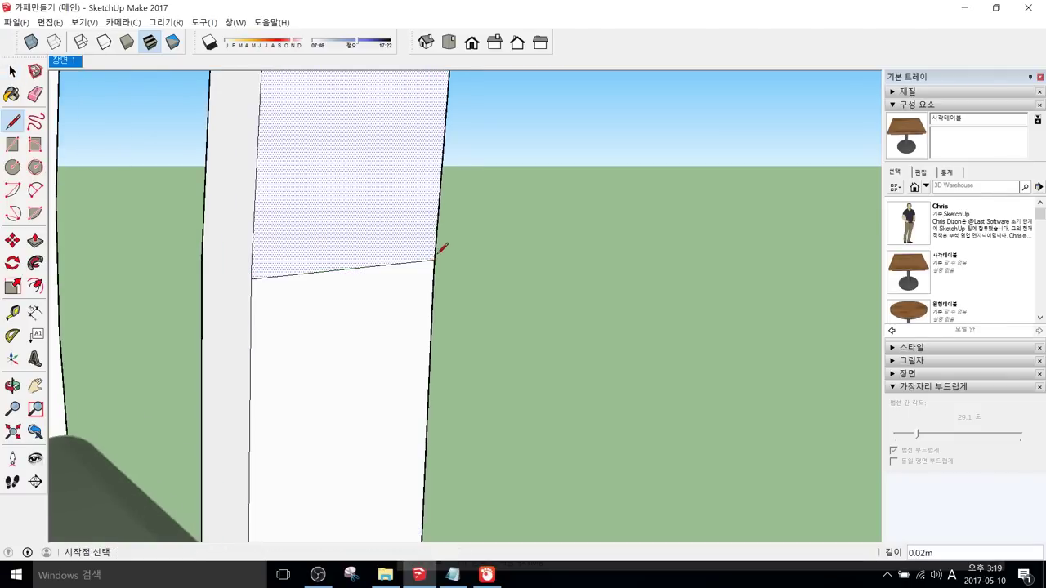
scroll(430, 278, "down", 6)
key("p")
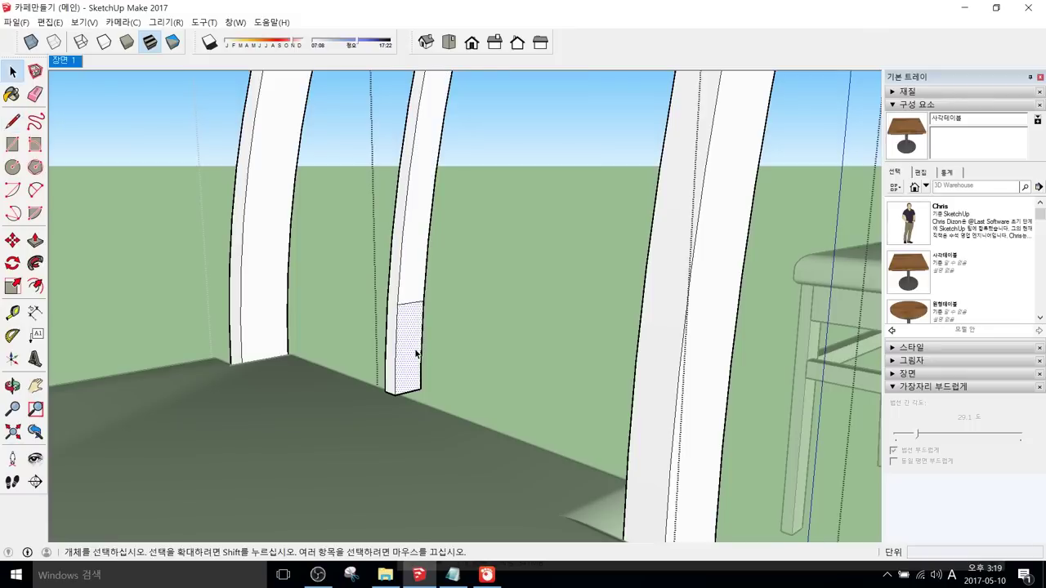
left_click_drag(399, 362, 402, 355)
scroll(403, 354, "down", 5)
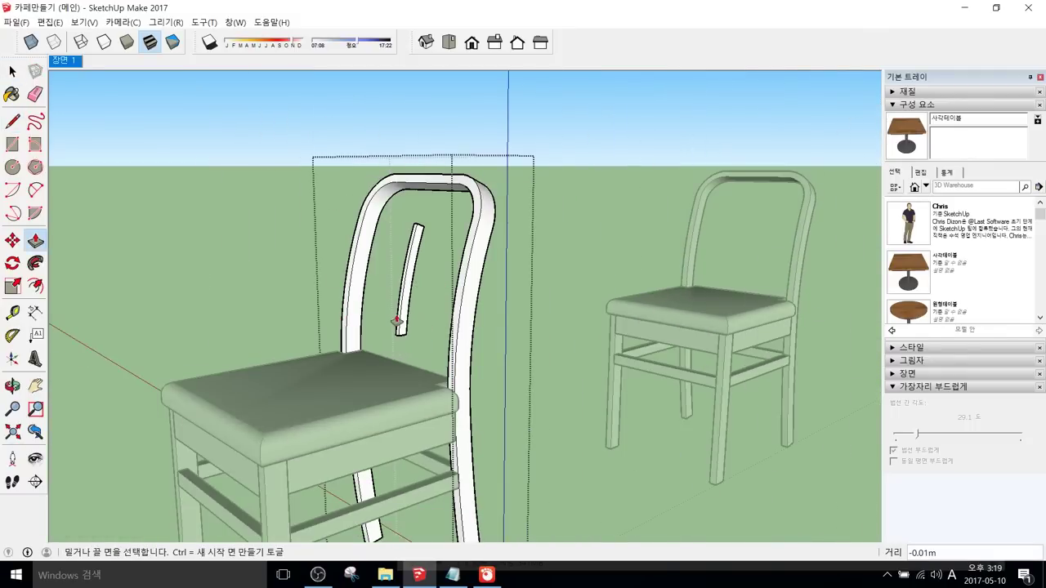
middle_click_drag(358, 324, 376, 298)
scroll(399, 343, "up", 5)
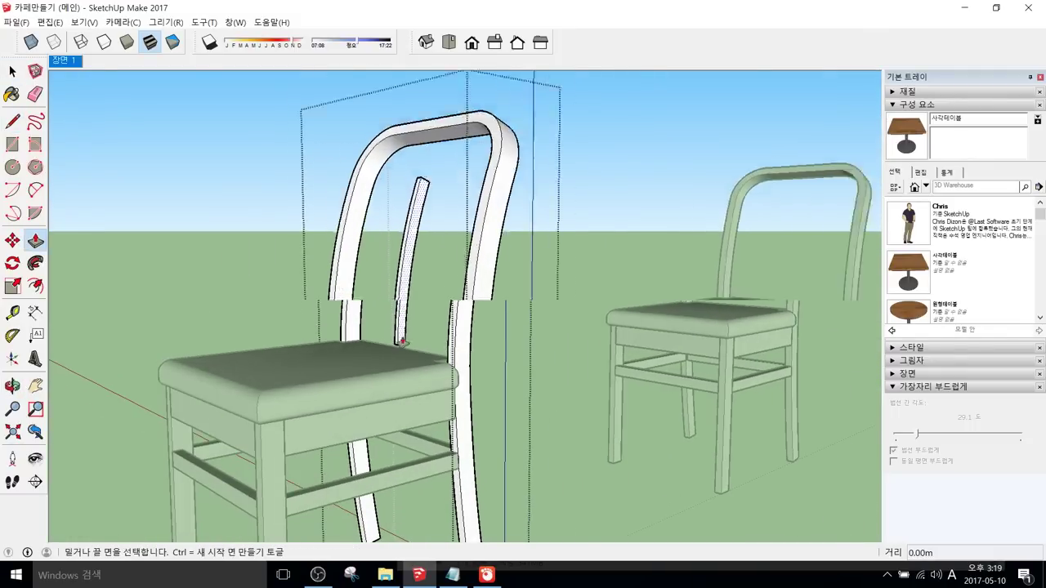
Step: Place a guide line about 0.05 m above the slat's bottom edge with the Tape Measure
key("space")
scroll(401, 353, "up", 2)
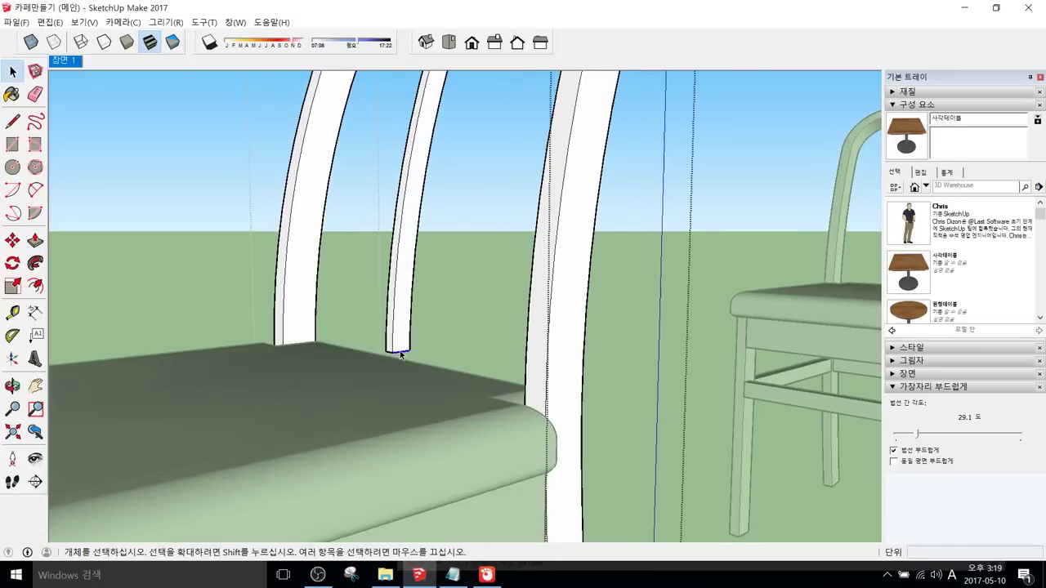
key("m")
key("t")
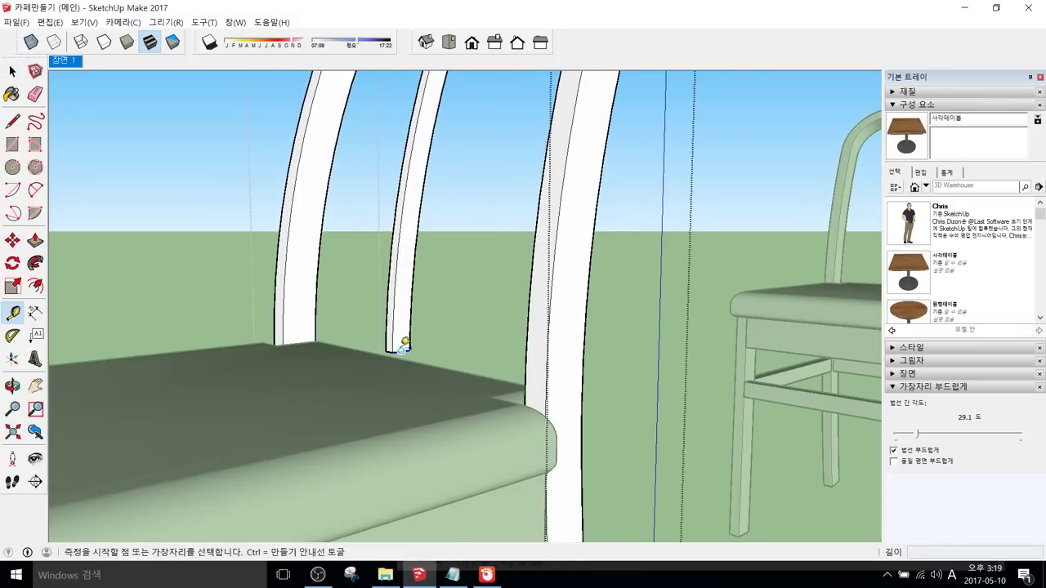
left_click(401, 349)
scroll(403, 349, "up", 1)
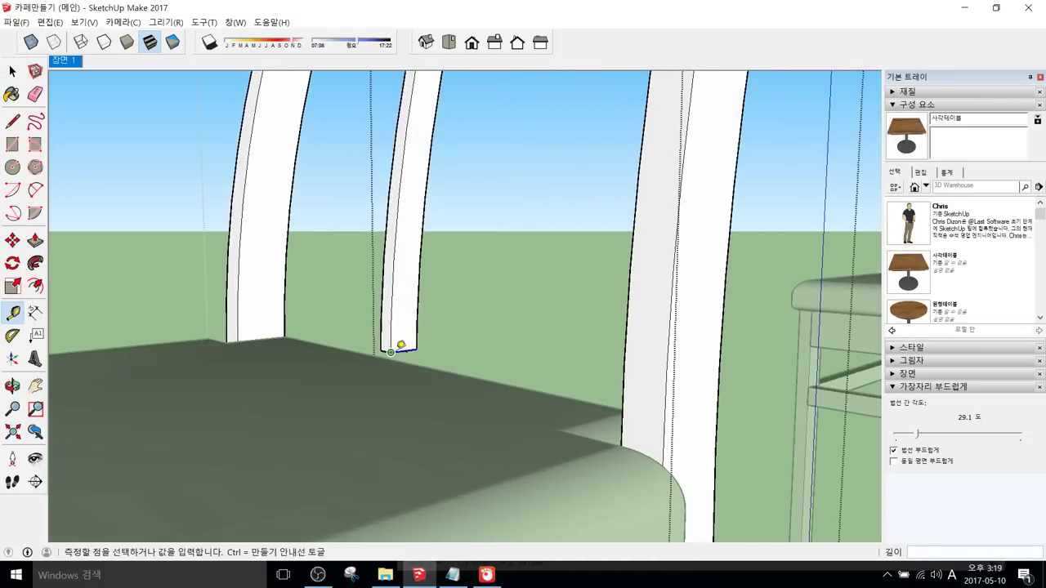
scroll(411, 344, "up", 3)
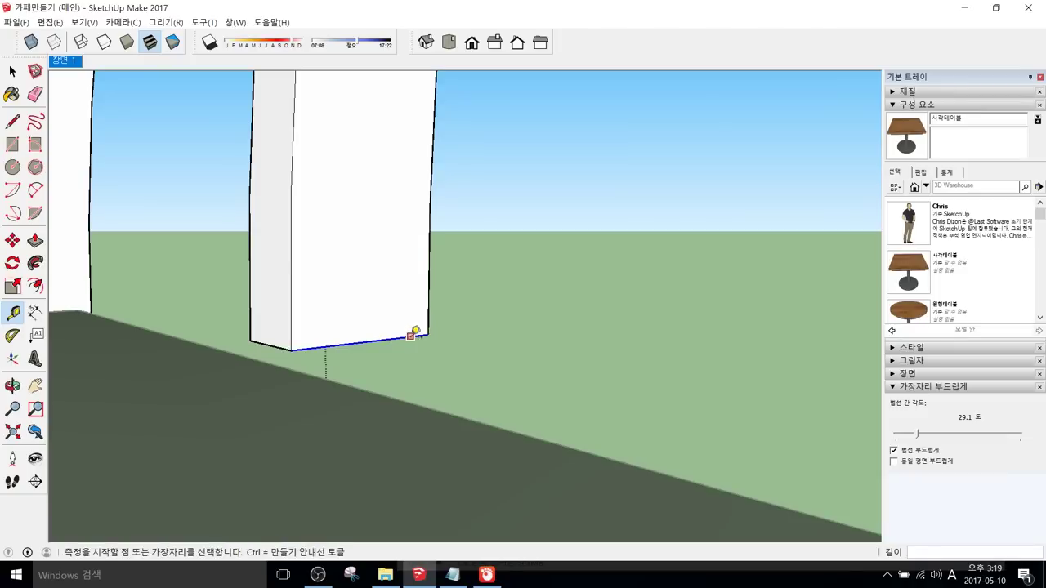
scroll(407, 222, "down", 3)
middle_click_drag(405, 224, 395, 376)
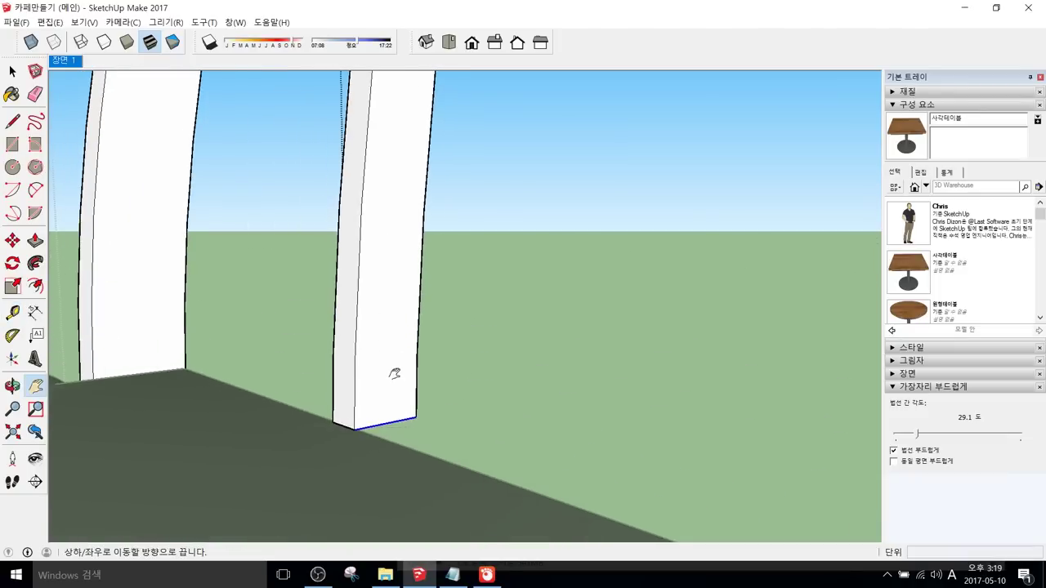
scroll(407, 263, "down", 1)
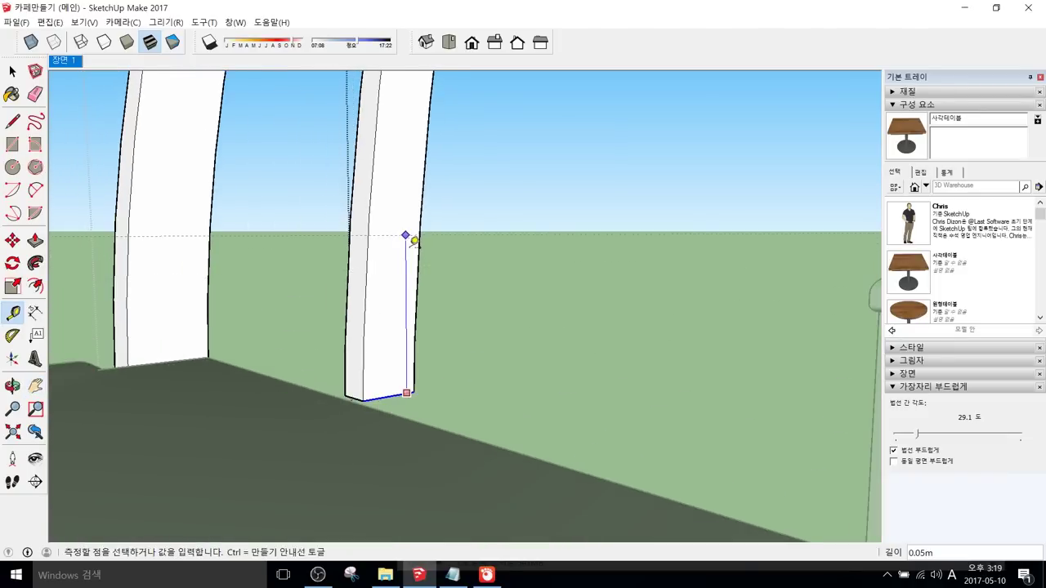
key("Escape")
scroll(407, 249, "down", 2)
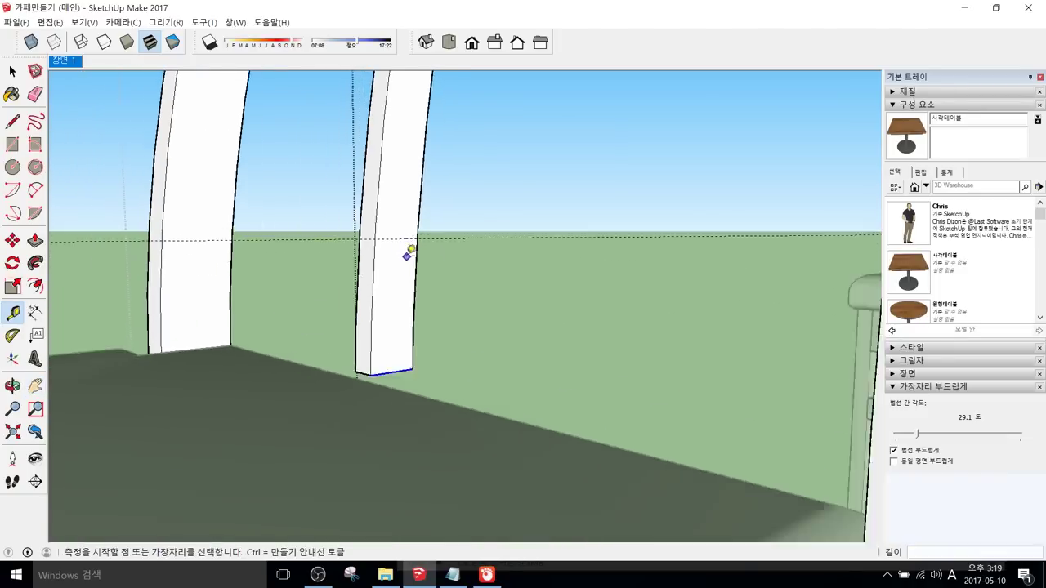
Step: Draw a line across the slat's side face along the guide to separate its lower end
key("l")
middle_click_drag(385, 346, 388, 340)
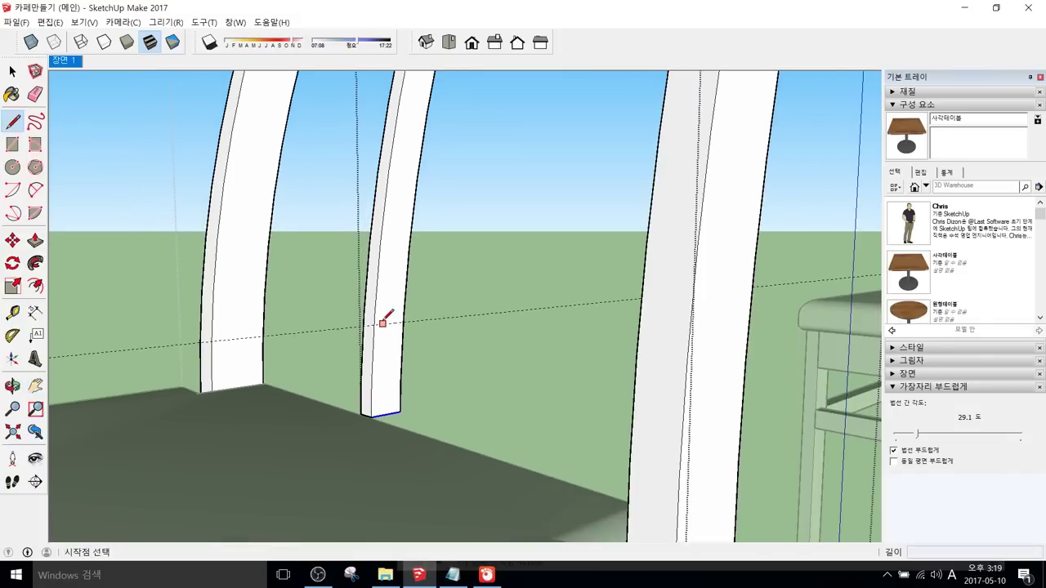
left_click(372, 325)
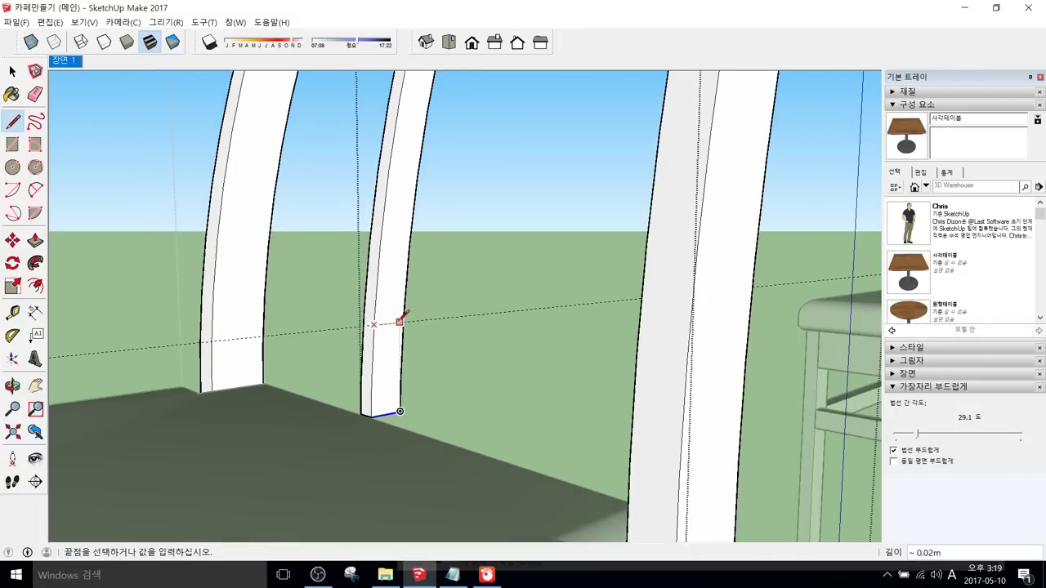
key("space")
Step: Push the slat's lower portion in 0.01 m to cut it off, and erase the guide line
left_click(387, 354)
mouse_move(387, 354)
middle_mouse_down()
mouse_move(395, 349)
mouse_move(392, 363)
middle_mouse_up()
key("p")
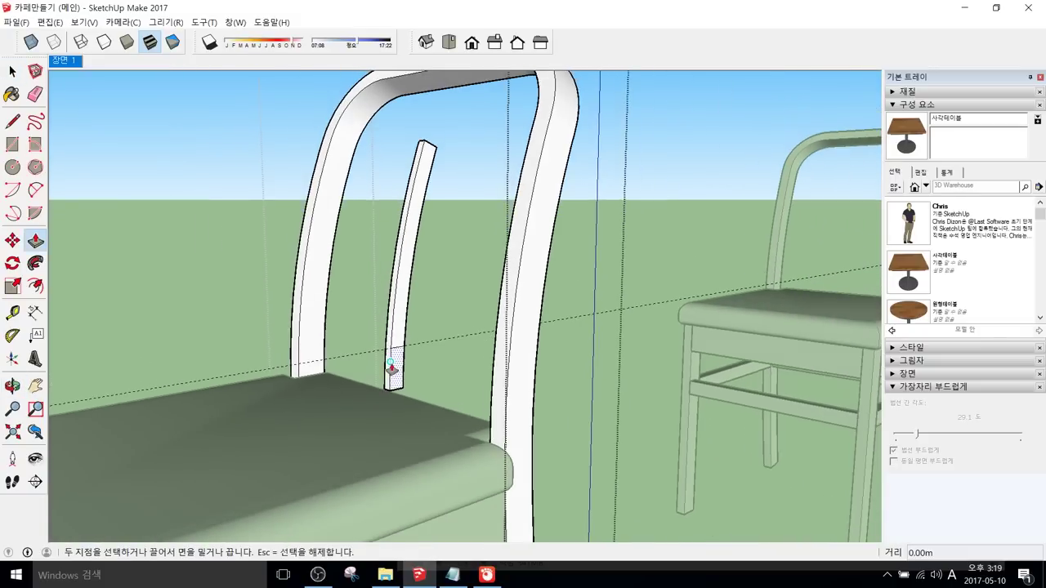
left_click(395, 369)
left_click(389, 362)
scroll(370, 370, "down", 4)
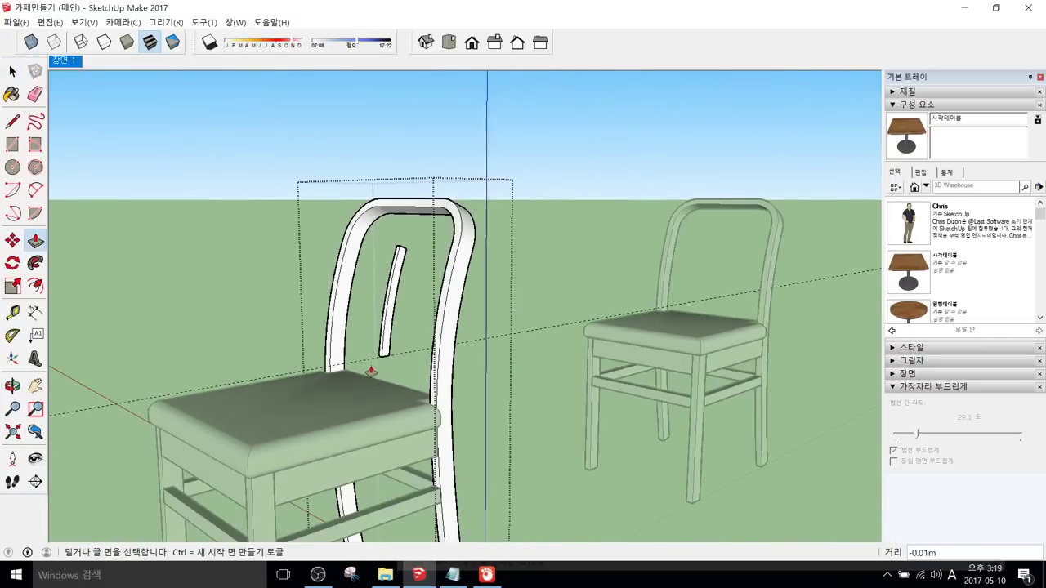
key("e")
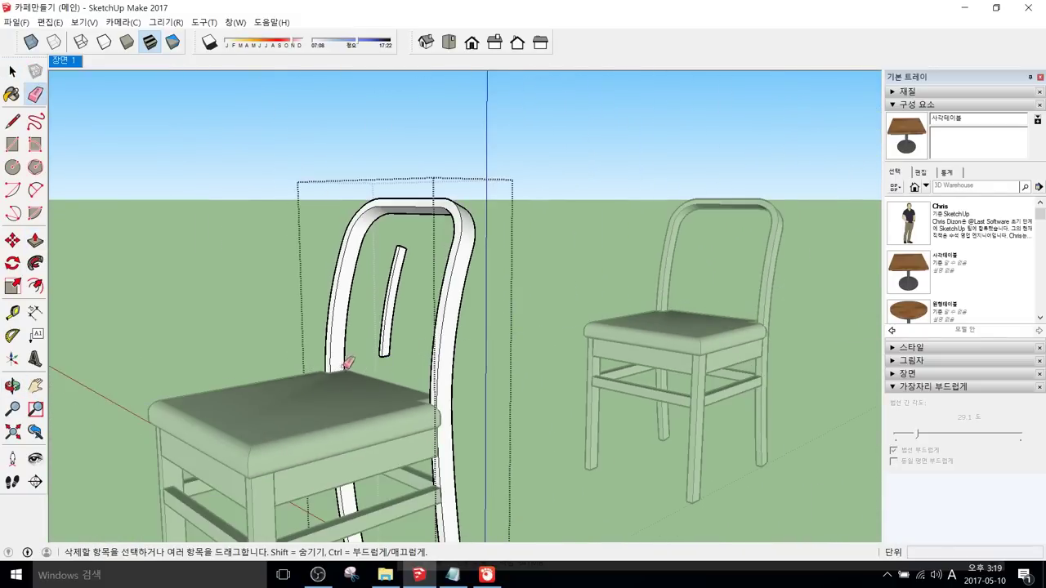
key("space")
Step: Copy the shortened slat 0.1 m along the red axis toward the frame upright nearer the second chair
left_click(385, 343)
middle_click_drag(384, 343, 409, 368)
key("m")
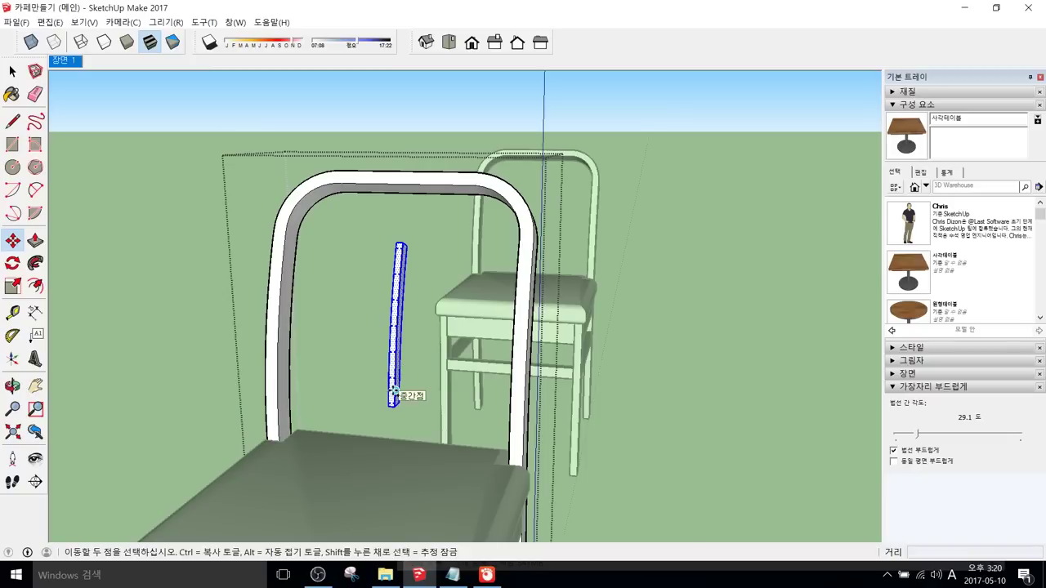
key("ctrl")
left_click(394, 402)
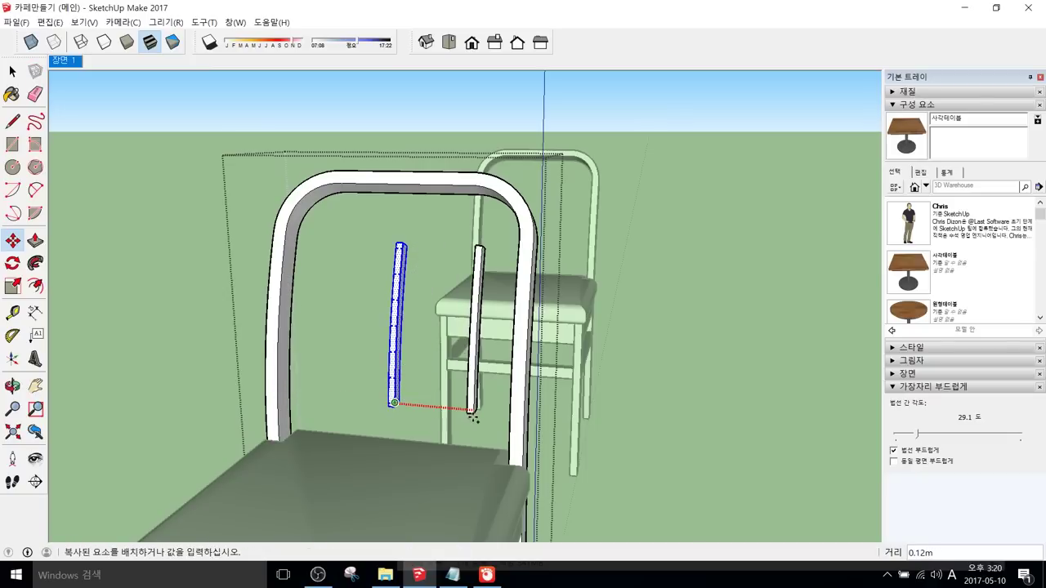
left_click(472, 413)
type("0.1")
key("Return")
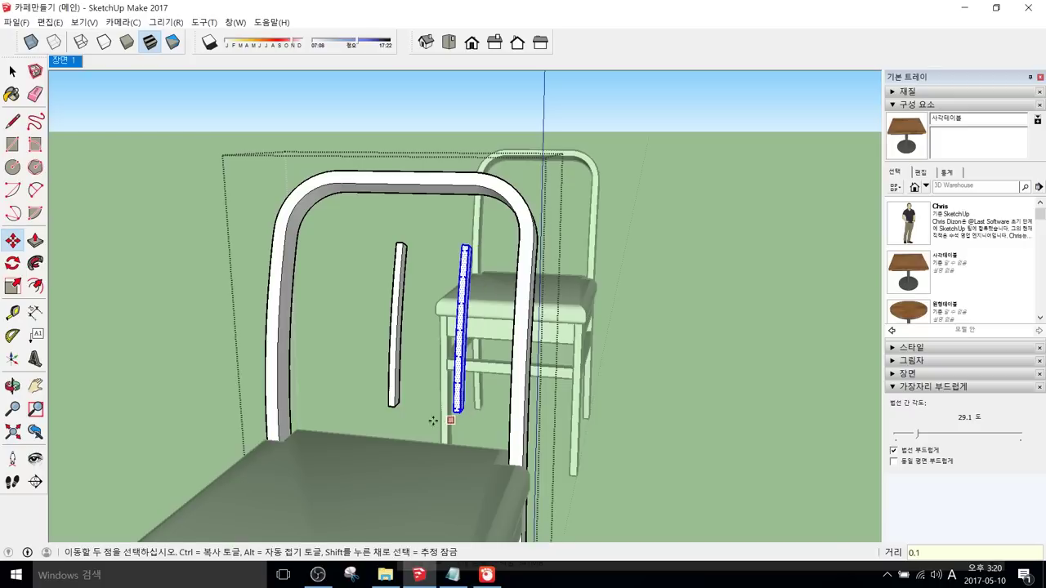
Step: Copy the original slat 0.1 m along the red axis in the opposite direction, toward the other upright
key("space")
left_click(392, 395)
key("m")
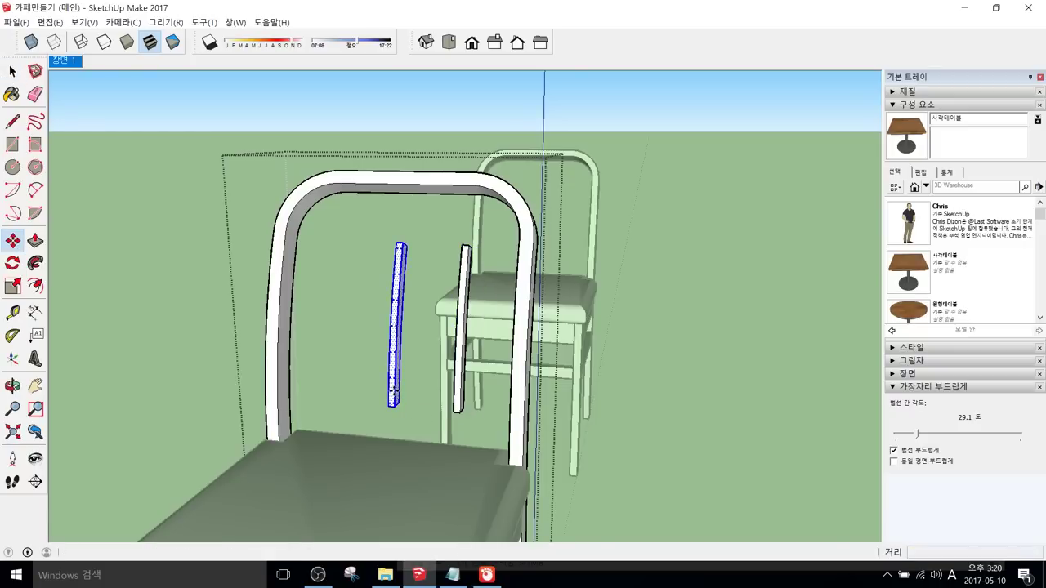
left_click(393, 400)
key("ctrl")
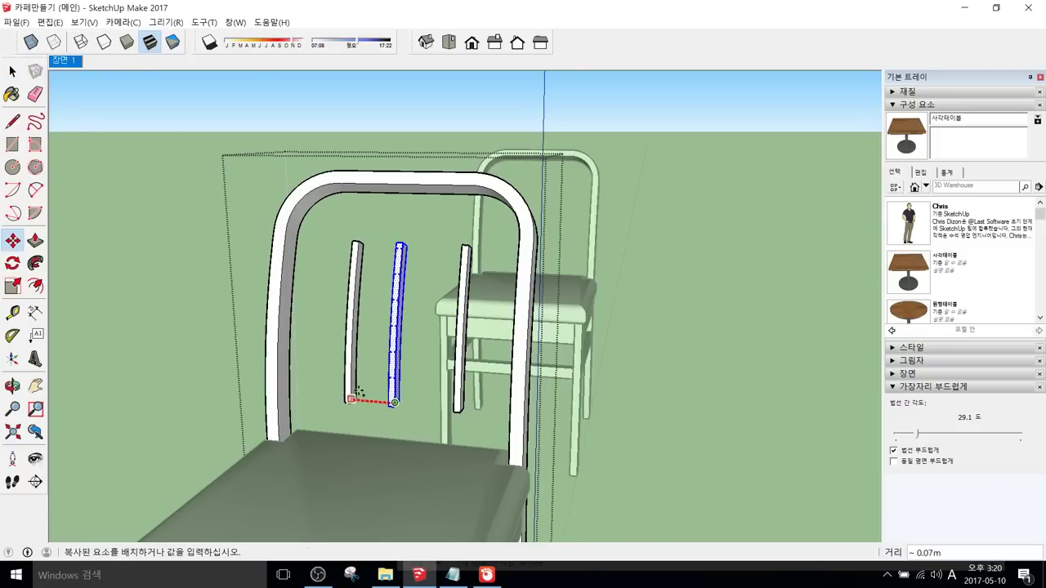
type("0.1")
key("Return")
Step: Select all three backrest slats and combine them into one group
middle_click_drag(383, 393, 327, 382)
scroll(327, 382, "down", 1)
scroll(325, 383, "down", 2)
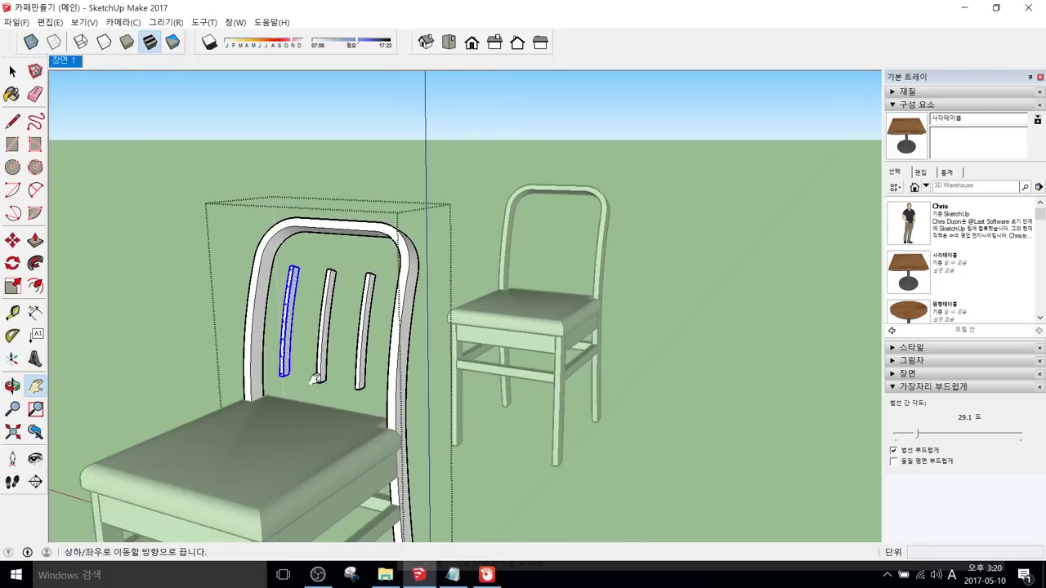
key("space")
left_click(331, 375, "shift")
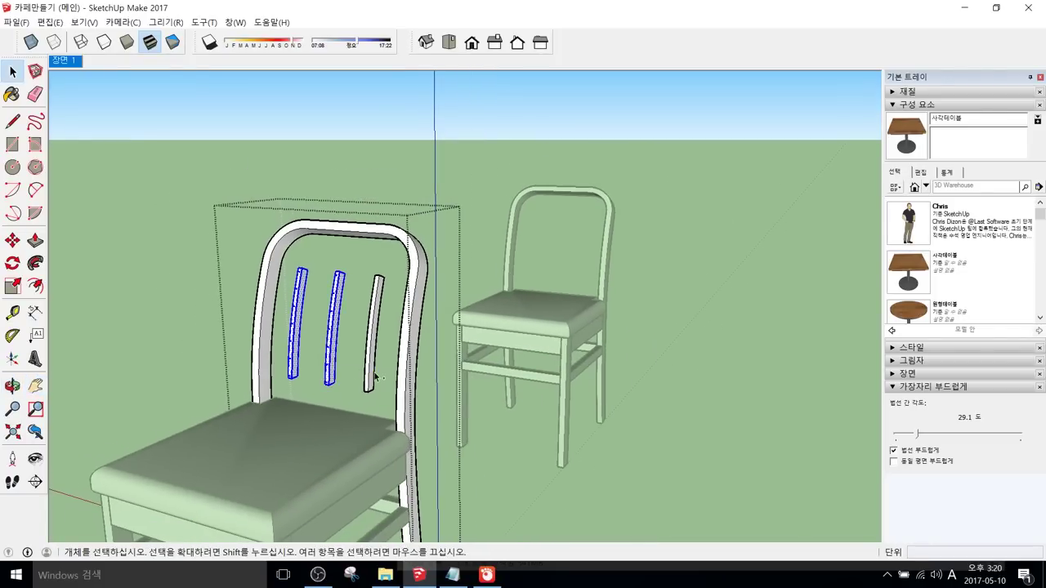
left_click(368, 379, "shift")
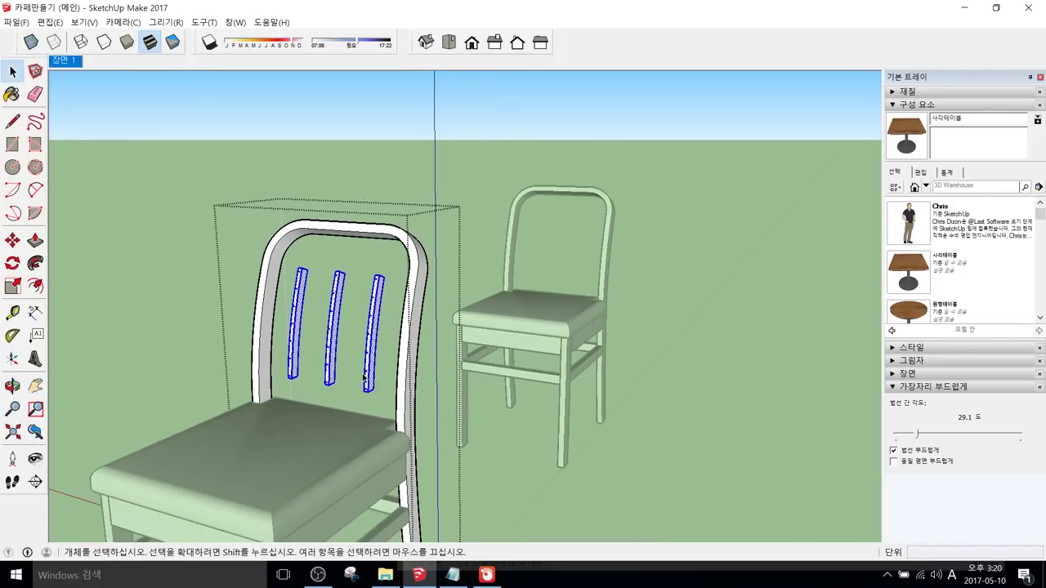
key("ctrl+g")
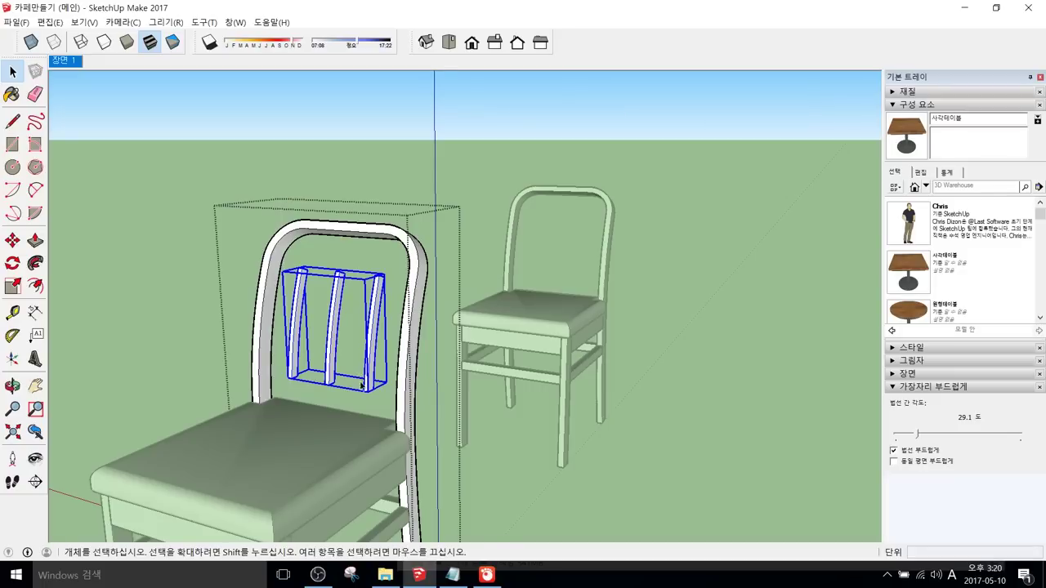
Step: Select the backrest frame geometry and make it its own group, separate from the slats
left_click(408, 406)
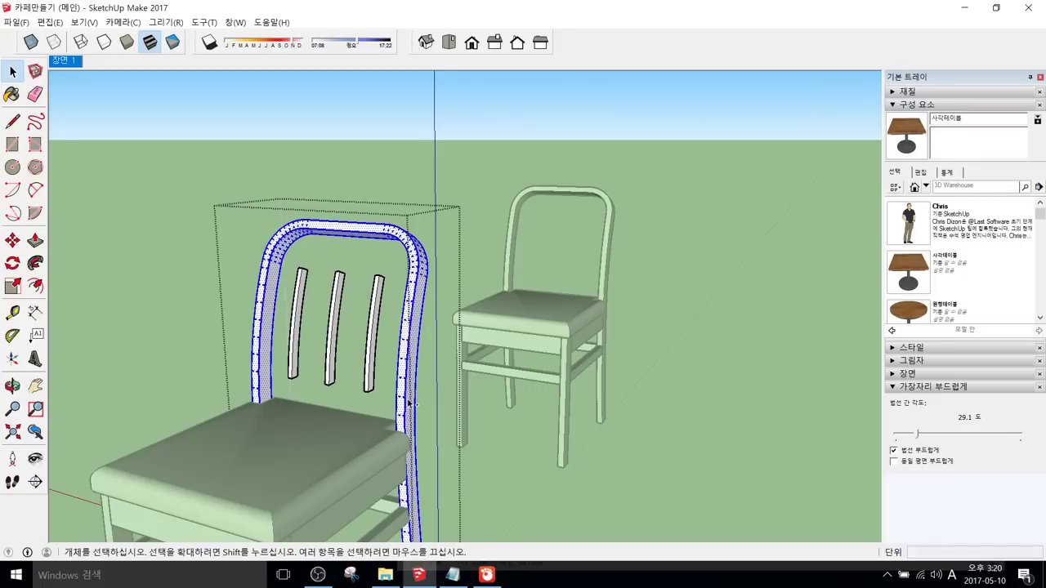
key("ctrl+g")
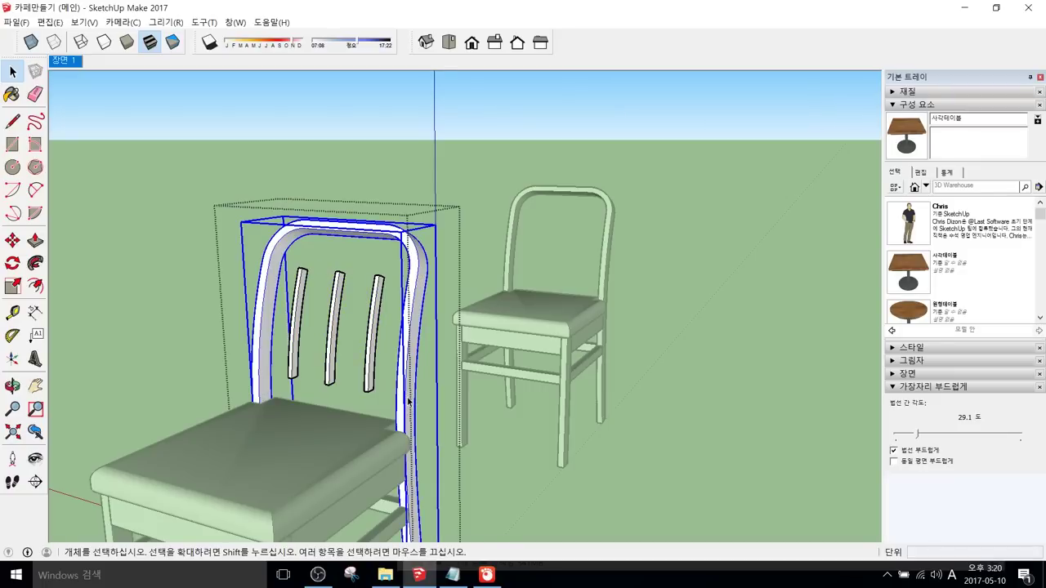
left_click(370, 347)
left_click(411, 360)
Step: Draw a small upright rectangle on the inner face of the frame upright farther from the second chair, just above the seat
scroll(394, 349, "up", 3)
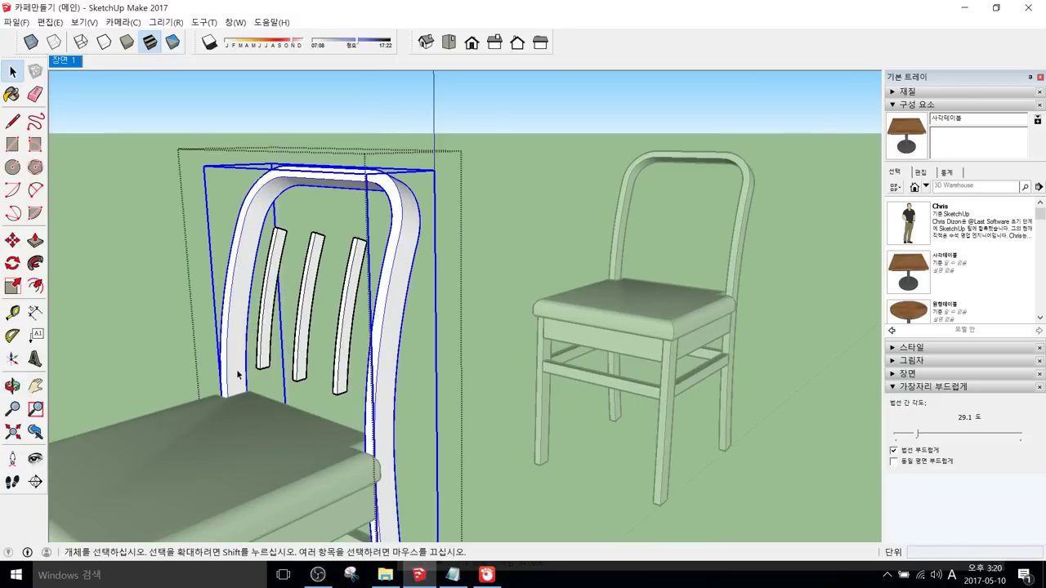
scroll(237, 374, "up", 3)
key("r")
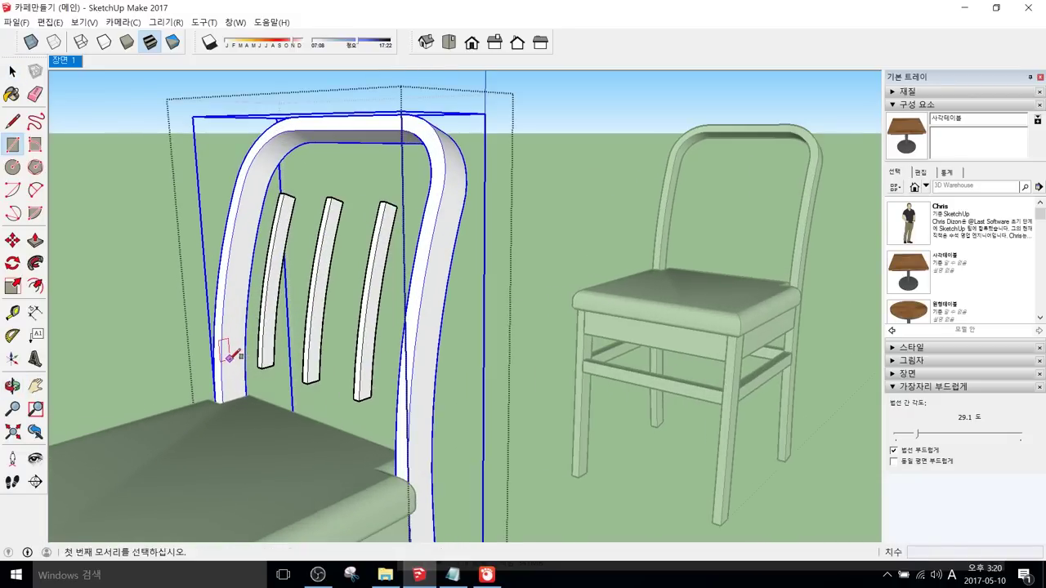
left_click(231, 358)
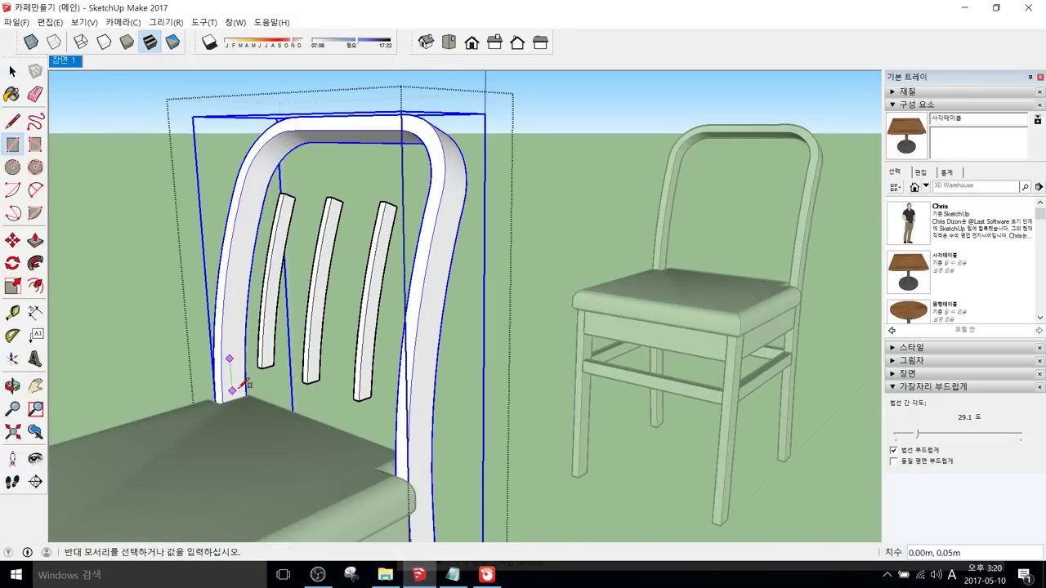
left_click(242, 382)
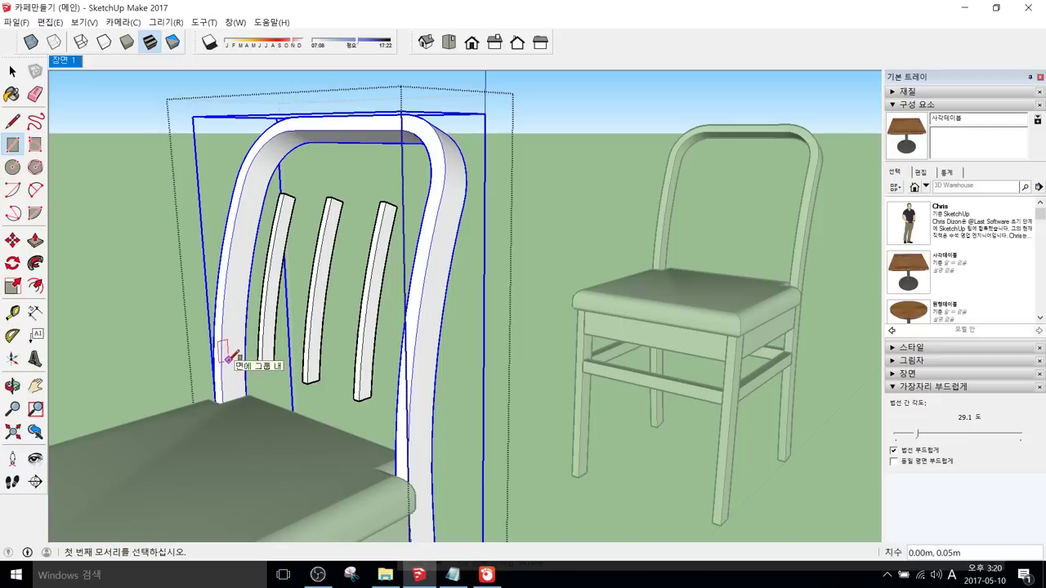
left_click(226, 358)
left_click(239, 381)
key("space")
key("Escape")
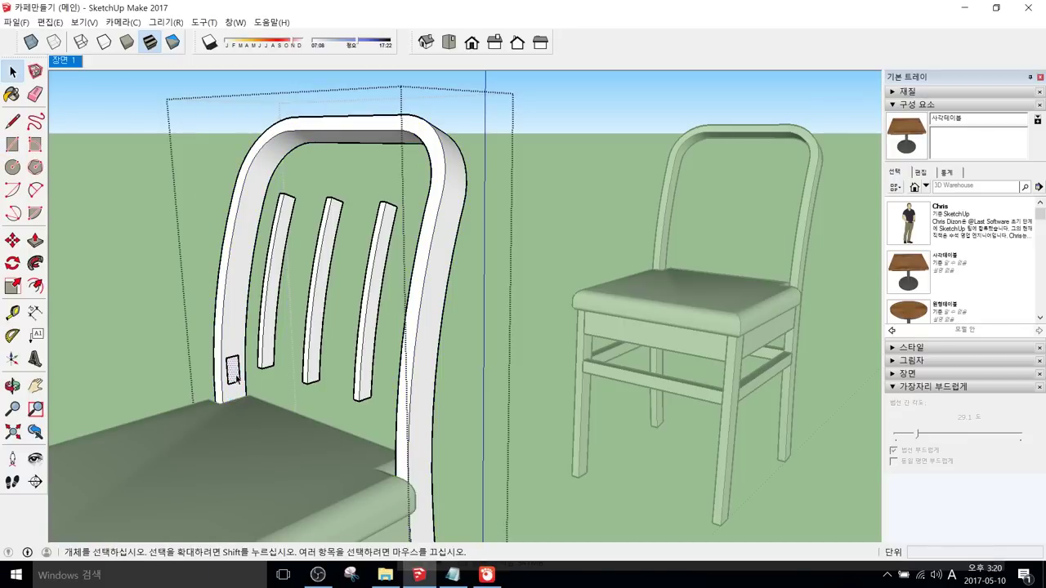
Step: Extrude the small rectangle 0.36 m across to the opposite upright, forming a lower backrest rail
key("p")
left_click_drag(236, 376, 401, 424)
middle_click_drag(278, 394, 362, 341)
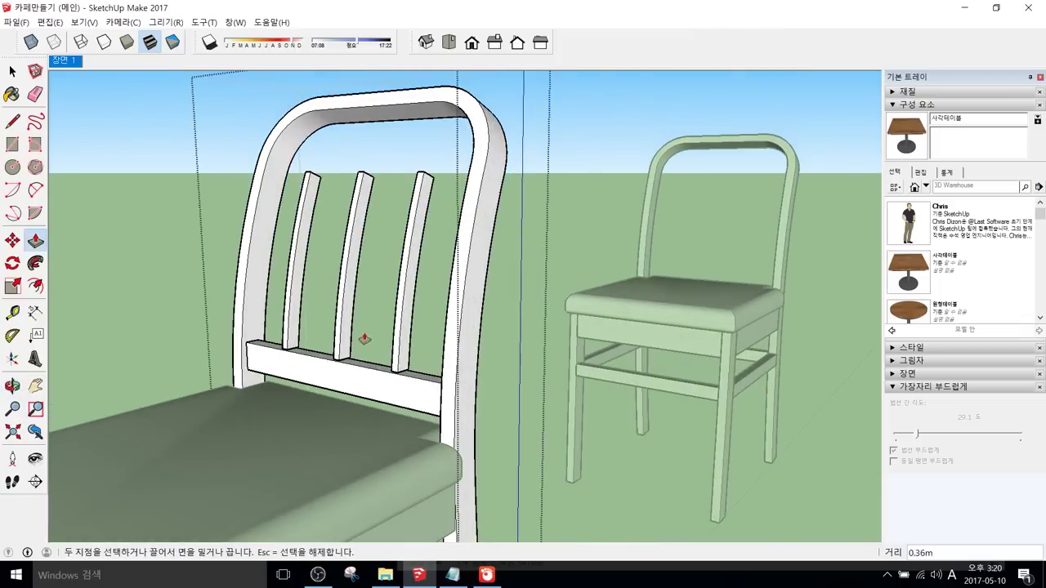
Step: Raise the top face of the lower rail 0.03 m so that it meets the slats' lower ends
scroll(359, 352, "up", 3)
scroll(357, 362, "down", 2)
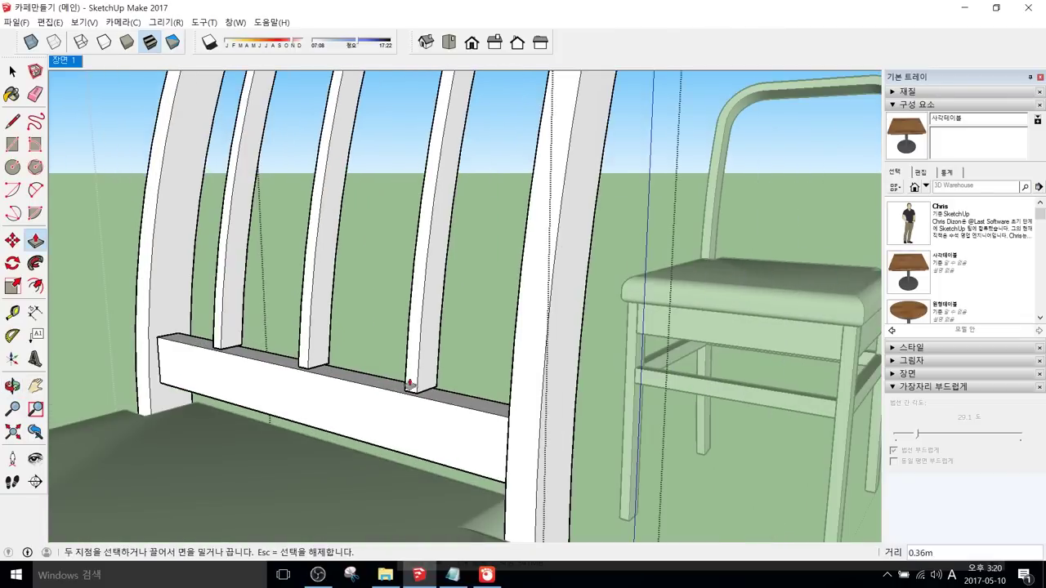
left_click(457, 404)
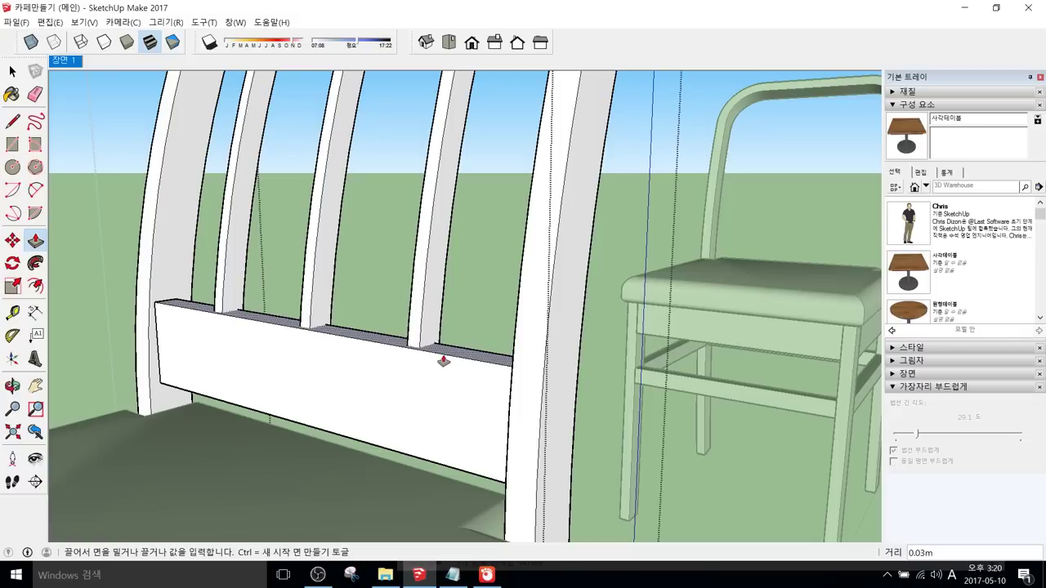
left_click(442, 362)
Step: Adjust the depth of the lower rail's front face relative to the slats with Push/Pull
middle_click_drag(428, 439, 372, 304)
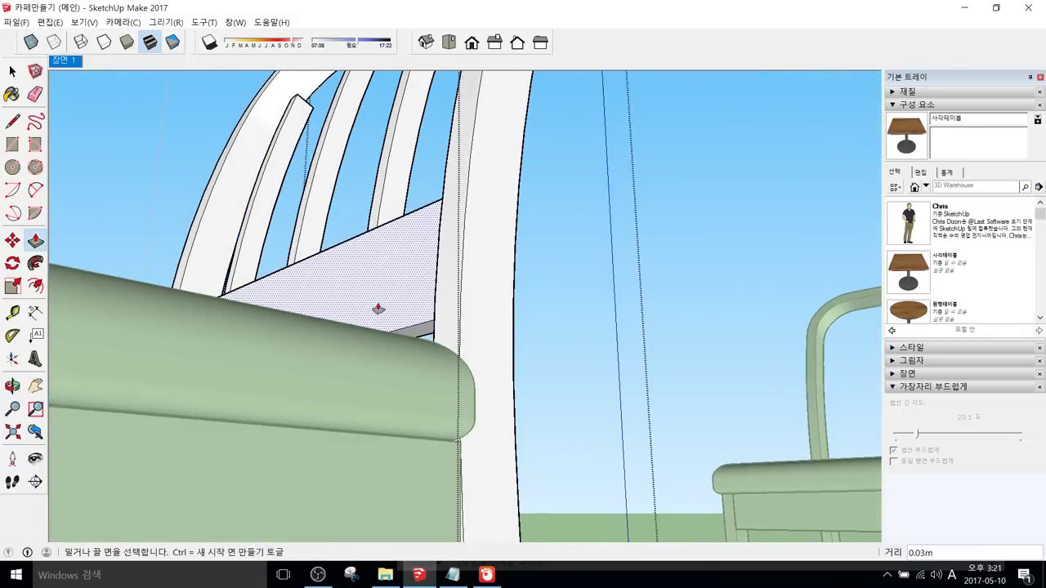
left_click(372, 303)
left_click(428, 247)
mouse_move(429, 247)
middle_mouse_down()
mouse_move(346, 334)
mouse_move(214, 375)
mouse_move(102, 390)
middle_mouse_up()
mouse_move(326, 316)
middle_mouse_down()
mouse_move(261, 349)
mouse_move(498, 423)
middle_mouse_up()
left_click(281, 344)
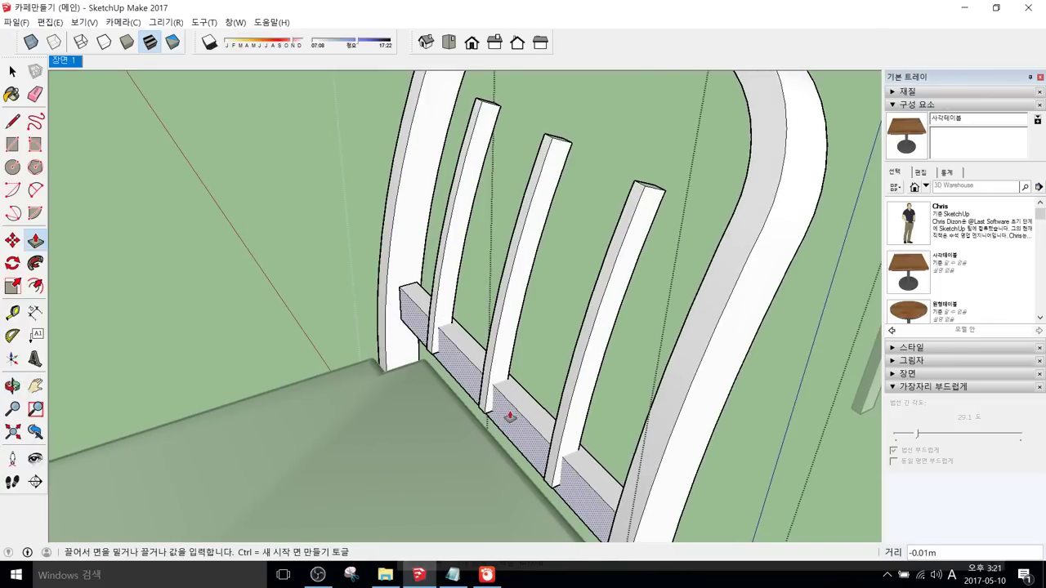
left_click(498, 417)
Step: Select all faces and edges of the lower rail and combine them into a group
scroll(497, 417, "down", 2)
middle_click_drag(495, 431, 642, 355)
scroll(467, 315, "down", 2)
scroll(564, 336, "up", 2)
left_click(541, 333)
right_click(538, 333)
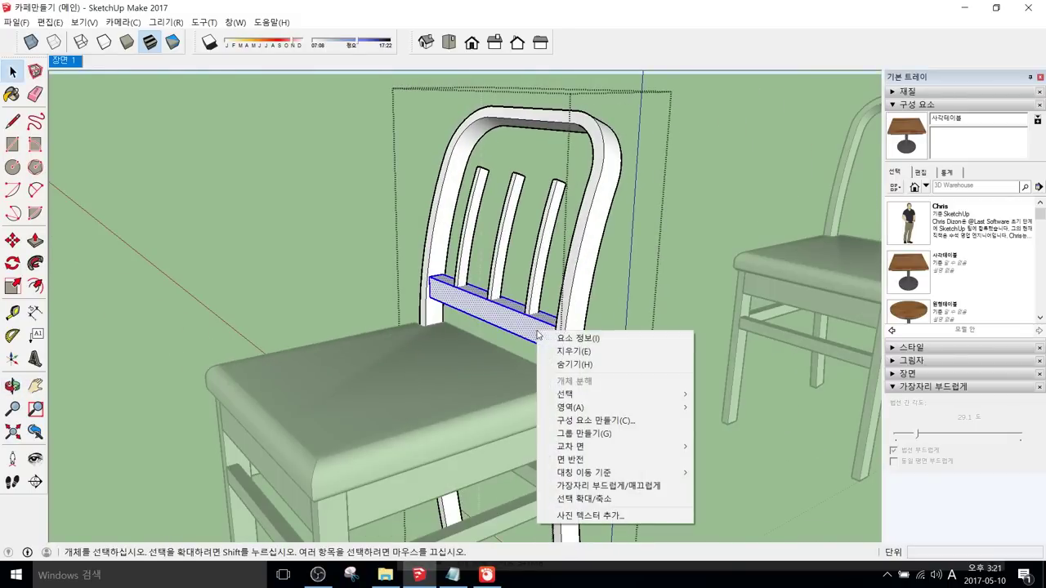
mouse_move(549, 446)
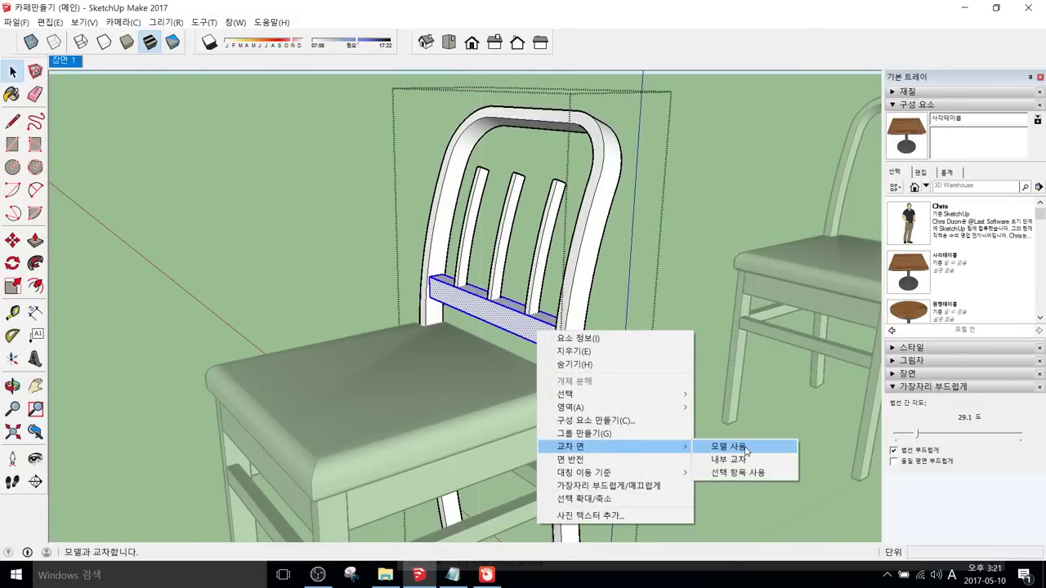
left_click(587, 435)
Step: Copy the lower rail group 0.25 m straight up to the slats' upper ends
middle_click_drag(553, 325, 545, 360)
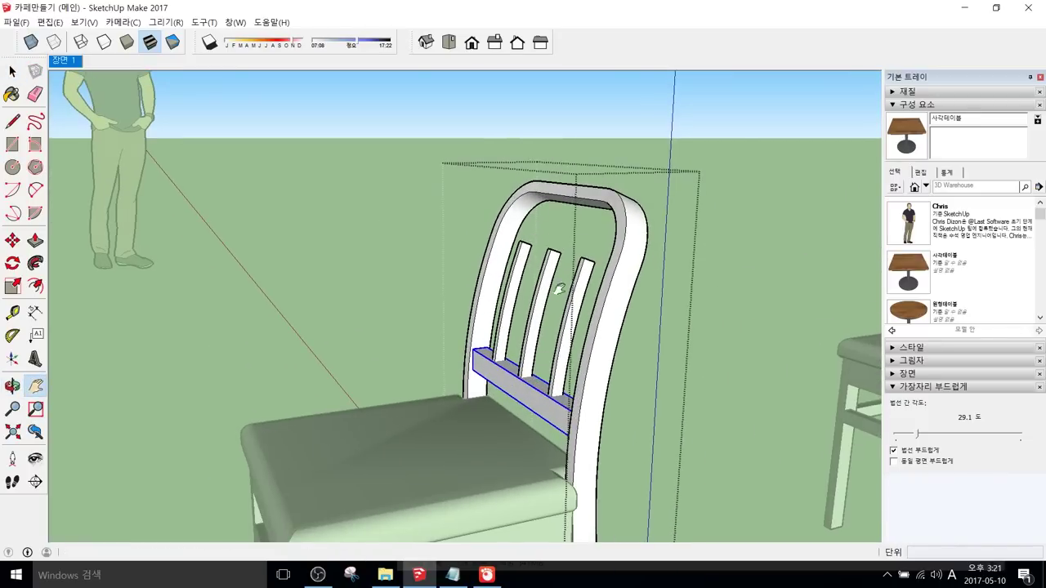
scroll(559, 285, "up", 2)
key("space")
key("m")
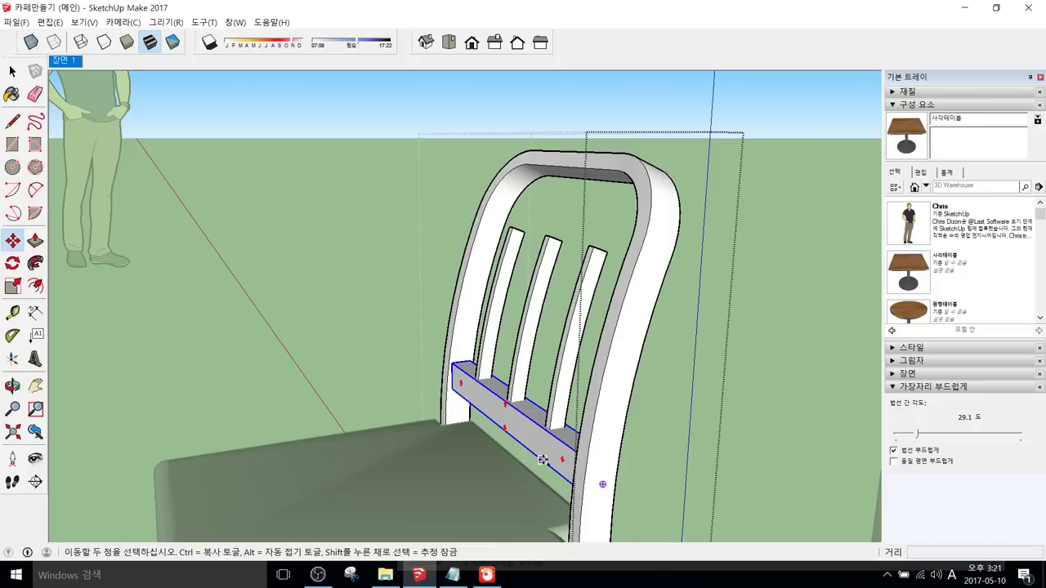
left_click(542, 460, "ctrl")
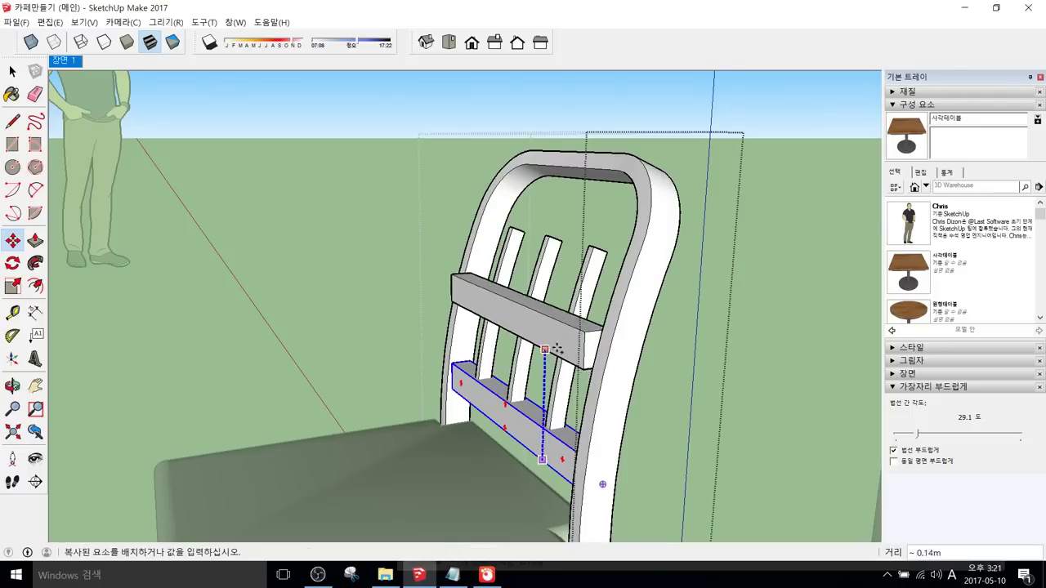
middle_click_drag(743, 287, 596, 240)
type("0.25")
key("Return")
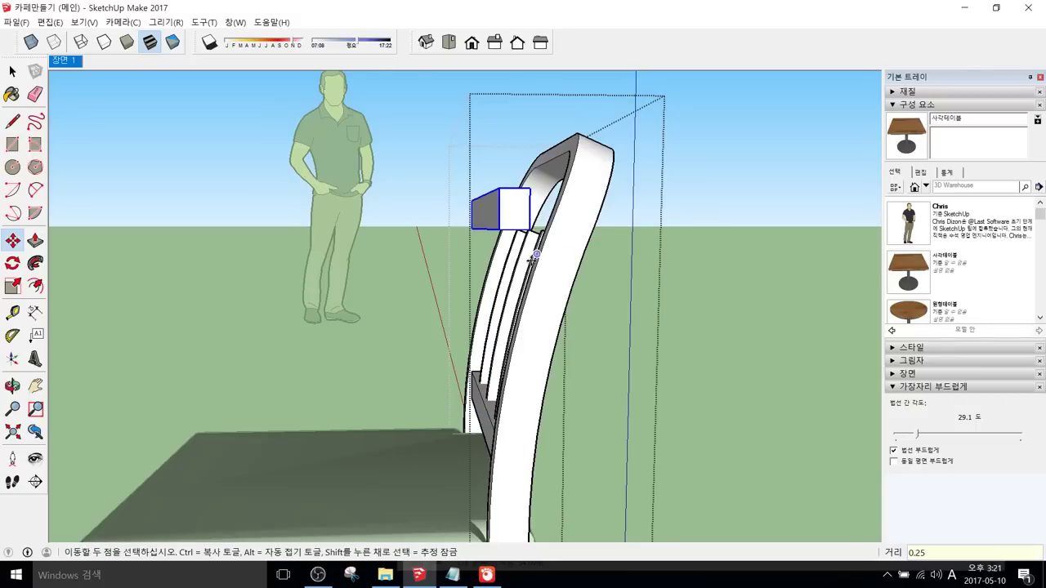
Step: Rotate the copied upper rail about its own centre so it follows the lean of the backrest frame
key("q")
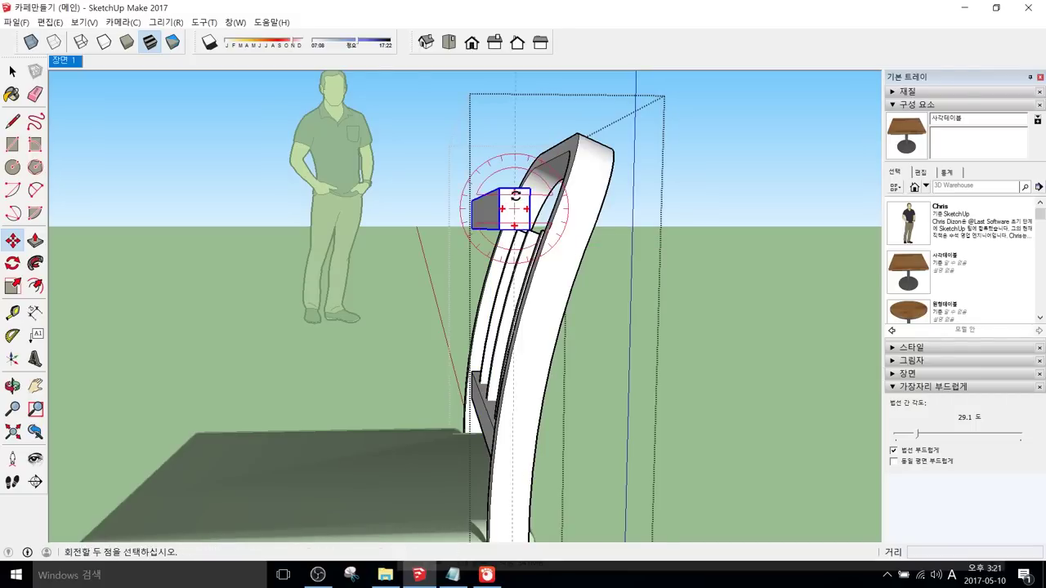
scroll(513, 214, "up", 2)
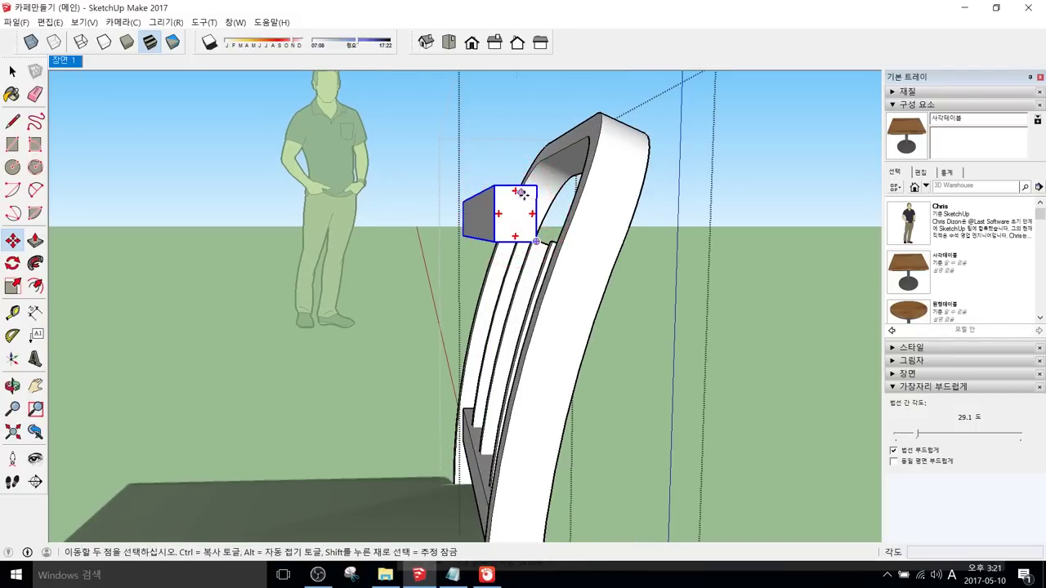
left_click(516, 190)
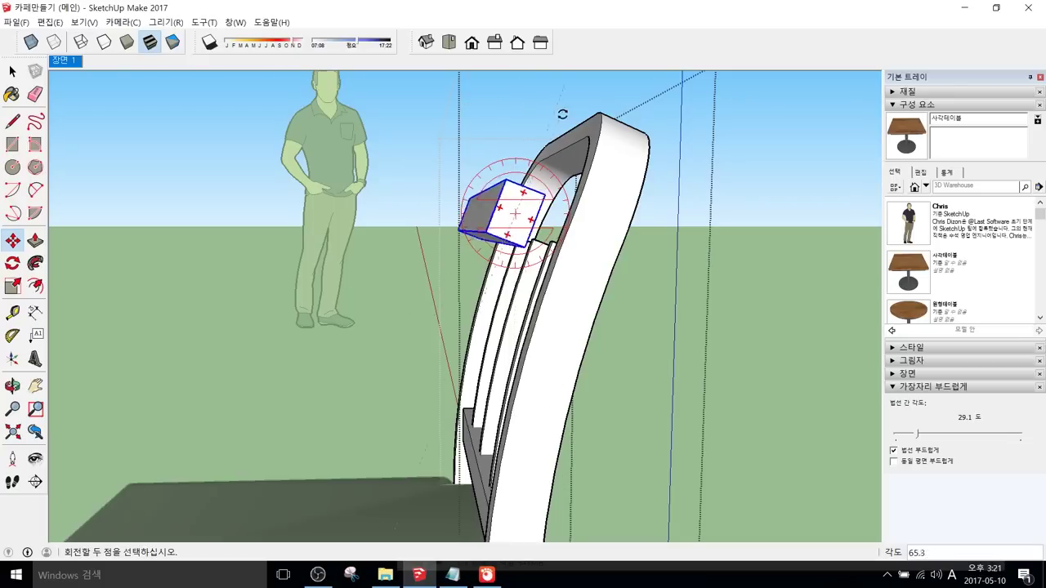
left_click(544, 96)
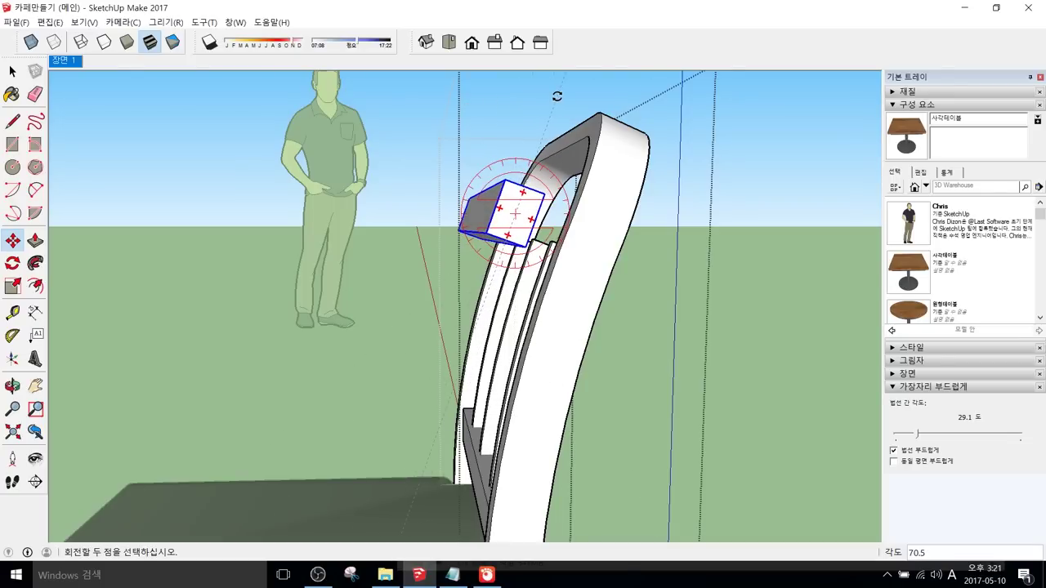
Step: Move the tilted upper rail about 0.06 m along the green axis into the backrest frame
key("Escape")
middle_click_drag(465, 177, 467, 177)
key("m")
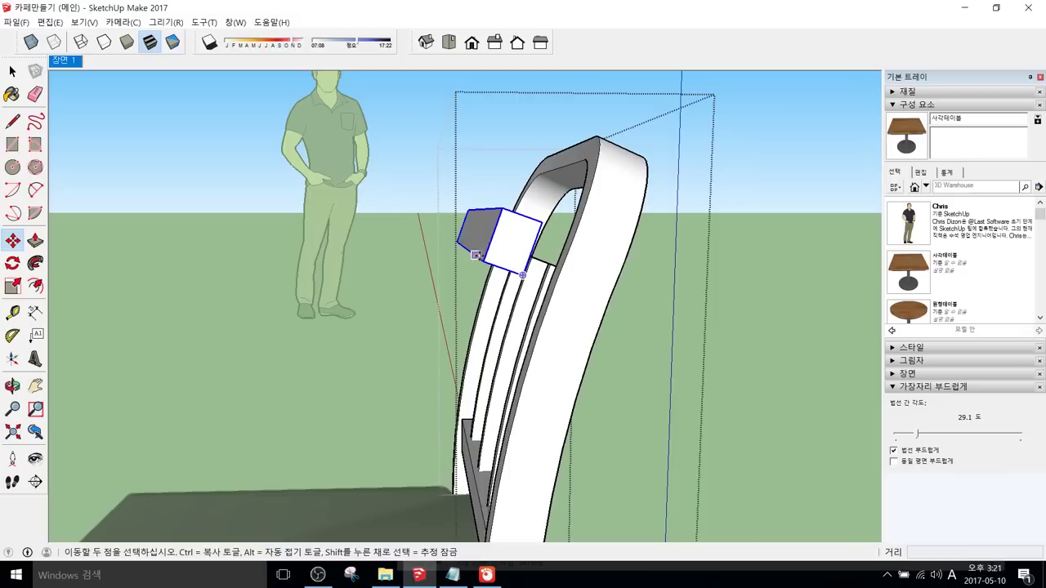
left_click(487, 251)
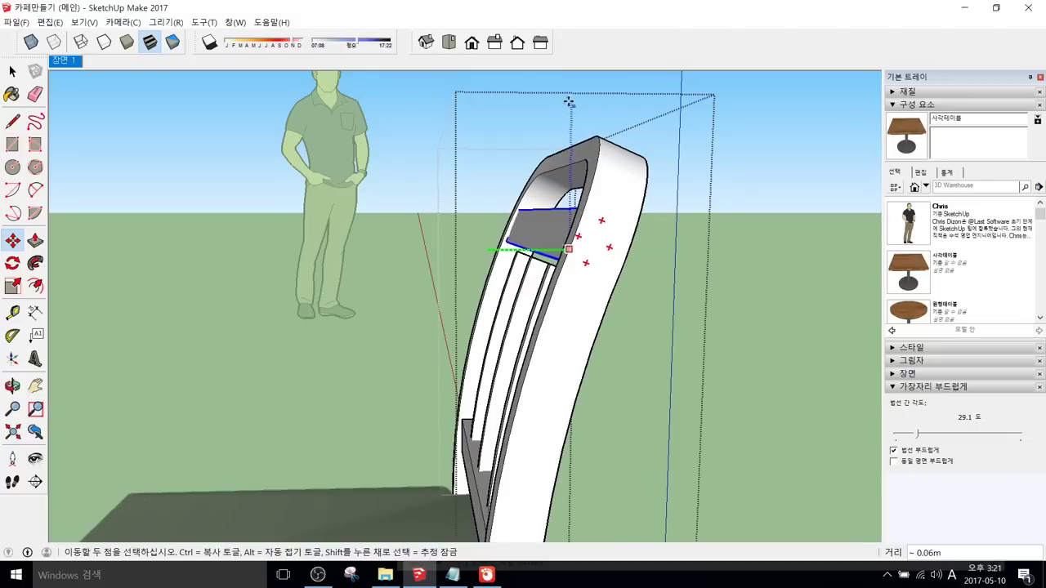
middle_click_drag(567, 103, 553, 319)
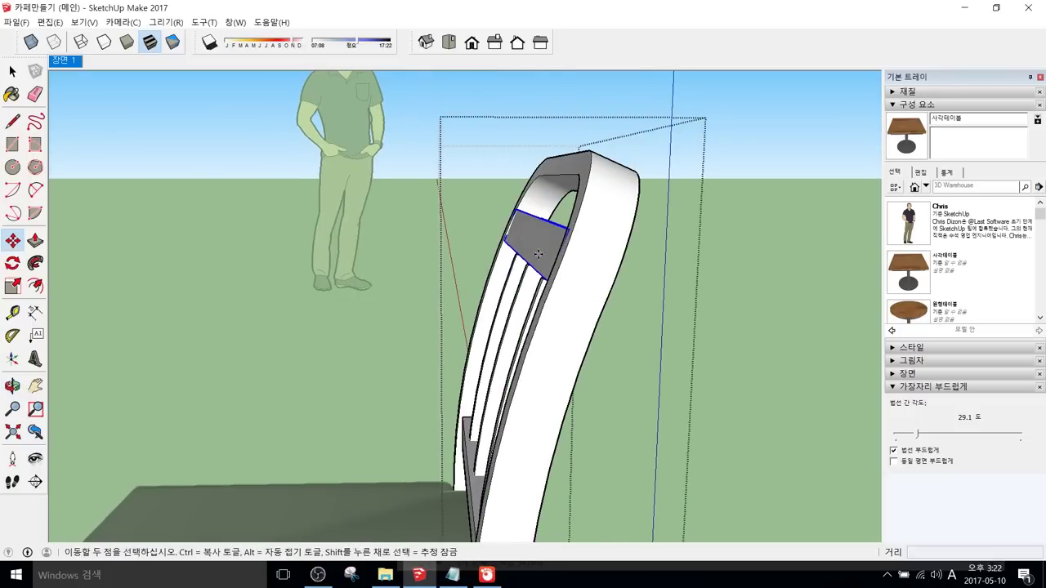
Step: Fine-tune the upper rail's position between the uprights so it caps the slats' upper ends
middle_click_drag(801, 270, 516, 284)
left_click(630, 224)
left_click(559, 287)
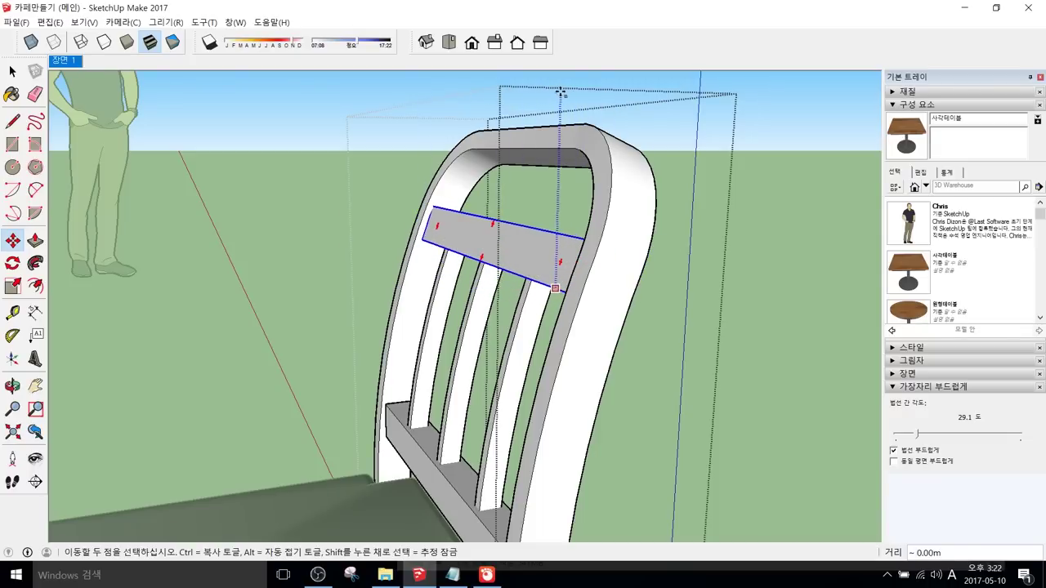
middle_click_drag(560, 94, 828, 372)
scroll(626, 354, "down", 3)
scroll(828, 372, "down", 3)
key("space")
middle_click_drag(457, 299, 316, 255)
scroll(315, 255, "down", 2)
scroll(311, 193, "up", 3)
double_click(411, 251)
right_click(413, 250)
key("Escape")
left_click(390, 238)
scroll(391, 238, "up", 1)
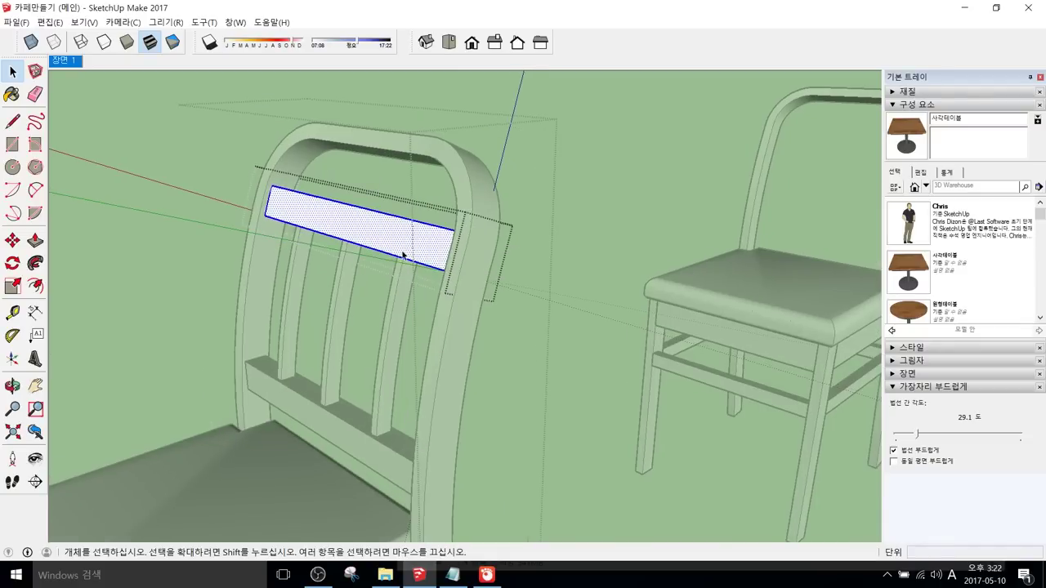
left_click(500, 325)
left_click(362, 431)
Step: Open the upper rail group, select all its geometry and intersect its faces with the model
double_click(373, 234)
middle_click_drag(378, 216, 412, 194)
left_click(415, 200)
double_click(414, 195)
right_click(414, 193)
key("Escape")
right_click(381, 192)
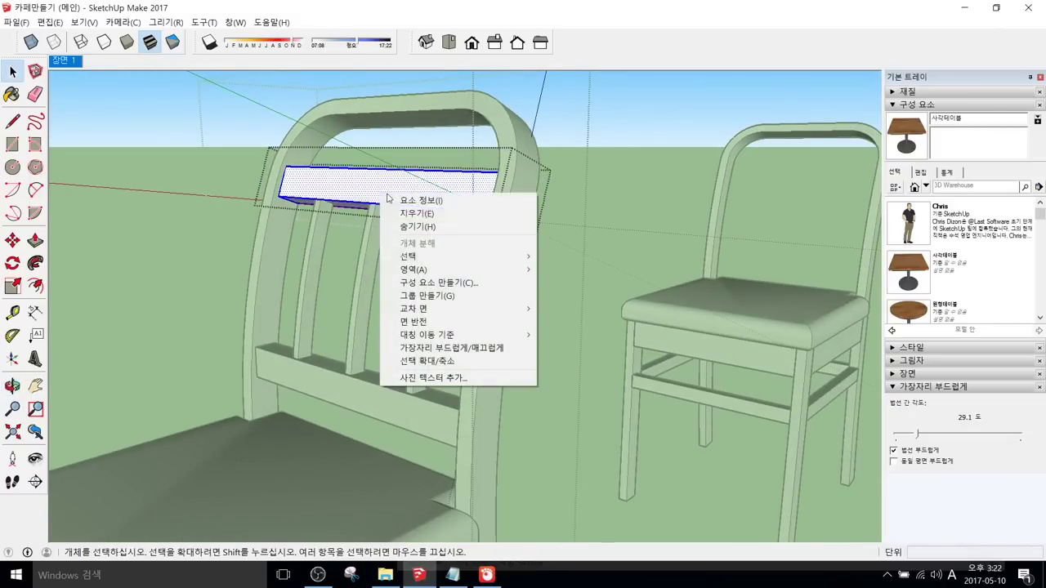
mouse_move(457, 309)
left_click(564, 306)
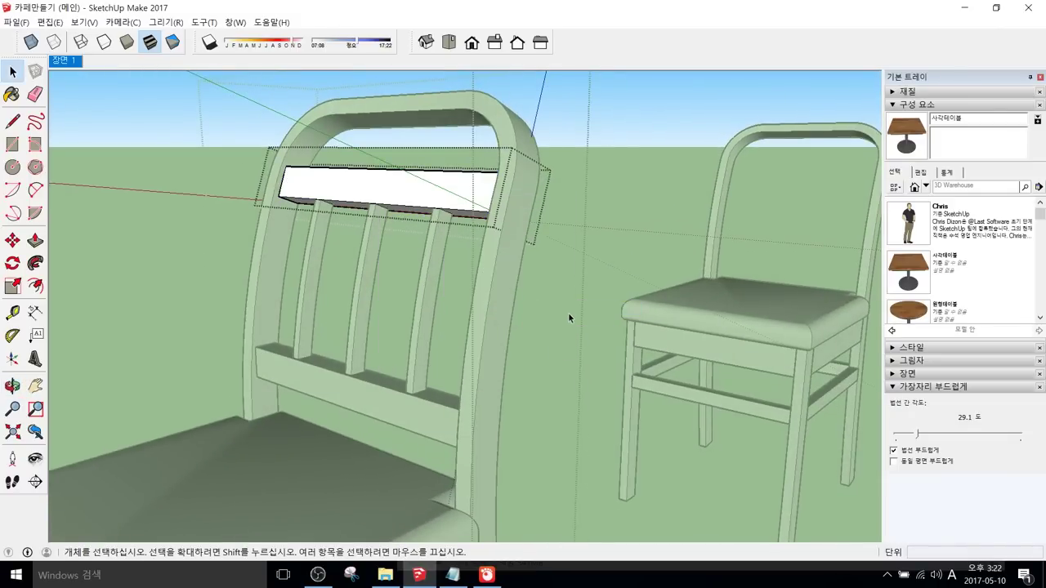
Step: Open the lower rail group, select all its geometry, intersect its faces with the model and leave the group
middle_click_drag(568, 316, 474, 299)
scroll(474, 299, "up", 3)
scroll(498, 116, "up", 2)
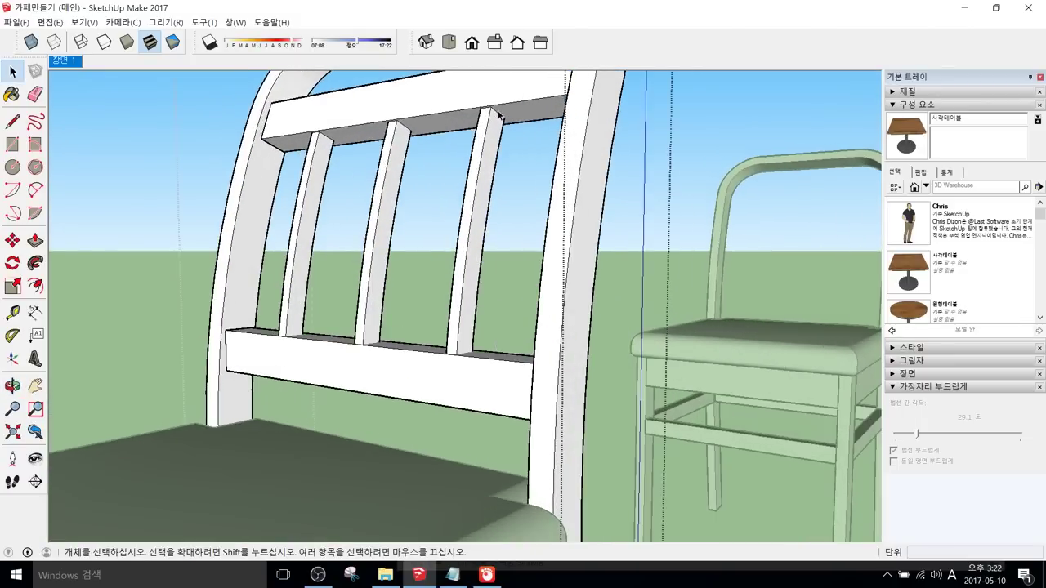
middle_click_drag(401, 282, 370, 414)
left_click(415, 387)
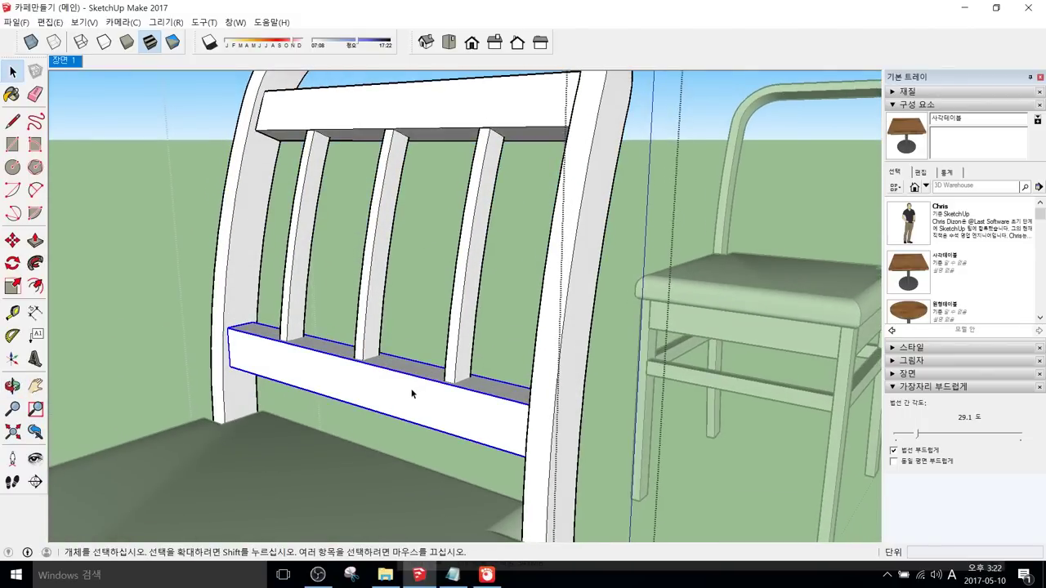
double_click(412, 394)
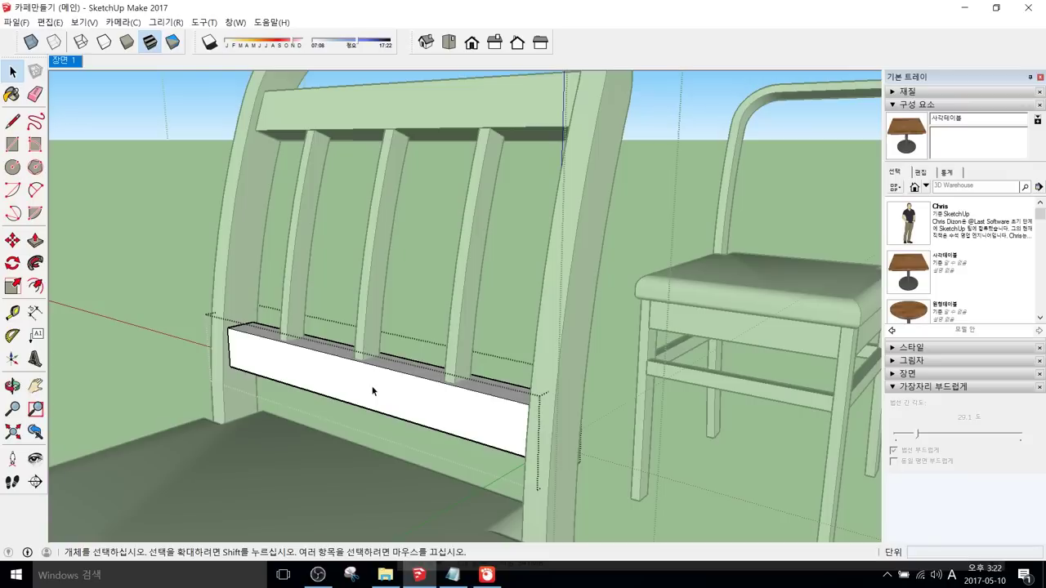
left_click(373, 391)
right_click(374, 388)
mouse_move(408, 310)
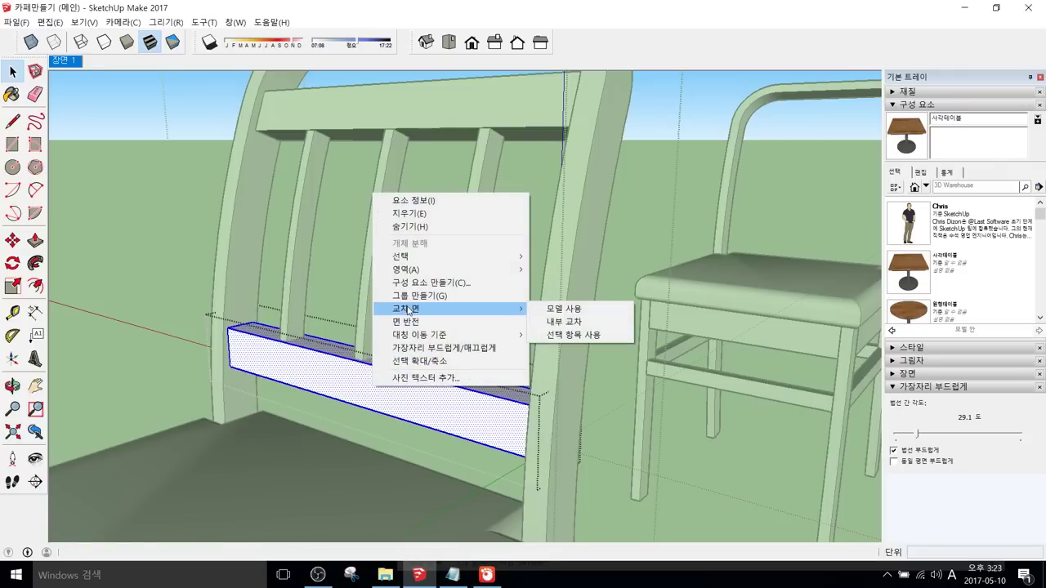
left_click(607, 316)
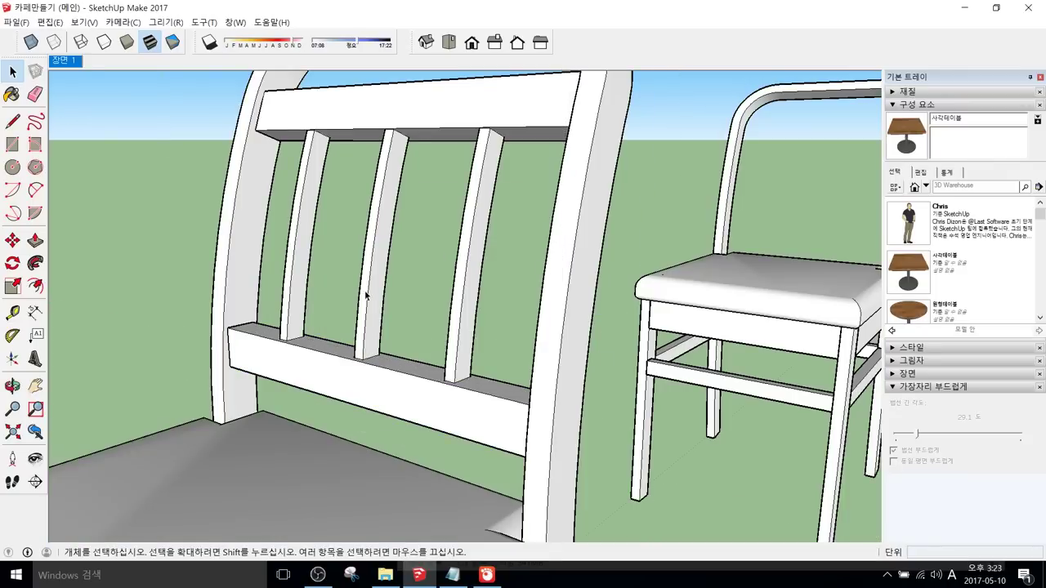
Step: Open the second chair's backrest group for editing
scroll(372, 296, "down", 5)
scroll(376, 292, "down", 4)
middle_click_drag(376, 293, 472, 327)
scroll(473, 327, "up", 5)
key("space")
left_click(415, 355)
middle_click_drag(397, 329, 342, 270, "shift")
double_click(333, 172)
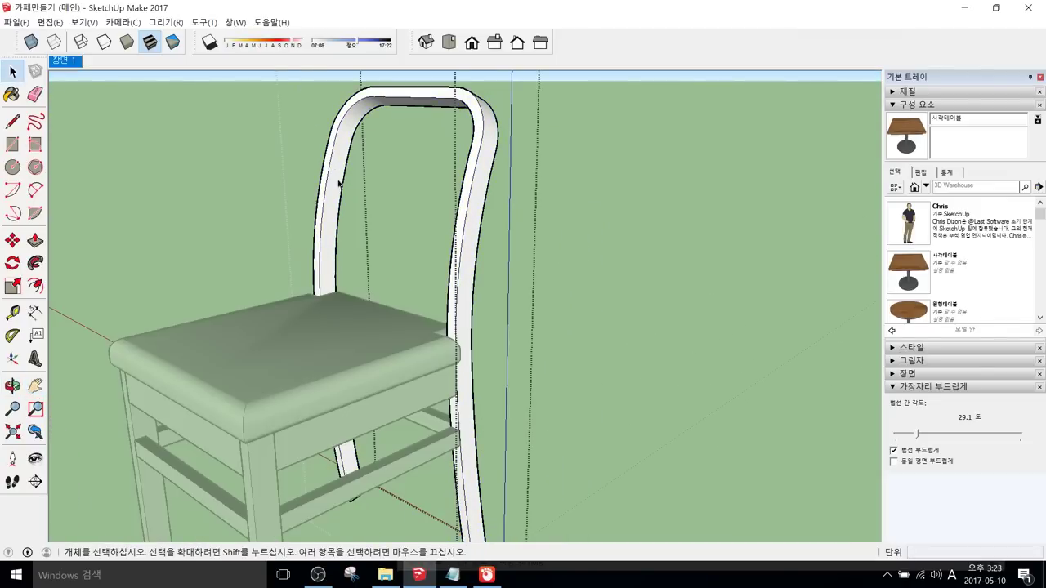
Step: Select all of the backrest frame's geometry and set its soften-edges angle to 0 degrees
left_click(333, 186)
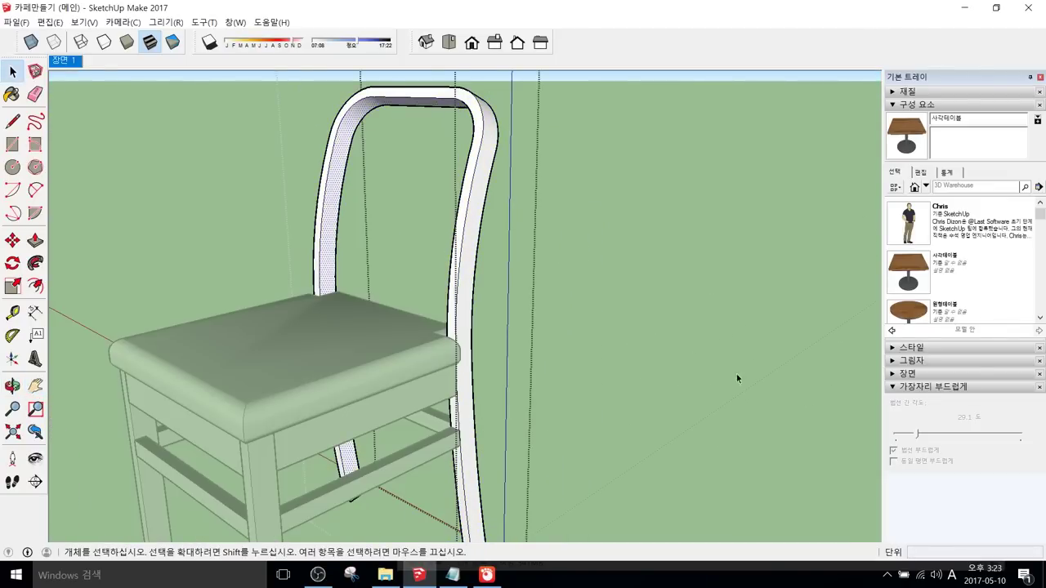
triple_click(473, 287)
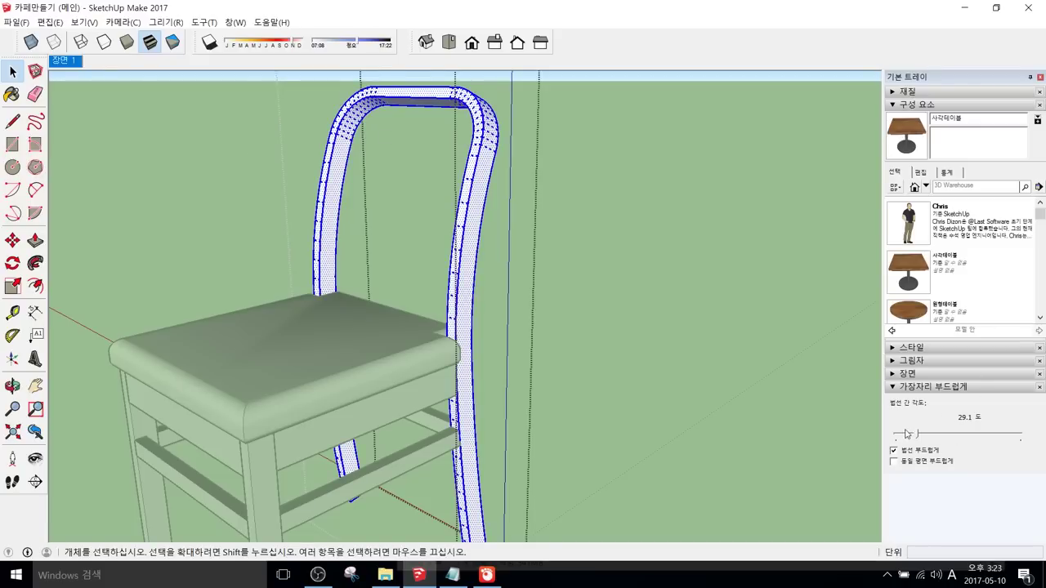
left_click_drag(919, 438, 894, 439)
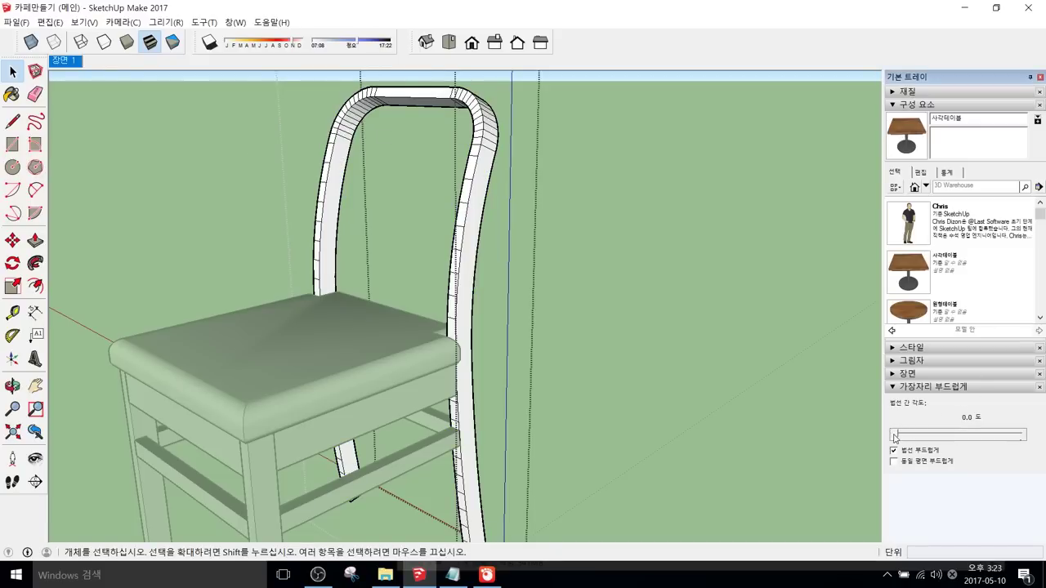
Step: Copy the inner side face of the far upright about 0.11 m along the red axis, between the two uprights
left_click(323, 296)
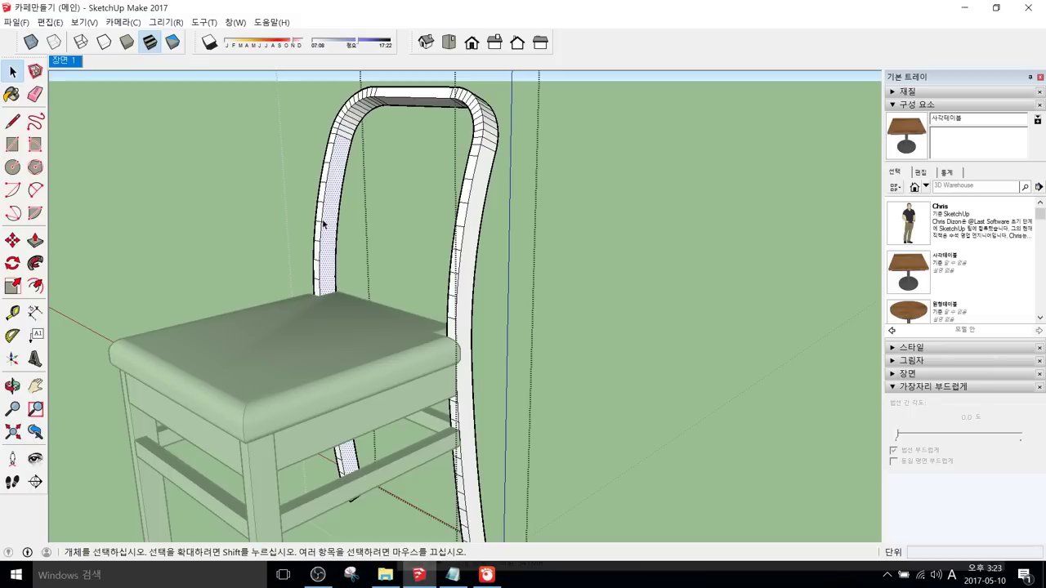
key("m")
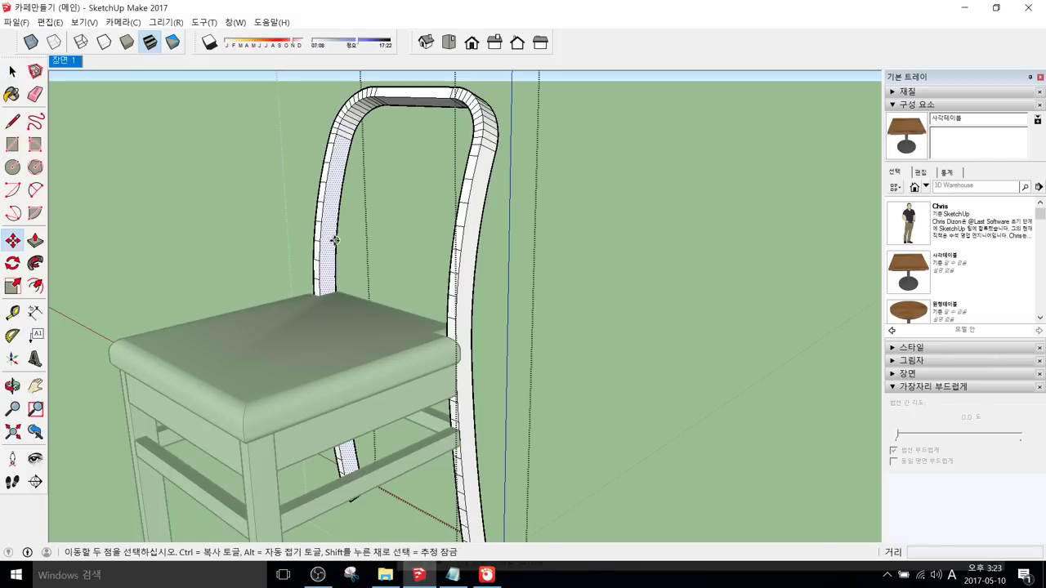
left_click(334, 285, "ctrl")
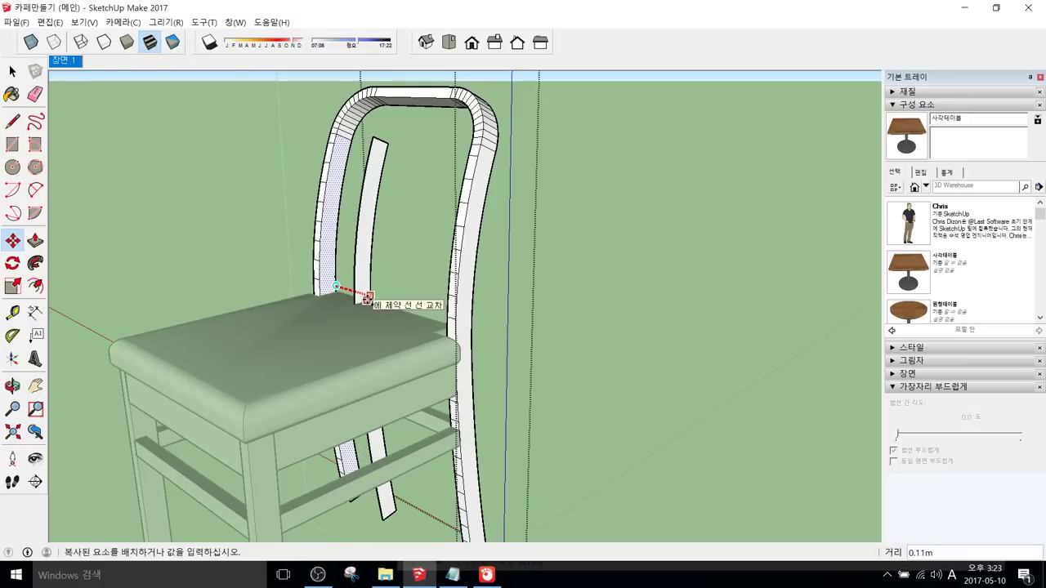
left_click(368, 298)
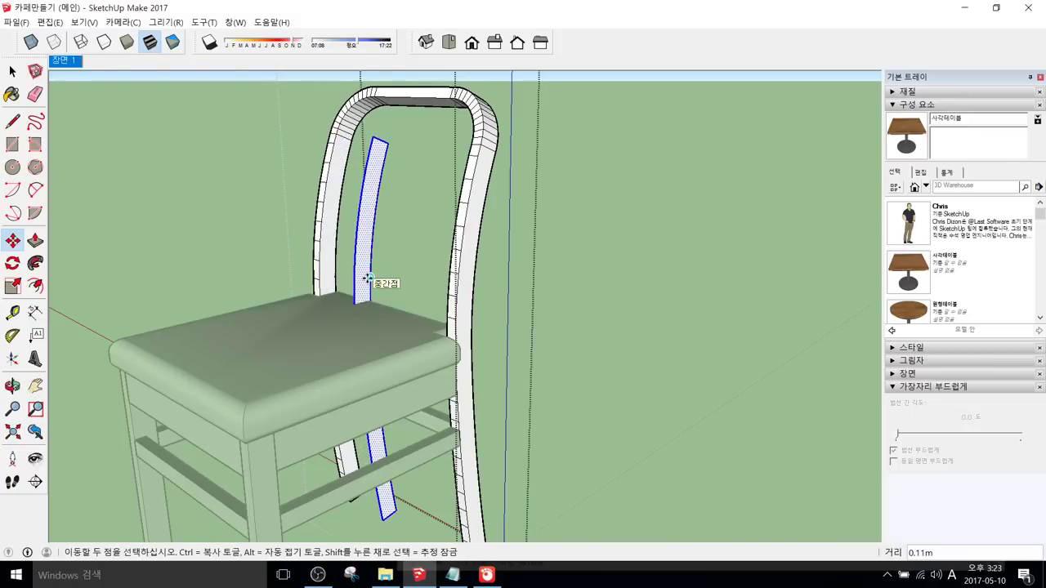
Step: Try to draw a line across the copied strip where it meets the seat's rear edge
scroll(368, 280, "up", 3)
key("l")
scroll(365, 302, "up", 2)
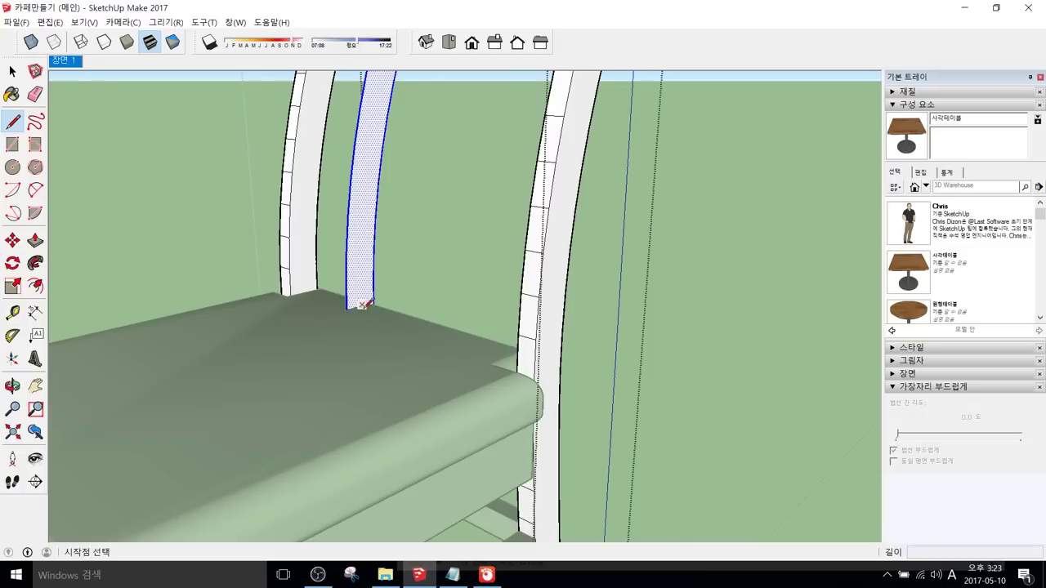
scroll(347, 308, "up", 2)
left_click(346, 305)
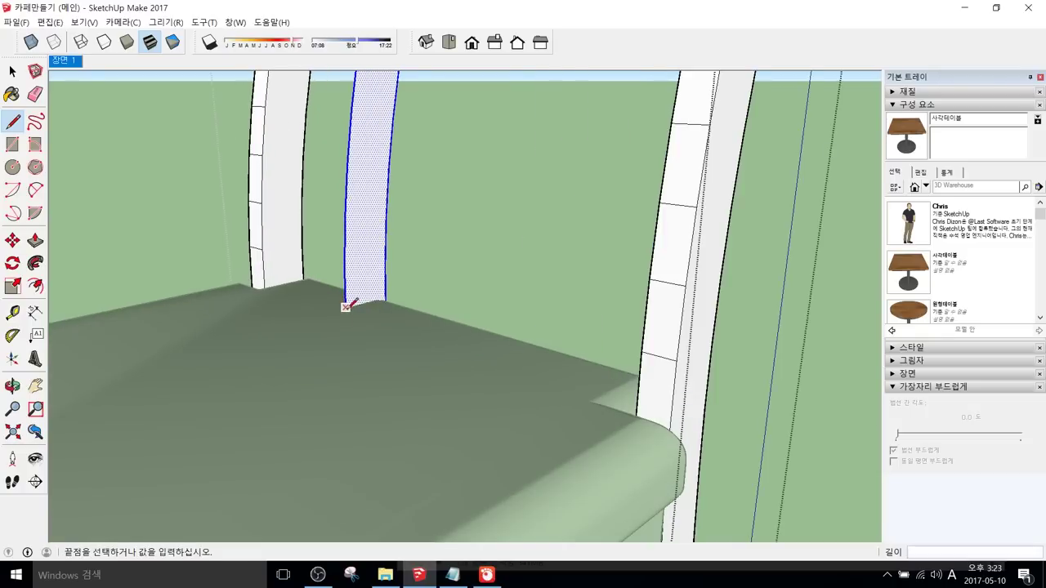
scroll(388, 288, "up", 3)
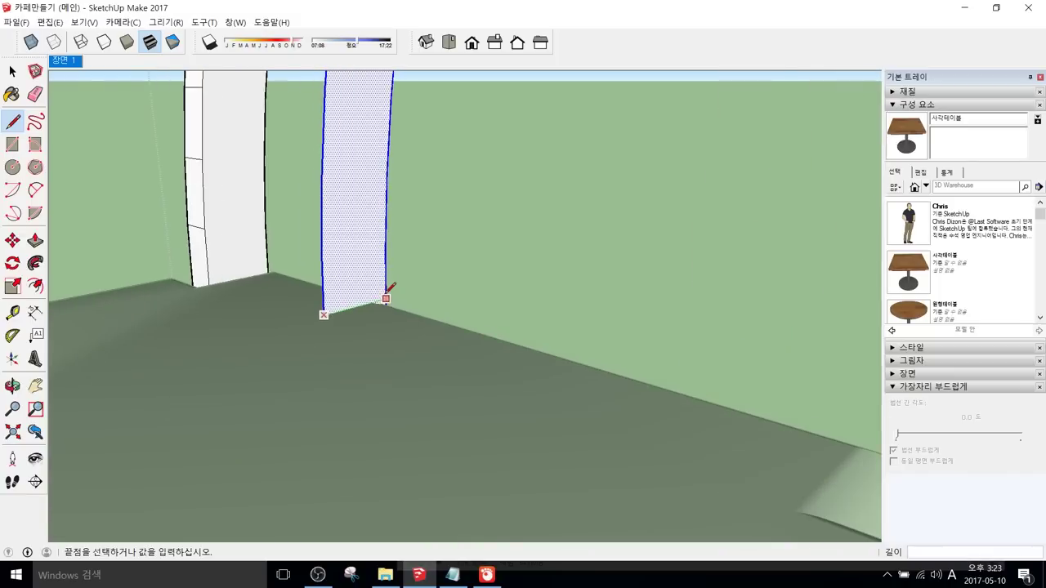
left_click(387, 303)
scroll(437, 299, "down", 2)
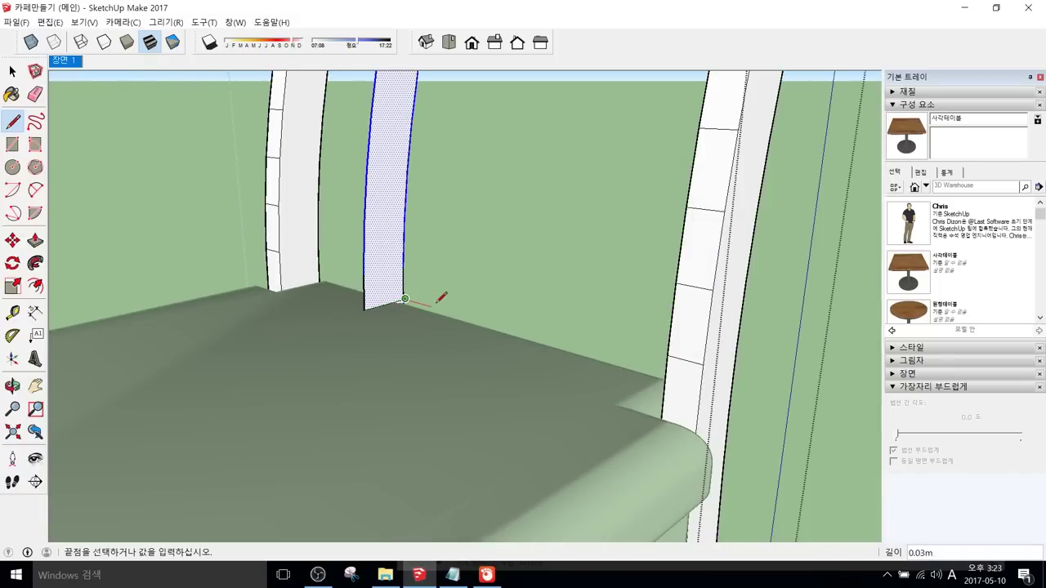
Step: Draw a line parallel to the green axis across the copied strip at seat level, splitting the face
key("space")
scroll(448, 316, "down", 1)
middle_click_drag(448, 316, 388, 276)
scroll(406, 289, "up", 4)
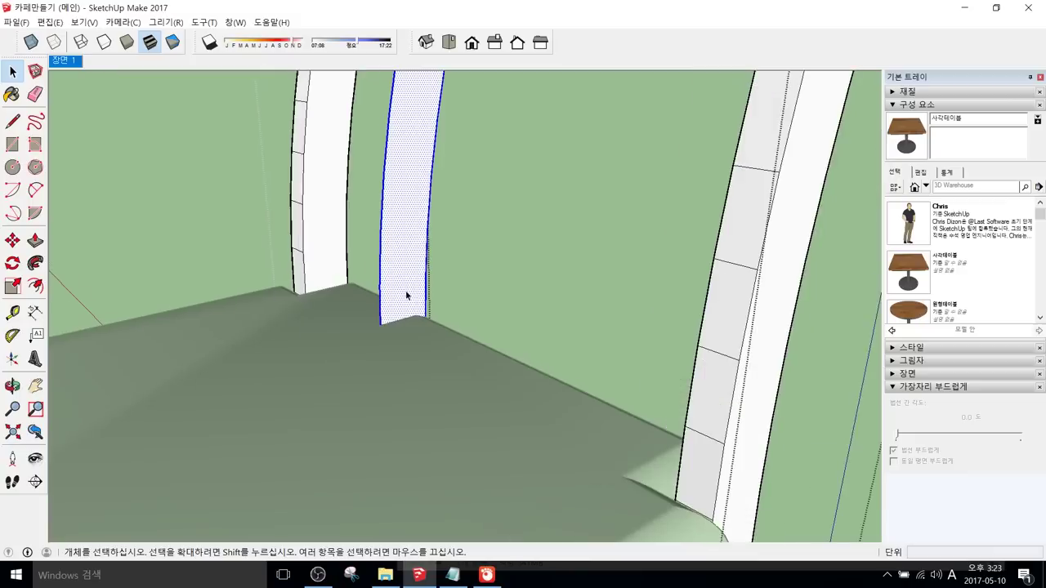
key("l")
left_click(356, 341)
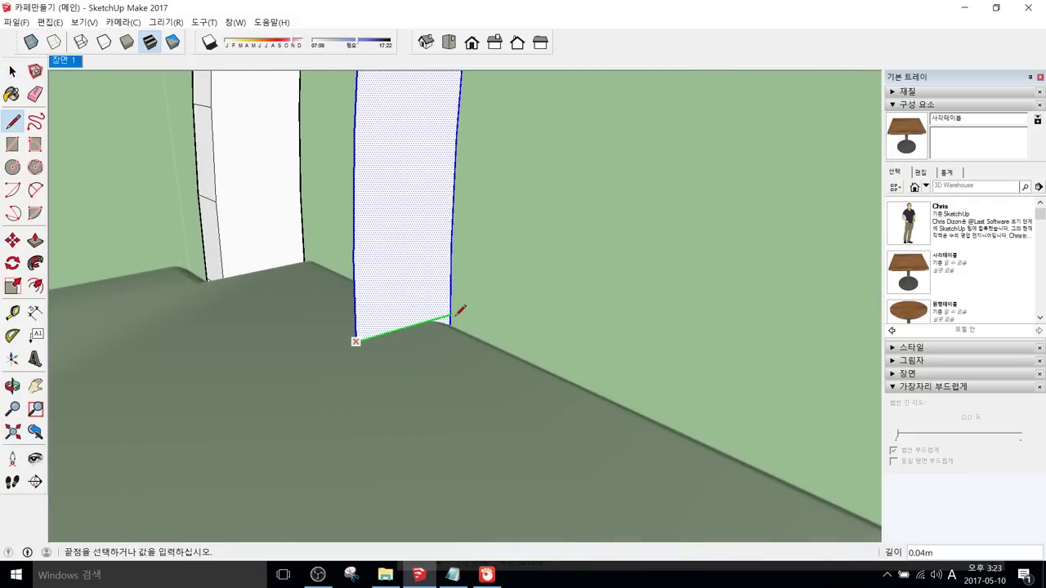
left_click(450, 315)
Step: Delete the portion of the copied strip that runs below the seat
scroll(450, 315, "down", 4)
middle_click_drag(452, 353, 267, 2, "shift")
key("space")
left_click(336, 317)
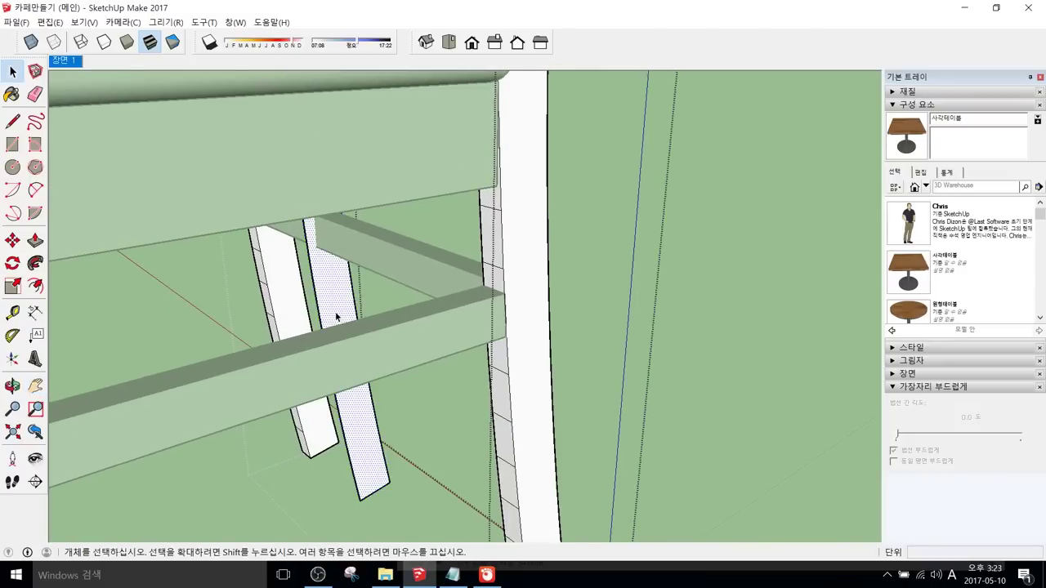
middle_click_drag(336, 189, 331, 311)
left_click(372, 518)
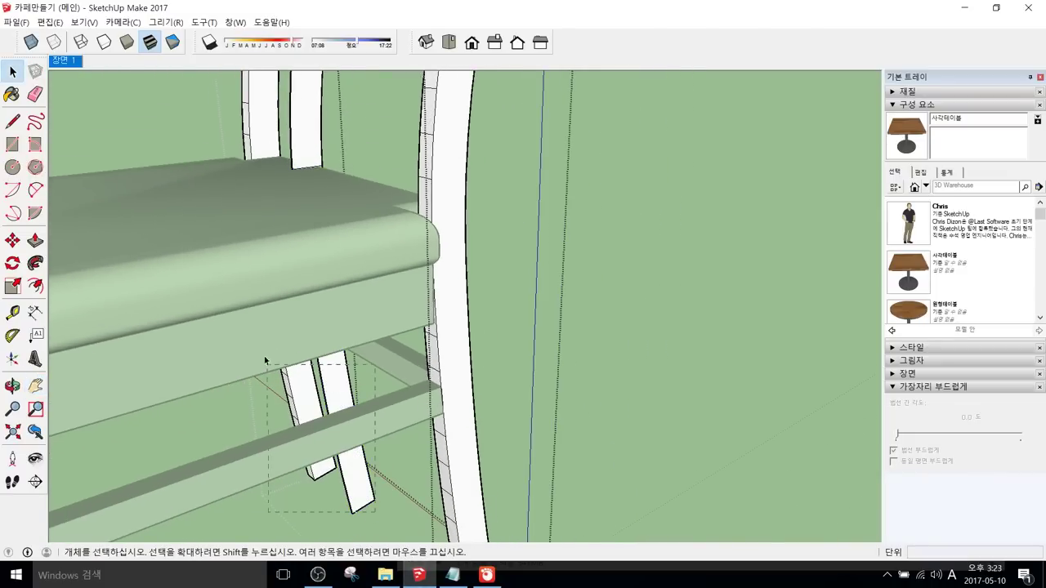
left_click(267, 327)
middle_click_drag(267, 327, 367, 357)
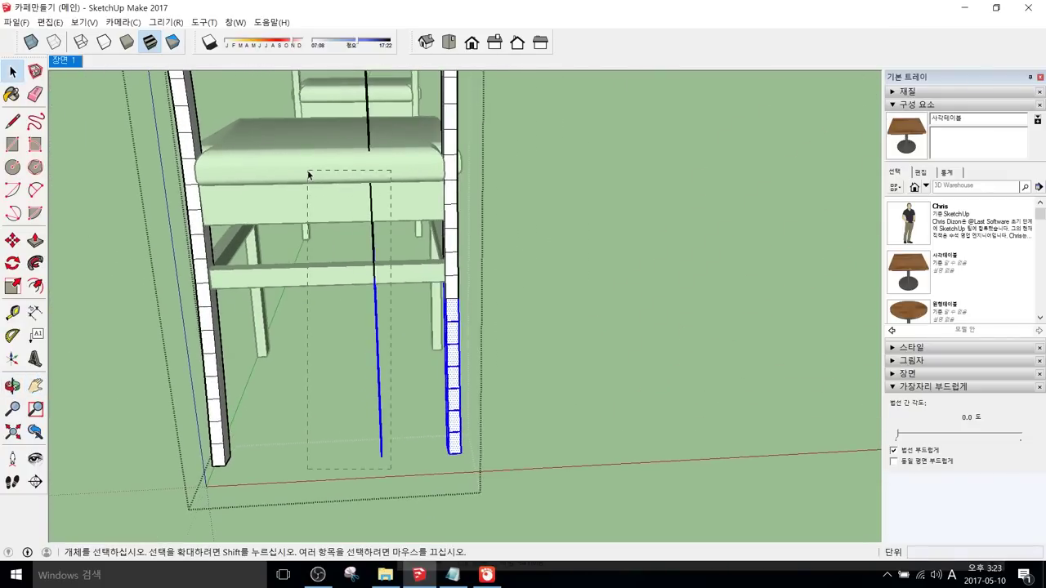
left_click_drag(308, 172, 308, 172)
key("Delete")
Step: Clean up the leftover edge at the strip's lower rear corner and select the strip's face
middle_click_drag(390, 206, 618, 251)
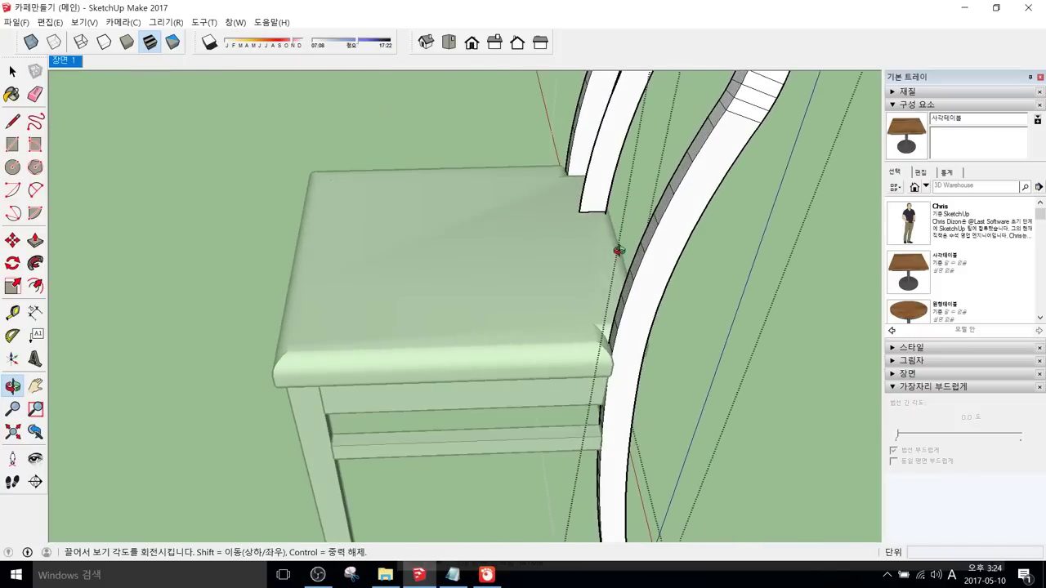
scroll(611, 229, "up", 8)
key("e")
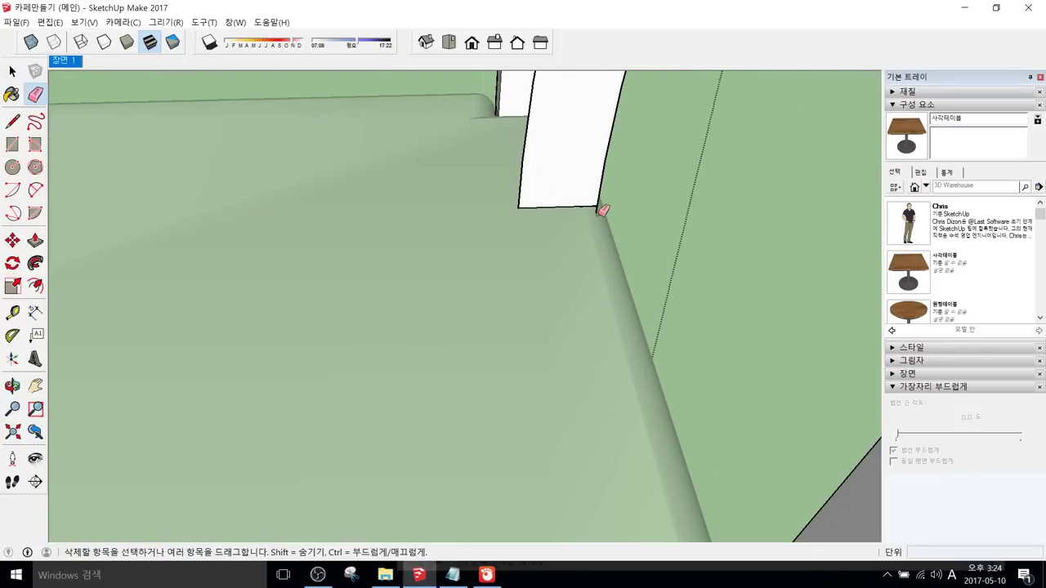
scroll(610, 207, "down", 6)
key("space")
middle_click_drag(557, 170, 635, 292, "shift")
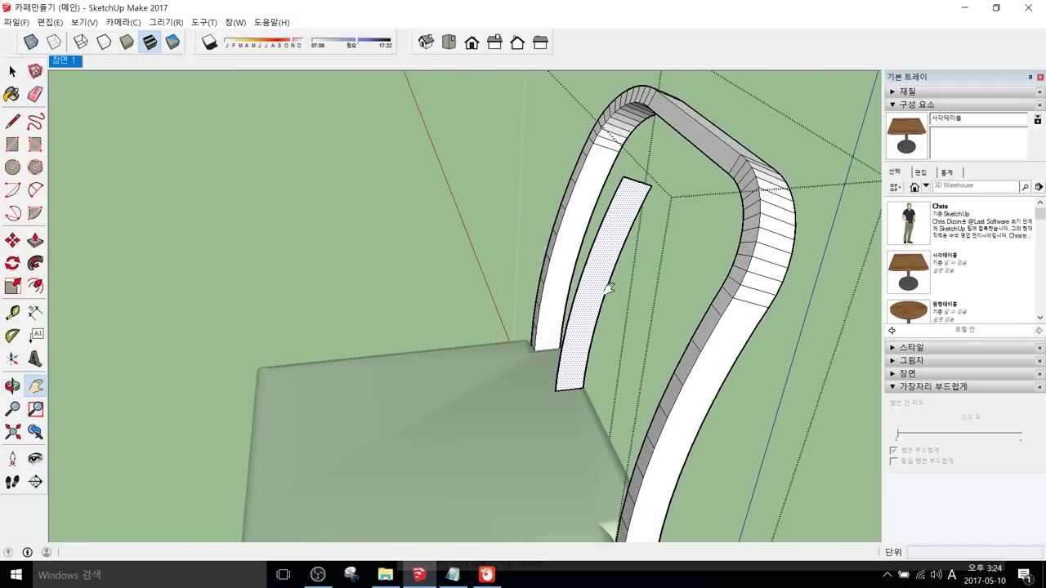
Step: Offset the strip's outline inward by 0.01 m and delete the outer border around the inset face
key("f")
left_click(607, 288)
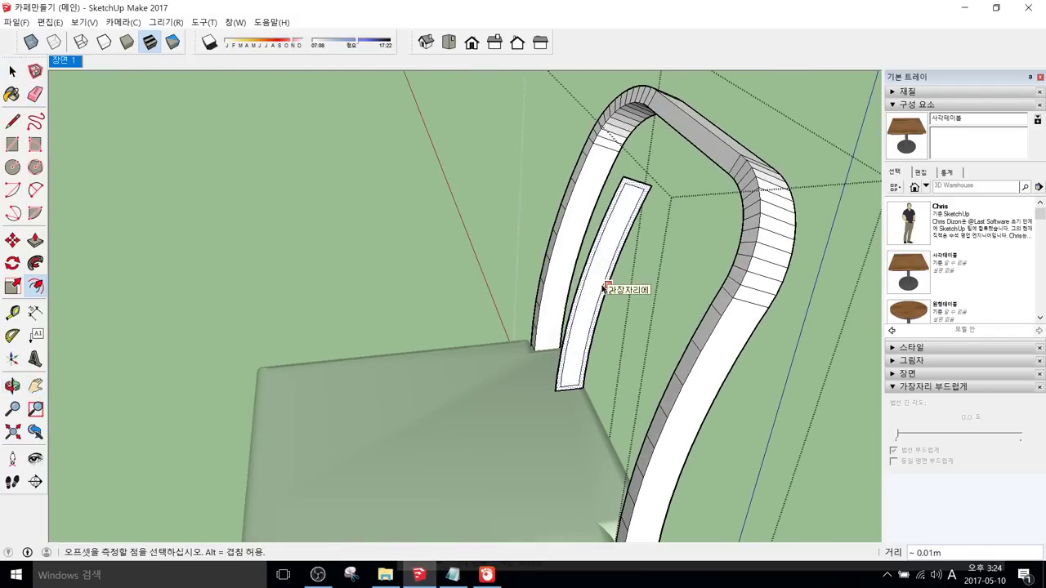
key("Return")
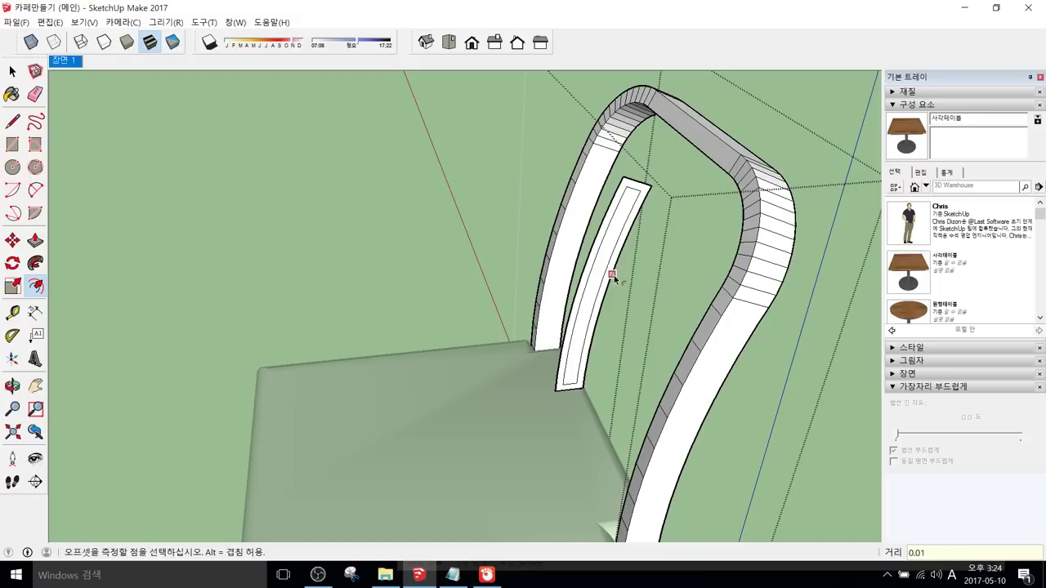
key("space")
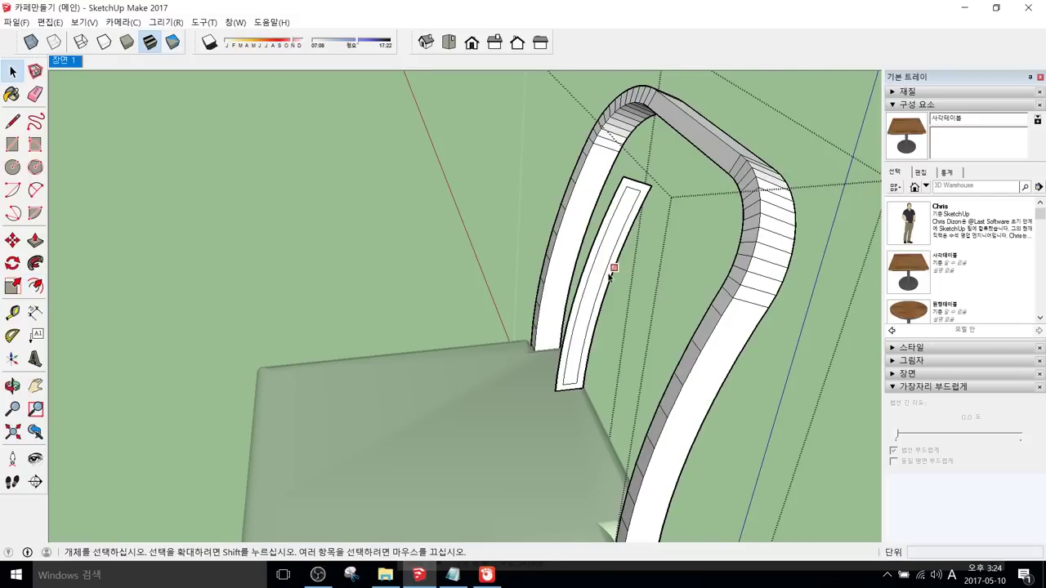
scroll(613, 274, "up", 3)
left_click(609, 278)
key("Delete")
left_click(614, 274)
Step: Draw a line across the narrow strip slightly above its lower end and erase the piece below it
scroll(614, 273, "down", 5)
middle_click_drag(614, 274, 754, 215)
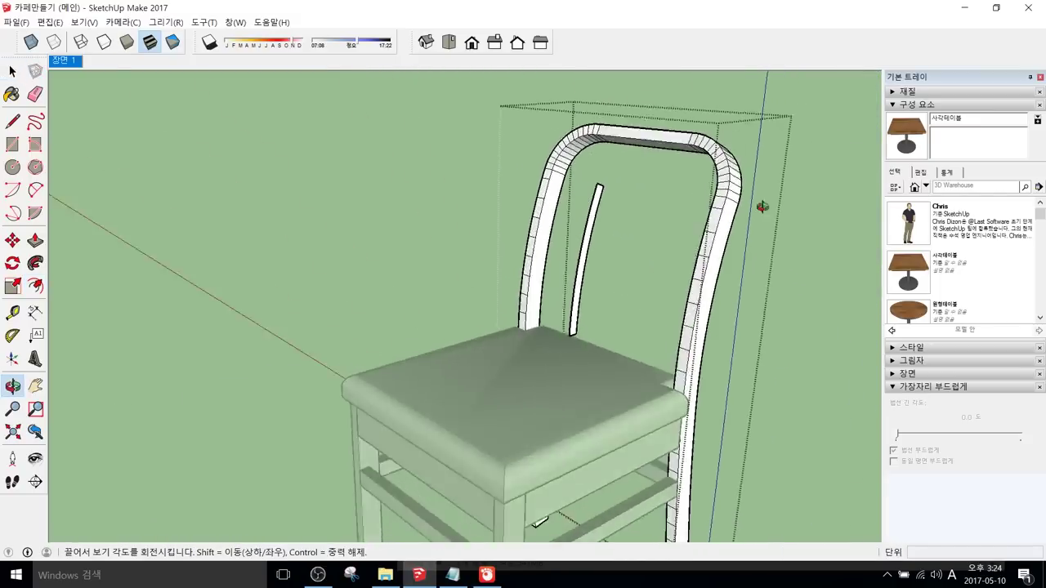
scroll(624, 279, "up", 4)
key("l")
scroll(585, 345, "up", 2)
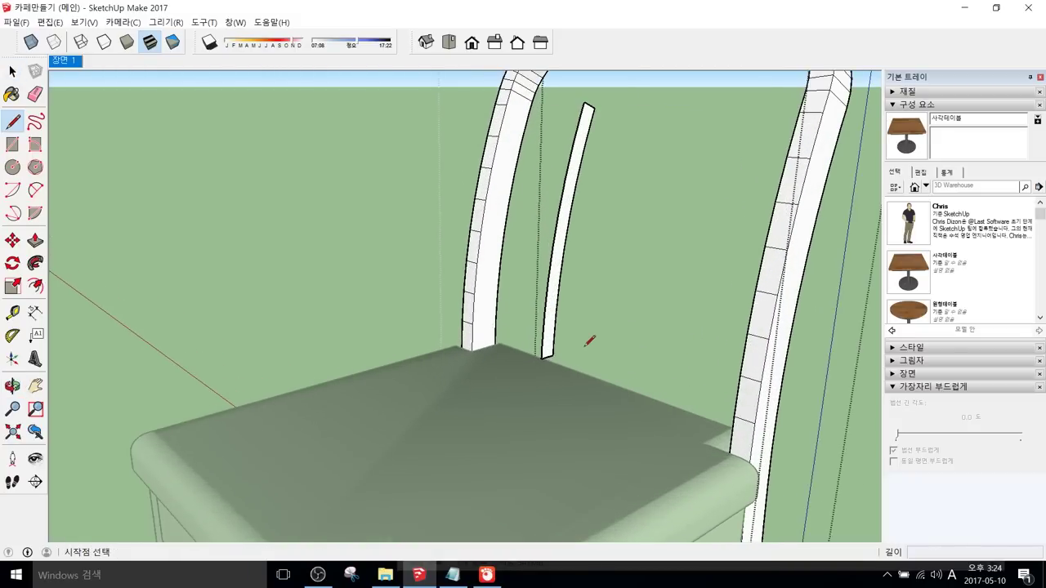
left_click(544, 328)
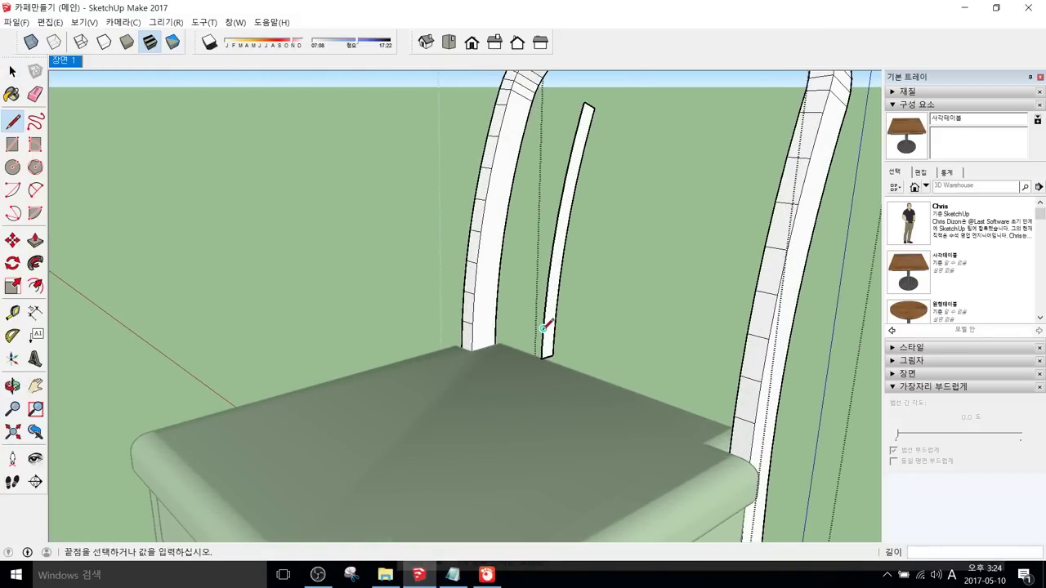
key("Escape")
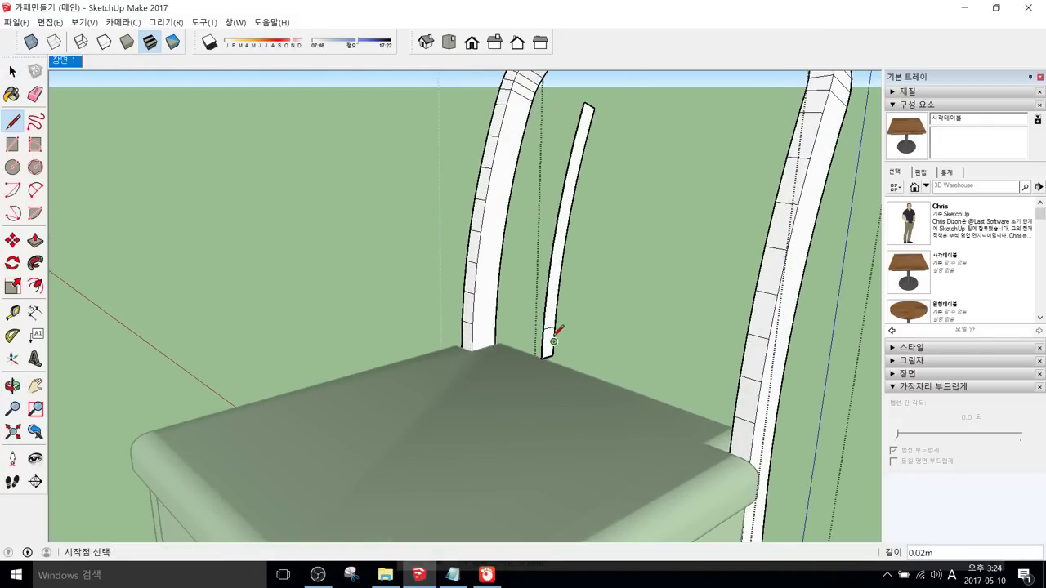
key("e")
left_click(550, 341)
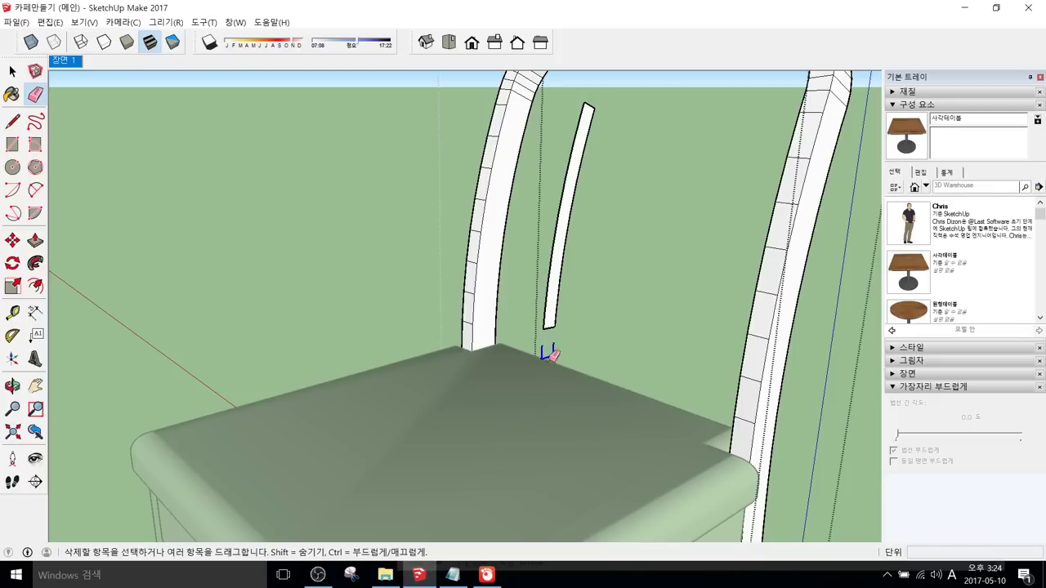
scroll(550, 353, "down", 5)
Step: Push/Pull the narrow strip in both directions to the two uprights, forming a curved solid backrest panel
key("space")
left_click(552, 327)
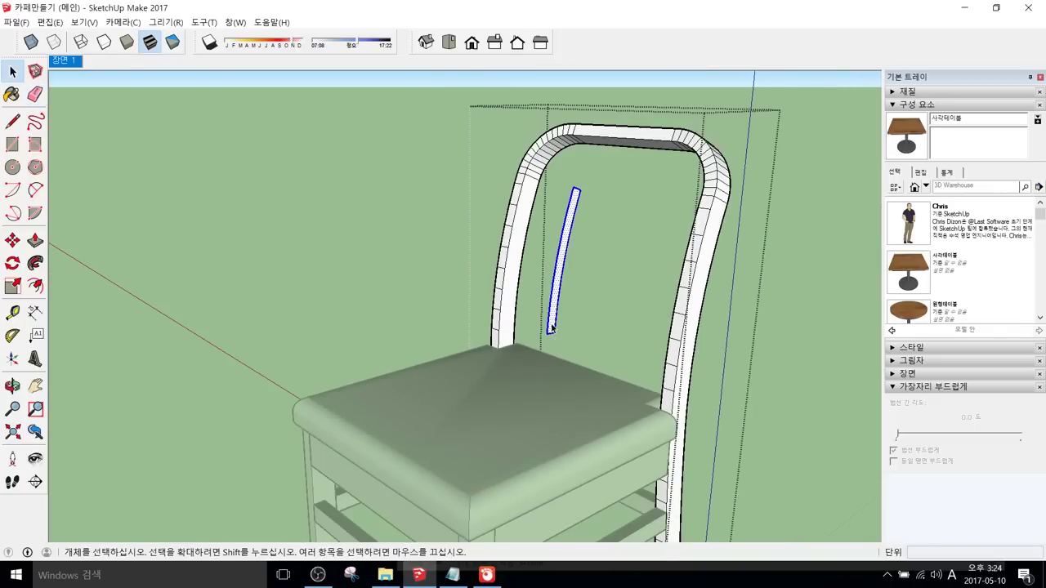
key("m")
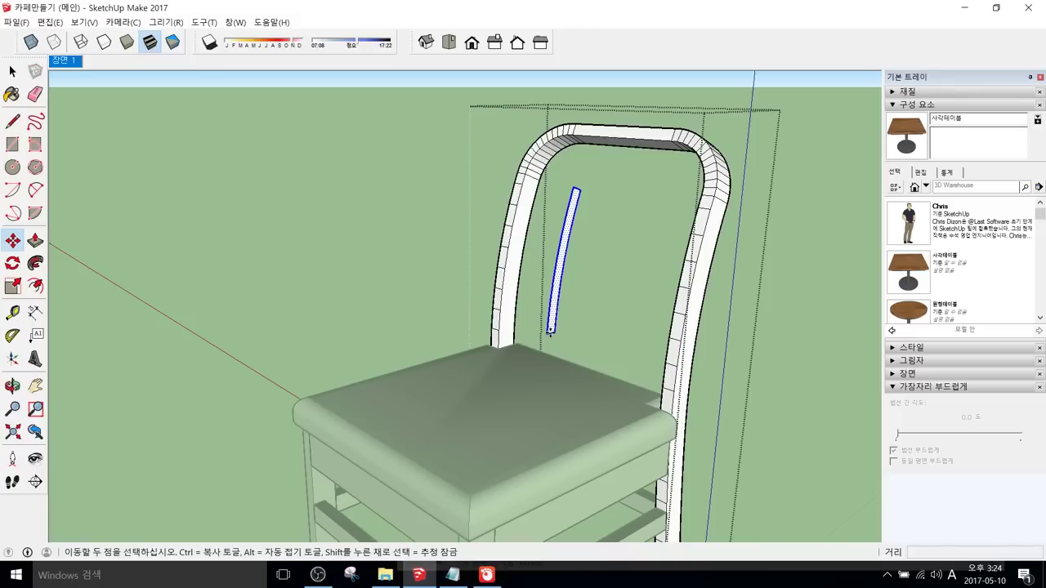
key("p")
left_click_drag(551, 329, 672, 323)
middle_click_drag(612, 299, 374, 234)
left_click_drag(373, 263, 328, 281)
middle_click_drag(409, 286, 393, 268)
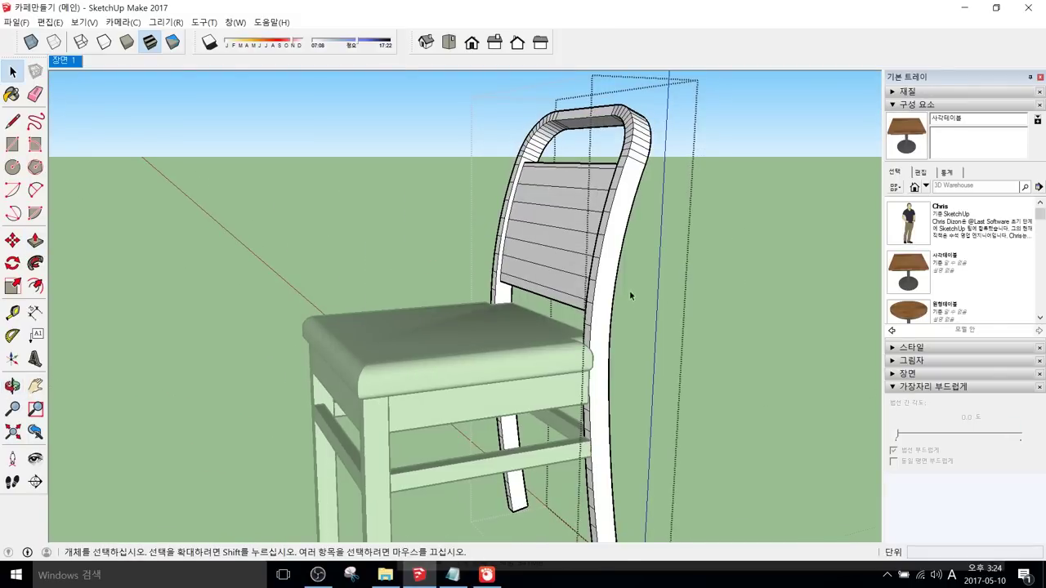
Step: Select all the backrest geometry, soften its edges at 24.4 degrees and leave the group
triple_click(577, 270)
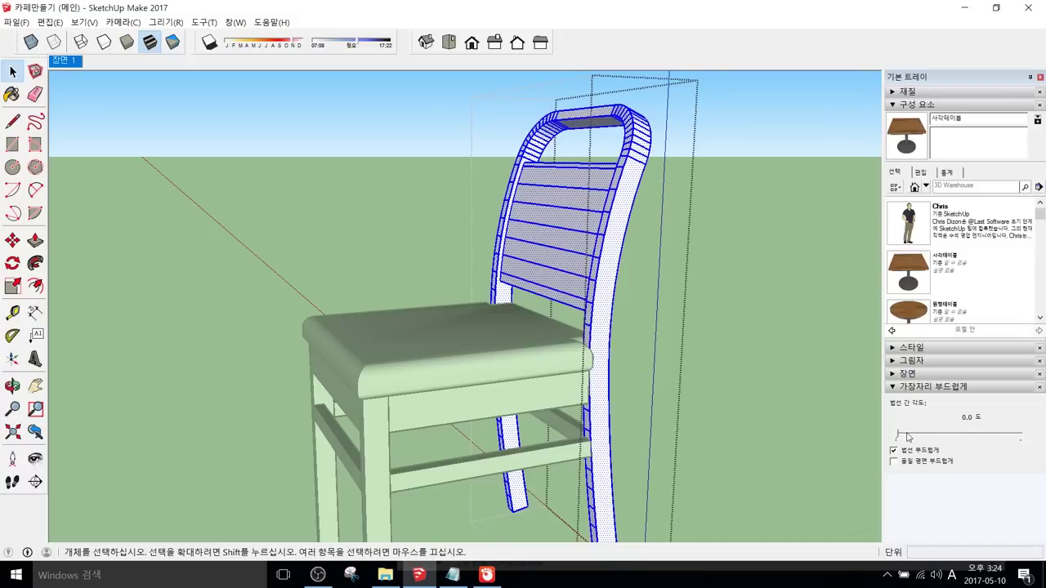
left_click_drag(907, 437, 915, 434)
left_click(771, 393)
middle_click_drag(771, 394, 411, 283)
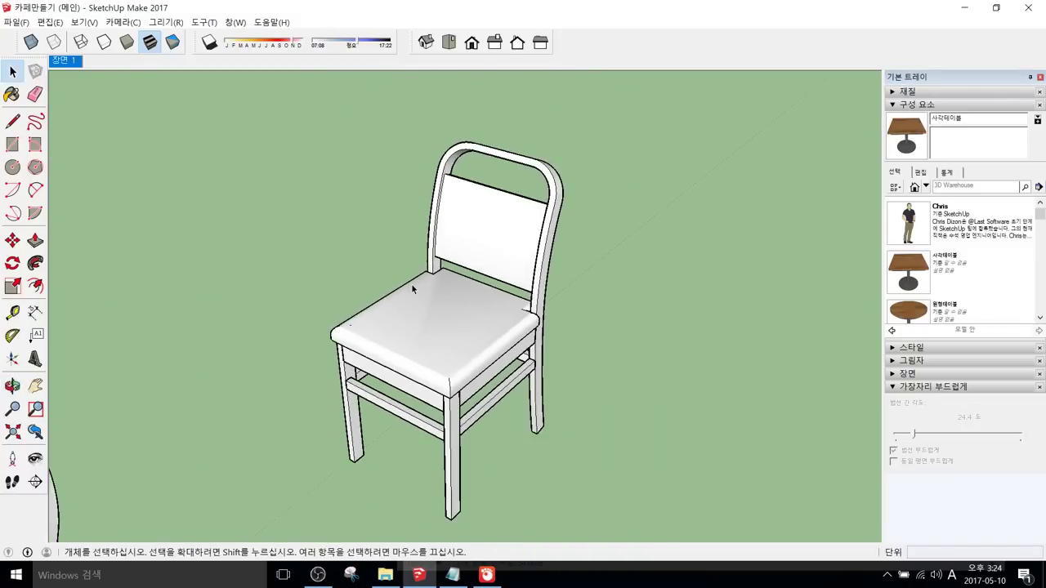
scroll(413, 284, "down", 5)
middle_click_drag(392, 389, 490, 329, "shift")
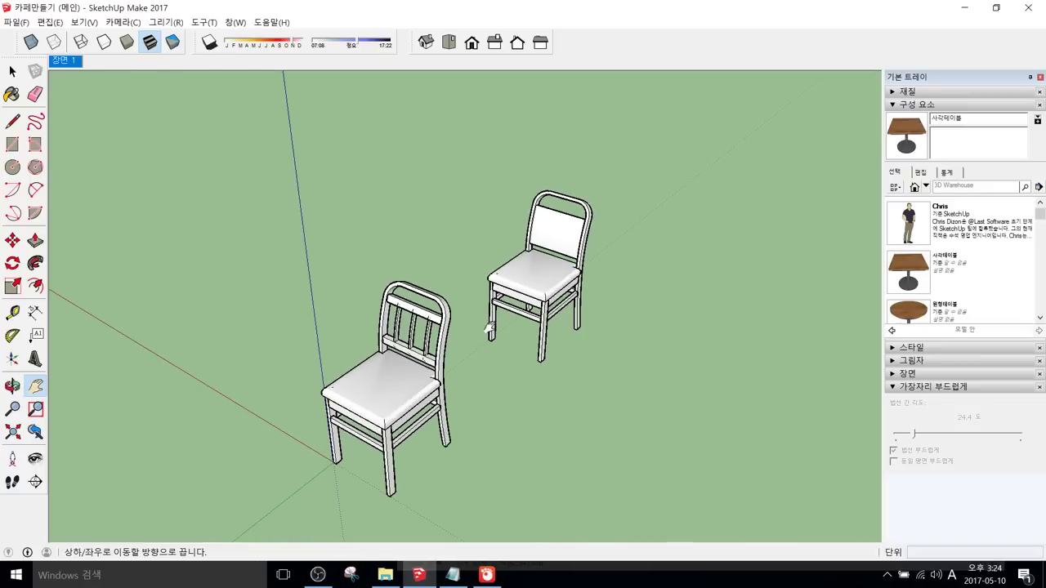
middle_click_drag(616, 346, 473, 327)
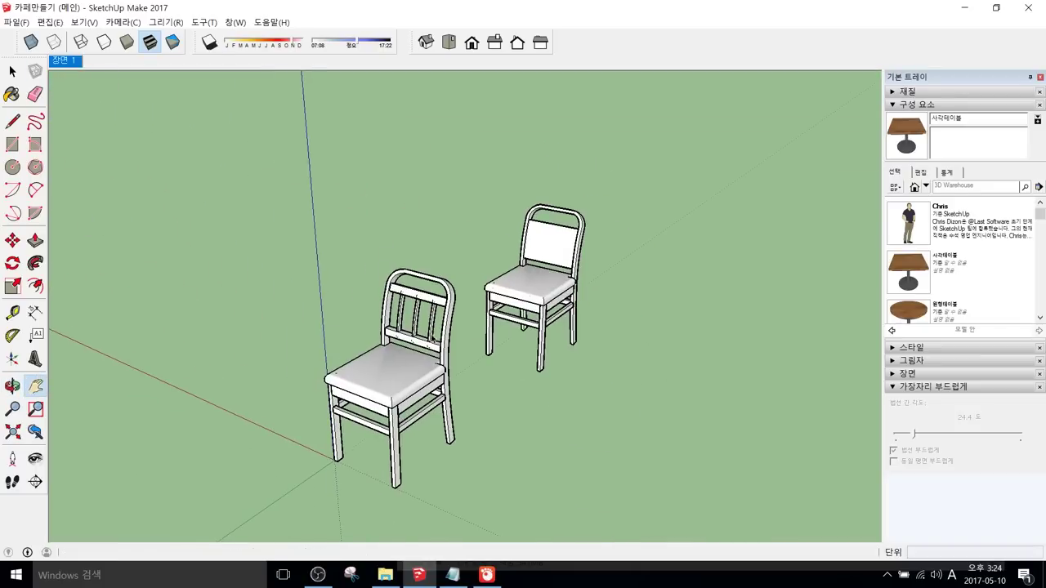
scroll(473, 327, "up", 2)
middle_click_drag(750, 267, 663, 291)
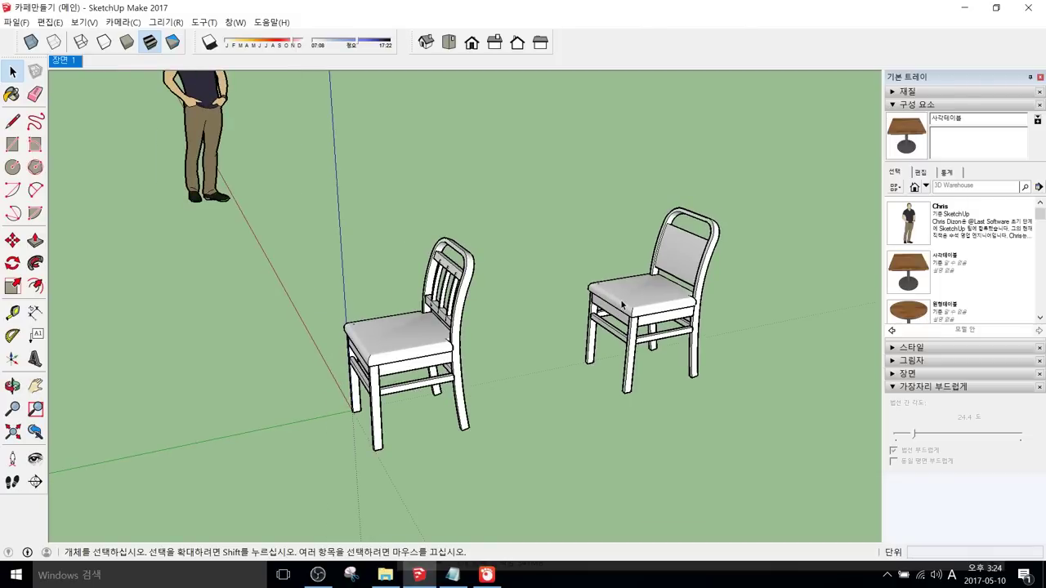
middle_click_drag(570, 305, 402, 249)
left_click_drag(310, 156, 496, 387)
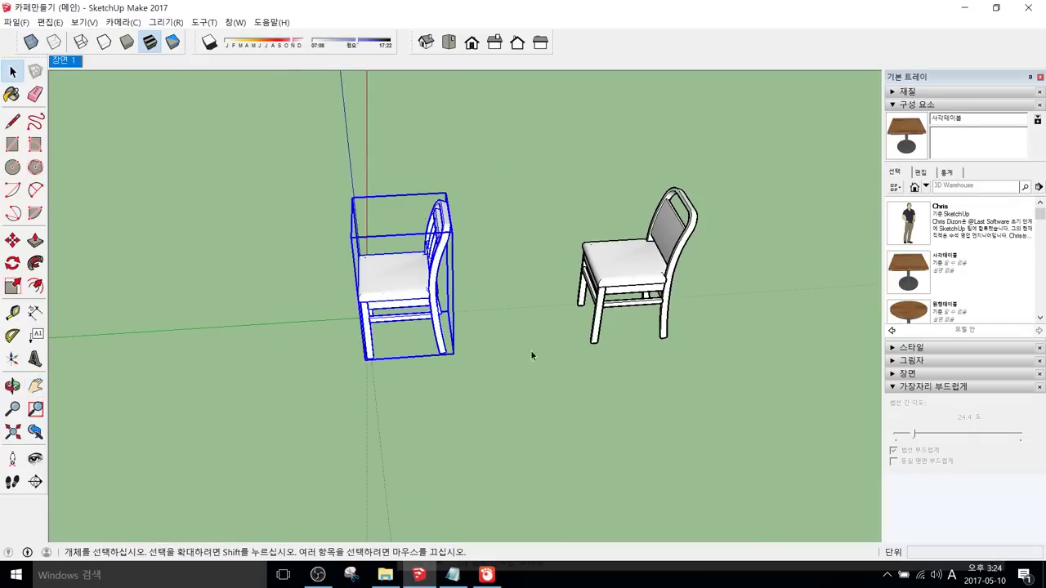
left_click_drag(561, 171, 776, 400)
middle_click_drag(775, 400, 376, 295)
double_click(378, 296)
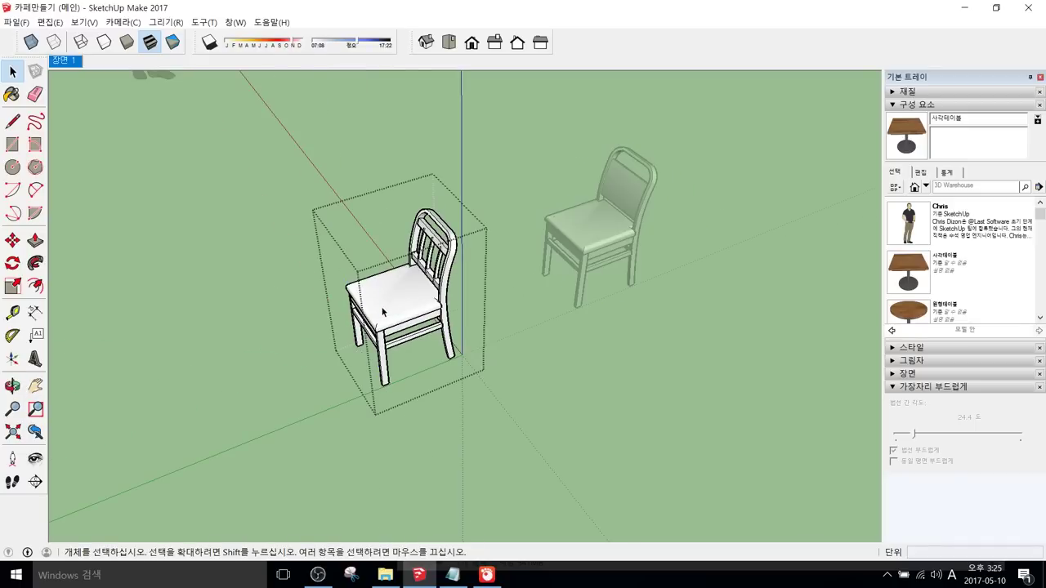
key("Escape")
left_click(400, 313)
scroll(402, 307, "up", 2)
middle_click_drag(399, 335, 494, 331)
scroll(498, 331, "down", 3)
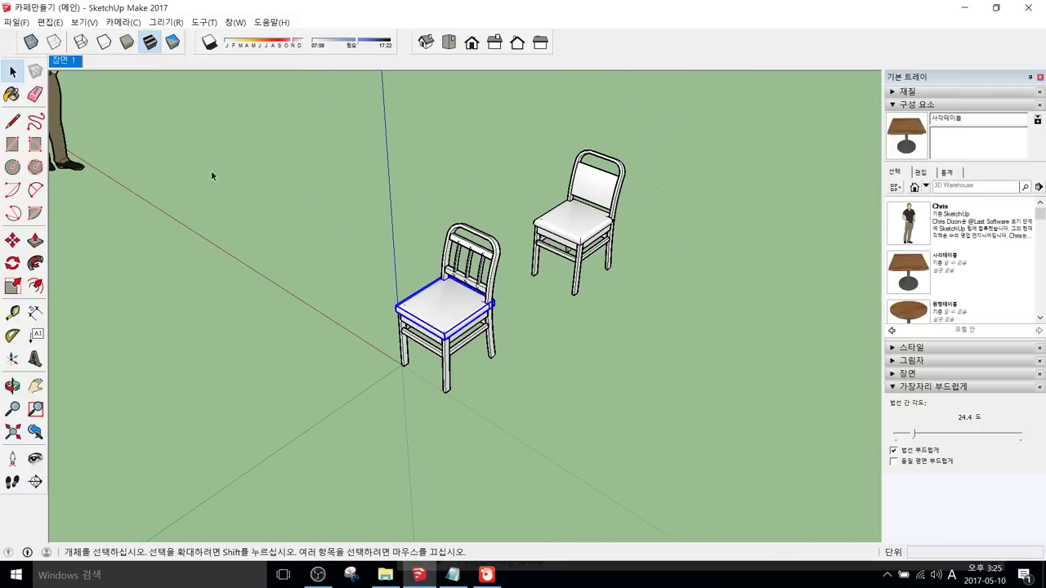
Step: Unhide all hidden objects to bring back the round and square tables
left_click(50, 22)
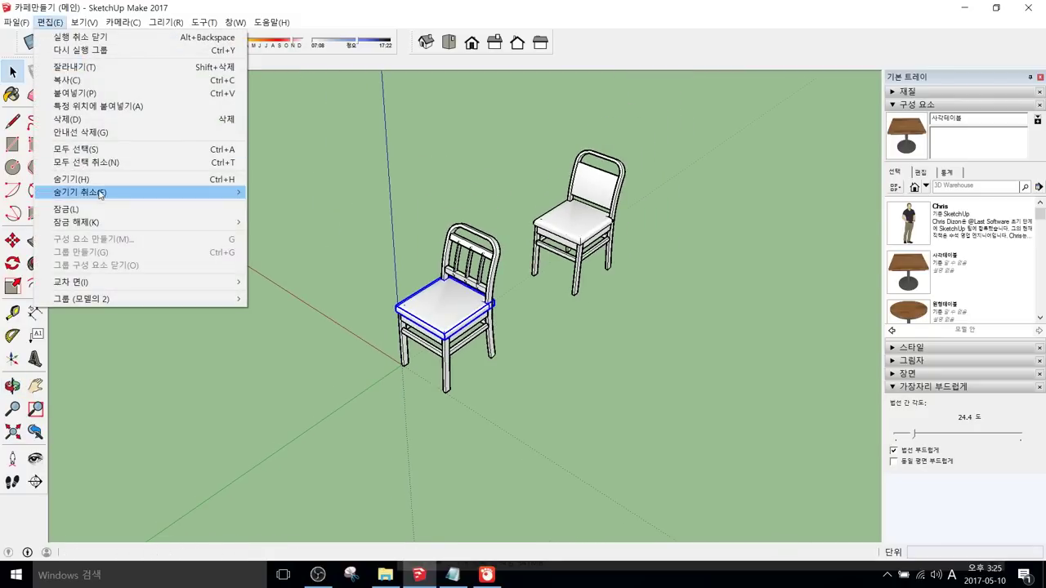
mouse_move(179, 198)
left_click(276, 219)
middle_click_drag(528, 385, 511, 334)
scroll(535, 248, "up", 2)
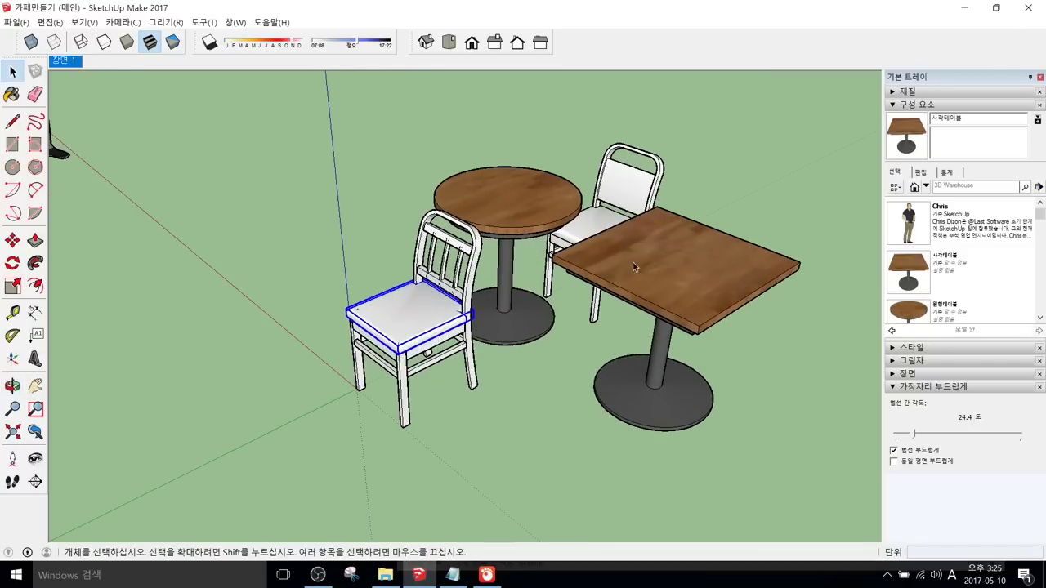
Step: Select the square and round tables together and move them clear of the chairs, behind the slatted-back chair
left_click(654, 262)
left_click(518, 199, "shift")
key("m")
left_click(704, 313)
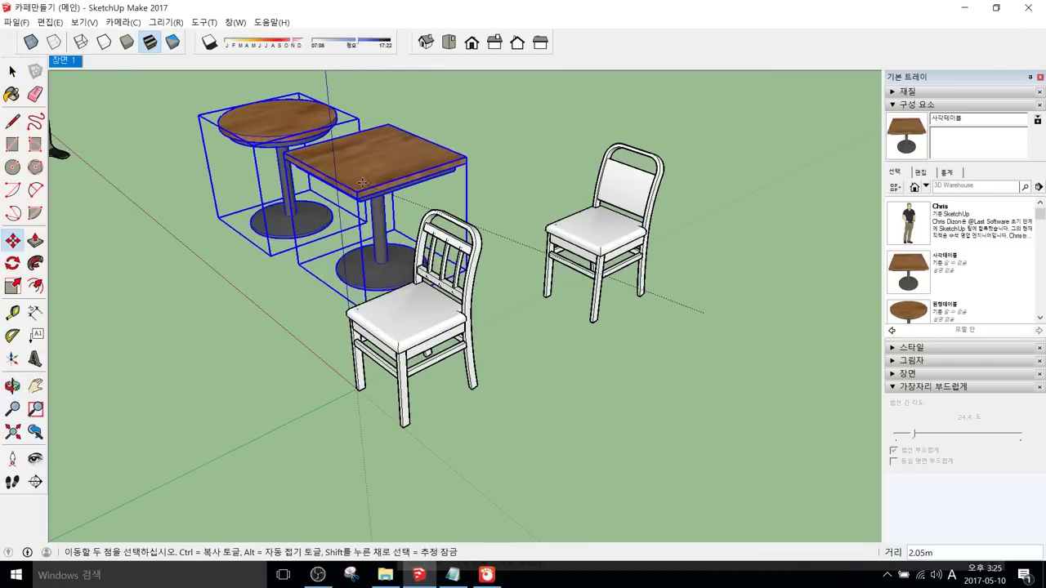
left_click(404, 181)
key("h")
left_click_drag(407, 186, 430, 225)
key("space")
Step: Paint the slatted-back chair's backrest, legs and rails with the 목재바닥 wood material, leaving the seat unpainted
key("b")
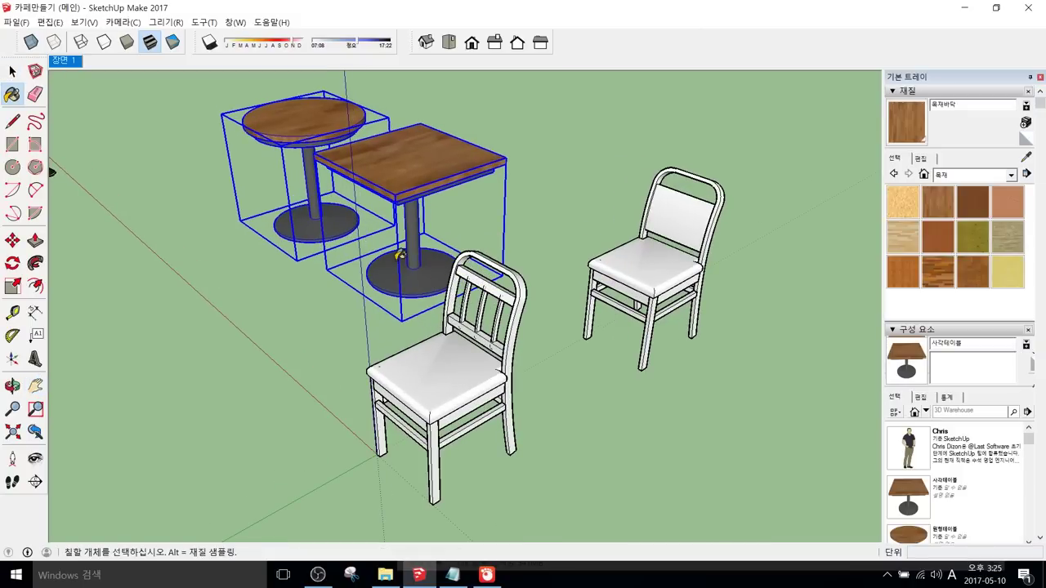
key("alt")
left_click(502, 345)
left_click(441, 433)
scroll(439, 437, "up", 1)
middle_click_drag(439, 438, 389, 349)
left_click(389, 351)
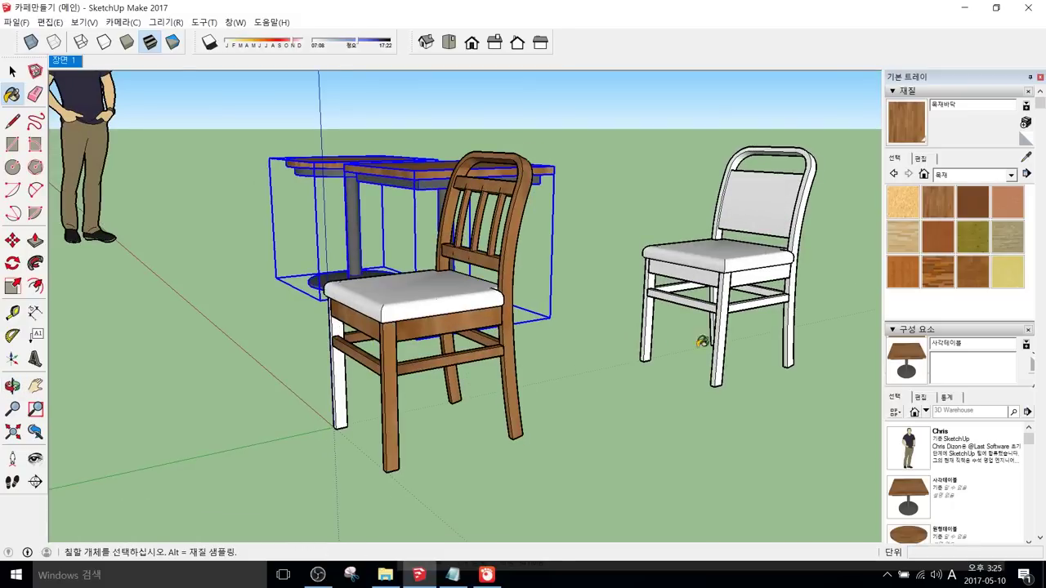
left_click(348, 384)
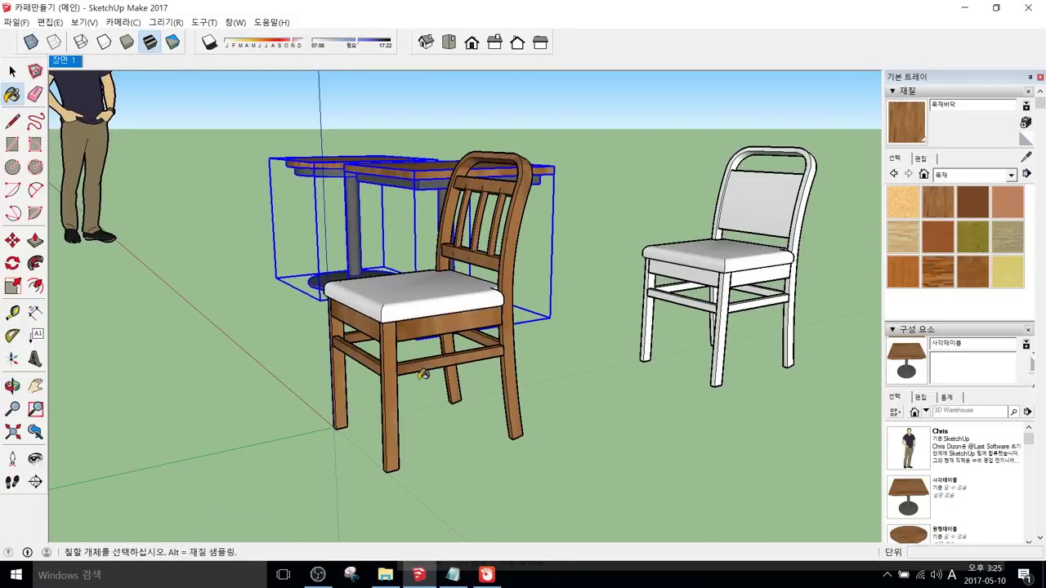
Step: Apply the same 목재바닥 wood material to the solid-back chair's rails, legs and backrest
left_click(701, 300)
left_click(652, 304)
left_click(724, 323)
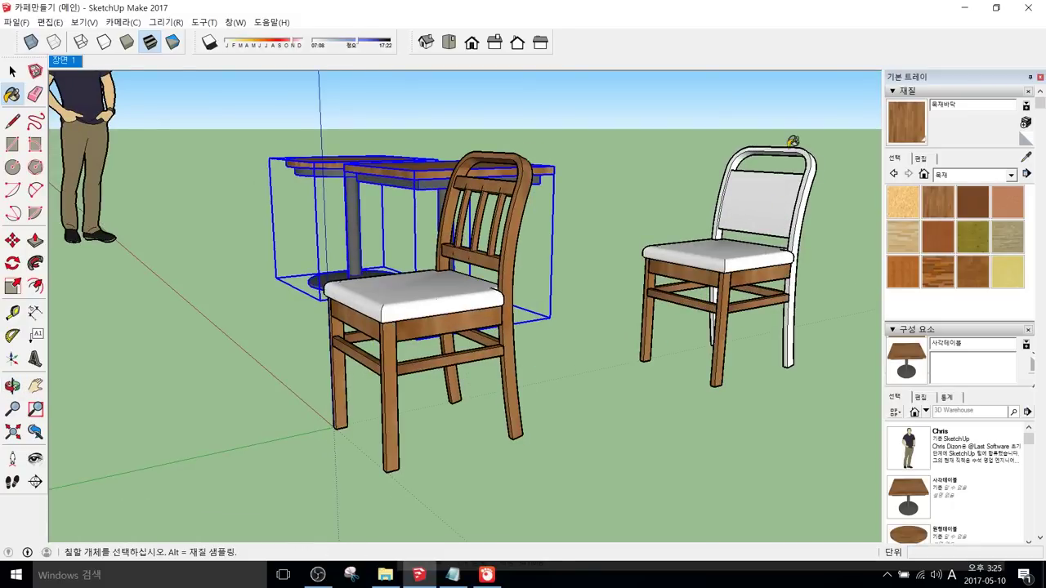
left_click(809, 196)
mouse_move(809, 197)
middle_mouse_down()
mouse_move(805, 367)
mouse_move(688, 380)
middle_mouse_up()
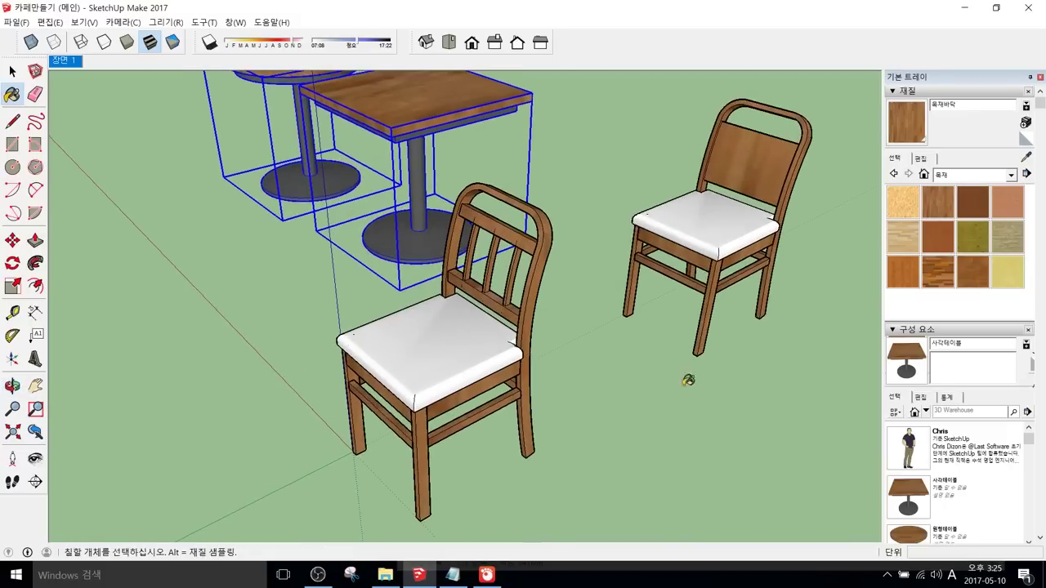
Step: Open the solid-back chair's backrest group and paint the panel's front surface with 0019_진홍색 from the 색상-이름 collection
scroll(525, 302, "down", 1)
middle_click_drag(524, 308, 564, 407, "shift")
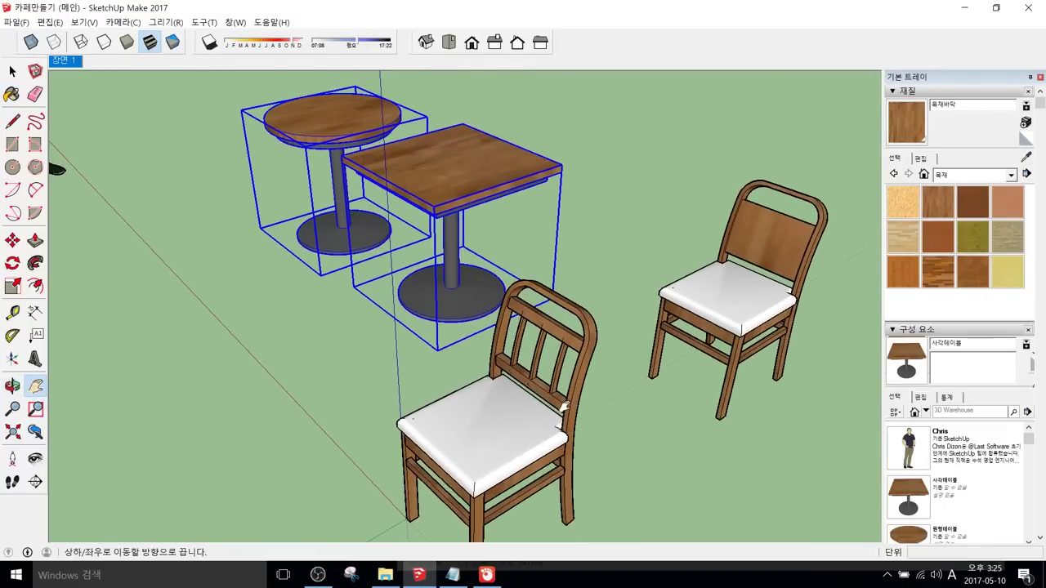
left_click_drag(564, 407, 514, 399)
scroll(736, 249, "up", 1)
key("space")
double_click(737, 245)
left_click(736, 244)
key("b")
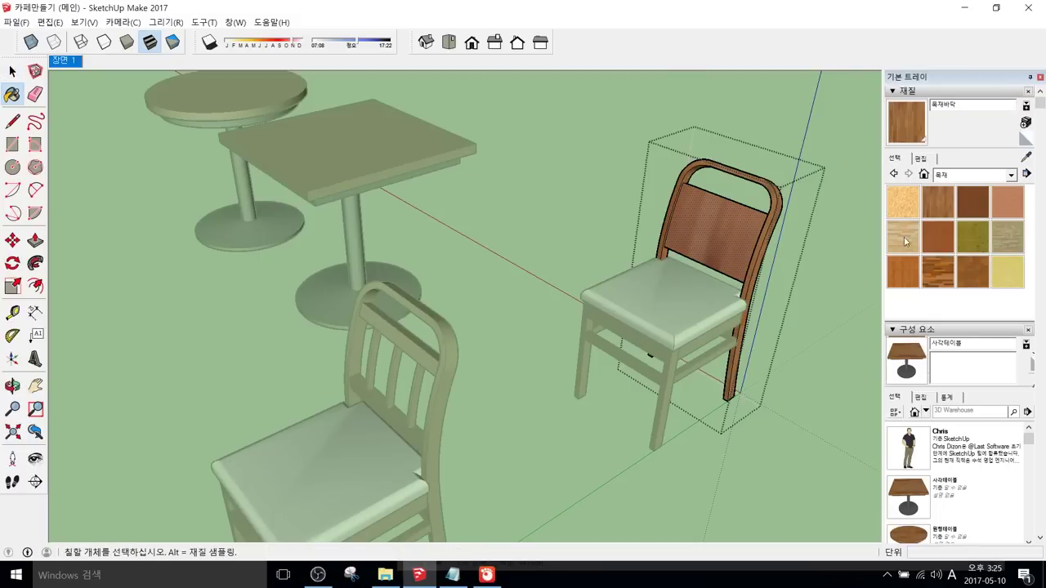
left_click(973, 175)
left_click(954, 242)
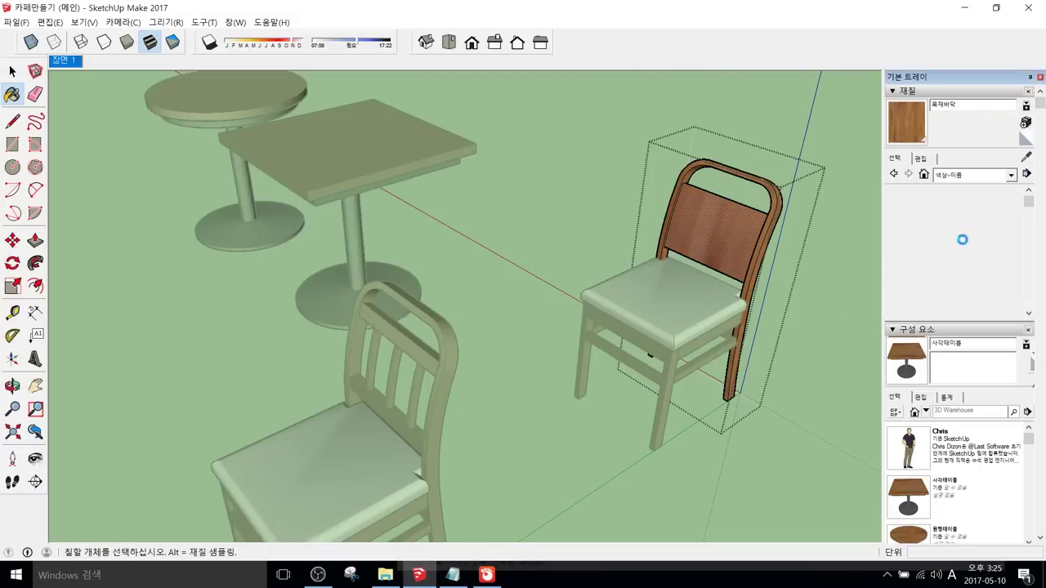
mouse_move(1032, 209)
left_mouse_down()
mouse_move(1030, 298)
mouse_move(1029, 215)
left_mouse_up()
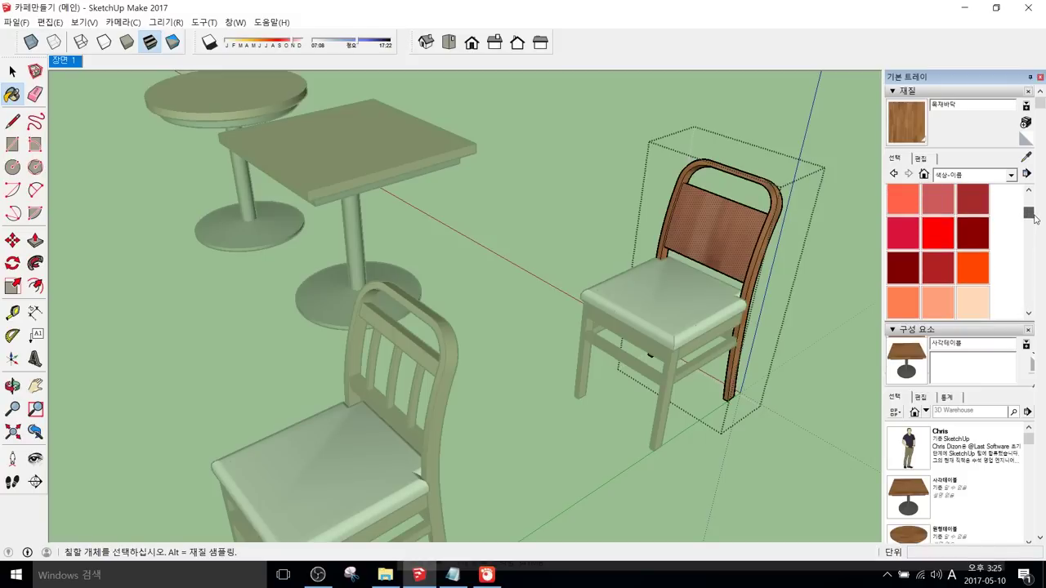
left_click(917, 239)
left_click(701, 263)
Step: Paint the rear surface of the backrest panel with 0019_진홍색 and leave the group
mouse_move(701, 264)
middle_mouse_down()
mouse_move(712, 227)
mouse_move(666, 270)
mouse_move(683, 347)
middle_mouse_up()
scroll(698, 328, "down", 3)
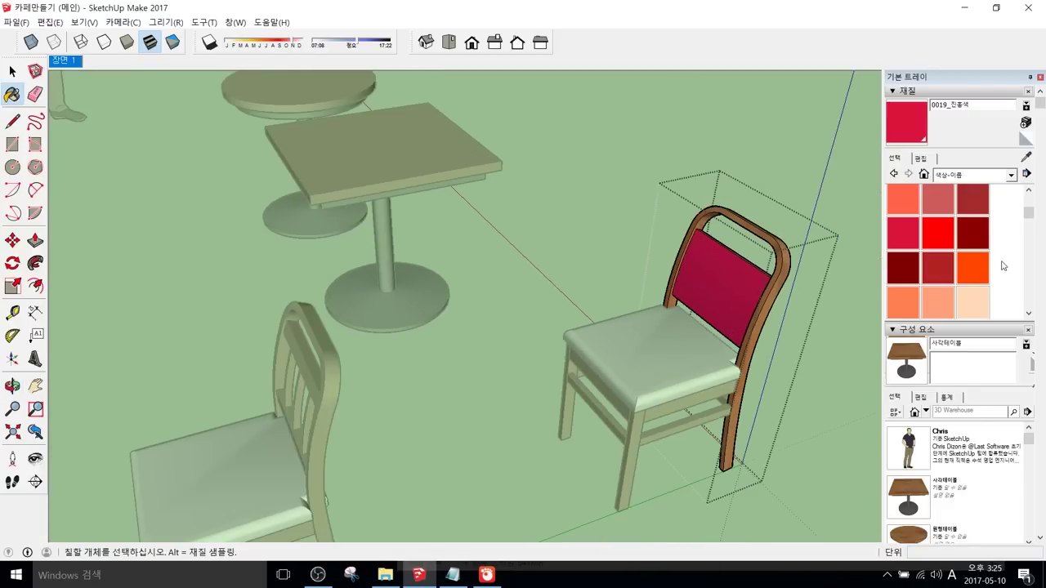
mouse_move(1029, 213)
left_mouse_down()
mouse_move(1032, 201)
mouse_move(1031, 211)
left_mouse_up()
mouse_move(703, 420)
middle_mouse_down()
mouse_move(204, 297)
mouse_move(363, 297)
middle_mouse_up()
left_click(363, 296)
scroll(362, 299, "up", 2)
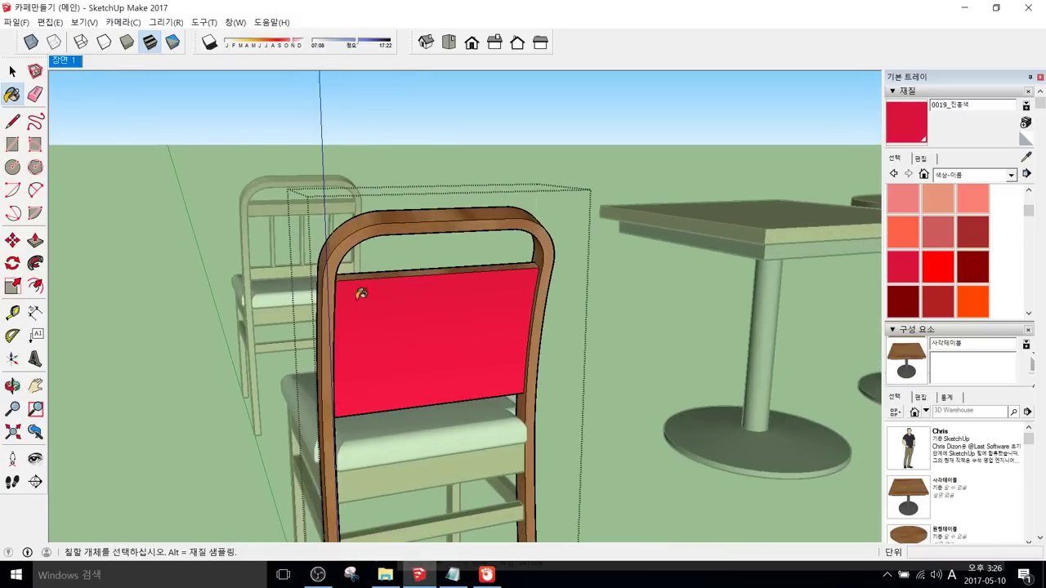
mouse_move(378, 273)
middle_mouse_down()
mouse_move(881, 411)
mouse_move(338, 479)
mouse_move(455, 326)
mouse_move(362, 401)
mouse_move(515, 192)
mouse_move(400, 245)
mouse_move(495, 357)
middle_mouse_up()
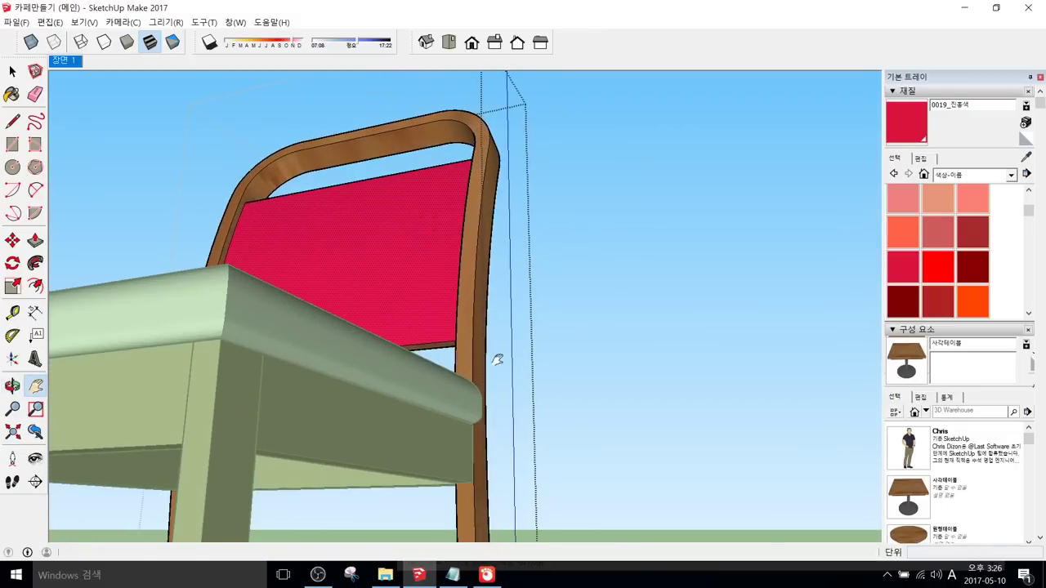
key("space")
left_click(622, 388)
Step: Paint the solid-back chair's seat with 0019_진홍색
middle_click_drag(623, 388, 442, 482)
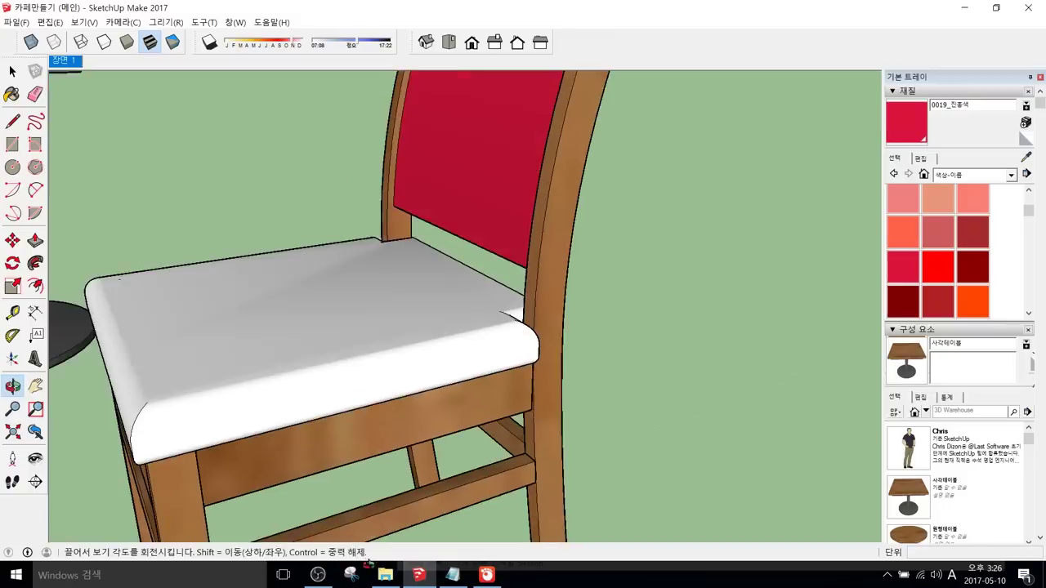
scroll(427, 425, "down", 2)
mouse_move(427, 425)
middle_mouse_down("shift")
mouse_move(544, 350)
mouse_move(552, 370)
middle_mouse_up("shift")
scroll(549, 352, "down", 3)
key("b")
left_click(534, 333)
Step: Paint the slatted-back chair's seat with the same 0019_진홍색 color
scroll(536, 343, "down", 1)
middle_click_drag(393, 353, 574, 338, "shift")
scroll(575, 338, "down", 1)
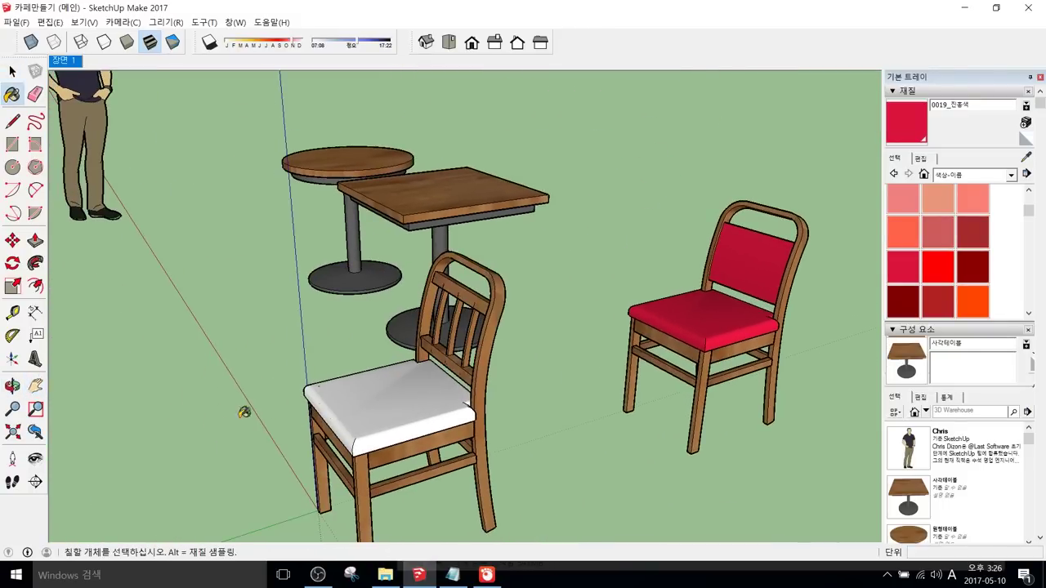
left_click(365, 402)
scroll(368, 406, "down", 2)
middle_click_drag(428, 449, 431, 452, "shift")
scroll(431, 452, "down", 1)
middle_click_drag(491, 397, 667, 458)
Step: Display the model as plain shaded faces without textures, and return to the textured display
key("space")
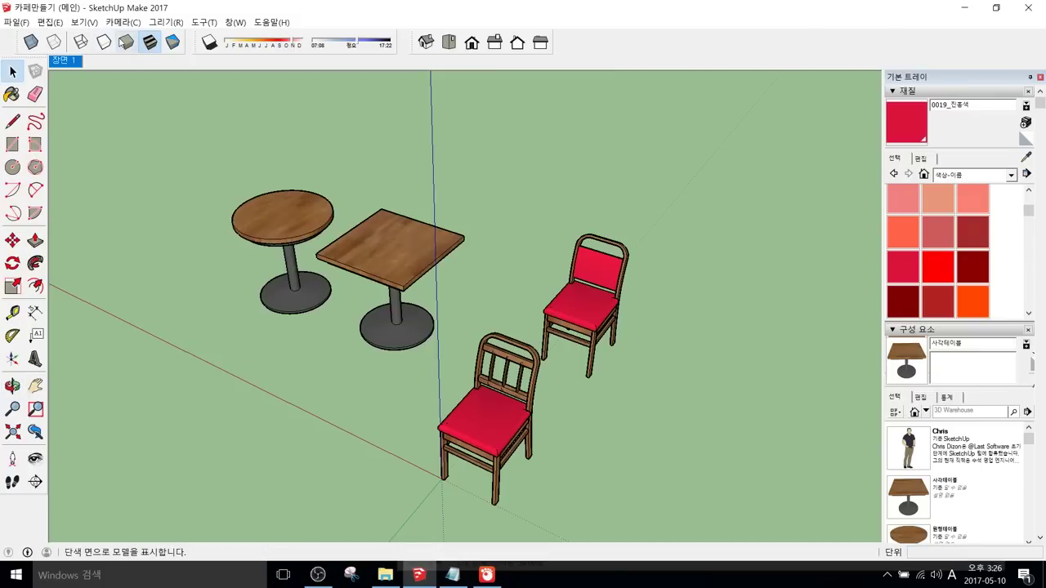
left_click(128, 42)
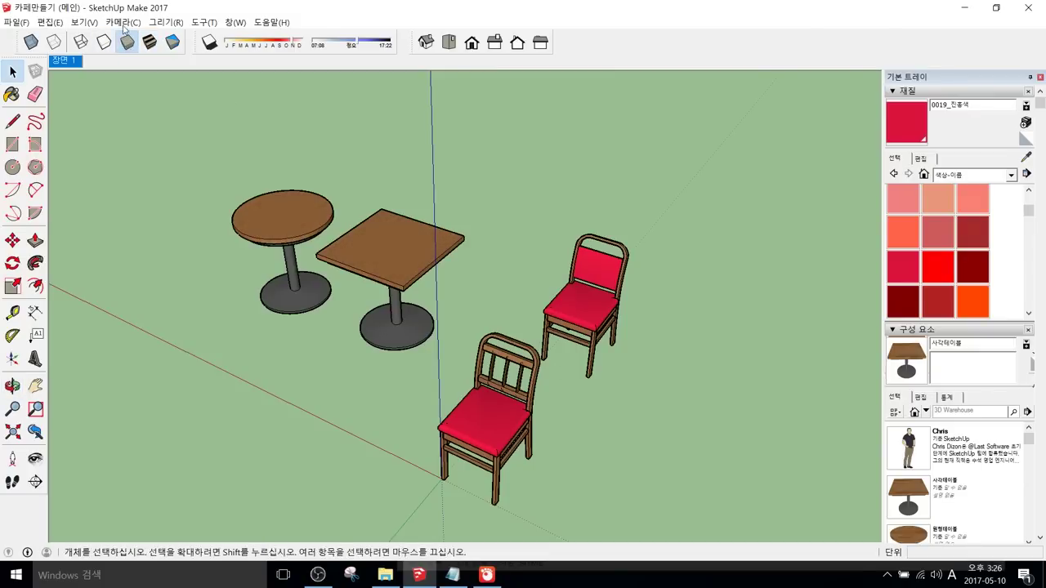
left_click(150, 42)
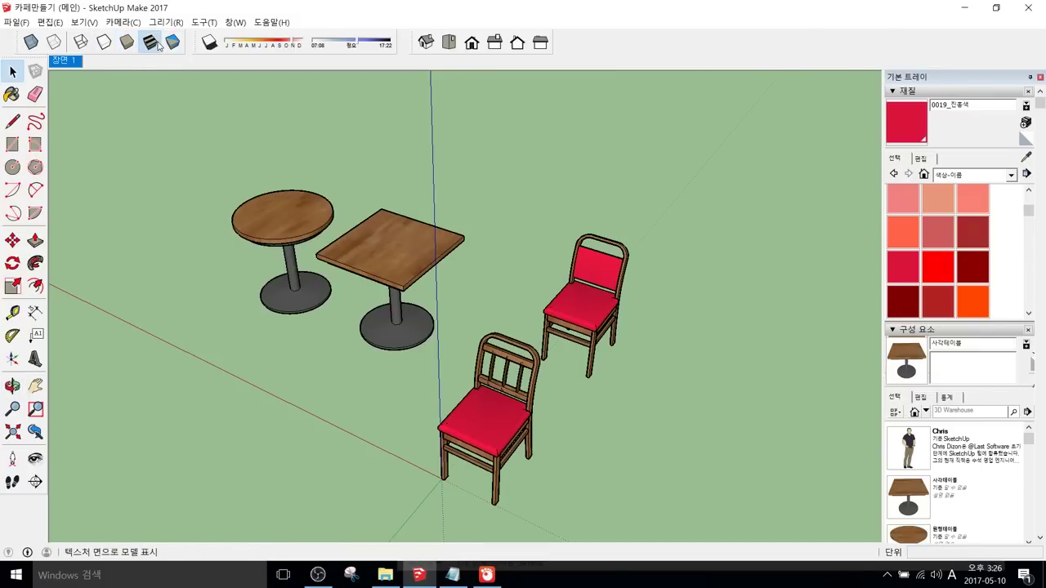
Step: Group all parts of the slatted-back chair, and group the solid-back chair's parts separately
middle_click_drag(704, 426, 369, 304)
left_click_drag(338, 276, 458, 450)
left_click_drag(334, 271, 480, 447)
key("g")
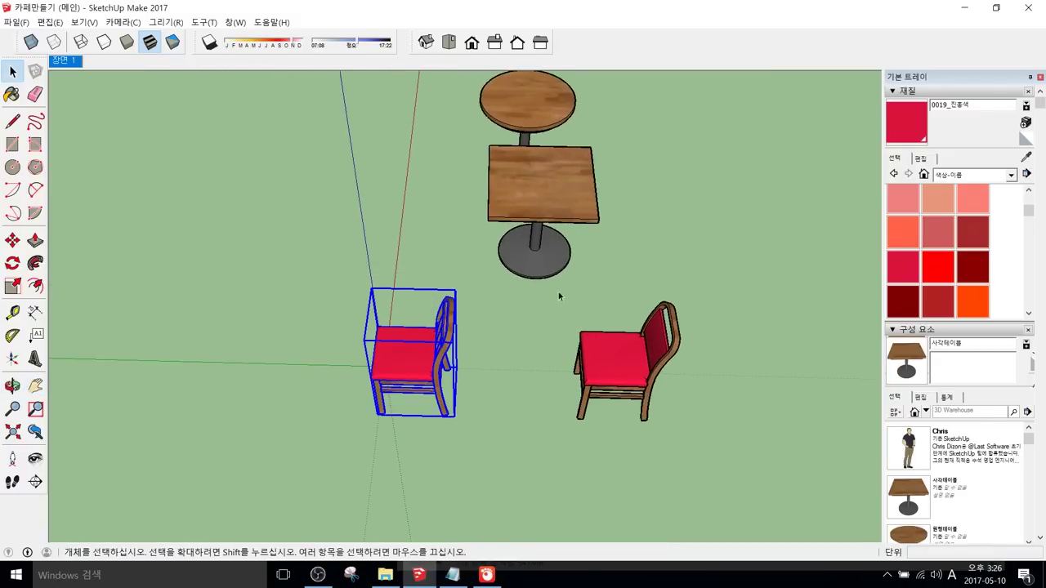
left_click(625, 351)
right_click(593, 353)
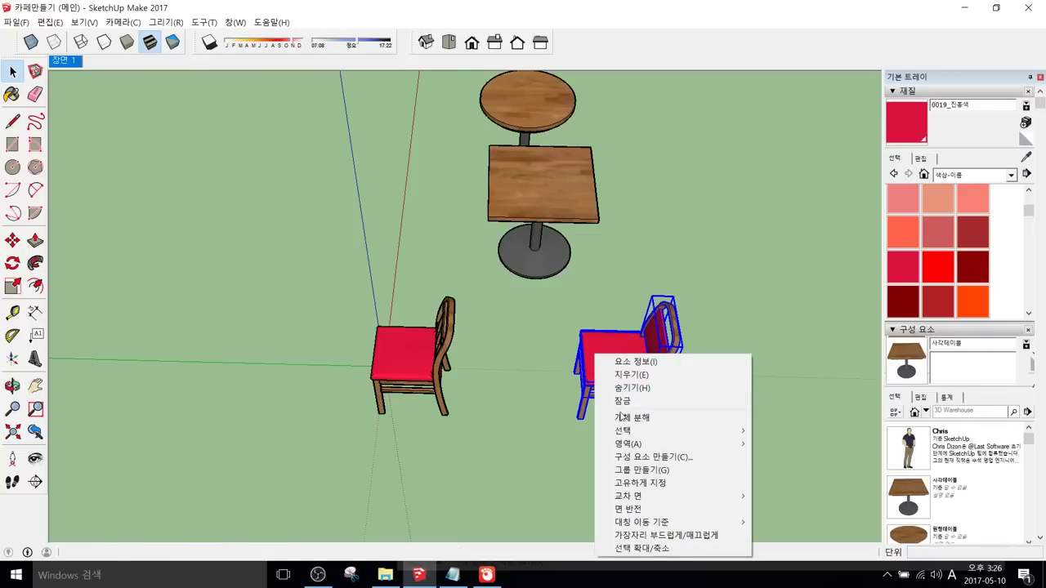
left_click(613, 470)
Step: Convert the solid-back chair group into a component and give it a chair name
right_click(623, 357)
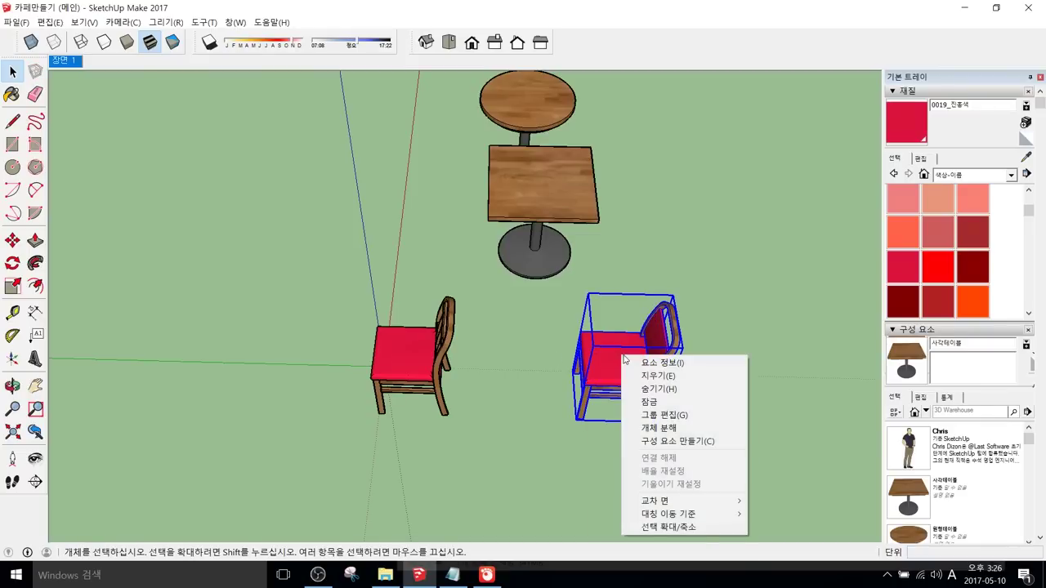
left_click(646, 441)
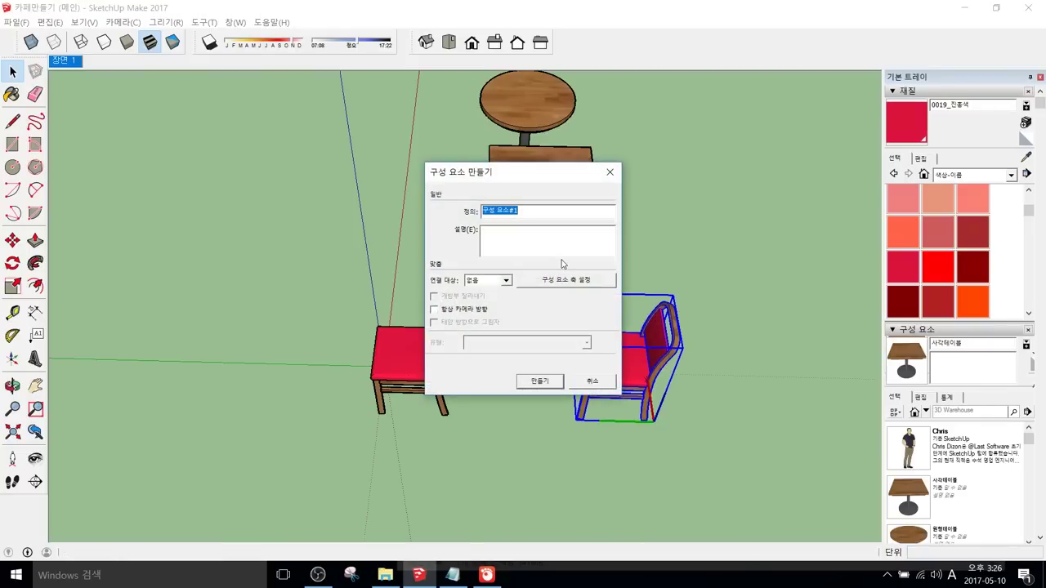
type("dmlwk")
key("Return")
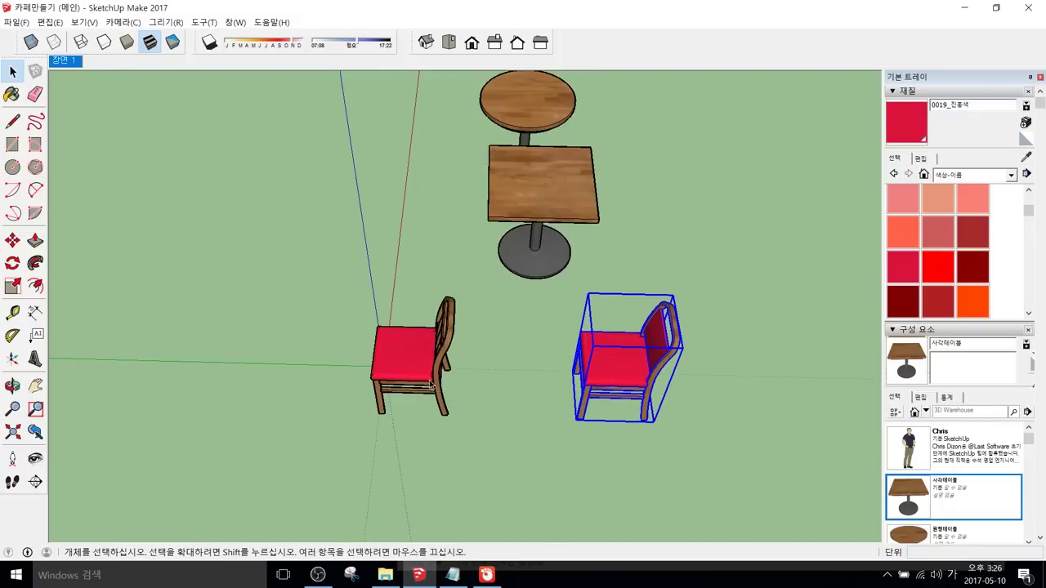
Step: Convert the slatted-back chair group into a component named 의자, and select the solid-back chair
right_click(420, 368)
left_click(474, 452)
type("의자")
key("Return")
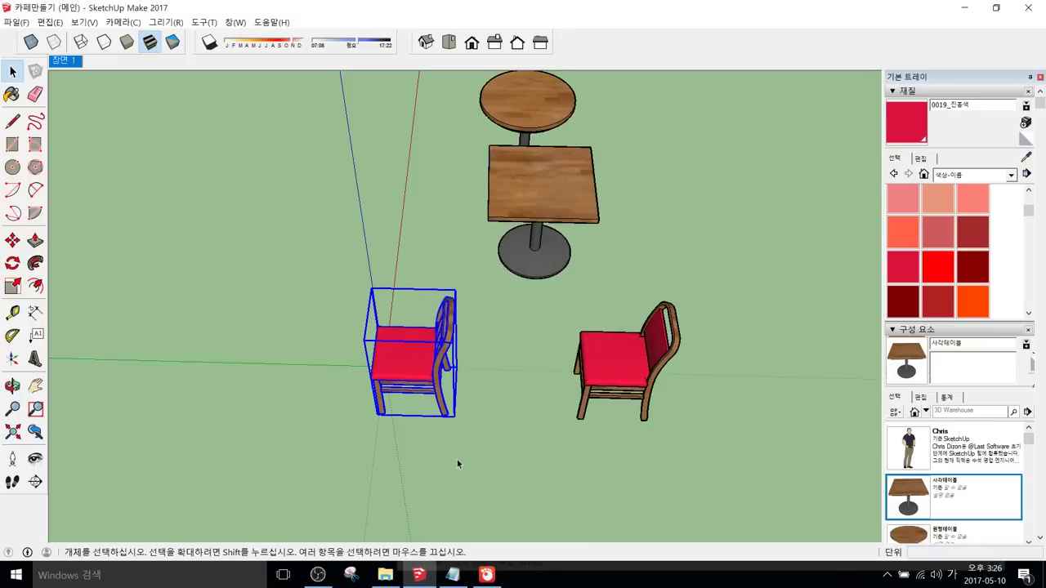
middle_click_drag(852, 315, 653, 398)
left_click(653, 398)
left_click(616, 256)
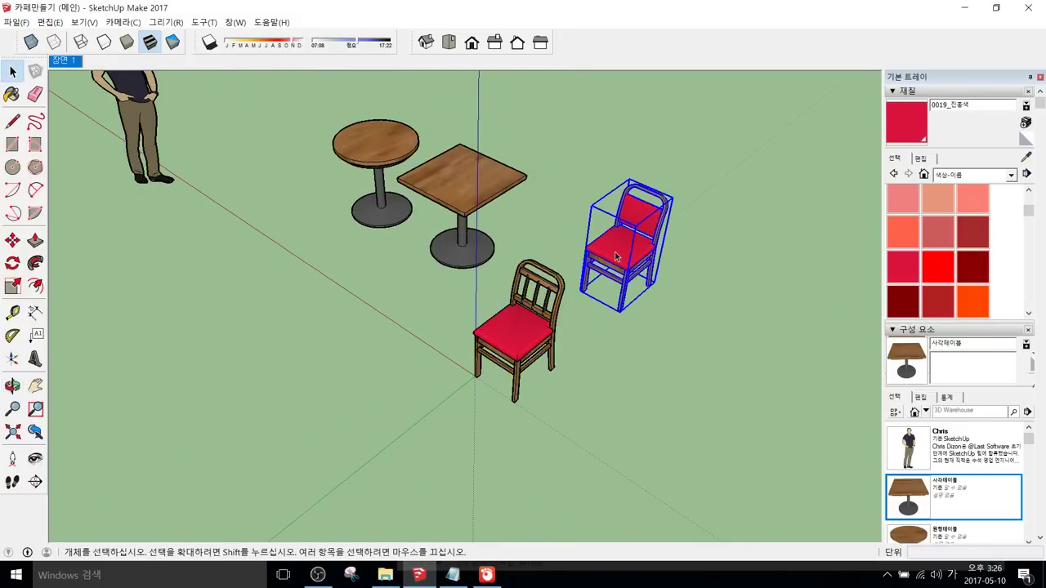